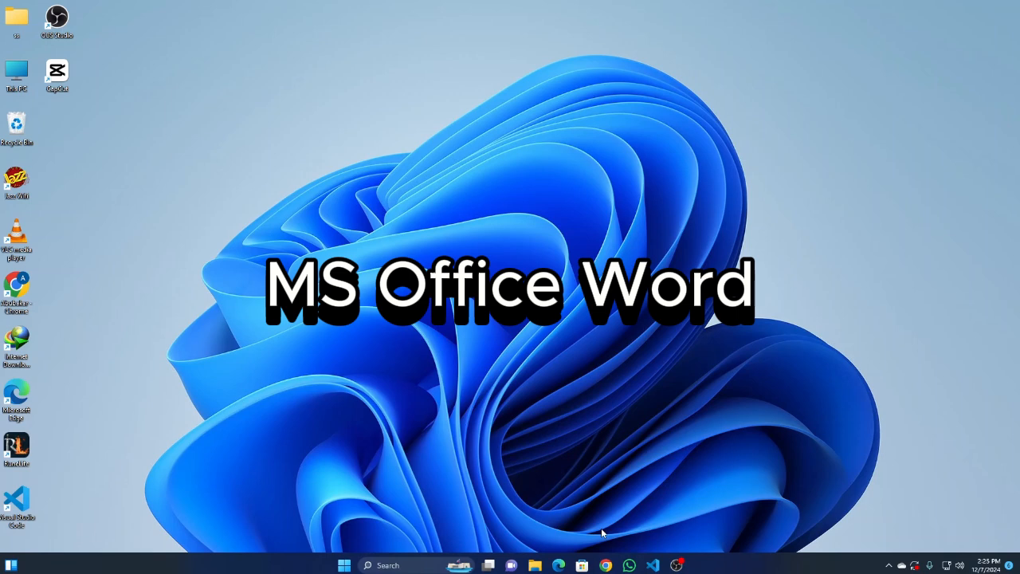
pyautogui.click(408, 563)
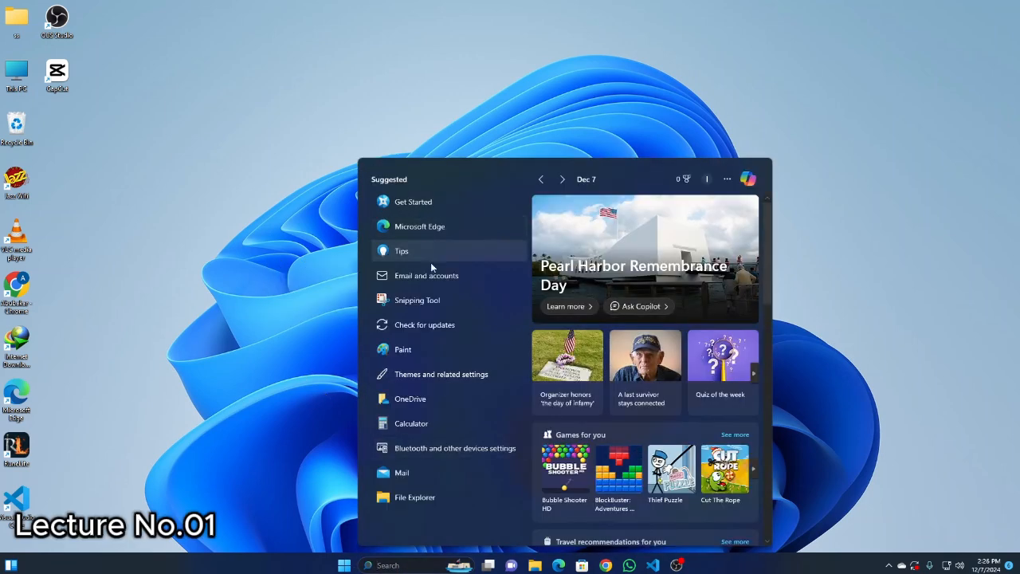
pyautogui.click(303, 514)
pyautogui.click(344, 565)
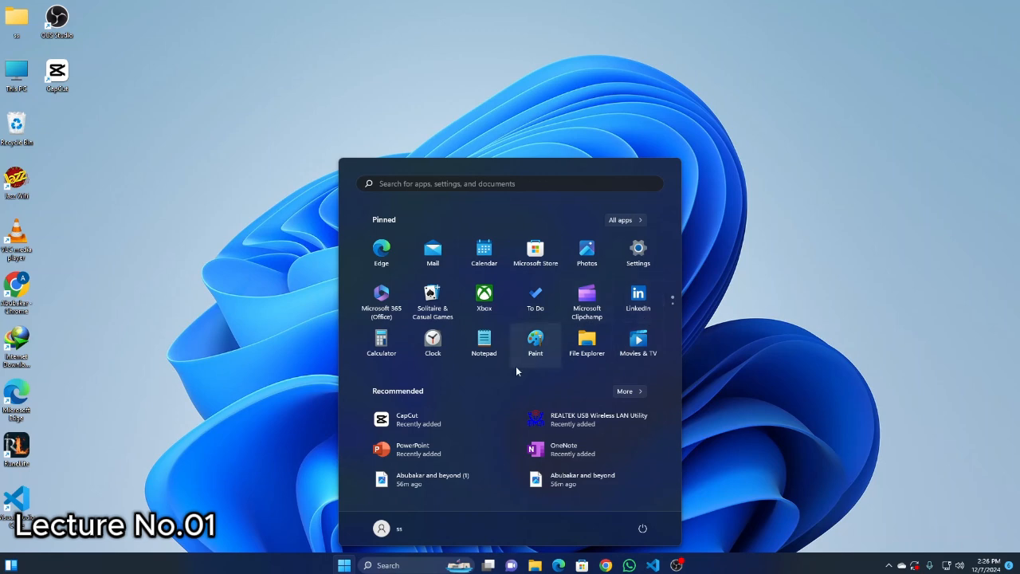
# Find Word through the Windows search, launch it and create a blank document.
pyautogui.click(399, 564)
pyautogui.write('wor')
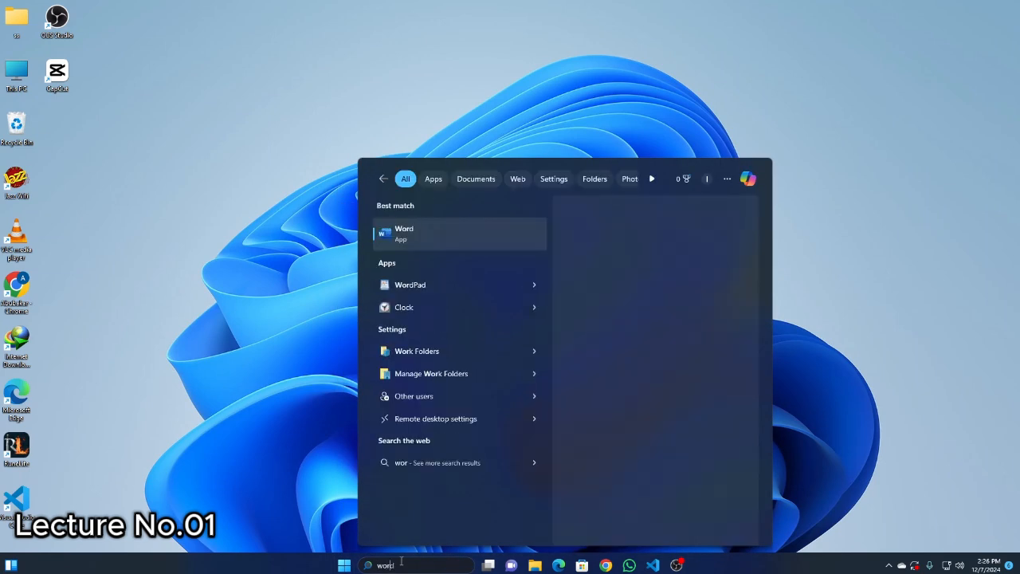
pyautogui.write('d')
pyautogui.click(424, 223)
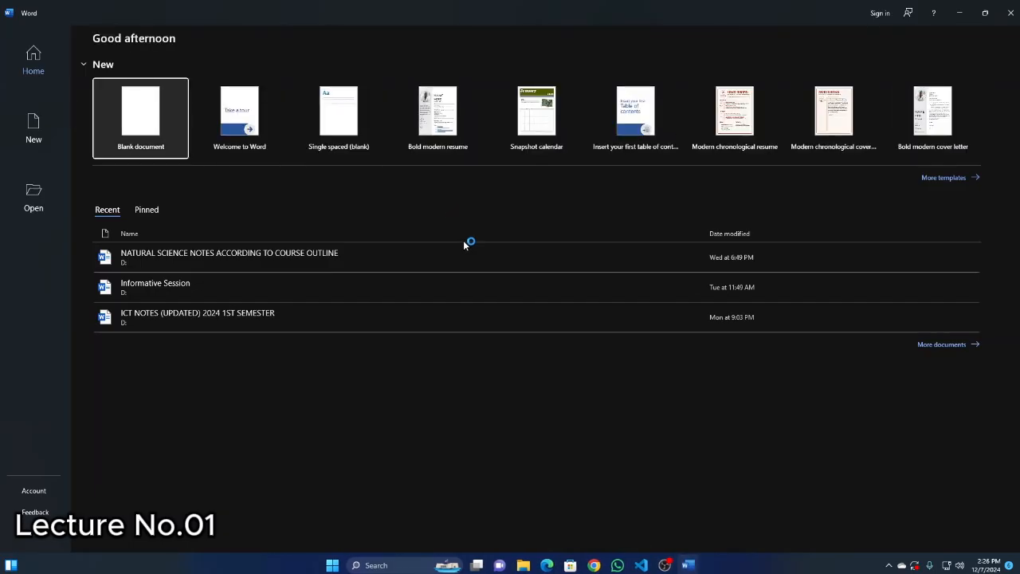
pyautogui.click(145, 121)
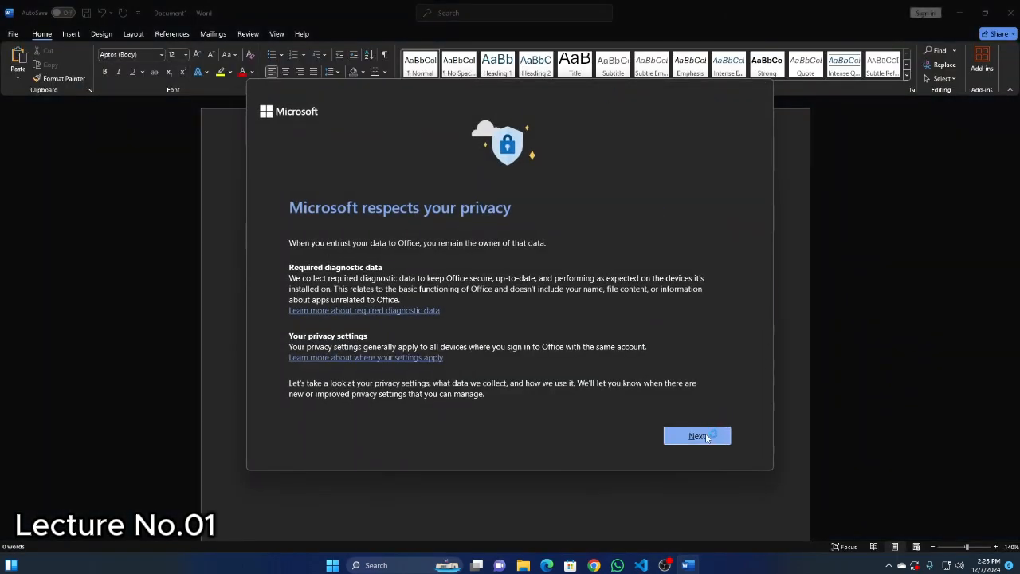
# Complete the Microsoft privacy notices, choosing not to send optional diagnostic data.
pyautogui.click(706, 436)
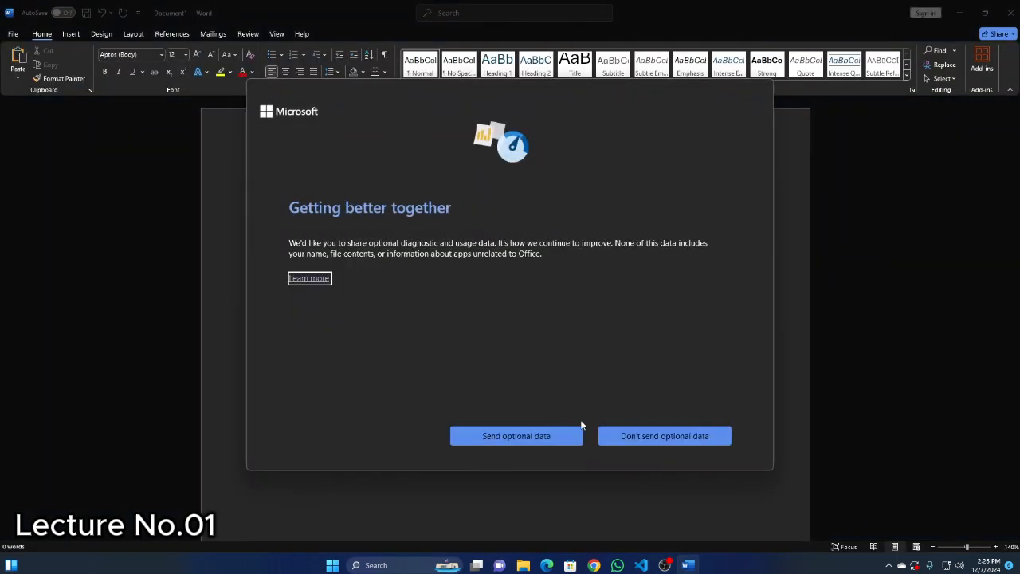
pyautogui.click(665, 441)
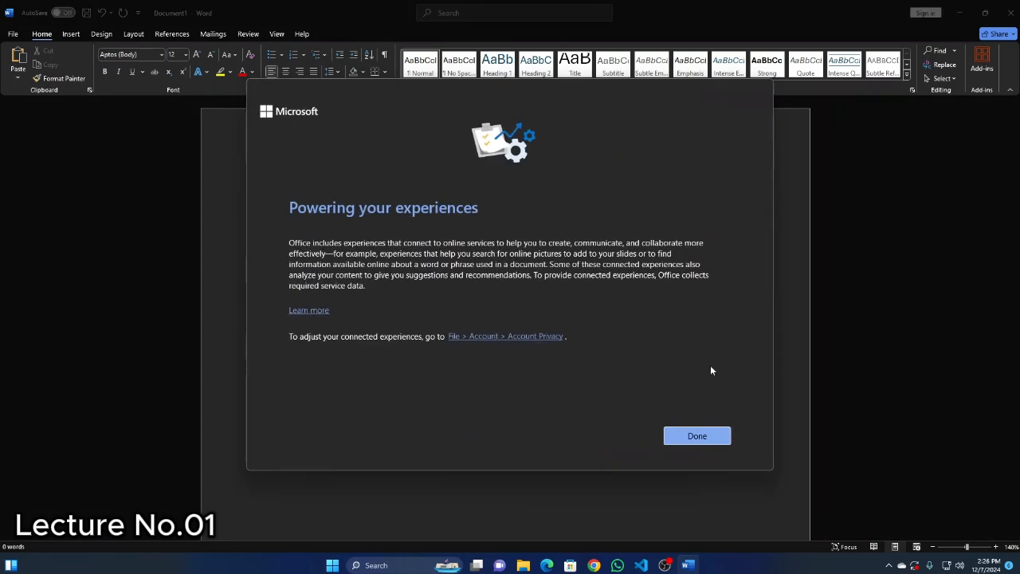
pyautogui.click(705, 436)
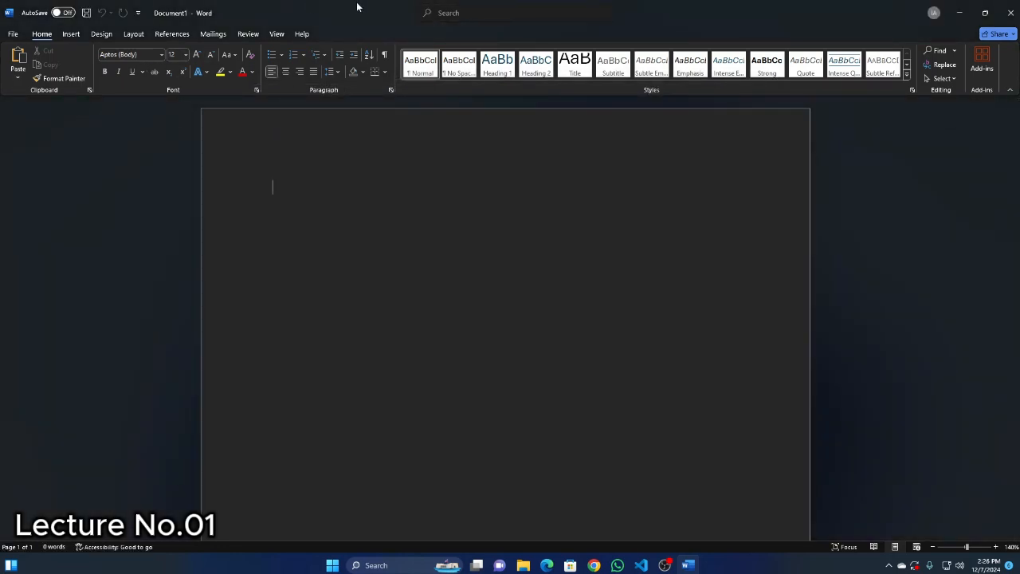
# Look through Word's View, Help, Home, Insert and Design commands, and close Word.
pyautogui.click(281, 35)
pyautogui.click(301, 34)
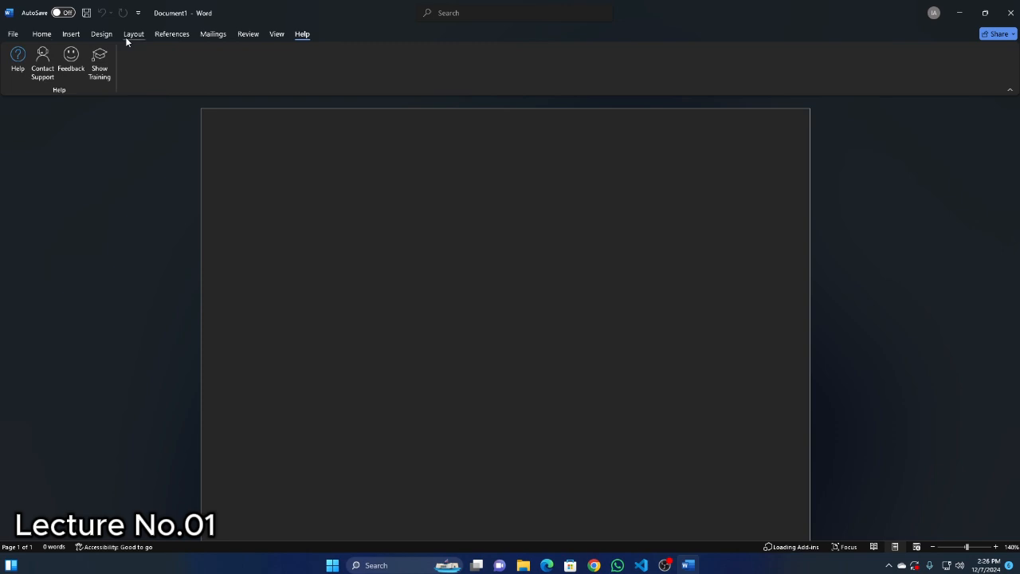
pyautogui.click(41, 35)
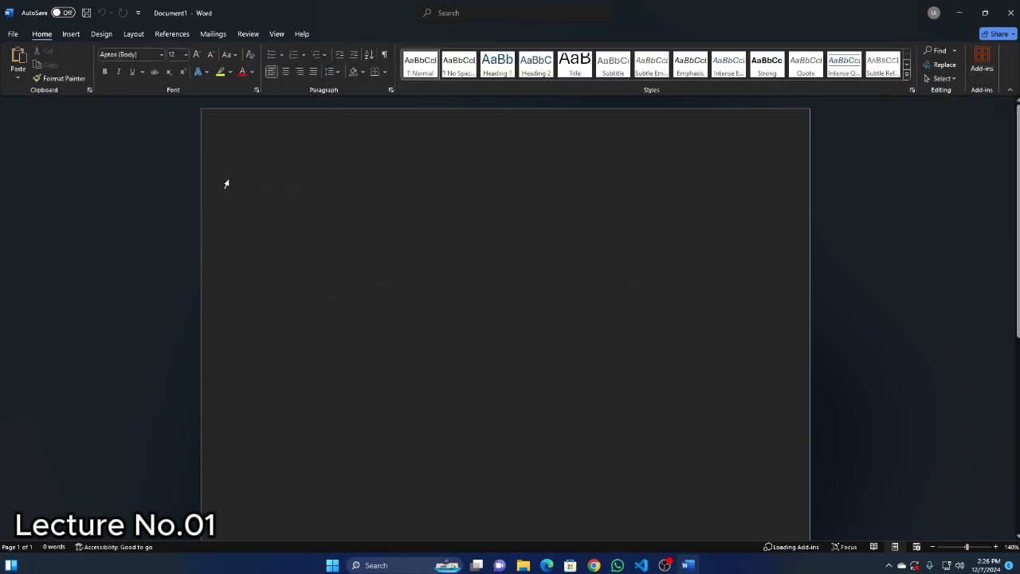
pyautogui.click(71, 34)
pyautogui.click(102, 33)
pyautogui.click(41, 34)
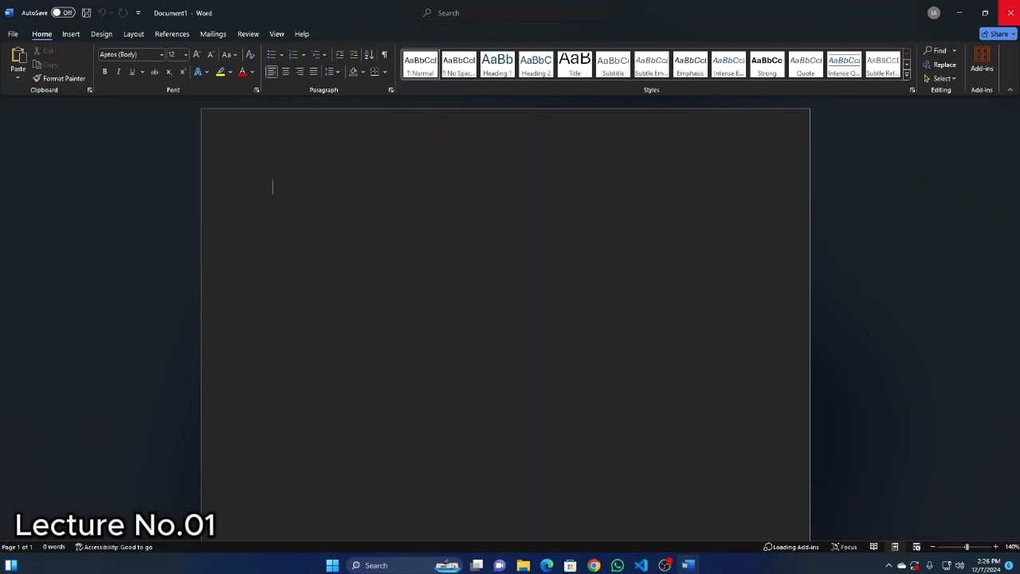
pyautogui.click(1006, 12)
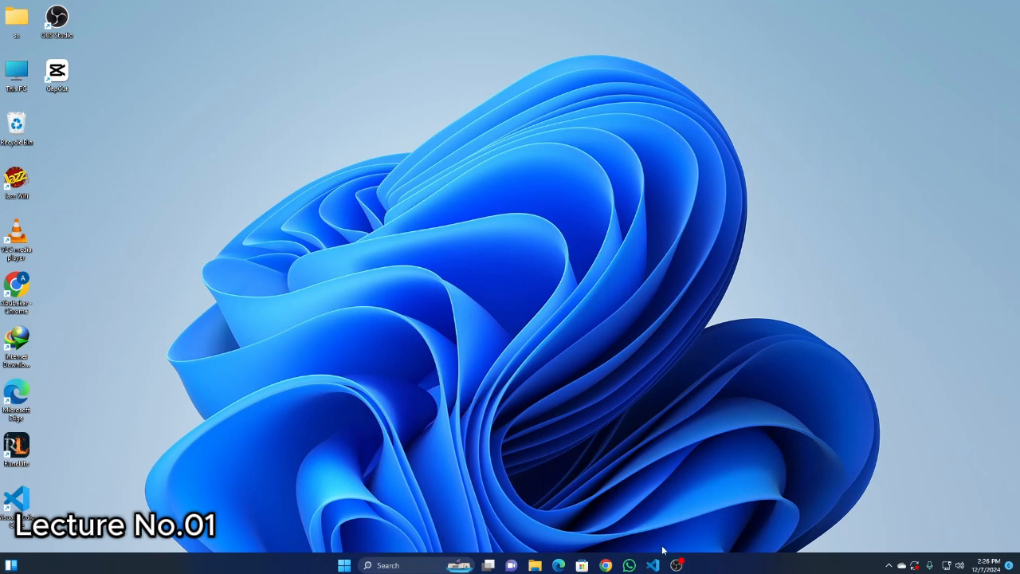
pyautogui.click(606, 565)
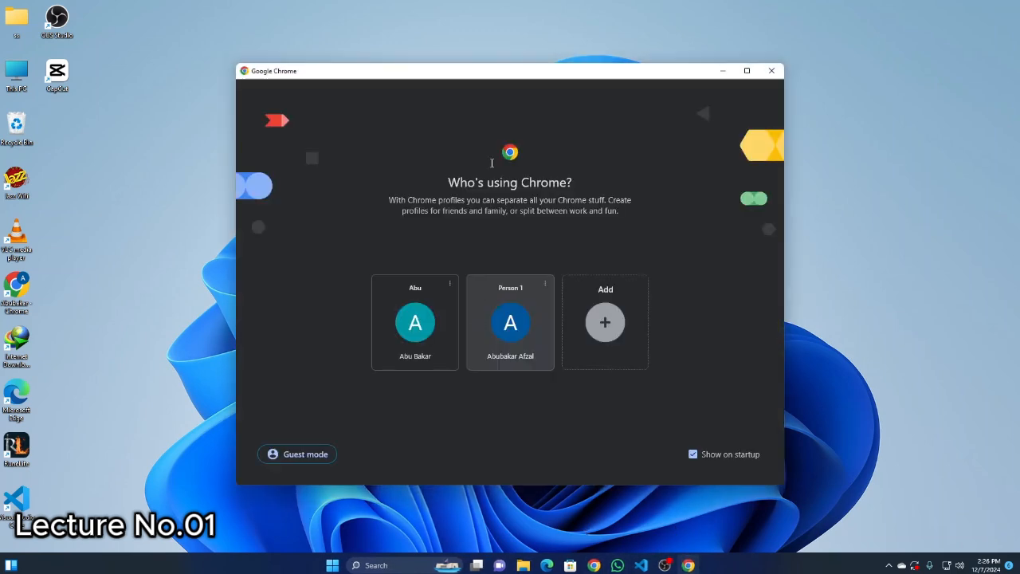
pyautogui.moveTo(549, 72); pyautogui.dragTo(571, 61)
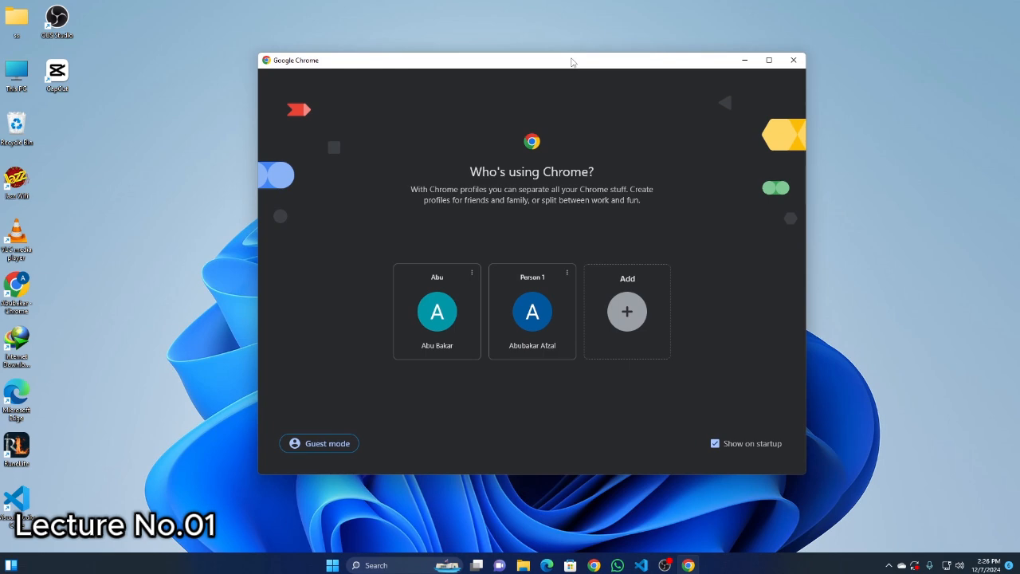
pyautogui.click(792, 62)
pyautogui.click(344, 565)
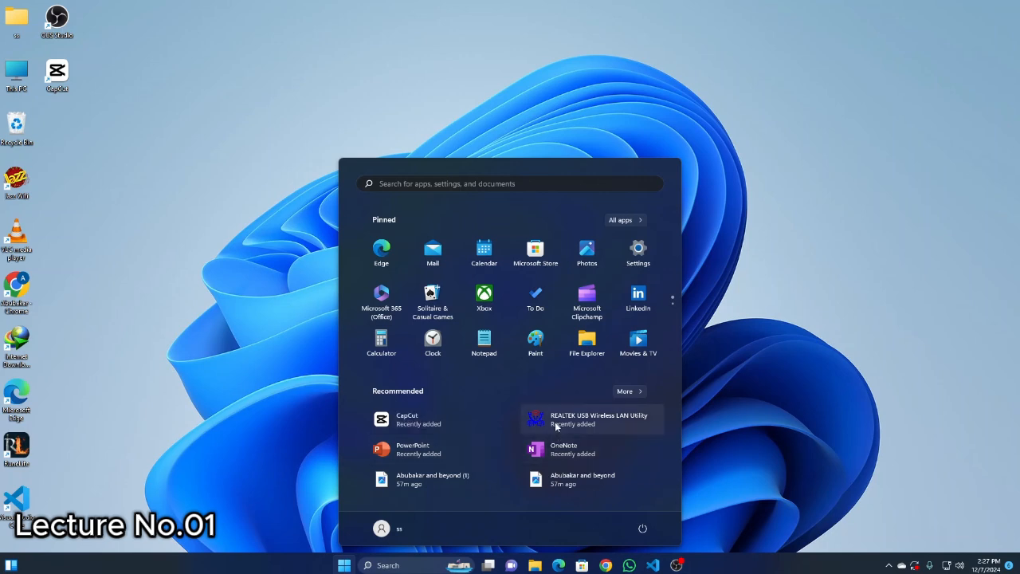
pyautogui.click(291, 171)
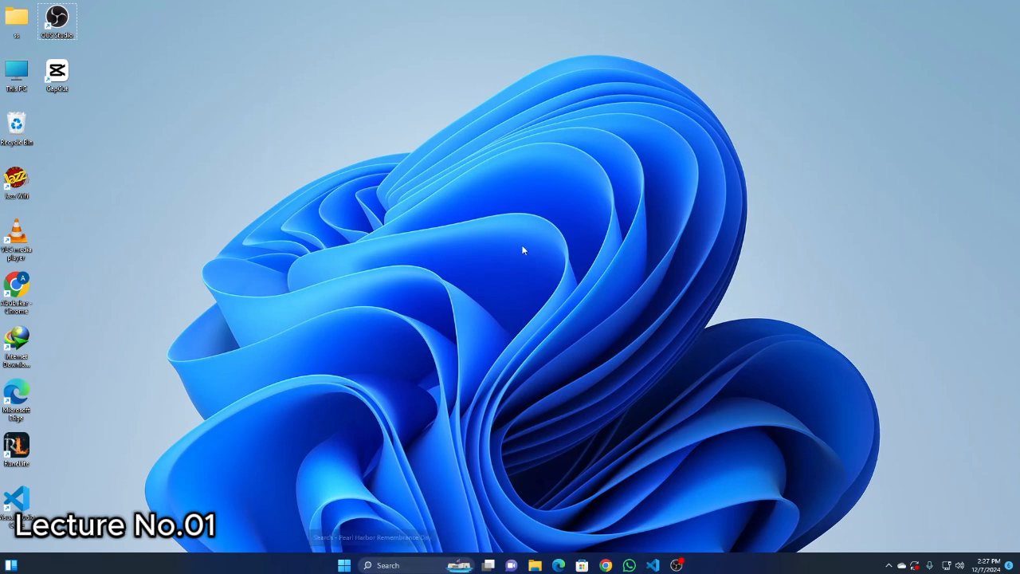
pyautogui.rightClick(416, 149)
pyautogui.click(456, 200)
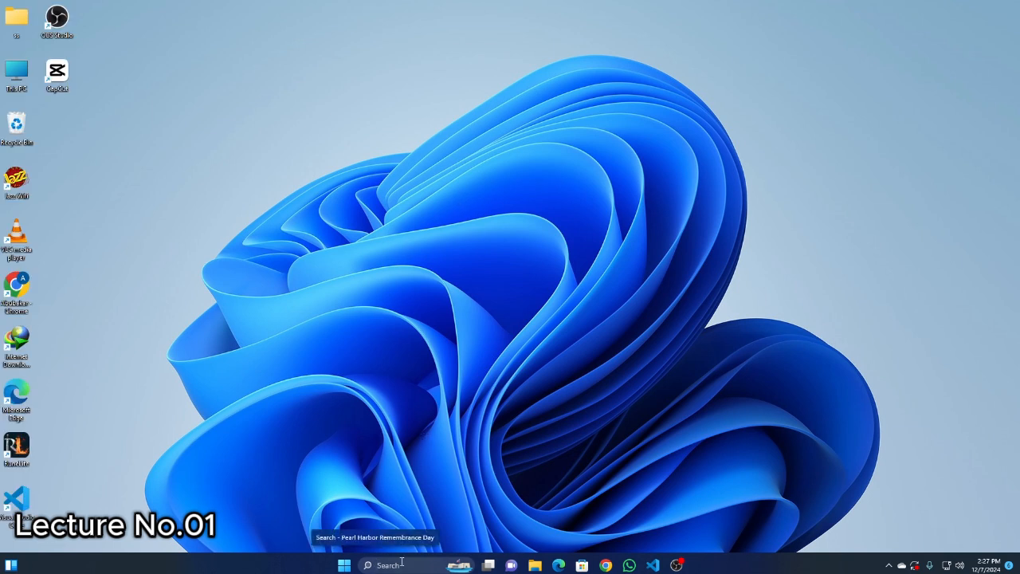
pyautogui.rightClick(353, 231)
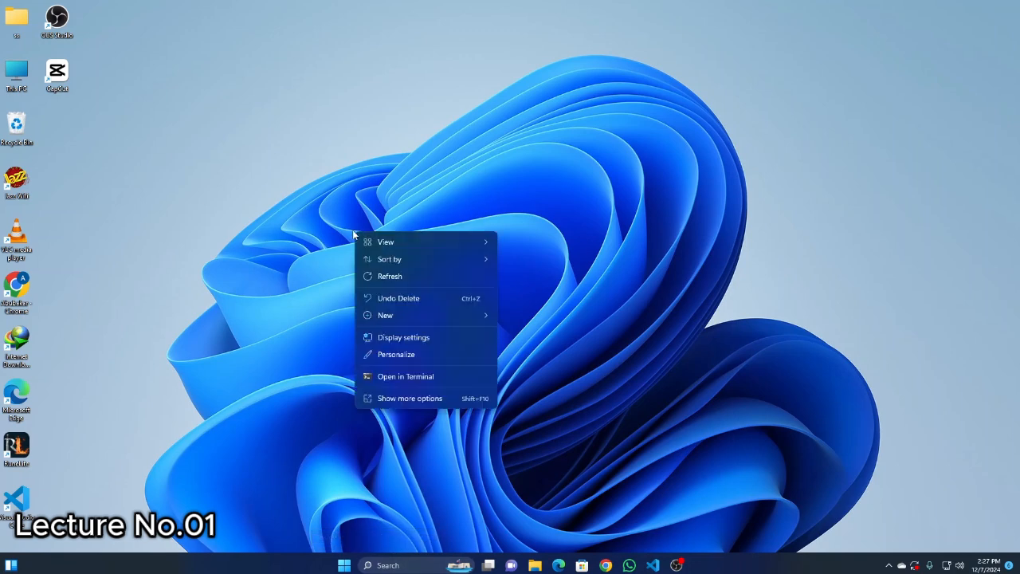
# Open Control Panel and show the list of installed programs in Programs and Features.
pyautogui.click(382, 565)
pyautogui.write('cont')
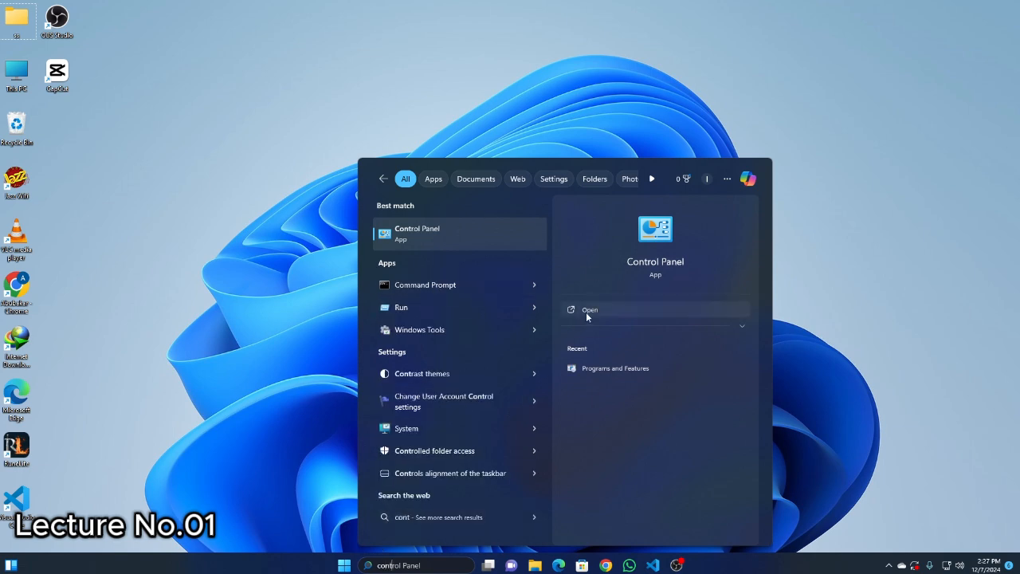
pyautogui.click(588, 309)
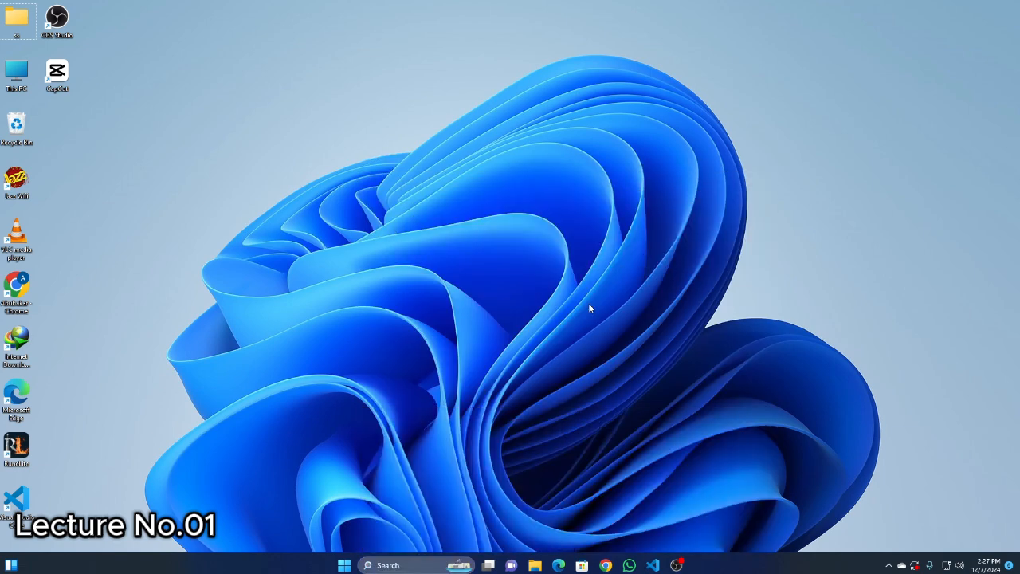
pyautogui.click(372, 196)
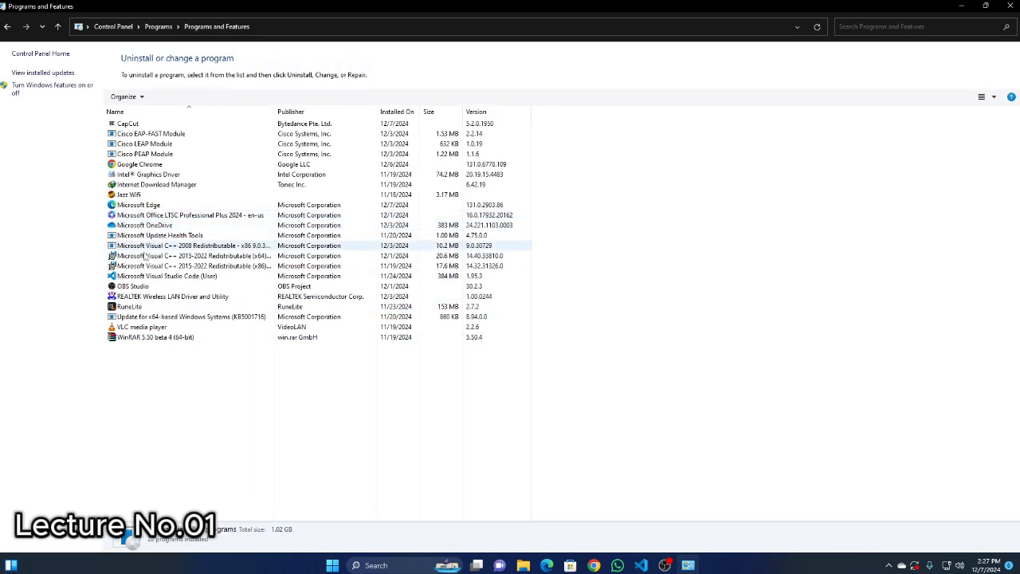
# View the uninstall and change options for Microsoft Office LTSC Professional Plus 2024 - en-us, and close Programs and Features.
pyautogui.click(157, 218)
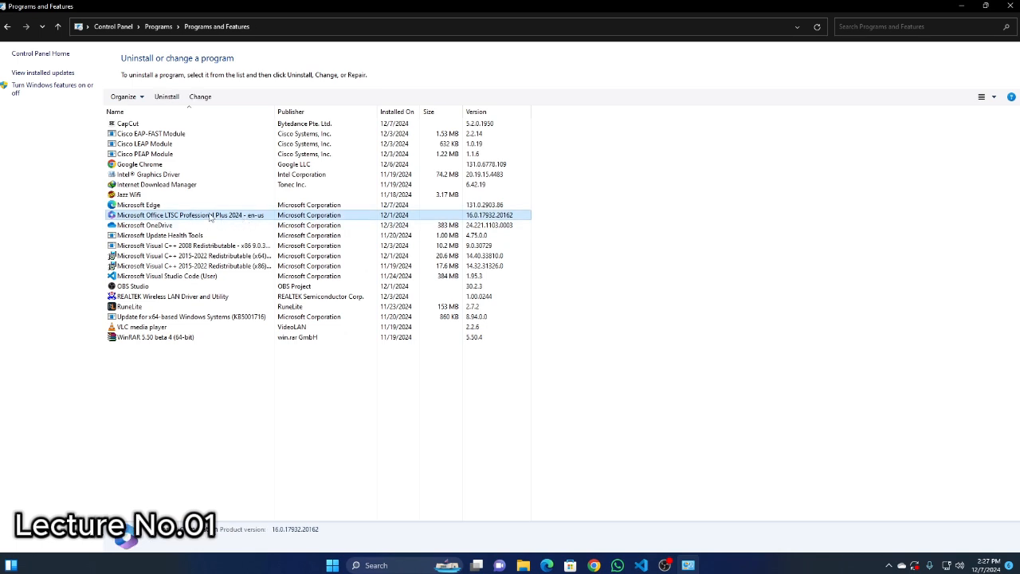
pyautogui.rightClick(211, 217)
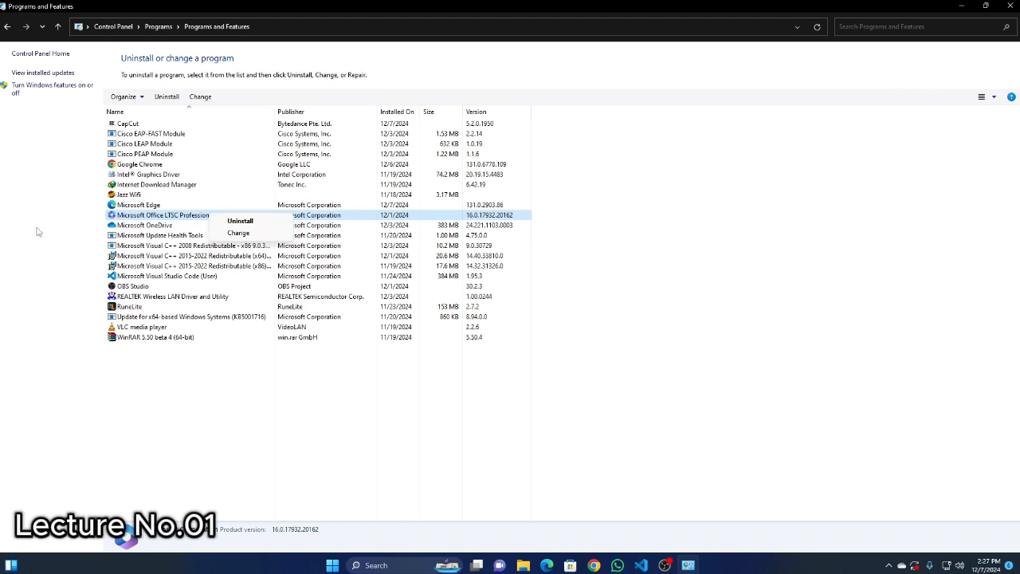
pyautogui.click(1012, 6)
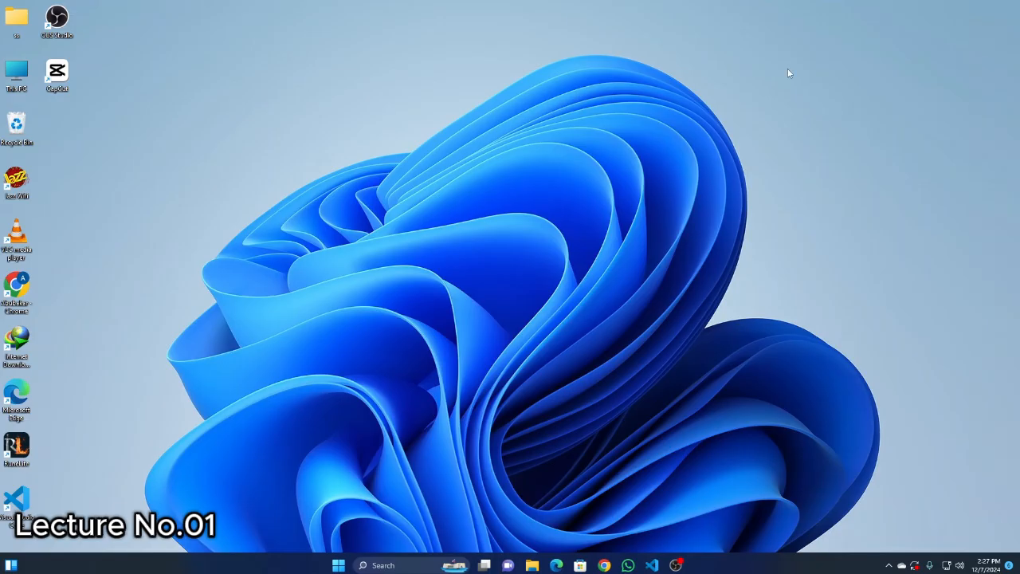
# Switch to Google Chrome with the first profile and search the web for "office customization tool".
pyautogui.click(606, 566)
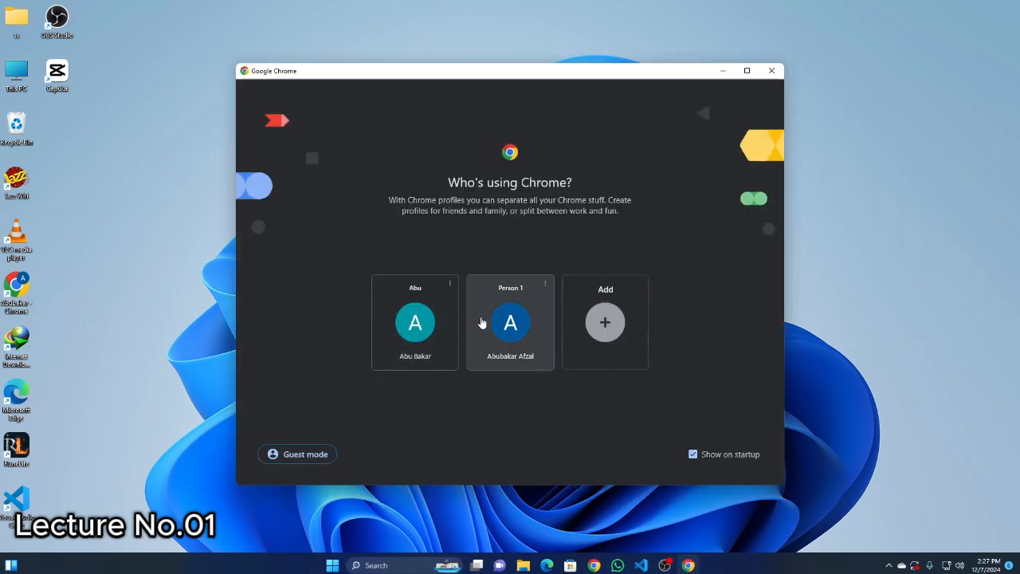
pyautogui.click(410, 354)
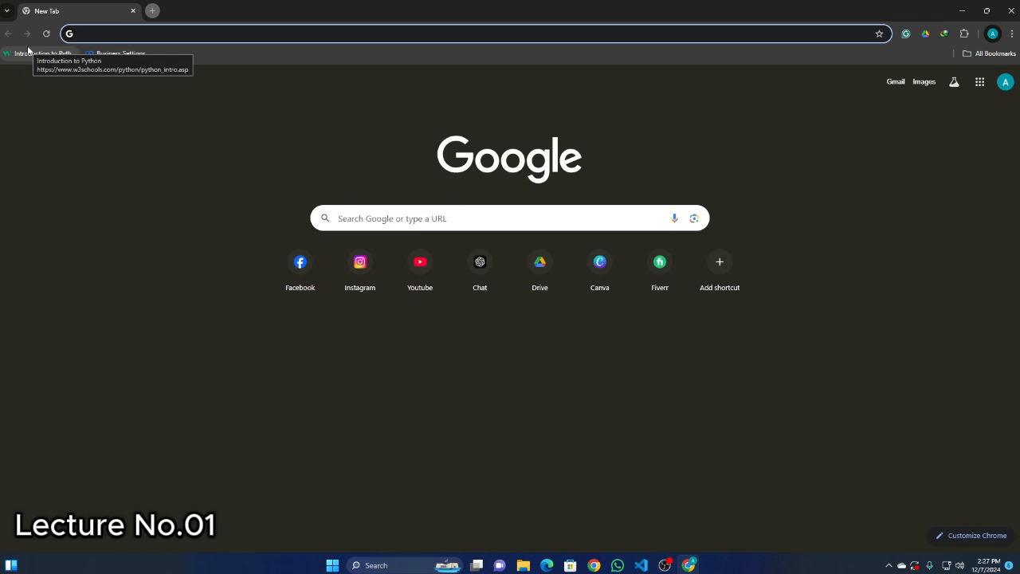
pyautogui.write('offi')
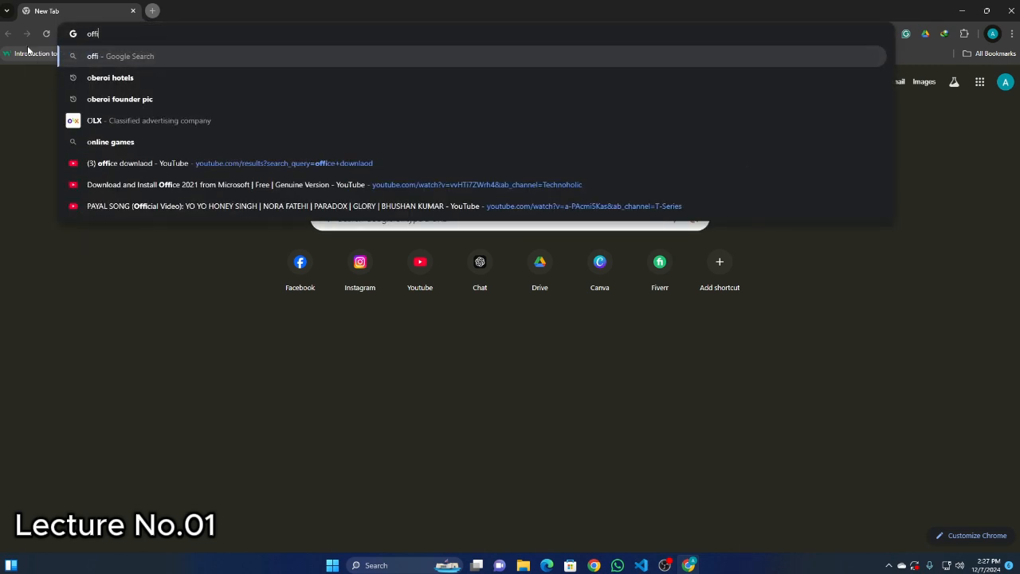
pyautogui.write('ce cu')
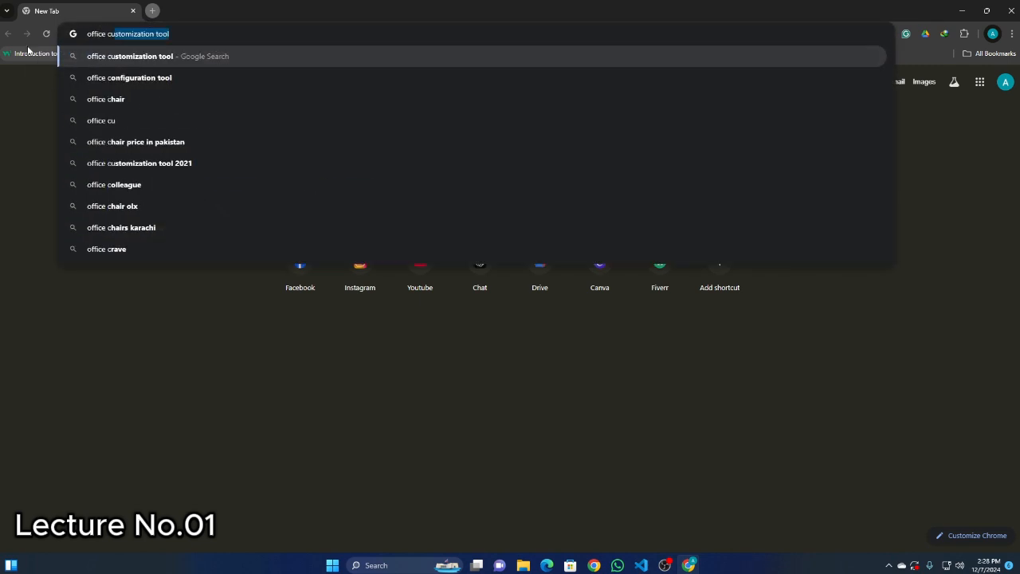
pyautogui.write('stomi')
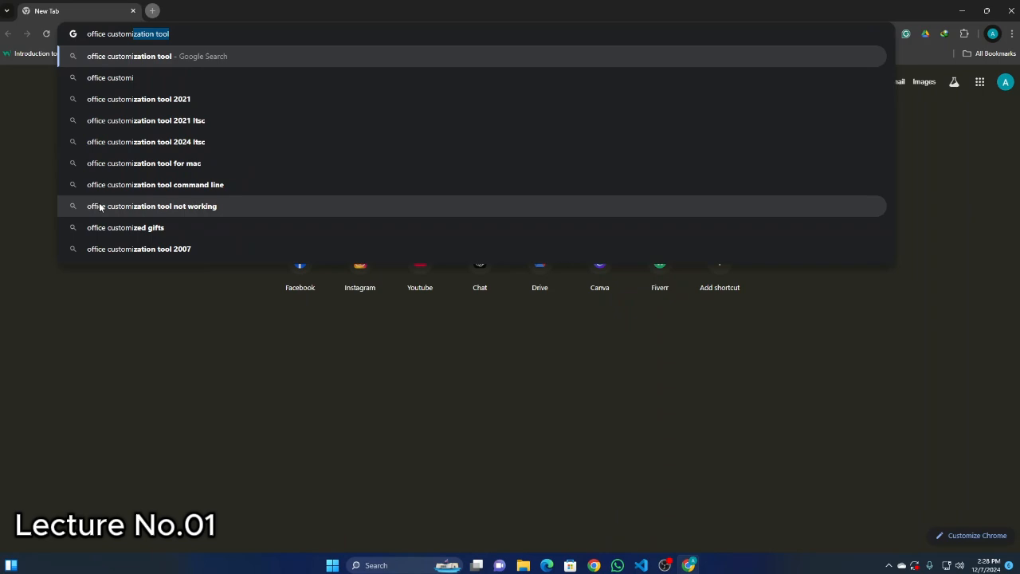
pyautogui.press('Return')
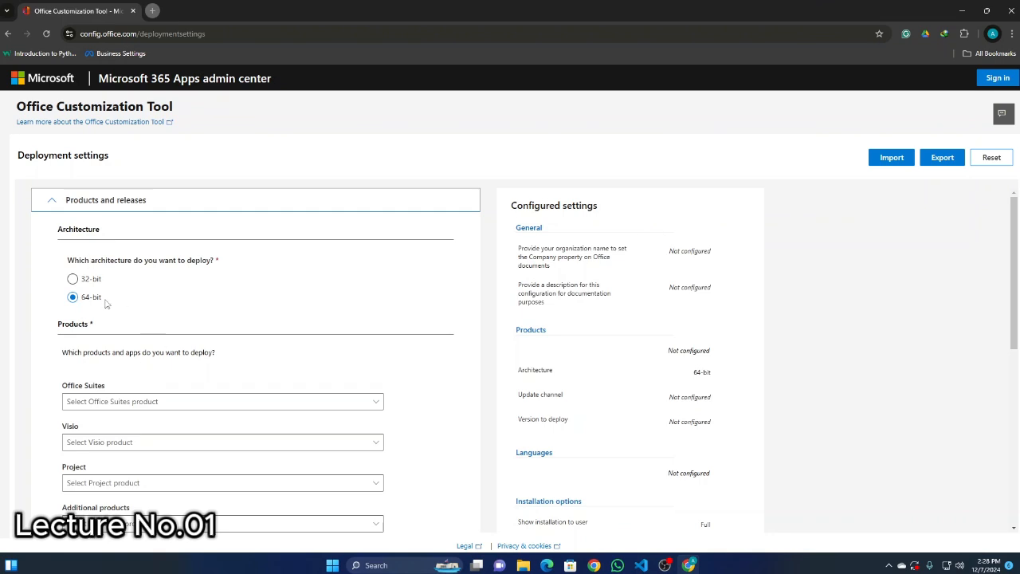
# Choose Office LTSC Professional Plus 2024 - Volume License as the Office suite in the deployment settings.
pyautogui.scroll(-1, 85, 293)
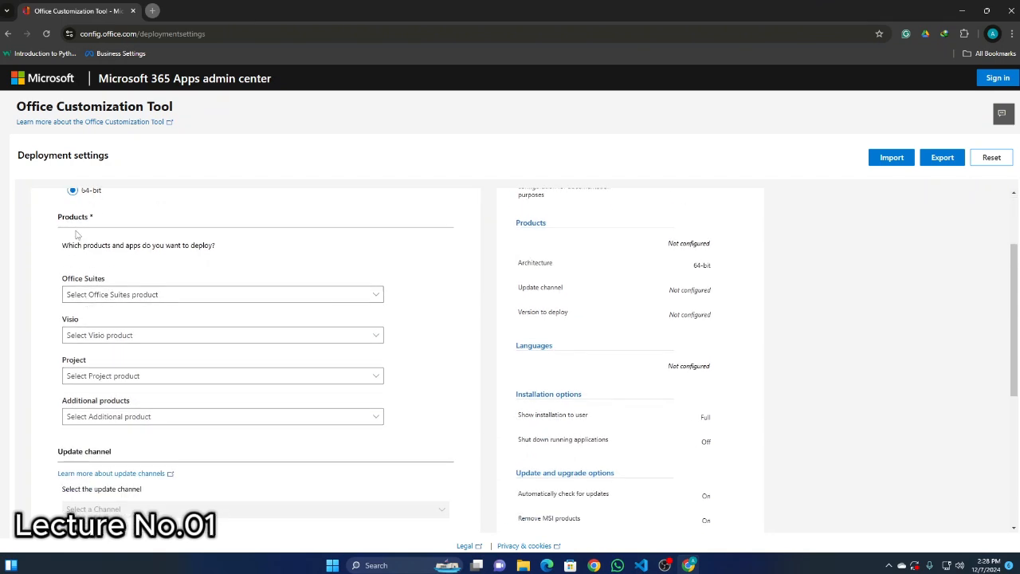
pyautogui.click(104, 295)
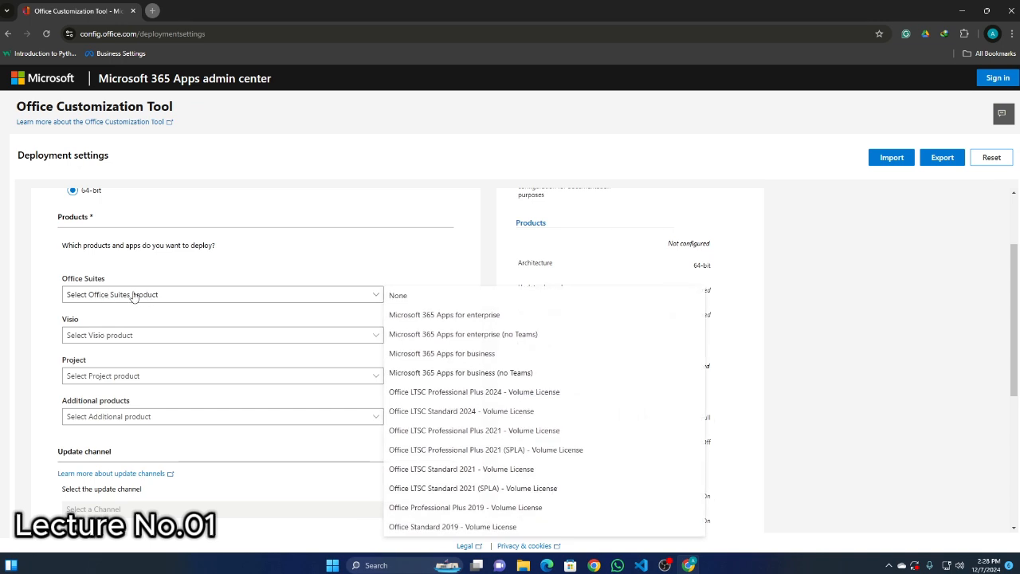
pyautogui.scroll(-1, 358, 355)
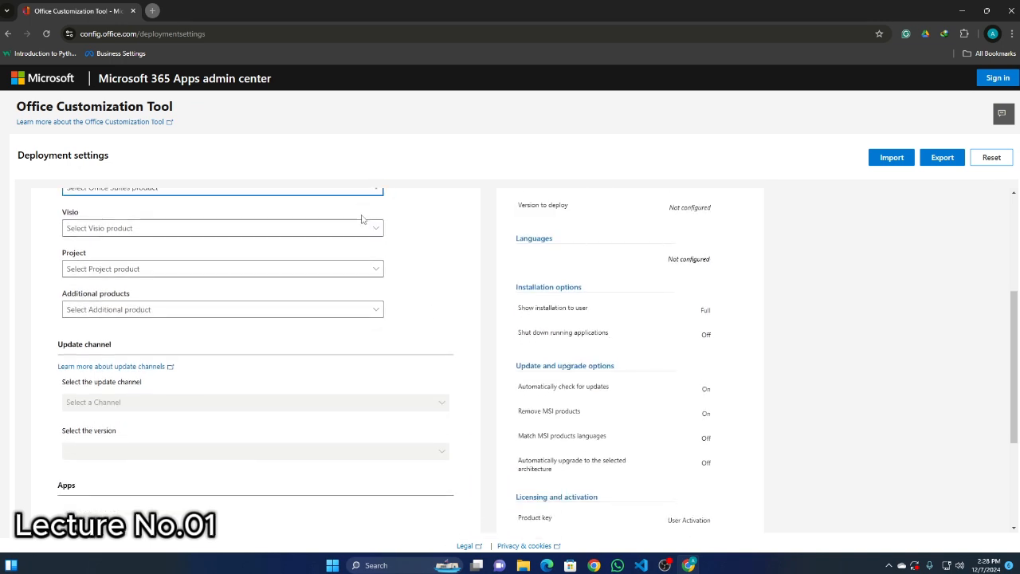
pyautogui.scroll(1, 366, 227)
pyautogui.click(375, 244)
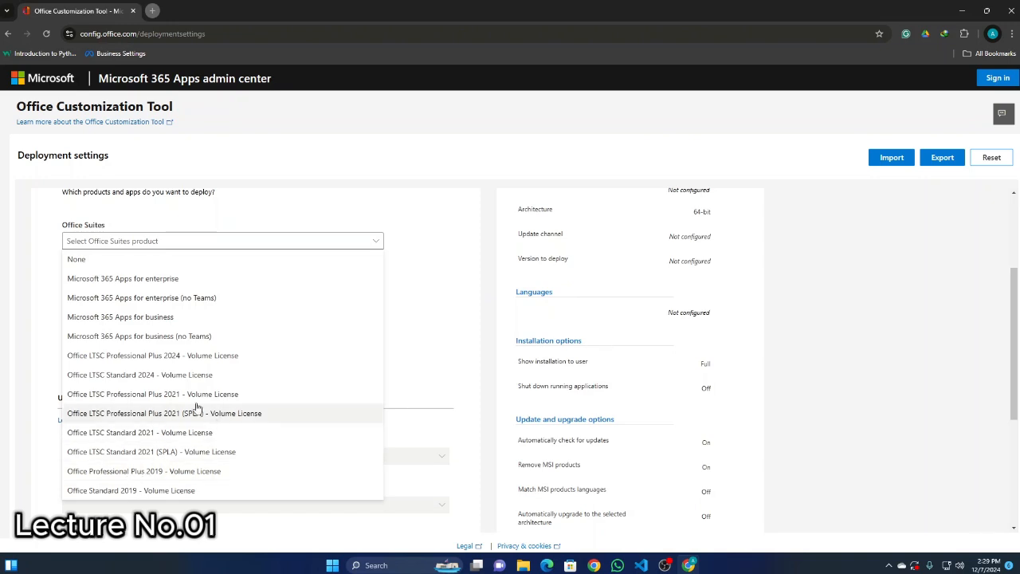
pyautogui.click(172, 361)
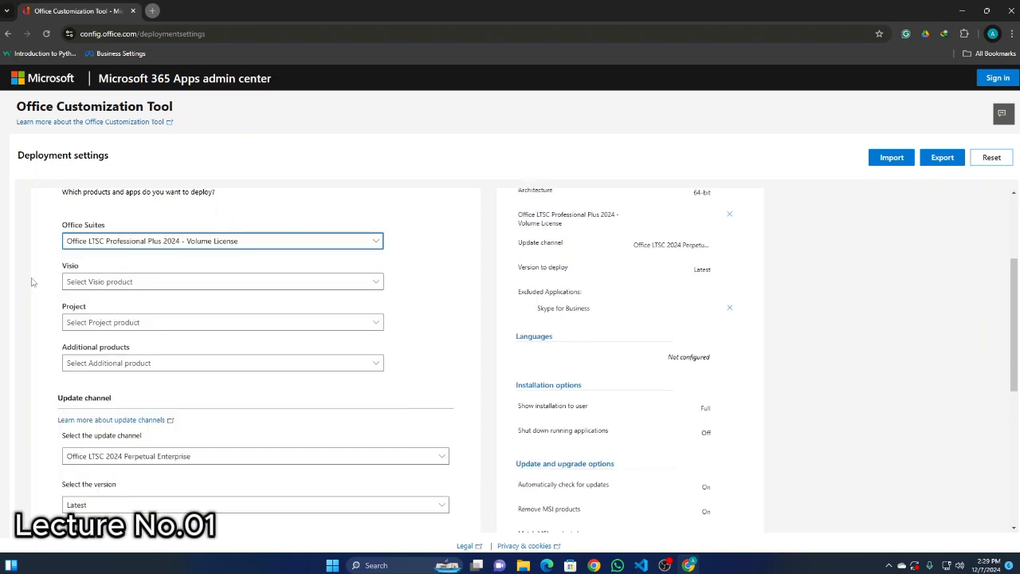
# Exclude Access, OneNote, PowerPoint, Excel, OneDrive Desktop, Outlook and Publisher, leaving only Word included, and continue to the language settings.
pyautogui.scroll(-5, 110, 313)
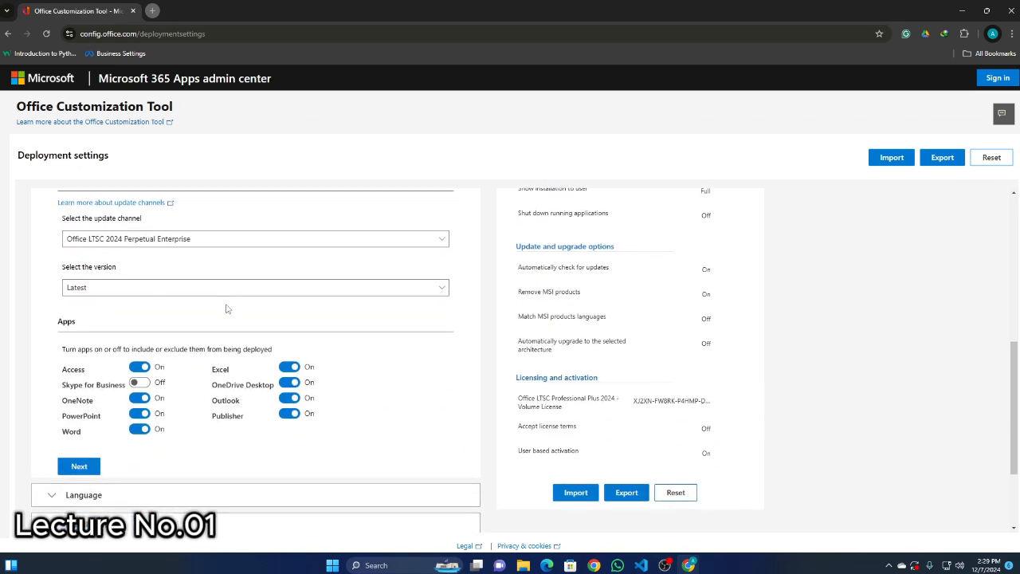
pyautogui.scroll(-2, 47, 263)
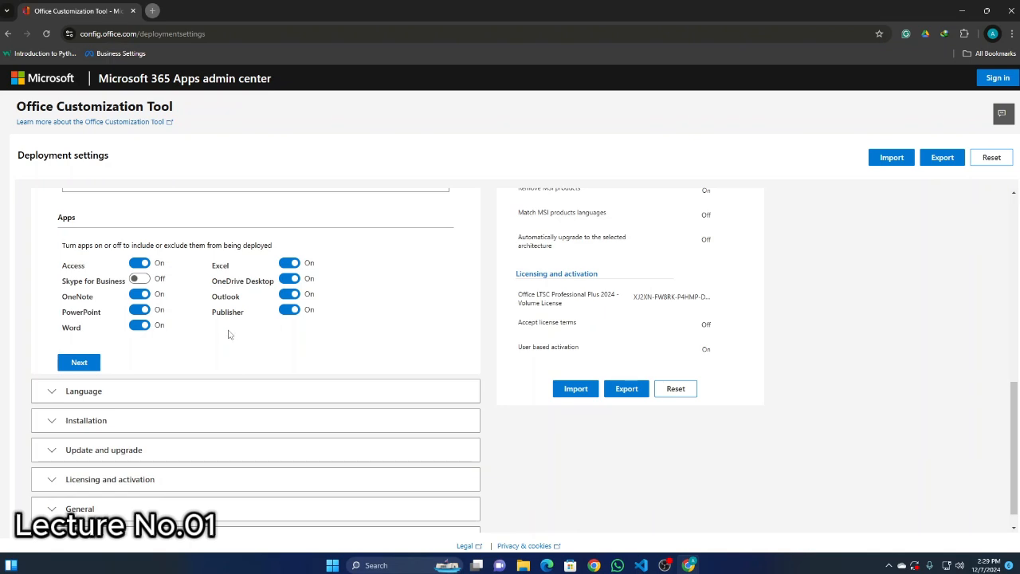
pyautogui.click(288, 263)
pyautogui.click(288, 279)
pyautogui.click(288, 295)
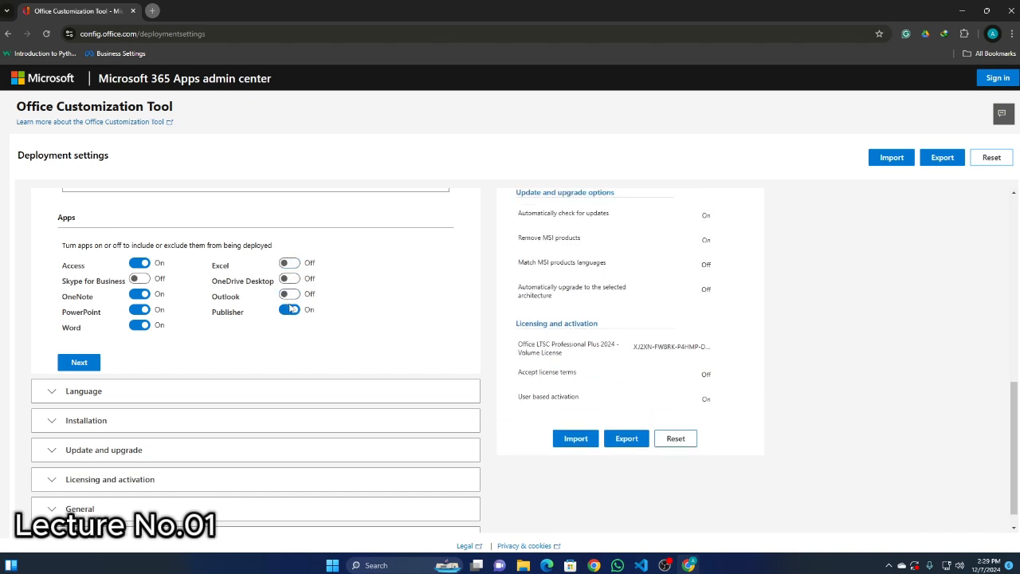
pyautogui.click(139, 263)
pyautogui.click(140, 294)
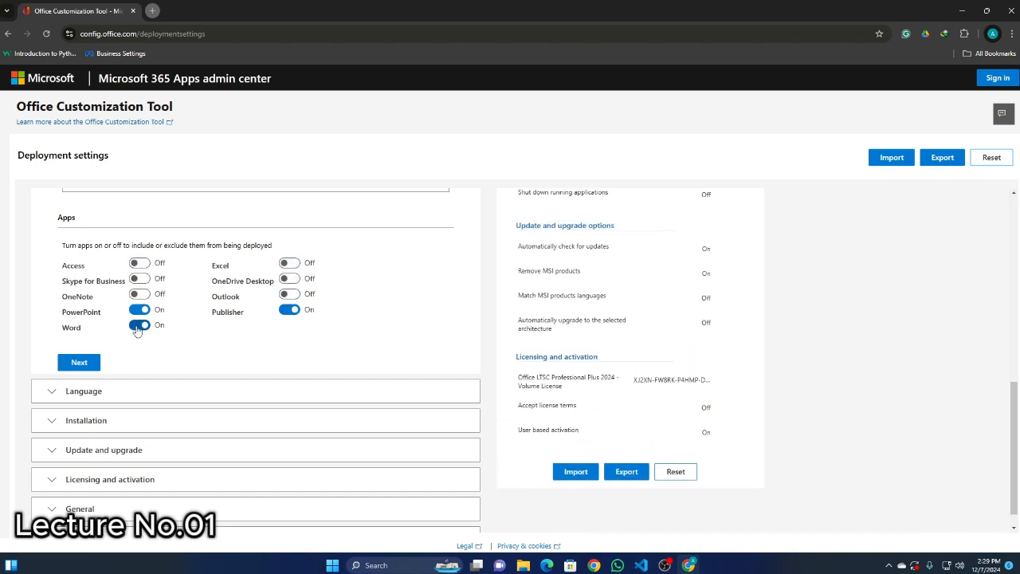
pyautogui.click(139, 309)
pyautogui.click(139, 326)
pyautogui.click(139, 326)
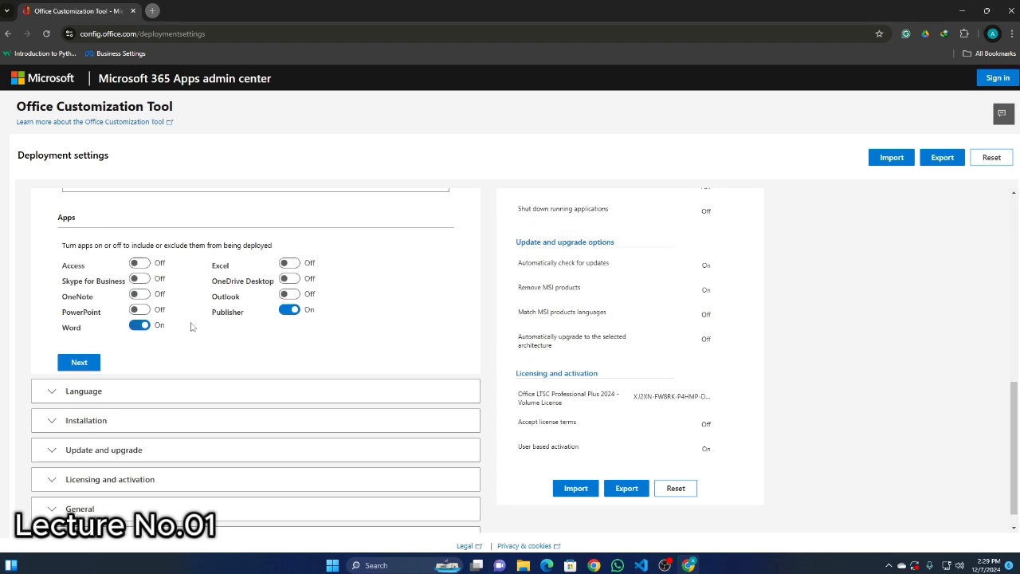
pyautogui.click(289, 310)
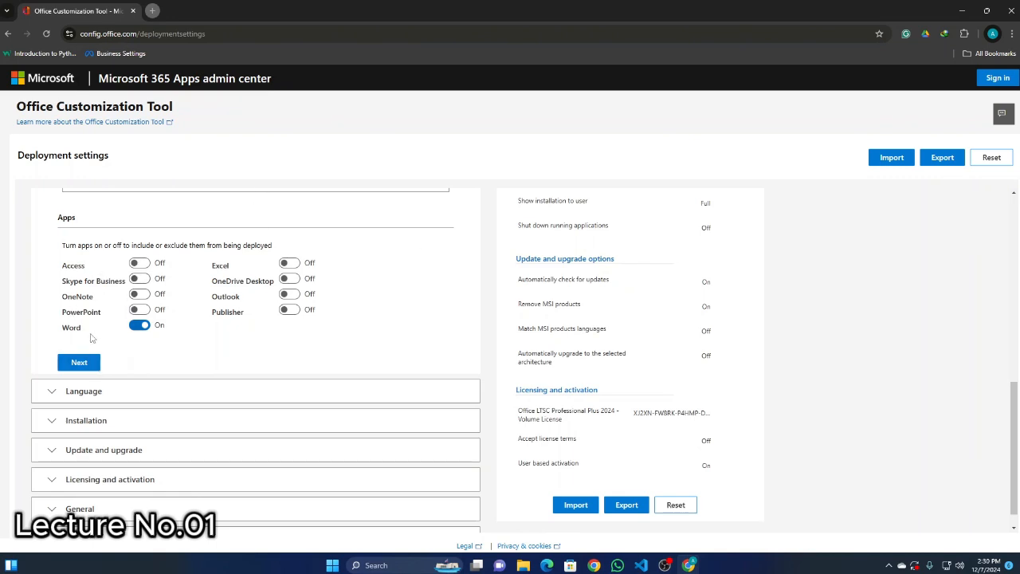
pyautogui.click(98, 362)
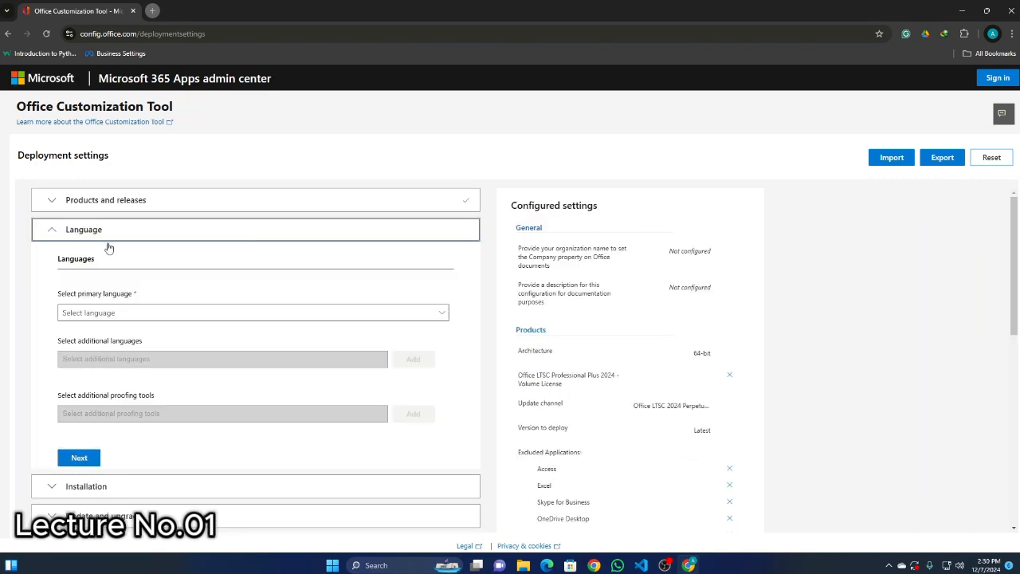
# Set the primary language to English (United States) and continue to the installation options.
pyautogui.scroll(-1, 98, 294)
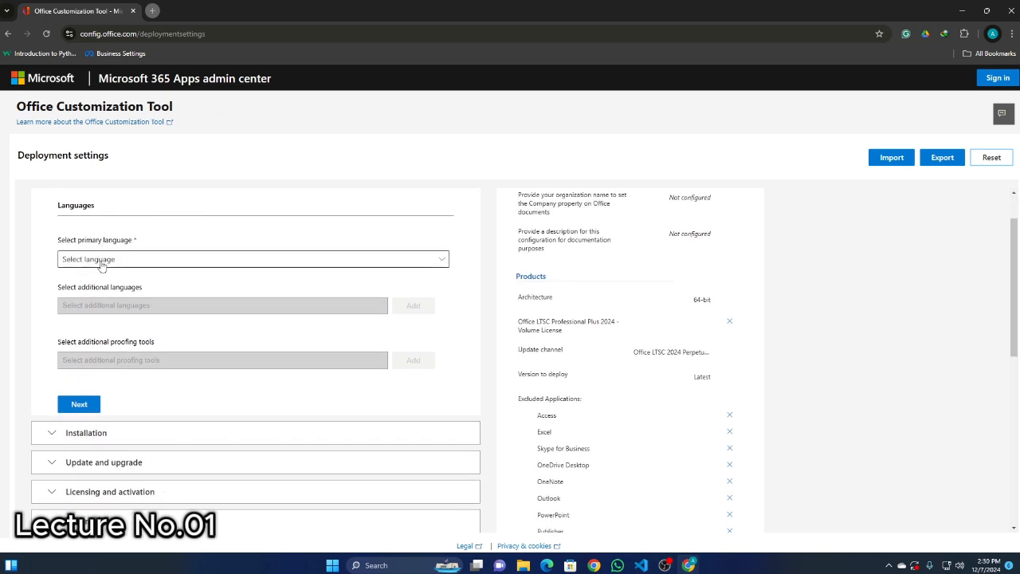
pyautogui.click(101, 266)
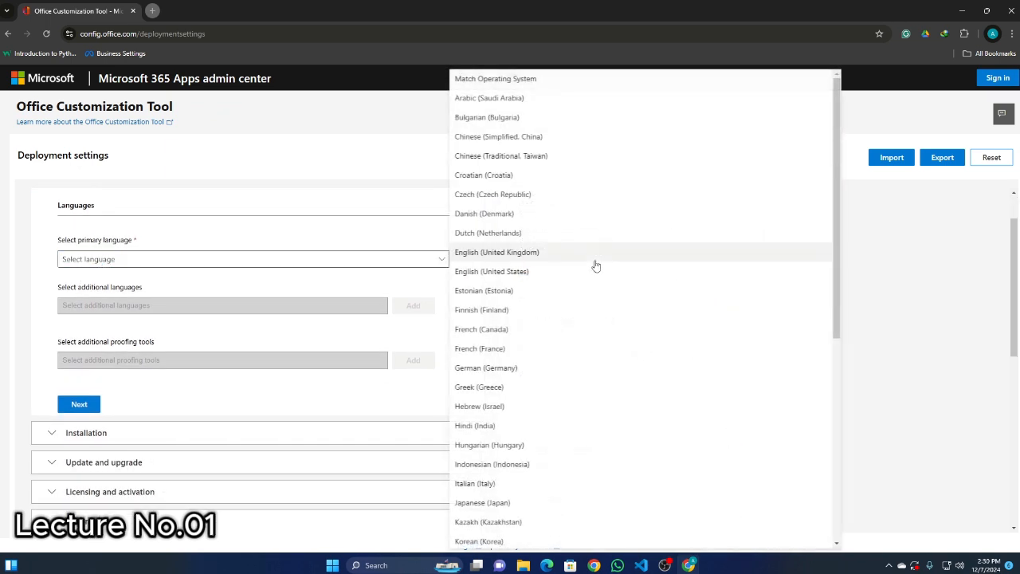
pyautogui.click(494, 271)
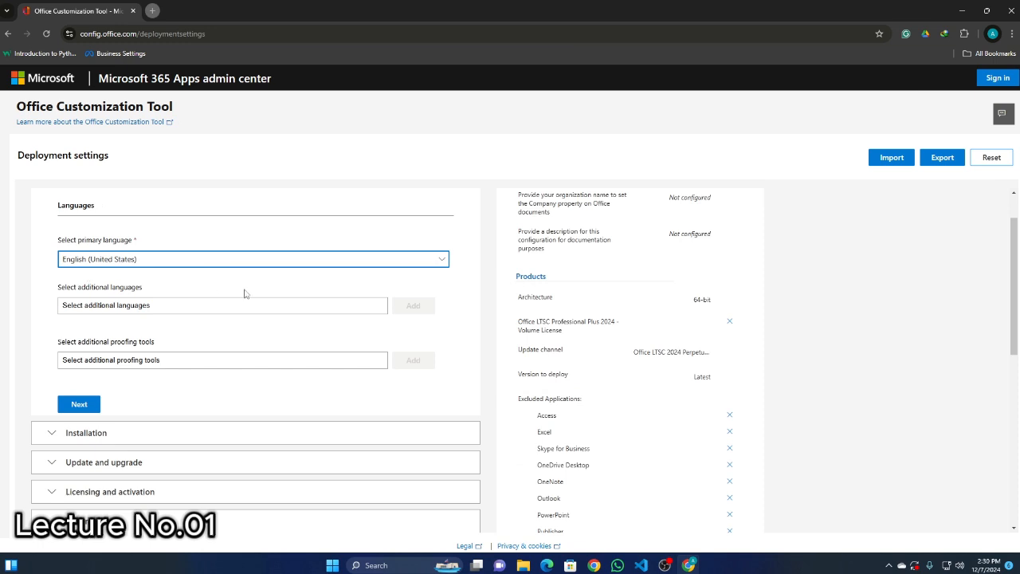
pyautogui.scroll(-2, 244, 293)
pyautogui.click(84, 244)
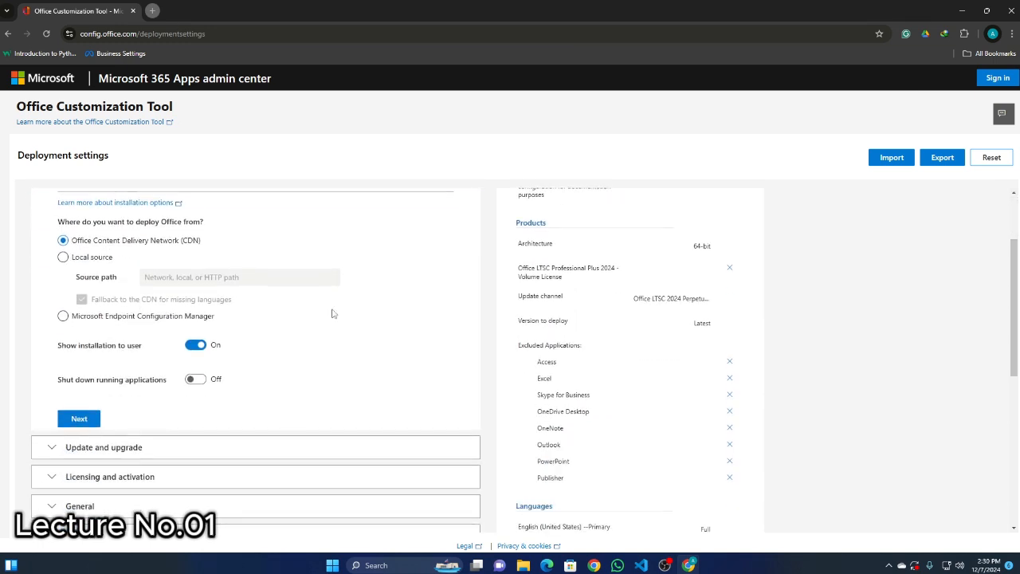
# Accept the default installation options and update and upgrade options, and continue to licensing and activation.
pyautogui.scroll(-2, 51, 273)
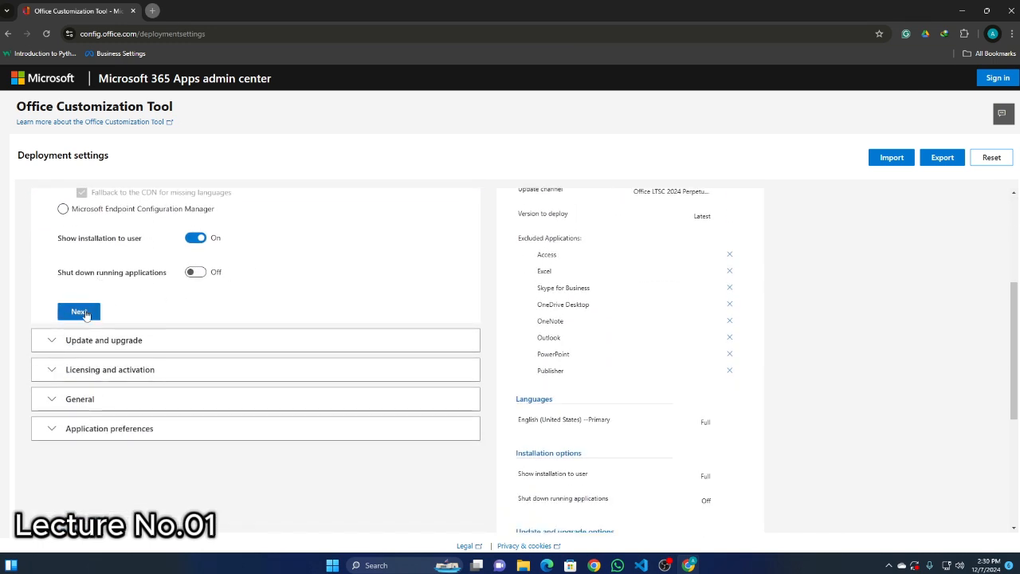
pyautogui.click(83, 313)
pyautogui.scroll(-3, 247, 283)
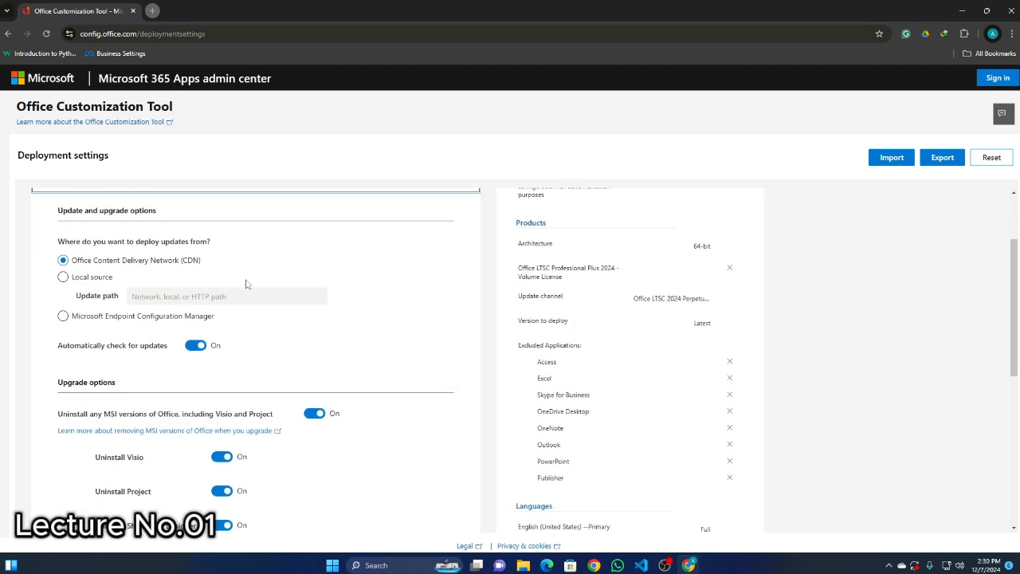
pyautogui.scroll(-3, 294, 297)
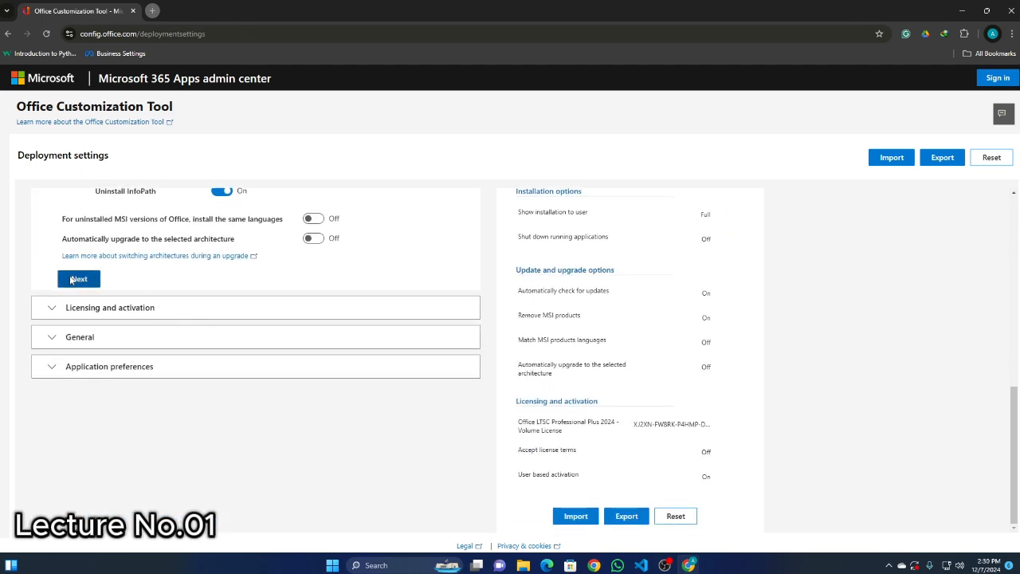
pyautogui.click(73, 279)
# Turn on automatic acceptance of the license terms, keep KMS and user-based activation, and continue to the general settings.
pyautogui.scroll(-2, 239, 303)
pyautogui.scroll(1, 215, 271)
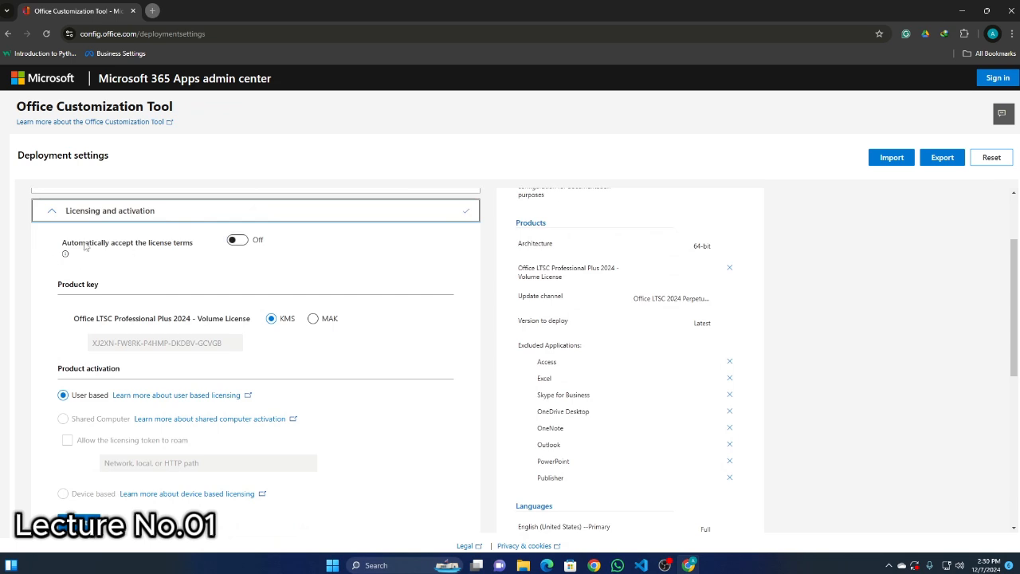
pyautogui.click(236, 240)
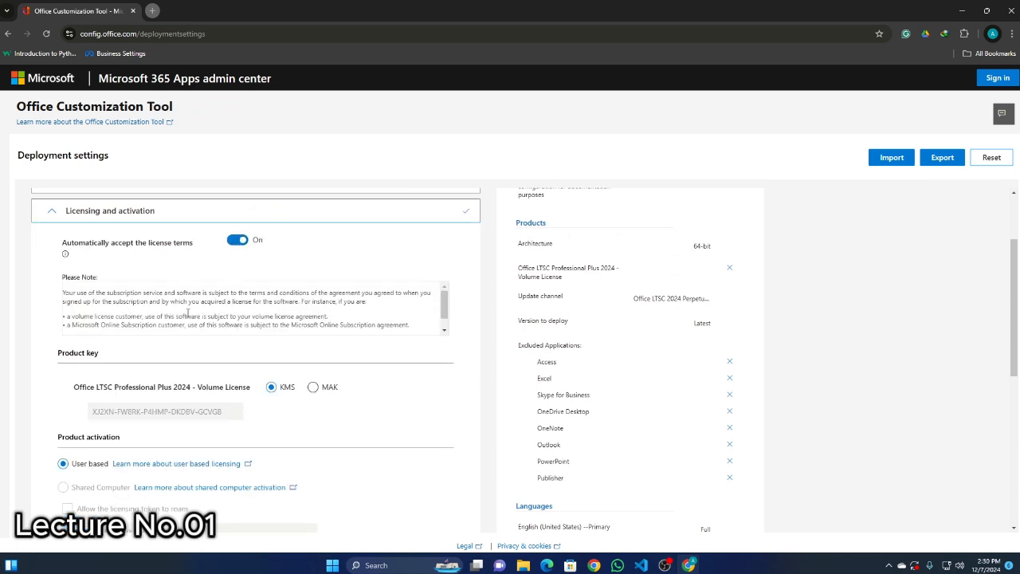
pyautogui.scroll(-1, 188, 313)
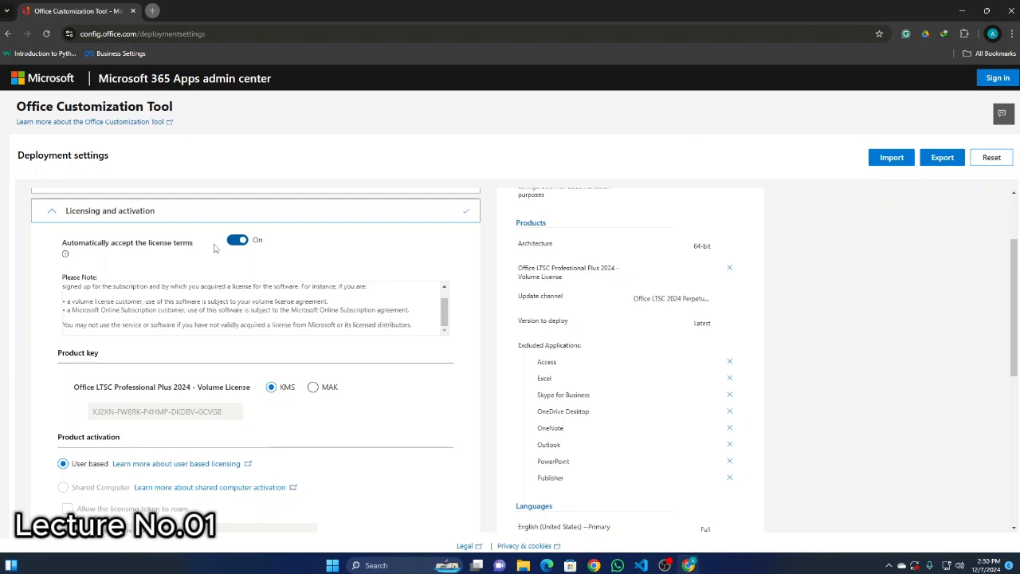
pyautogui.scroll(-3, 235, 285)
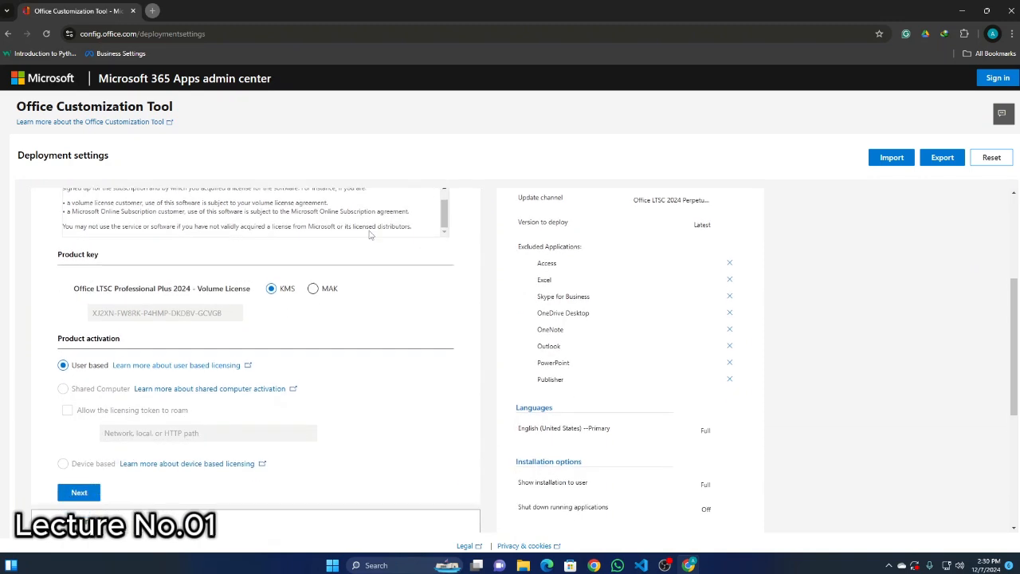
pyautogui.scroll(-2, 235, 285)
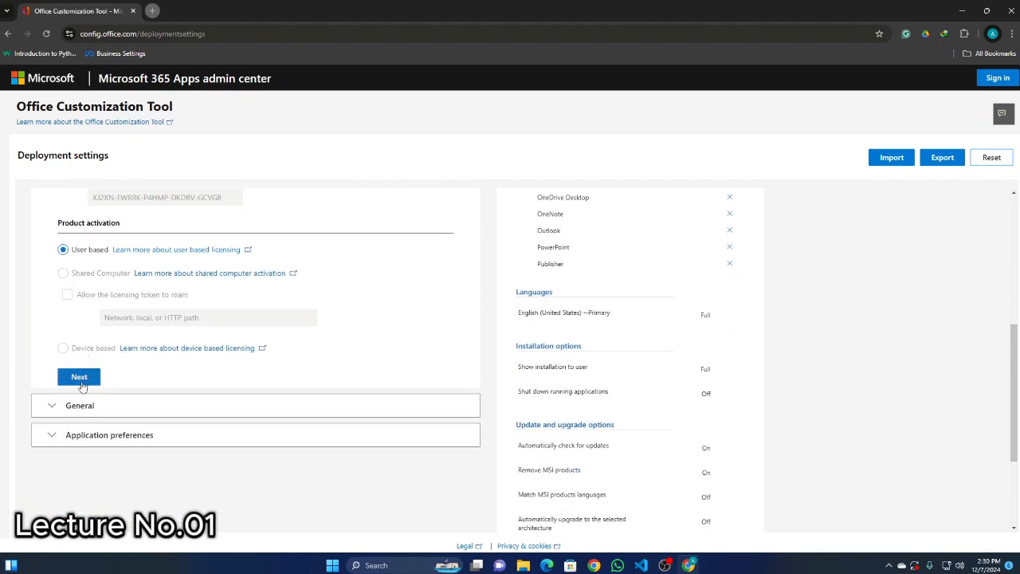
pyautogui.click(79, 379)
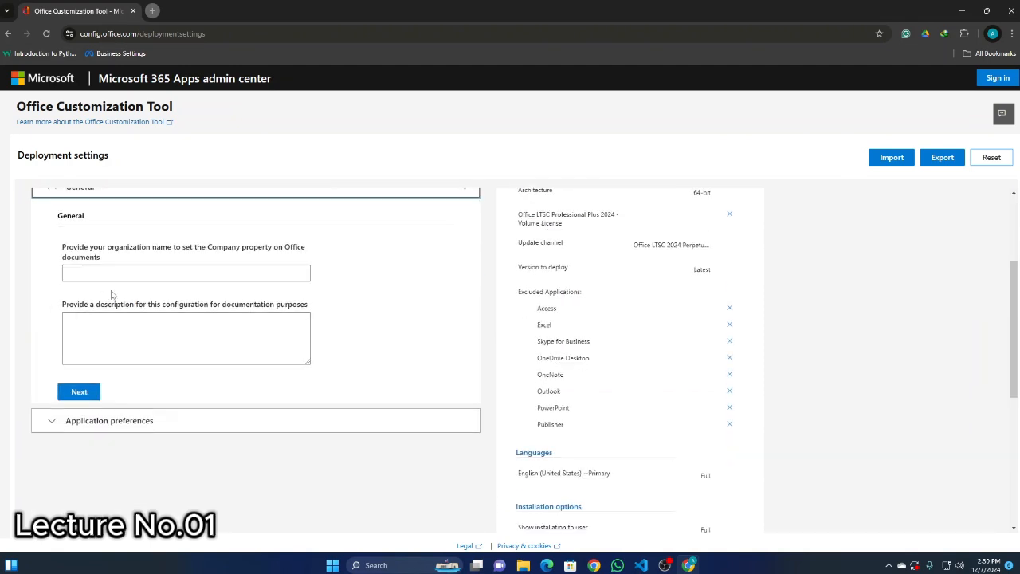
# Leave the organization name, description and application preferences unconfigured, and finish the deployment settings.
pyautogui.click(79, 391)
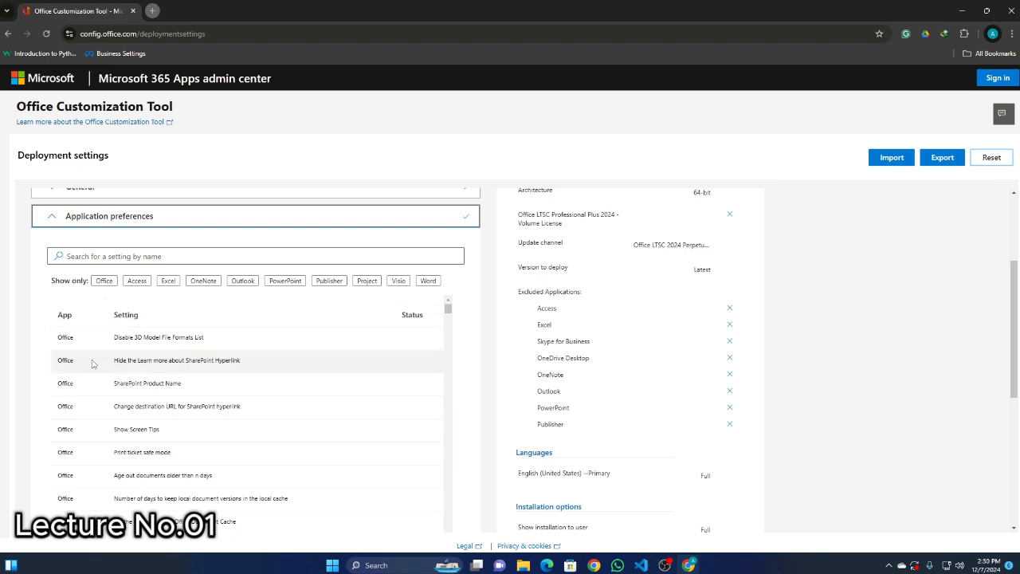
pyautogui.scroll(-5, 579, 243)
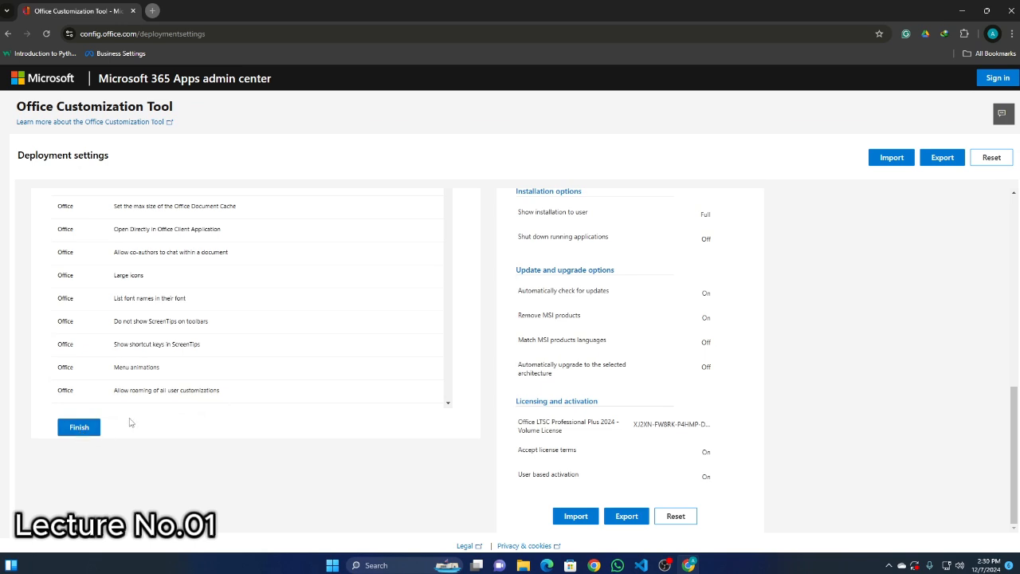
pyautogui.click(99, 427)
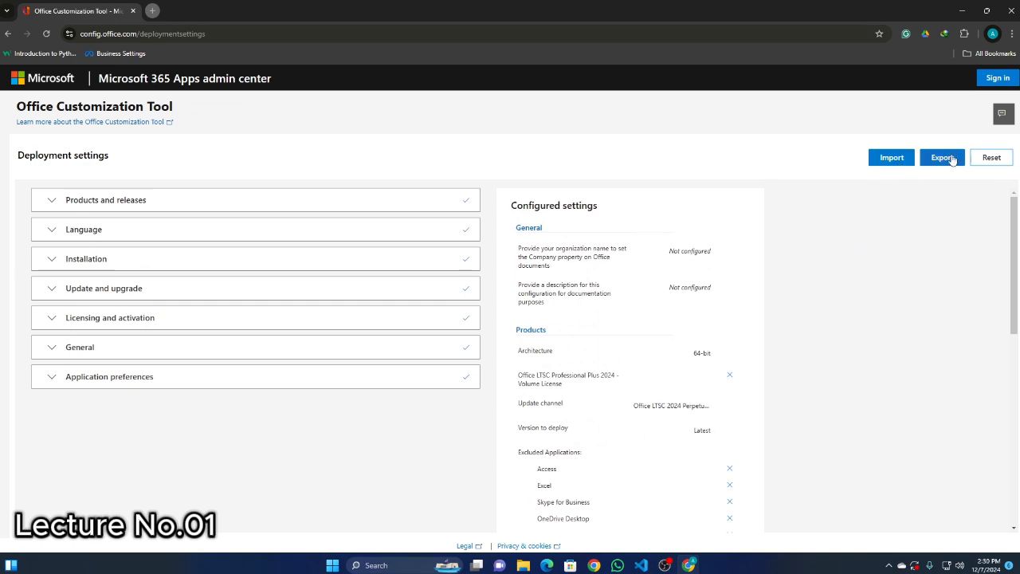
# Start exporting the configuration and choose Keep Current Settings as the default file format.
pyautogui.click(944, 164)
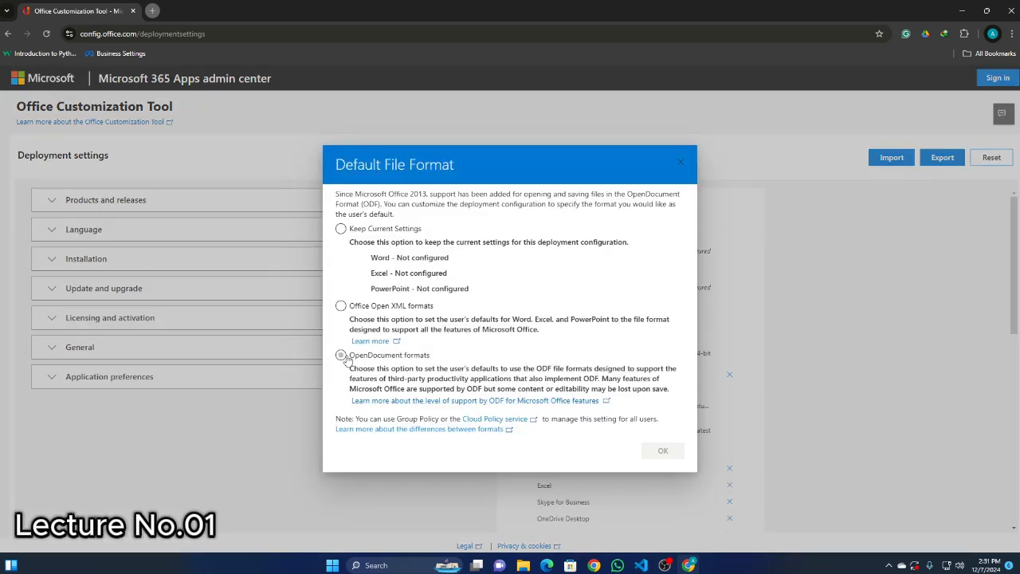
pyautogui.click(386, 309)
pyautogui.click(341, 229)
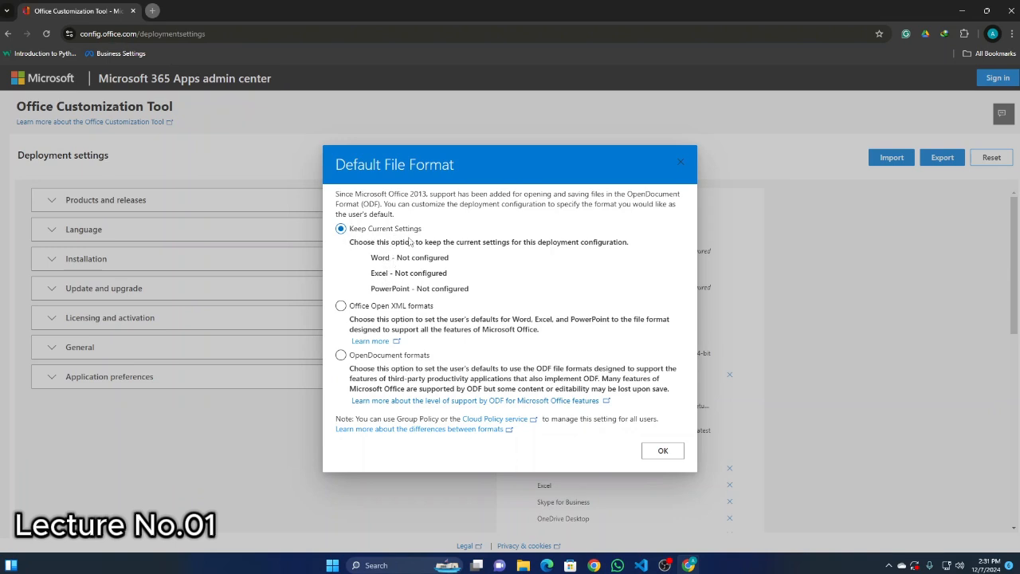
pyautogui.click(663, 451)
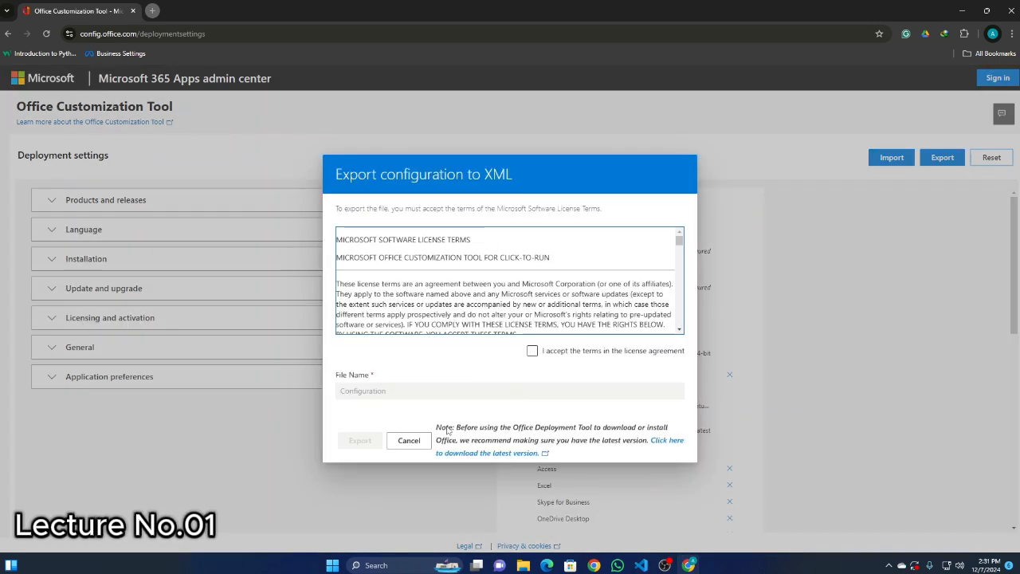
# Accept the license agreement terms and export the configuration to XML with the file name Configuration.
pyautogui.click(533, 350)
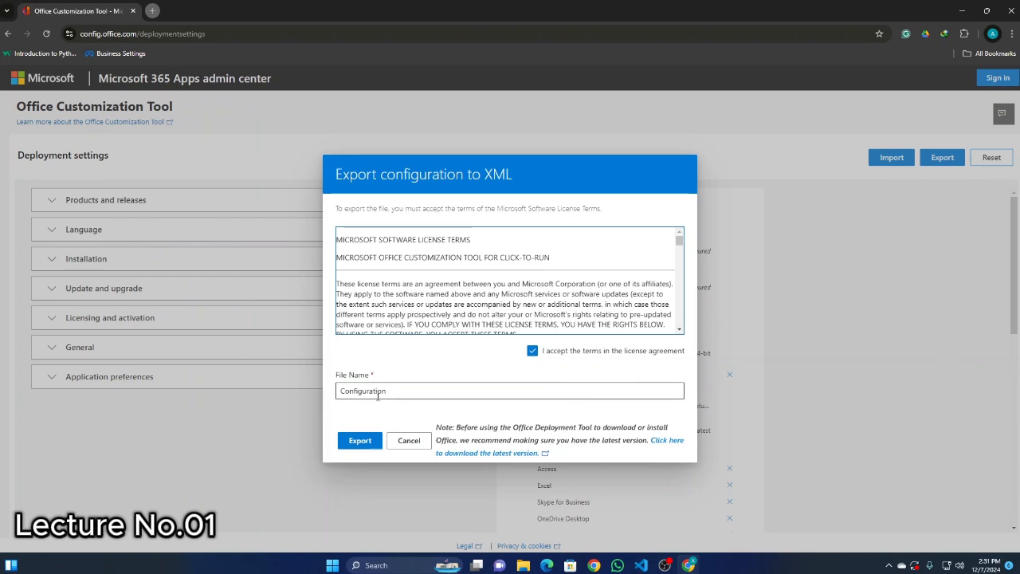
pyautogui.click(343, 396)
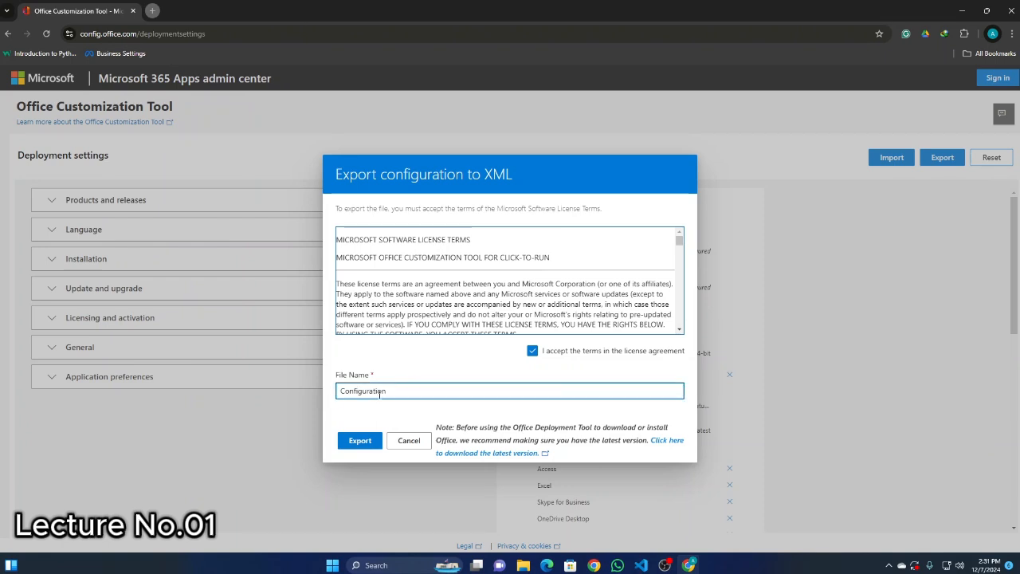
pyautogui.doubleClick(385, 390)
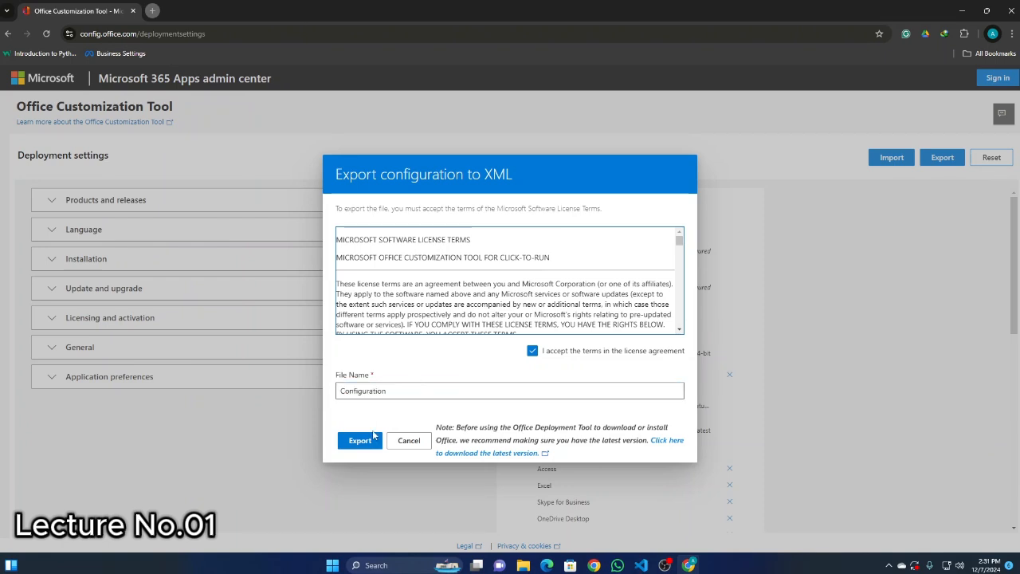
pyautogui.click(374, 438)
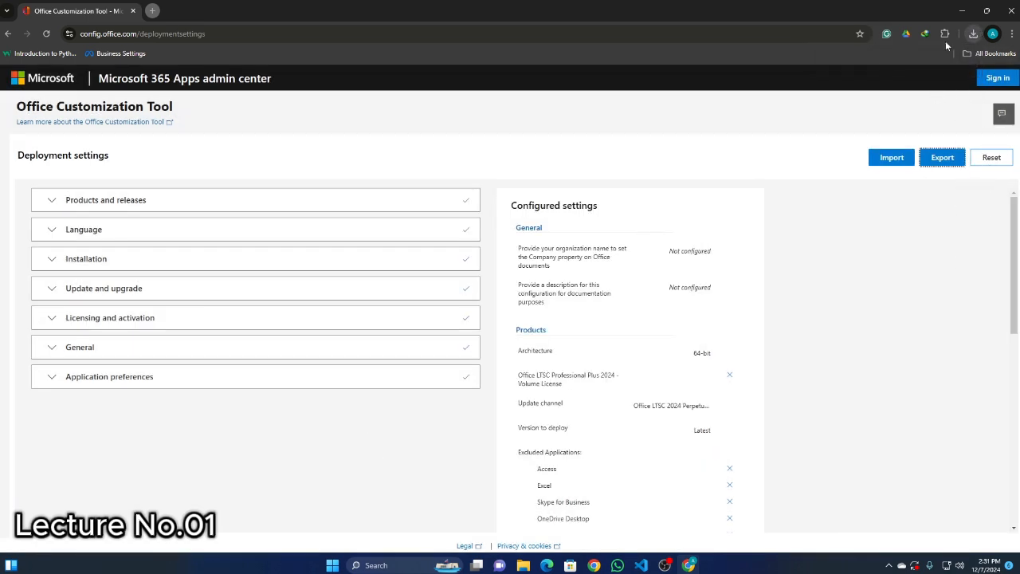
pyautogui.click(974, 35)
pyautogui.click(395, 44)
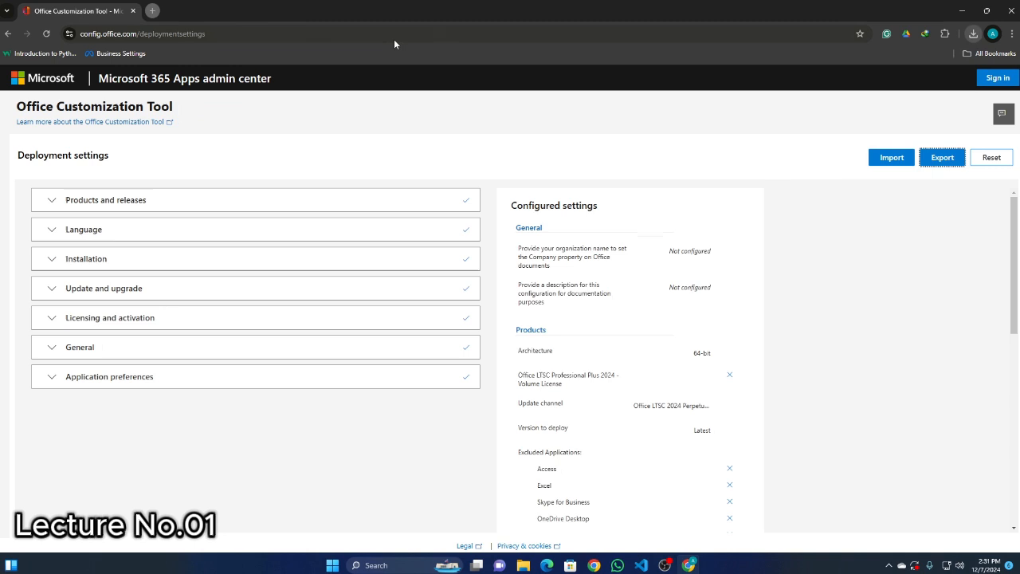
# Search the web in a new tab for "office deployment tool" and open Microsoft's official download page for it.
pyautogui.click(152, 10)
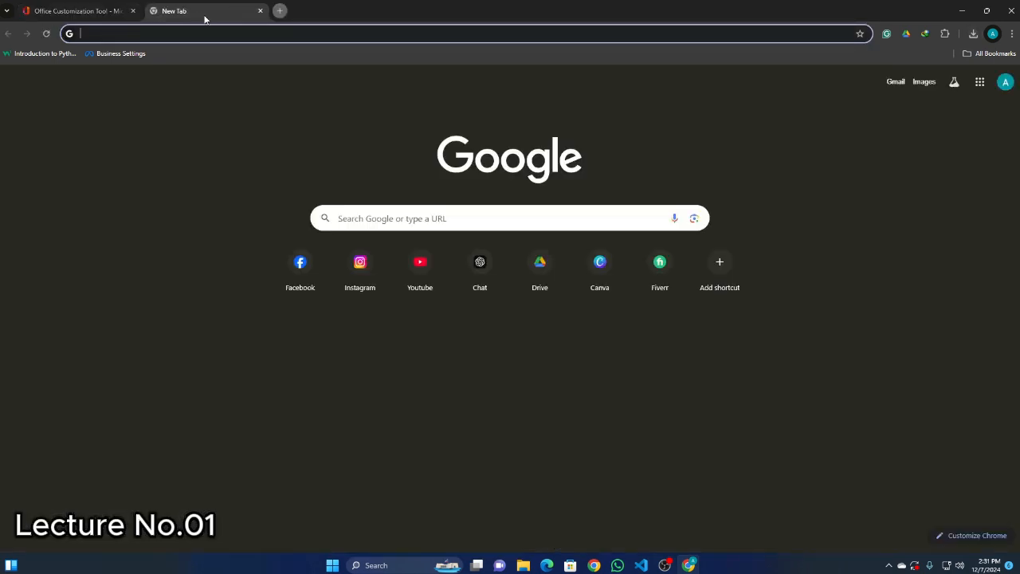
pyautogui.write('office dep')
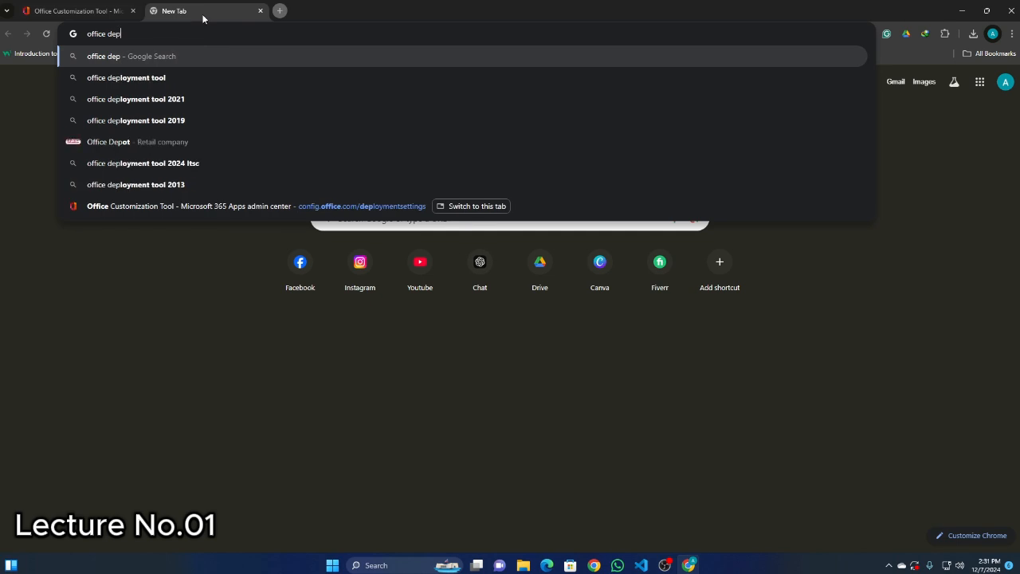
pyautogui.click(166, 77)
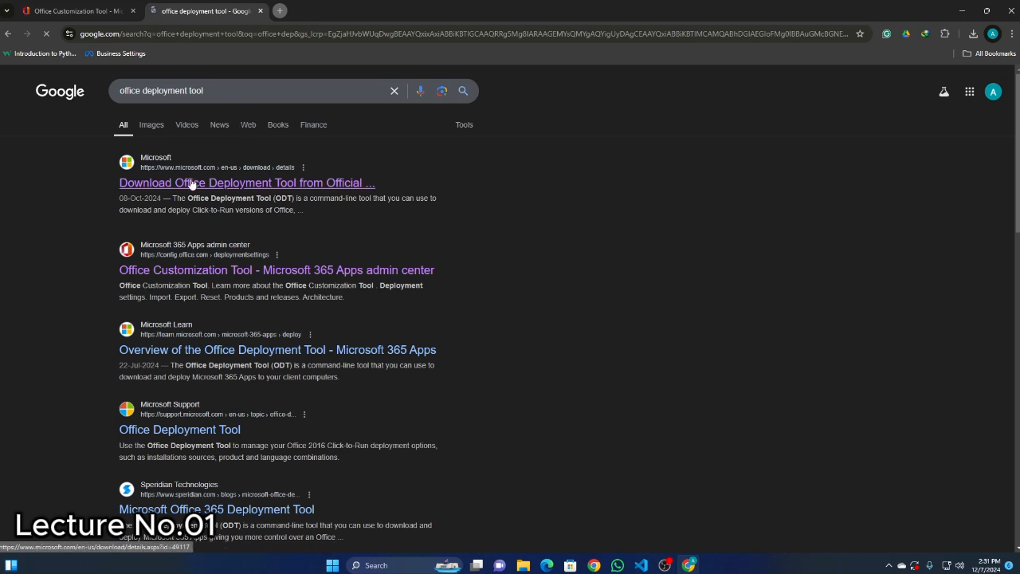
pyautogui.click(188, 183)
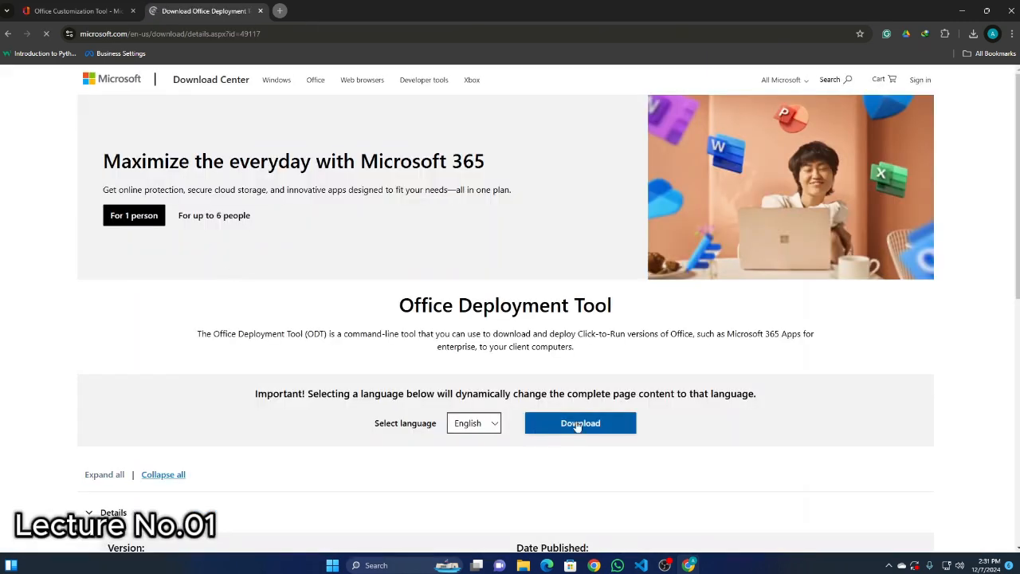
# Download the Office Deployment Tool in English, reuse the existing complete download, and open the folder containing it.
pyautogui.click(576, 420)
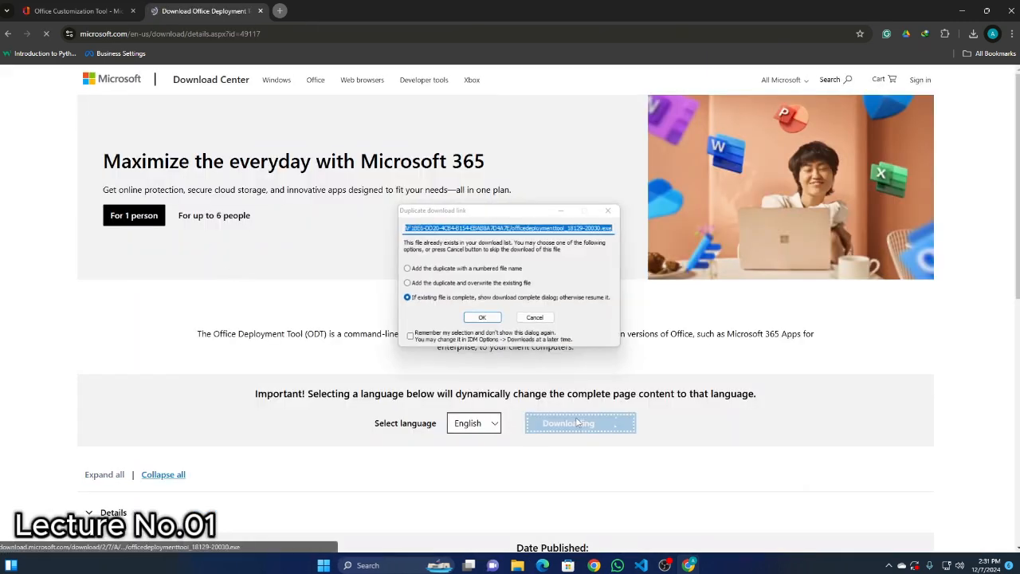
pyautogui.click(482, 319)
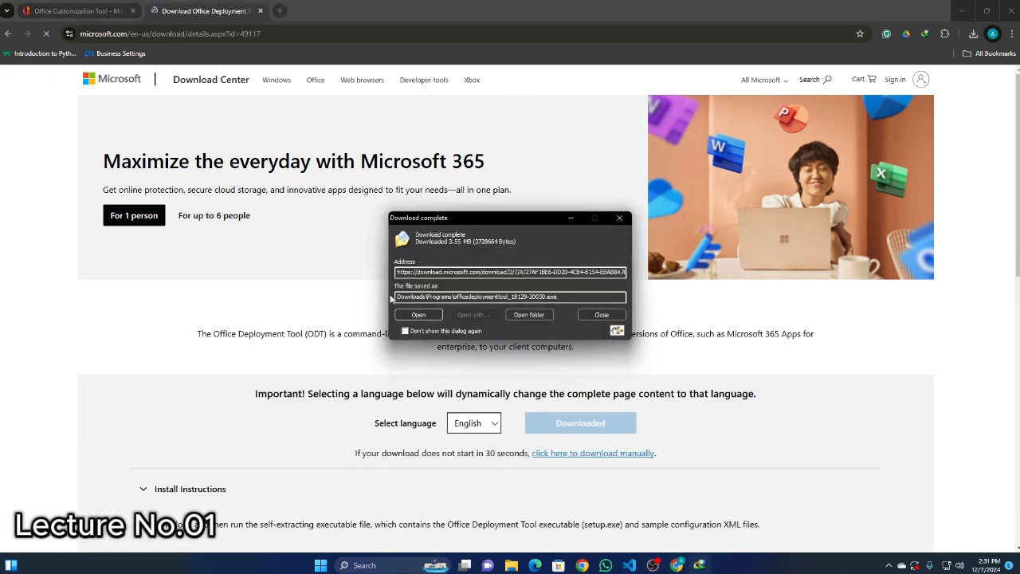
pyautogui.click(532, 316)
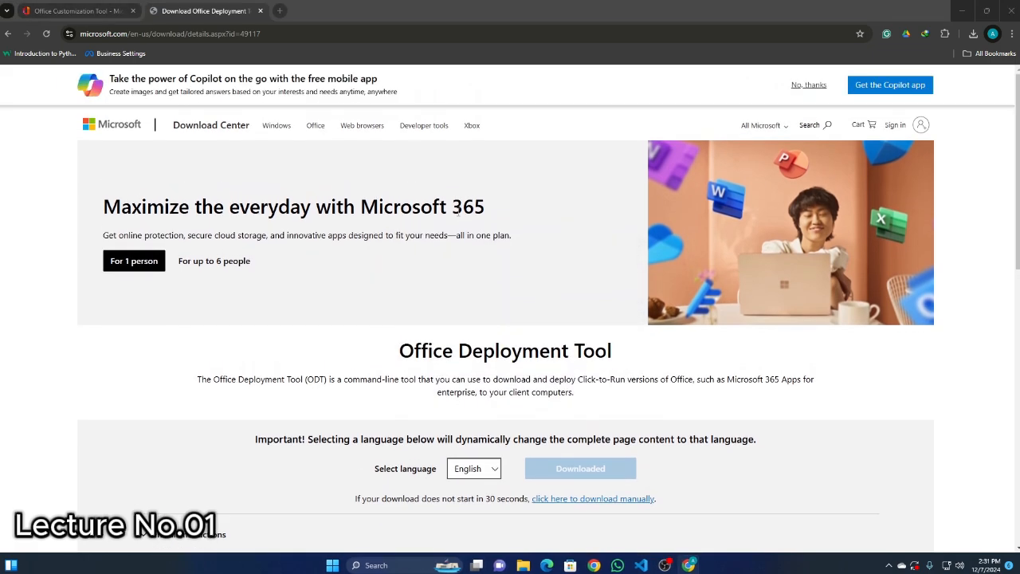
pyautogui.click(781, 166)
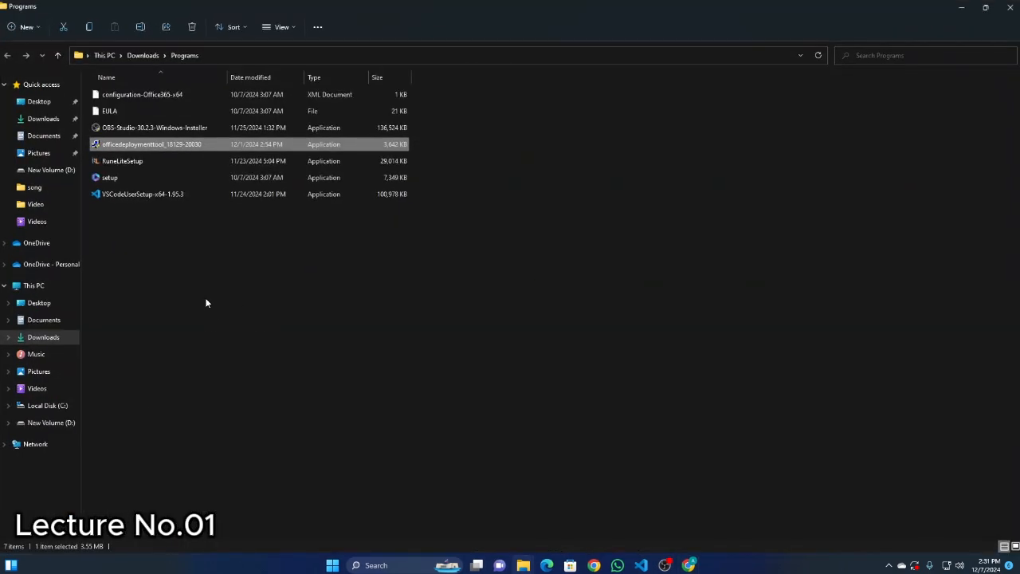
pyautogui.rightClick(116, 147)
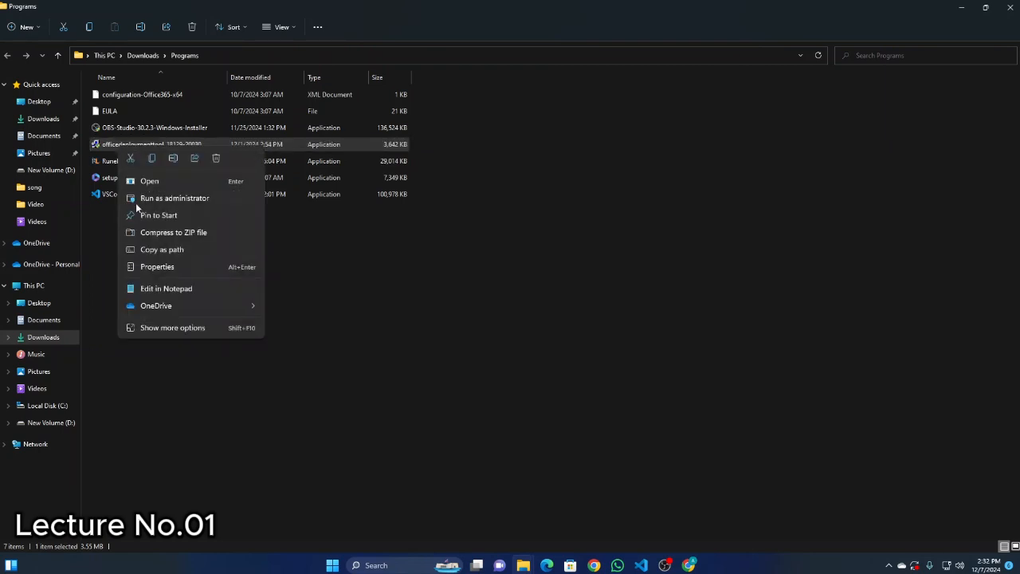
pyautogui.click(132, 159)
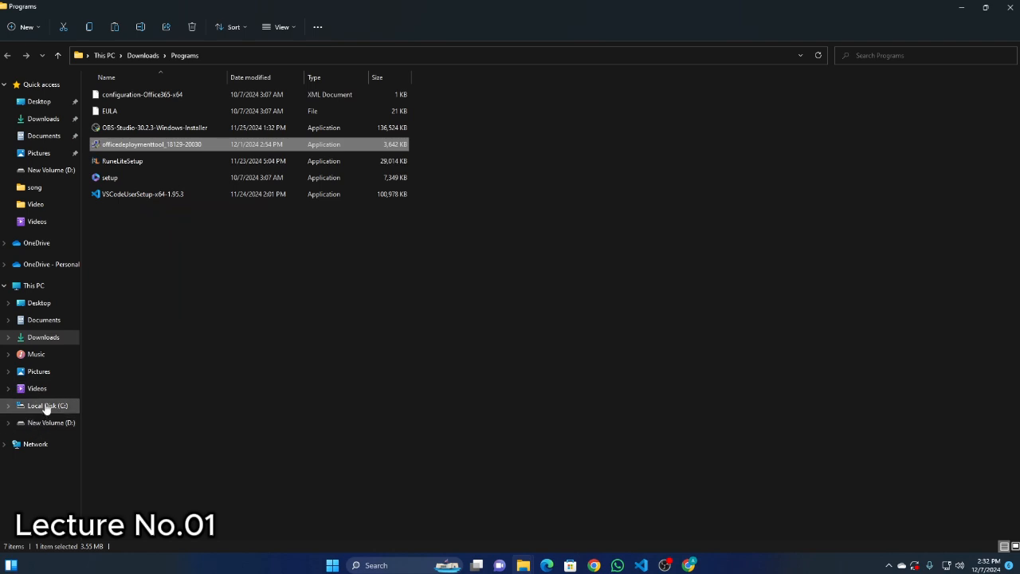
pyautogui.click(46, 408)
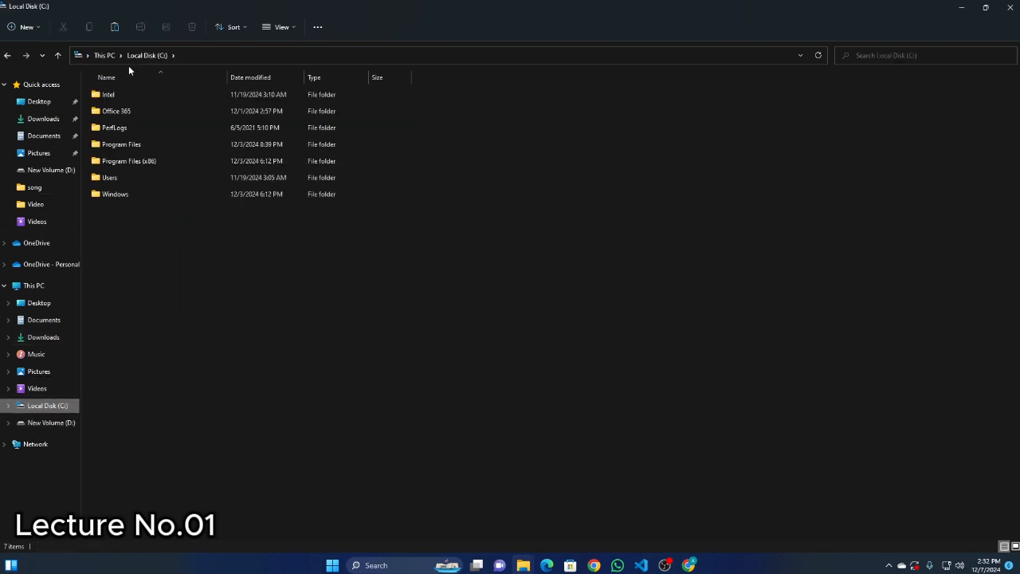
pyautogui.click(104, 55)
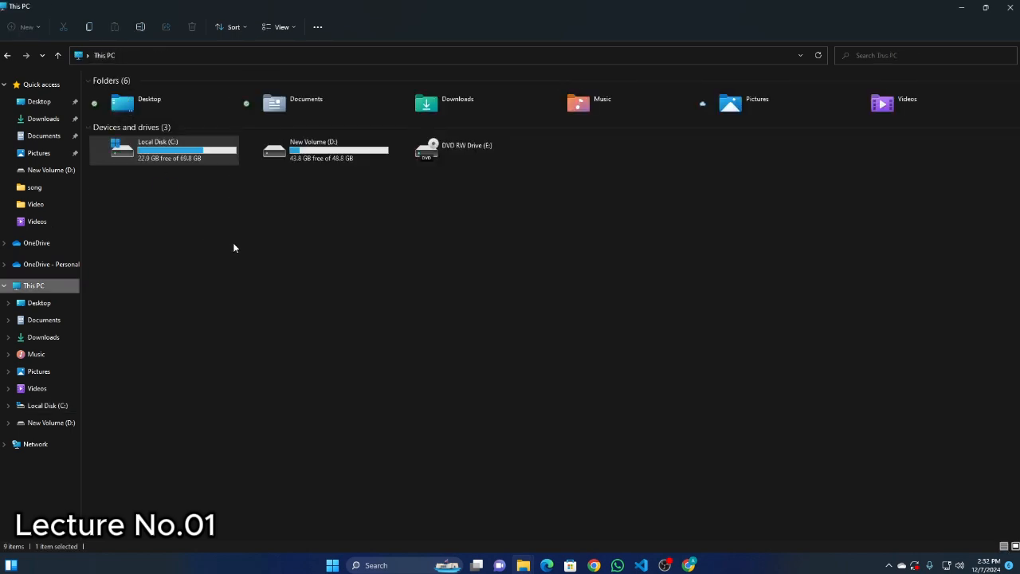
pyautogui.click(153, 177)
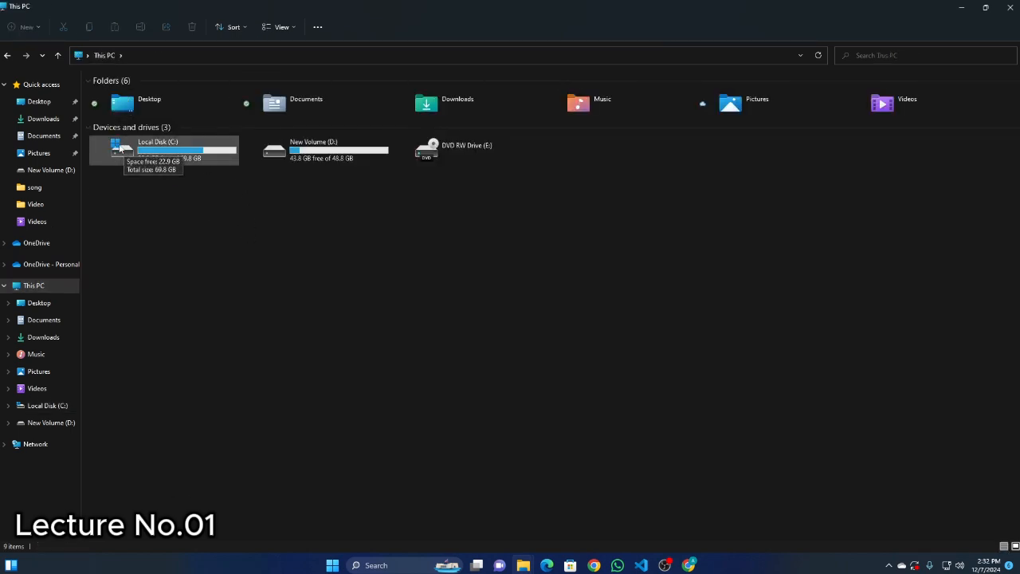
pyautogui.doubleClick(162, 157)
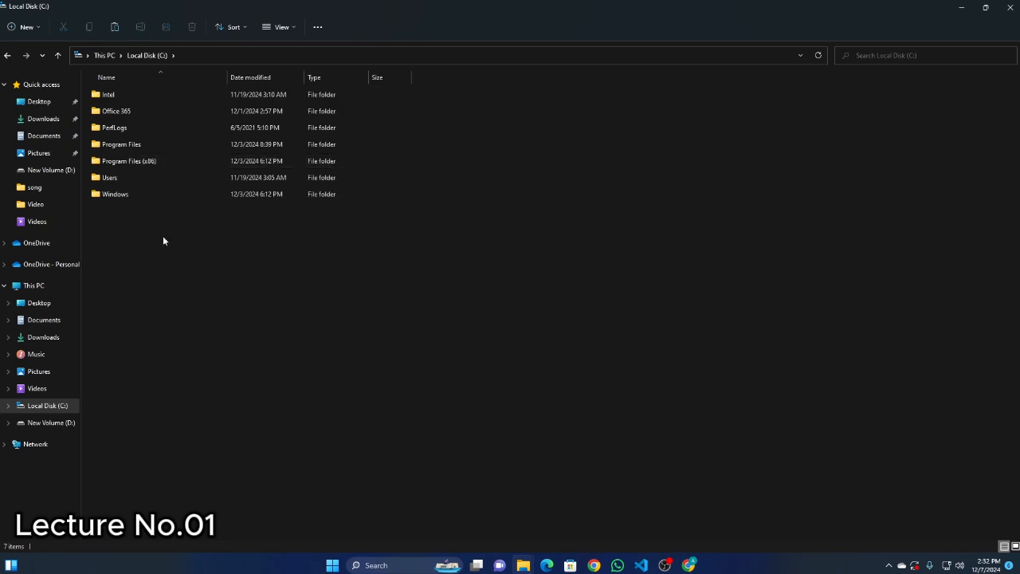
# Create a new folder named "office" in the root of Local Disk (C:).
pyautogui.rightClick(151, 236)
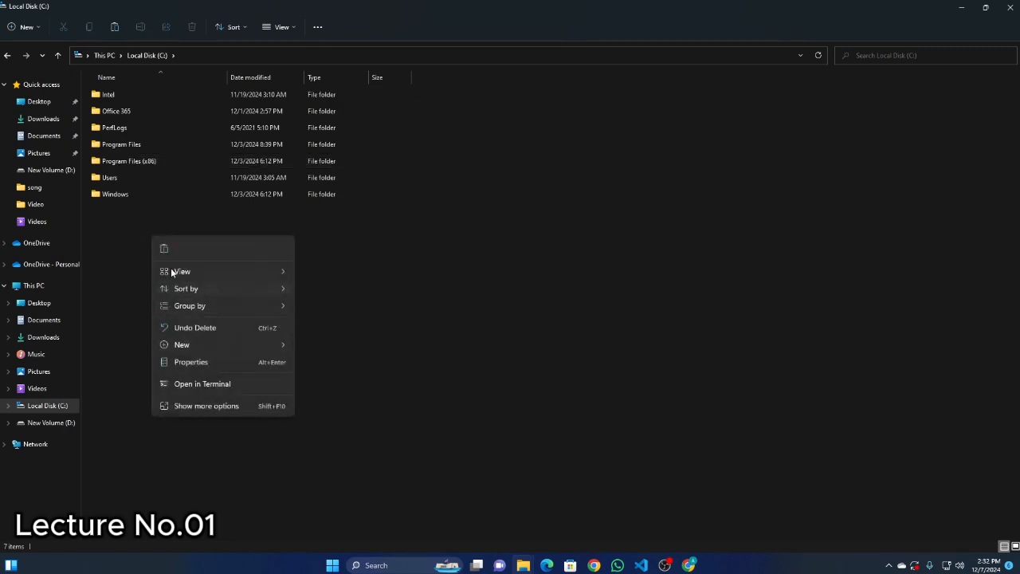
pyautogui.moveTo(186, 346)
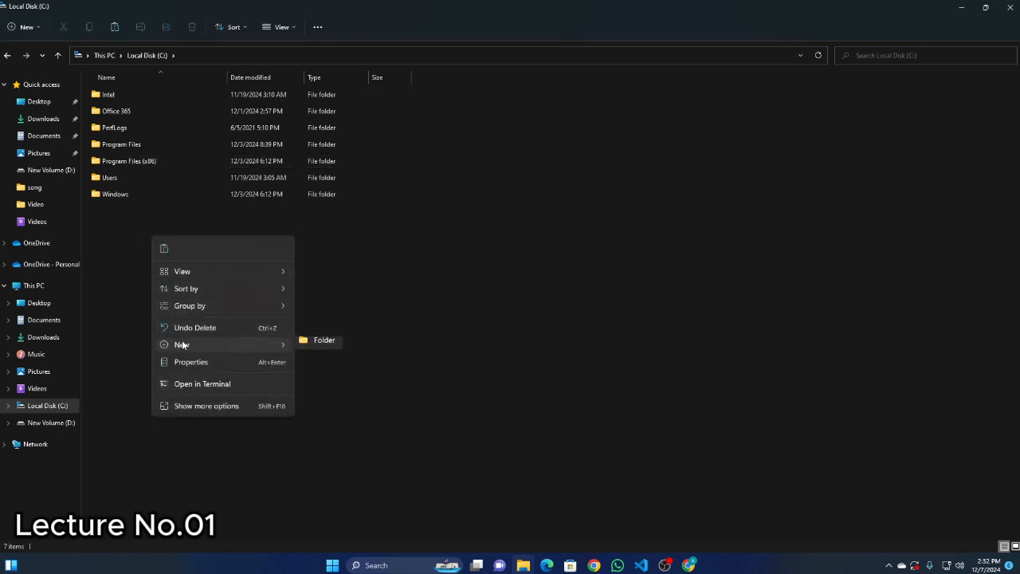
pyautogui.click(314, 351)
pyautogui.write('office')
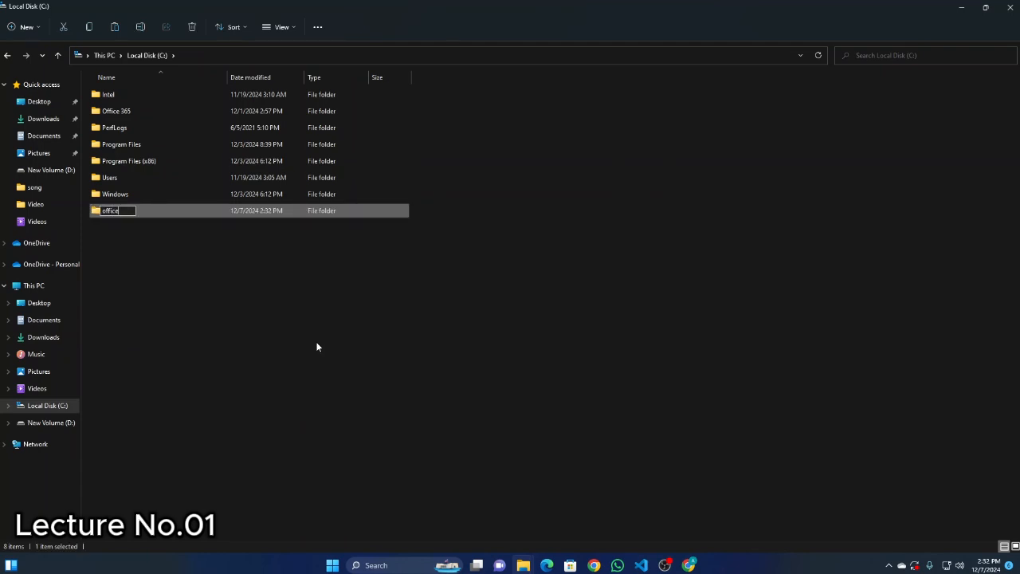
pyautogui.press('Return')
pyautogui.click(259, 334)
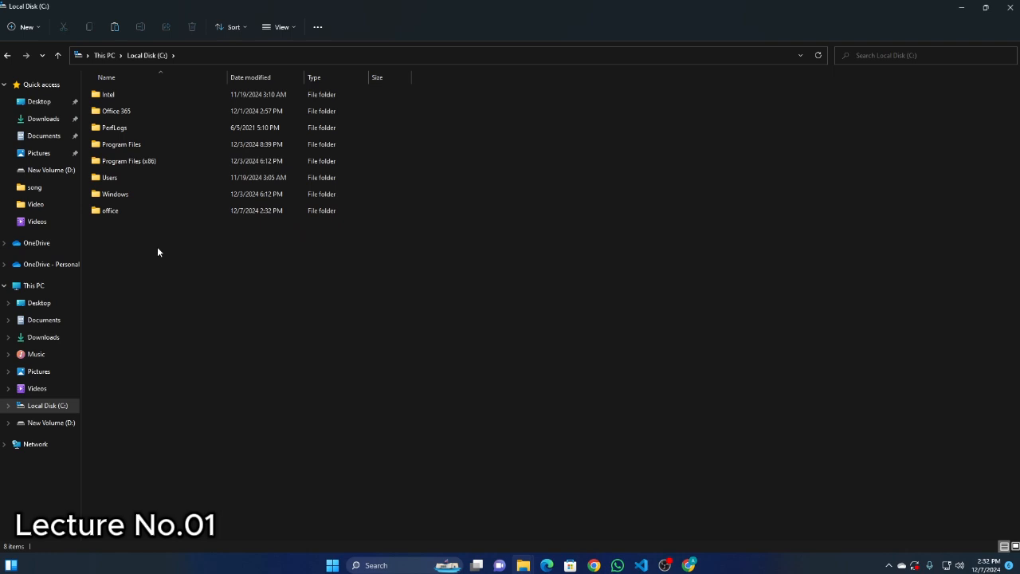
# Open the new office folder and paste the cut deployment tool file into it.
pyautogui.doubleClick(111, 211)
pyautogui.rightClick(151, 160)
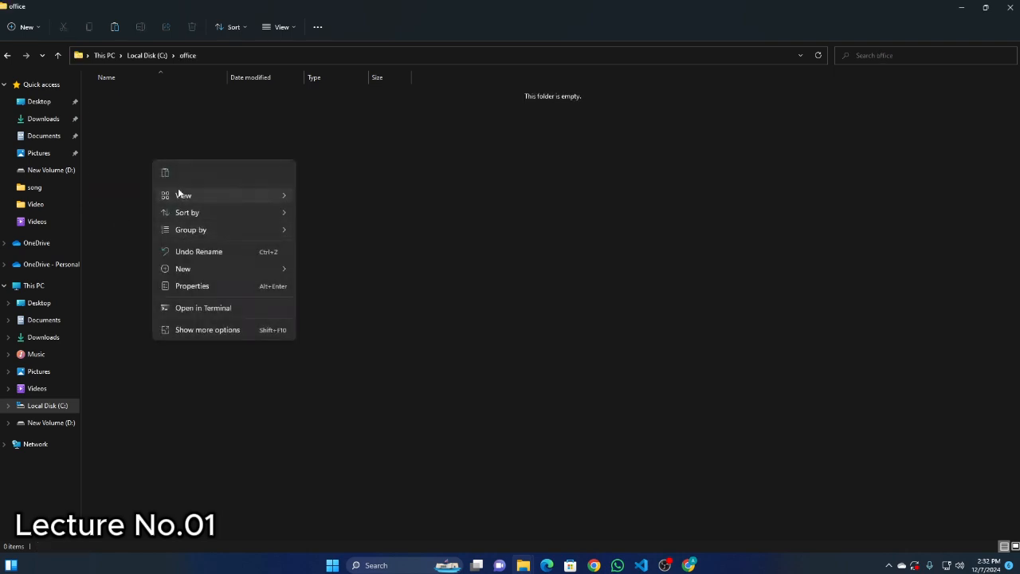
pyautogui.click(159, 171)
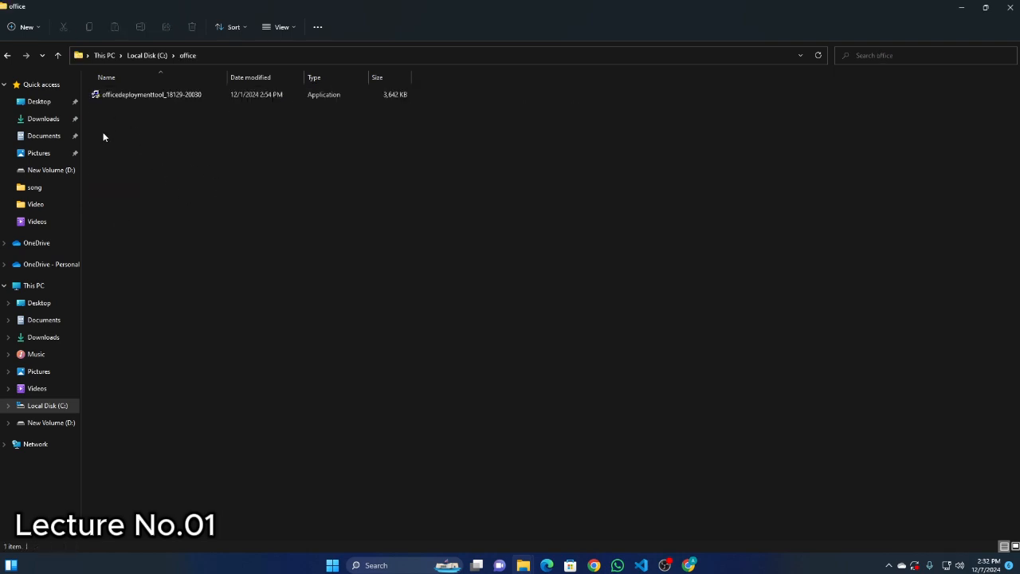
# Move the Configuration XML file from Downloads into the office folder on Local Disk (C:).
pyautogui.click(48, 119)
pyautogui.rightClick(122, 112)
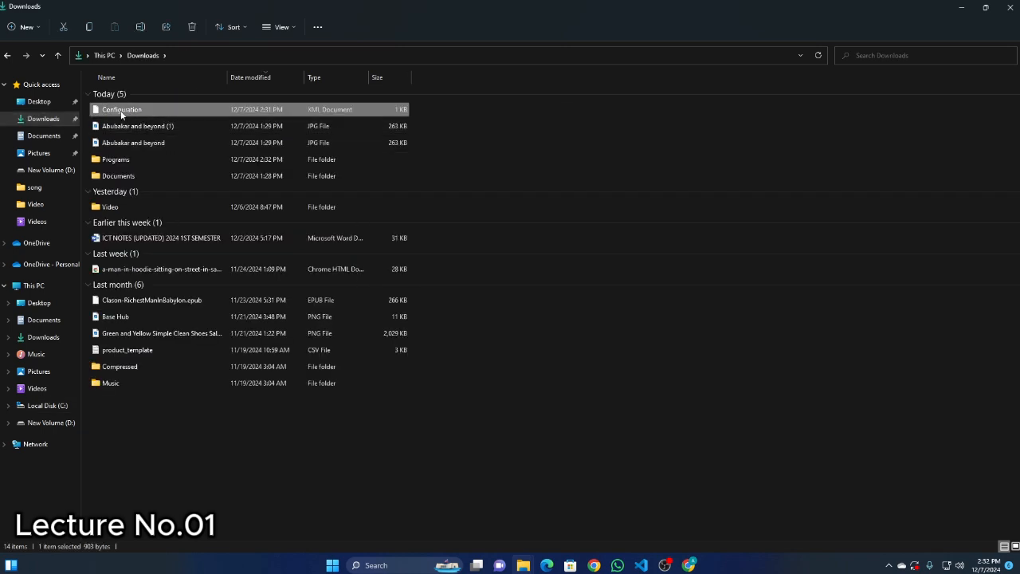
pyautogui.click(135, 126)
pyautogui.click(7, 55)
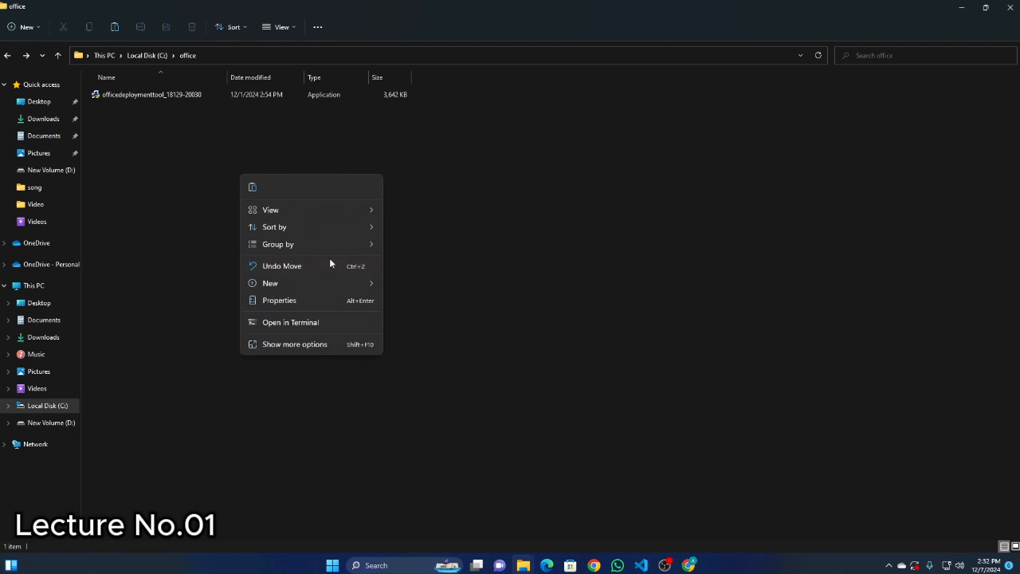
pyautogui.click(254, 189)
pyautogui.click(250, 189)
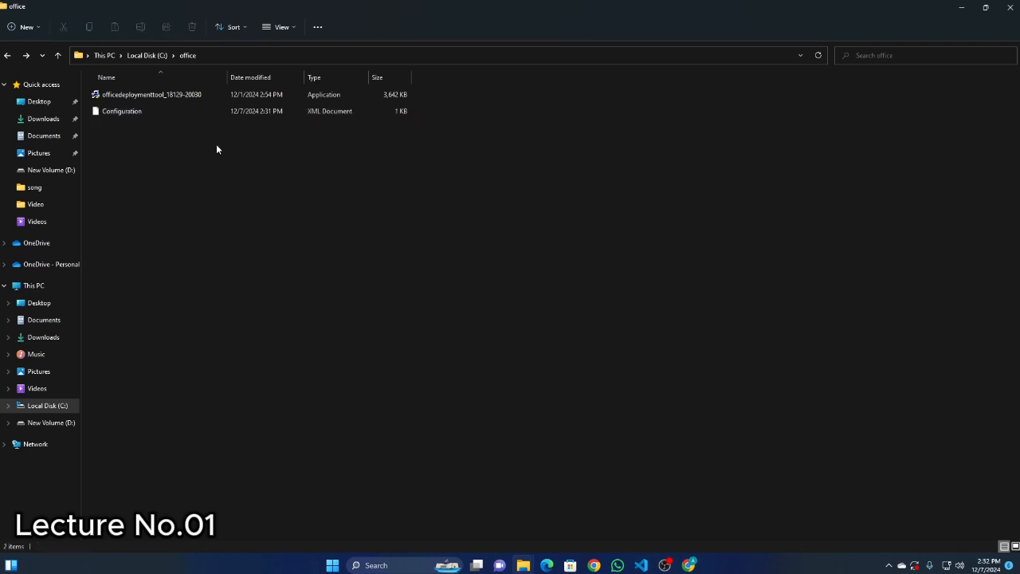
pyautogui.doubleClick(136, 99)
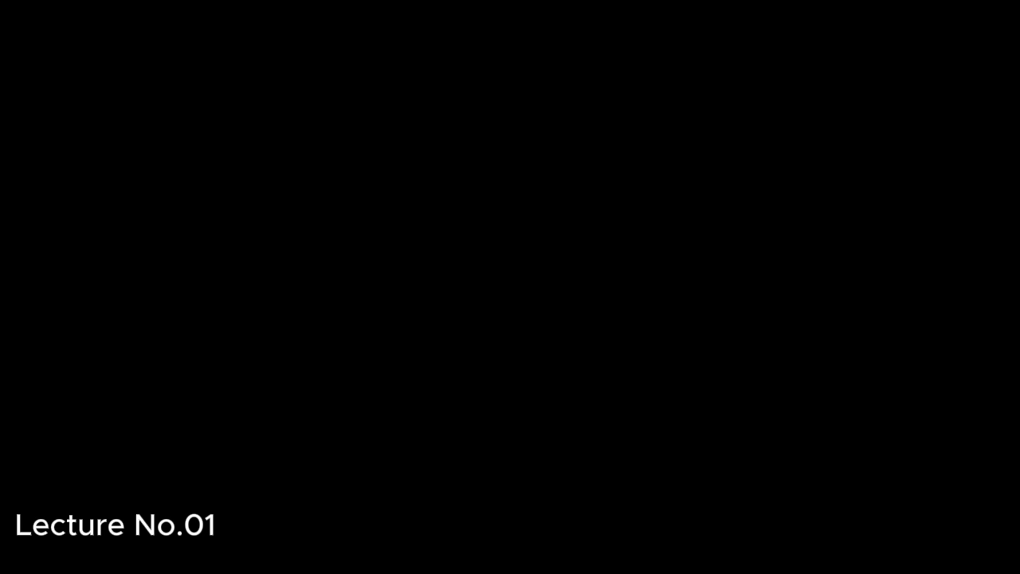
pyautogui.click(443, 393)
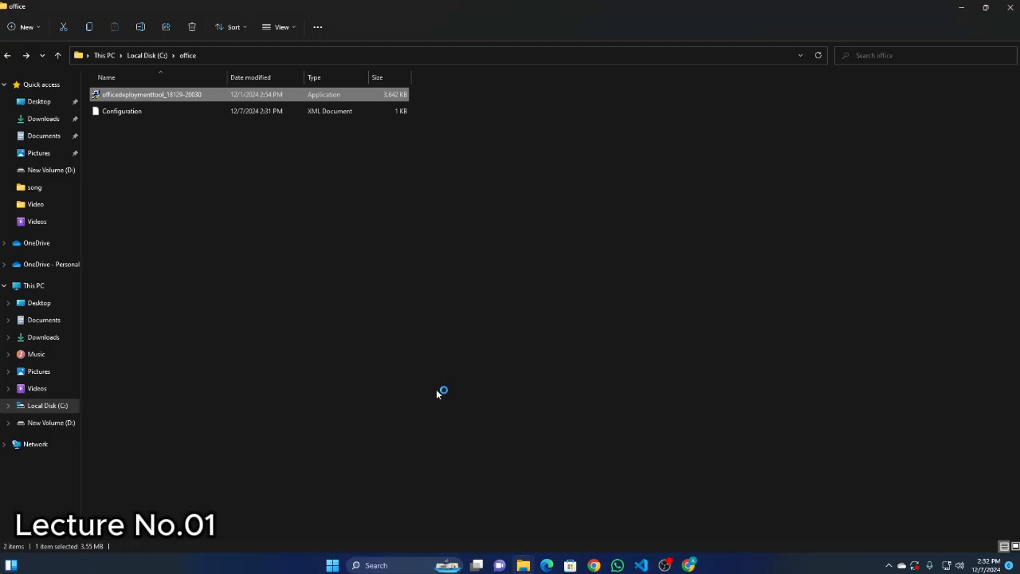
pyautogui.scroll(-4, 472, 325)
pyautogui.click(317, 386)
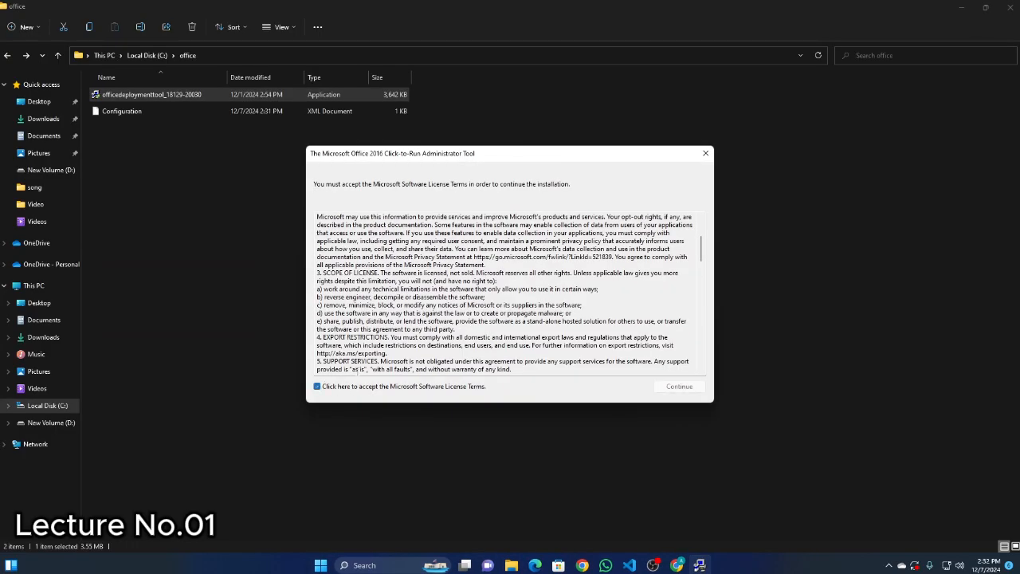
pyautogui.click(679, 386)
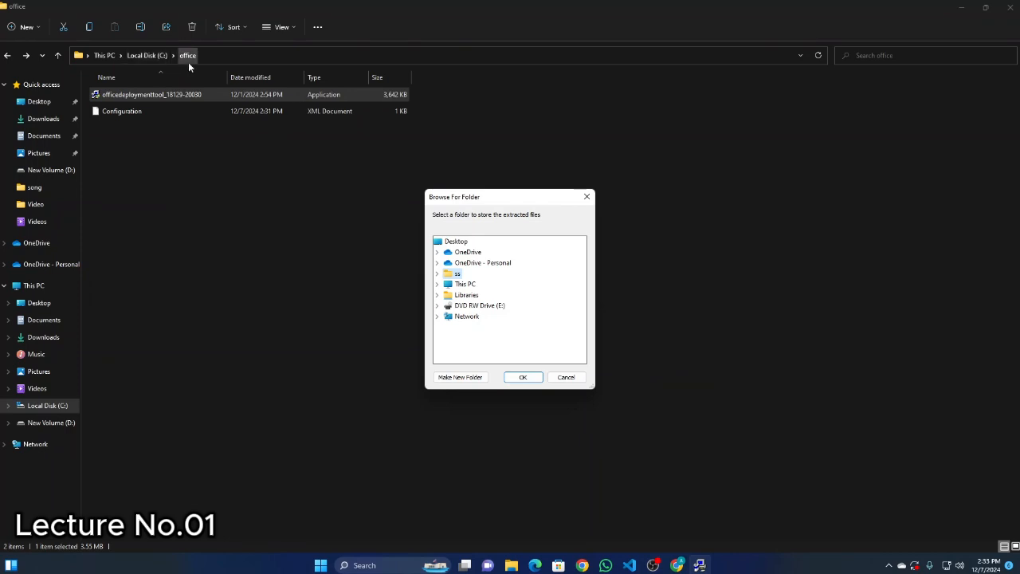
# Extract the deployment tool's files into the office folder on Local Disk (C:) and dismiss the completion message.
pyautogui.doubleClick(466, 285)
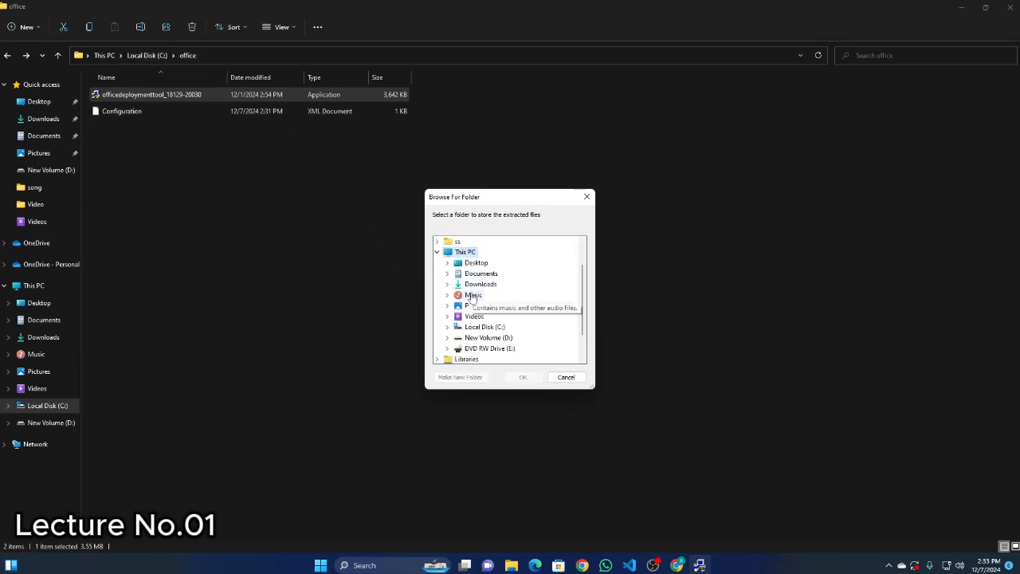
pyautogui.doubleClick(491, 328)
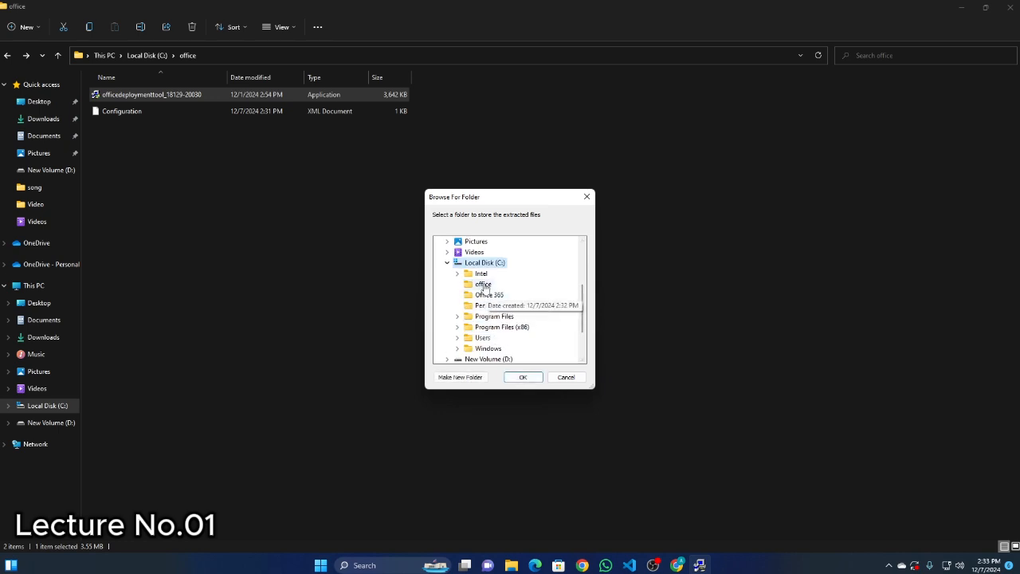
pyautogui.click(484, 285)
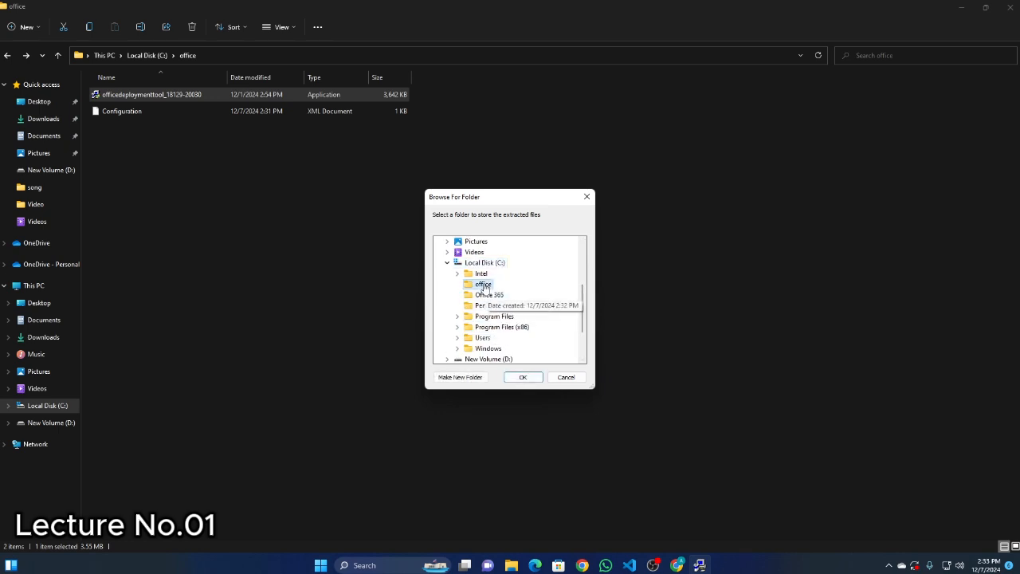
pyautogui.click(526, 379)
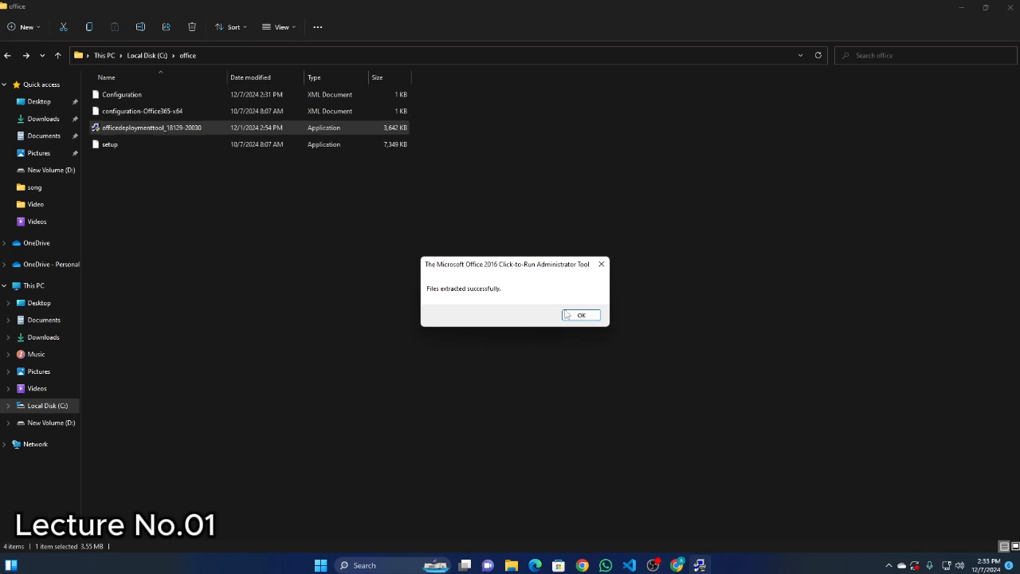
pyautogui.press('Return')
pyautogui.hotkey('ctrl', 'a')
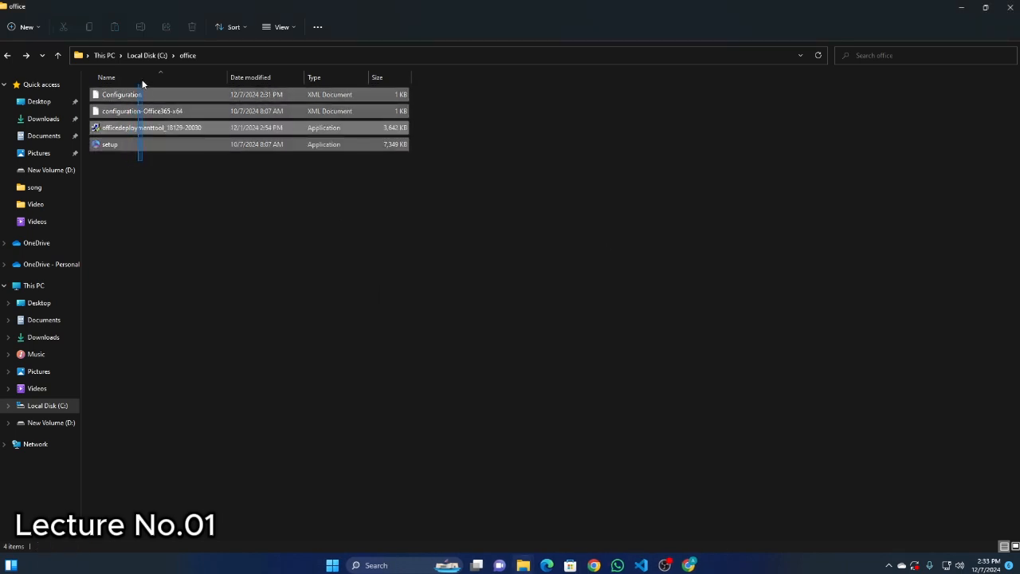
pyautogui.click(138, 144)
pyautogui.click(133, 175)
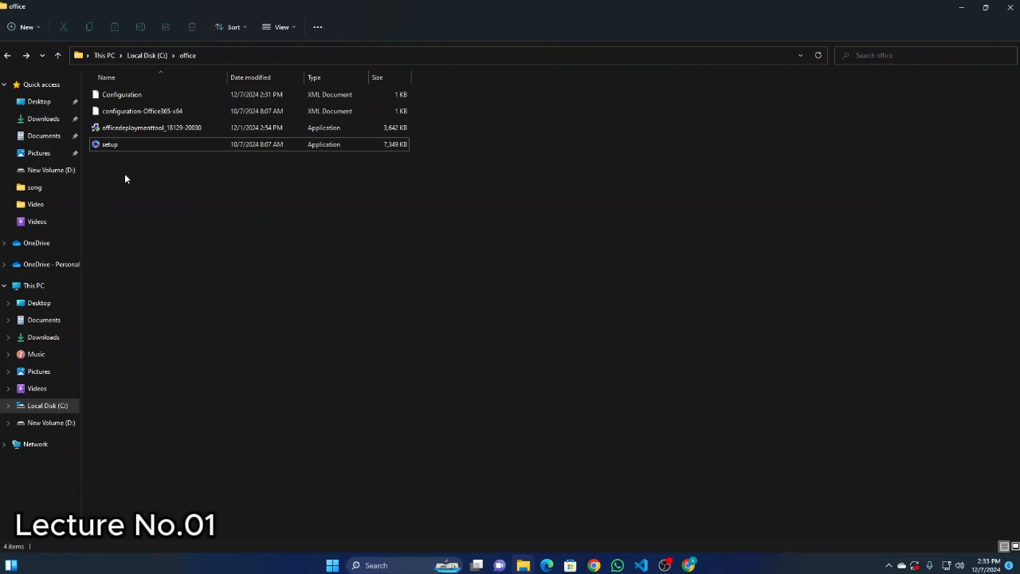
pyautogui.rightClick(200, 184)
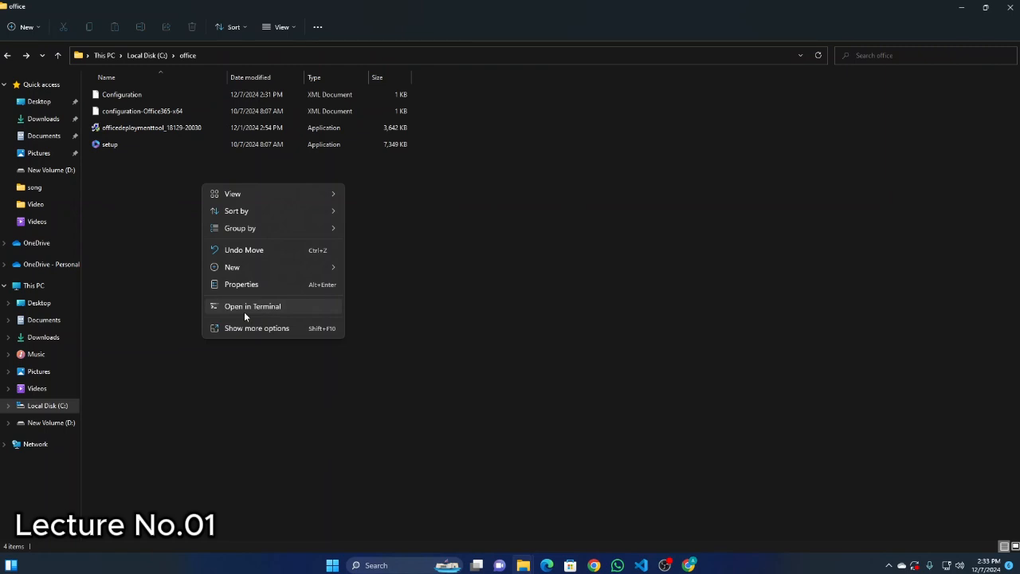
pyautogui.click(162, 279)
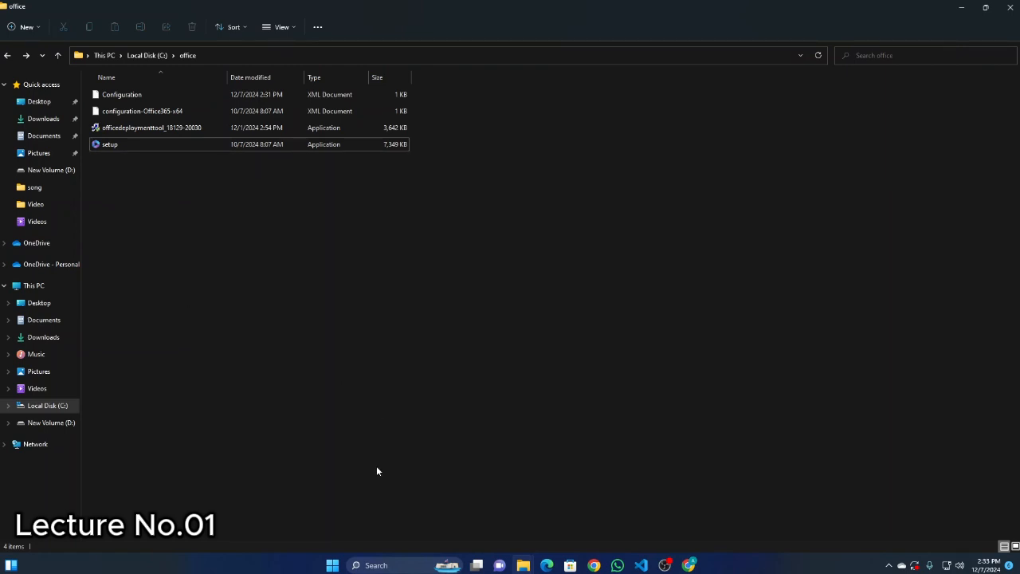
# Search Windows for "comm", run Command Prompt as administrator, and move its window clear of the file names.
pyautogui.click(379, 562)
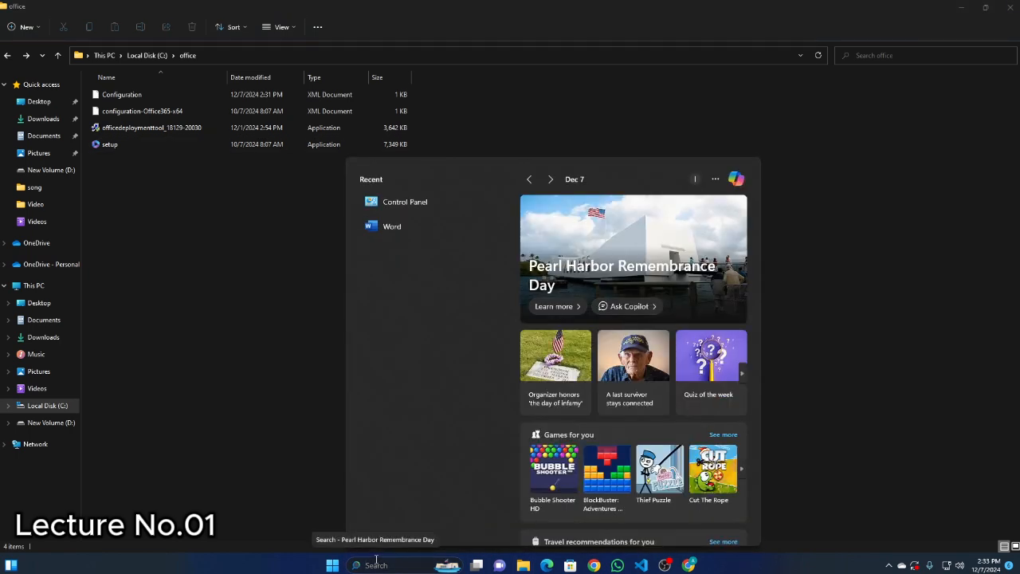
pyautogui.write('comm')
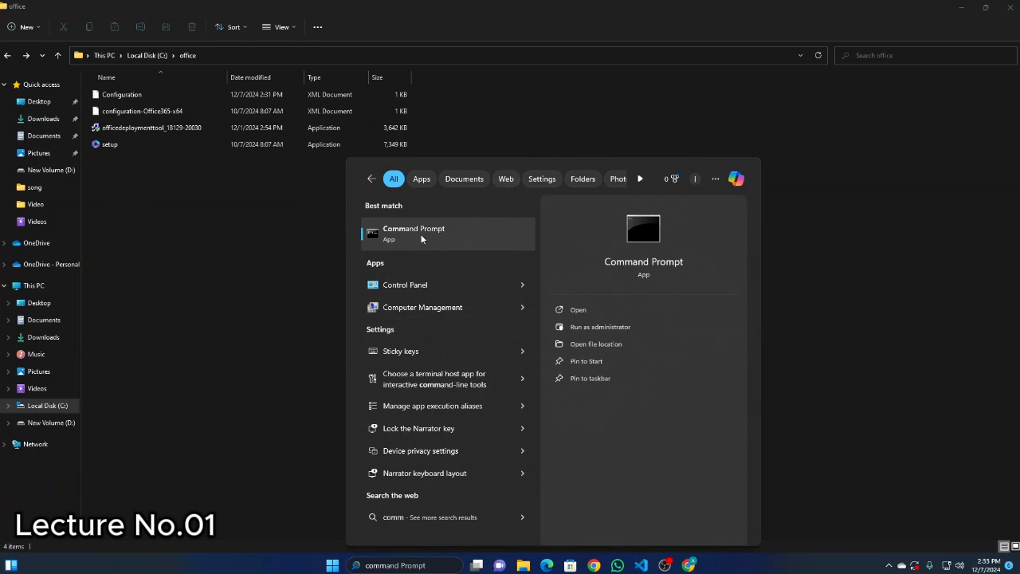
pyautogui.click(600, 326)
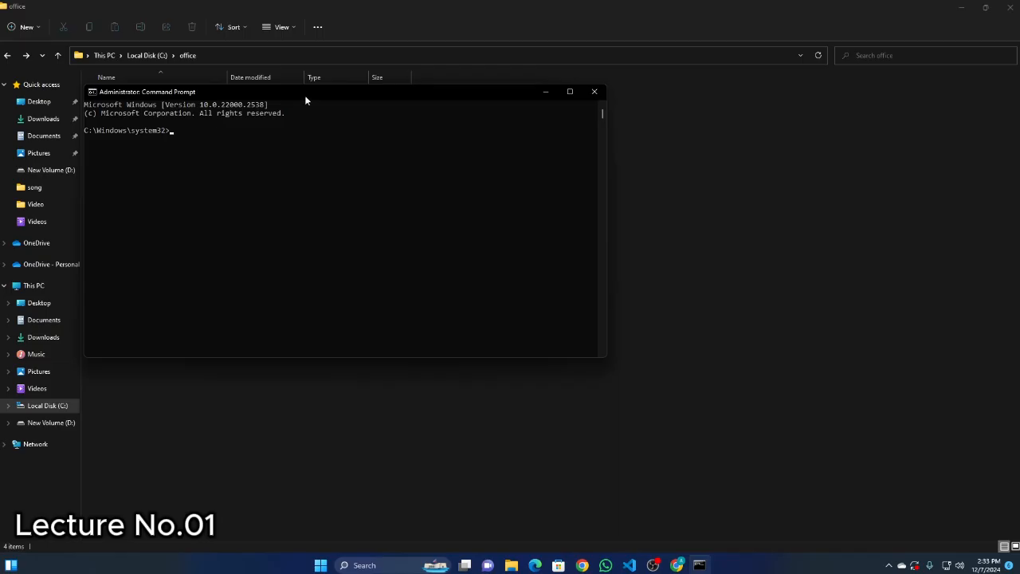
pyautogui.moveTo(353, 91); pyautogui.dragTo(622, 145)
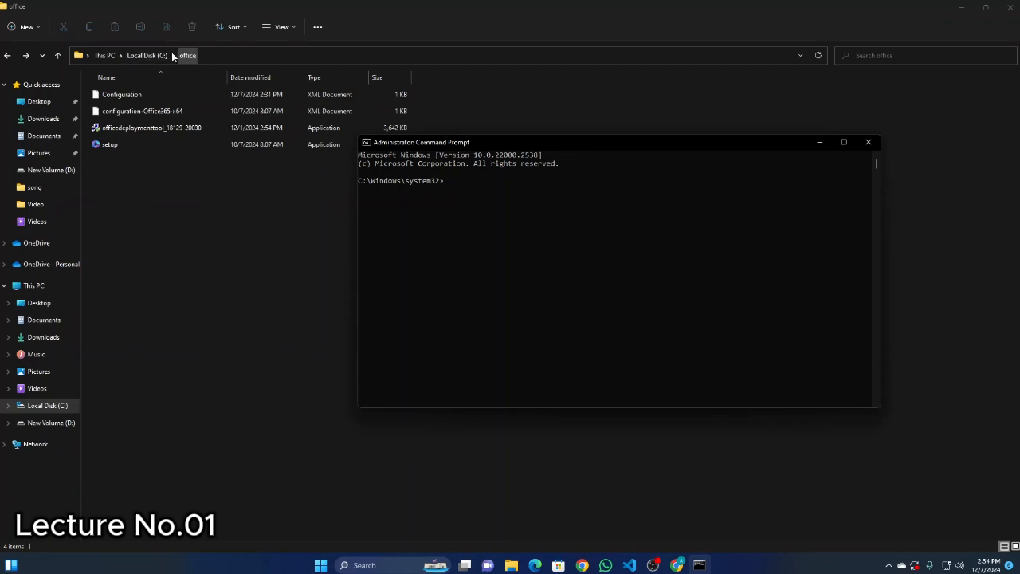
# Change the administrator Command Prompt's working directory to the office folder with cd C:\office.
pyautogui.click(218, 54)
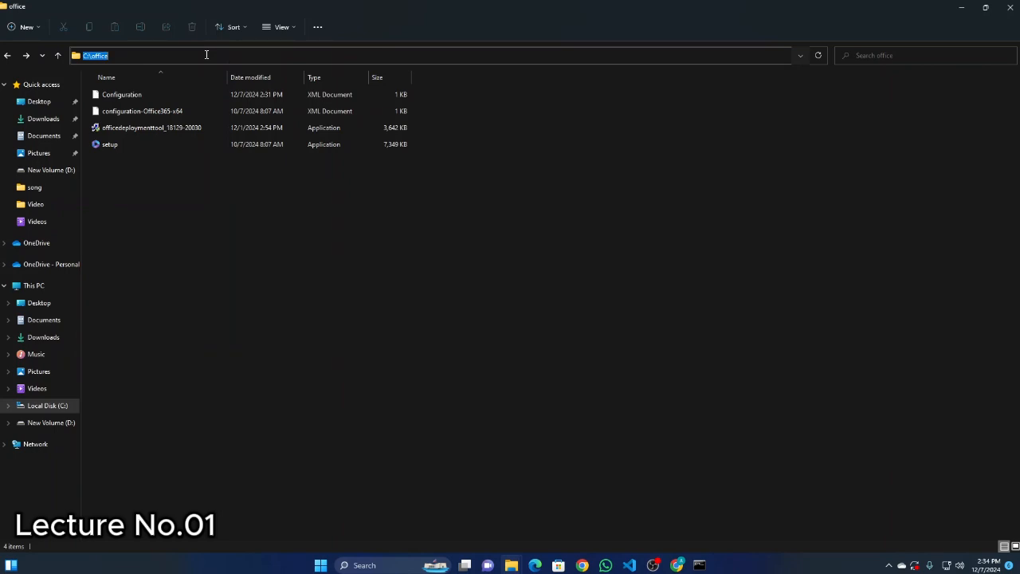
pyautogui.click(700, 565)
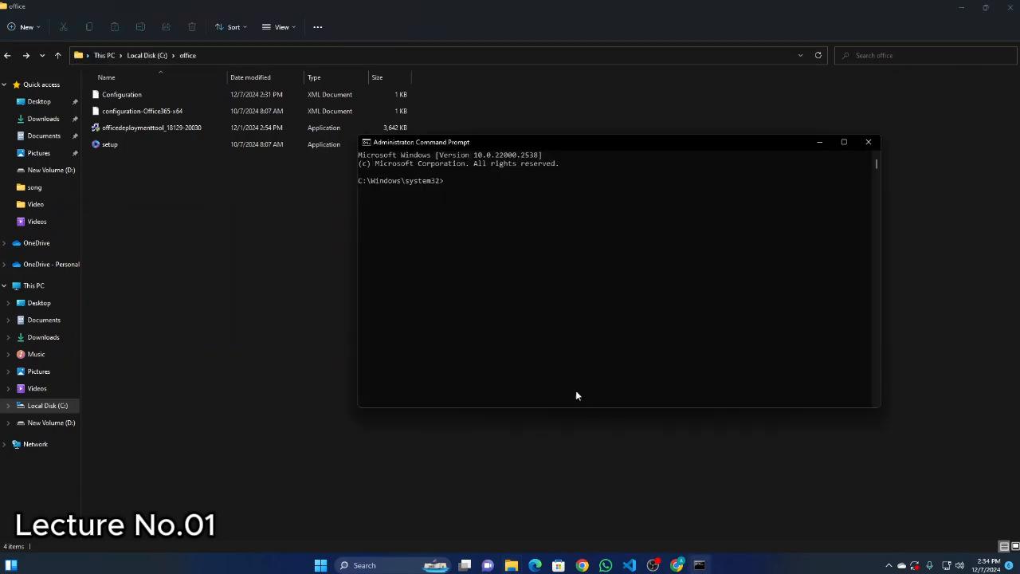
pyautogui.click(454, 181)
pyautogui.write('cd C:\\office')
pyautogui.press('Return')
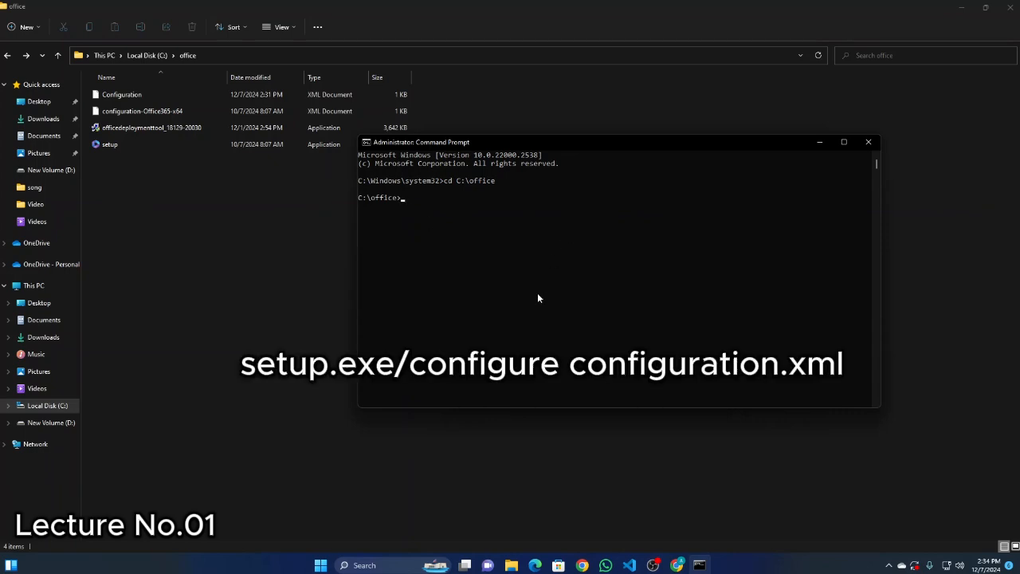
# Start the Office installation by running setup.exe/configure configuration.xml from C:\office, with the Command Prompt window moved slightly away from the file list.
pyautogui.write('setup.exe')
pyautogui.write('/')
pyautogui.write('igure configuration.xml')
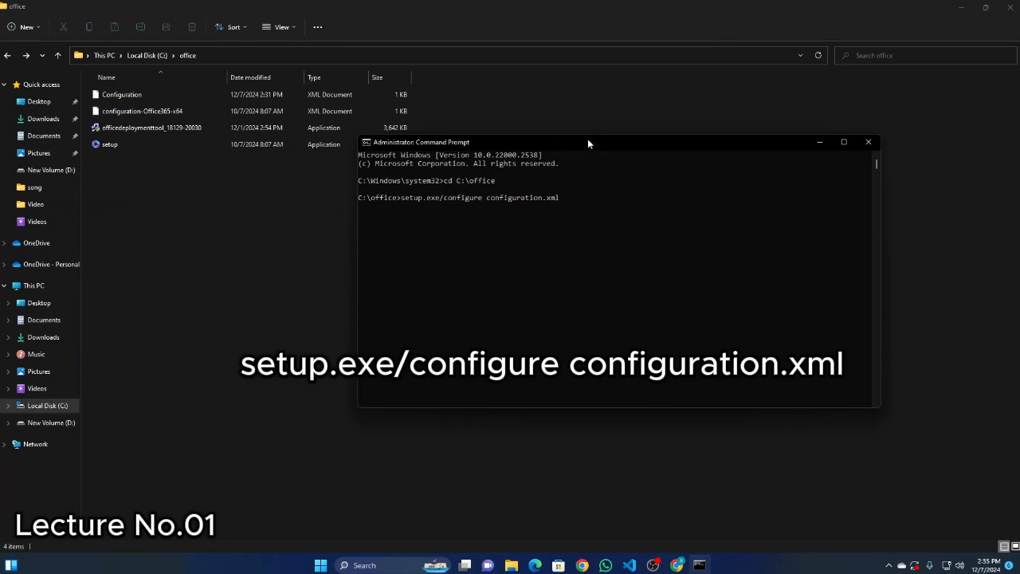
pyautogui.moveTo(588, 141); pyautogui.dragTo(608, 142)
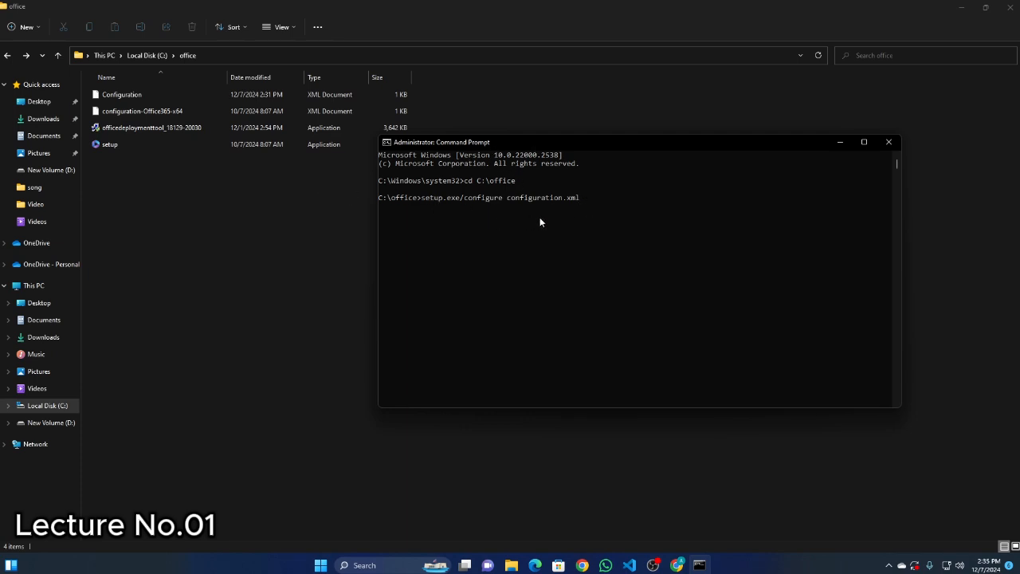
pyautogui.press('Return')
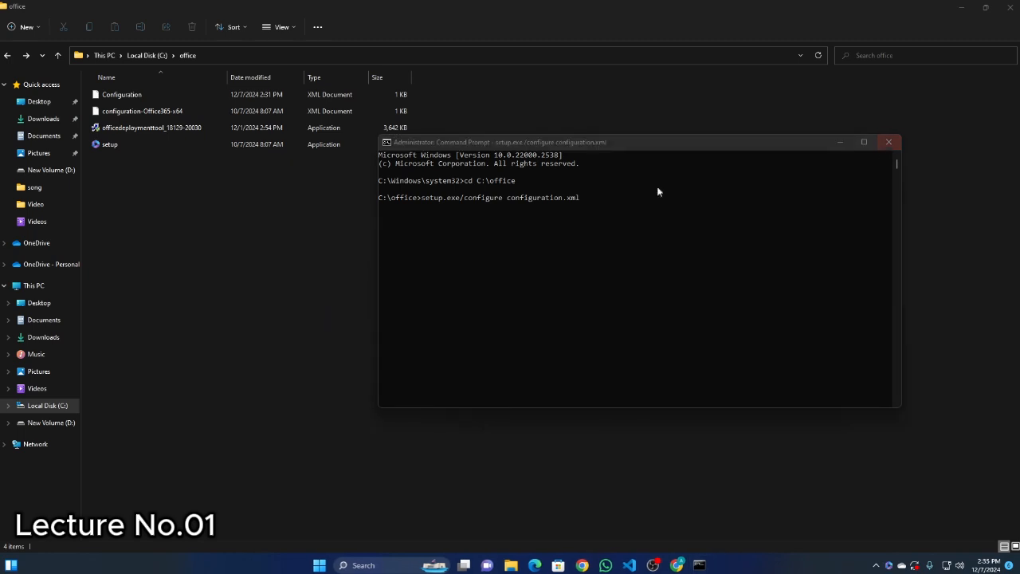
# Minimize the folder and browser windows, show the status of the background Office installation, and dismiss its notification.
pyautogui.click(961, 6)
pyautogui.click(961, 6)
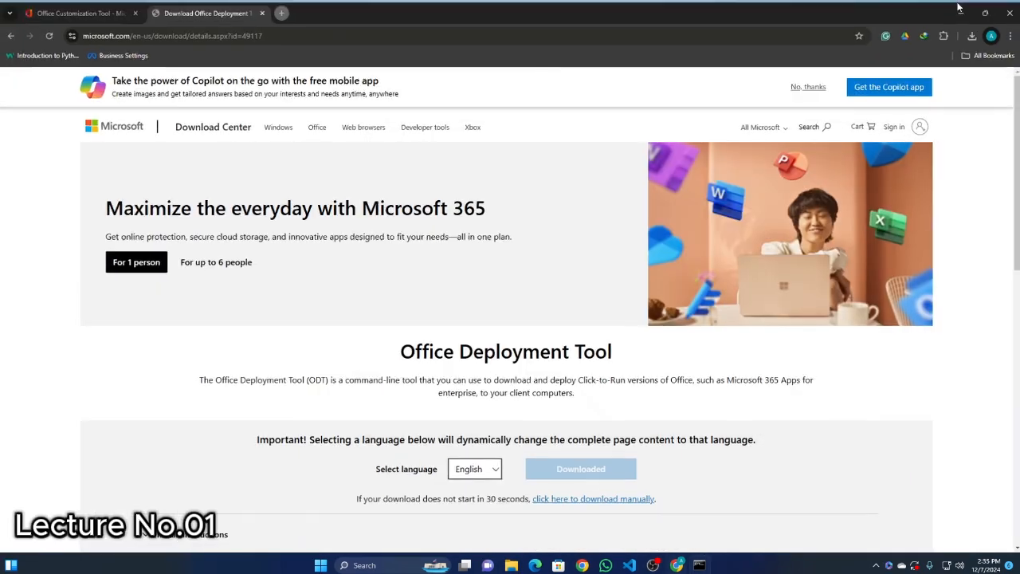
pyautogui.click(960, 7)
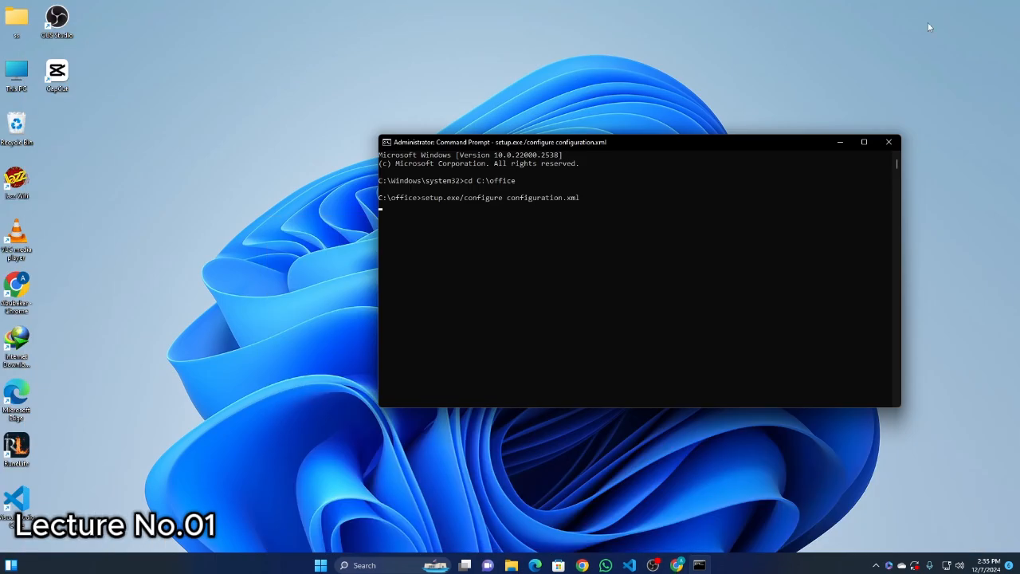
pyautogui.click(888, 568)
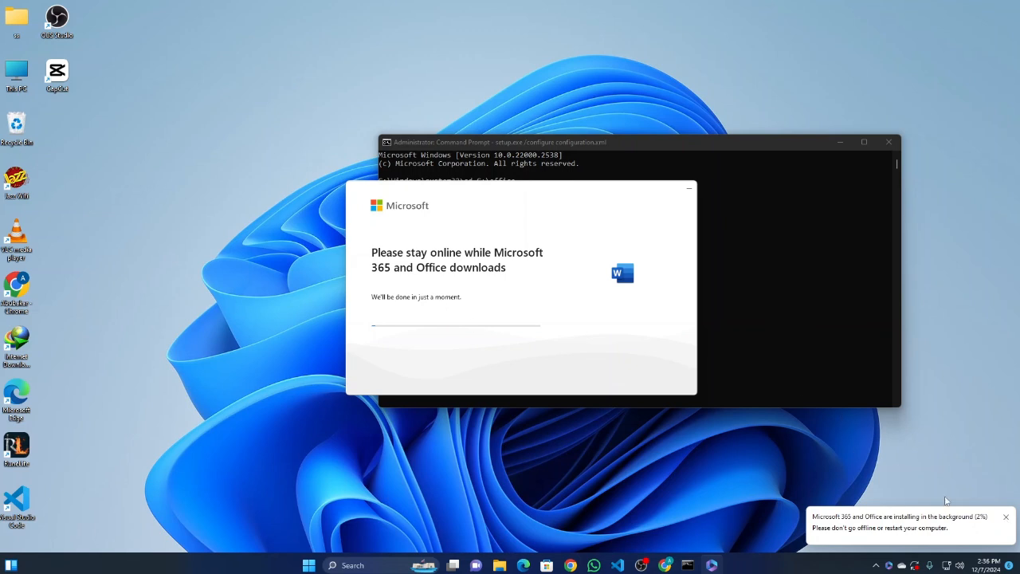
pyautogui.click(1006, 517)
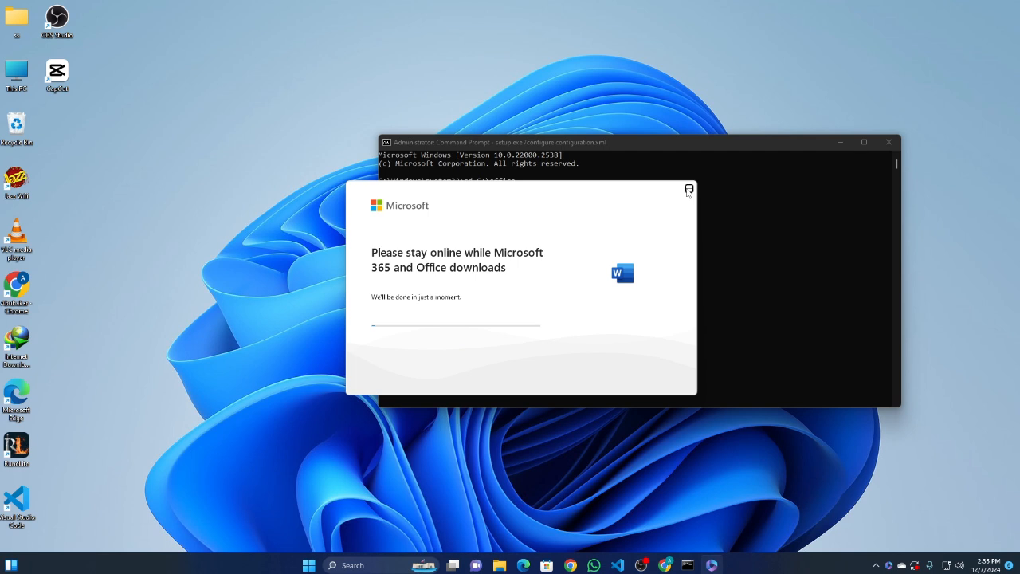
# Put away the Office download progress window and close Command Prompt while the installation runs in the background.
pyautogui.rightClick(712, 565)
pyautogui.click(691, 542)
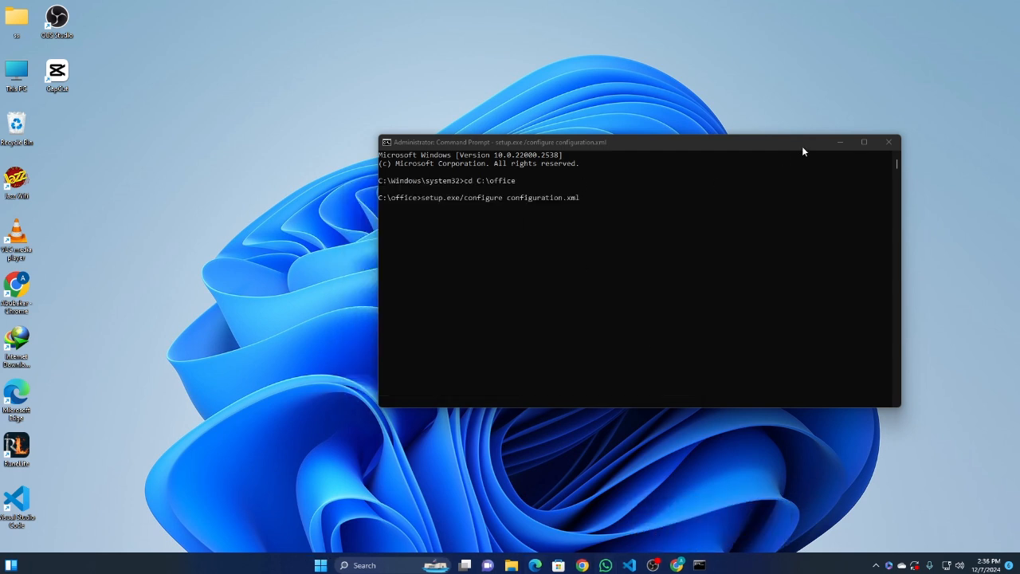
pyautogui.click(888, 142)
pyautogui.rightClick(333, 92)
pyautogui.click(349, 135)
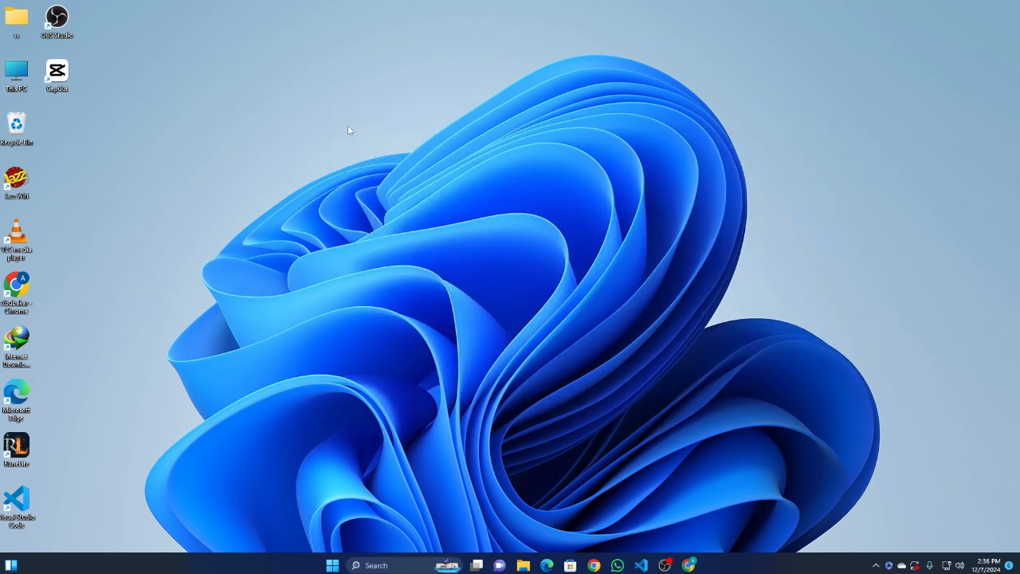
pyautogui.rightClick(347, 129)
pyautogui.click(381, 173)
pyautogui.rightClick(347, 149)
pyautogui.click(379, 191)
pyautogui.rightClick(311, 165)
pyautogui.click(346, 203)
pyautogui.rightClick(346, 200)
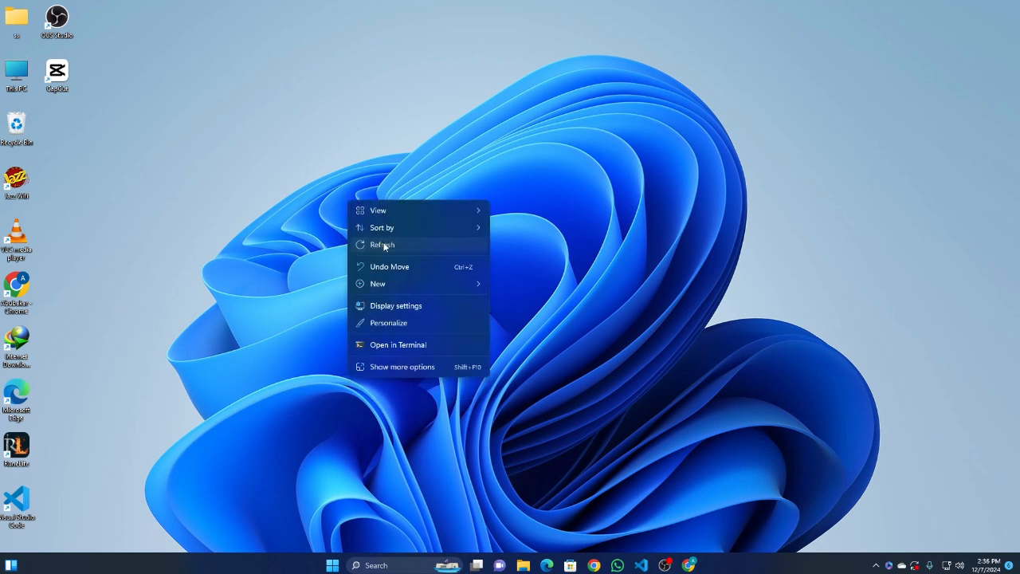
pyautogui.click(384, 246)
pyautogui.rightClick(329, 214)
pyautogui.click(360, 257)
pyautogui.rightClick(290, 211)
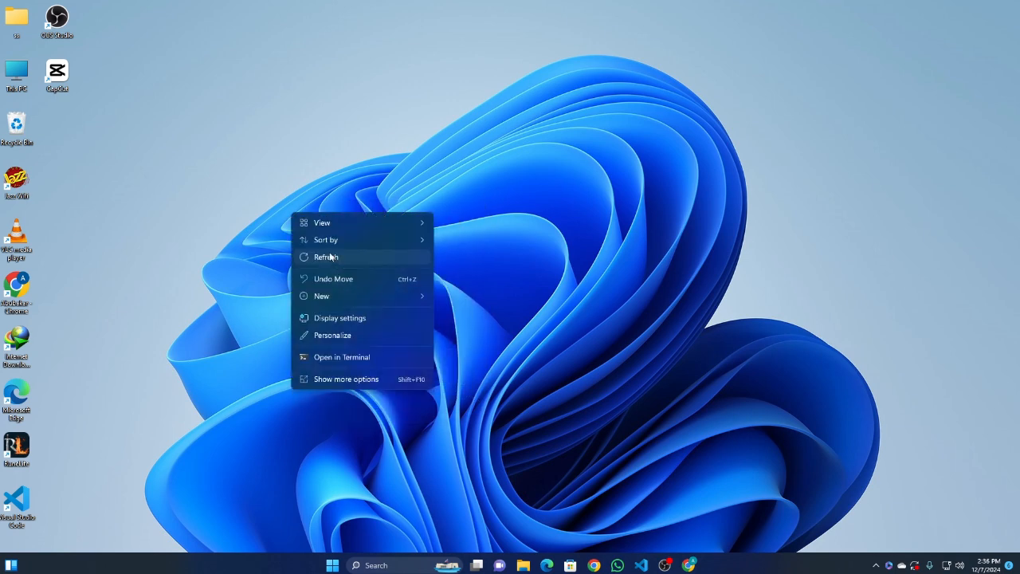
pyautogui.click(330, 256)
pyautogui.rightClick(274, 208)
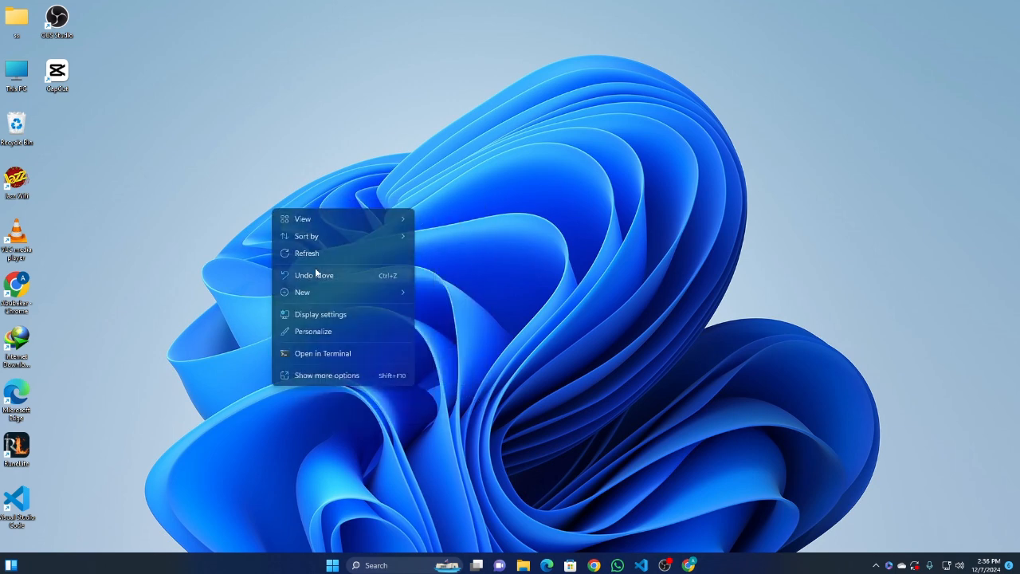
pyautogui.click(302, 255)
pyautogui.rightClick(274, 232)
pyautogui.click(311, 282)
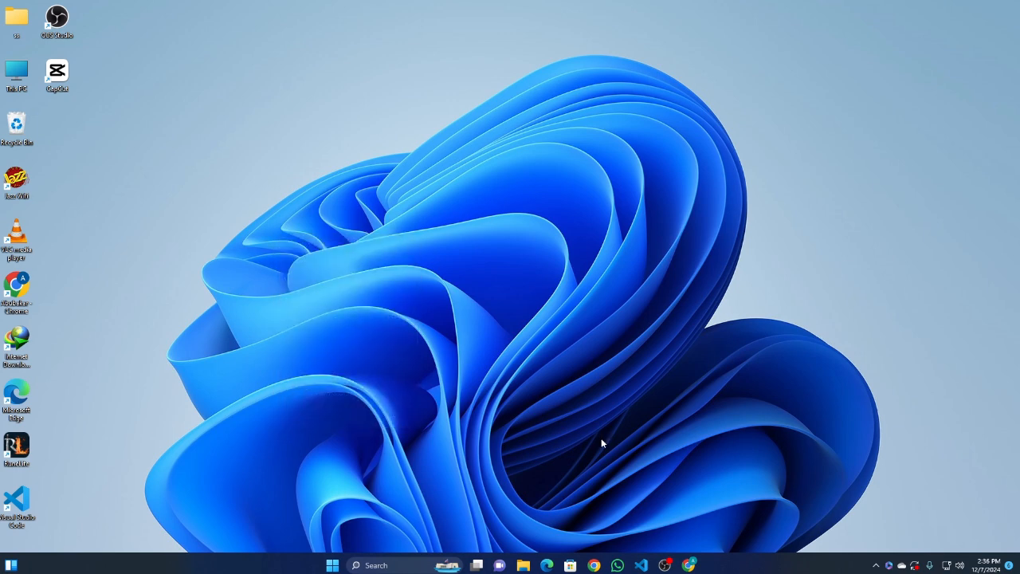
pyautogui.click(665, 565)
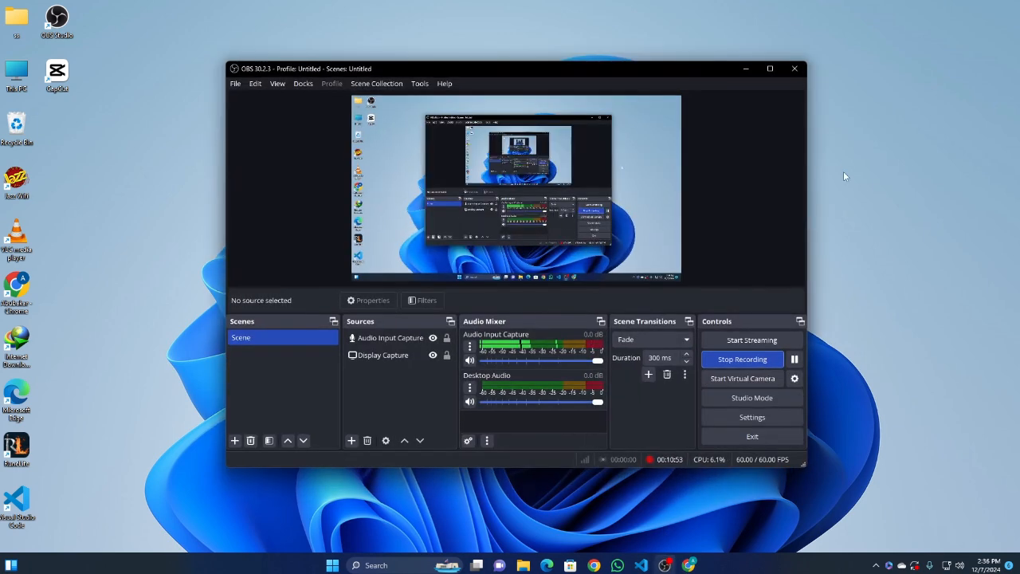
pyautogui.click(744, 70)
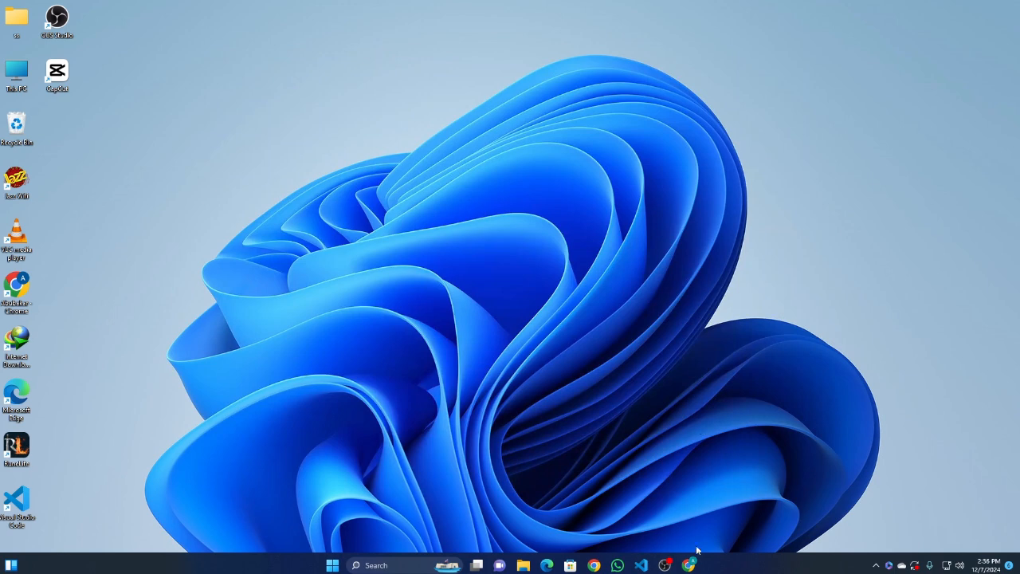
pyautogui.click(689, 563)
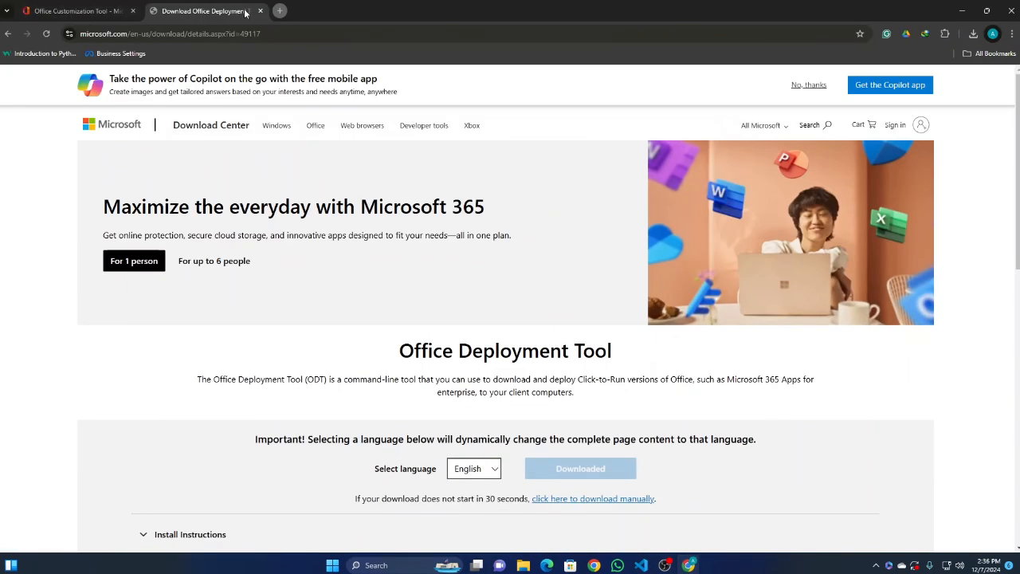
pyautogui.click(961, 10)
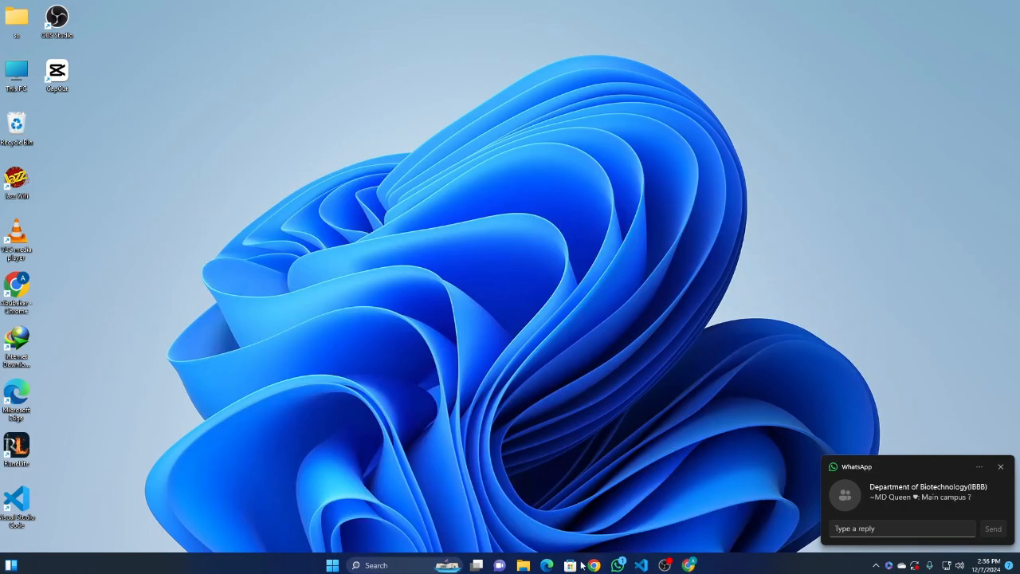
# Bring up the office folder on Local Disk (C:) to review its files, and close its window.
pyautogui.moveTo(523, 565)
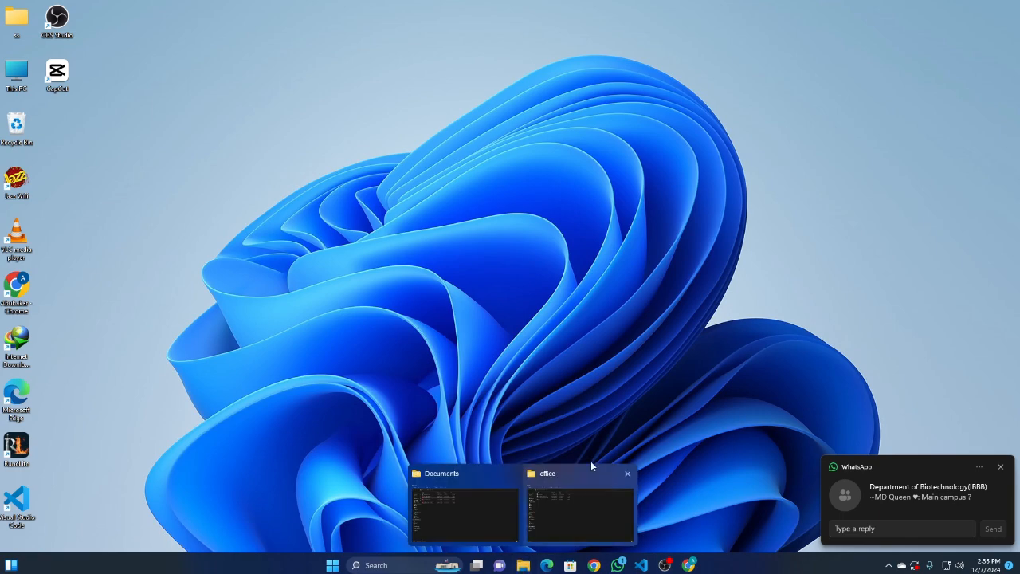
pyautogui.click(556, 488)
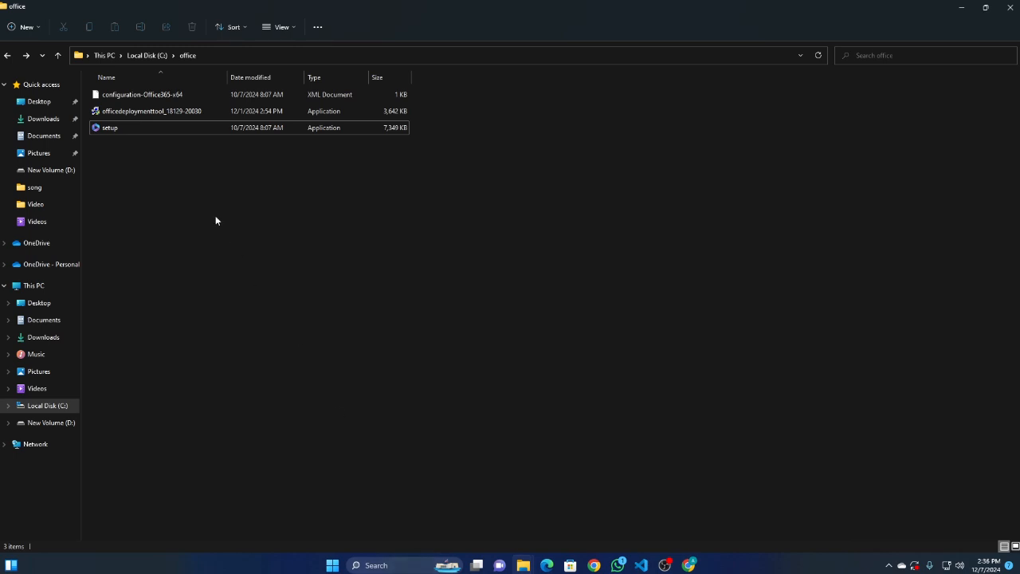
pyautogui.click(204, 56)
pyautogui.click(165, 177)
pyautogui.click(1010, 7)
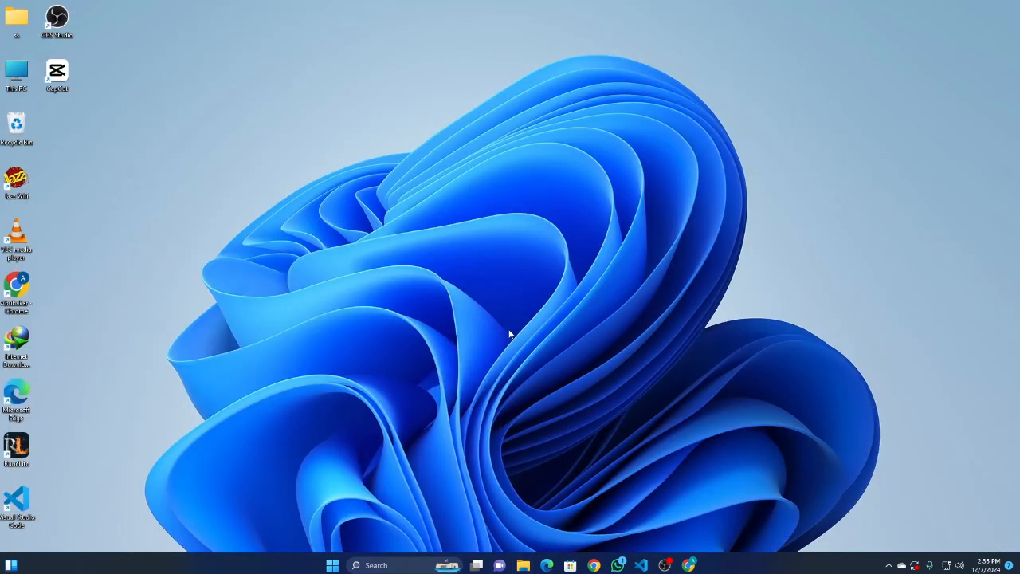
# Check the recently added apps in Windows for the newly installed Word, refreshing the desktop between checks.
pyautogui.click(332, 565)
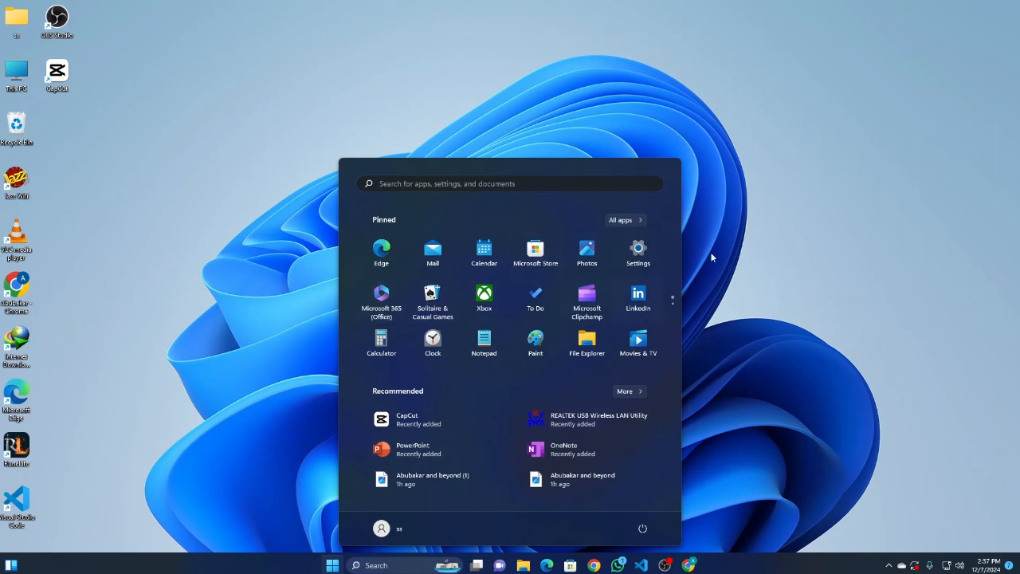
pyautogui.click(821, 190)
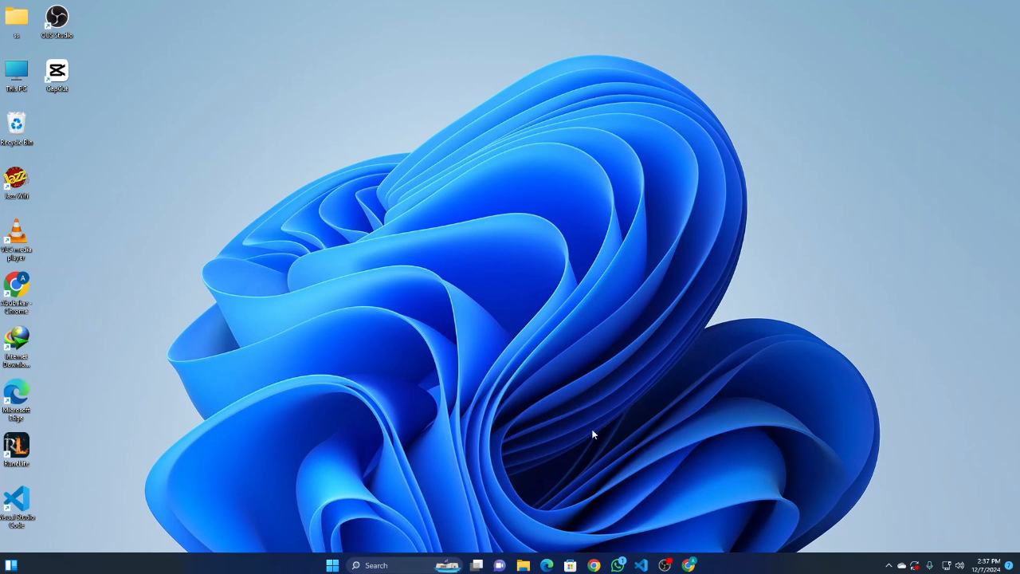
pyautogui.click(664, 564)
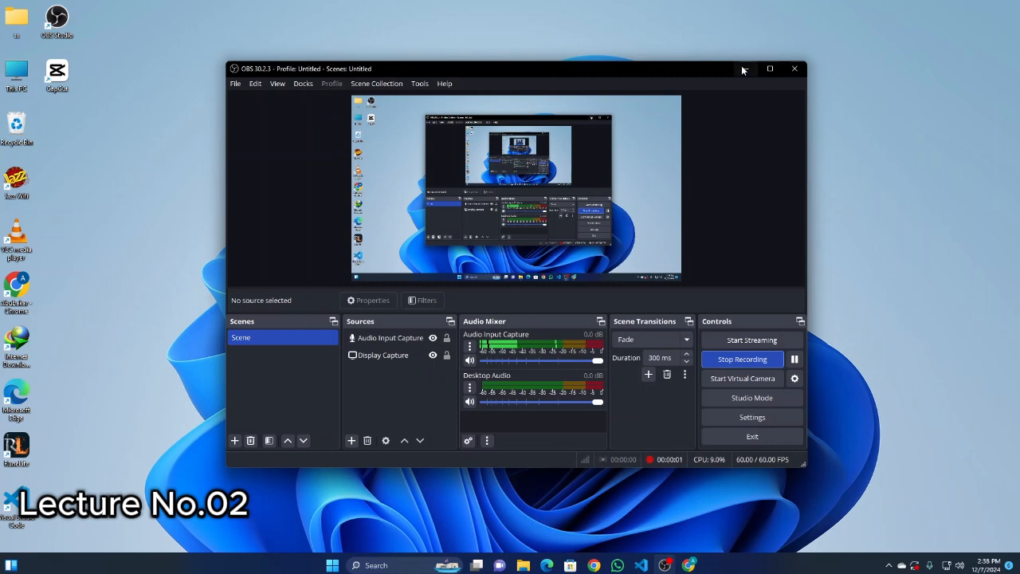
pyautogui.click(745, 70)
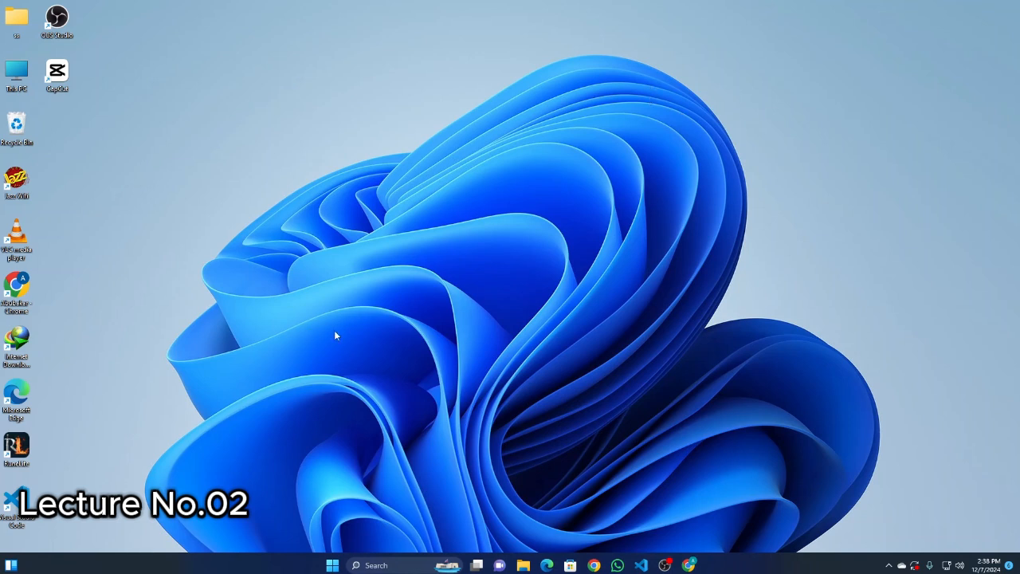
pyautogui.rightClick(190, 98)
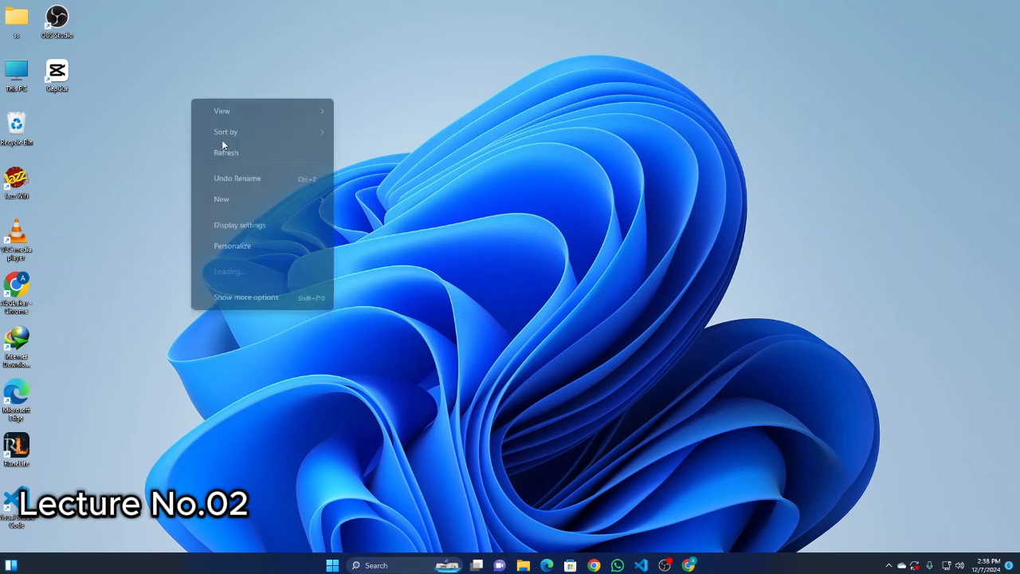
pyautogui.click(225, 152)
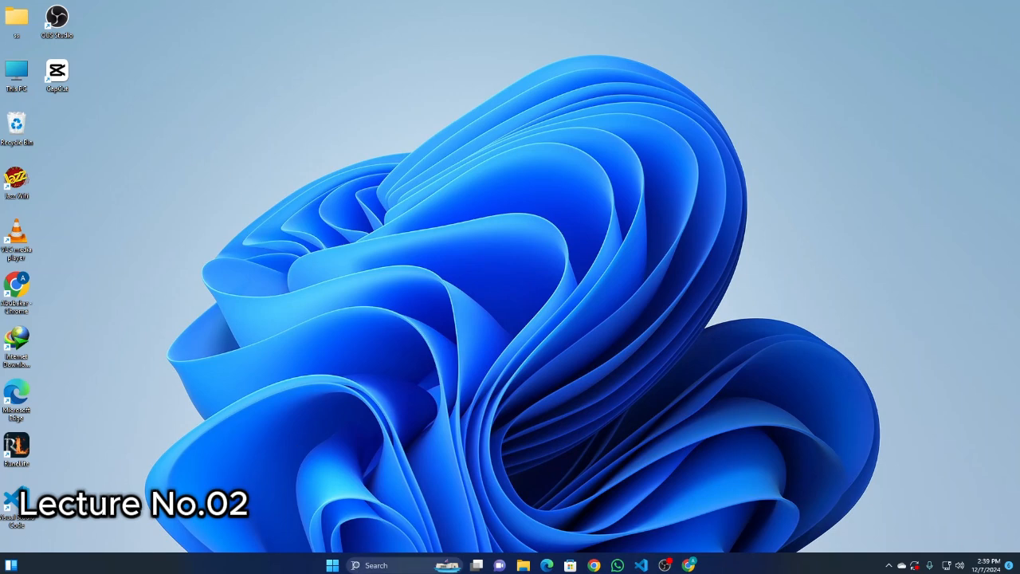
pyautogui.click(332, 565)
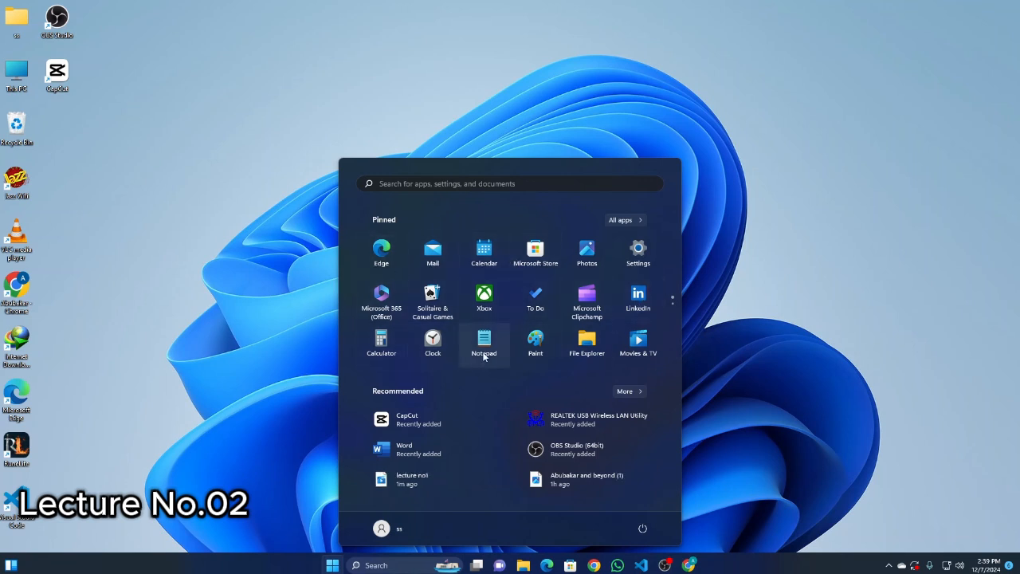
pyautogui.click(268, 384)
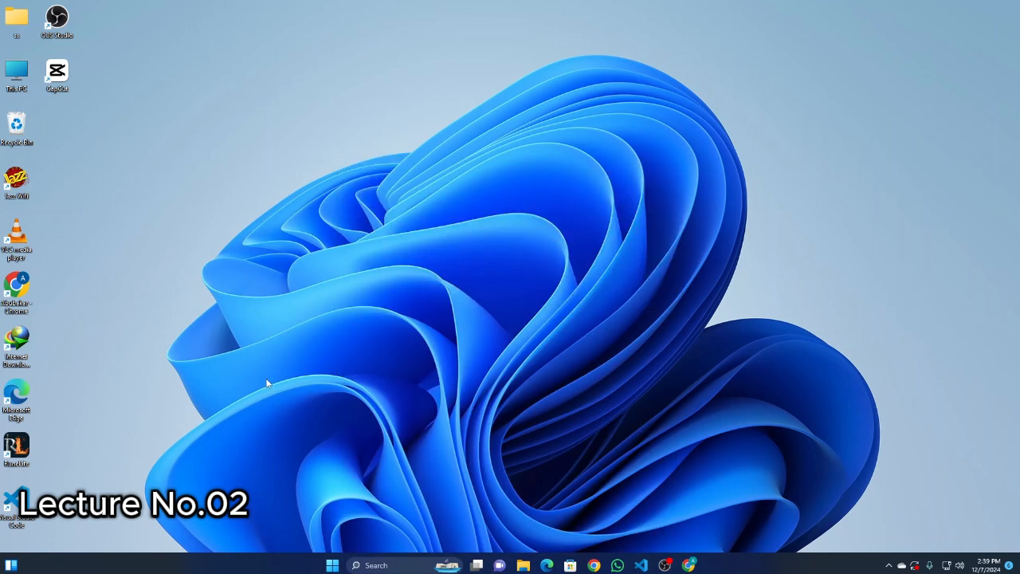
# Create a new Microsoft Word Document on New Volume (D:) and name it file.
pyautogui.doubleClick(14, 74)
pyautogui.doubleClick(327, 160)
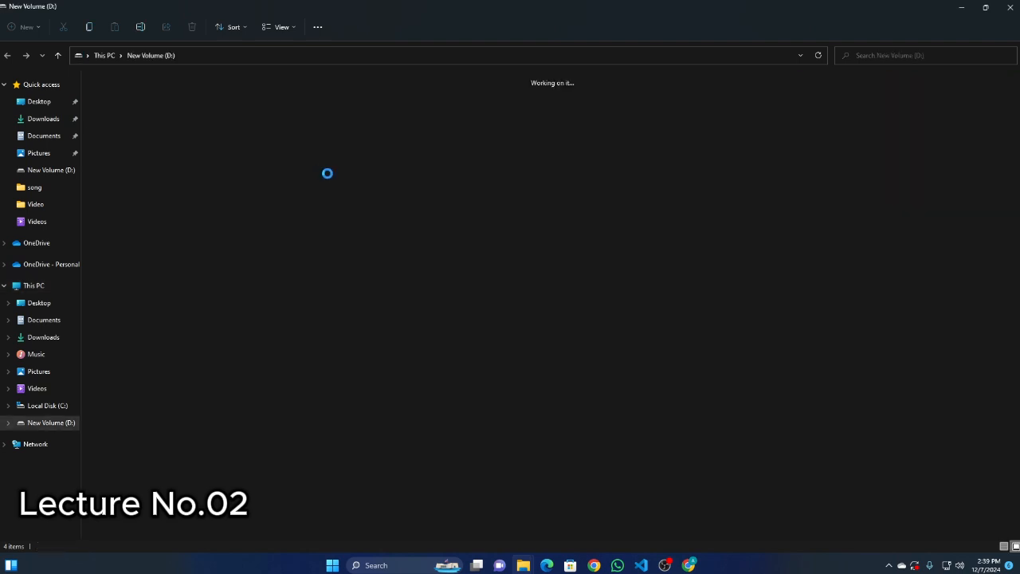
pyautogui.rightClick(168, 182)
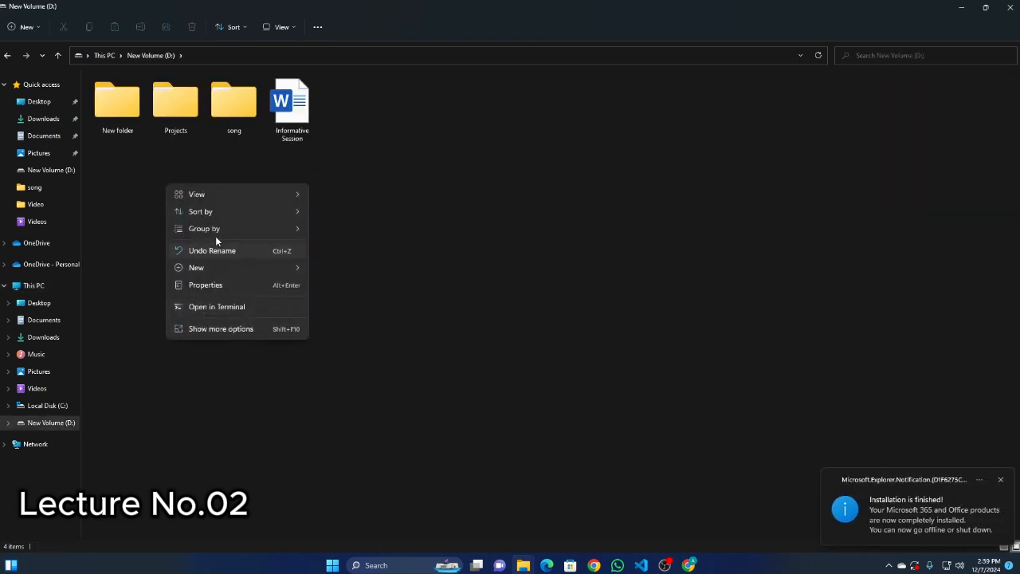
pyautogui.moveTo(201, 269)
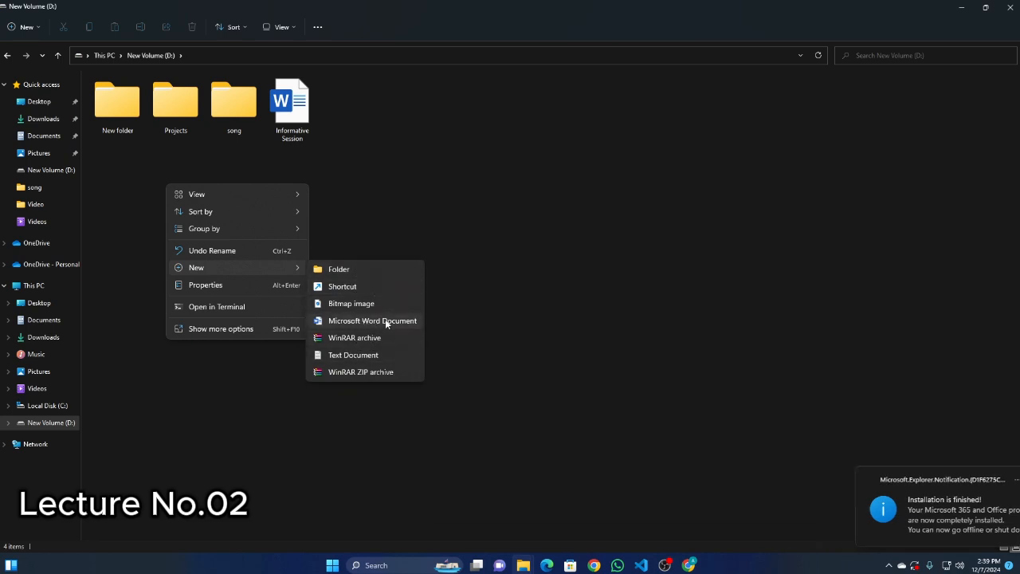
pyautogui.click(353, 321)
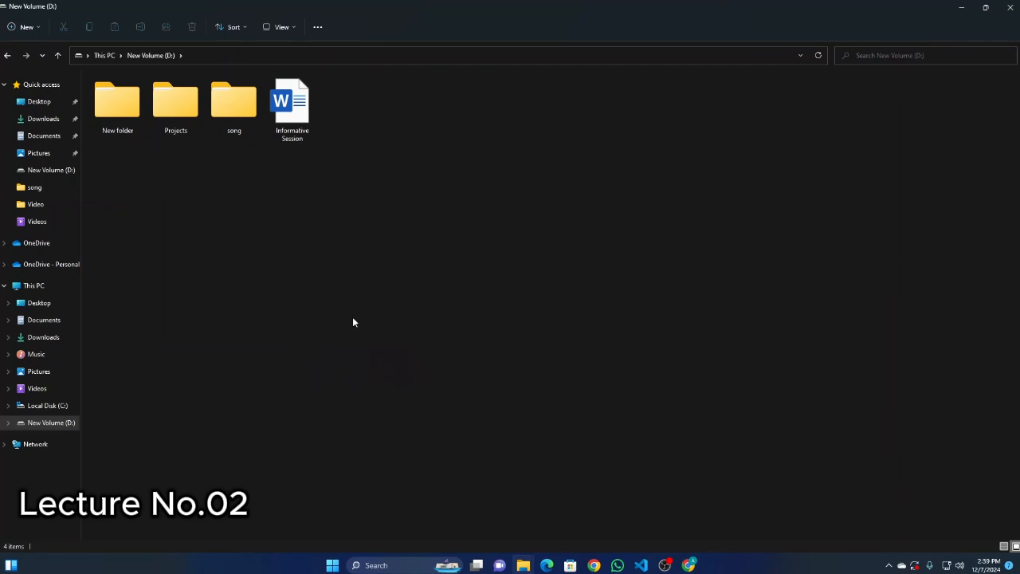
pyautogui.press('BackSpace')
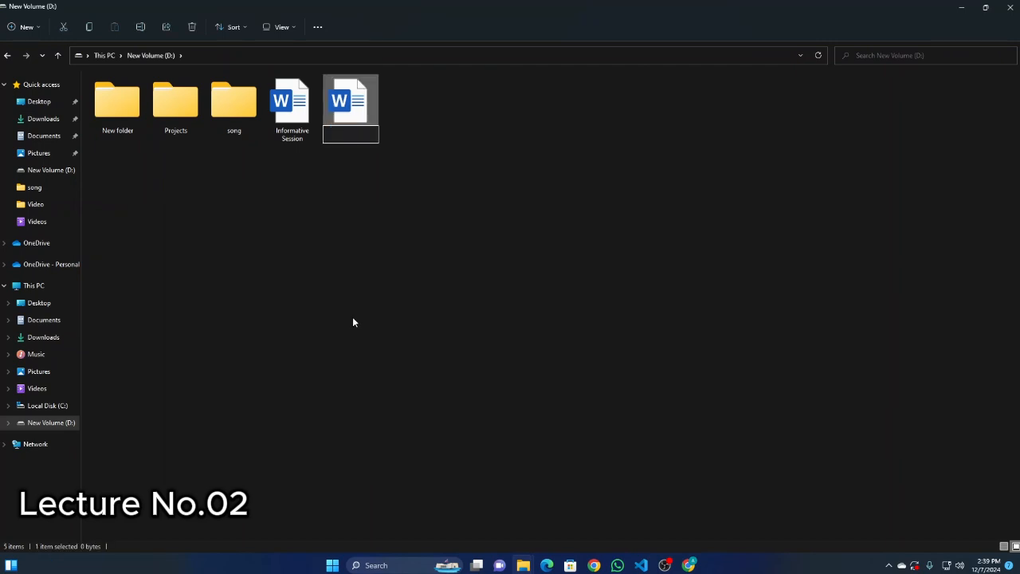
pyautogui.write('file')
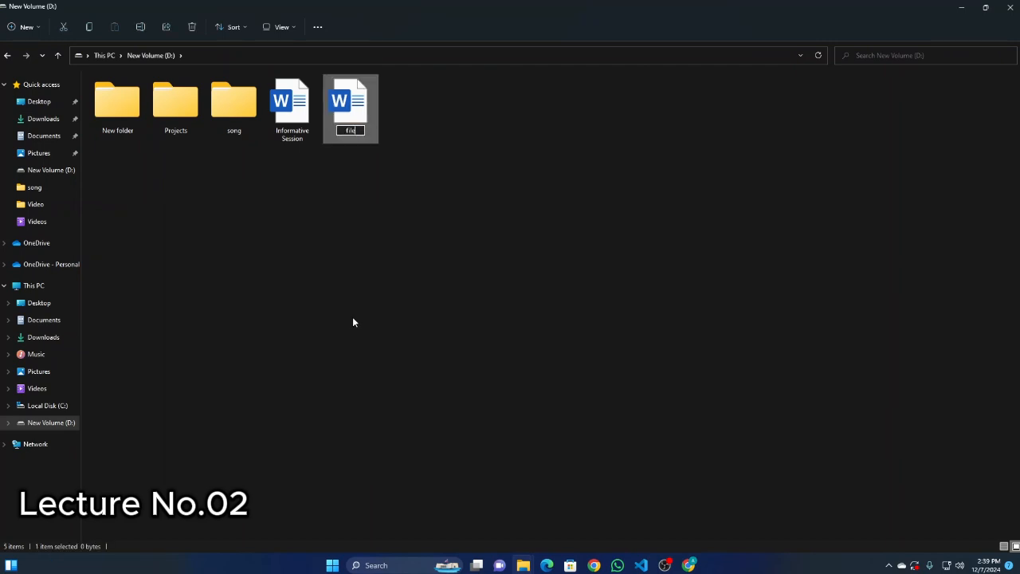
pyautogui.press('Return')
# Open the new file document in Word, accept the Microsoft account note, and close the document.
pyautogui.doubleClick(360, 109)
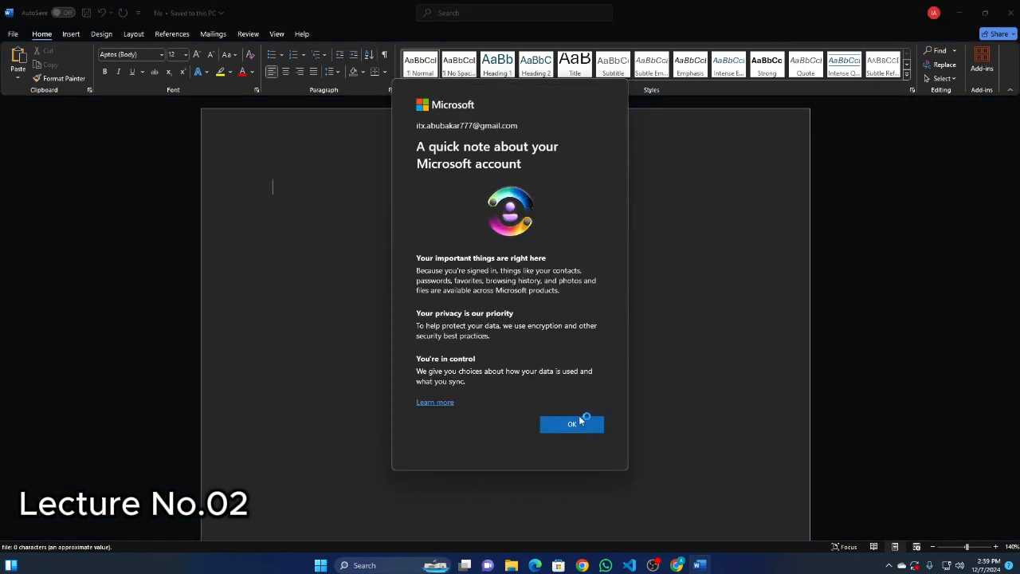
pyautogui.click(585, 423)
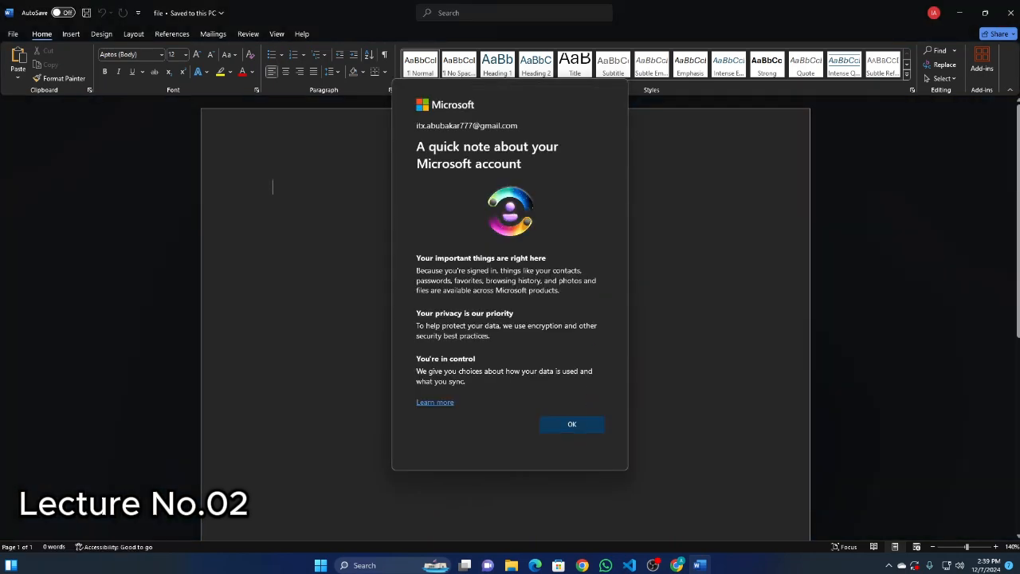
pyautogui.click(1009, 13)
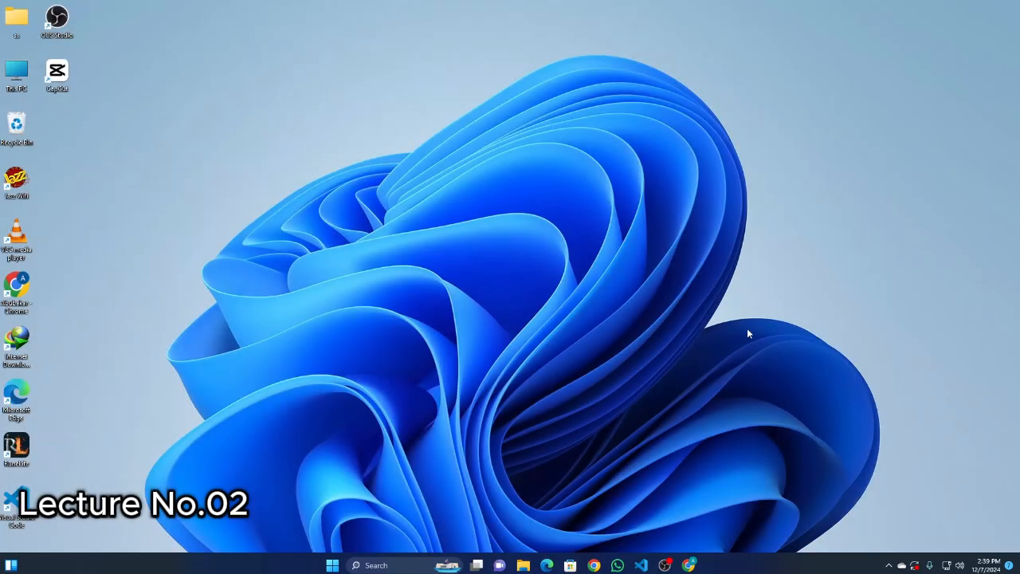
# Search Windows for "word", launch Word with a blank document, and look briefly at its file options.
pyautogui.click(332, 566)
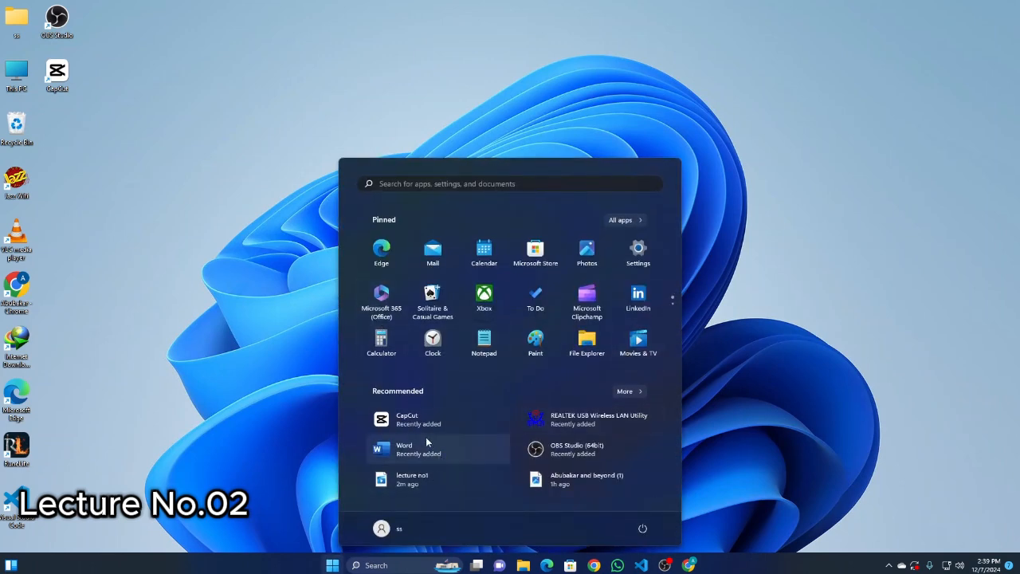
pyautogui.click(383, 564)
pyautogui.write('word')
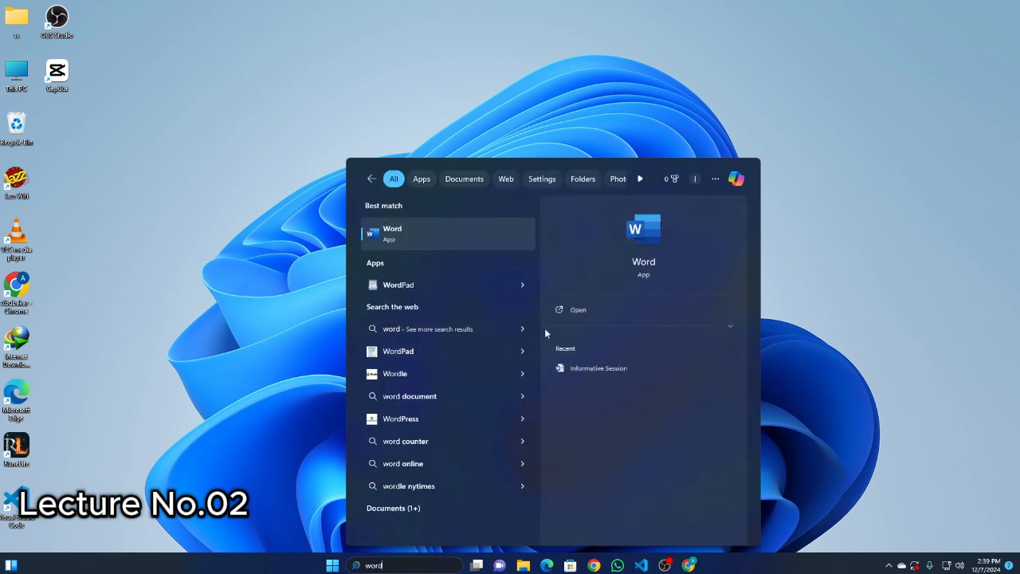
pyautogui.click(583, 311)
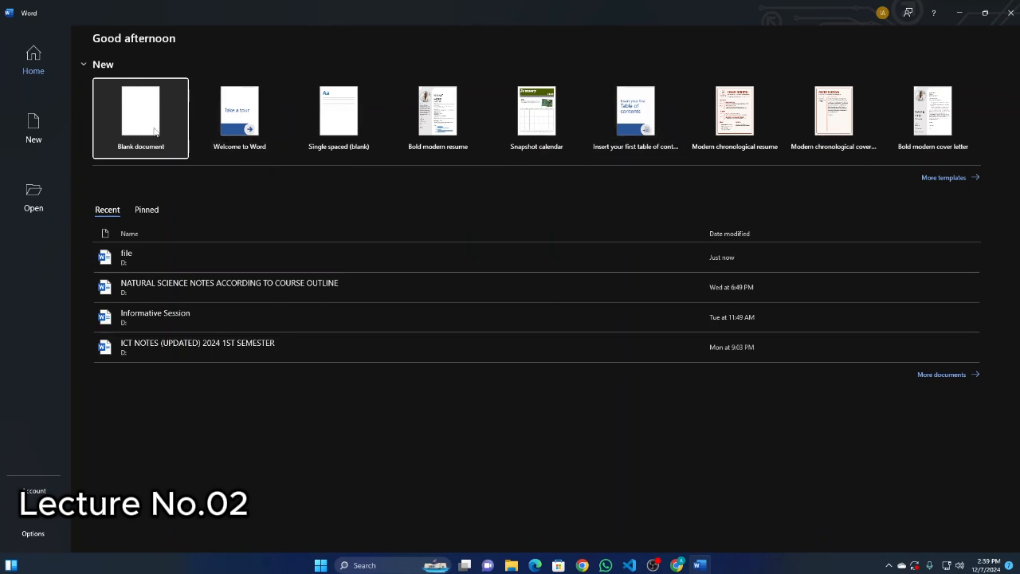
pyautogui.click(155, 132)
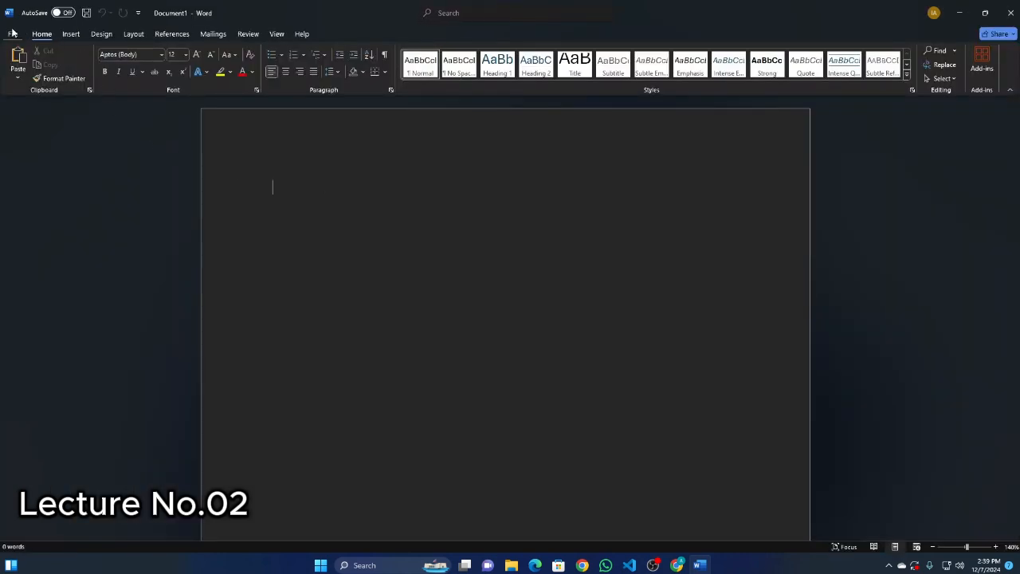
pyautogui.click(13, 34)
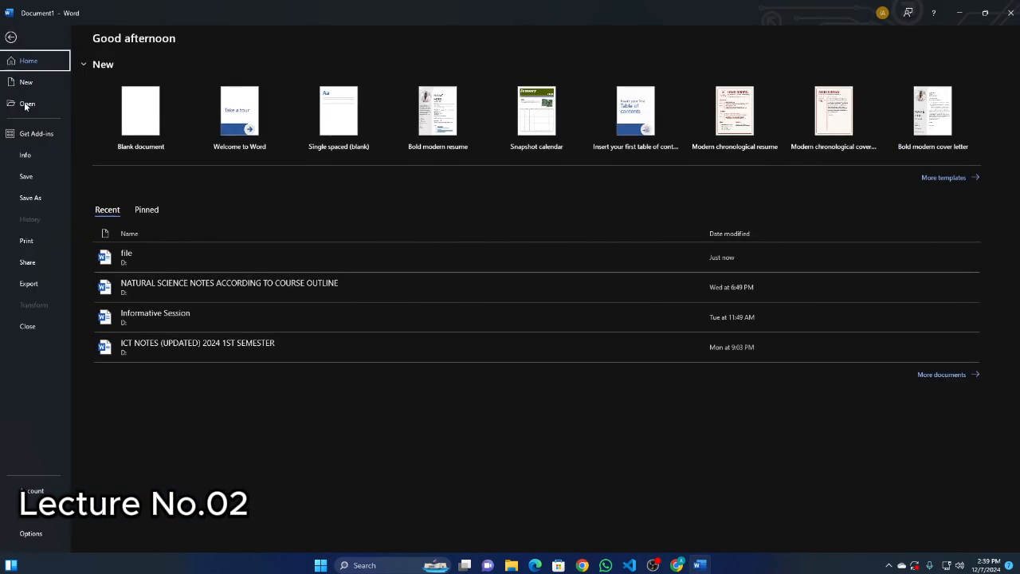
pyautogui.click(11, 39)
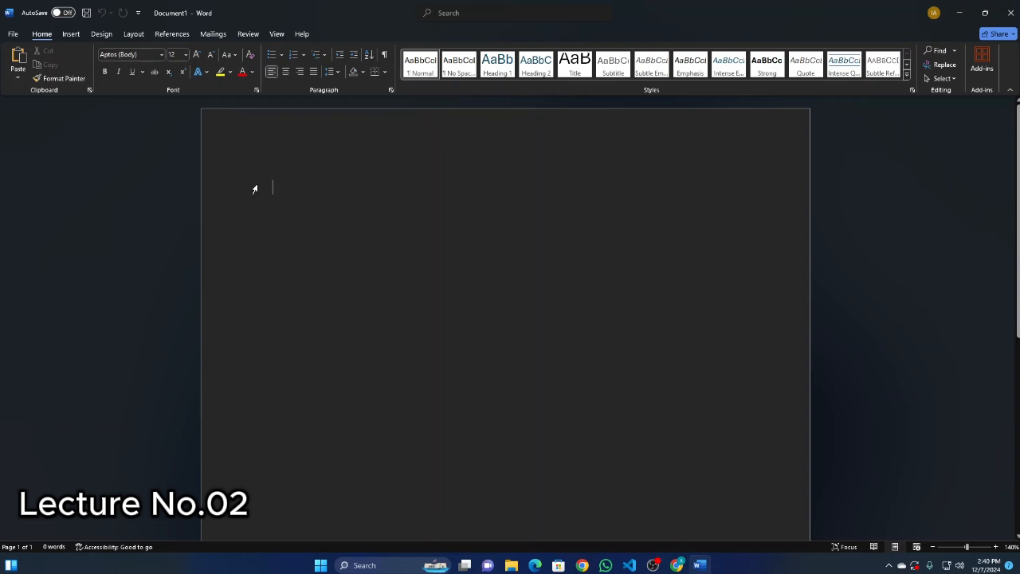
# Save the blank document on New Volume (D:) under the name file2 as a Word Document.
pyautogui.hotkey('ctrl', 's')
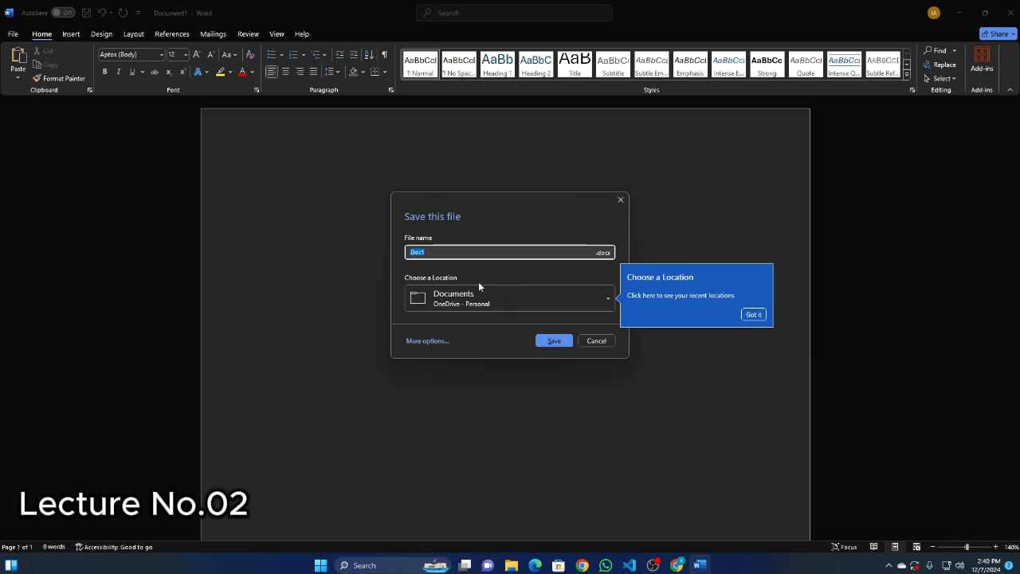
pyautogui.click(573, 298)
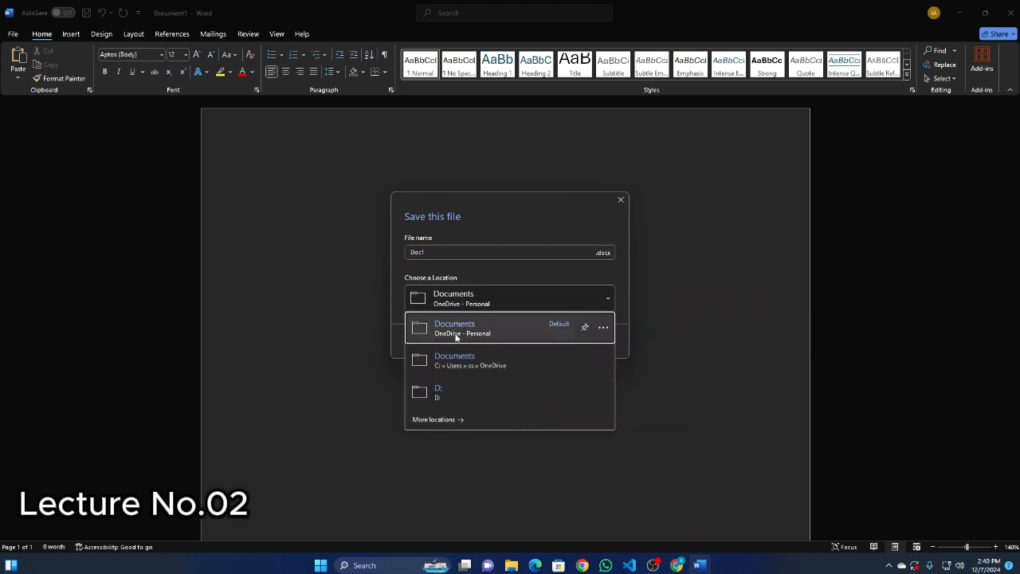
pyautogui.click(462, 392)
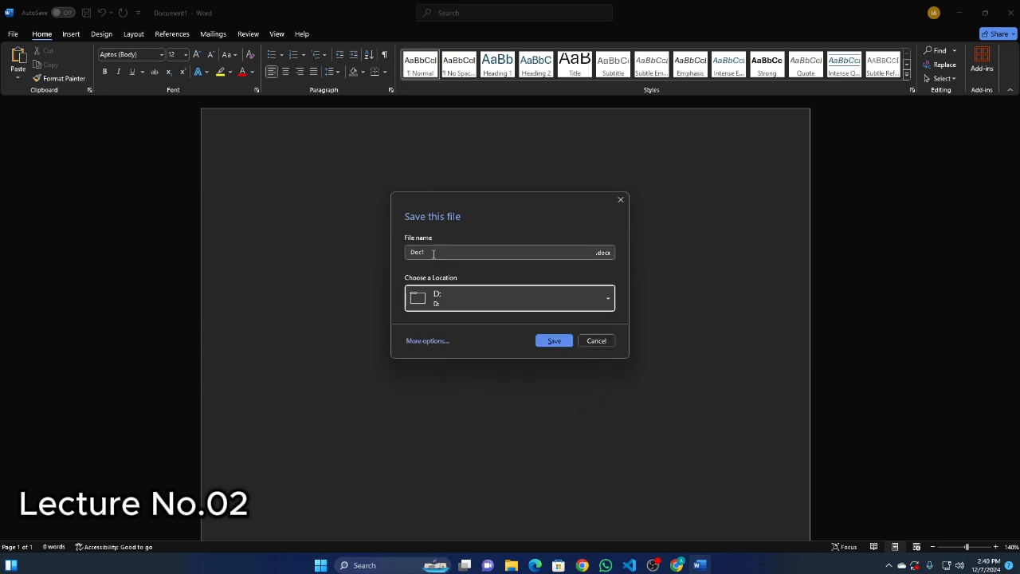
pyautogui.click(425, 341)
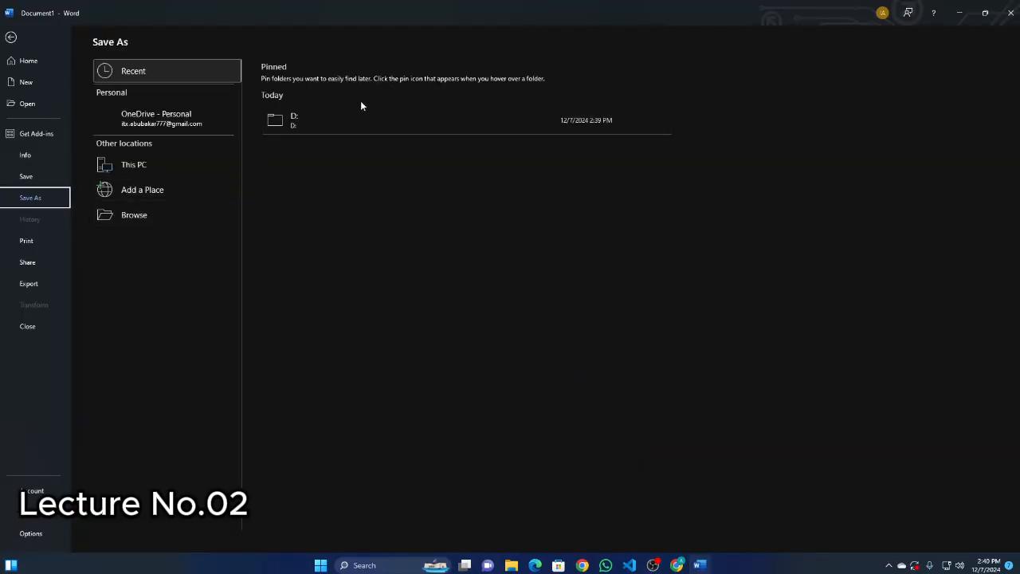
pyautogui.click(326, 121)
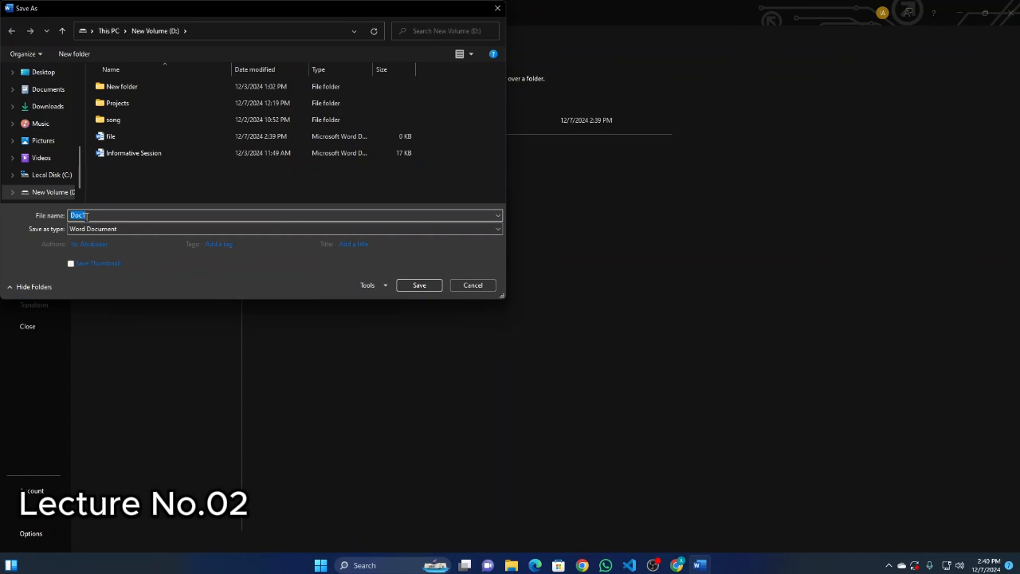
pyautogui.write('file2')
pyautogui.click(436, 289)
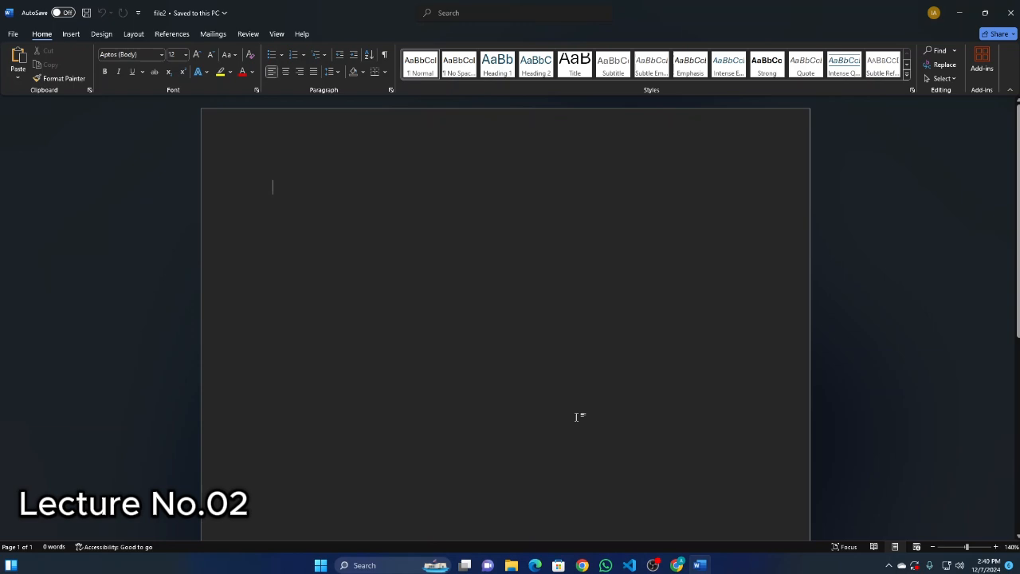
# Switch to File Explorer and check New Volume (D:) for the saved Word documents.
pyautogui.click(511, 566)
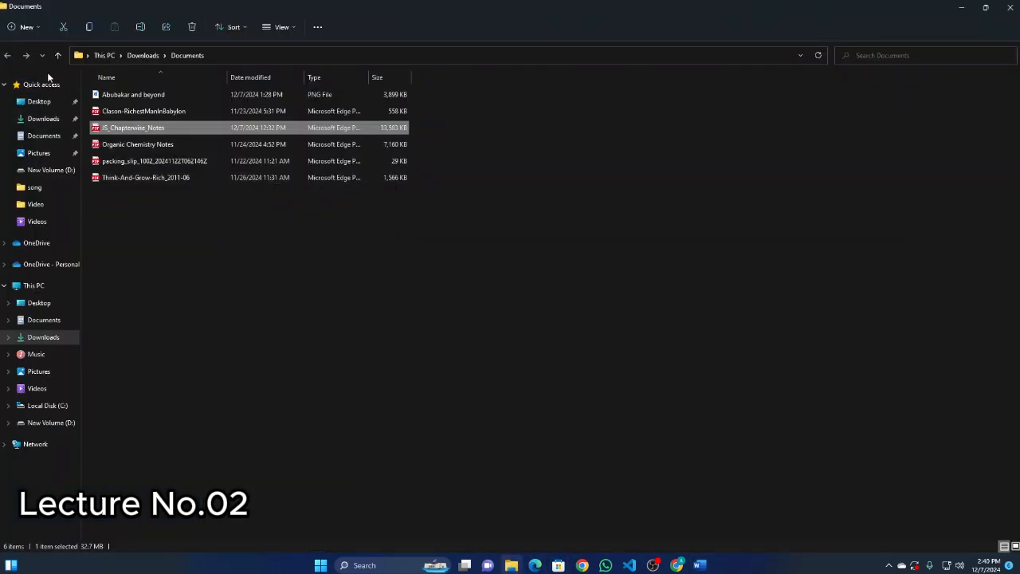
pyautogui.click(58, 423)
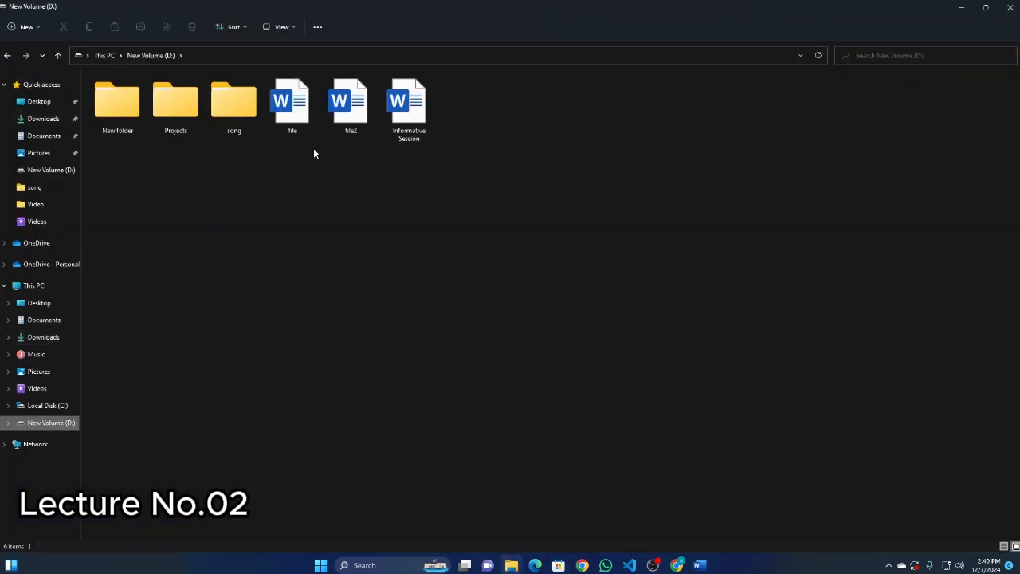
pyautogui.moveTo(479, 117); pyautogui.dragTo(352, 112)
pyautogui.click(371, 175)
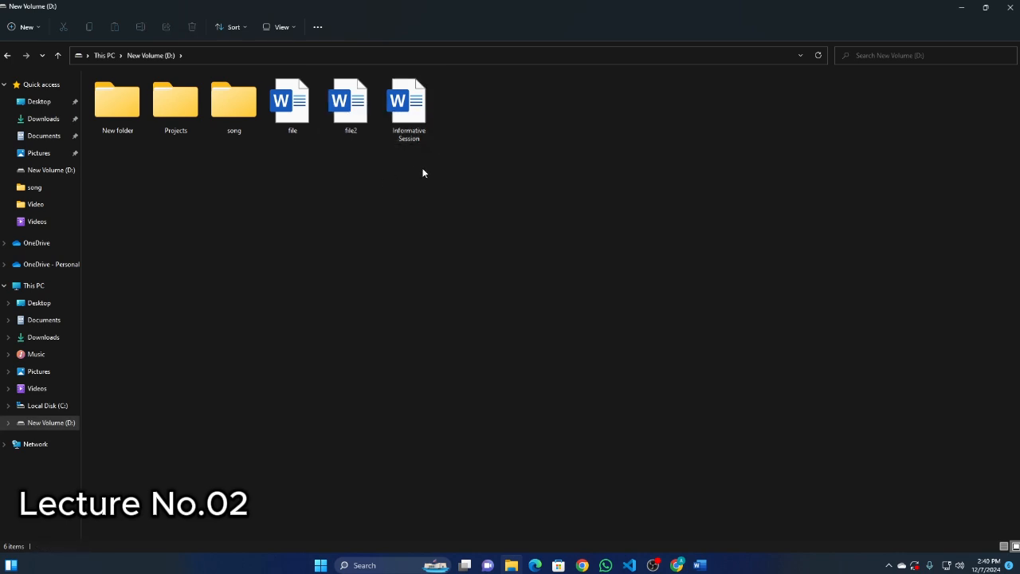
# Create another Microsoft Word Document on New Volume (D:), name it practice, and open it in Word.
pyautogui.rightClick(454, 126)
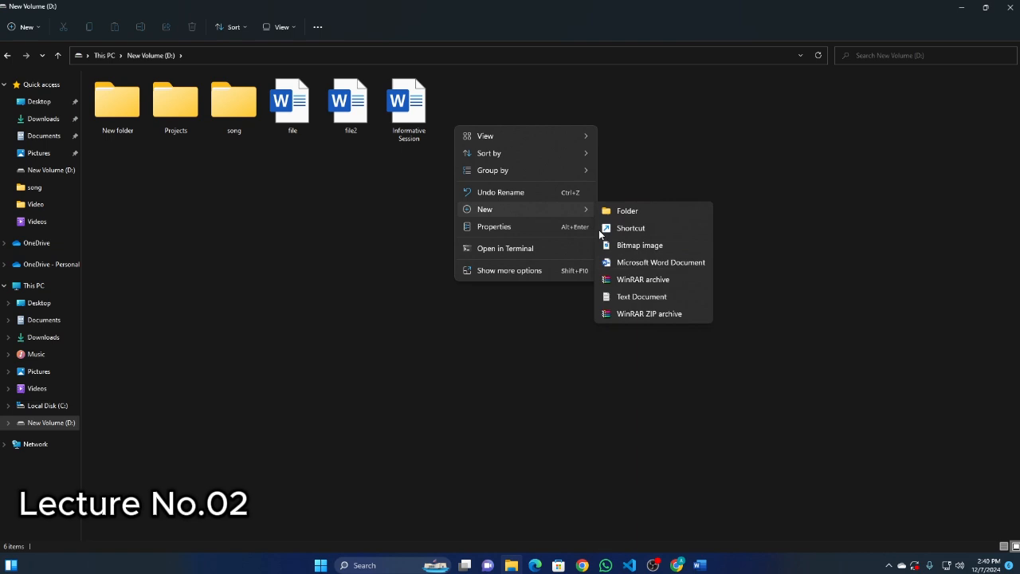
pyautogui.click(638, 263)
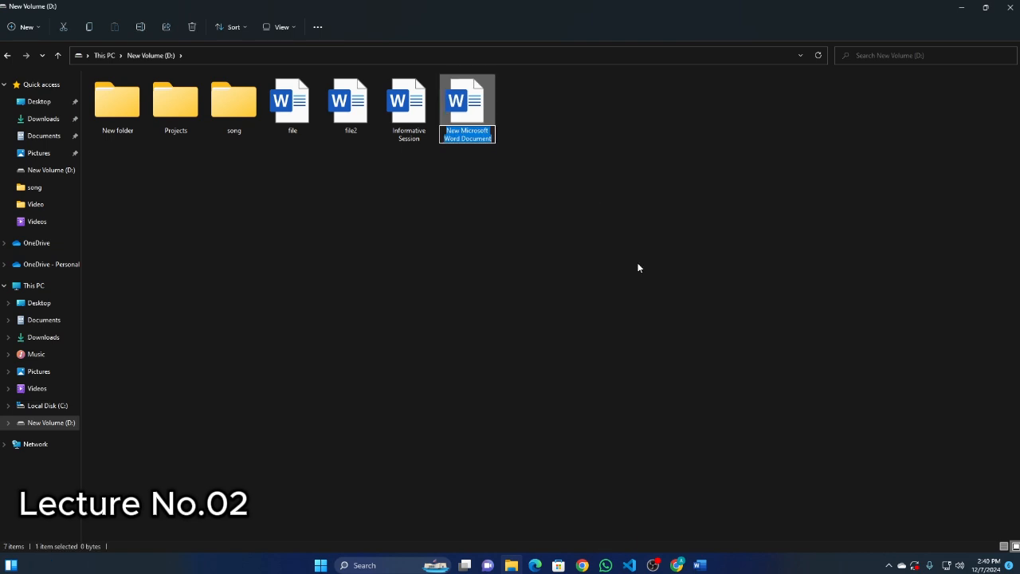
pyautogui.write('pr')
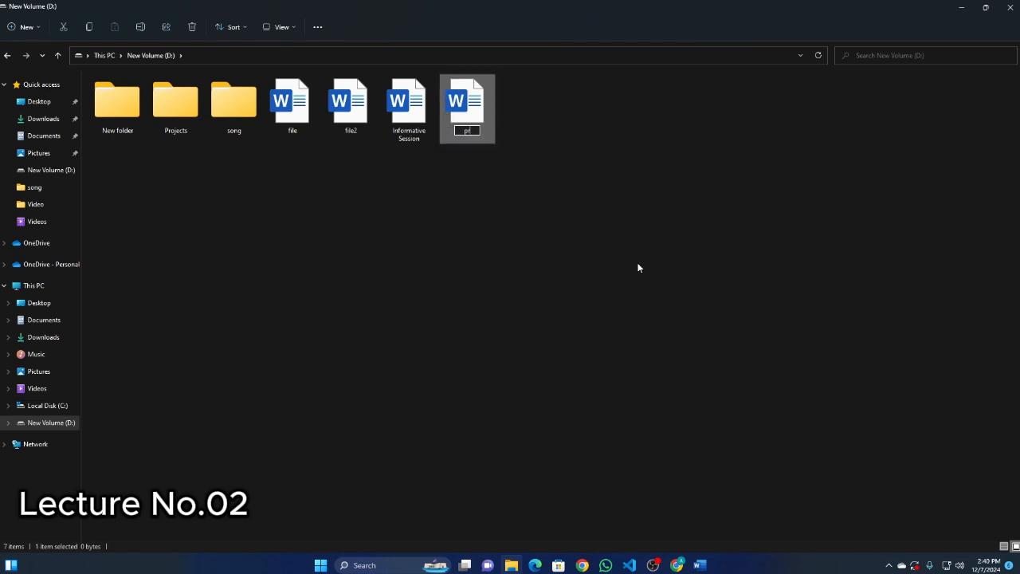
pyautogui.write('actice')
pyautogui.press('Return')
pyautogui.click(510, 205)
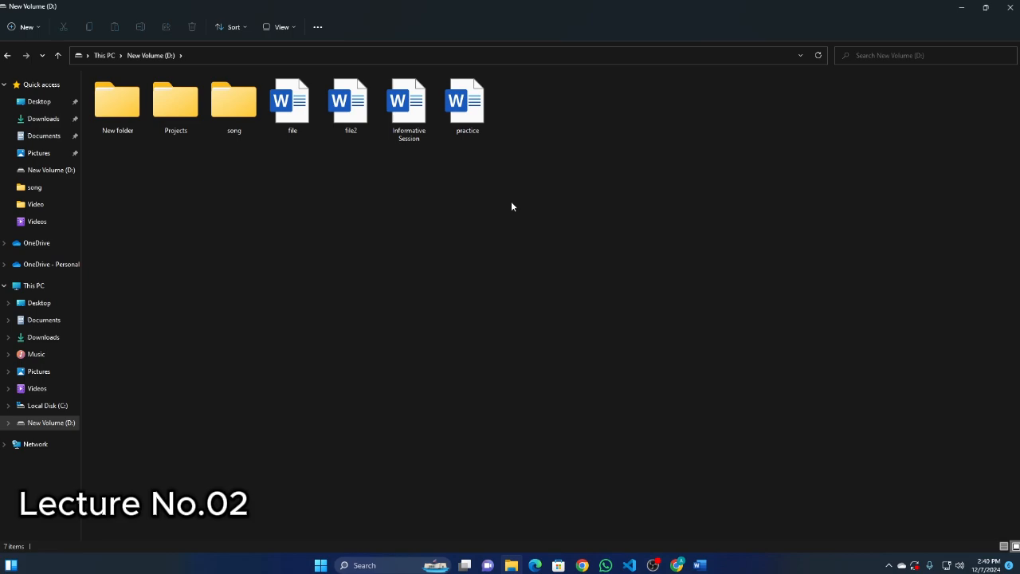
pyautogui.doubleClick(482, 105)
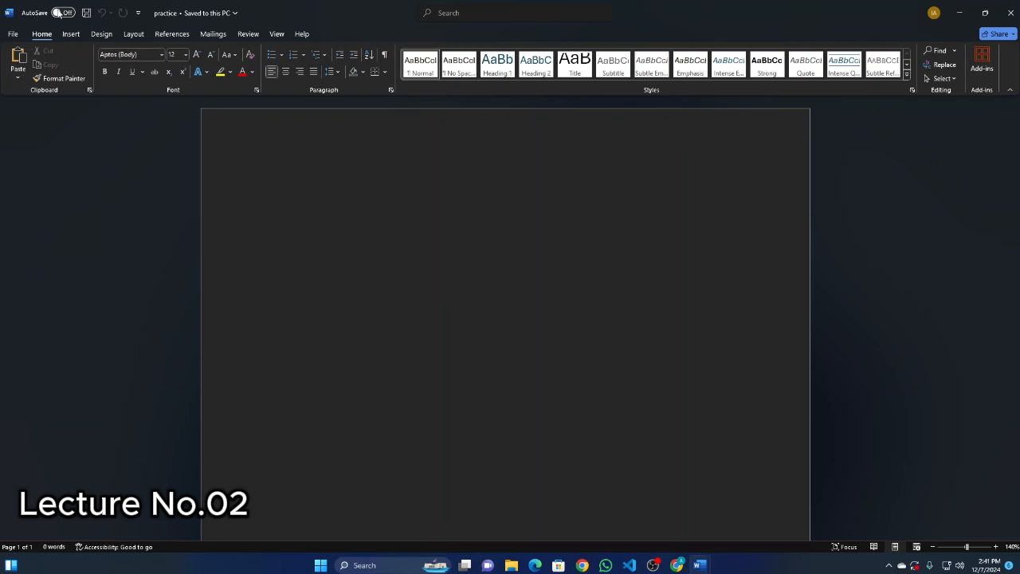
# Turn on AutoSave for the practice document by uploading it to OneDrive - Personal, and dismiss the AutoSave tip.
pyautogui.click(65, 13)
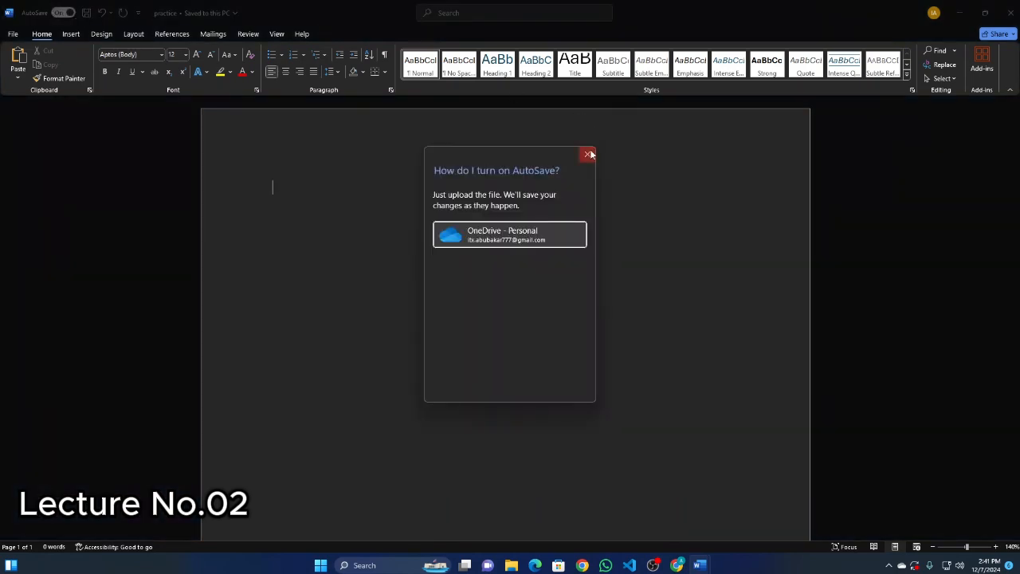
pyautogui.click(588, 154)
pyautogui.click(65, 13)
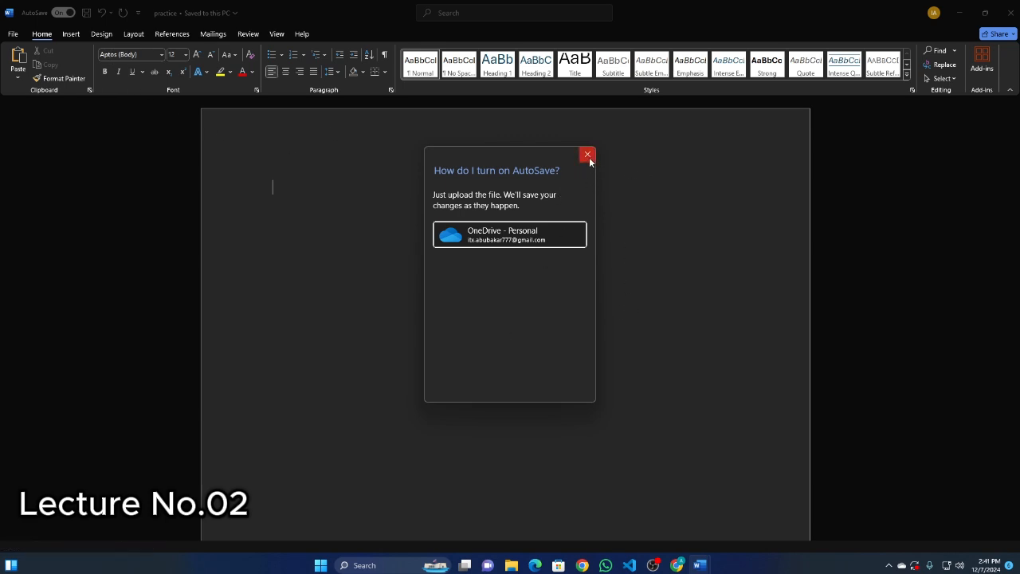
pyautogui.click(493, 237)
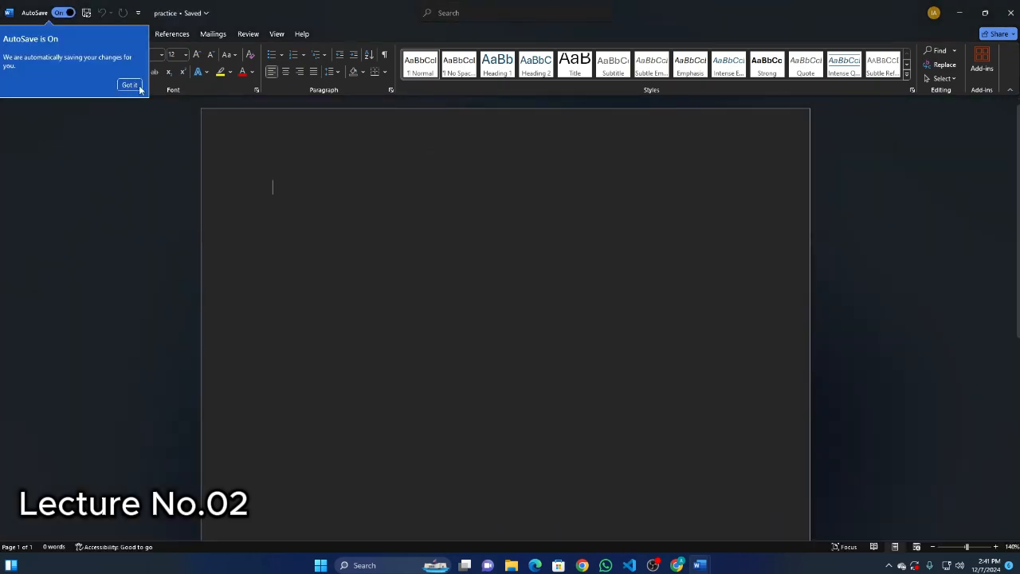
pyautogui.click(139, 86)
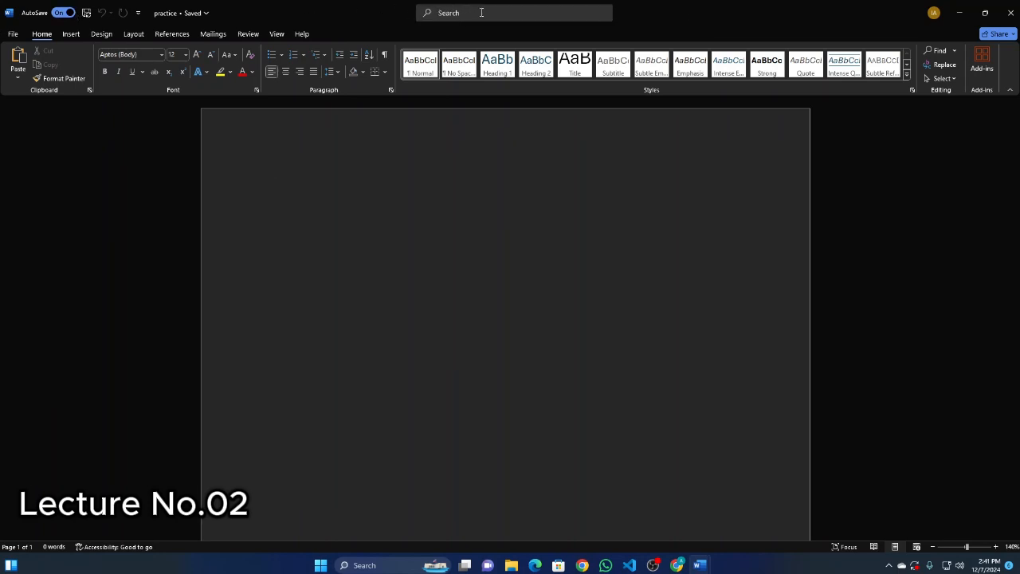
# View the suggested search actions and the details of the signed-in account.
pyautogui.click(519, 14)
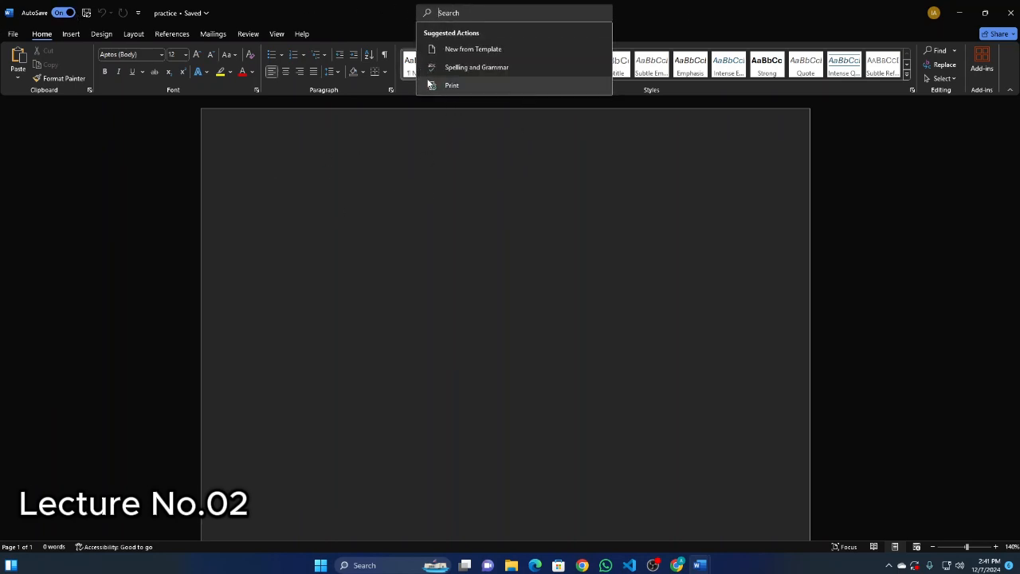
pyautogui.click(547, 207)
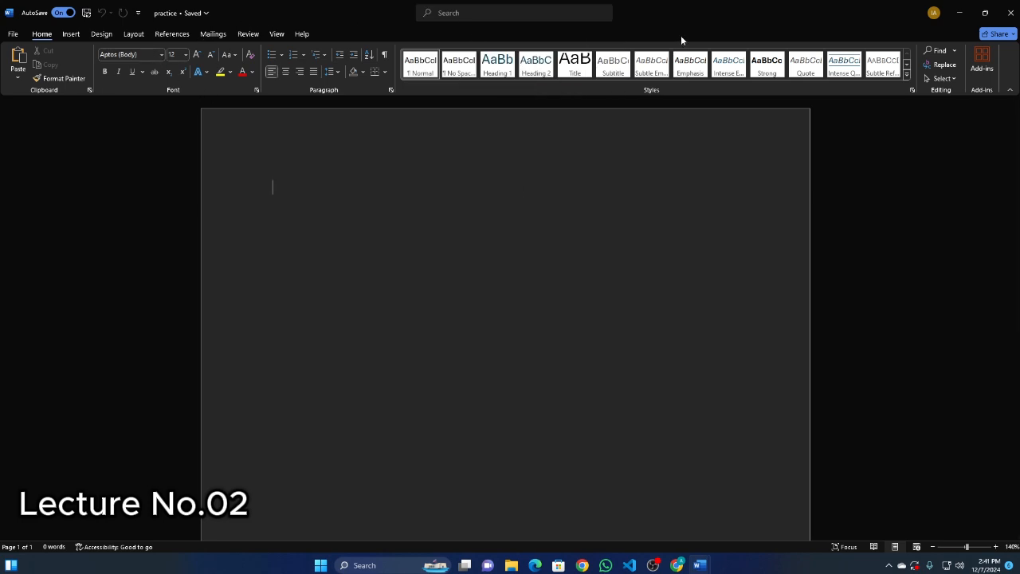
pyautogui.click(933, 13)
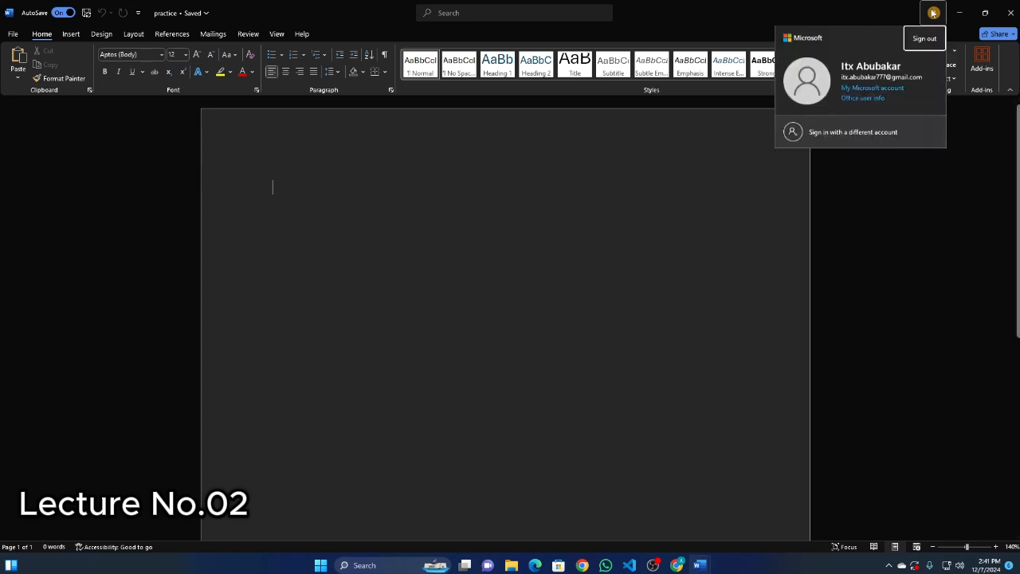
pyautogui.click(673, 15)
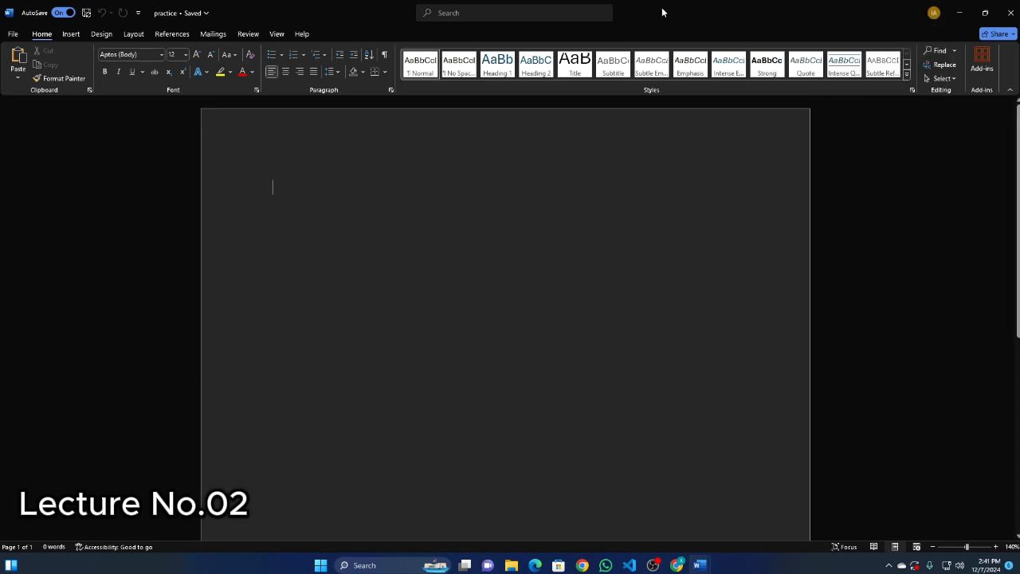
# View the practice document's file name and location options, and close the move location chooser without moving the file.
pyautogui.click(197, 13)
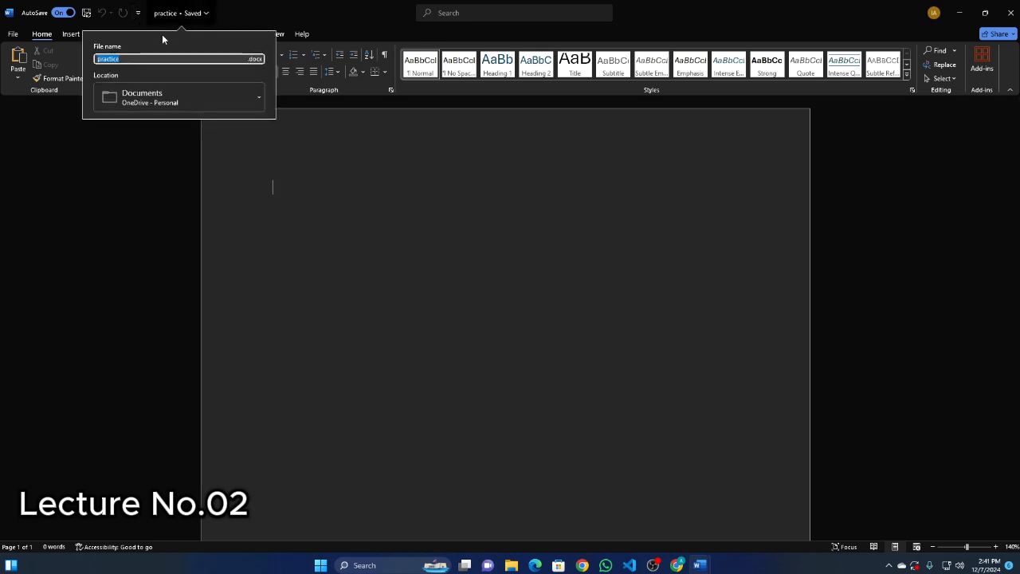
pyautogui.click(244, 97)
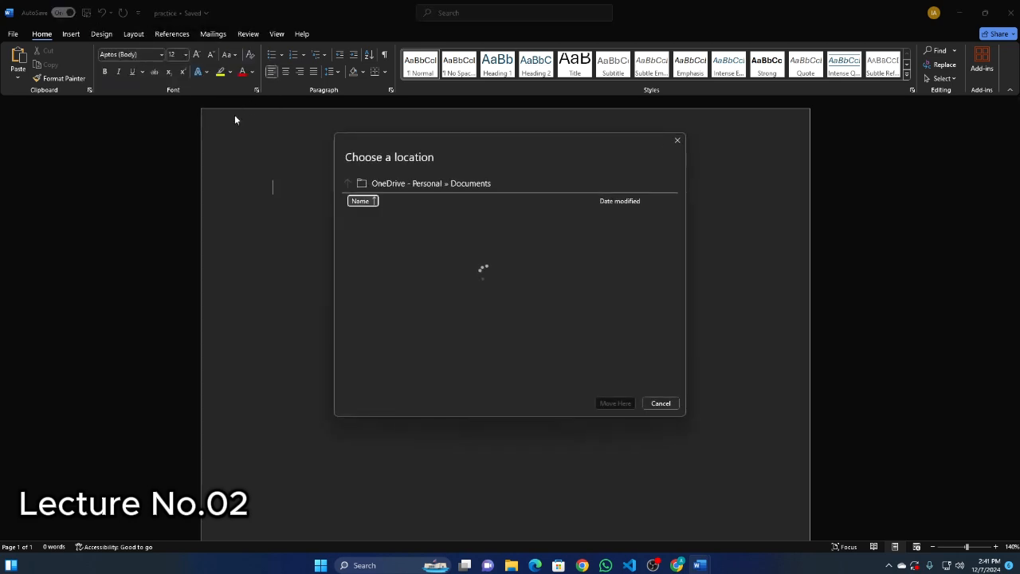
pyautogui.click(677, 140)
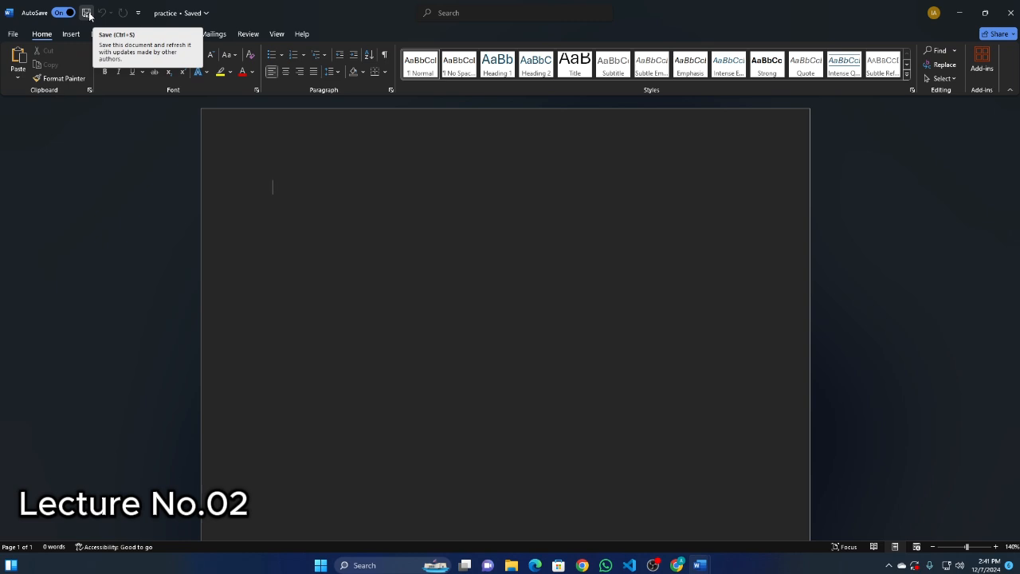
pyautogui.click(11, 13)
pyautogui.click(82, 169)
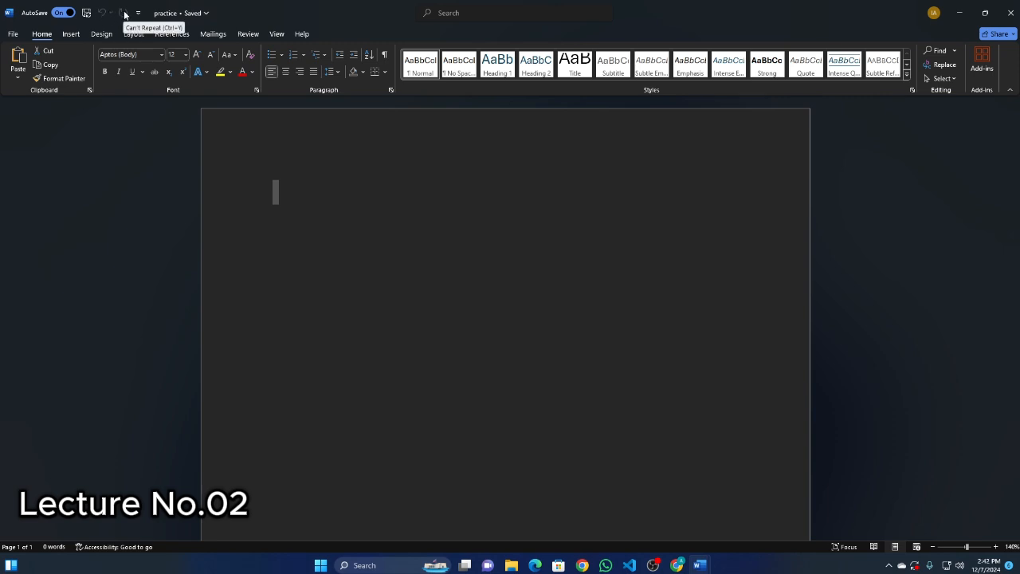
# Try undo and redo twice on the test text hhhhh, and clear it from the page.
pyautogui.write('hhhhh')
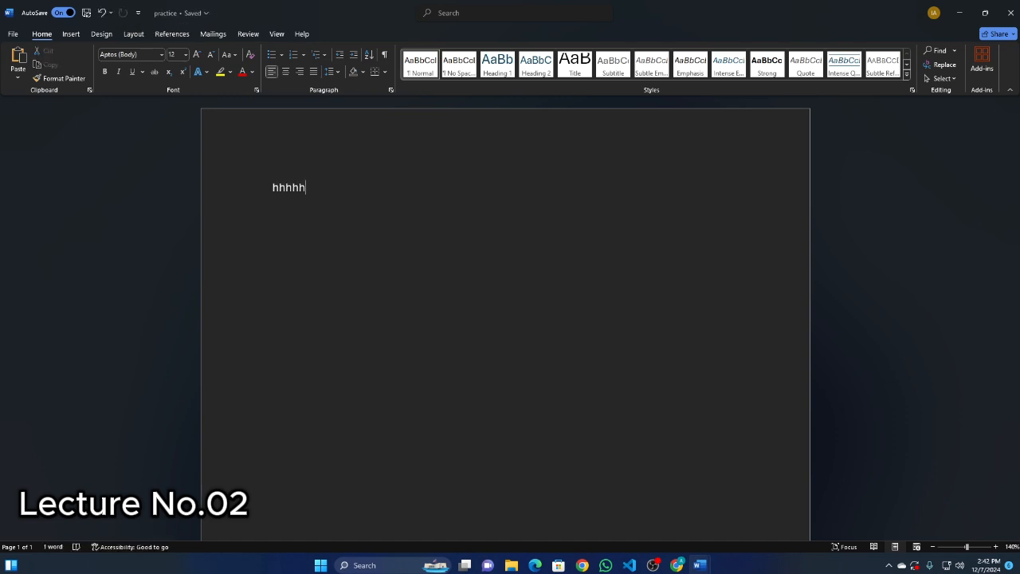
pyautogui.hotkey('ctrl', 'z')
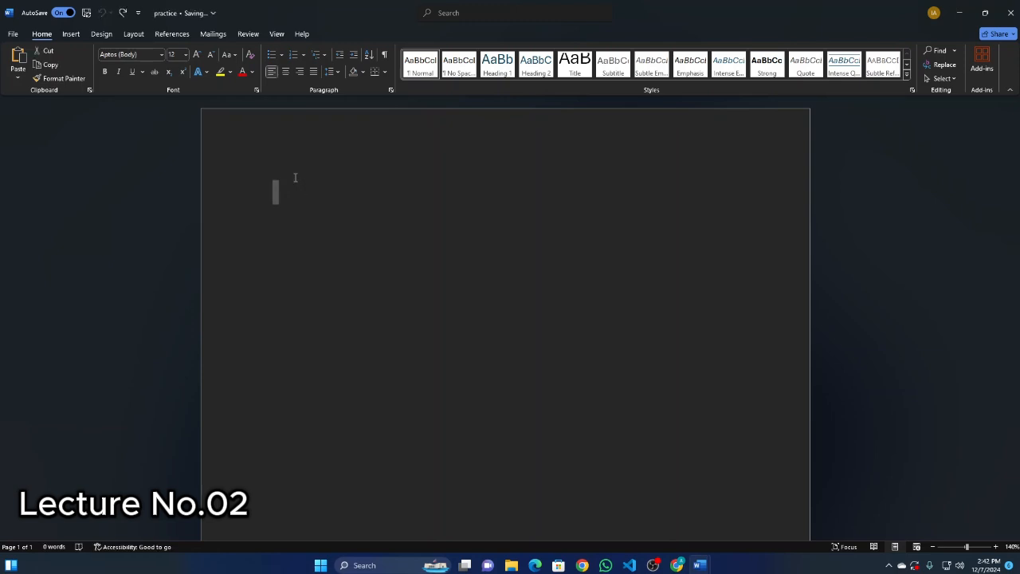
pyautogui.hotkey('ctrl', 'y')
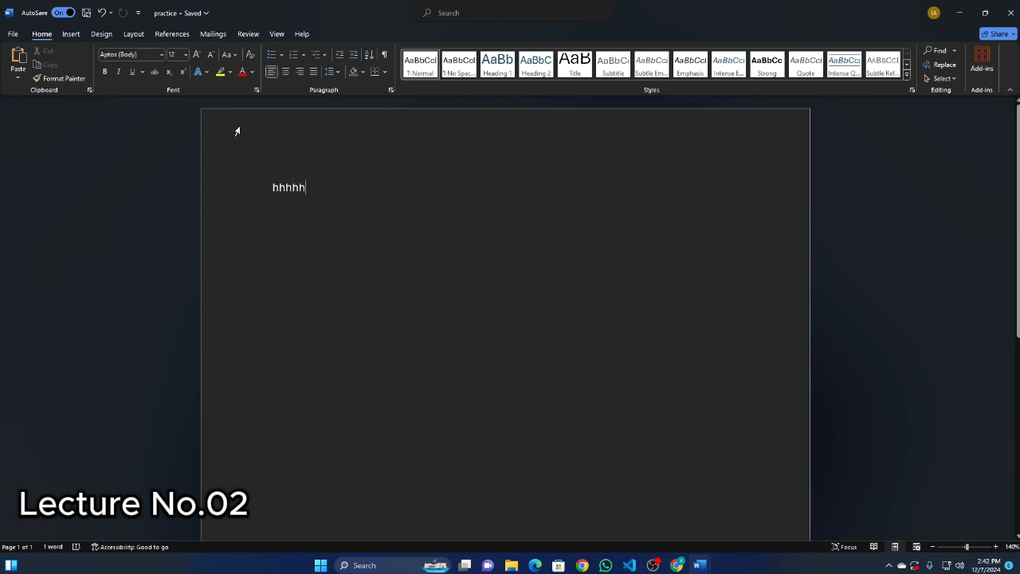
pyautogui.hotkey('ctrl', 'z')
pyautogui.hotkey('ctrl', 'y')
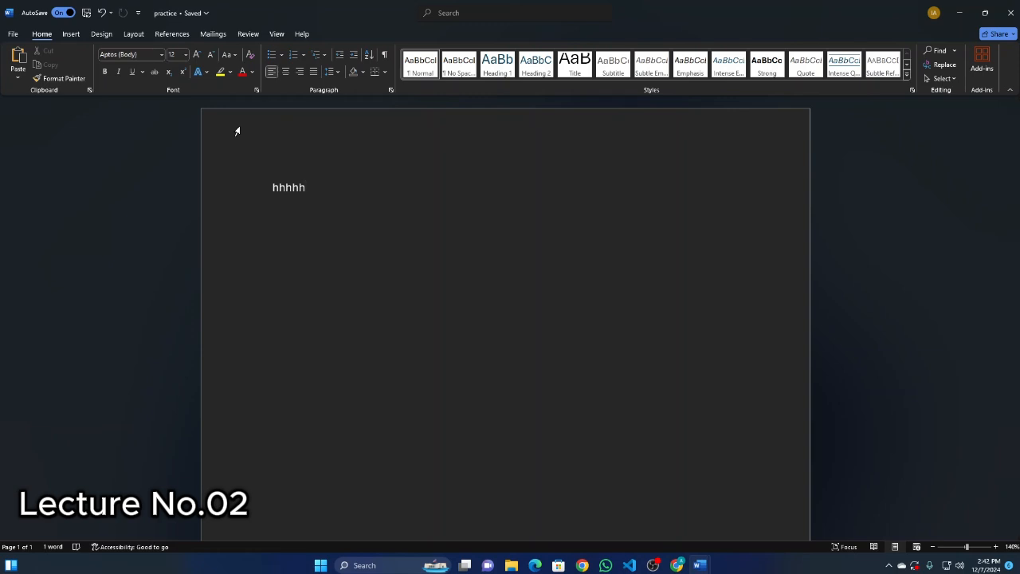
pyautogui.doubleClick(271, 189)
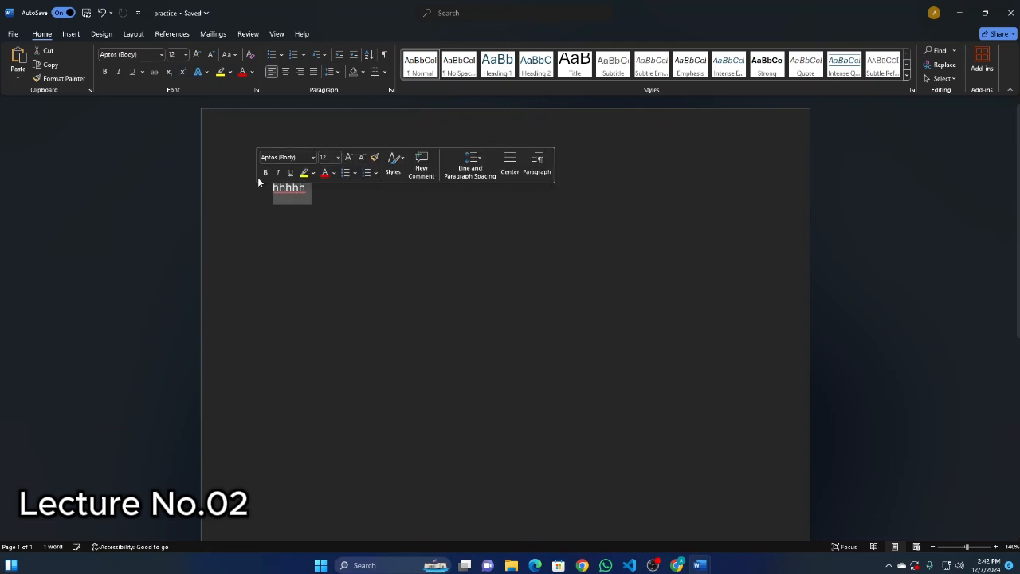
pyautogui.press('BackSpace')
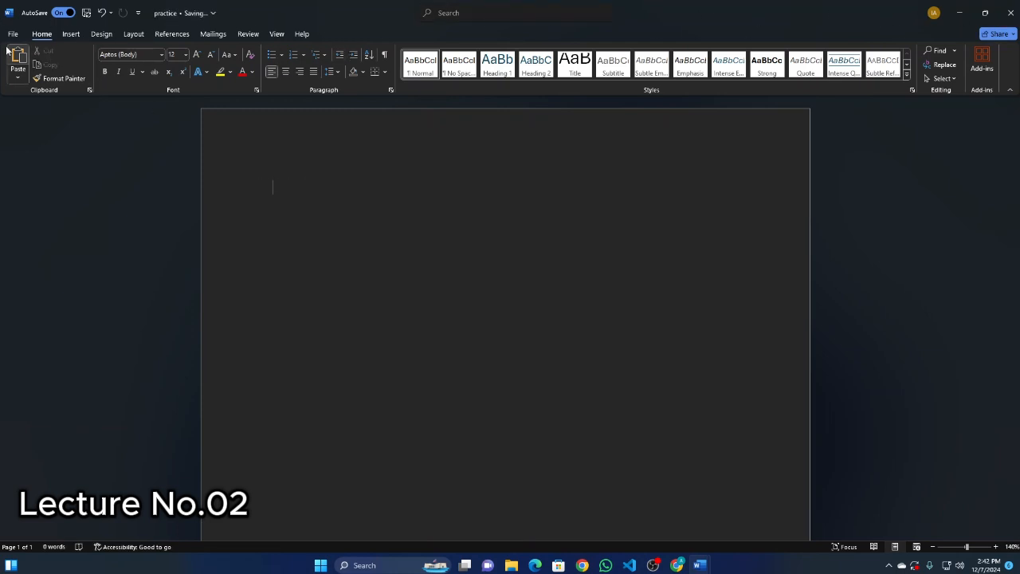
# Try collapsing the ribbon and restoring it to its always-shown state, twice.
pyautogui.click(1010, 90)
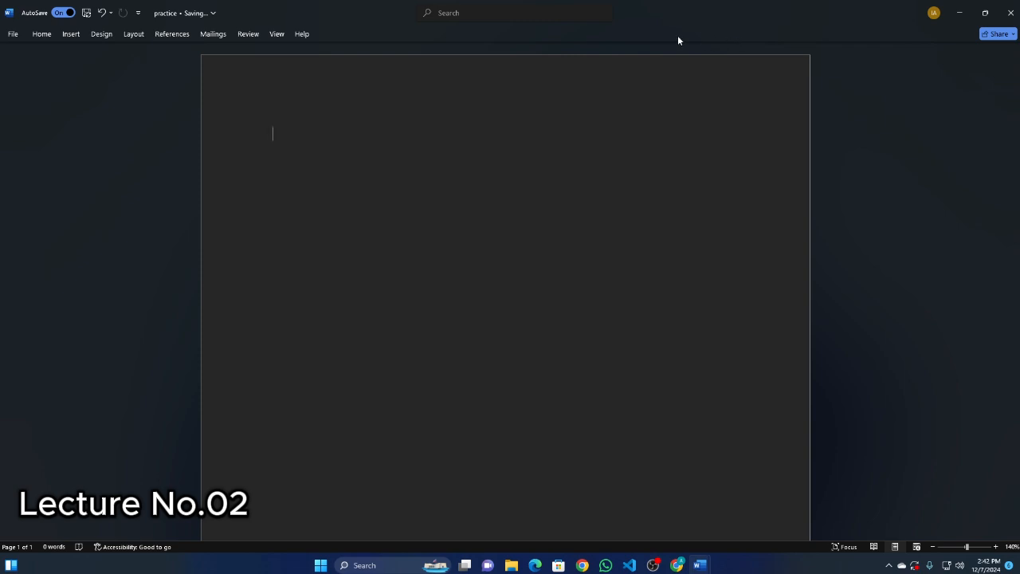
pyautogui.click(42, 33)
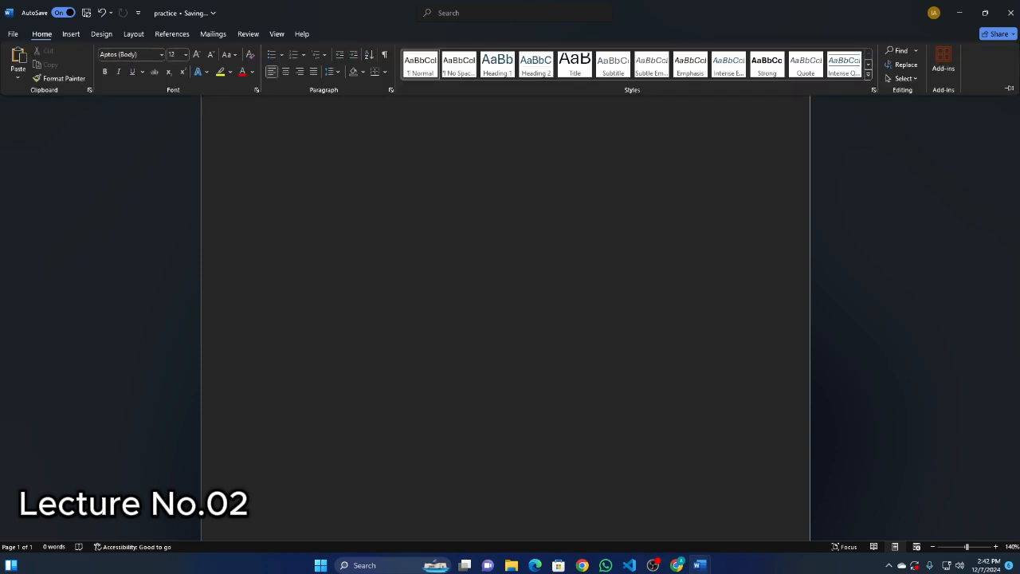
pyautogui.click(1008, 89)
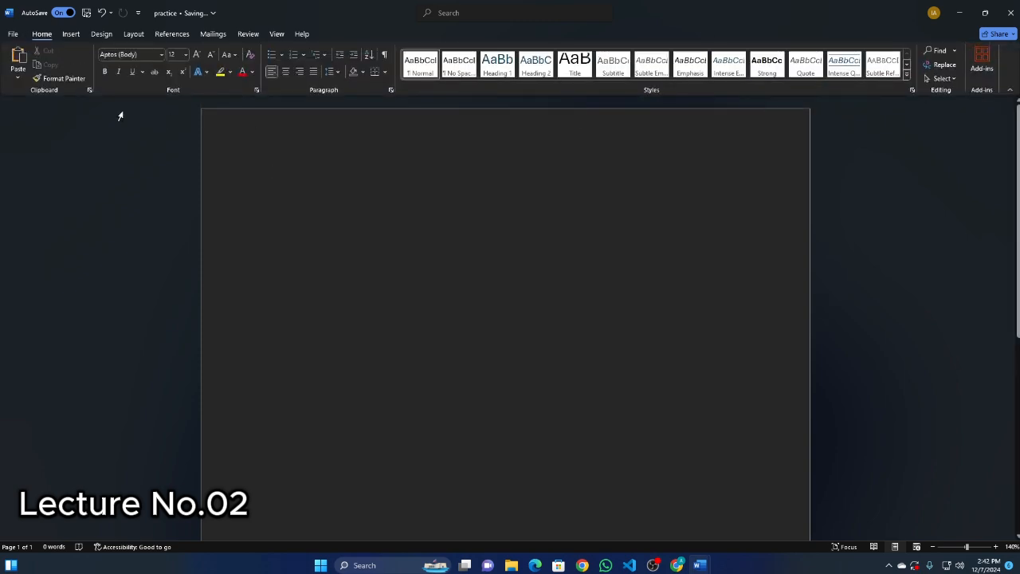
pyautogui.click(1008, 93)
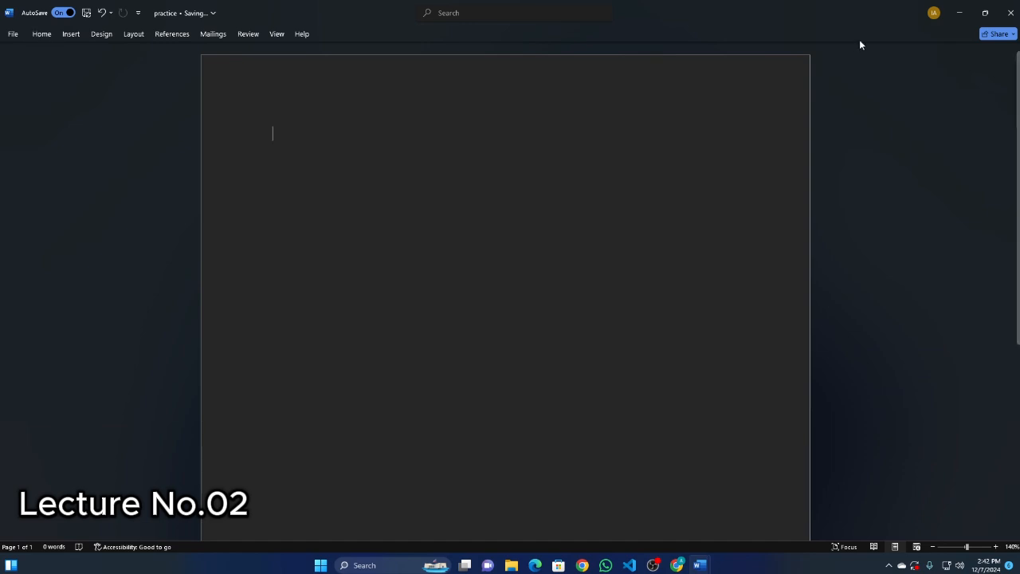
pyautogui.click(29, 34)
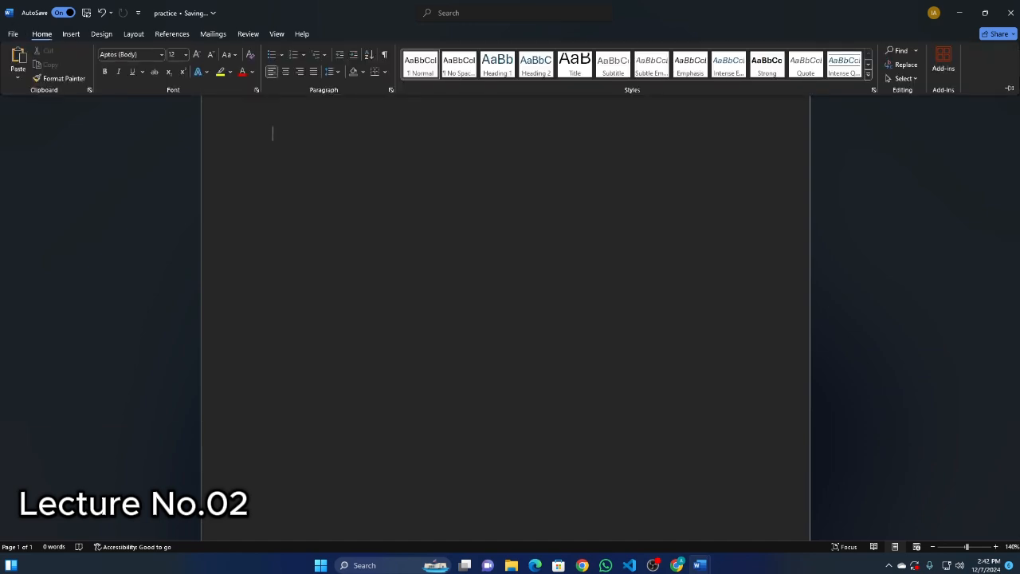
pyautogui.click(1008, 90)
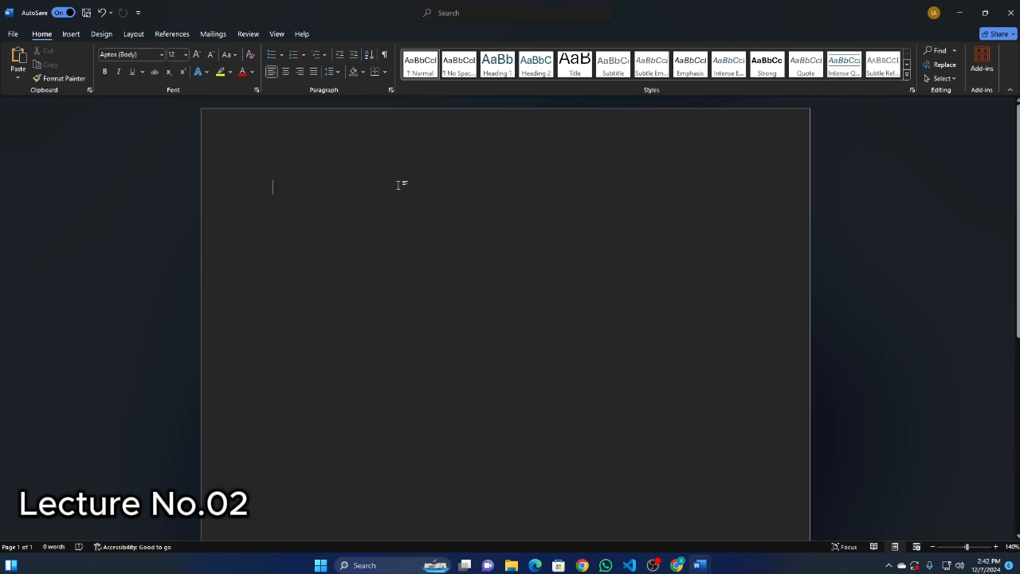
pyautogui.click(70, 33)
pyautogui.click(101, 34)
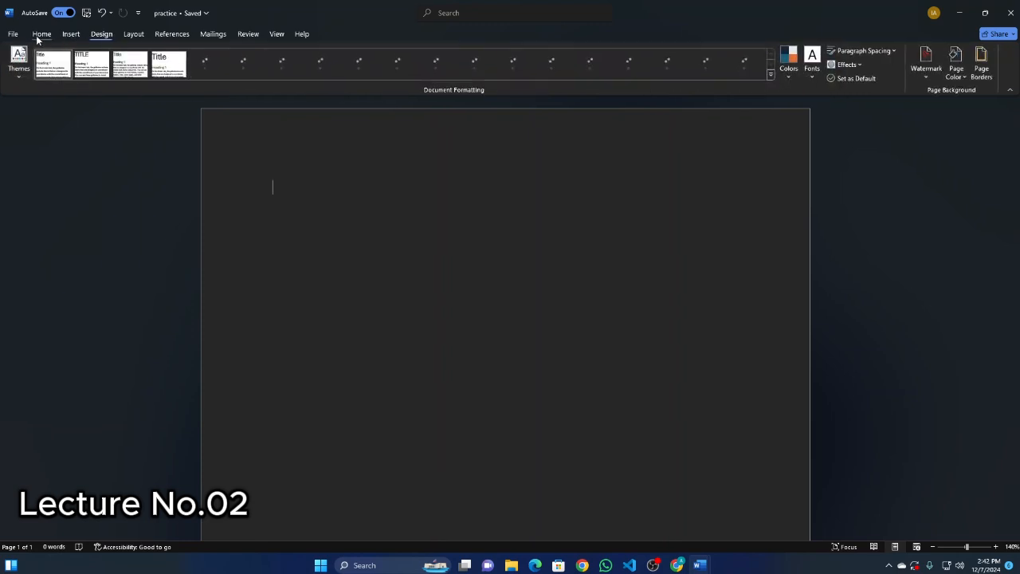
pyautogui.click(38, 33)
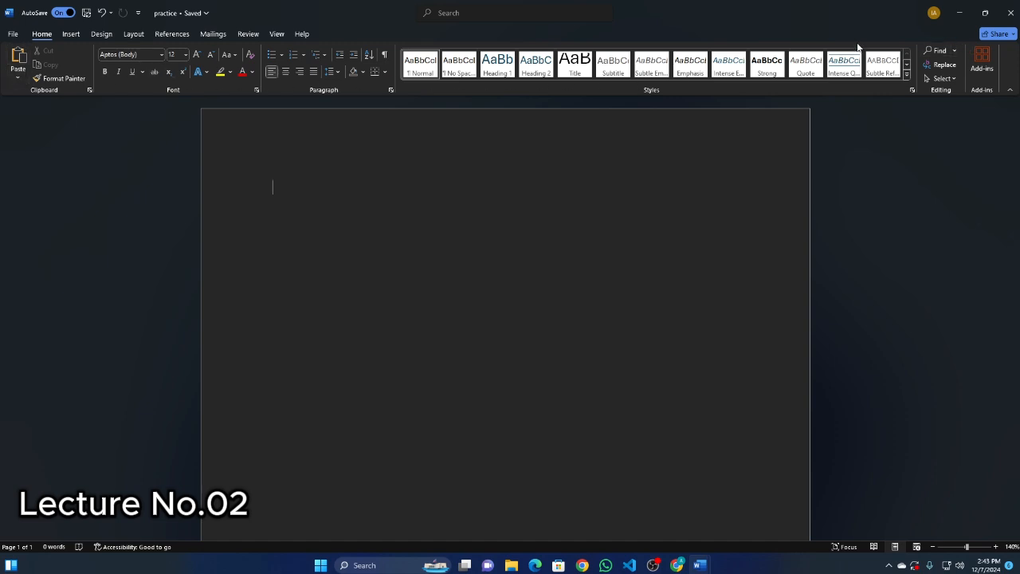
pyautogui.click(66, 36)
pyautogui.click(42, 34)
pyautogui.click(217, 35)
pyautogui.click(37, 35)
# Check the paste options, then try pasting the copied text C:\office into the document and remove it.
pyautogui.click(17, 79)
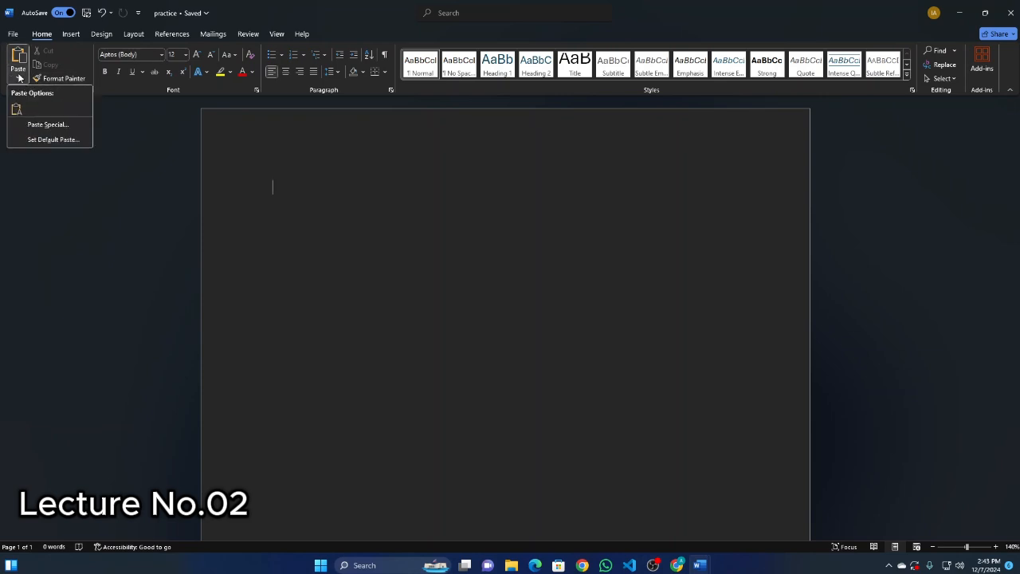
pyautogui.click(16, 81)
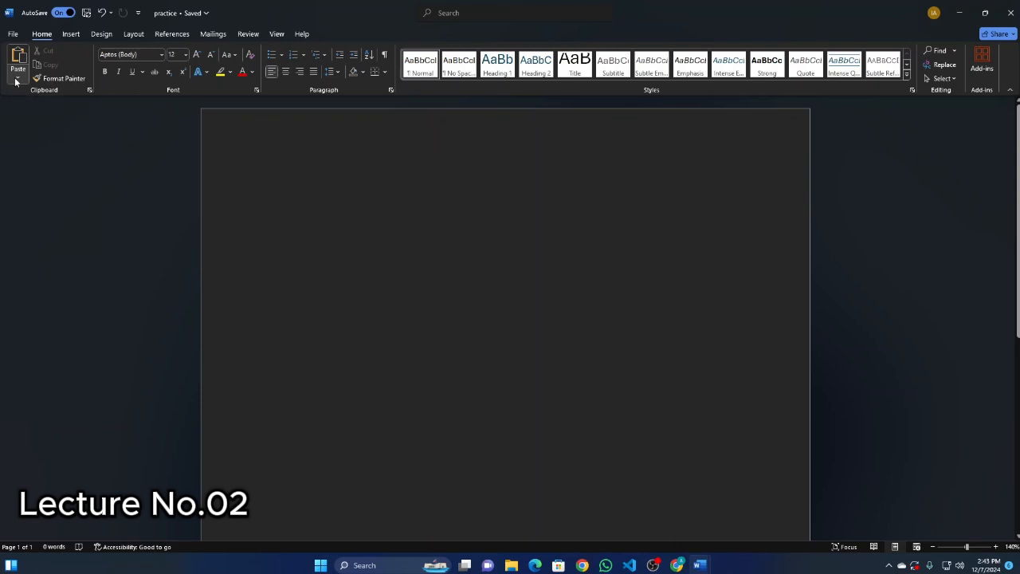
pyautogui.write('C:\\office')
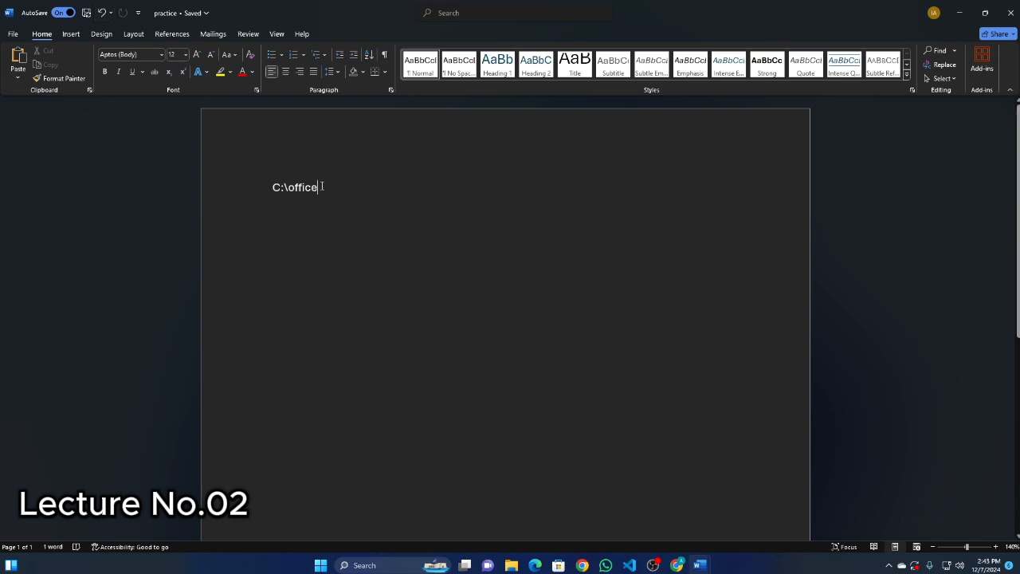
pyautogui.click(260, 189)
pyautogui.press('BackSpace')
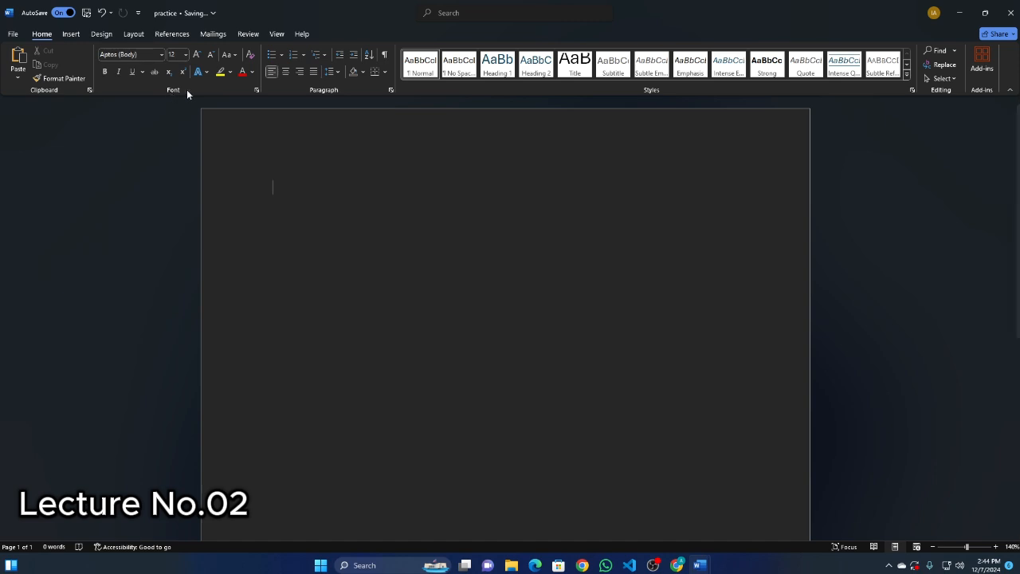
# Try the Strikethrough, Subscript, Small caps and Hidden effects in the Font settings and close them without applying.
pyautogui.click(256, 90)
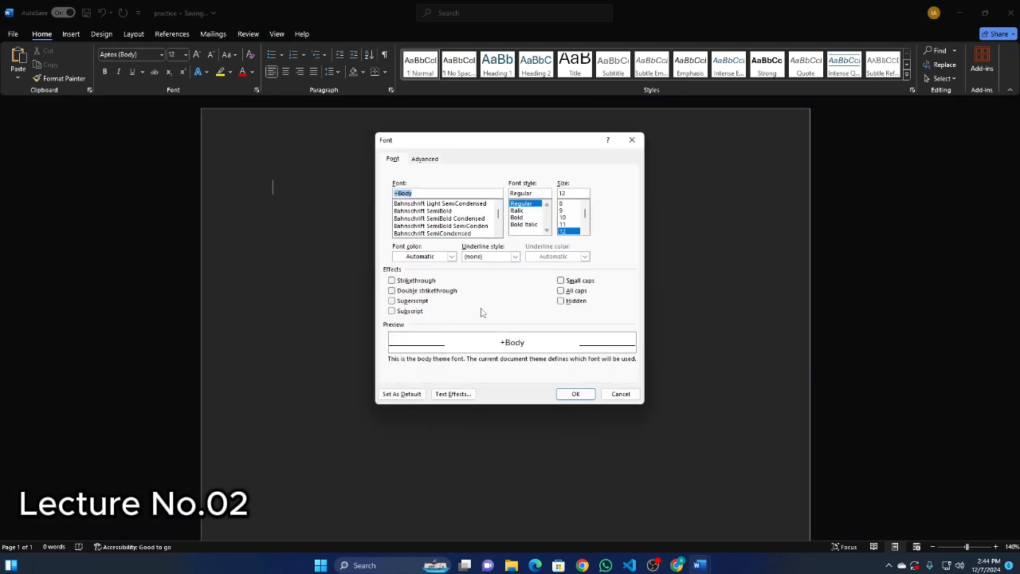
pyautogui.click(635, 141)
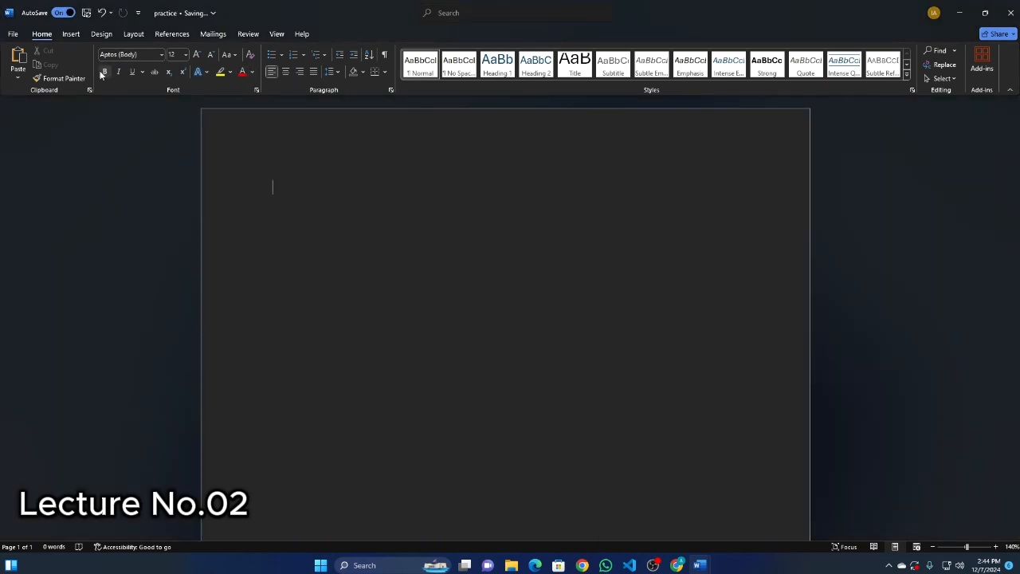
pyautogui.click(257, 90)
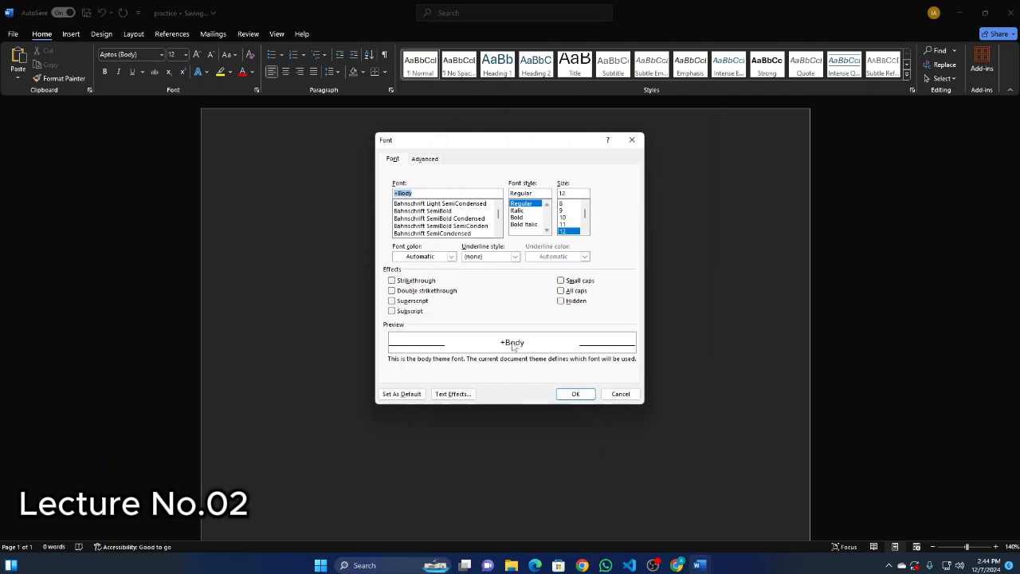
pyautogui.click(411, 281)
pyautogui.click(560, 302)
pyautogui.click(561, 281)
pyautogui.click(413, 311)
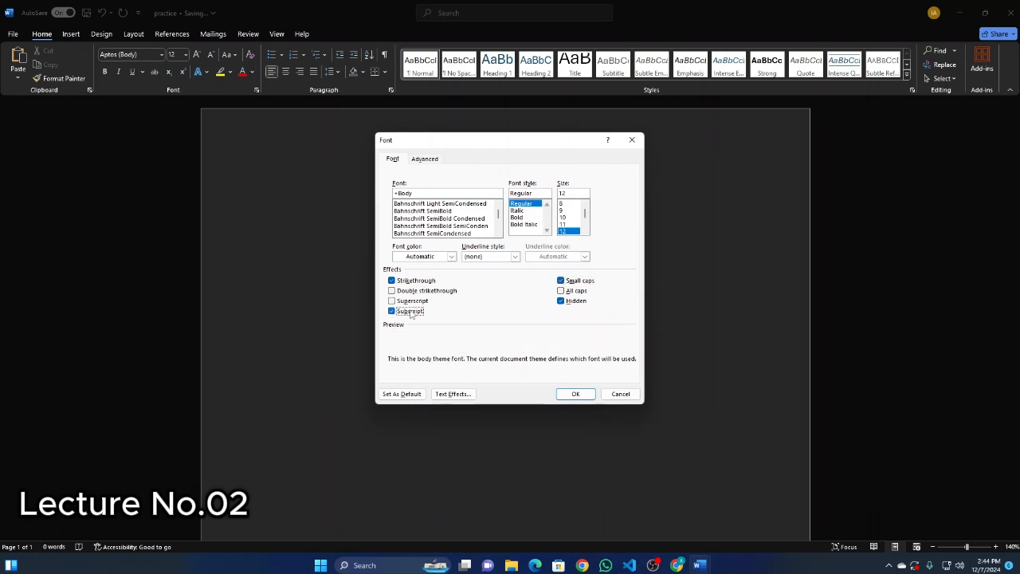
pyautogui.click(632, 140)
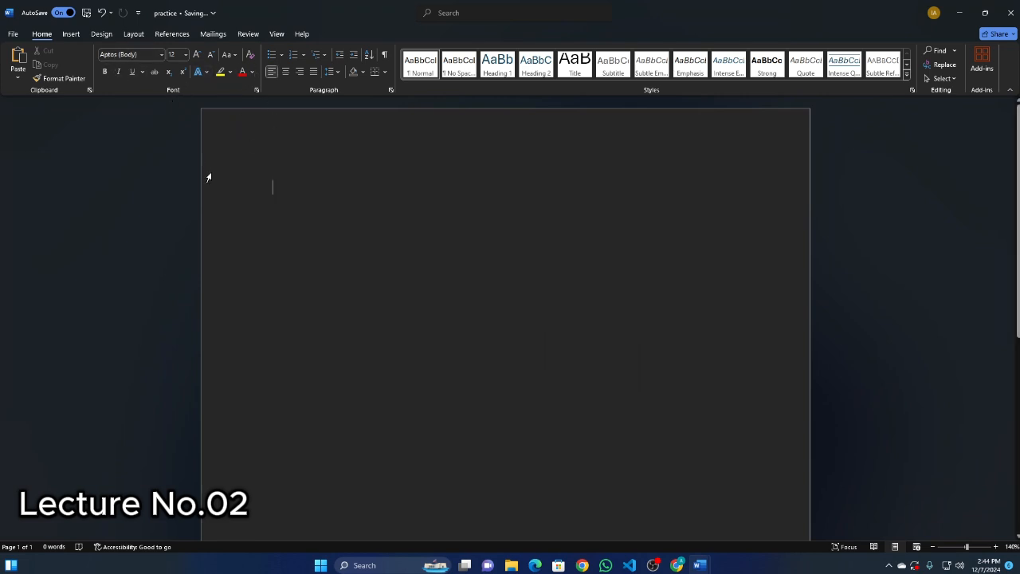
# Enter the heading Font: in the document with the line Random() below it.
pyautogui.write('Font:')
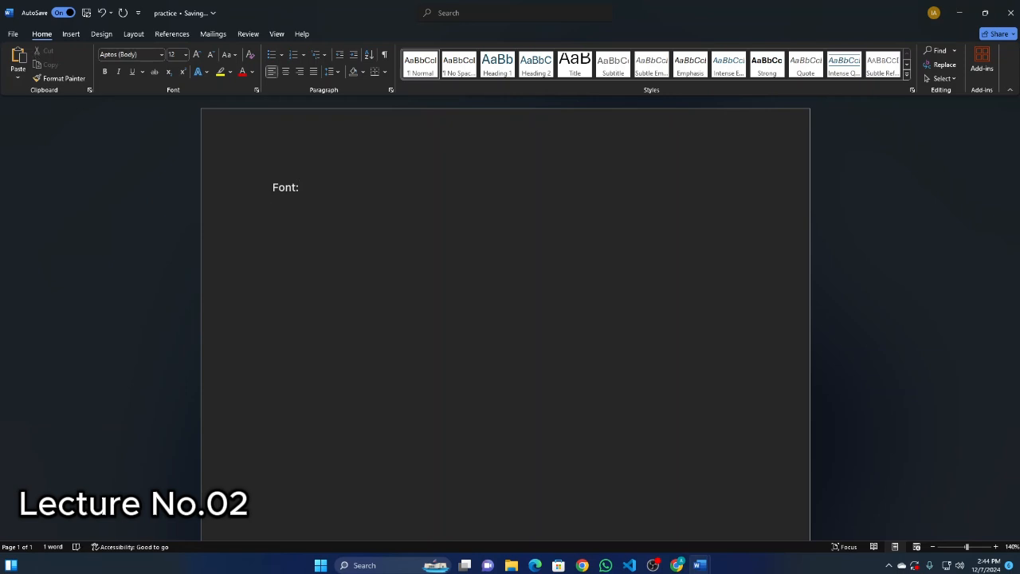
pyautogui.write('andom')
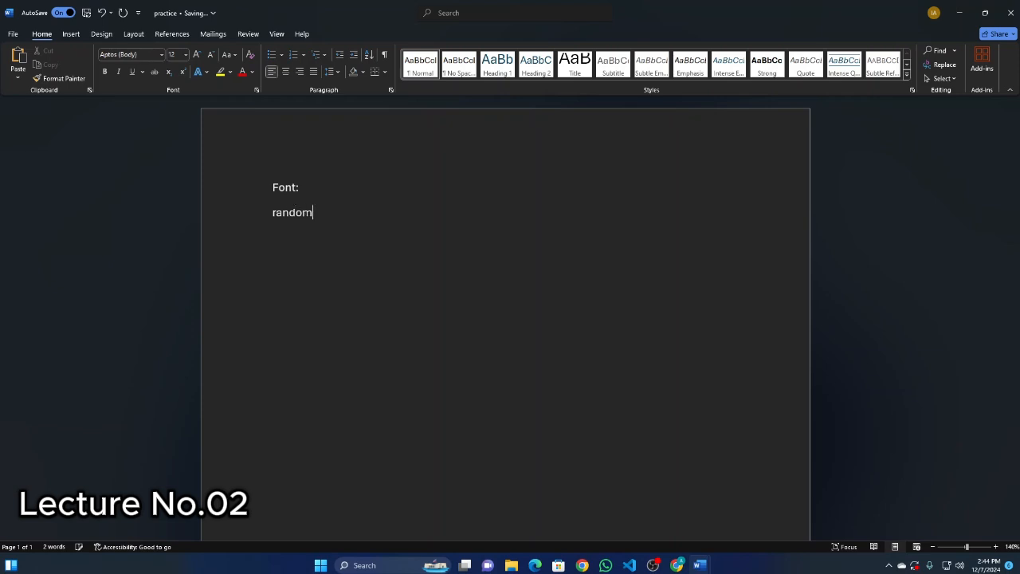
pyautogui.write('()')
pyautogui.press('Return')
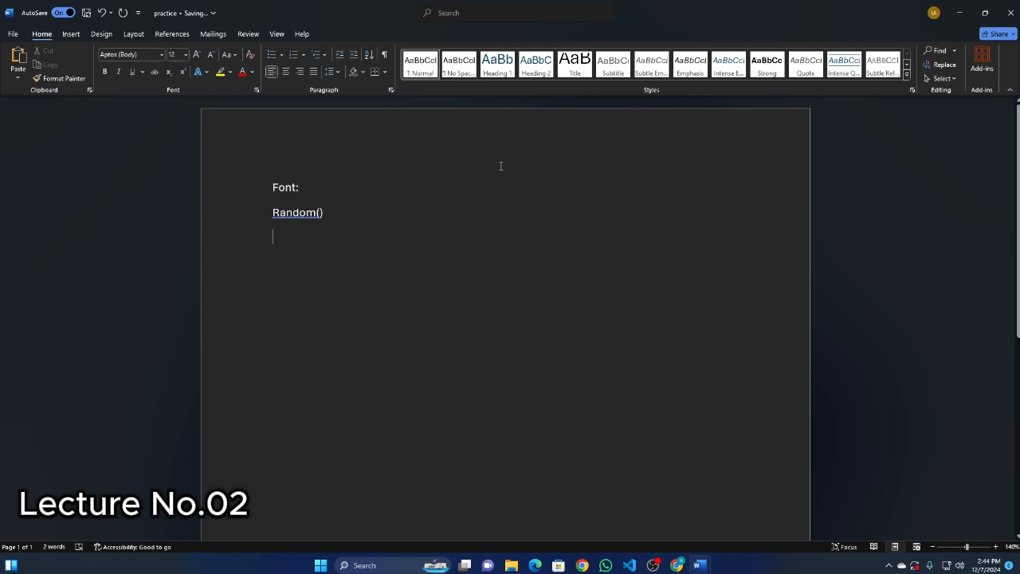
# Try replacing the line Random() below the heading with random(); on its own line.
pyautogui.moveTo(325, 213); pyautogui.dragTo(228, 216)
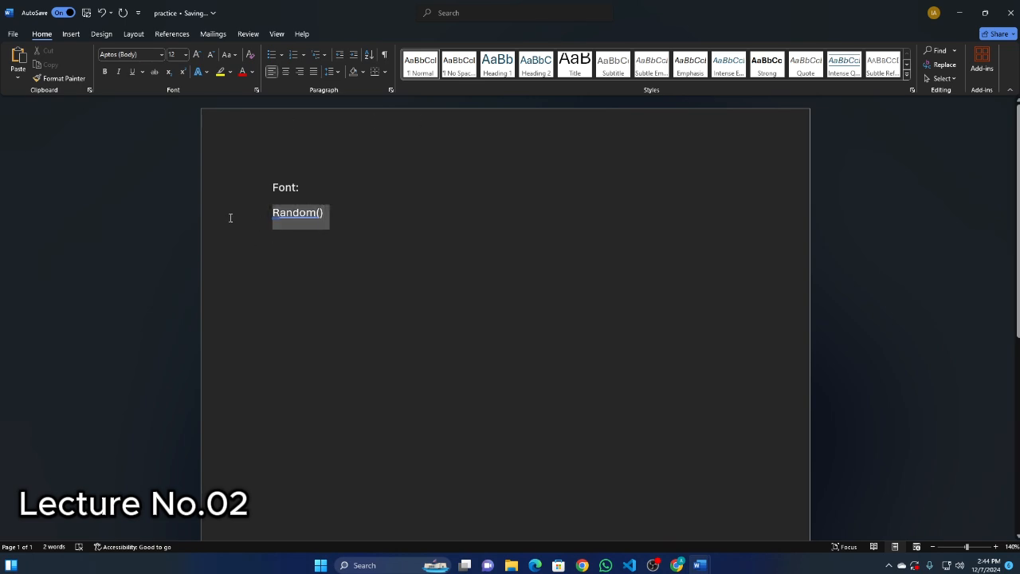
pyautogui.press('BackSpace')
pyautogui.write('ra')
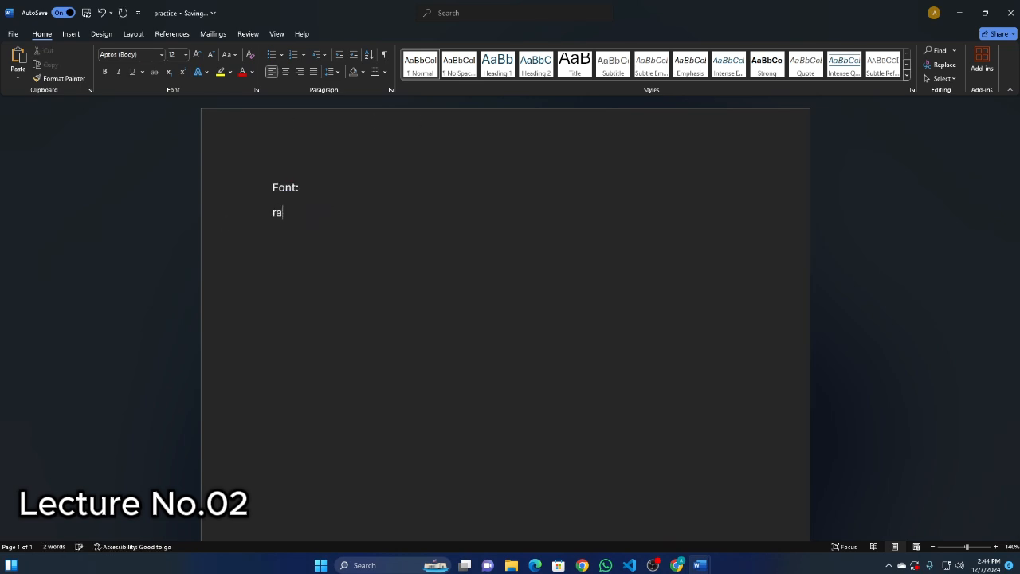
pyautogui.write('ndom();')
pyautogui.press('Return')
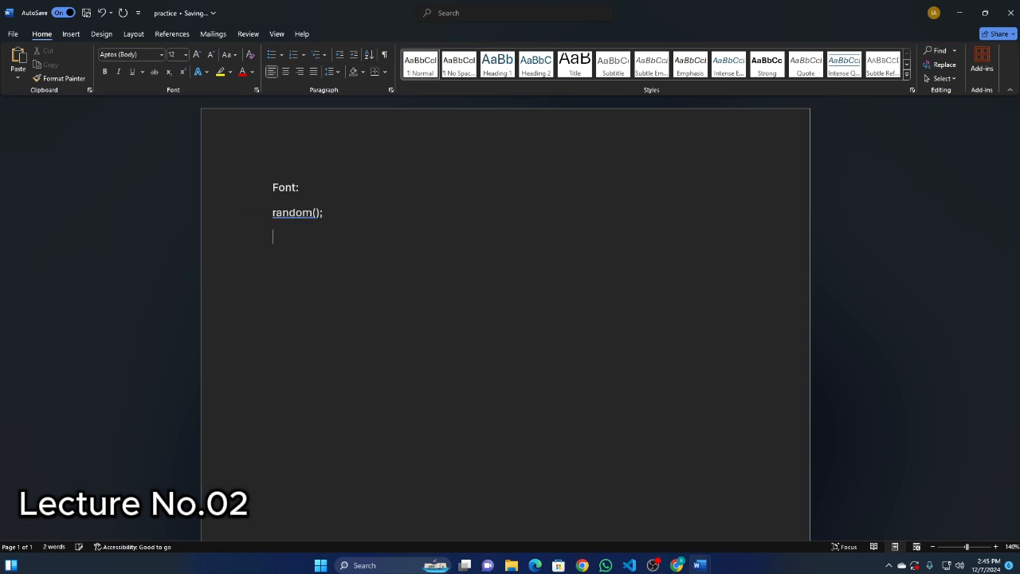
# Accept the grammar suggestion for random(); and delete that line below the Font: heading.
pyautogui.rightClick(297, 213)
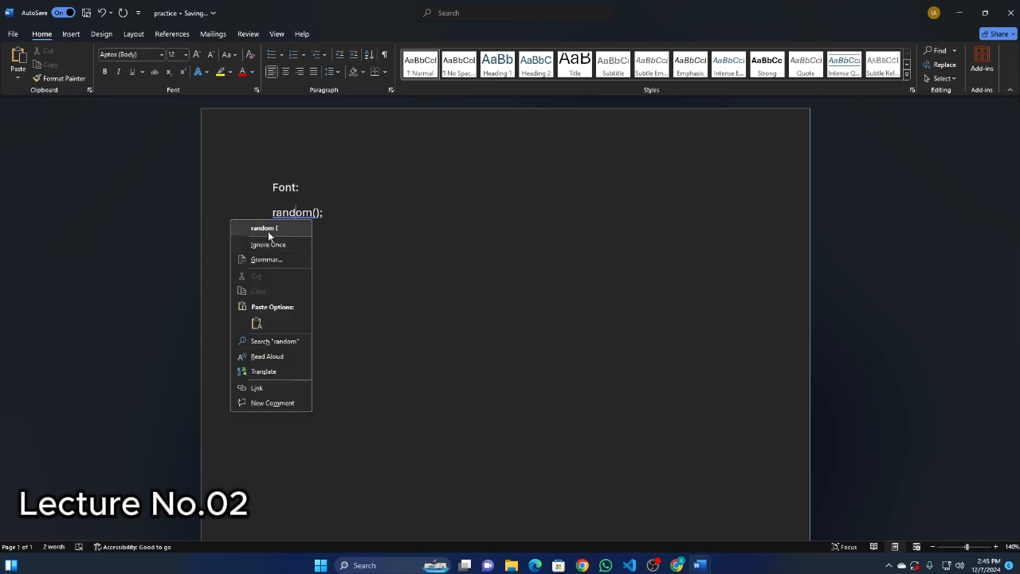
pyautogui.click(264, 228)
pyautogui.moveTo(337, 221); pyautogui.dragTo(234, 225)
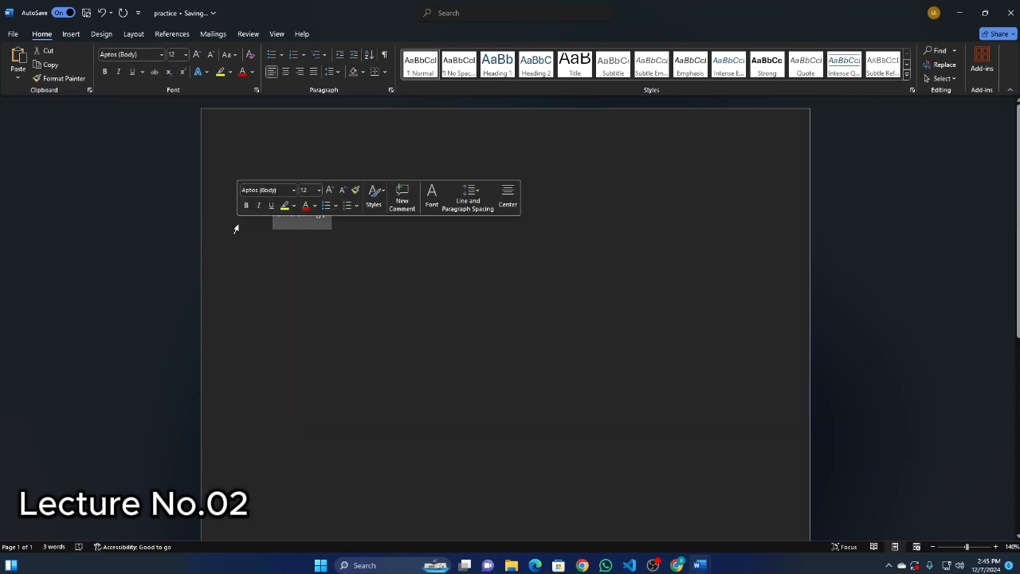
pyautogui.press('BackSpace')
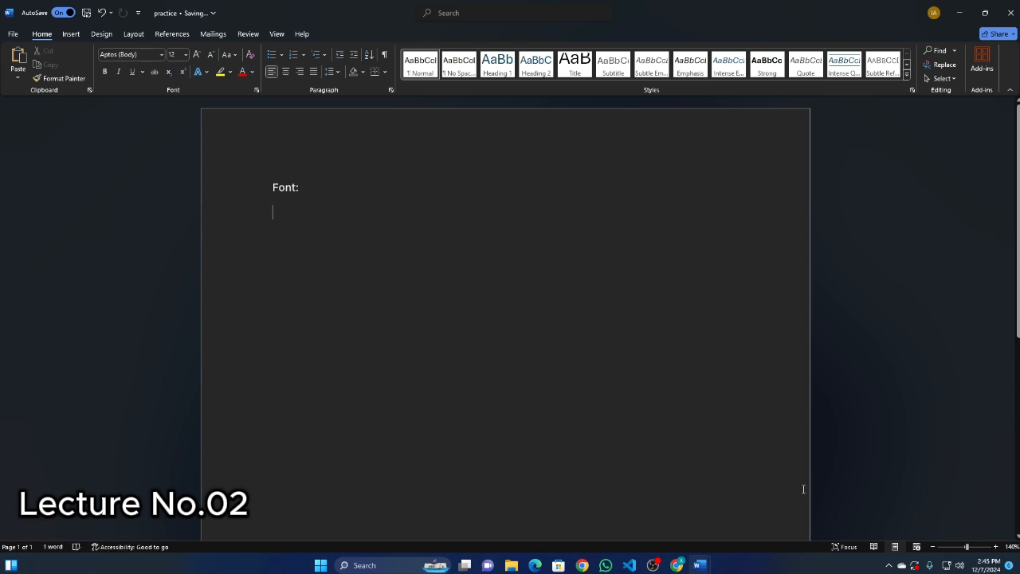
# Switch to Chrome, search for lorem ipsum in a new tab and open the lipsum.com site.
pyautogui.click(677, 566)
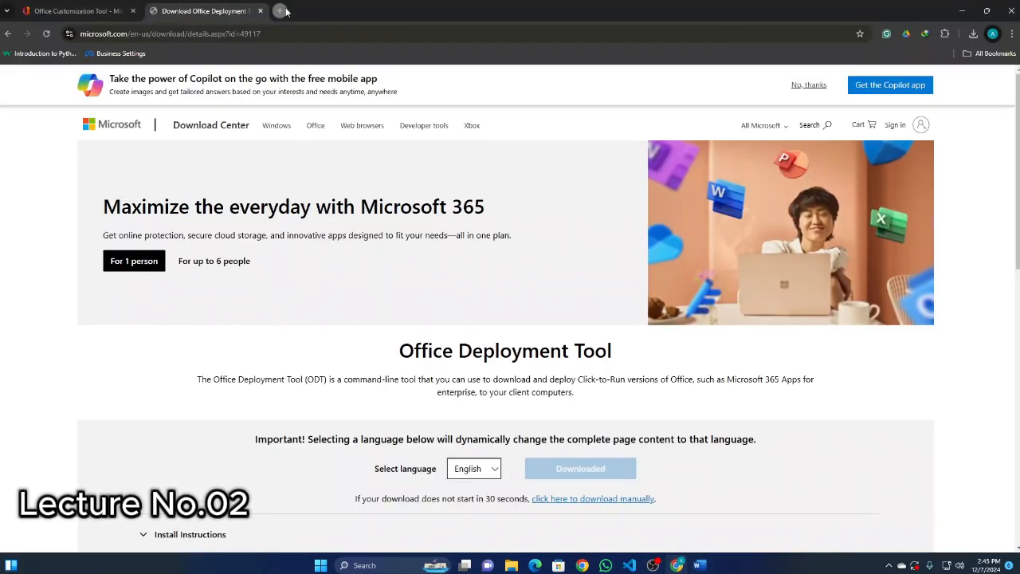
pyautogui.click(282, 10)
pyautogui.write('lore')
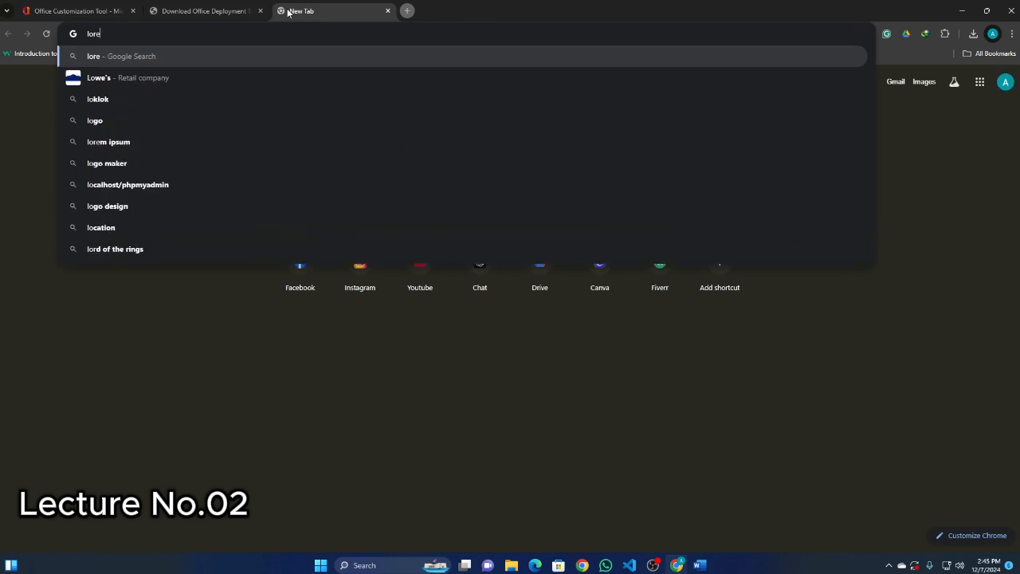
pyautogui.write('m')
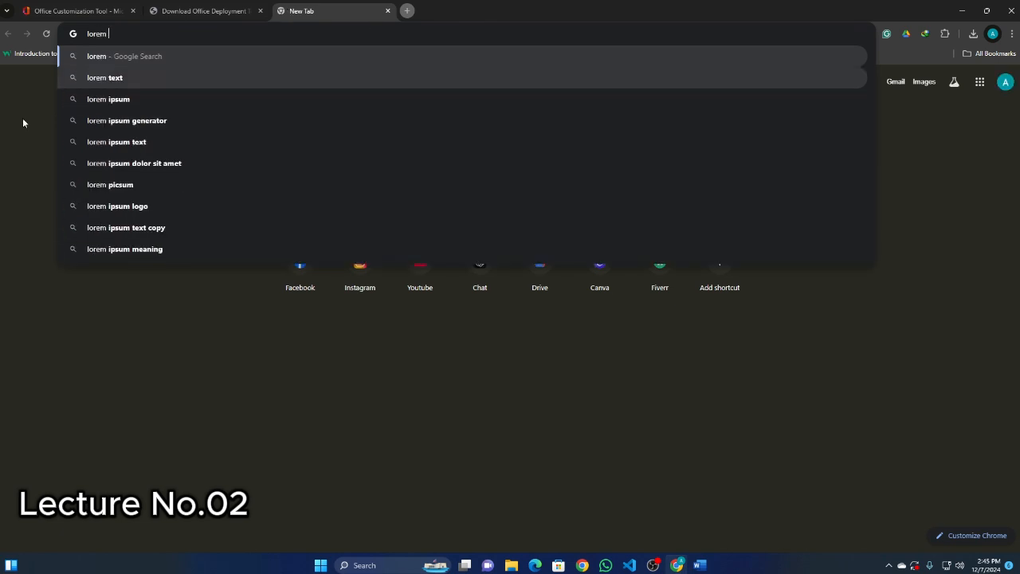
pyautogui.click(114, 99)
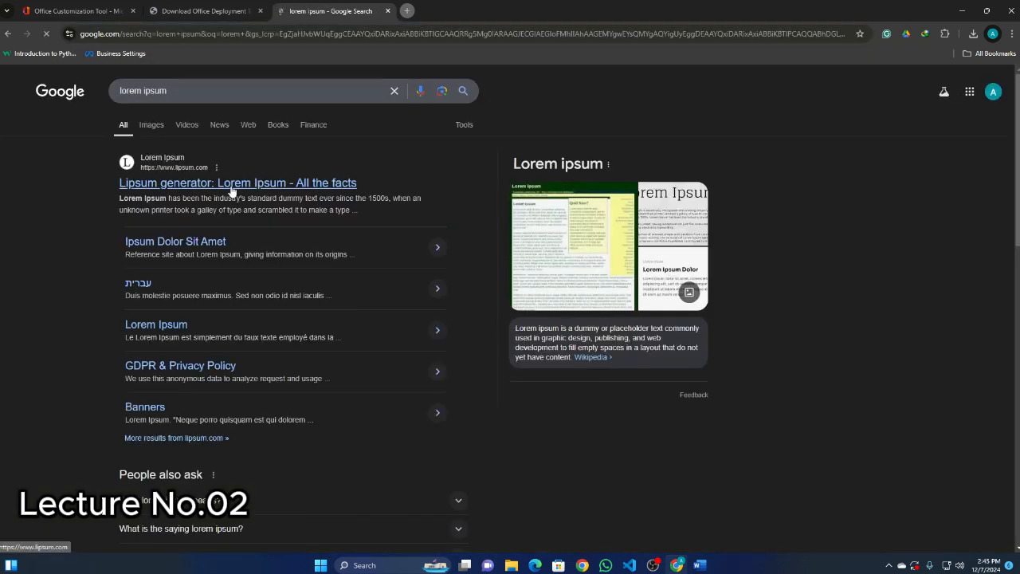
pyautogui.click(232, 185)
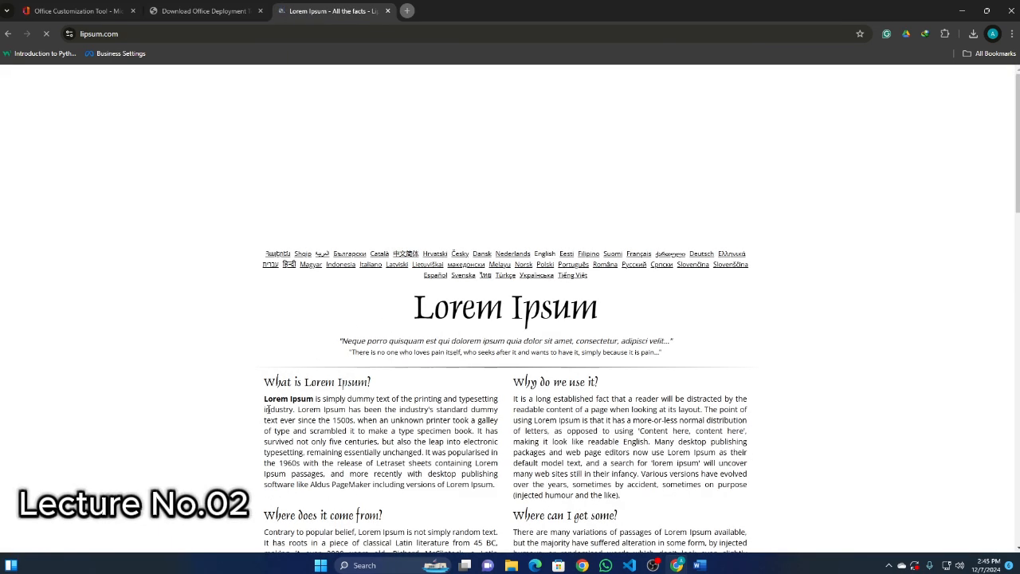
# Copy most of the What is Lorem Ipsum? paragraph and paste it below Font: in the practice document in Word.
pyautogui.moveTo(265, 409); pyautogui.dragTo(444, 484)
pyautogui.hotkey('ctrl', 'c')
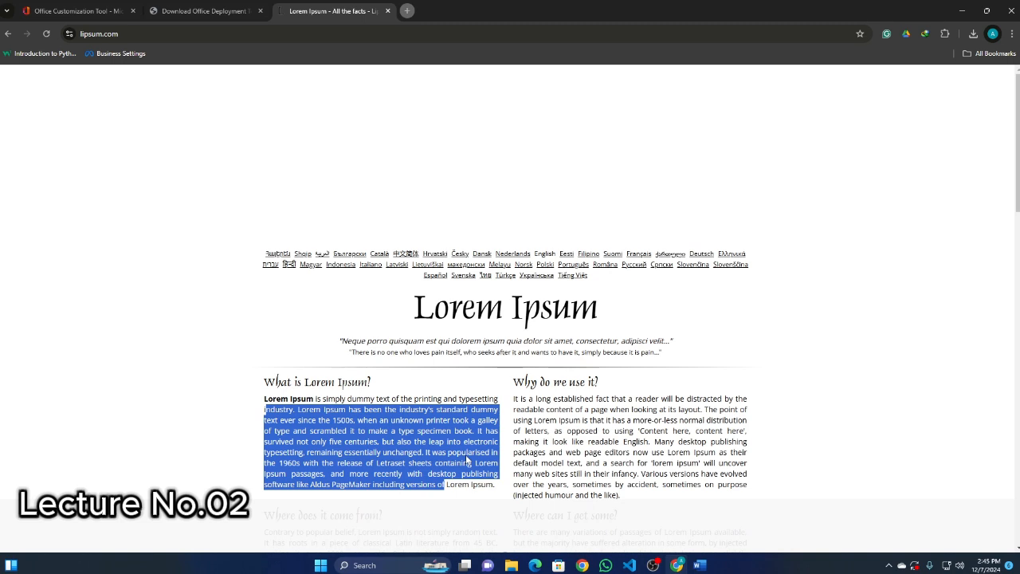
pyautogui.click(700, 565)
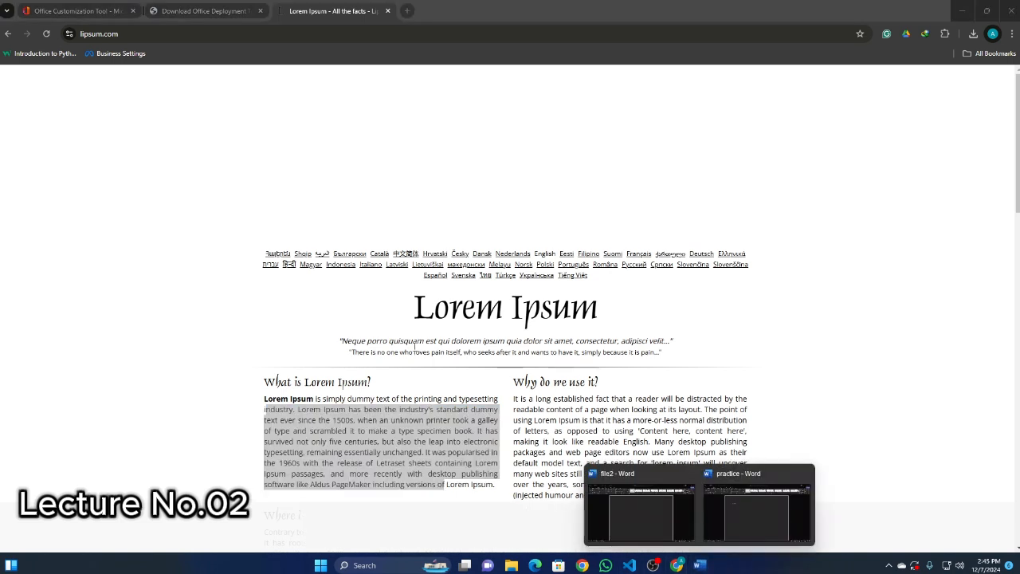
pyautogui.click(745, 533)
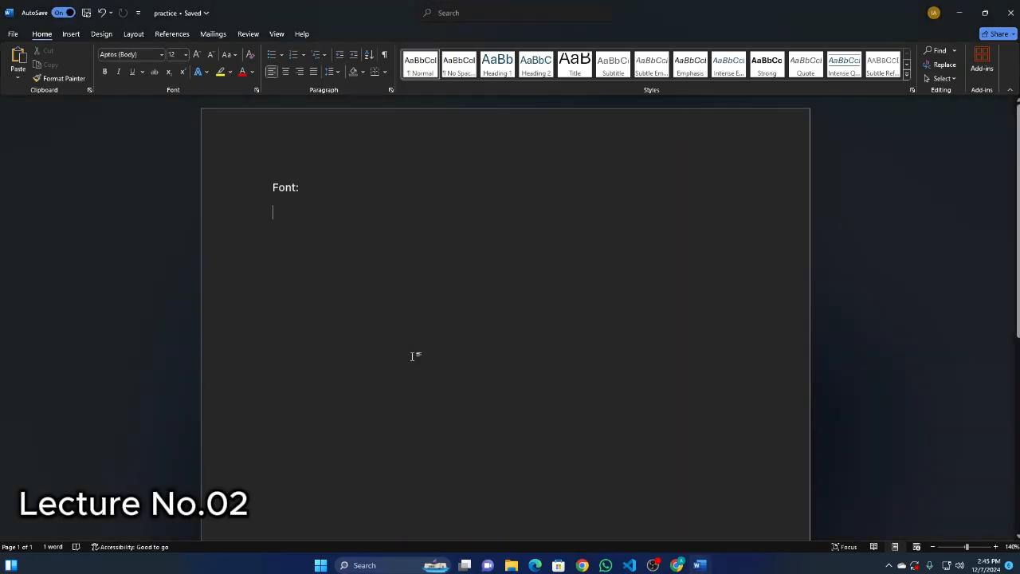
pyautogui.hotkey('ctrl', 'v')
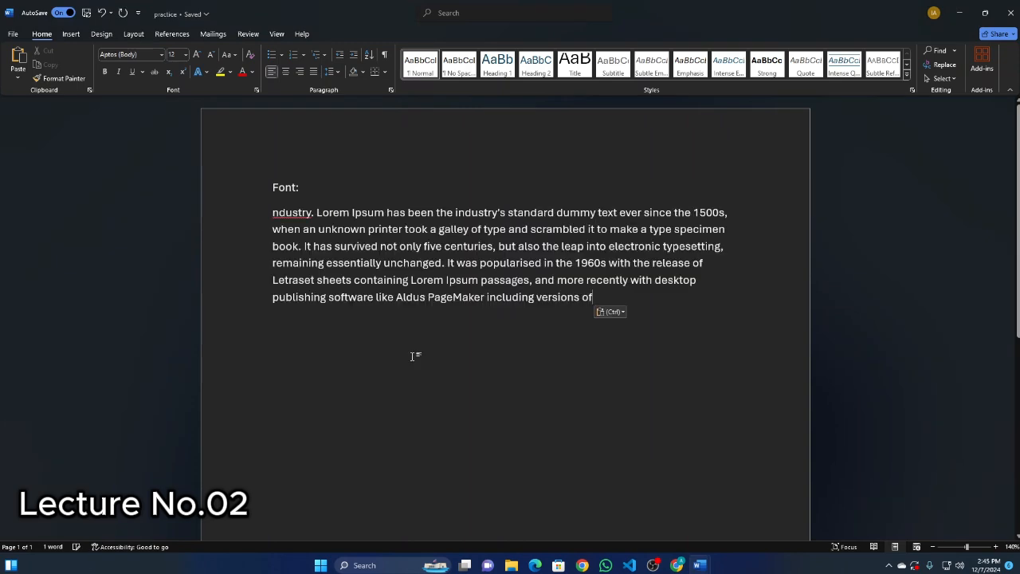
# Correct the spelling of popularised to popularized and ndustry to industry in the pasted paragraph.
pyautogui.rightClick(510, 262)
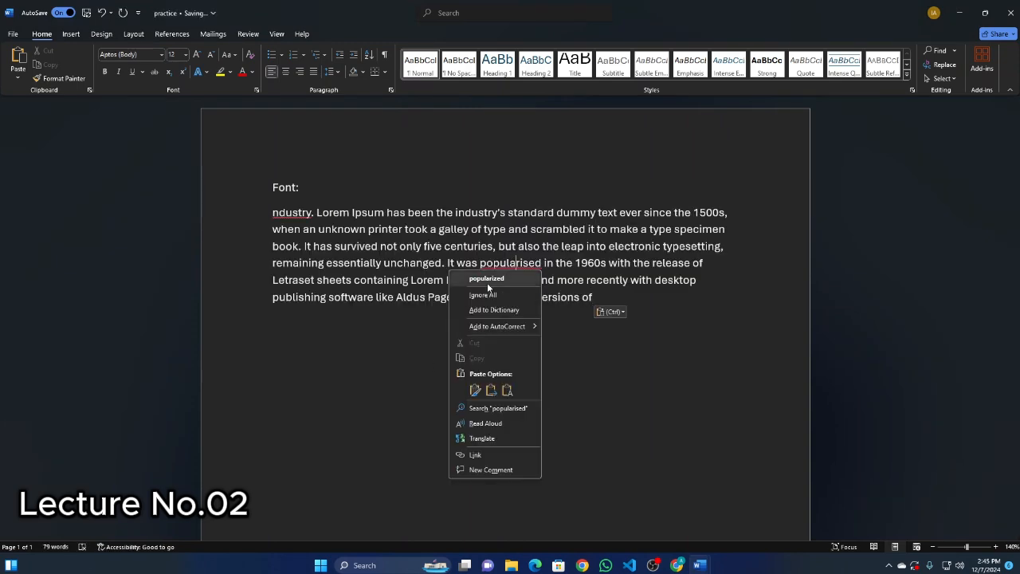
pyautogui.click(488, 274)
pyautogui.rightClick(301, 214)
pyautogui.click(275, 229)
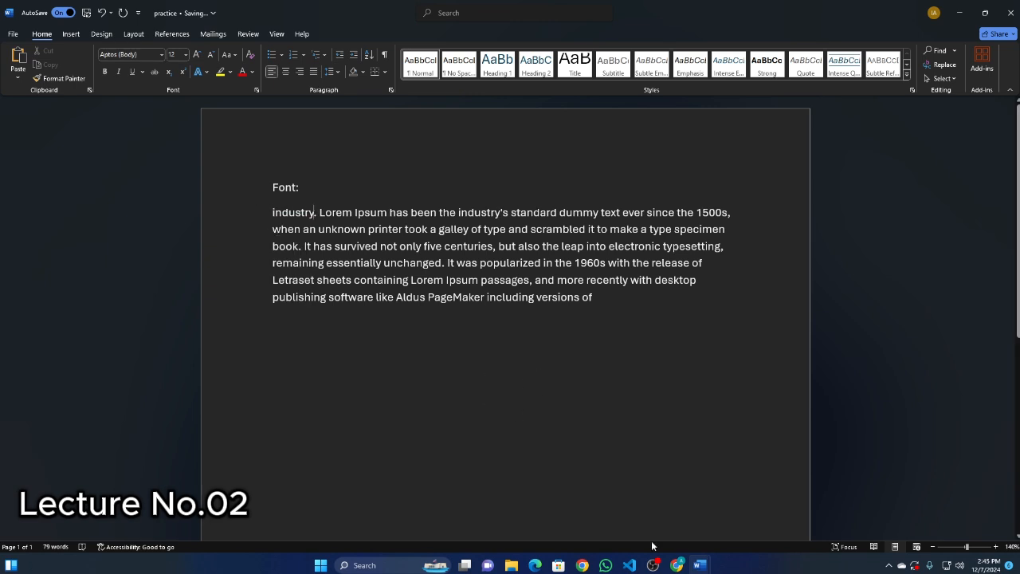
pyautogui.click(761, 510)
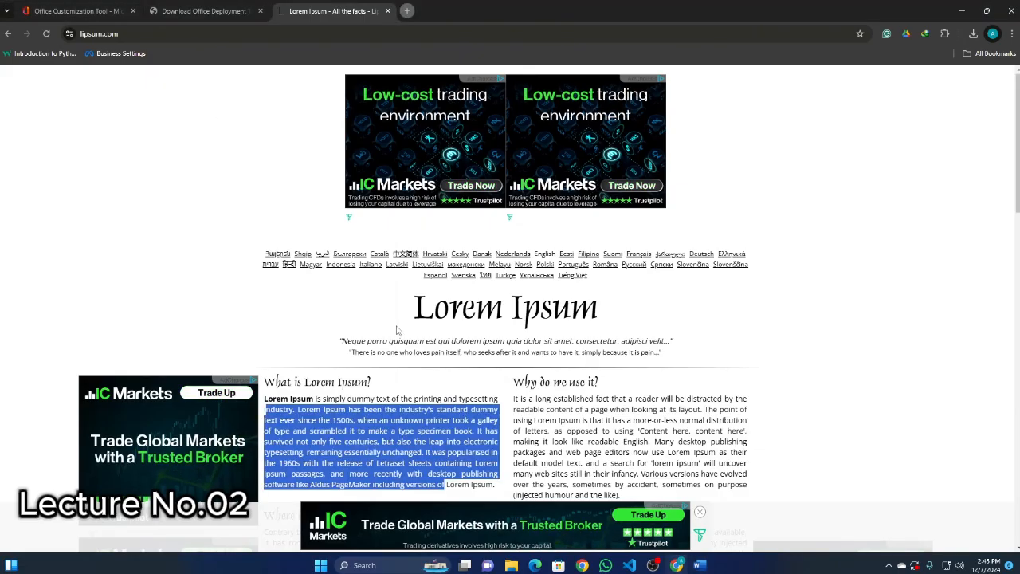
pyautogui.click(700, 565)
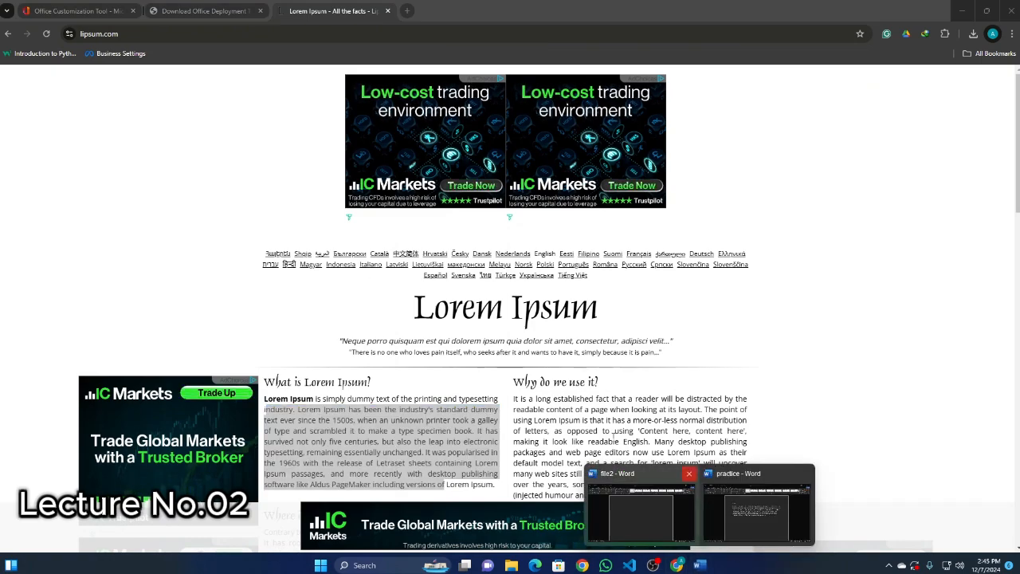
pyautogui.click(758, 514)
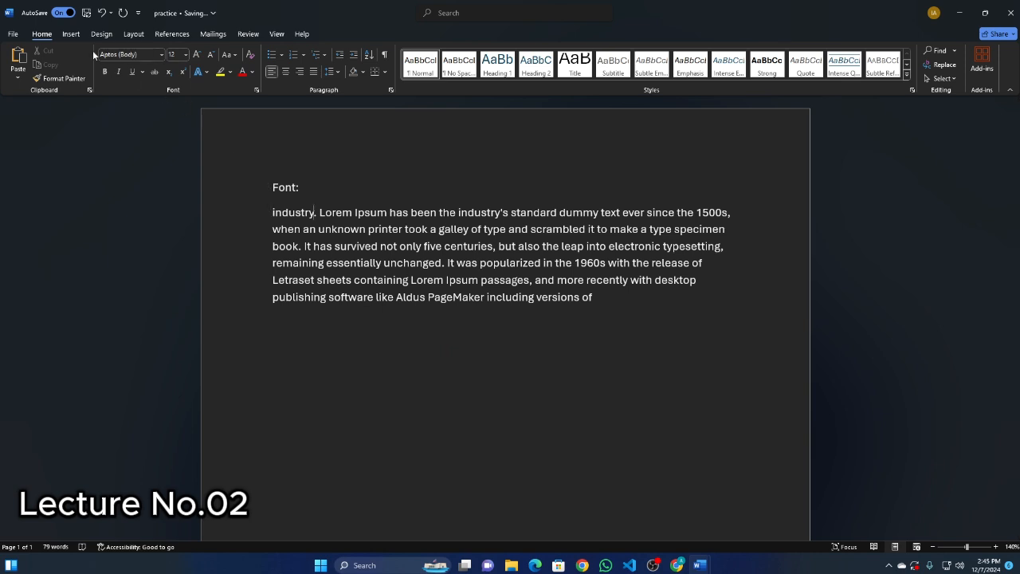
# Try the Arial Narrow font with bold and underline at the text cursor without selecting the paragraph.
pyautogui.click(161, 55)
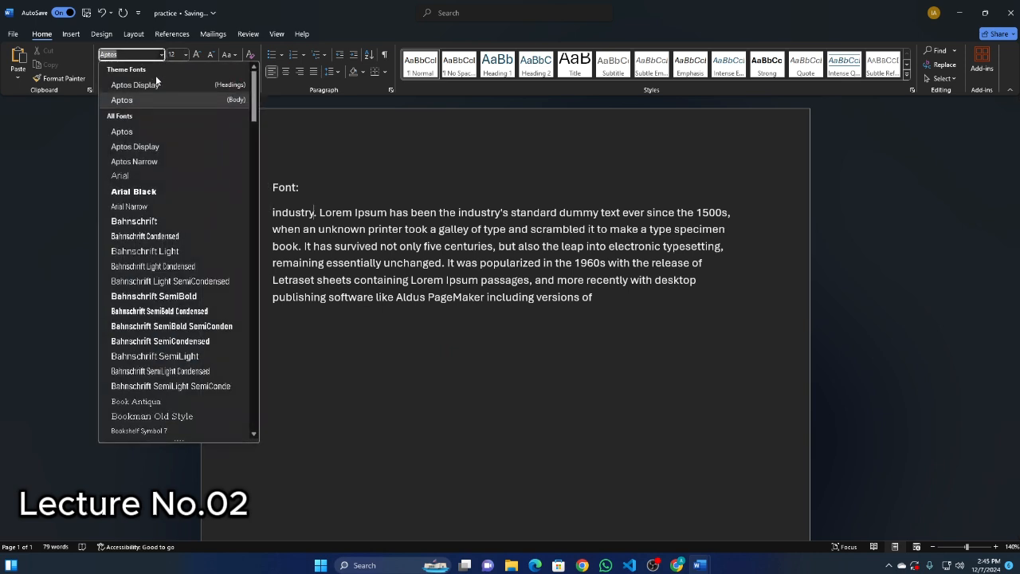
pyautogui.click(155, 208)
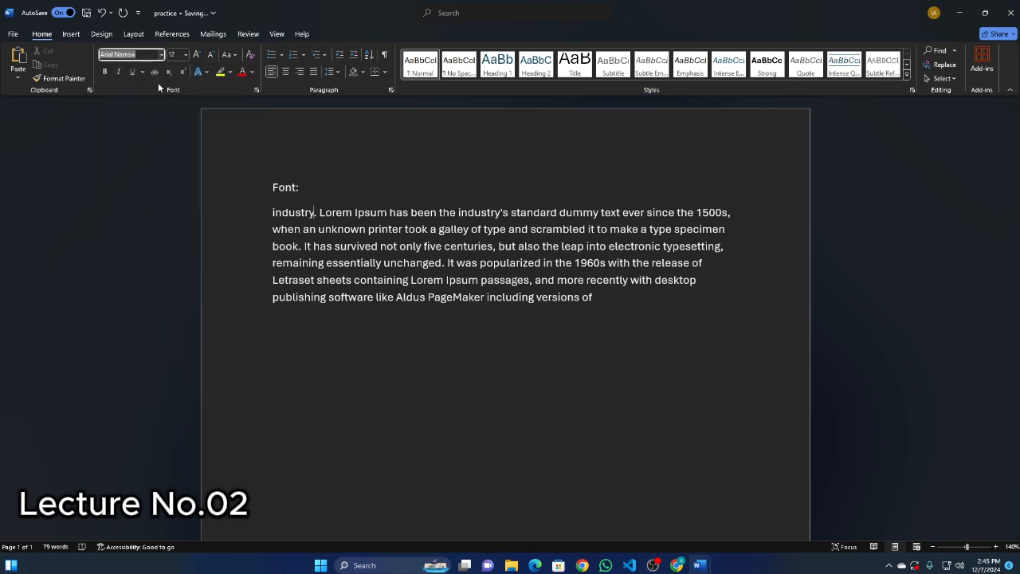
pyautogui.click(135, 74)
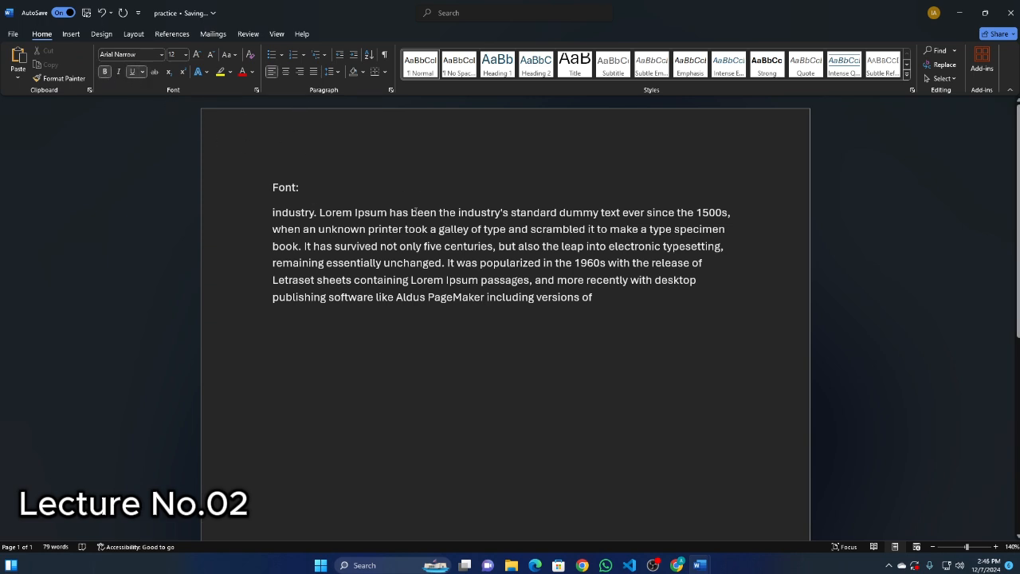
pyautogui.click(259, 217)
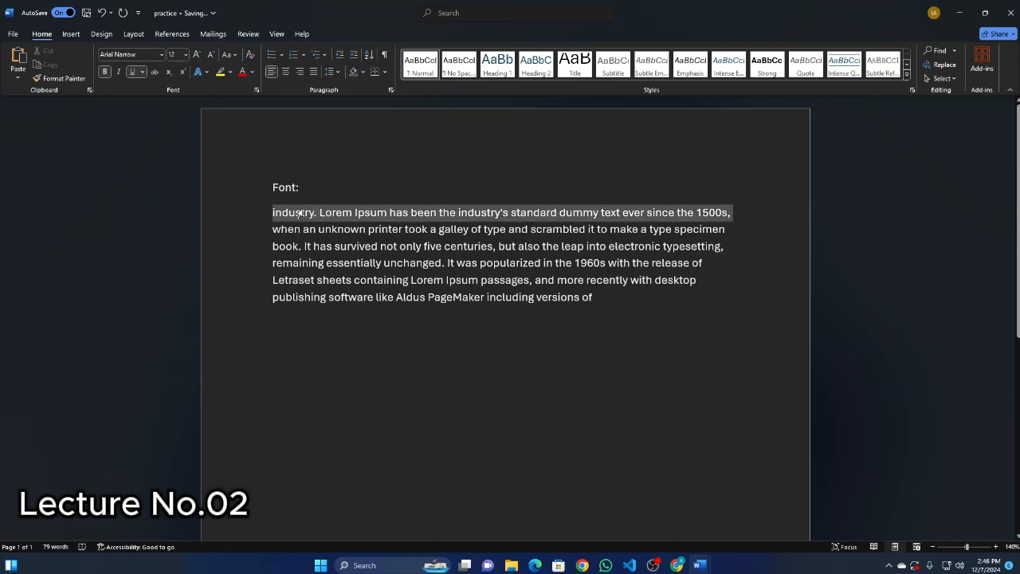
pyautogui.click(400, 249)
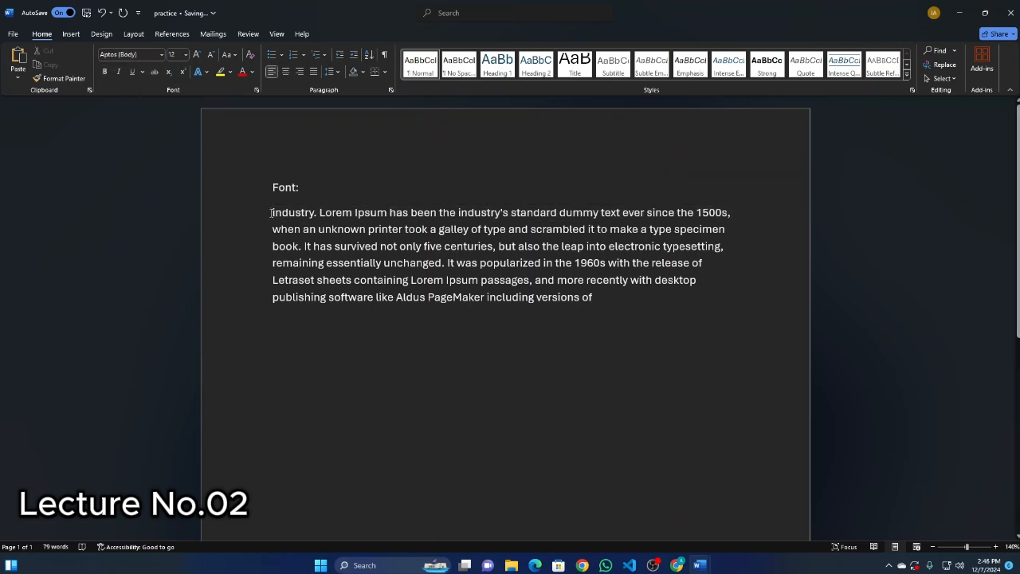
# Select the whole pasted paragraph and preview fonts from the font list on it, such as Arial Black and Bahnschrift.
pyautogui.moveTo(271, 212); pyautogui.dragTo(622, 298)
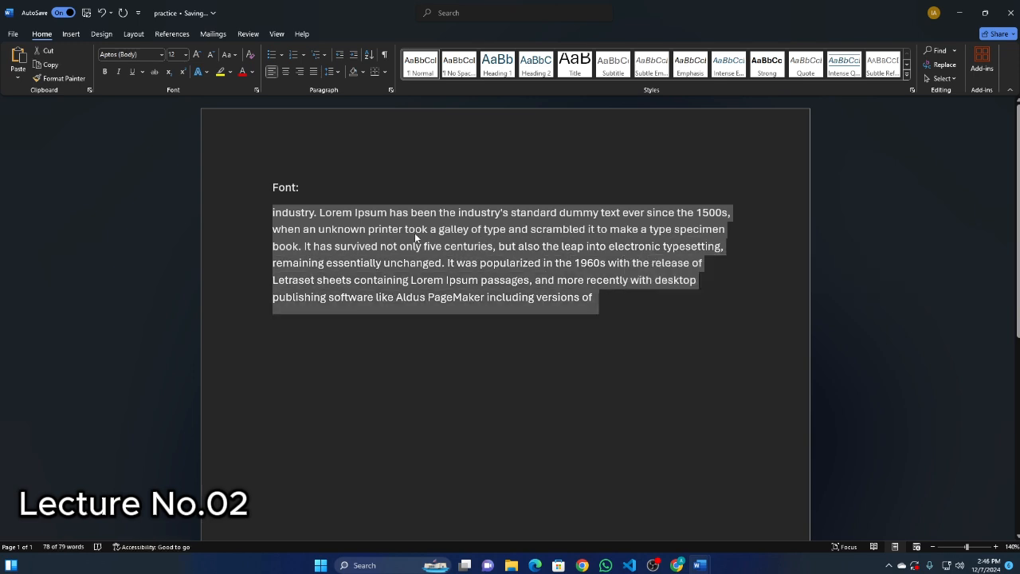
pyautogui.click(162, 54)
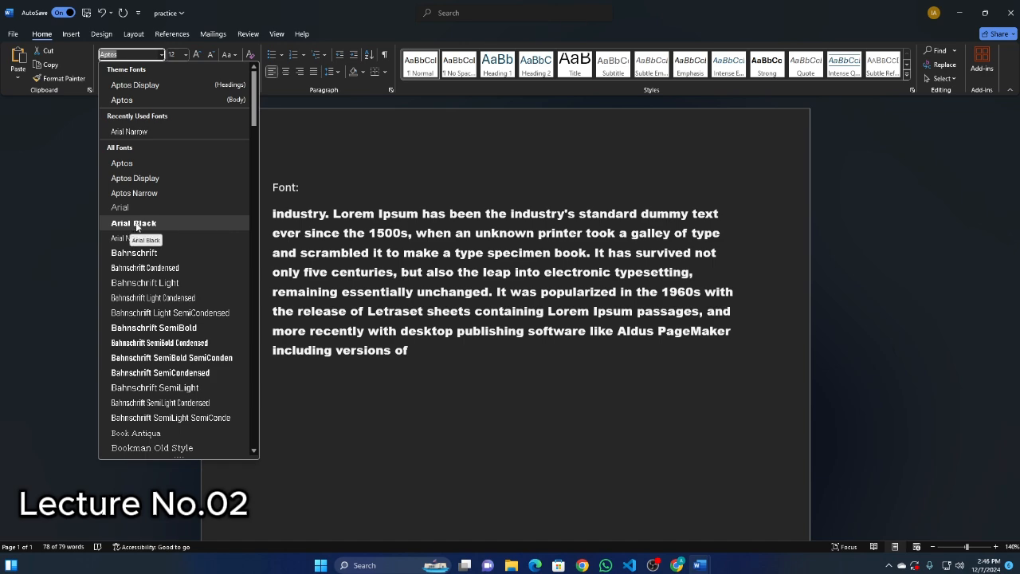
pyautogui.scroll(-1, 157, 209)
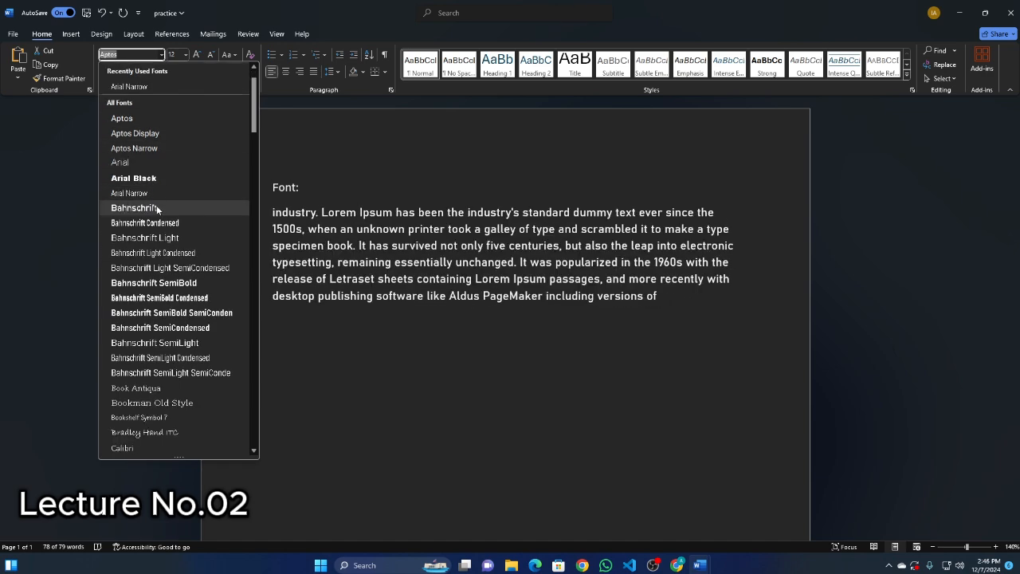
pyautogui.scroll(-10, 157, 209)
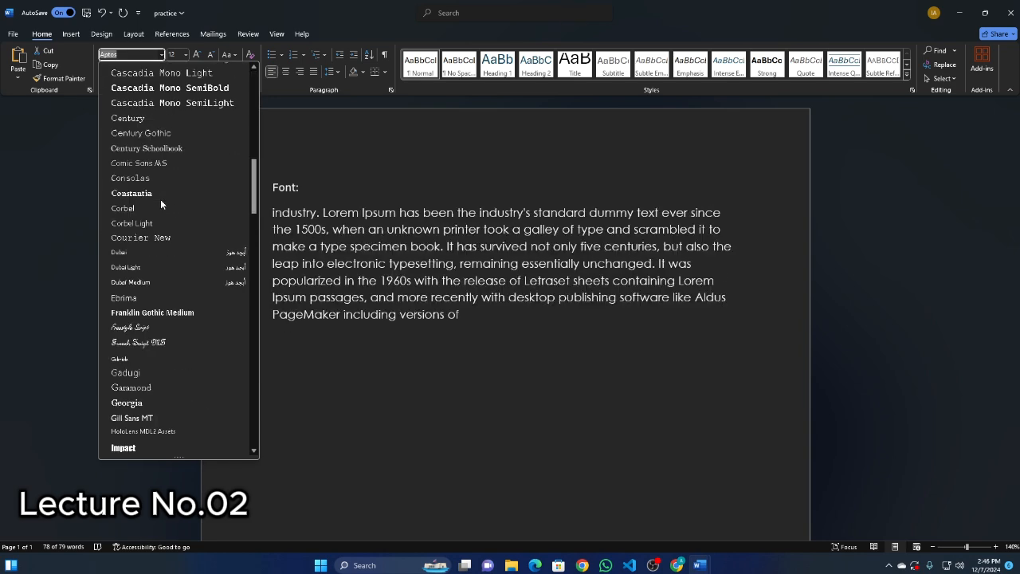
pyautogui.scroll(10, 160, 205)
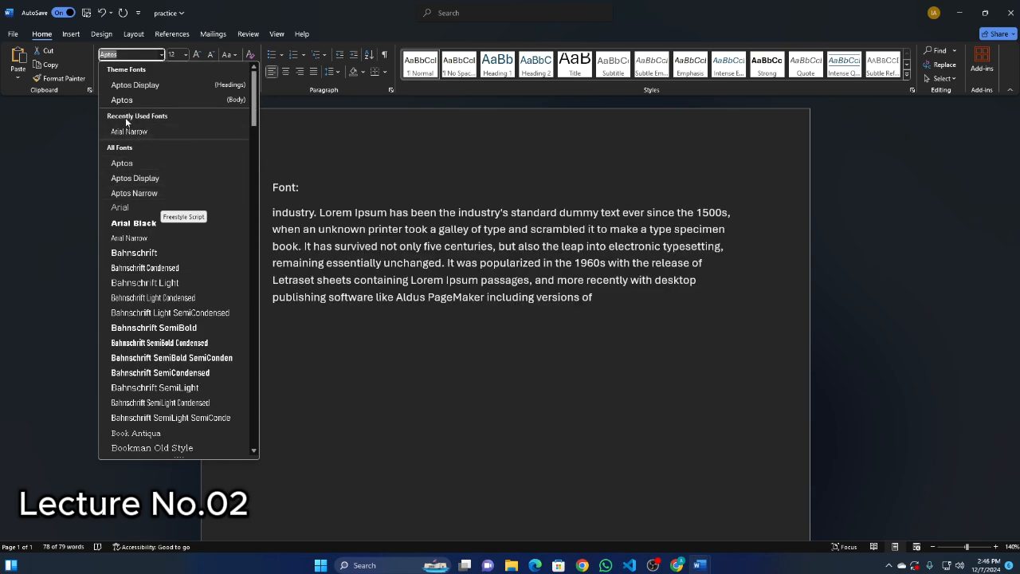
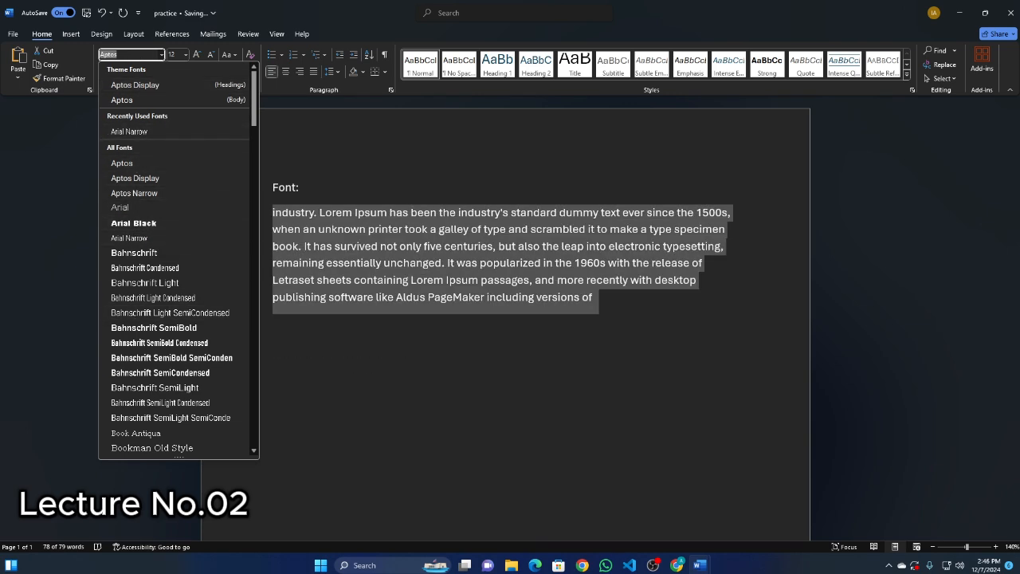
# Apply the Arial Narrow font to the selected paragraph and follow it with Arial Black.
pyautogui.press('BackSpace')
pyautogui.write('Arial Narrow')
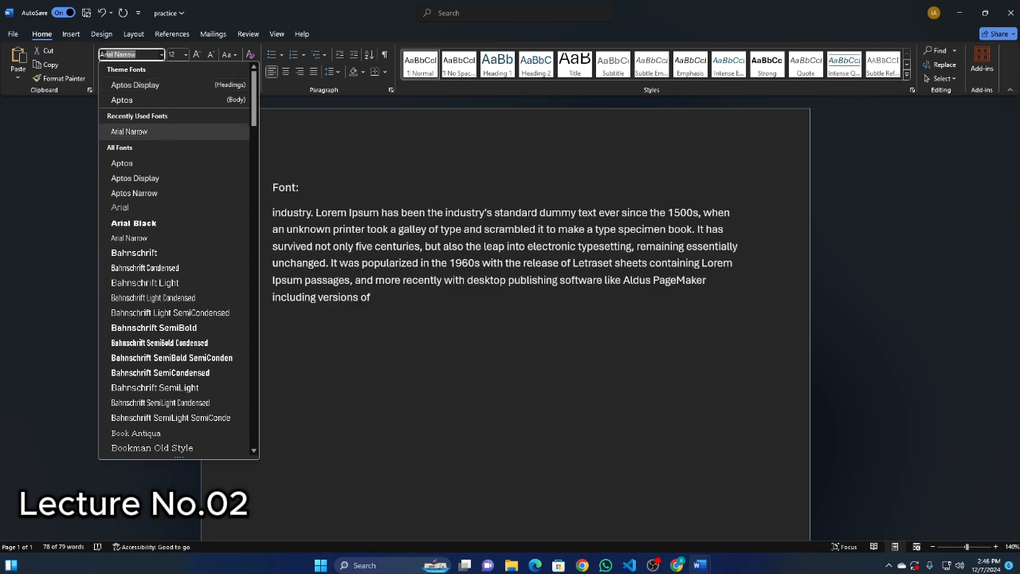
pyautogui.click(136, 132)
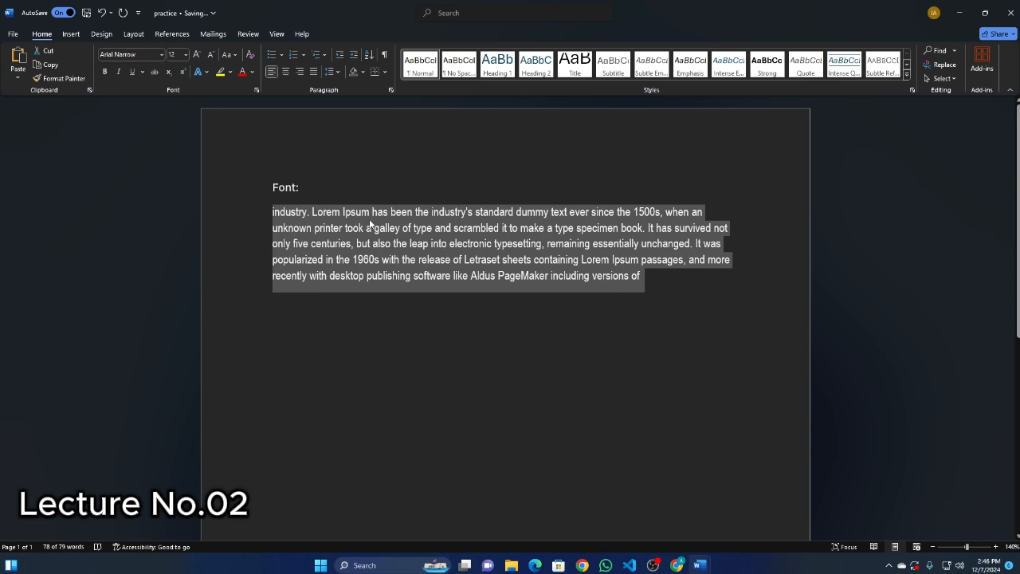
pyautogui.click(164, 54)
pyautogui.click(149, 229)
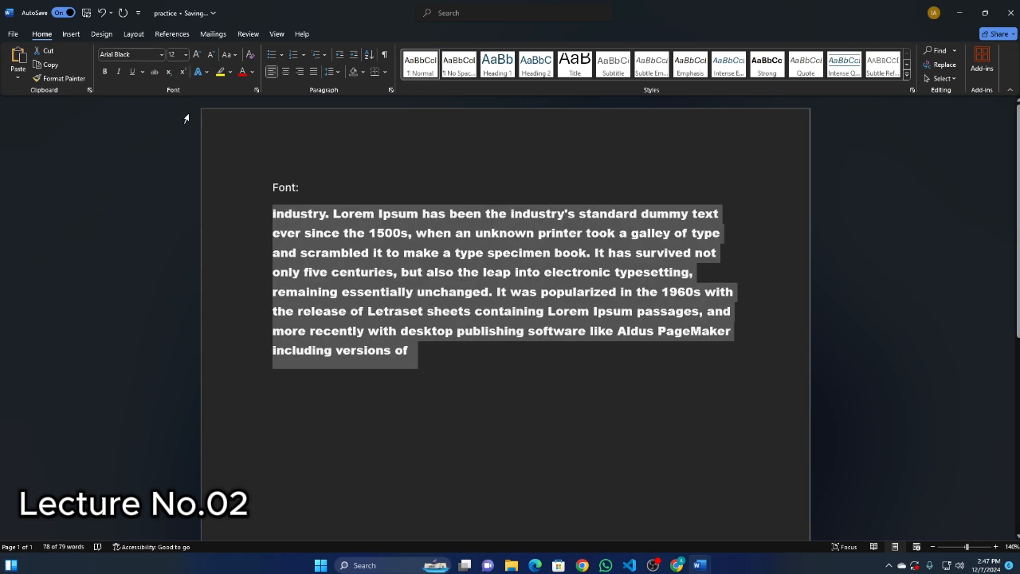
# Format the selected paragraph below Font: as bold, italic and underlined, and clear the selection.
pyautogui.click(105, 72)
pyautogui.click(119, 72)
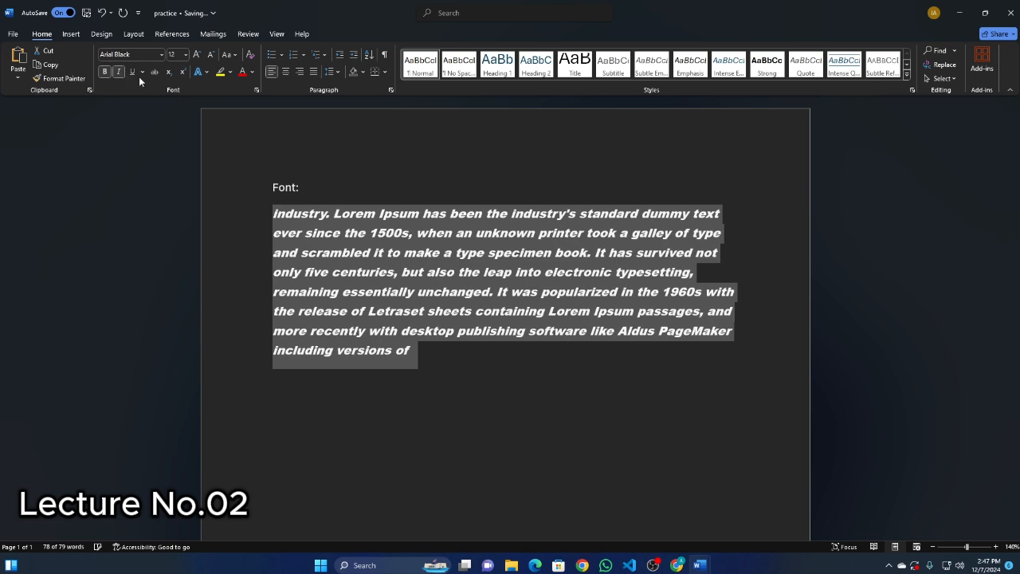
pyautogui.click(132, 72)
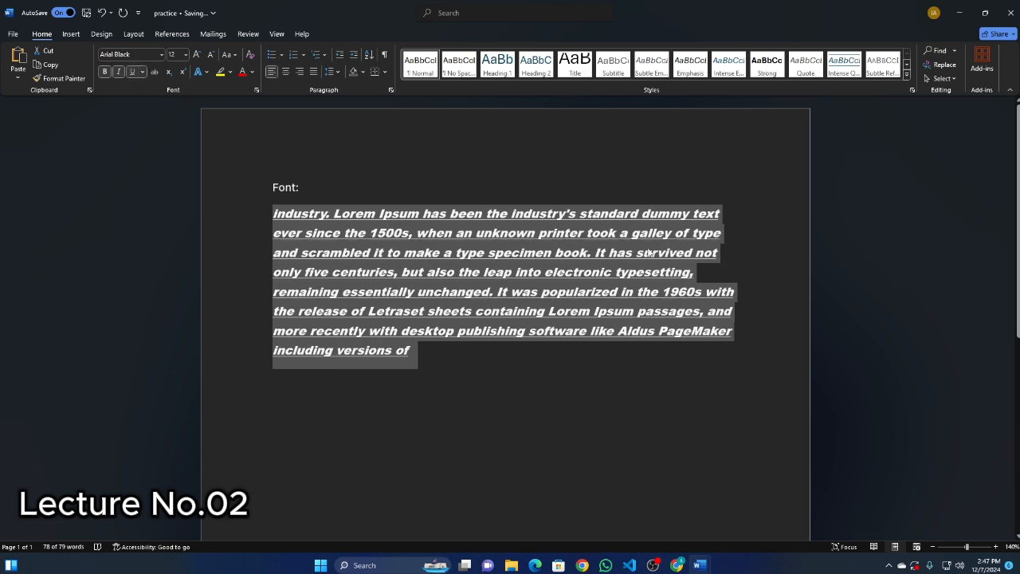
pyautogui.click(550, 409)
# Reselect the whole formatted paragraph and switch its bold formatting off and on again.
pyautogui.moveTo(268, 210); pyautogui.dragTo(435, 353)
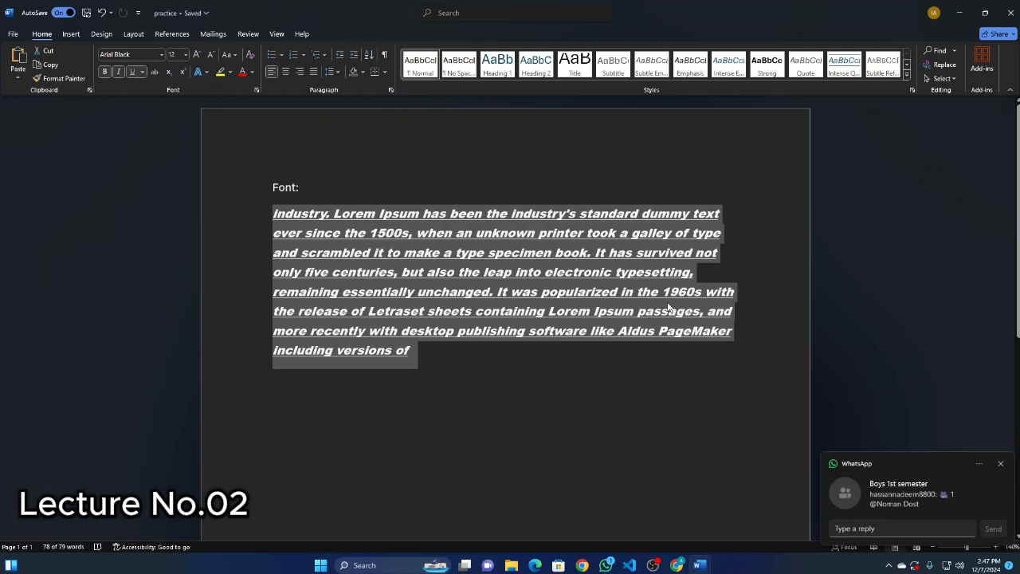
pyautogui.rightClick(531, 251)
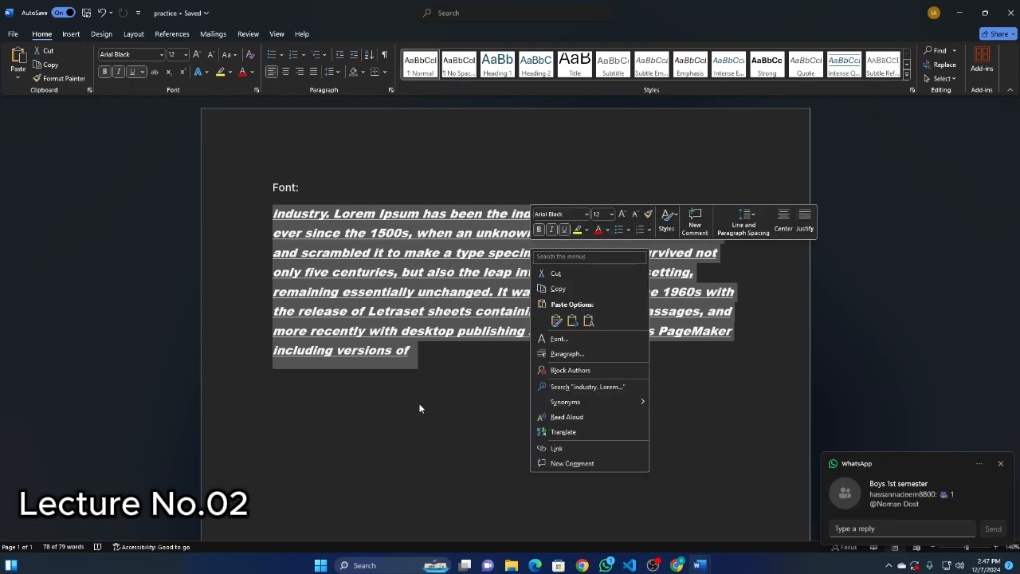
pyautogui.click(408, 369)
pyautogui.moveTo(451, 371); pyautogui.dragTo(257, 209)
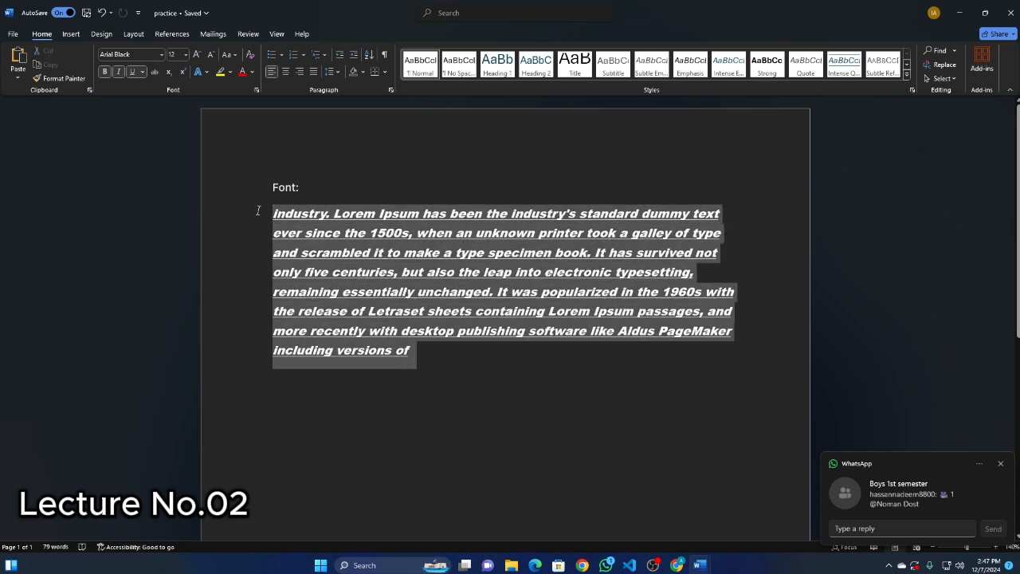
pyautogui.hotkey('ctrl', 'b')
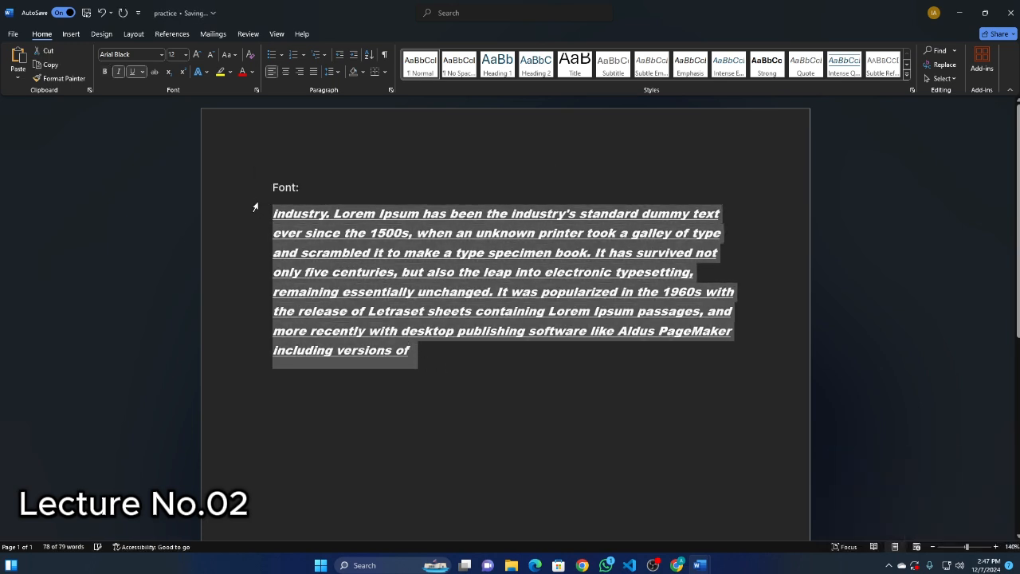
pyautogui.hotkey('ctrl', 'b')
# Change the selected paragraph's font to Aptos.
pyautogui.click(159, 54)
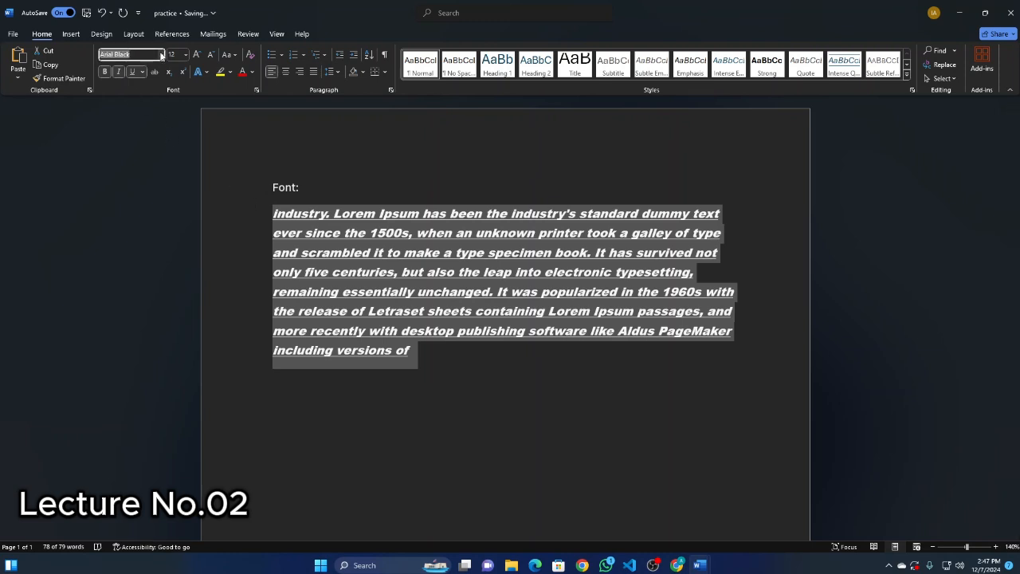
pyautogui.click(161, 54)
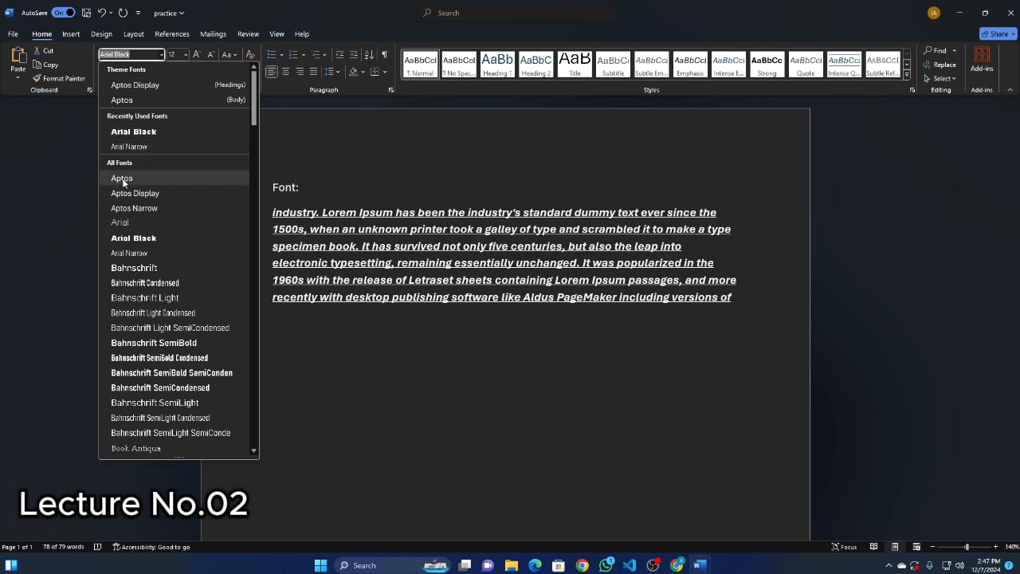
pyautogui.click(123, 180)
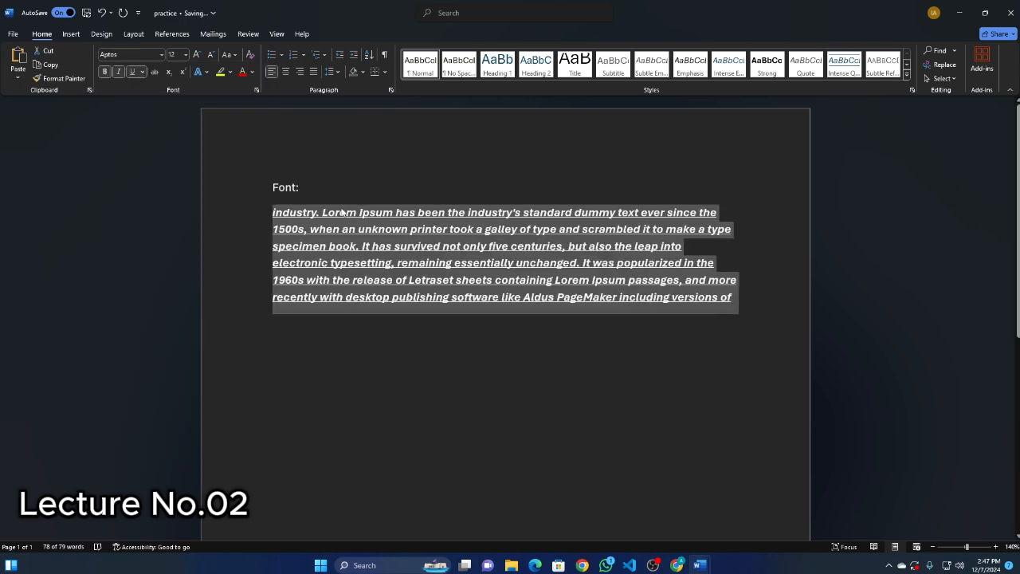
# Toggle bold off and on for the Aptos paragraph, and undo the stray letter i that replaces the selected text.
pyautogui.hotkey('ctrl', 'b')
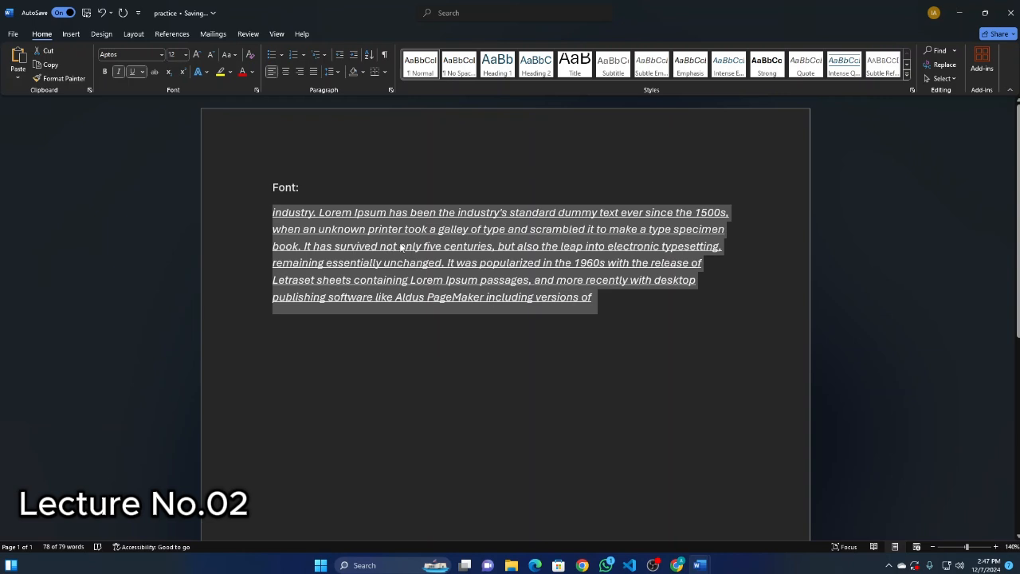
pyautogui.hotkey('ctrl', 'b')
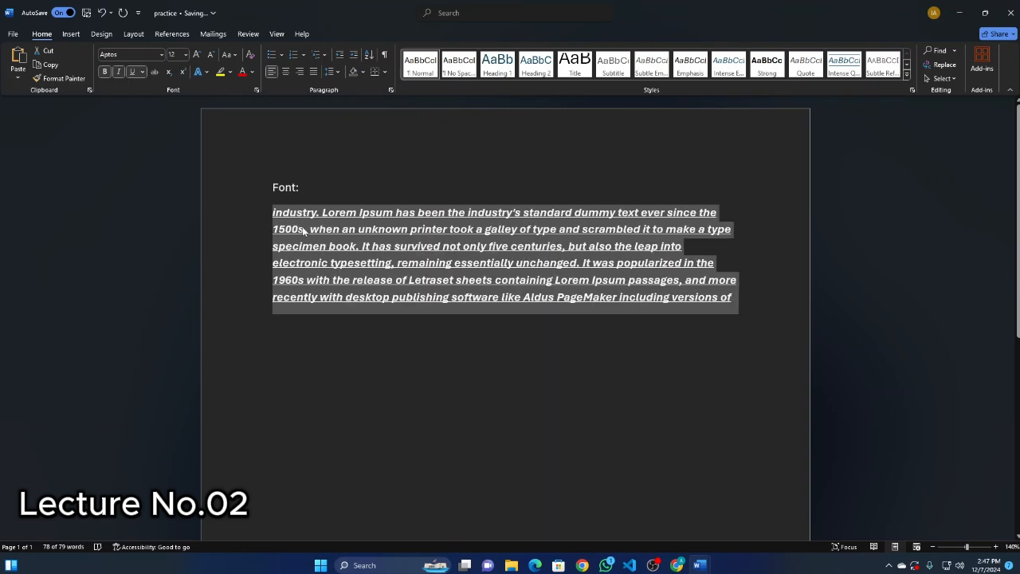
pyautogui.write('i')
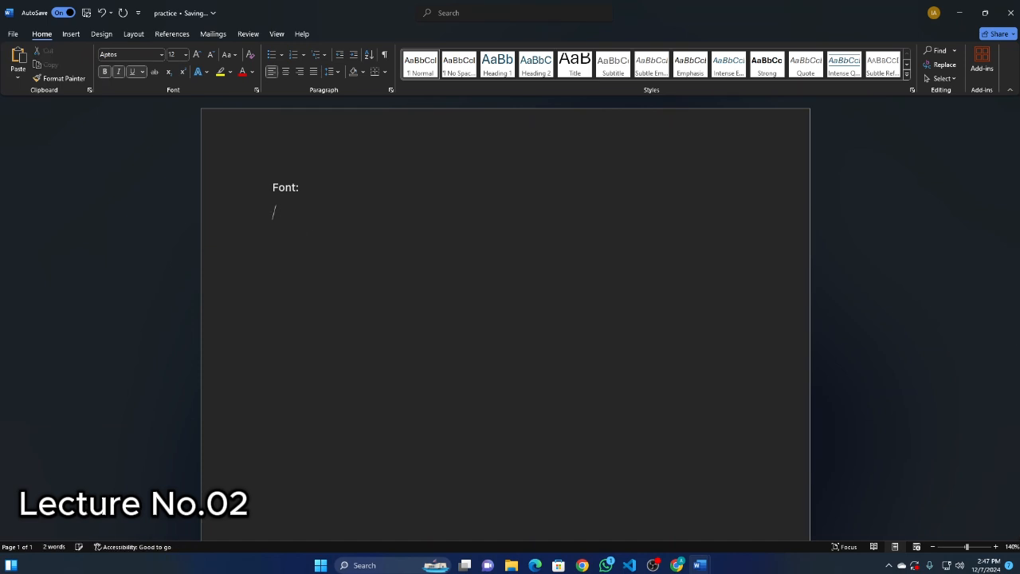
pyautogui.hotkey('ctrl', 'z')
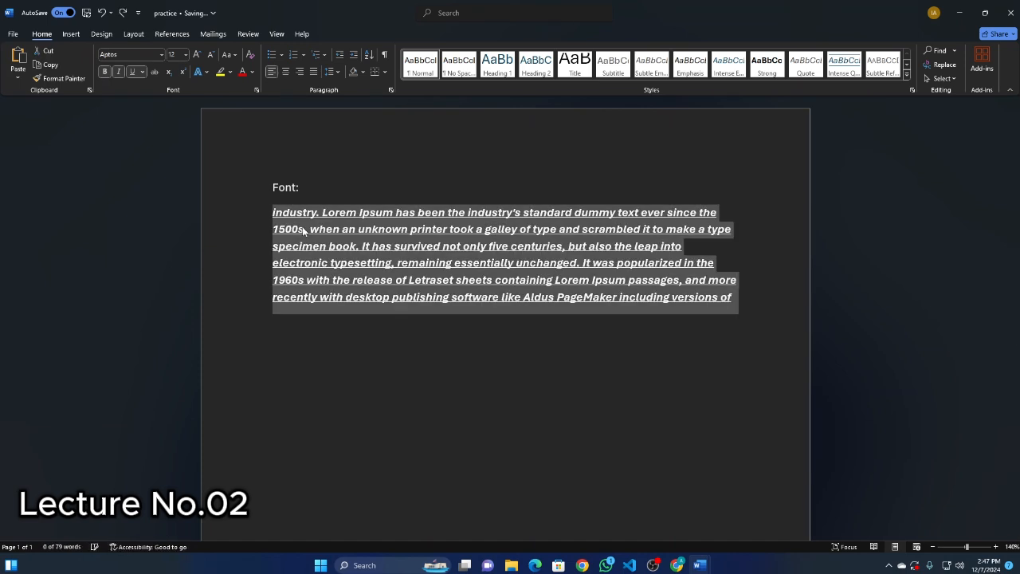
# Remove the bold, italic and underline formatting from the selected paragraph and deselect it.
pyautogui.click(120, 73)
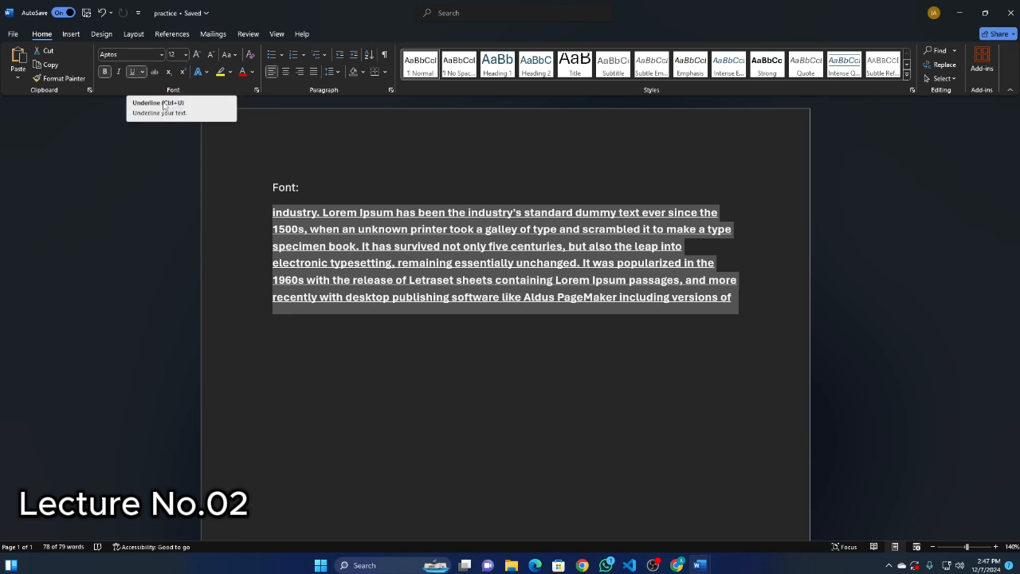
pyautogui.click(104, 72)
pyautogui.click(118, 72)
pyautogui.click(133, 71)
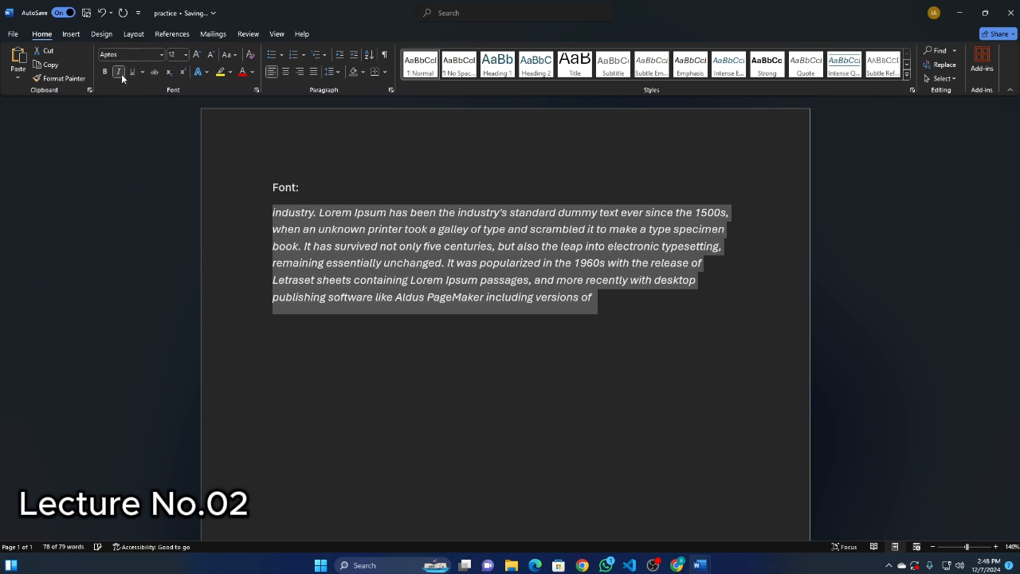
pyautogui.click(120, 74)
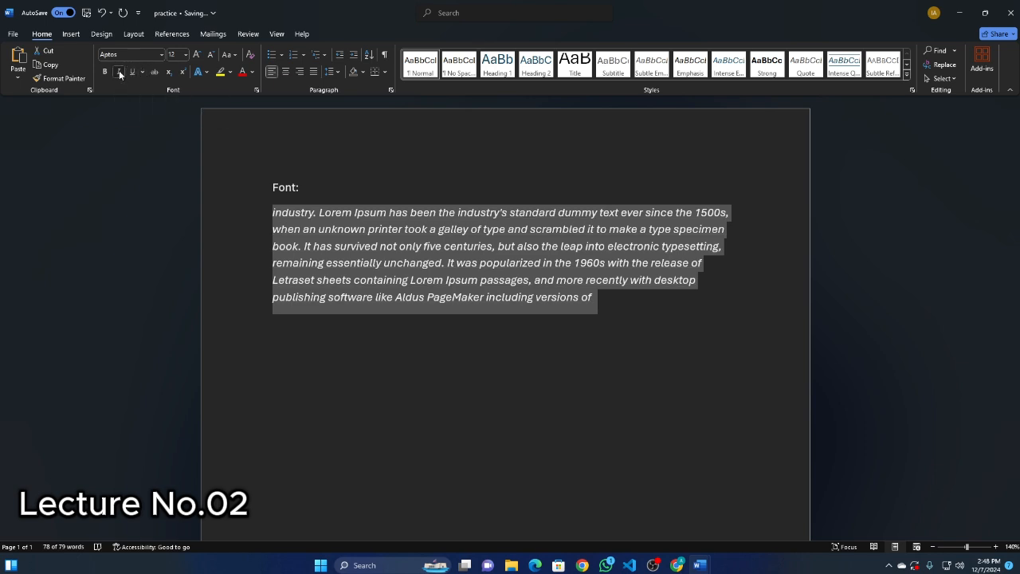
pyautogui.click(376, 325)
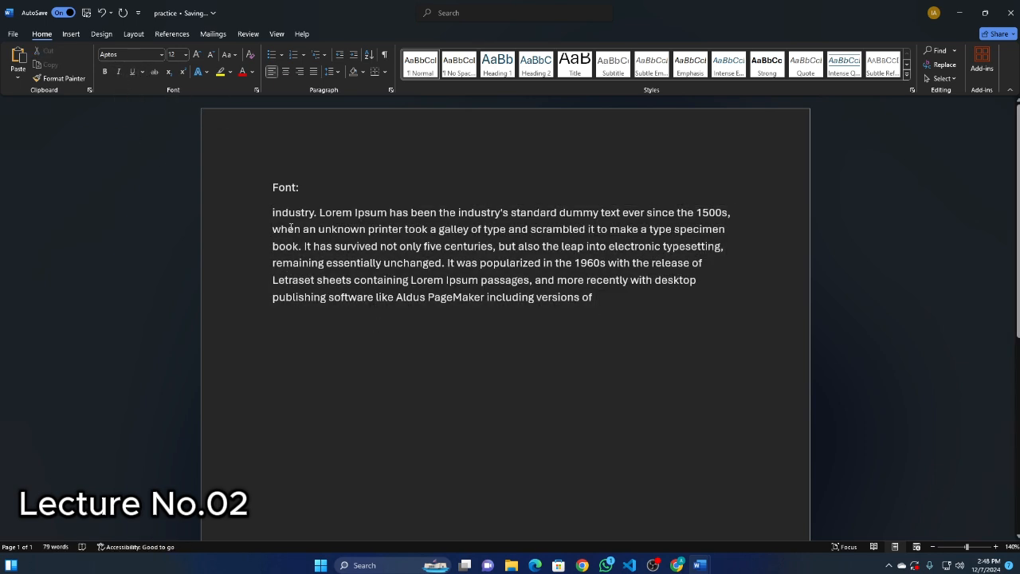
# Select the whole paragraph again and enlarge its font size stepwise past 14 and 16 to at least 20.
pyautogui.moveTo(271, 209); pyautogui.dragTo(594, 300)
pyautogui.click(576, 316)
pyautogui.moveTo(271, 212); pyautogui.dragTo(597, 299)
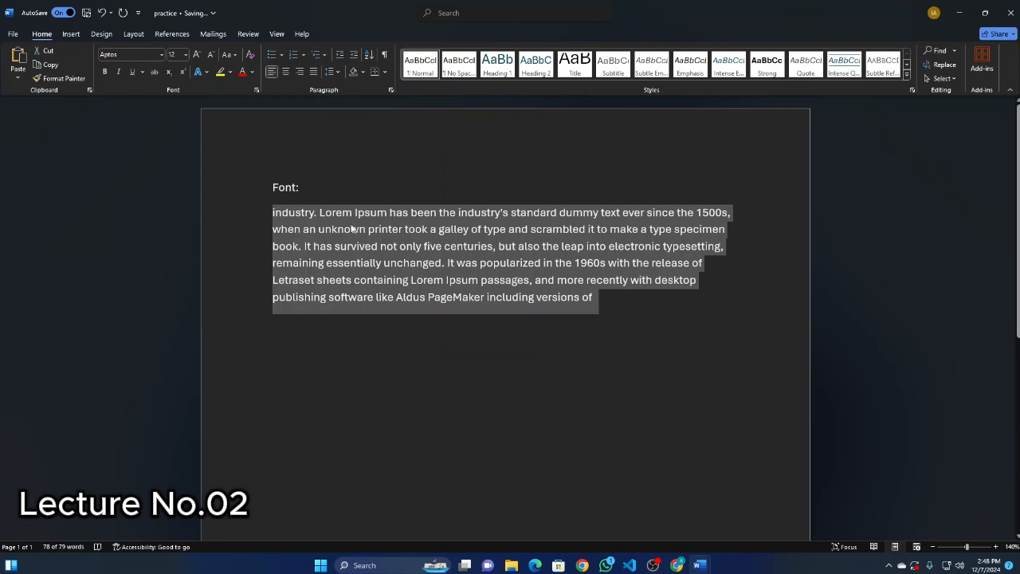
pyautogui.click(197, 56)
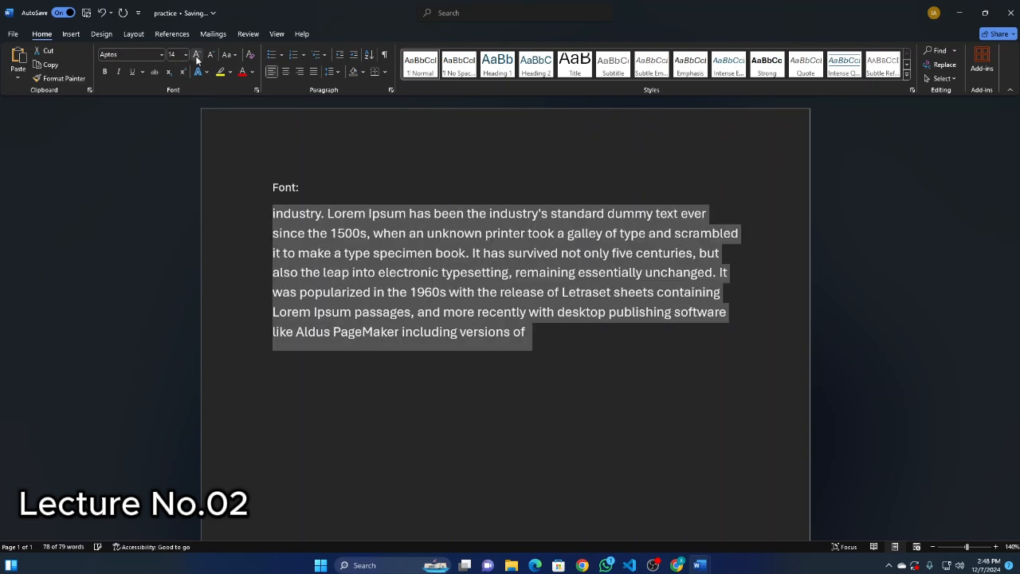
pyautogui.click(197, 56)
pyautogui.click(210, 55)
pyautogui.click(210, 55)
pyautogui.click(197, 55)
pyautogui.click(197, 55)
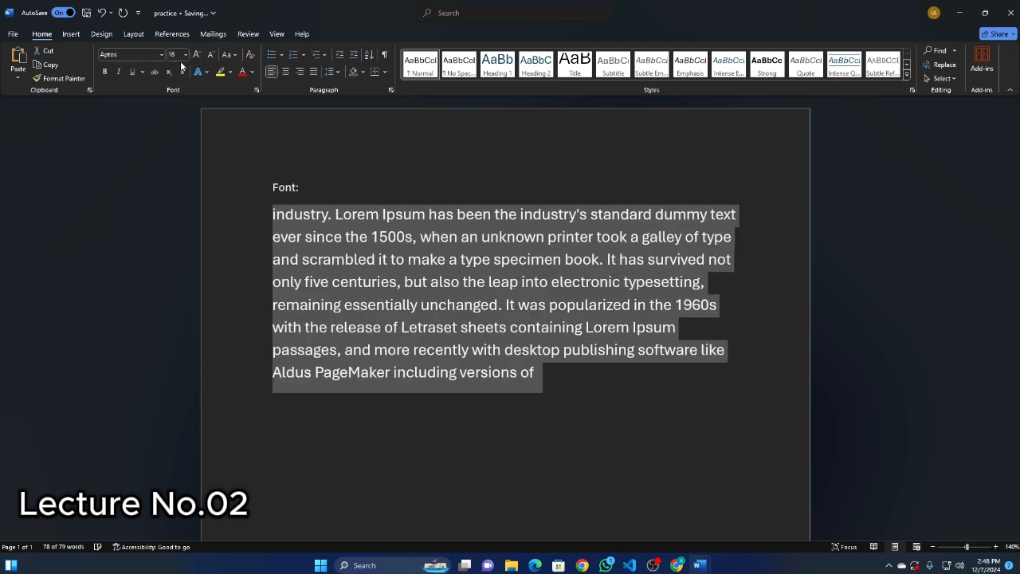
pyautogui.click(196, 56)
pyautogui.click(197, 56)
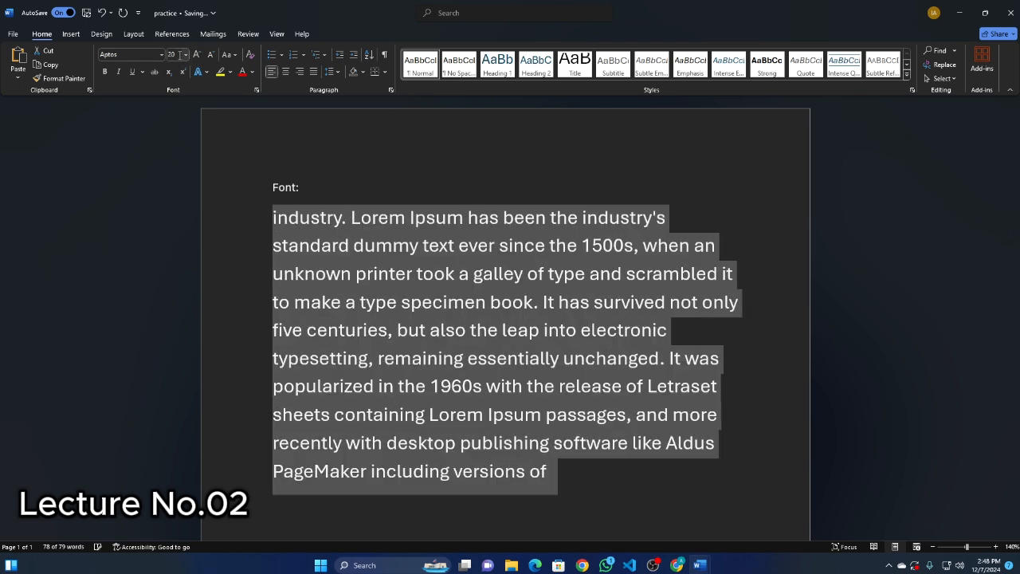
pyautogui.click(198, 56)
# Shrink the paragraph's font size stepwise to 12, and set it to 14 from the list of sizes.
pyautogui.click(211, 56)
pyautogui.click(211, 55)
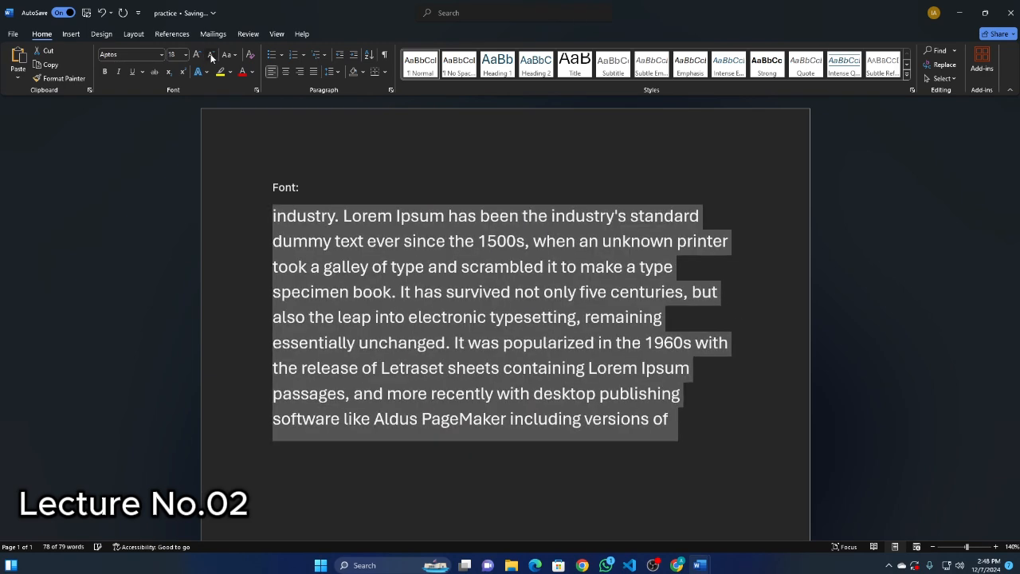
pyautogui.click(211, 56)
pyautogui.click(211, 56)
pyautogui.click(212, 56)
pyautogui.click(211, 55)
pyautogui.click(197, 57)
pyautogui.click(197, 57)
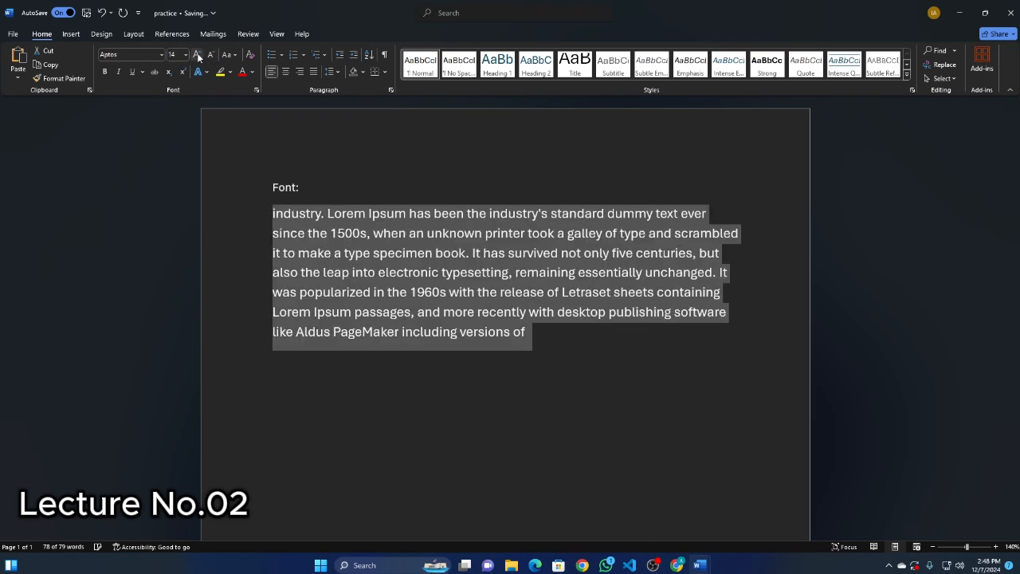
pyautogui.click(209, 56)
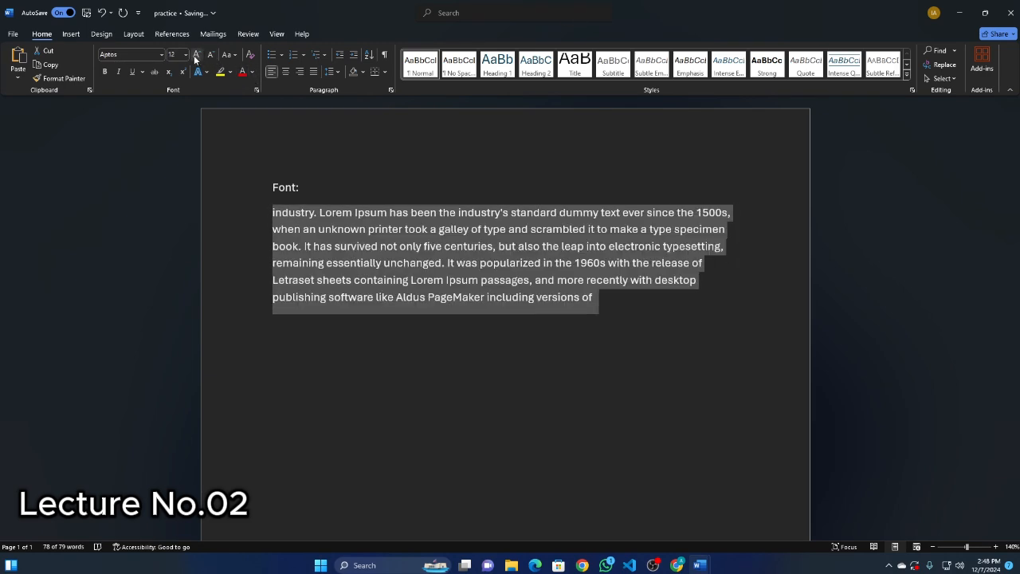
pyautogui.click(185, 56)
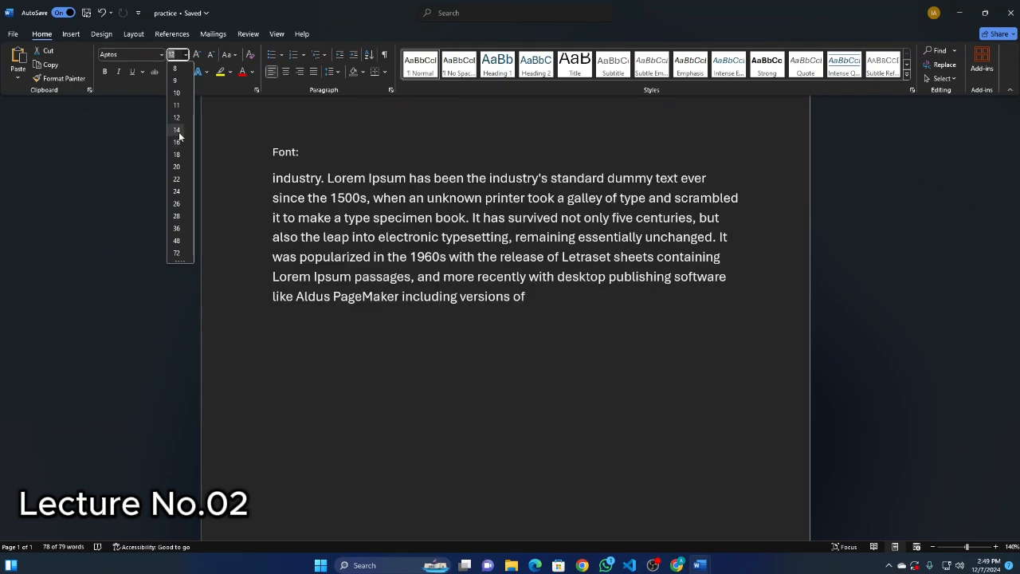
pyautogui.click(177, 130)
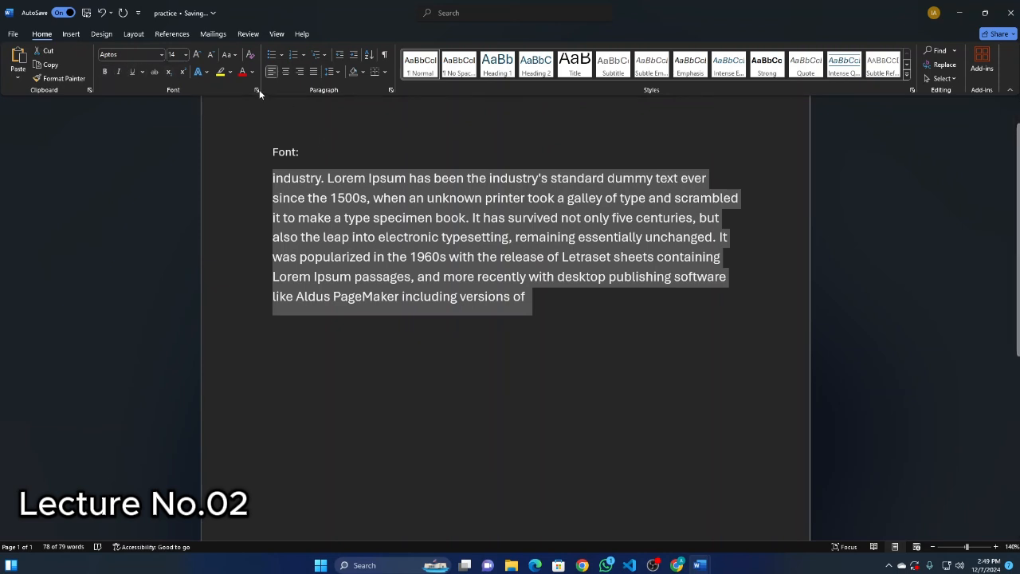
# Change the selected paragraph's text to UPPERCASE and then to lowercase.
pyautogui.click(236, 55)
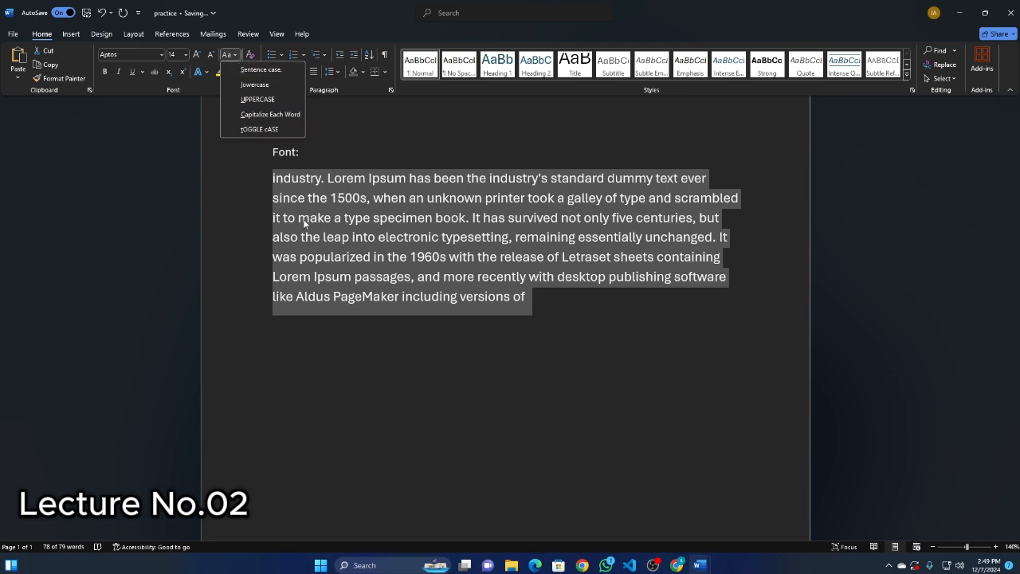
pyautogui.click(258, 99)
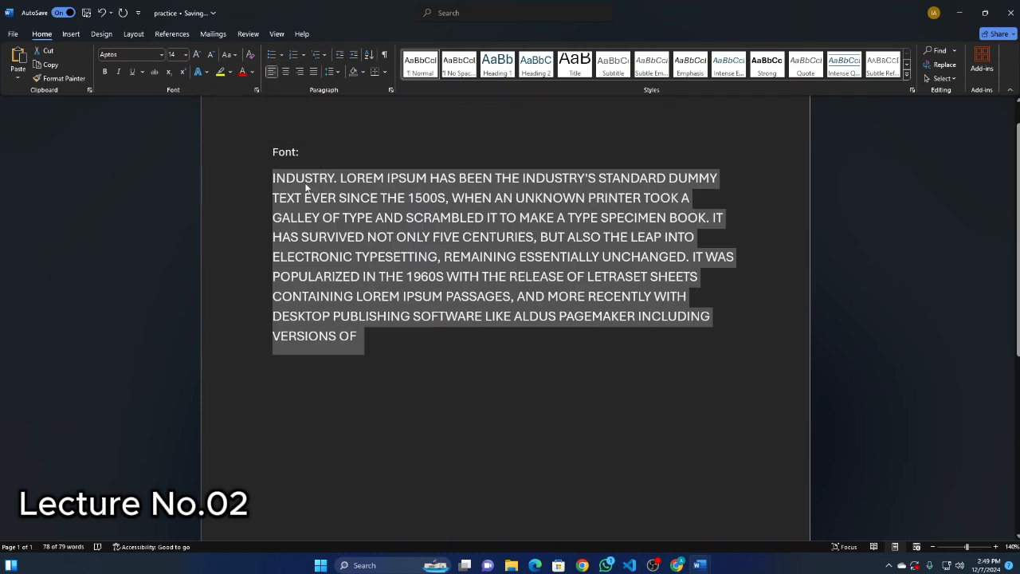
pyautogui.click(235, 56)
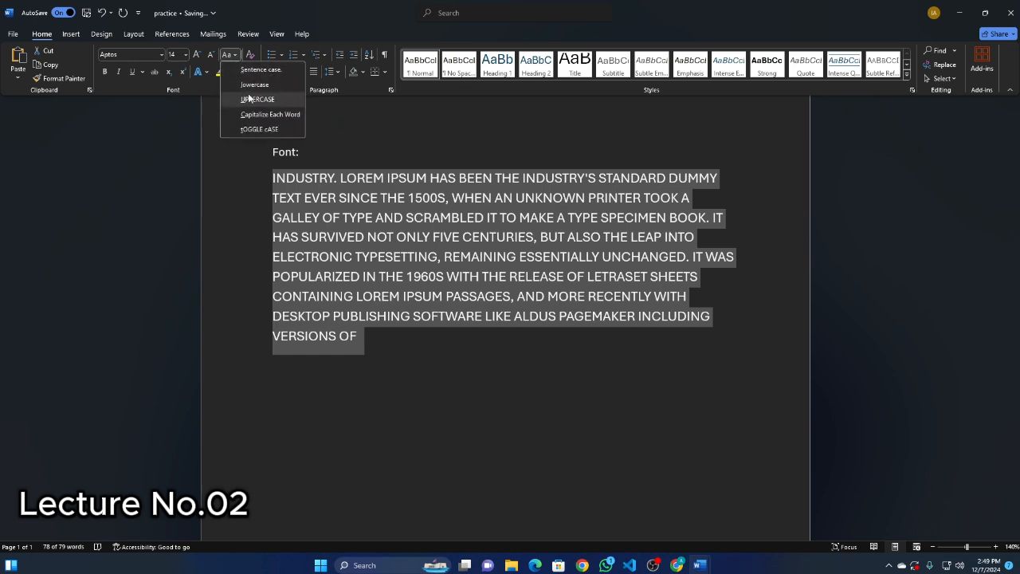
pyautogui.click(246, 86)
# Change the selected paragraph to Sentence case, followed by Capitalize Each Word.
pyautogui.click(229, 55)
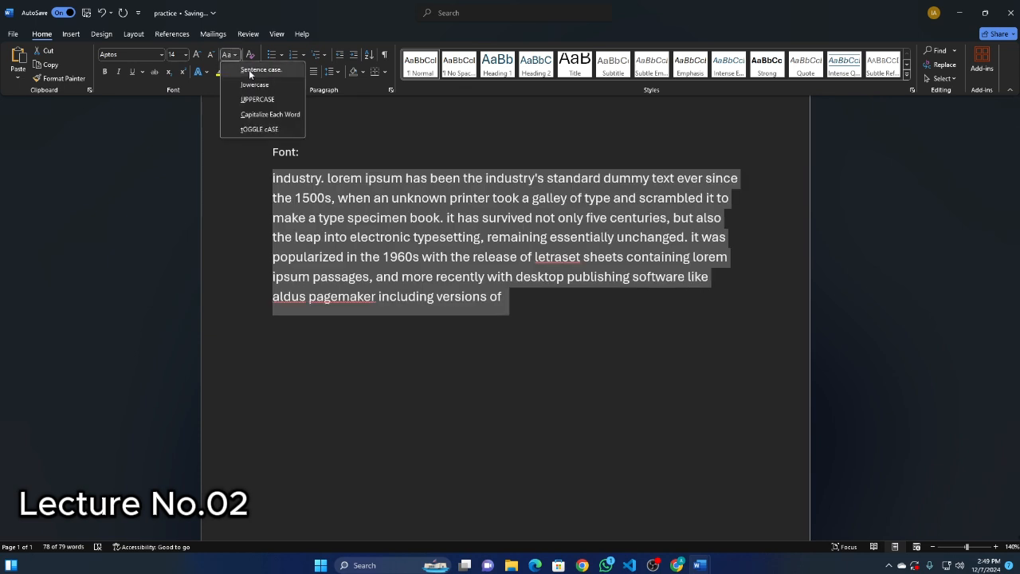
pyautogui.click(250, 72)
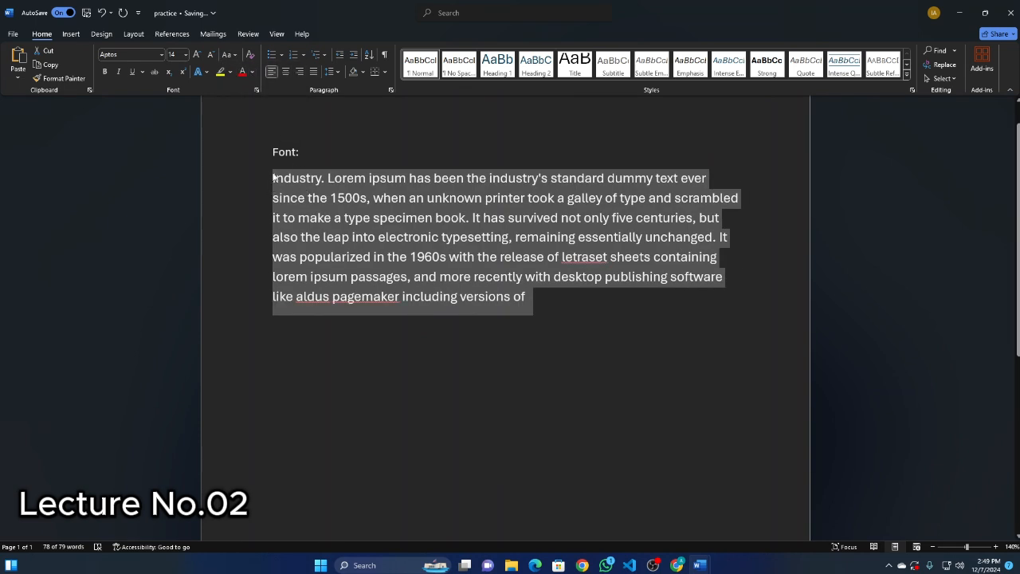
pyautogui.click(229, 54)
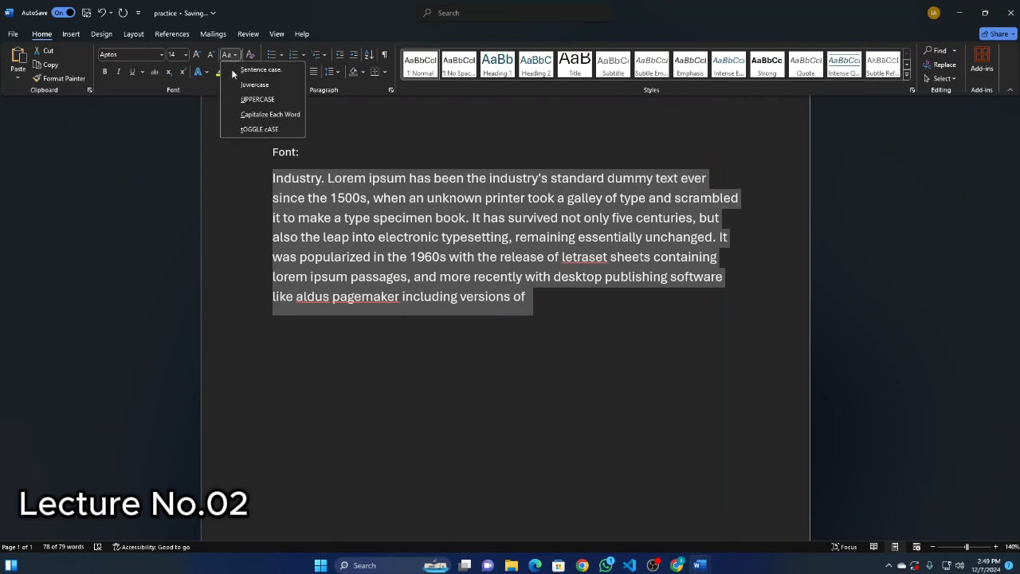
pyautogui.click(265, 115)
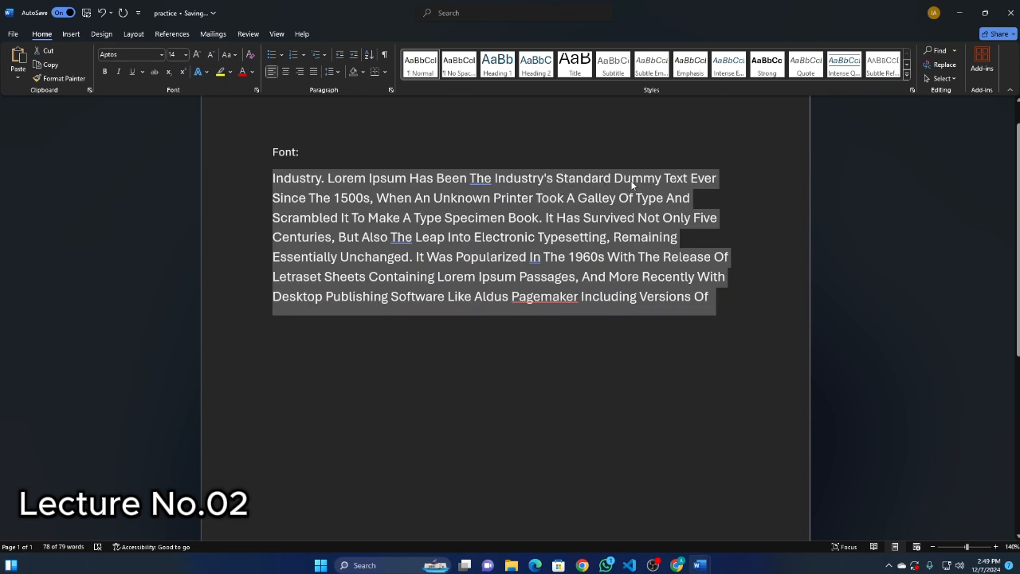
# Apply tOGGLE cASE to the paragraph, return it to Sentence case and deselect it.
pyautogui.click(236, 56)
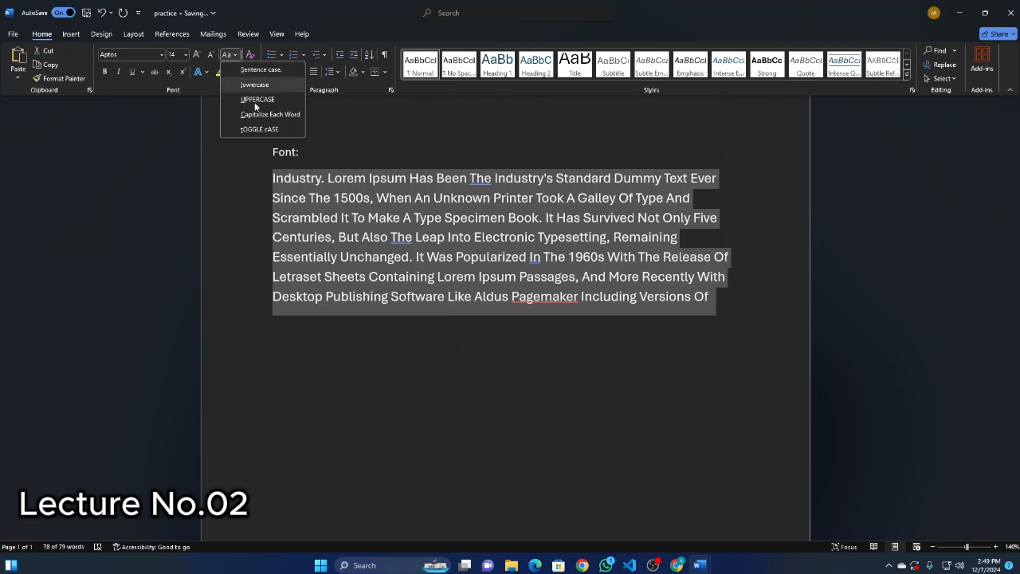
pyautogui.click(261, 129)
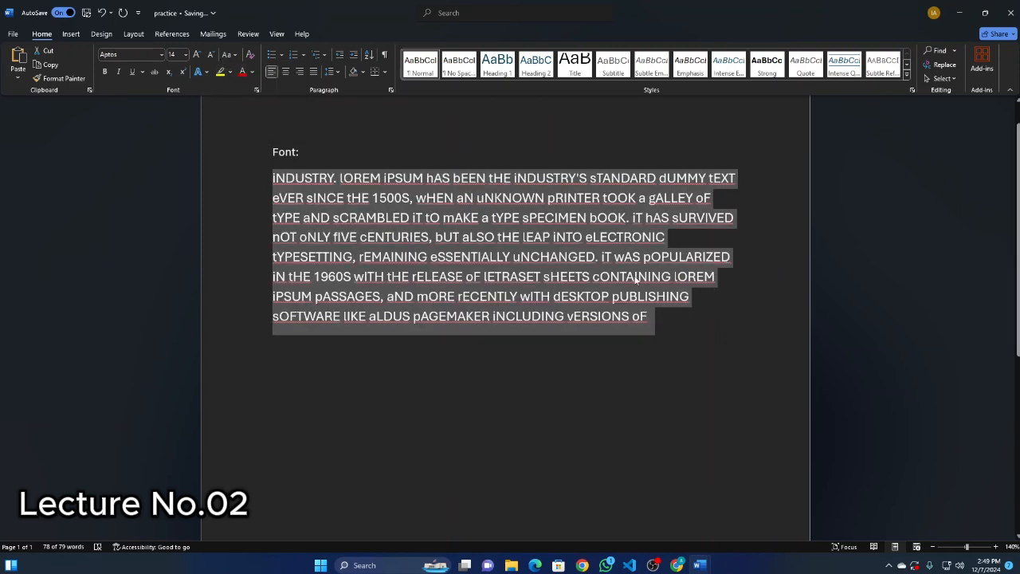
pyautogui.click(235, 56)
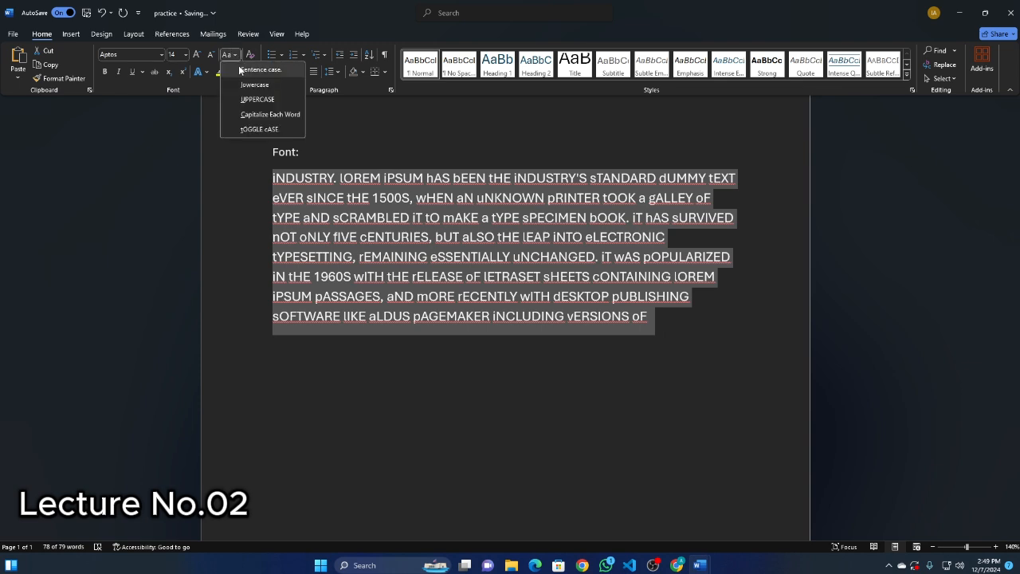
pyautogui.click(261, 69)
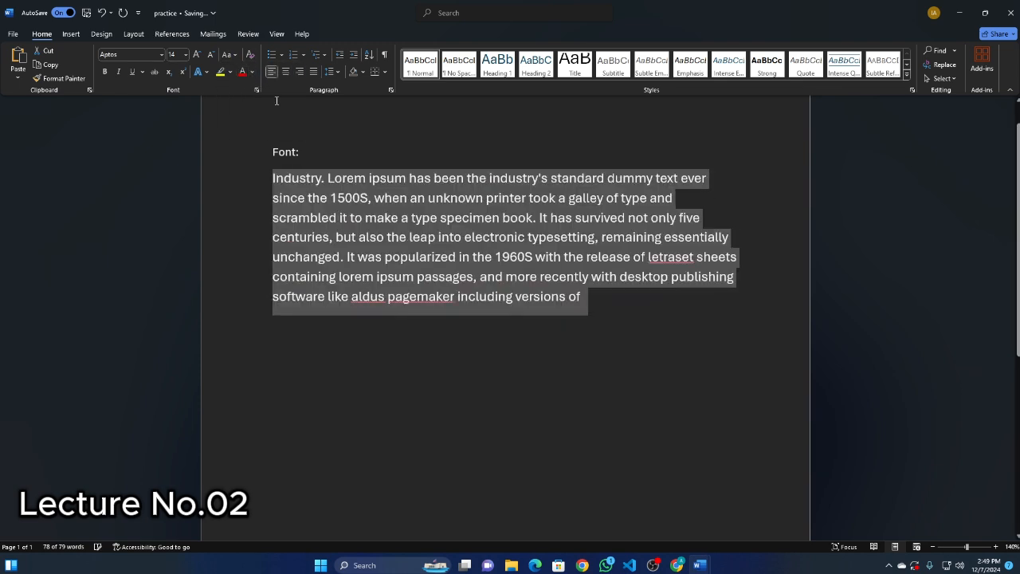
pyautogui.click(430, 316)
# Correct the flagged words aldus, pagemaker and letraset to the spelling suggestions Aldus, PageMaker and Letraset.
pyautogui.rightClick(365, 299)
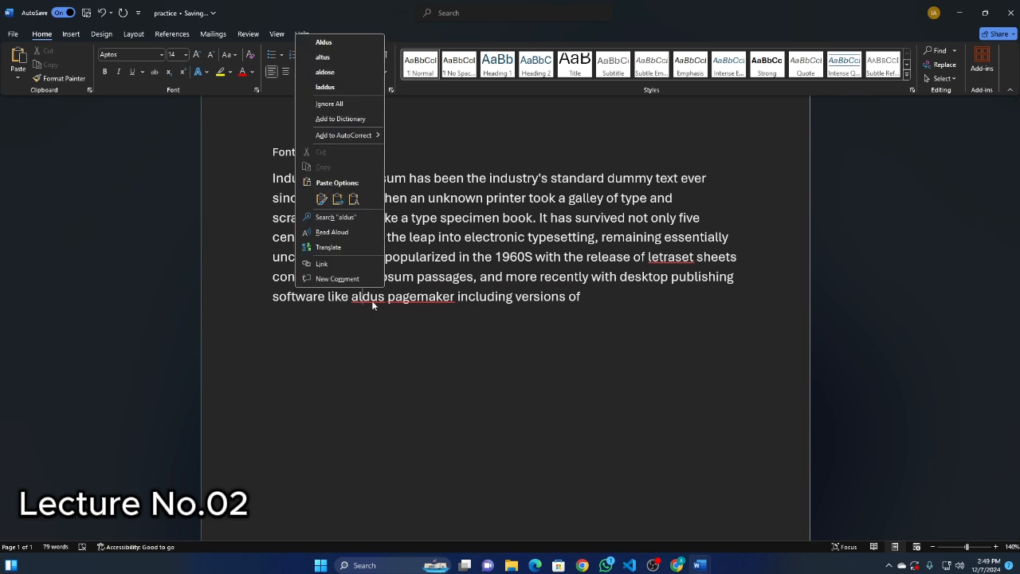
pyautogui.click(381, 328)
pyautogui.rightClick(370, 301)
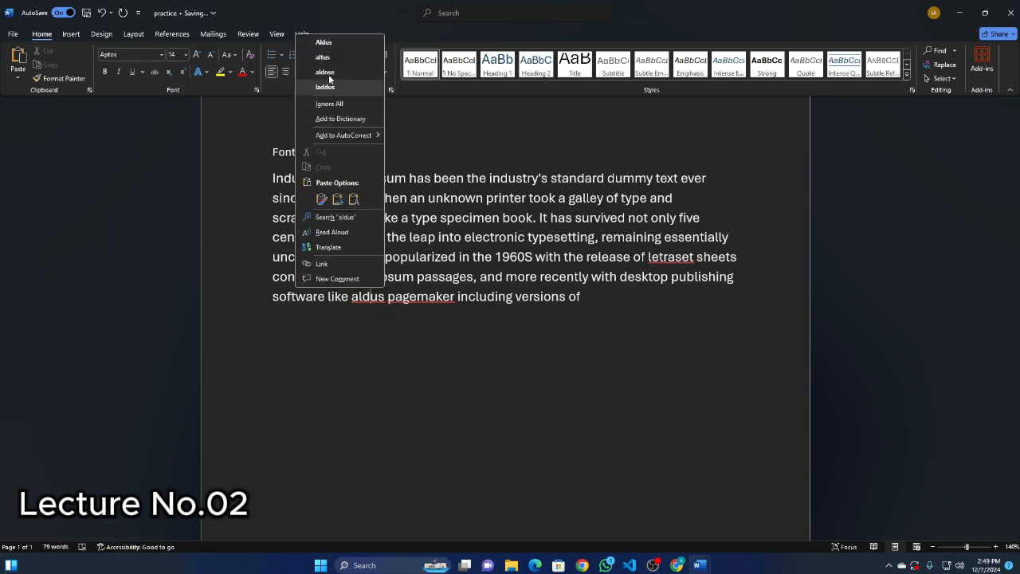
pyautogui.click(323, 43)
pyautogui.rightClick(435, 299)
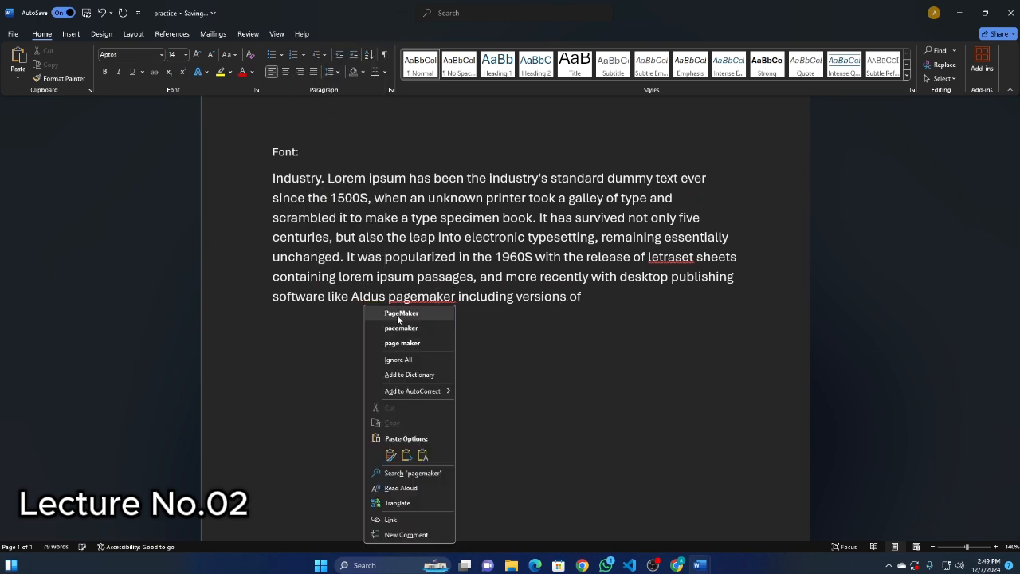
pyautogui.click(411, 317)
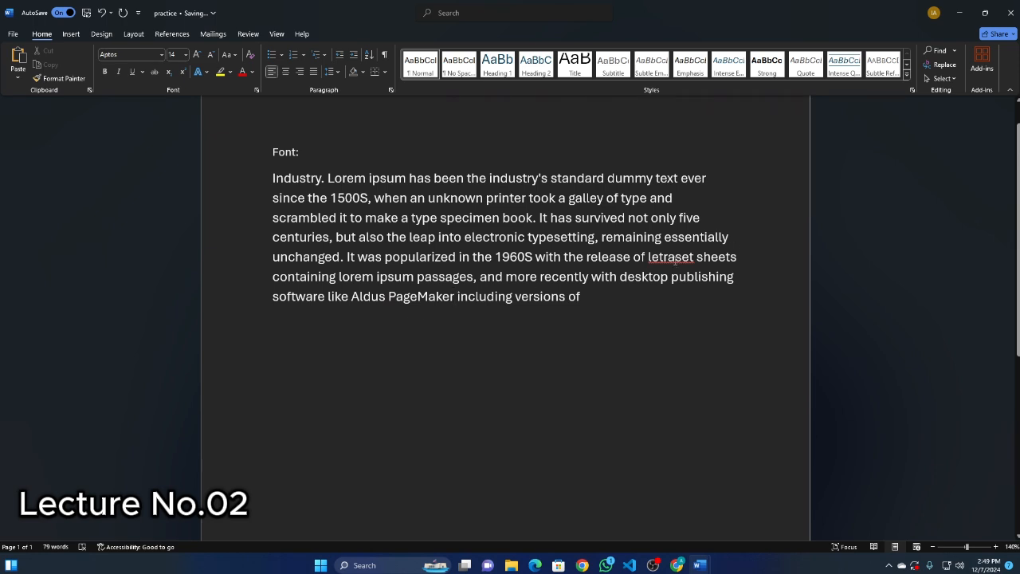
pyautogui.rightClick(675, 259)
pyautogui.click(639, 273)
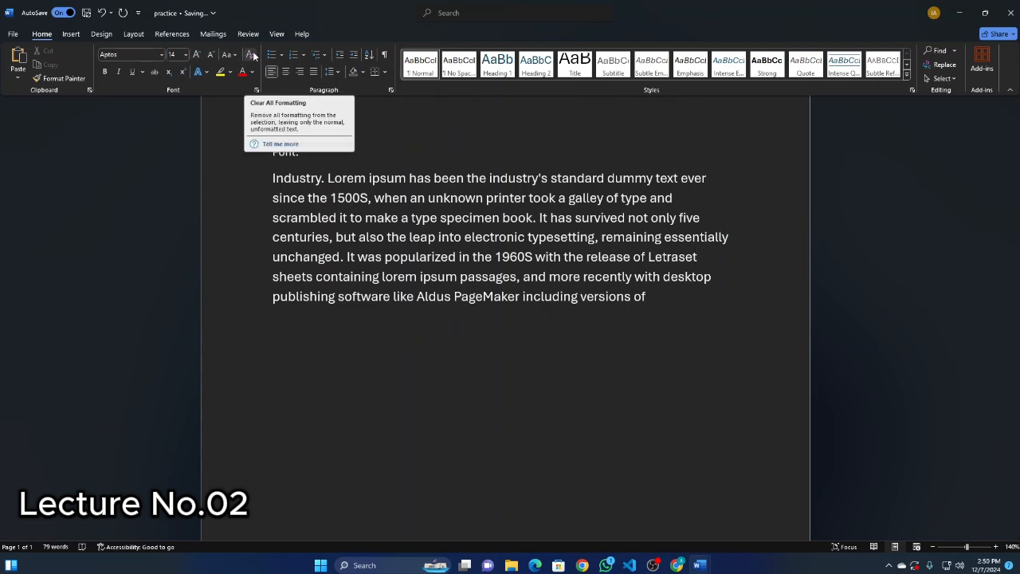
# Select the whole paragraph and make it bold, italic and underlined with a yellow text highlight.
pyautogui.moveTo(272, 177); pyautogui.dragTo(665, 306)
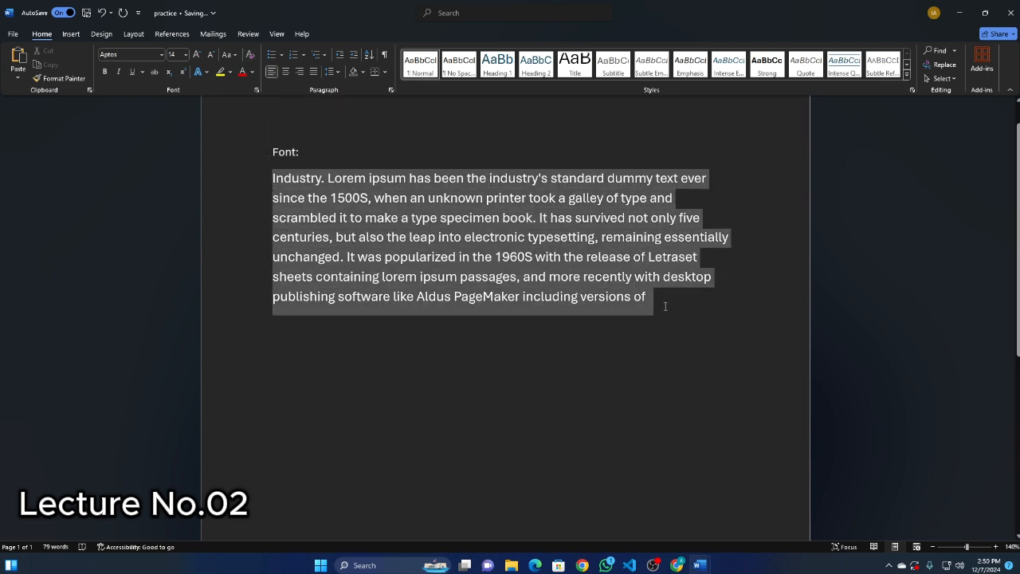
pyautogui.click(250, 59)
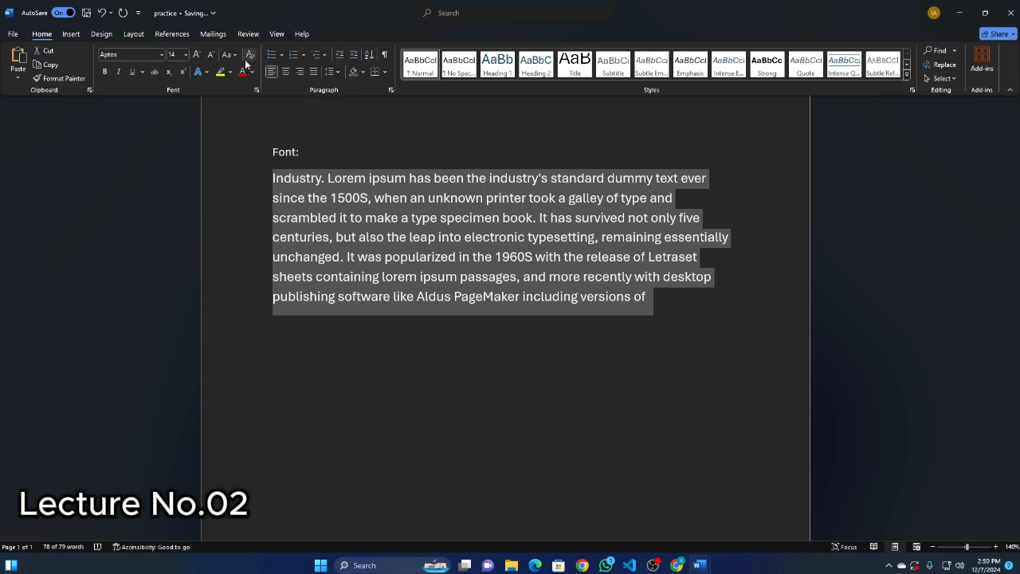
pyautogui.click(105, 72)
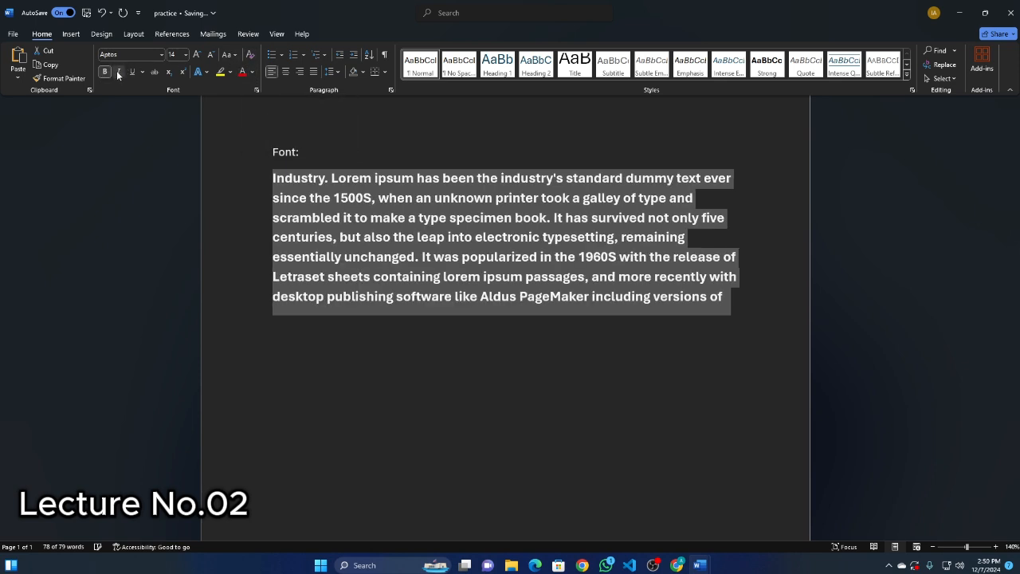
pyautogui.click(118, 72)
pyautogui.click(133, 72)
pyautogui.click(221, 71)
pyautogui.click(201, 72)
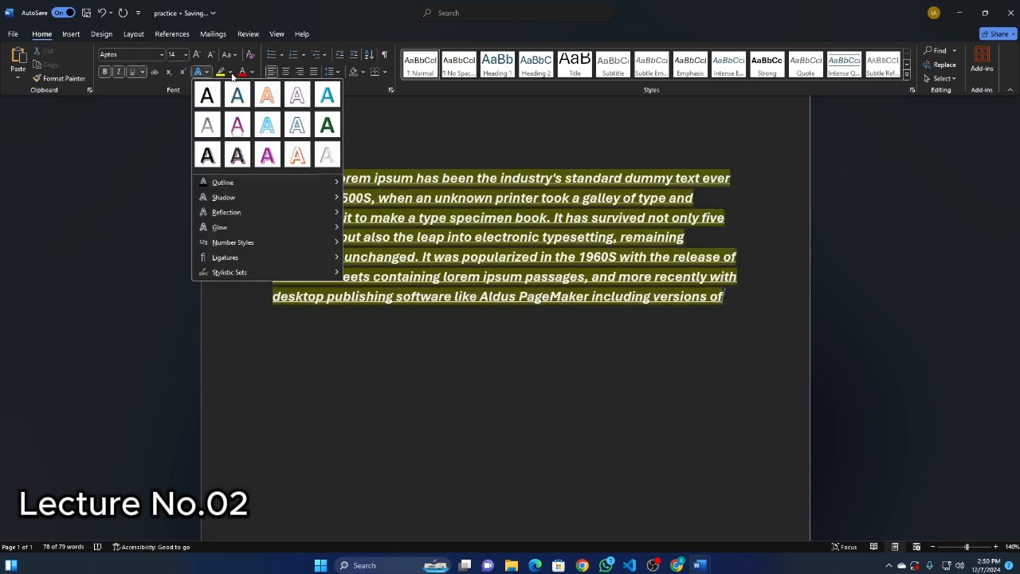
pyautogui.click(230, 71)
pyautogui.click(225, 88)
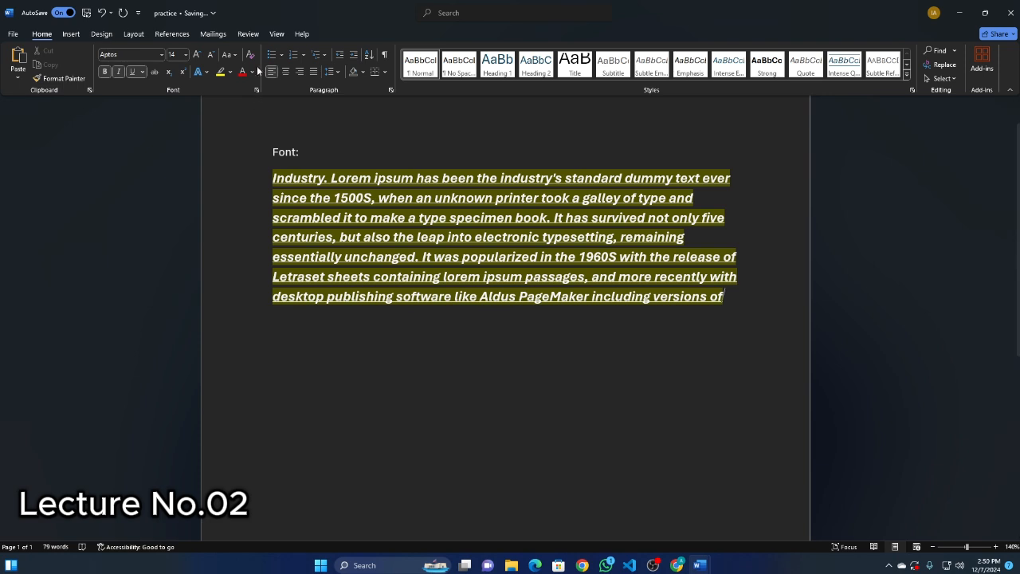
# Clear all formatting from the whole paragraph and remove its yellow highlight with No Color.
pyautogui.moveTo(263, 181); pyautogui.dragTo(715, 321)
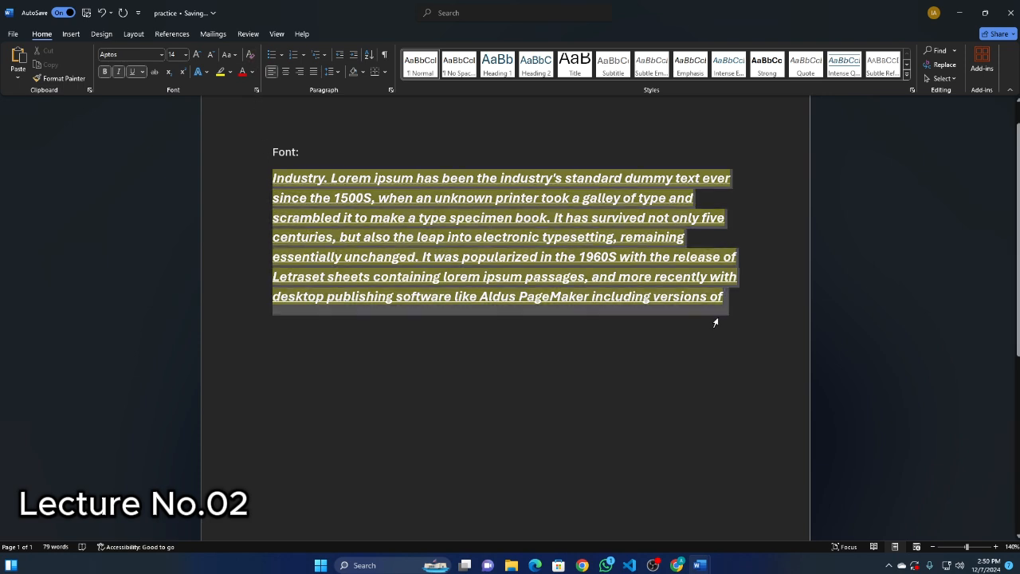
pyautogui.click(249, 54)
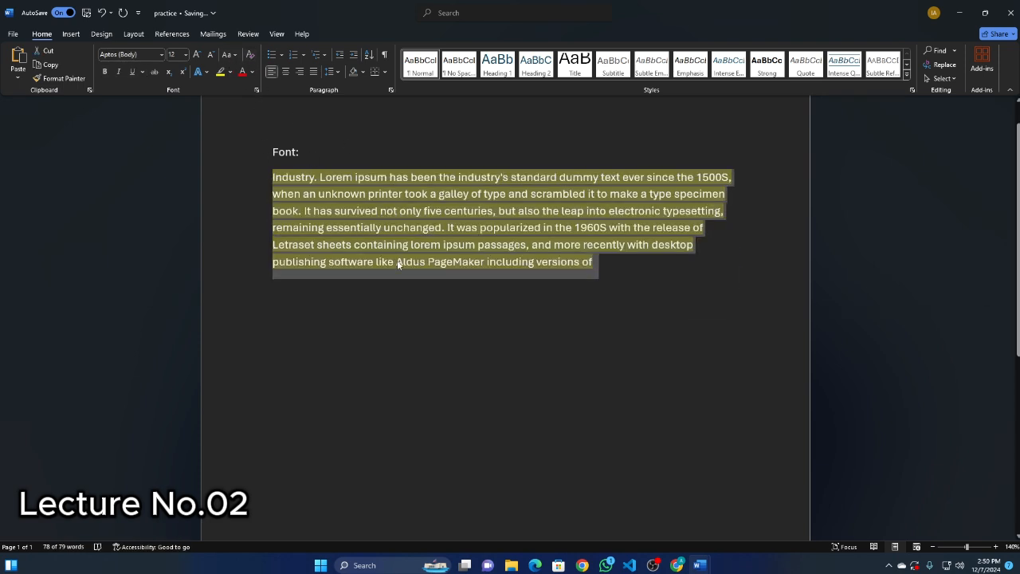
pyautogui.click(230, 72)
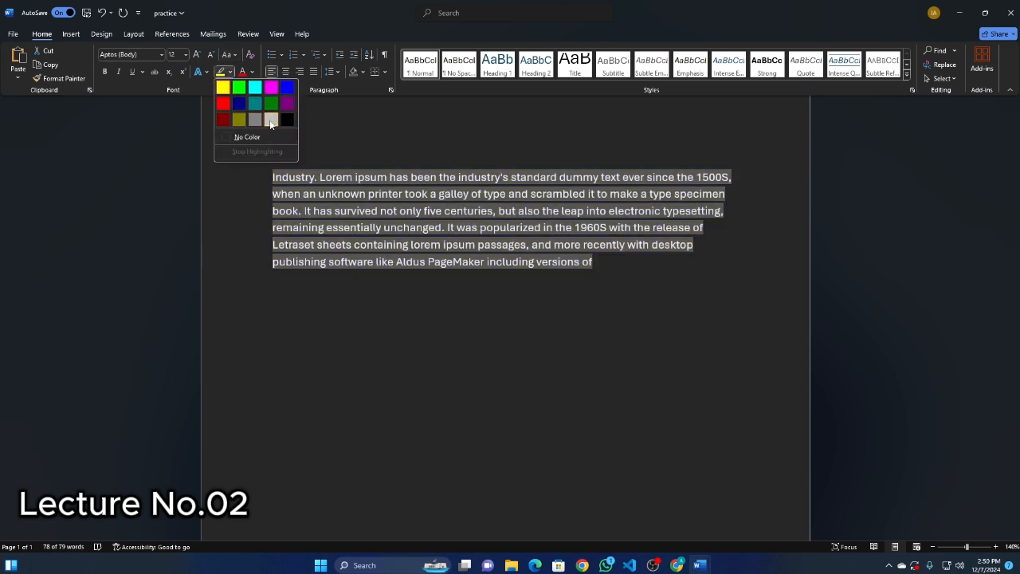
pyautogui.click(249, 139)
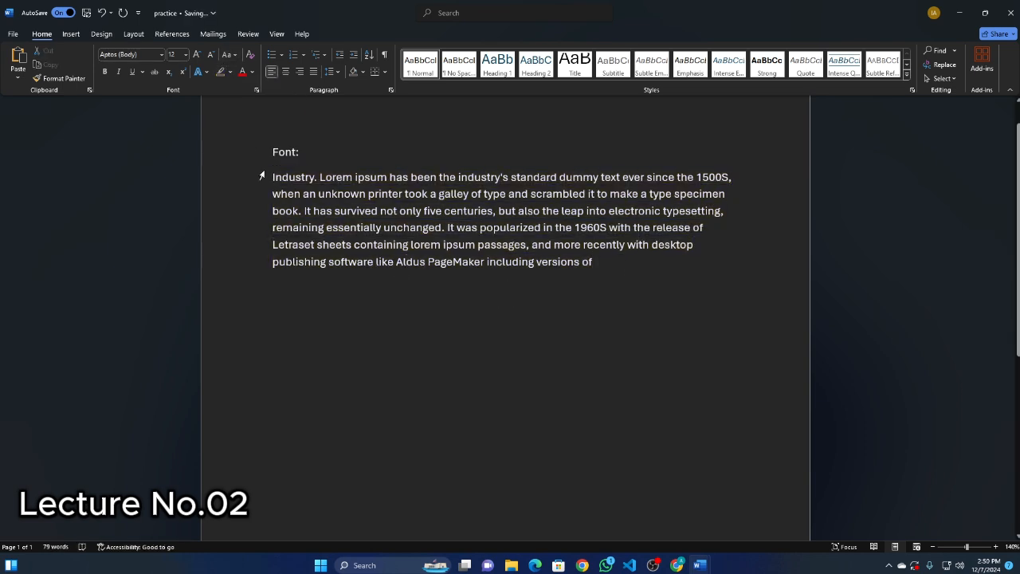
pyautogui.moveTo(271, 177); pyautogui.dragTo(603, 268)
pyautogui.click(603, 270)
pyautogui.click(229, 54)
pyautogui.click(240, 57)
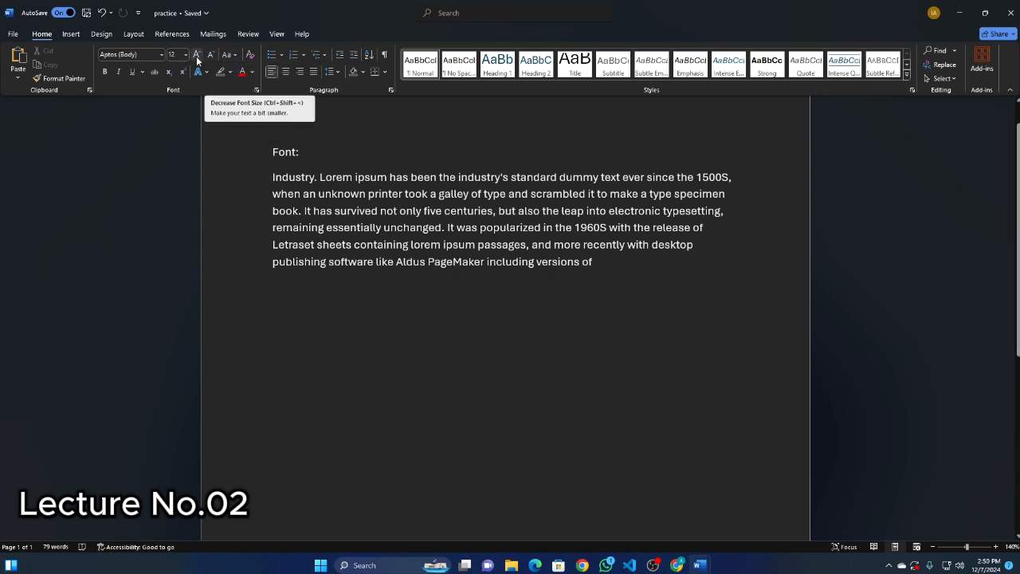
# Preview font and highlight colors on the selected paragraph, leaving the highlight at No Color.
pyautogui.moveTo(269, 172); pyautogui.dragTo(646, 264)
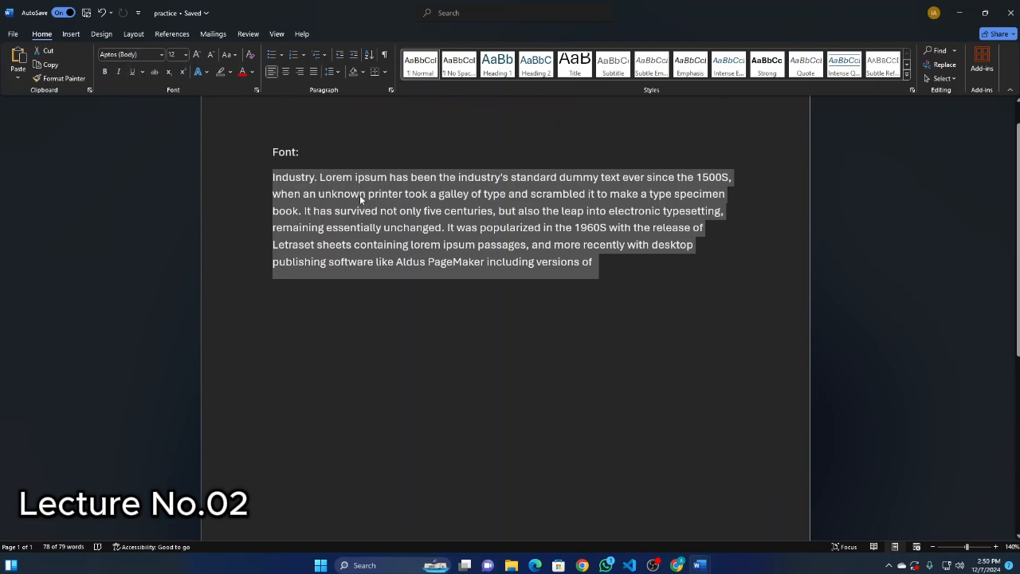
pyautogui.click(253, 72)
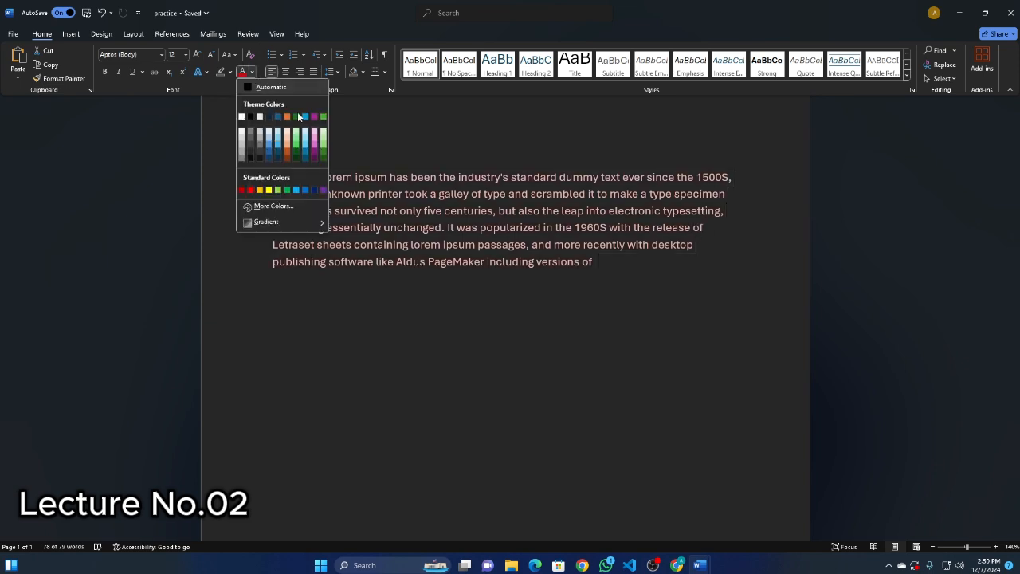
pyautogui.click(230, 72)
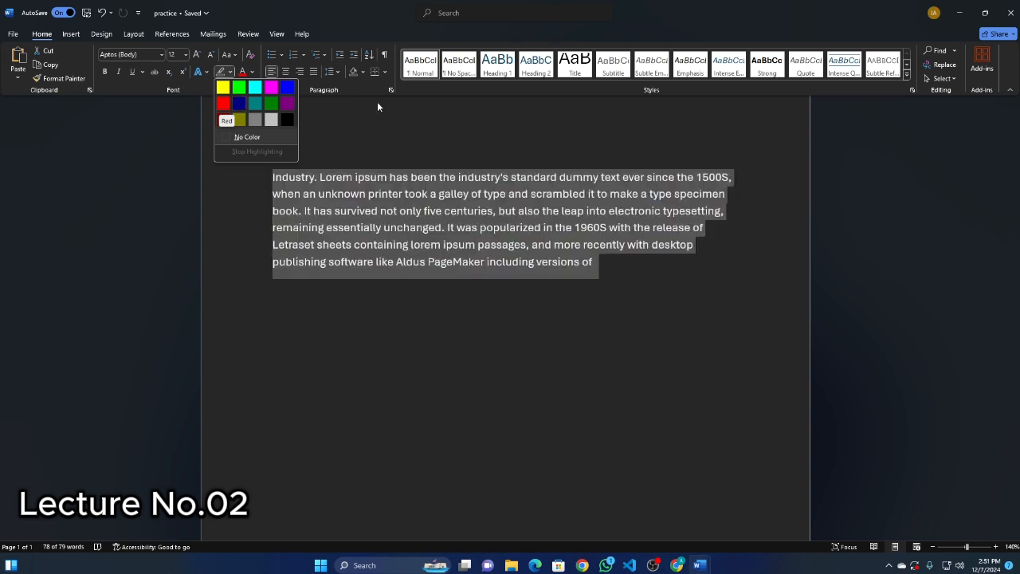
pyautogui.click(245, 136)
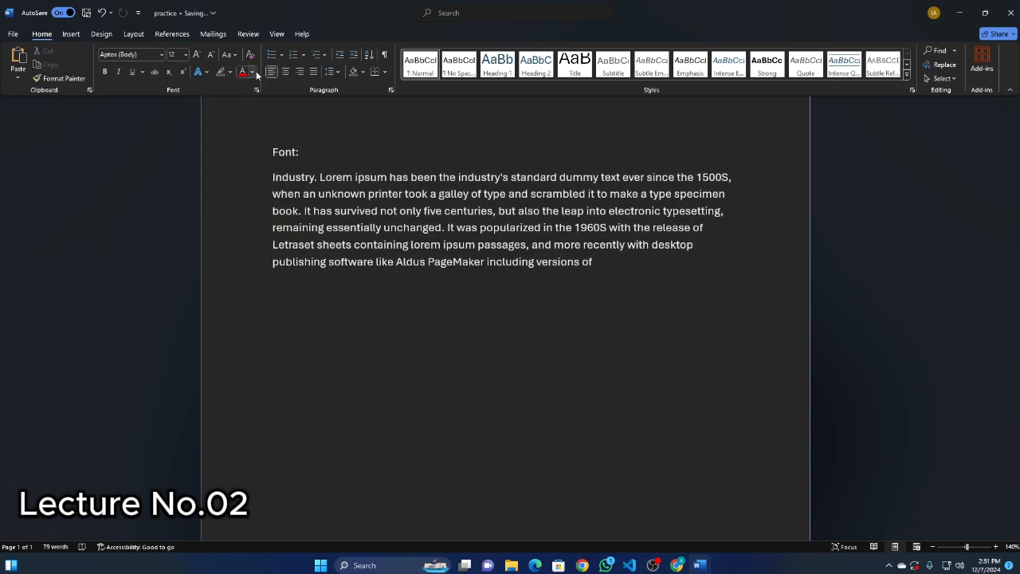
# Set the whole paragraph's font color to Green, Accent 6, and deselect it.
pyautogui.moveTo(262, 184); pyautogui.dragTo(611, 266)
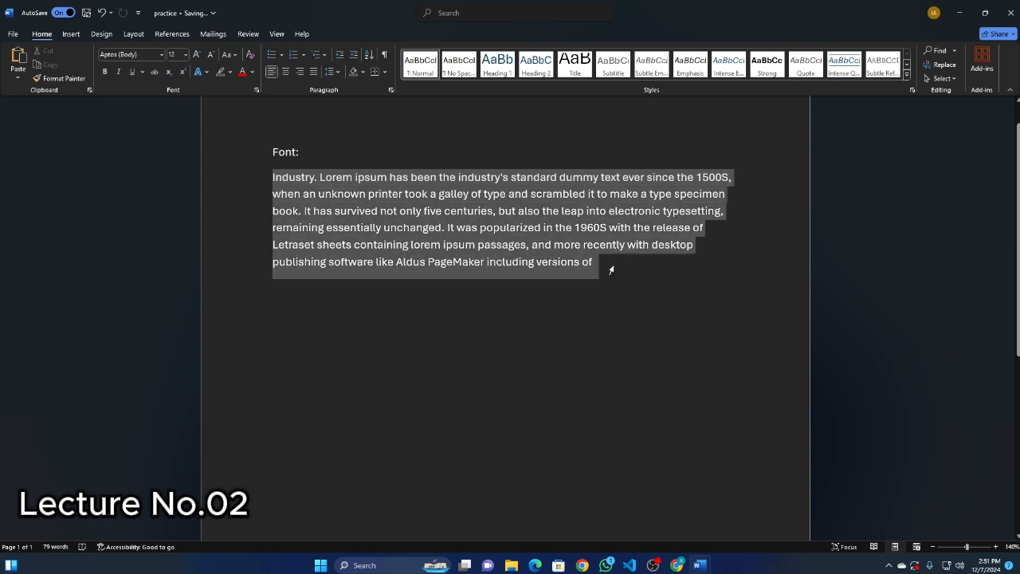
pyautogui.click(253, 72)
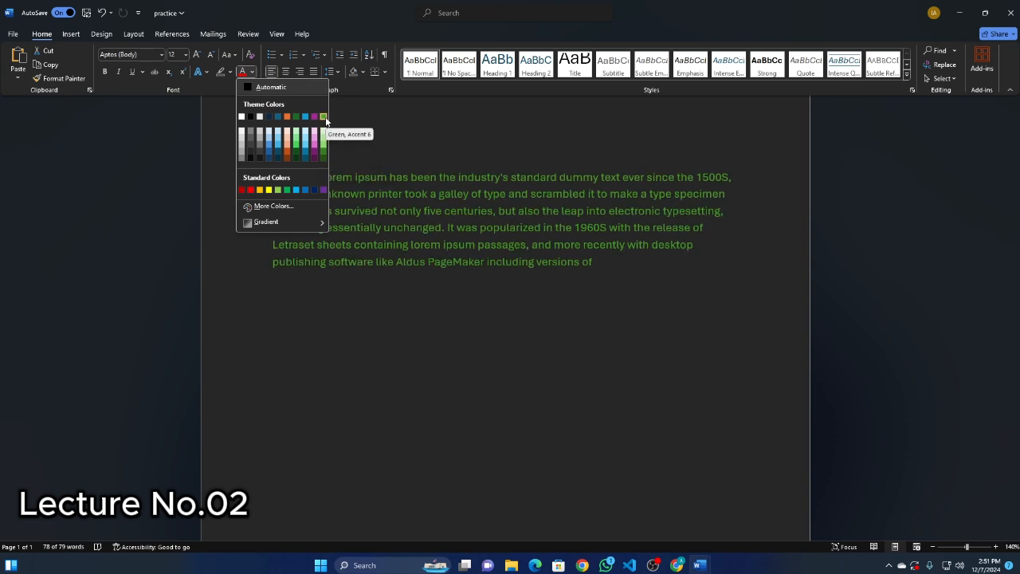
pyautogui.click(324, 117)
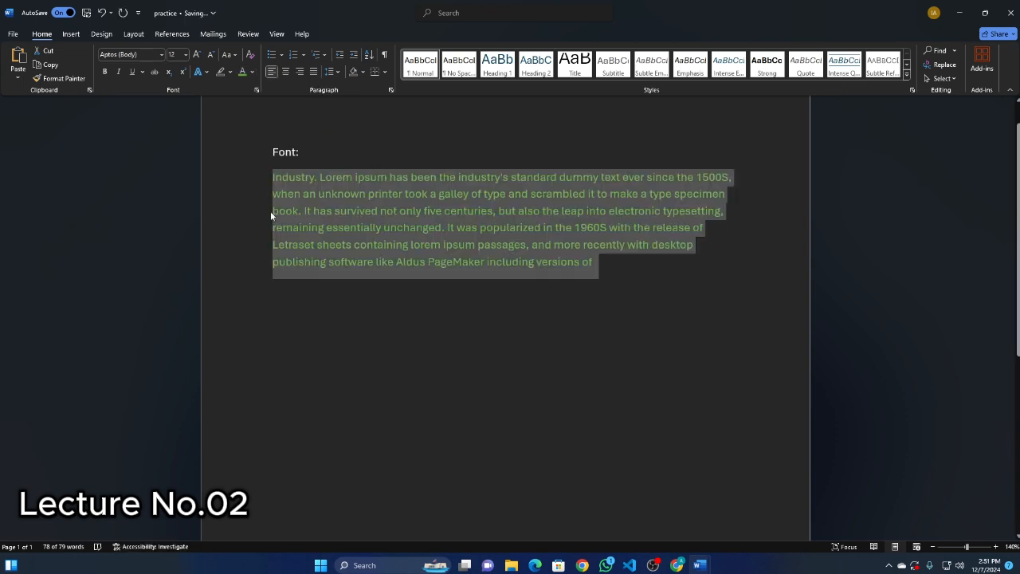
pyautogui.click(437, 289)
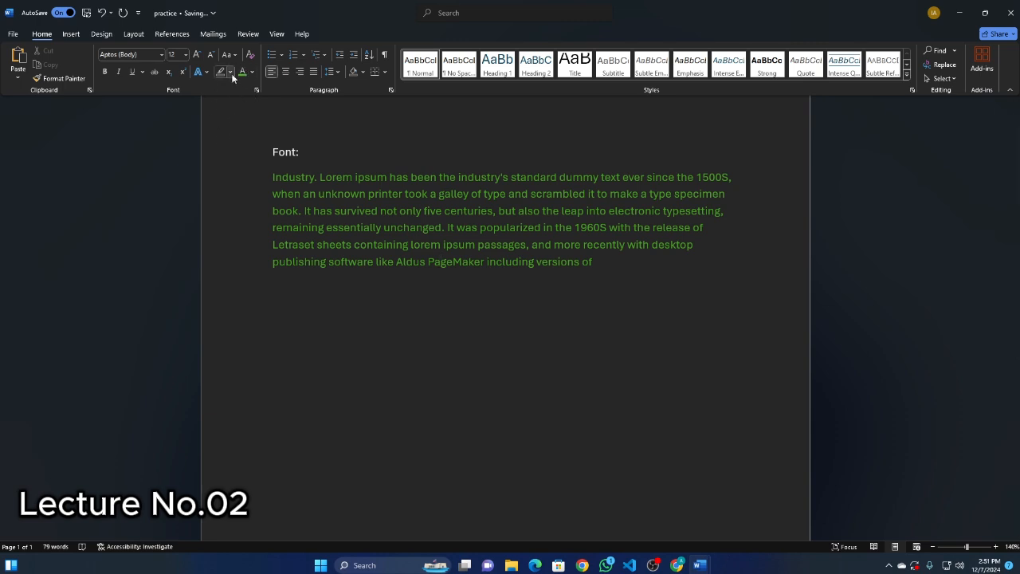
pyautogui.click(231, 73)
pyautogui.click(338, 153)
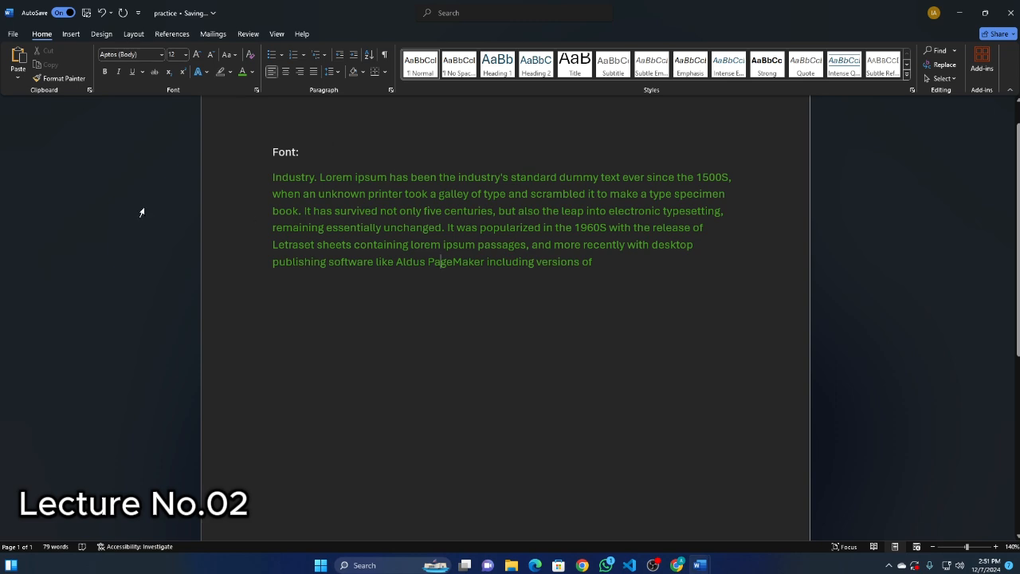
pyautogui.moveTo(260, 183); pyautogui.dragTo(625, 278)
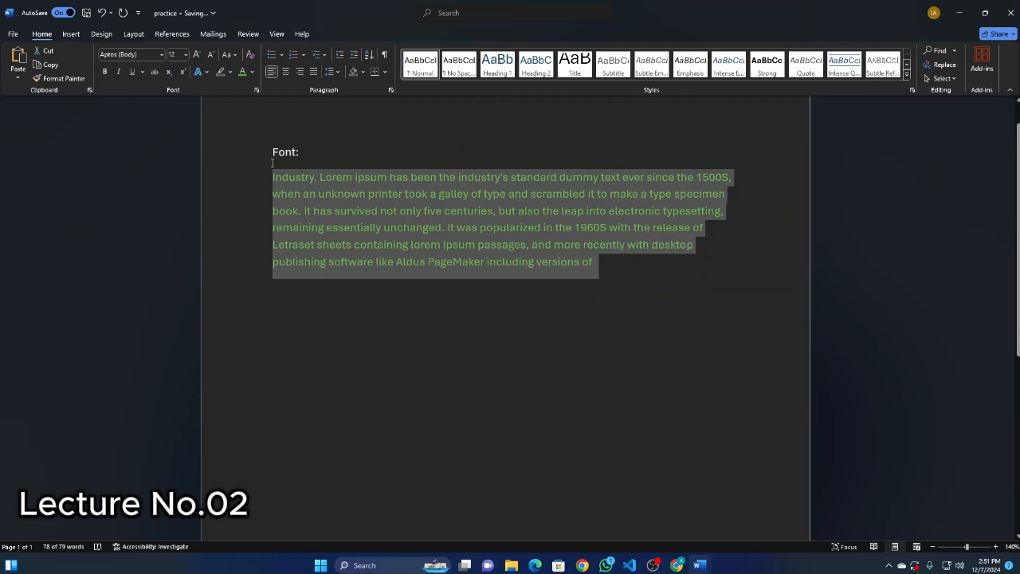
pyautogui.click(255, 180)
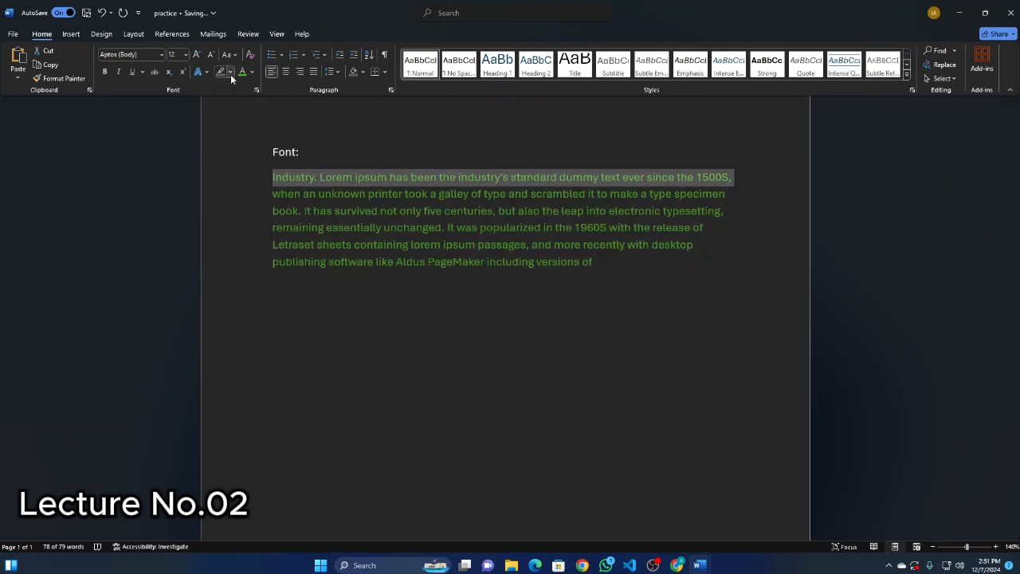
pyautogui.click(388, 261)
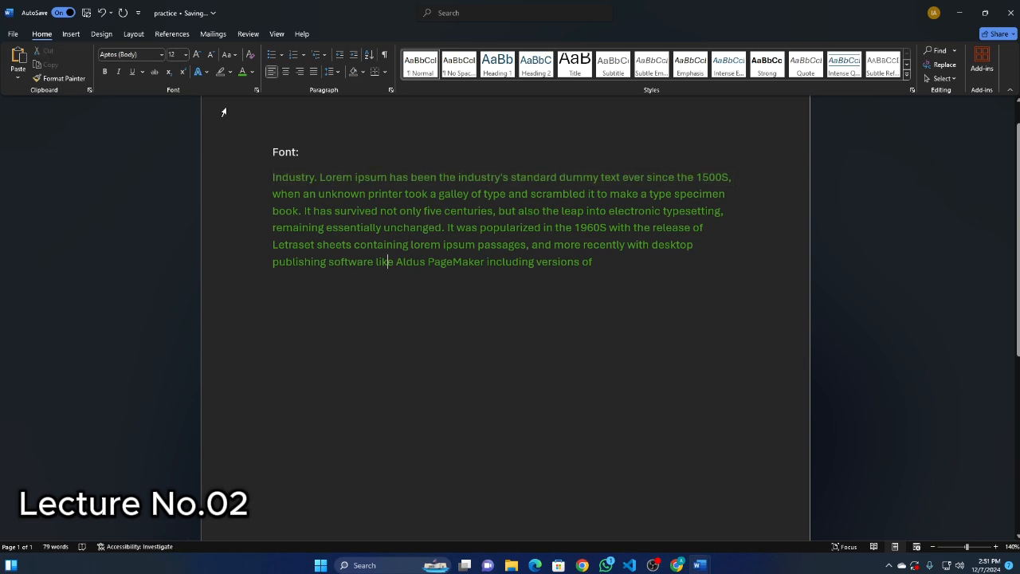
# Apply the blue fill text effect in the first row of presets to the whole green paragraph and deselect it.
pyautogui.moveTo(269, 175); pyautogui.dragTo(596, 267)
pyautogui.click(208, 72)
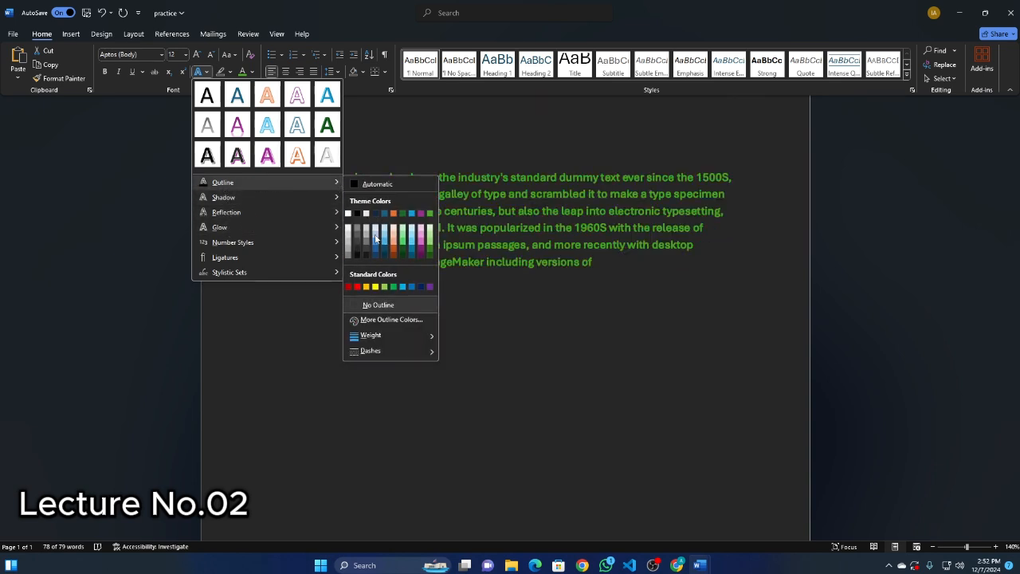
pyautogui.moveTo(245, 198)
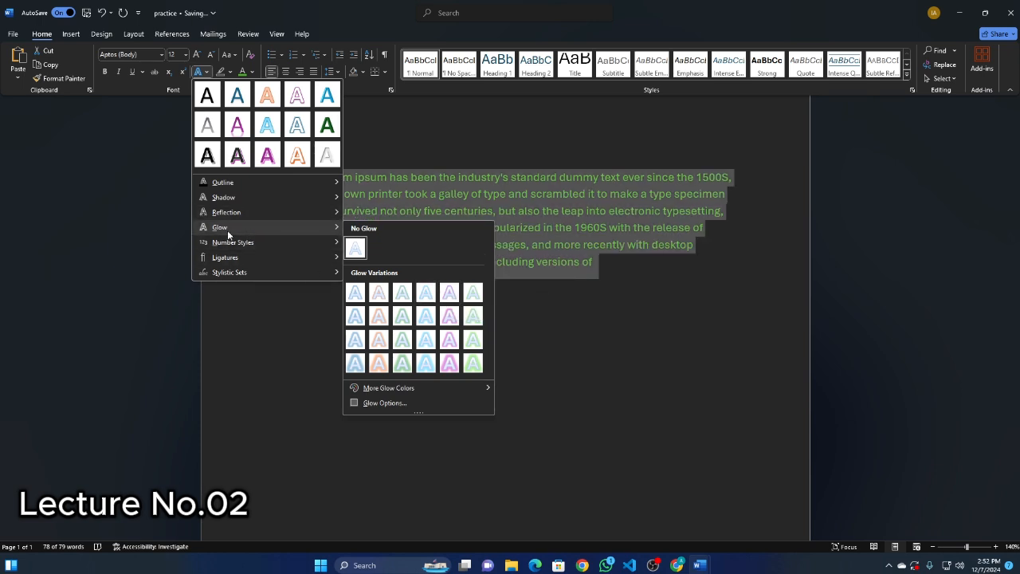
pyautogui.moveTo(278, 197)
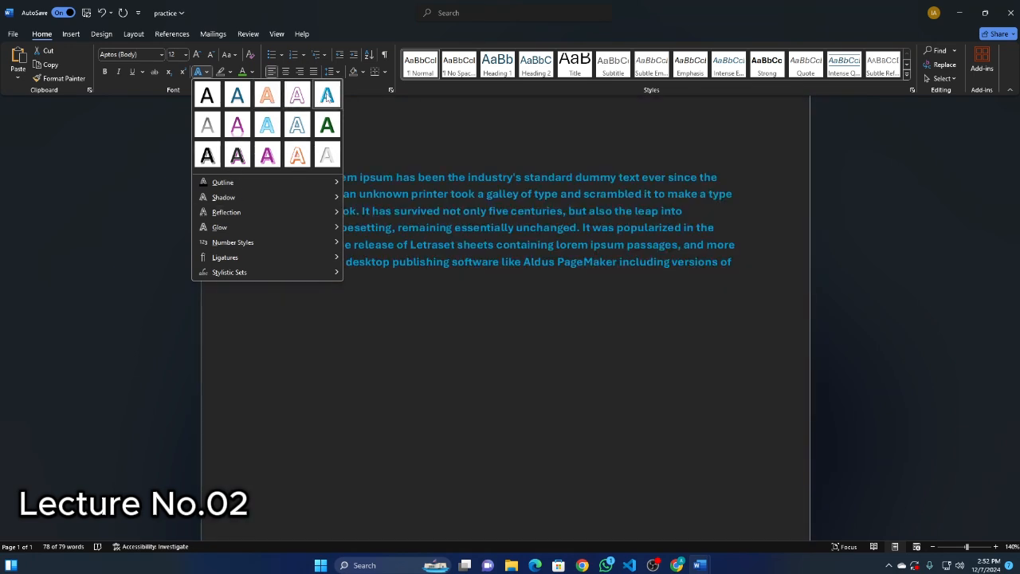
pyautogui.click(327, 96)
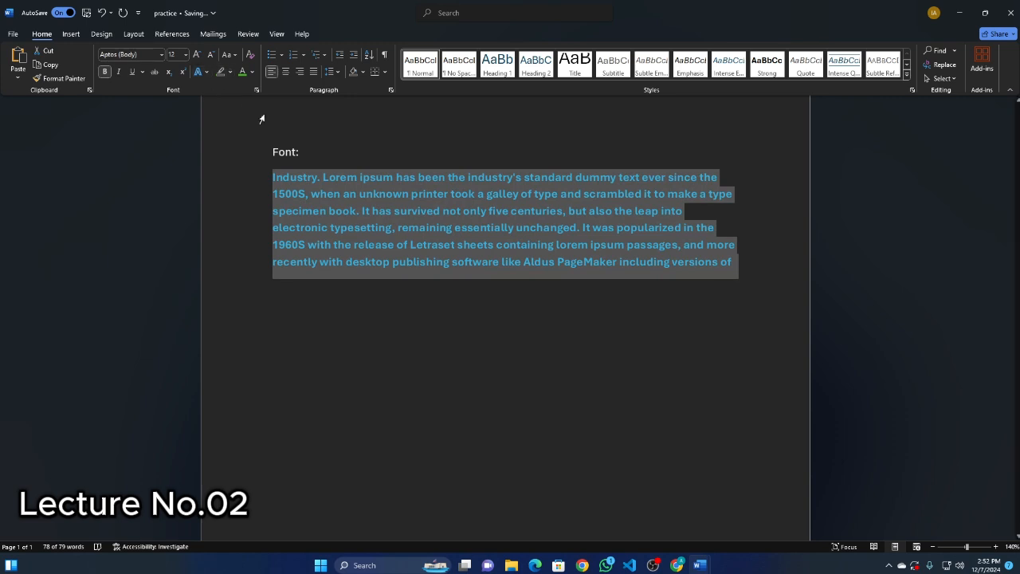
pyautogui.click(382, 154)
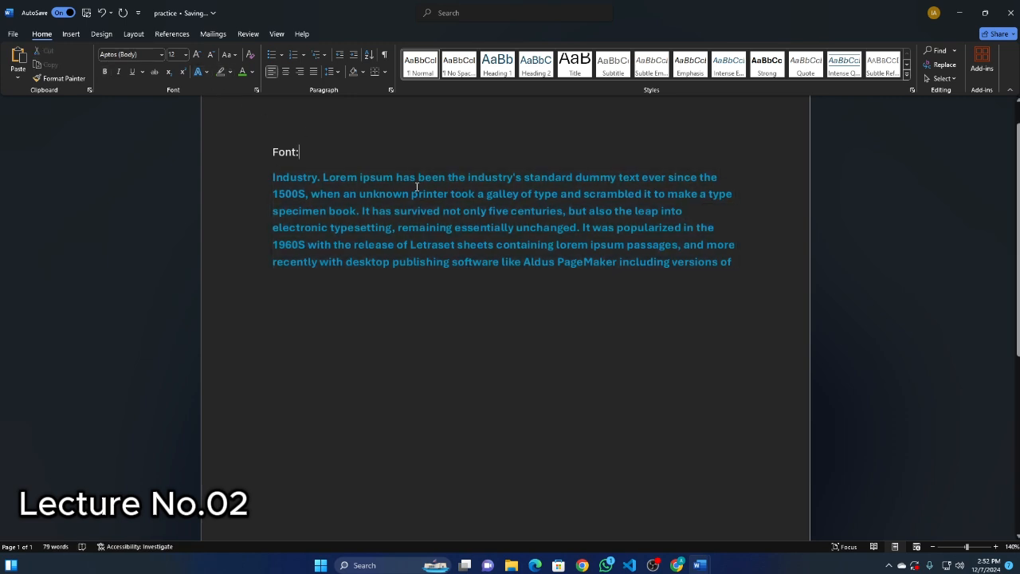
pyautogui.moveTo(296, 182); pyautogui.dragTo(736, 262)
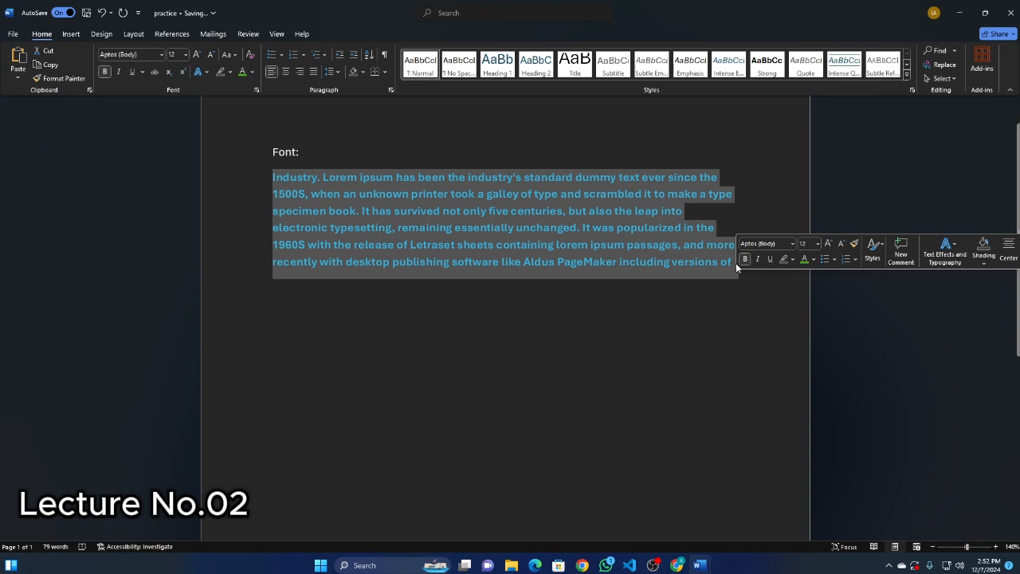
pyautogui.click(162, 54)
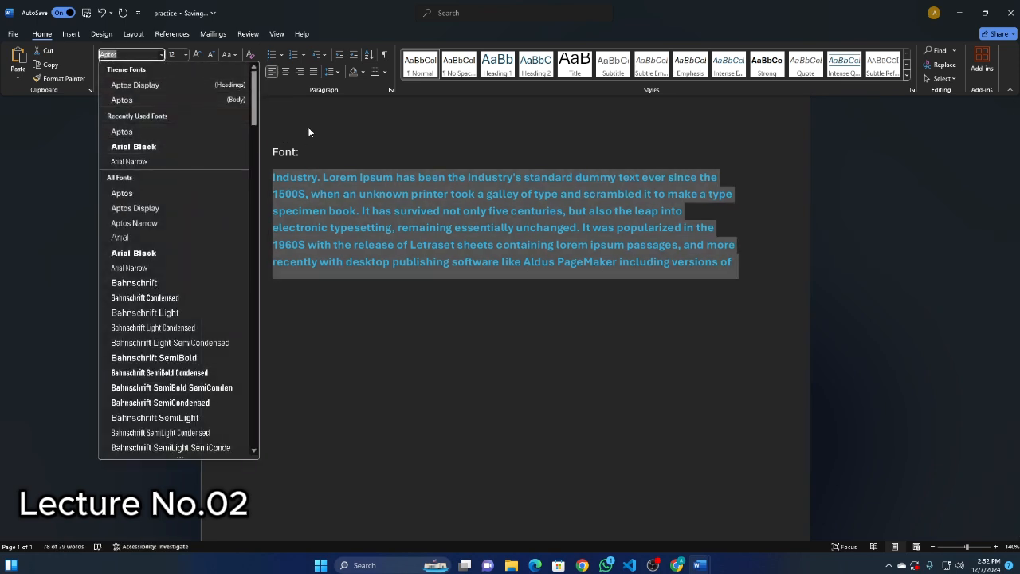
pyautogui.click(500, 218)
pyautogui.click(503, 311)
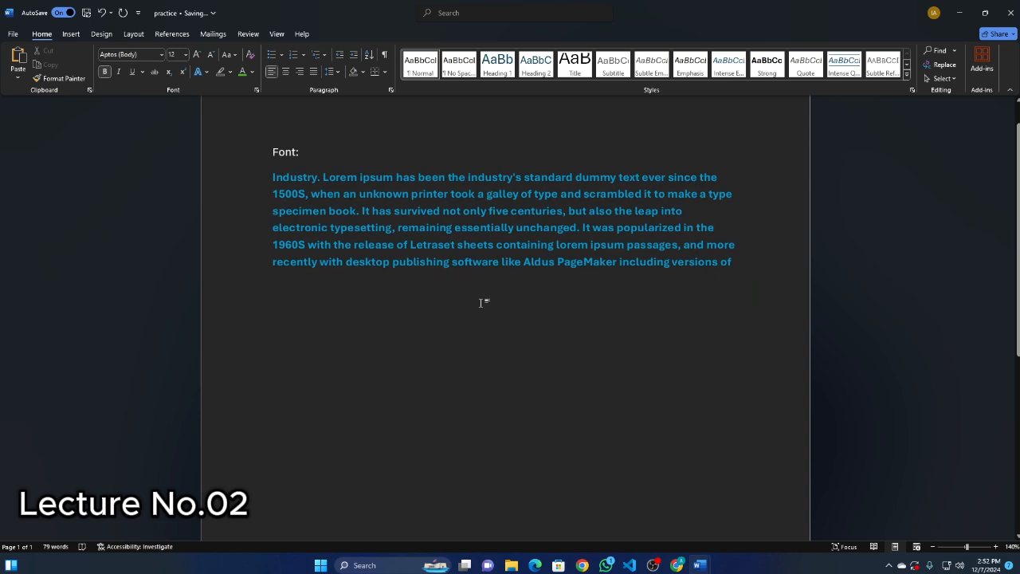
# Browse the fonts in the Font dialog, try Arial, and close the dialog without applying it.
pyautogui.click(256, 91)
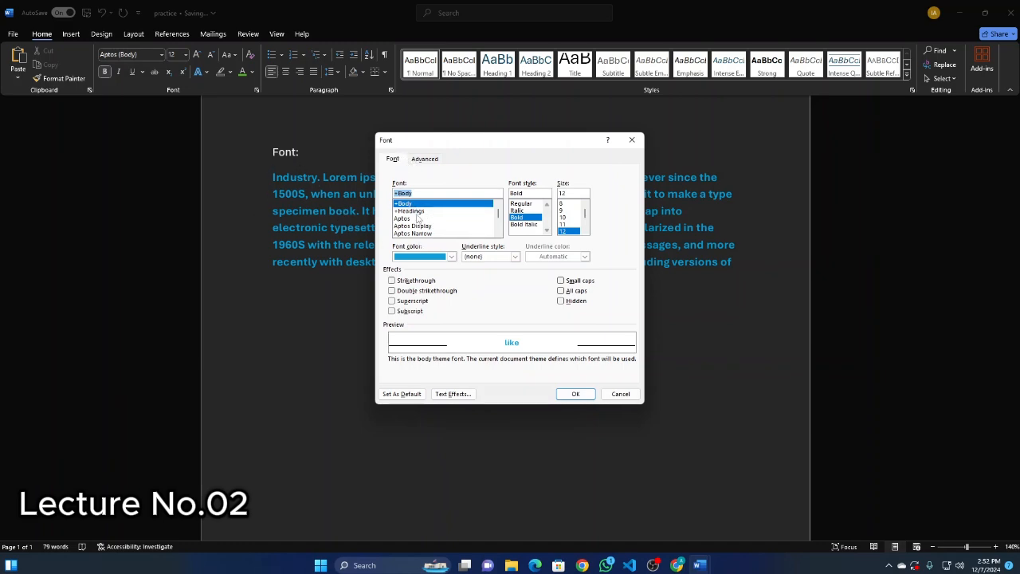
pyautogui.scroll(-3, 417, 220)
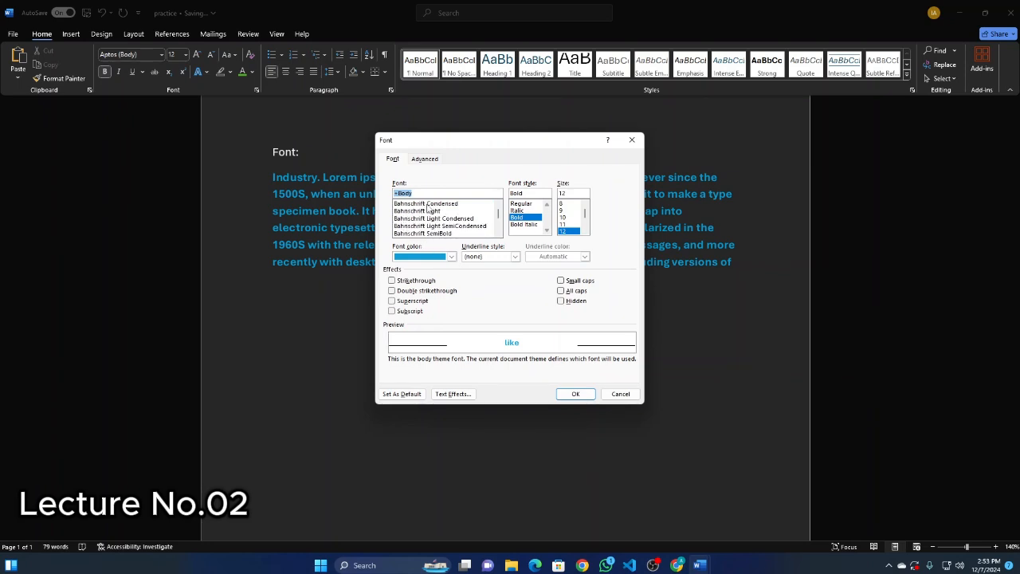
pyautogui.scroll(3, 424, 217)
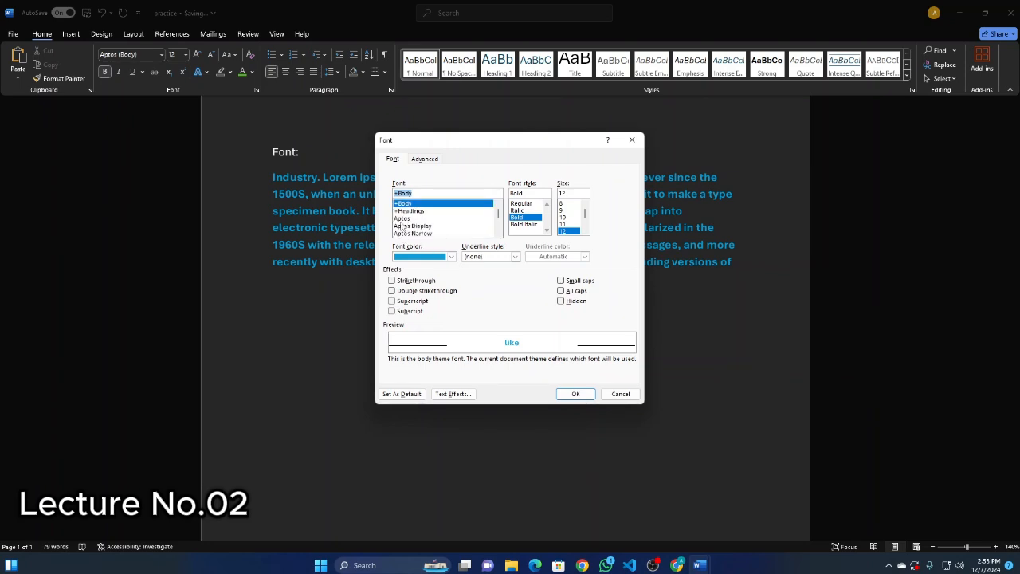
pyautogui.scroll(-1, 406, 218)
pyautogui.click(403, 219)
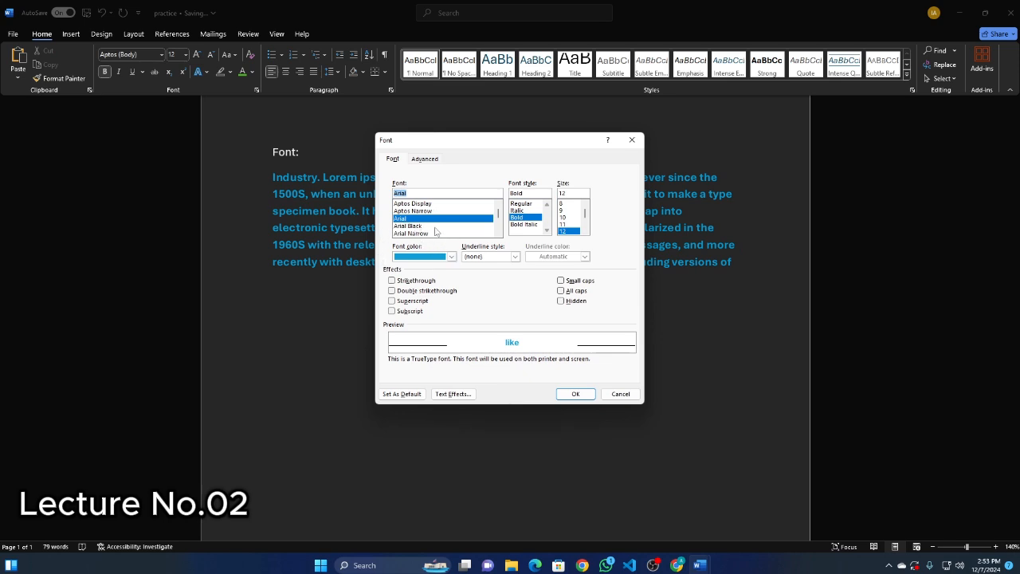
pyautogui.click(632, 139)
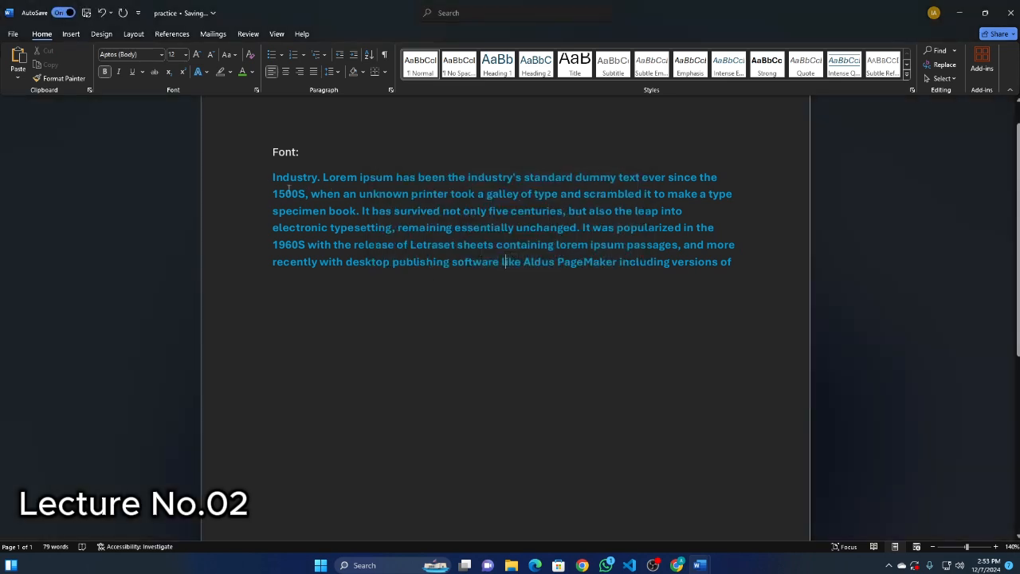
# Select the whole paragraph, choose Arial Narrow in the Font dialog and clear the font style value.
pyautogui.tripleClick(402, 201)
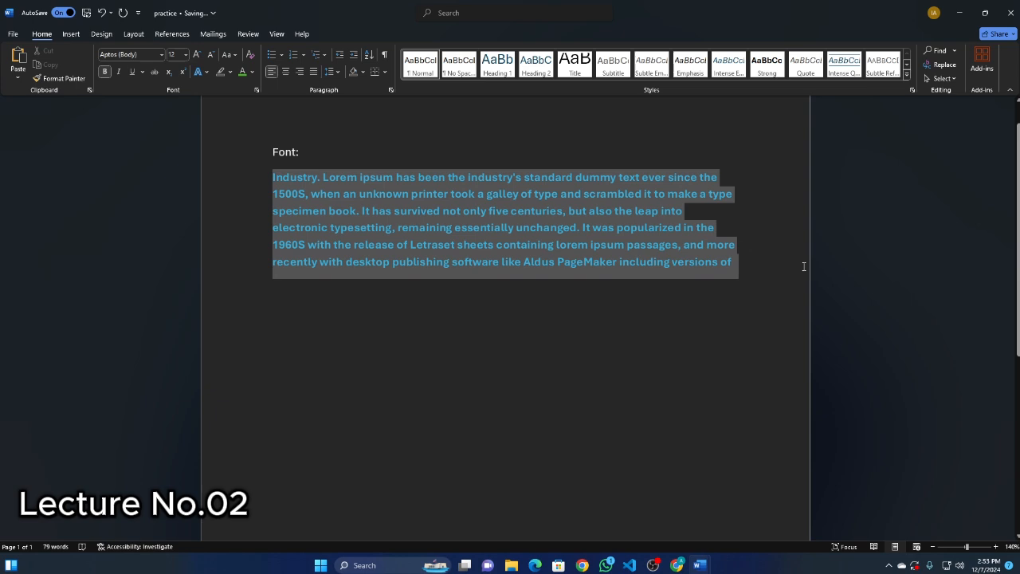
pyautogui.click(257, 90)
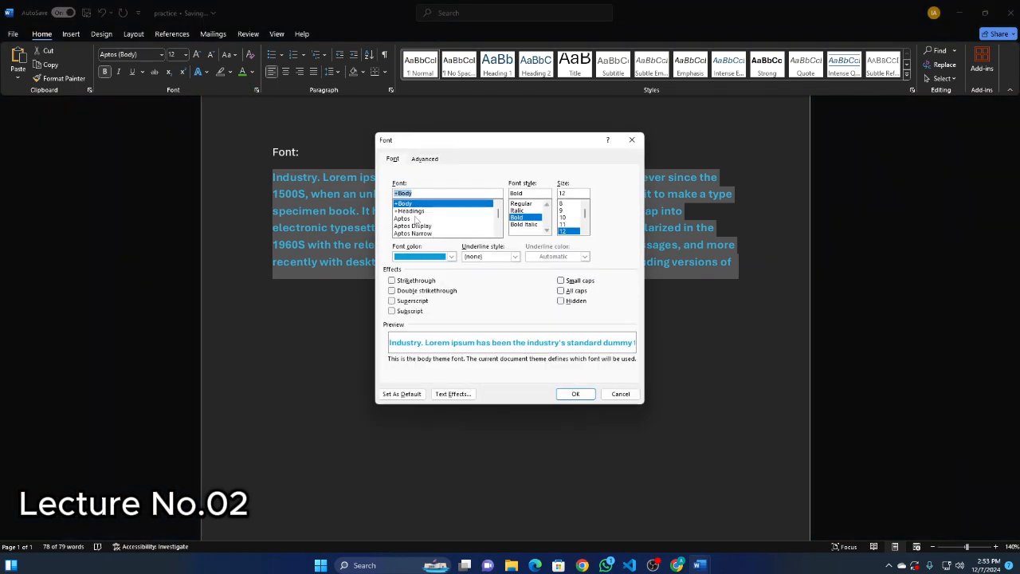
pyautogui.scroll(-3, 418, 221)
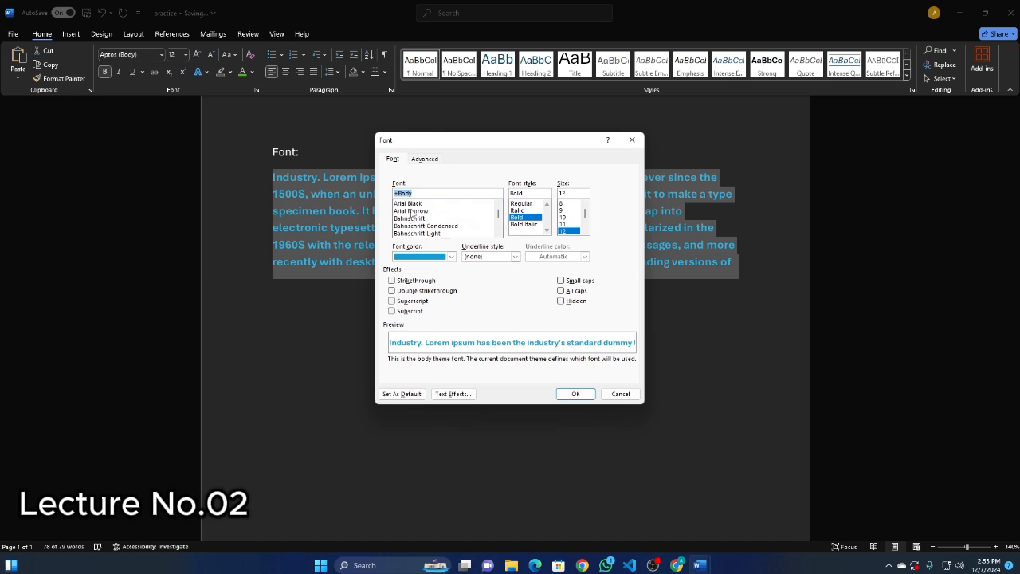
pyautogui.click(411, 211)
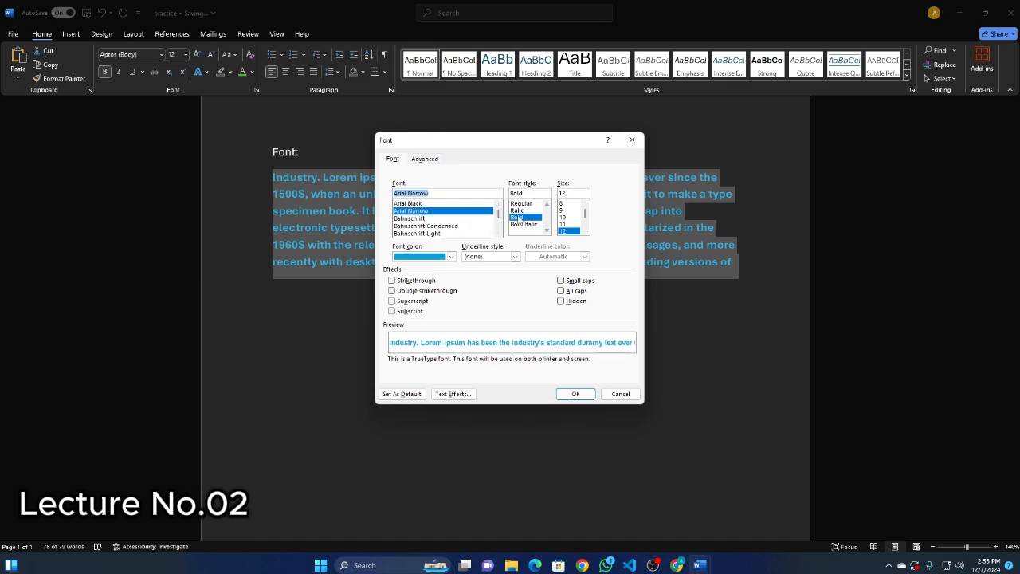
pyautogui.click(518, 218)
pyautogui.moveTo(530, 193); pyautogui.dragTo(505, 201)
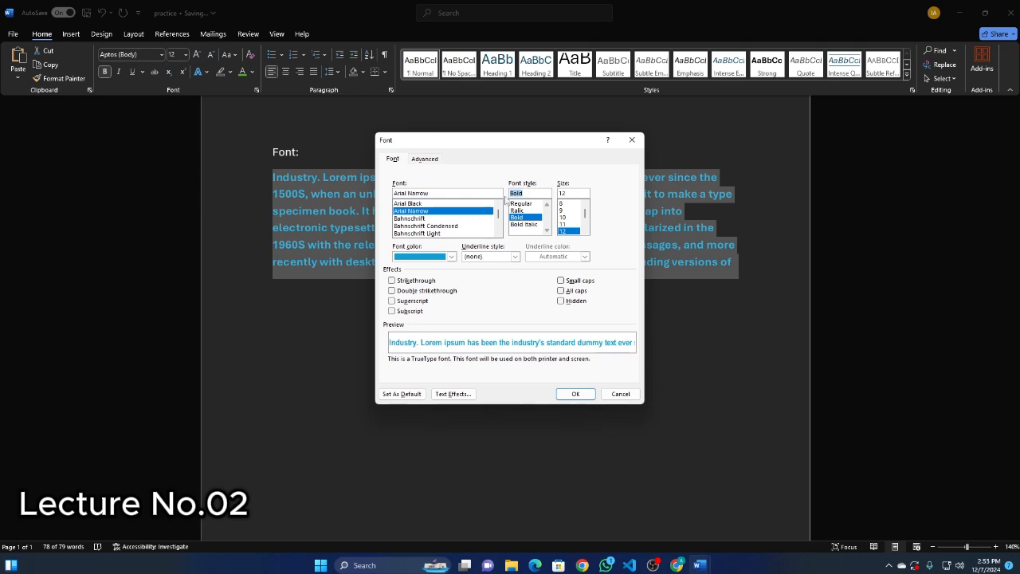
pyautogui.press('BackSpace')
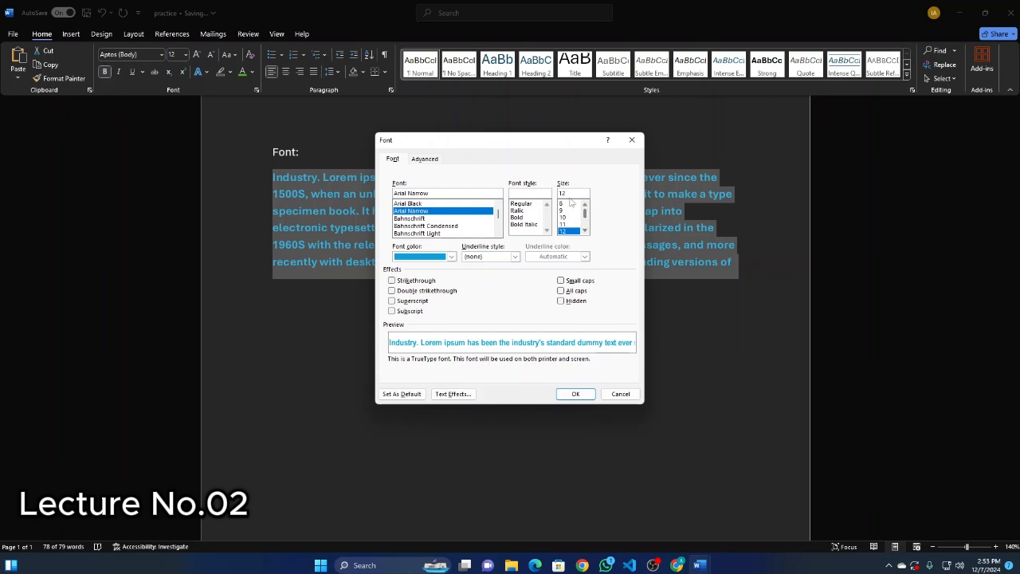
# Browse the available font sizes and set the font color to standard dark red in the Font dialog.
pyautogui.scroll(-1, 564, 224)
pyautogui.scroll(-1, 563, 225)
pyautogui.scroll(-1, 564, 220)
pyautogui.click(452, 259)
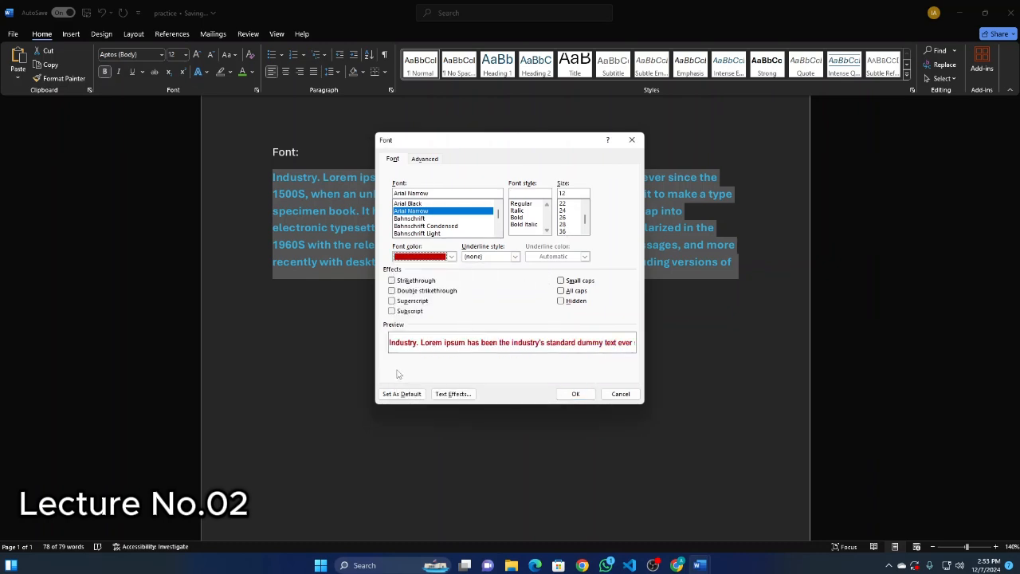
pyautogui.click(398, 372)
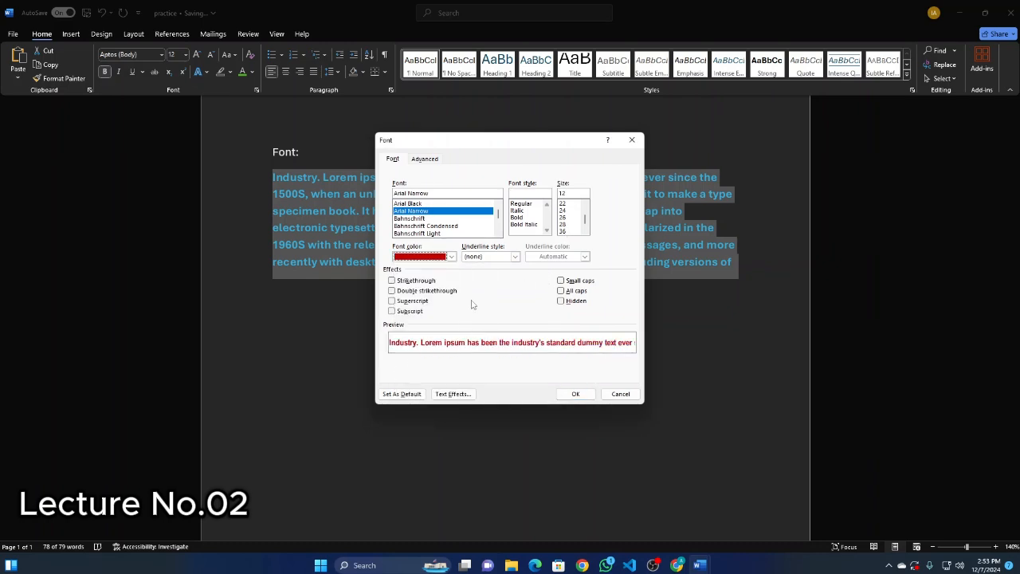
# Try a thick underline style, settle on the dotted one, and set the underline color to standard dark red.
pyautogui.click(515, 257)
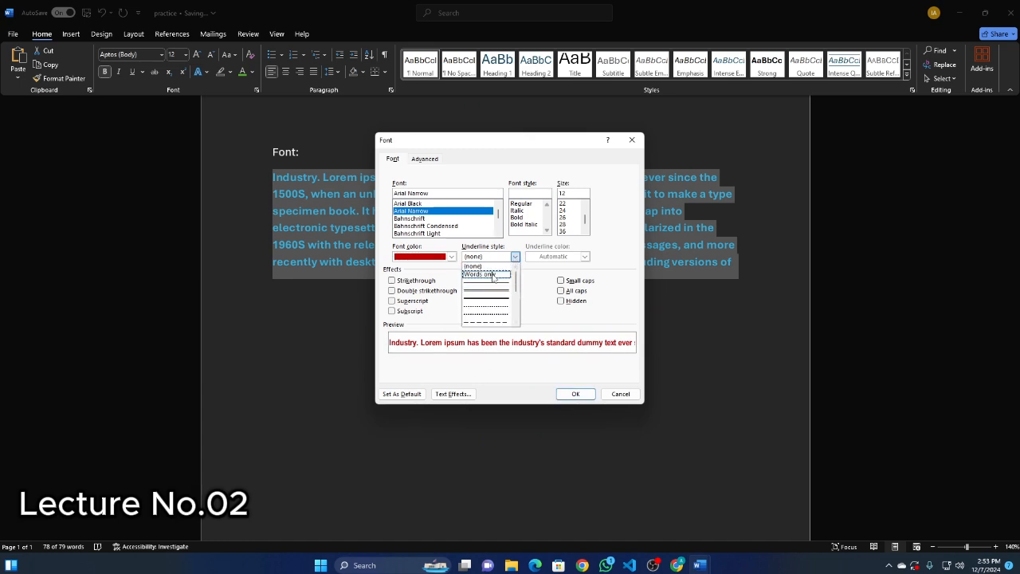
pyautogui.scroll(-1, 490, 295)
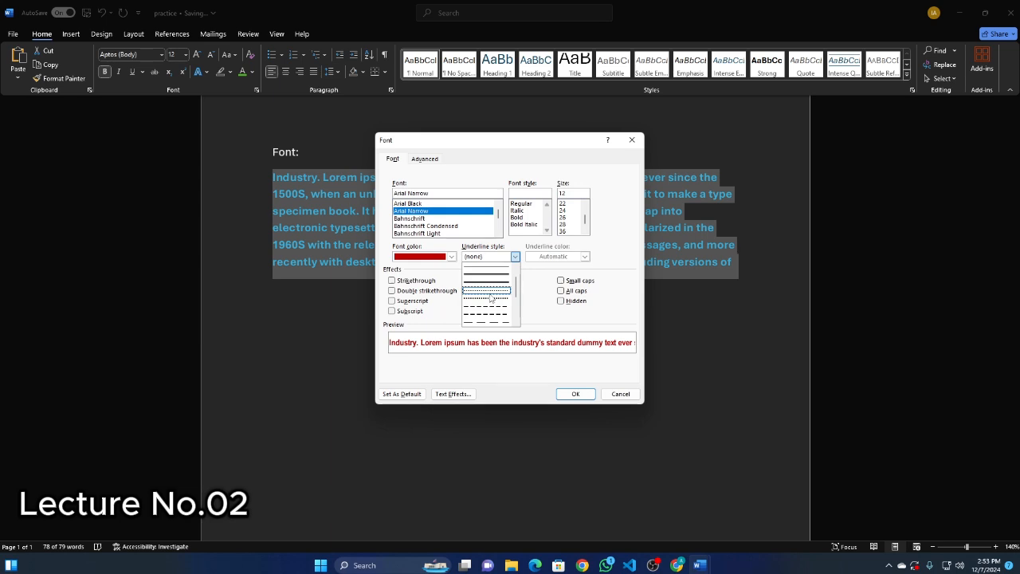
pyautogui.scroll(2, 491, 298)
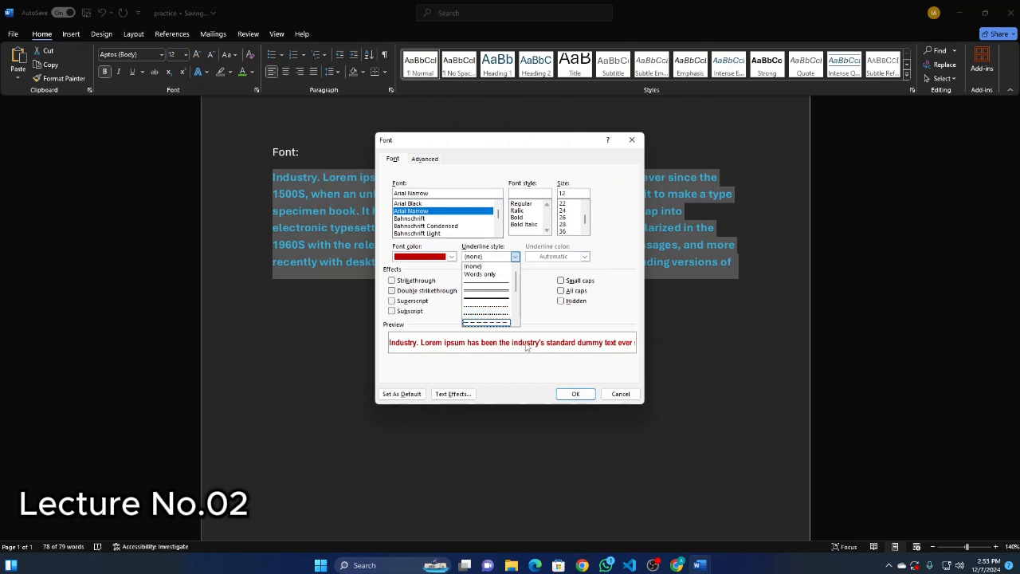
pyautogui.click(500, 299)
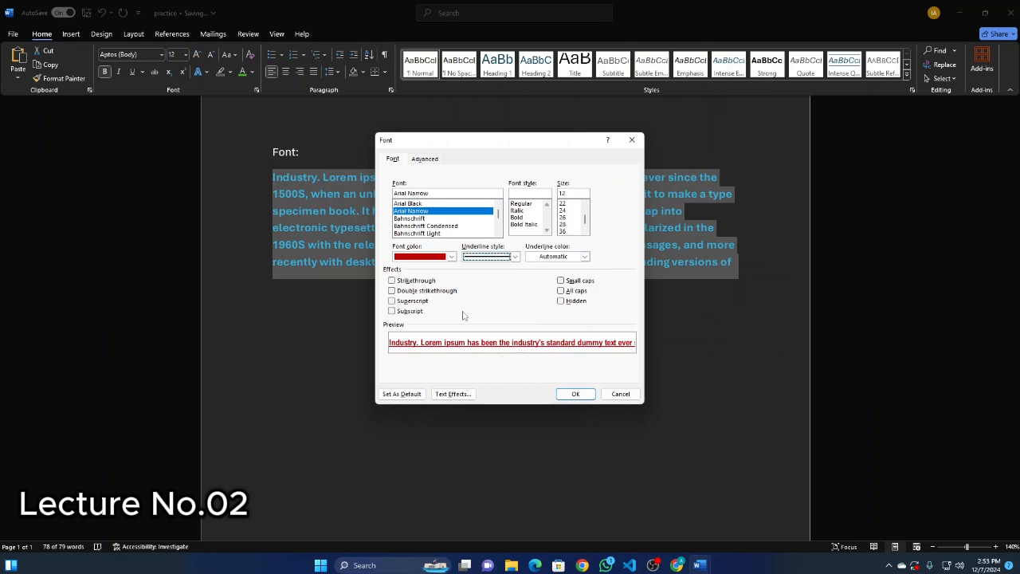
pyautogui.click(514, 257)
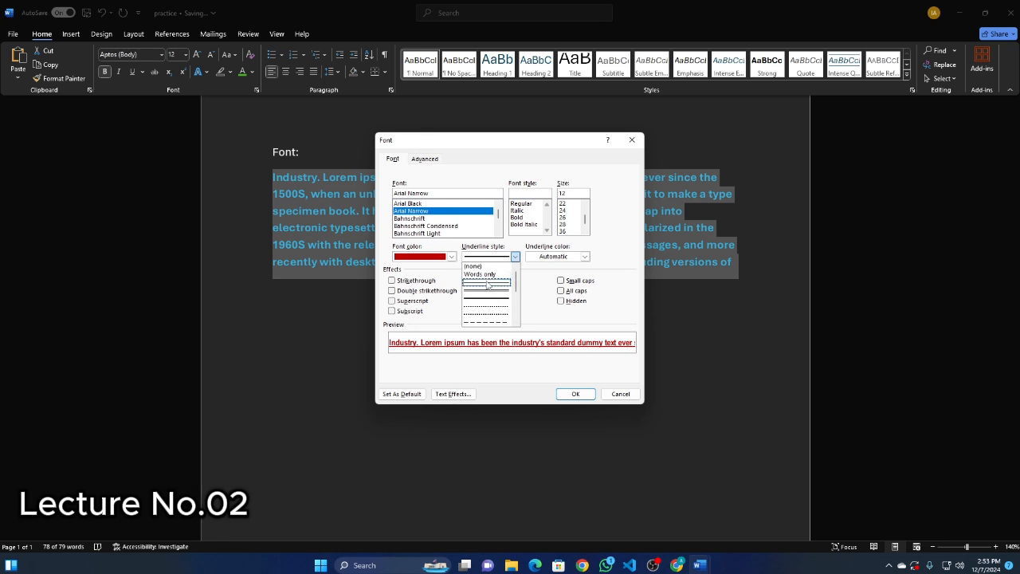
pyautogui.click(482, 310)
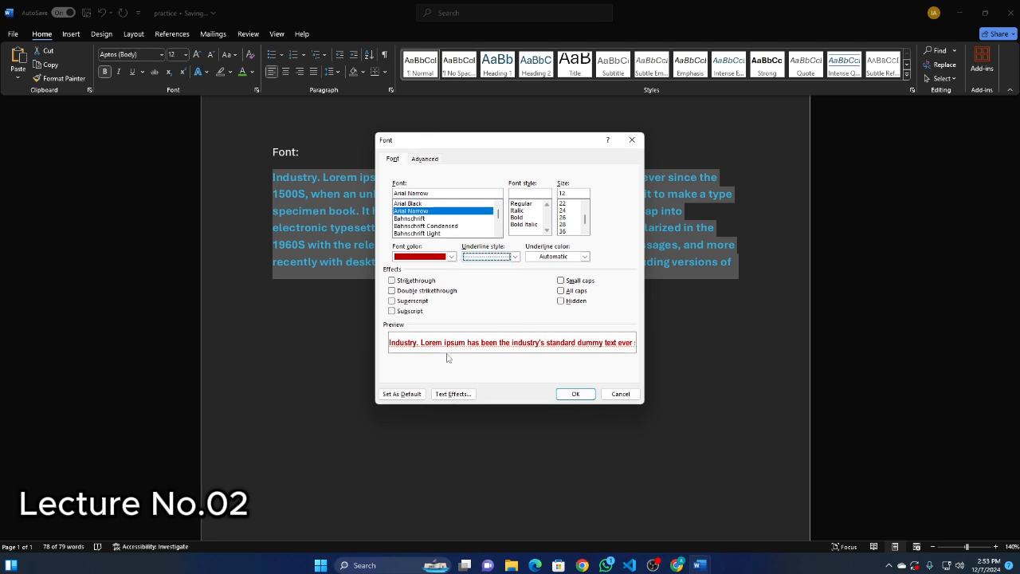
pyautogui.click(585, 257)
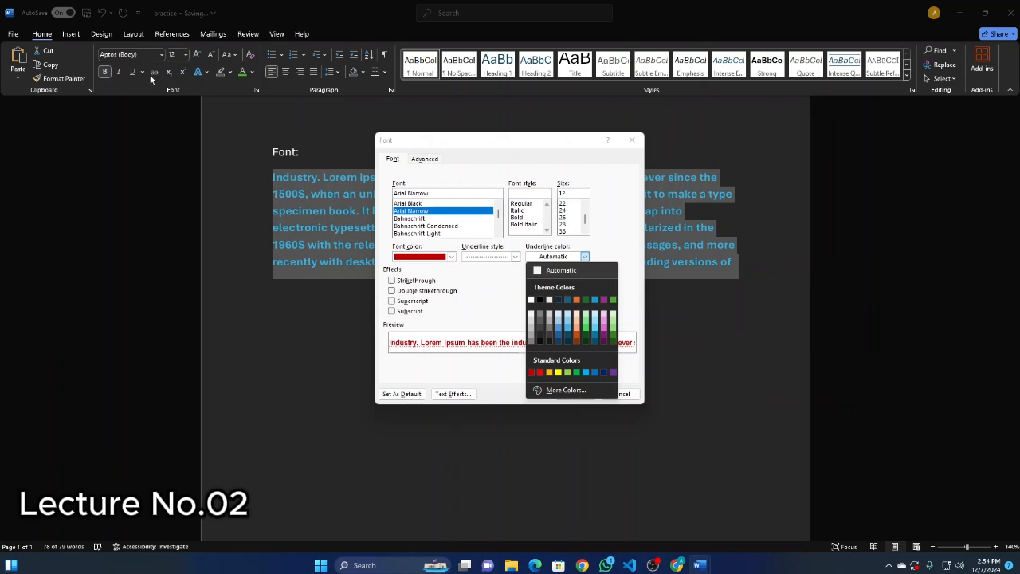
pyautogui.click(534, 372)
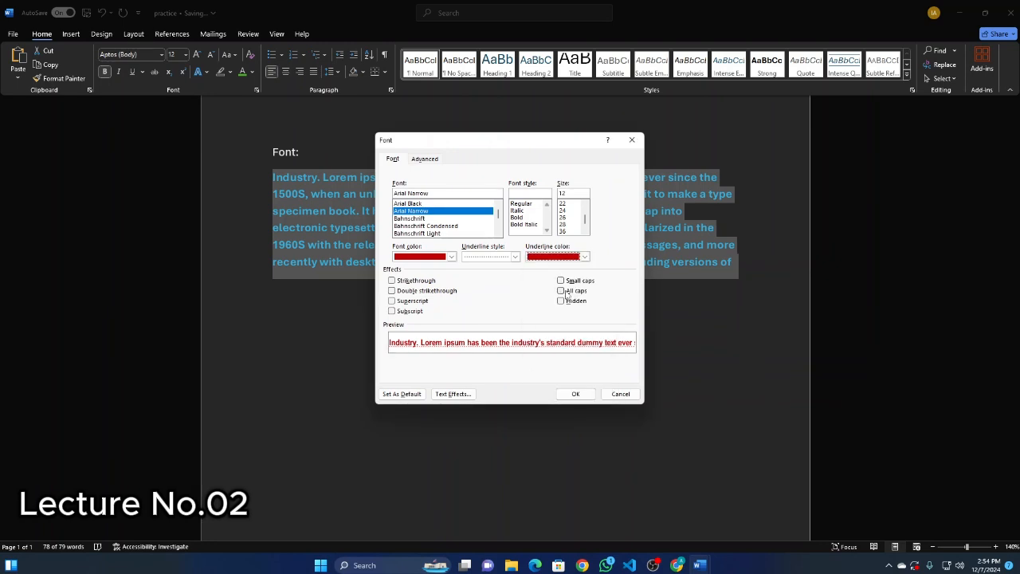
# Try the strikethrough, double strikethrough and superscript effects, and leave only Subscript enabled.
pyautogui.click(408, 280)
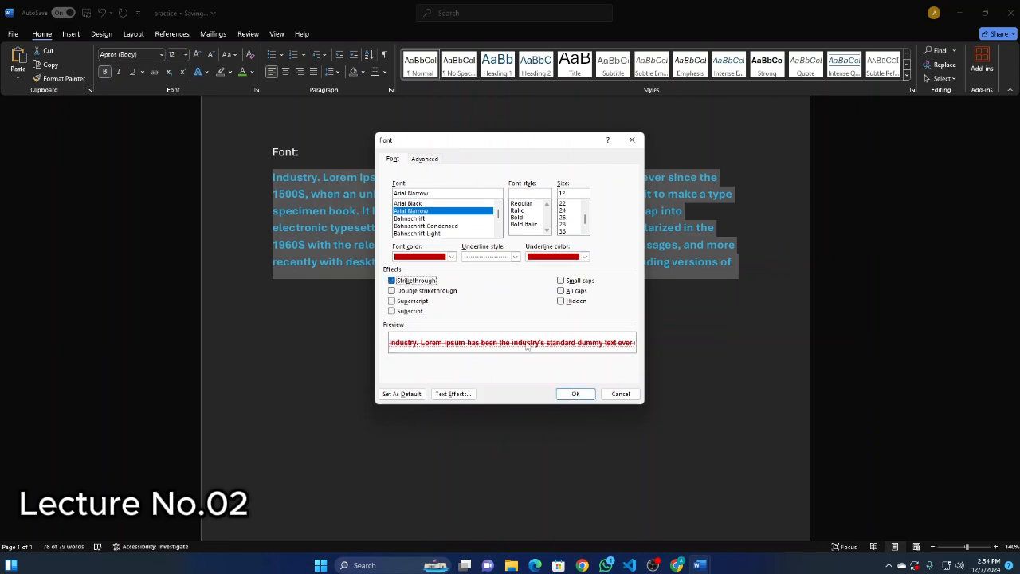
pyautogui.click(406, 290)
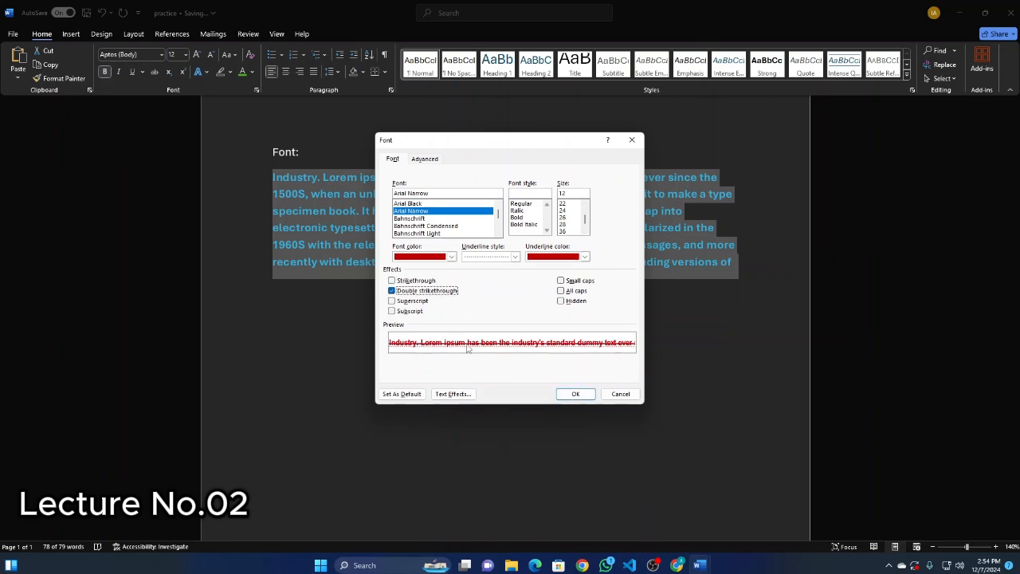
pyautogui.click(412, 301)
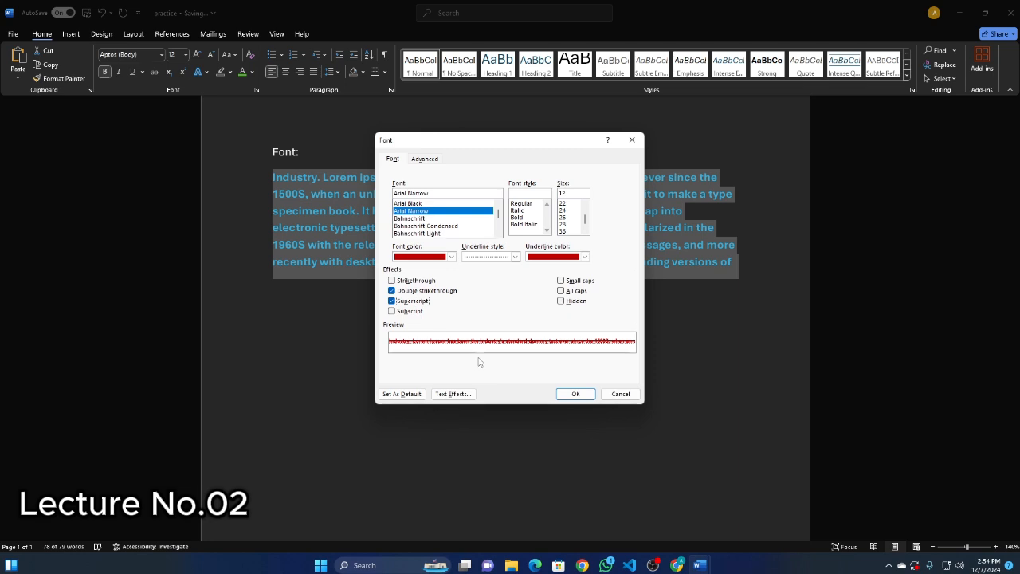
pyautogui.click(411, 311)
pyautogui.click(413, 291)
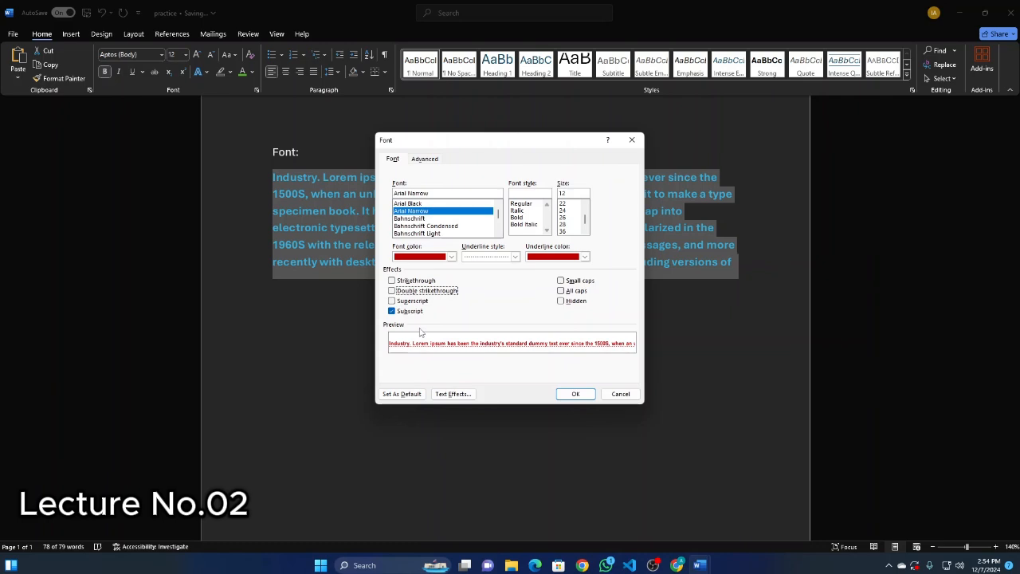
# Try the All caps and Small caps effects, look at the Advanced font settings, and cancel the Font dialog.
pyautogui.click(560, 291)
pyautogui.click(560, 281)
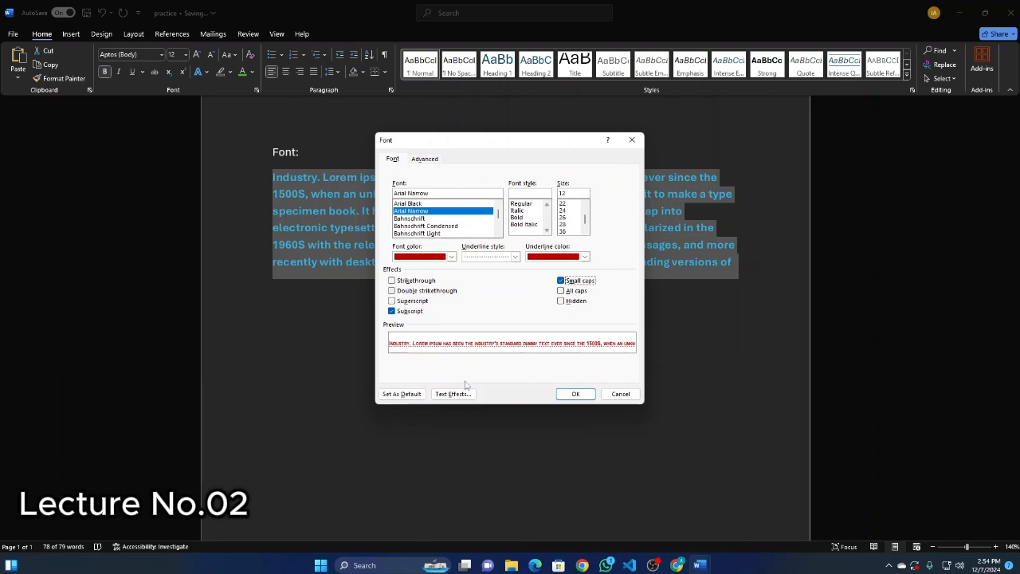
pyautogui.click(427, 160)
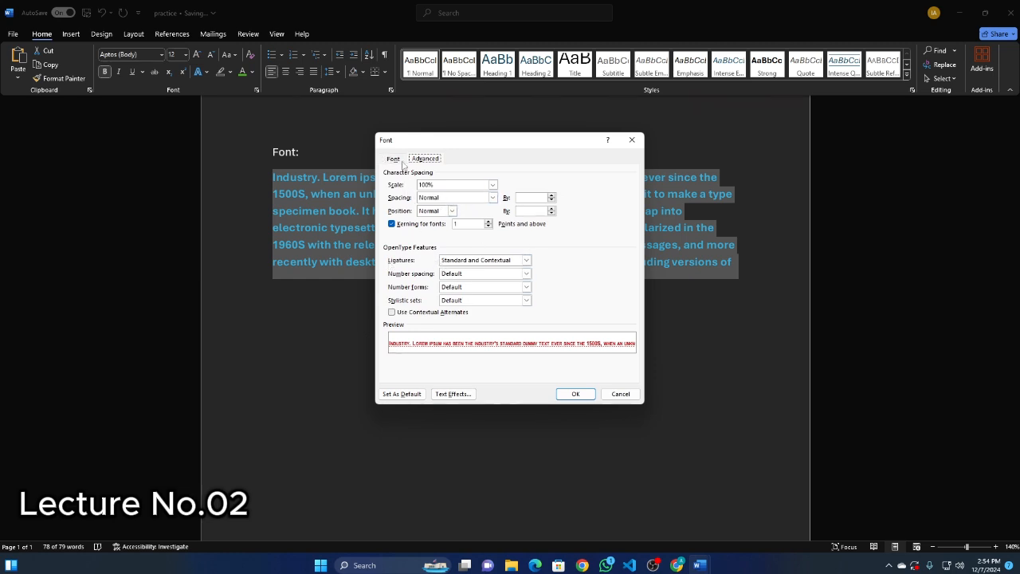
pyautogui.press('Escape')
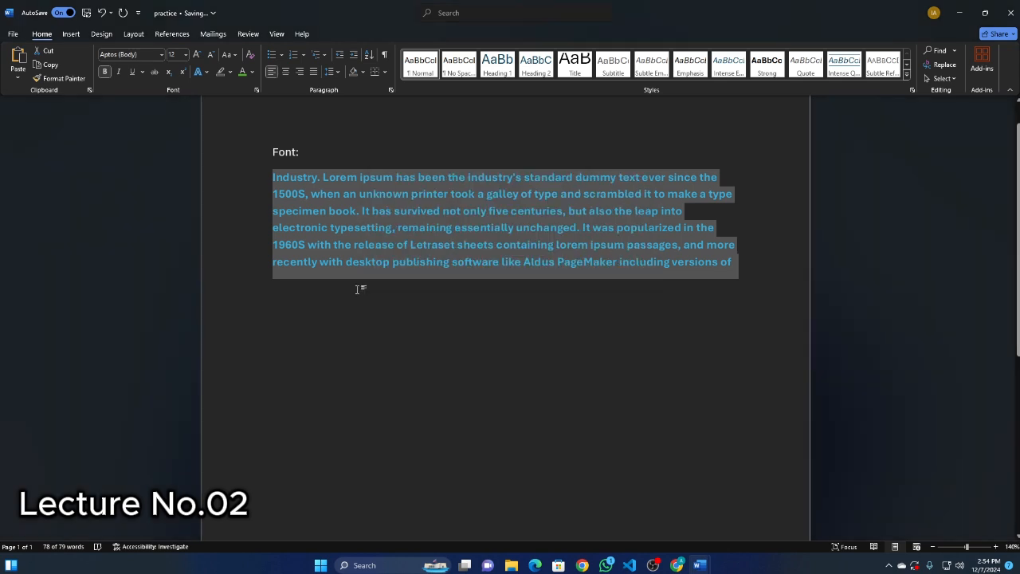
# Remove the bold formatting from the whole blue paragraph and deselect it.
pyautogui.moveTo(276, 173); pyautogui.dragTo(731, 263)
pyautogui.click(104, 73)
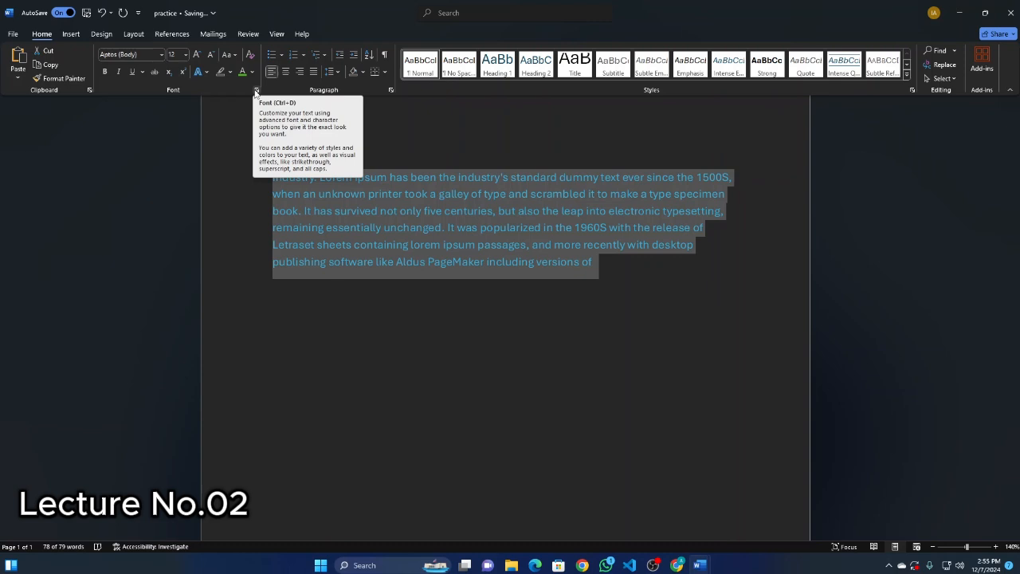
pyautogui.click(415, 334)
# Add the text "underline color red" after "Font:" on the heading line.
pyautogui.click(297, 287)
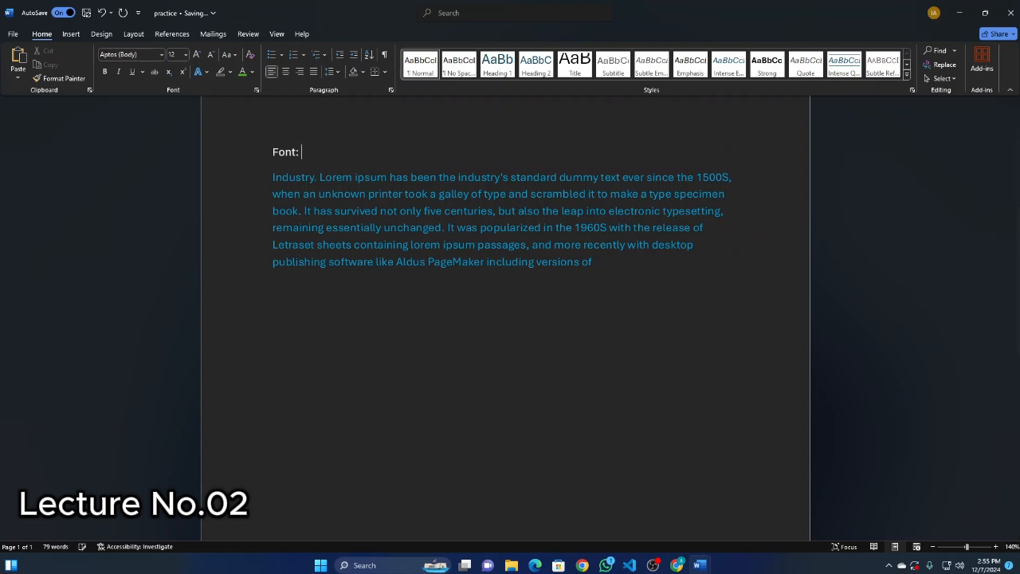
pyautogui.write('underline olor red')
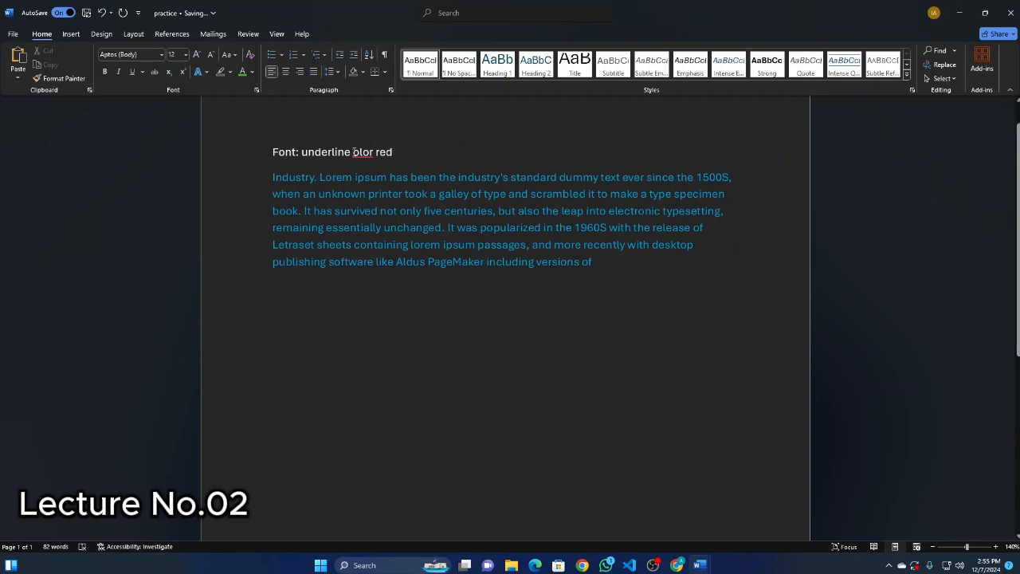
pyautogui.write('c')
# Choose standard red as the underline color at the cursor in the heading line.
pyautogui.click(142, 72)
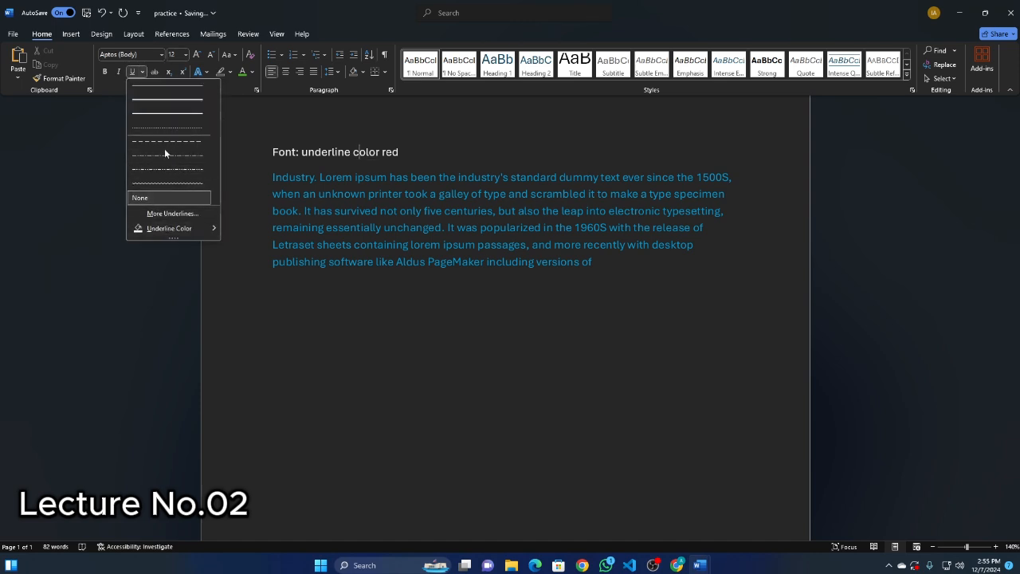
pyautogui.moveTo(167, 230)
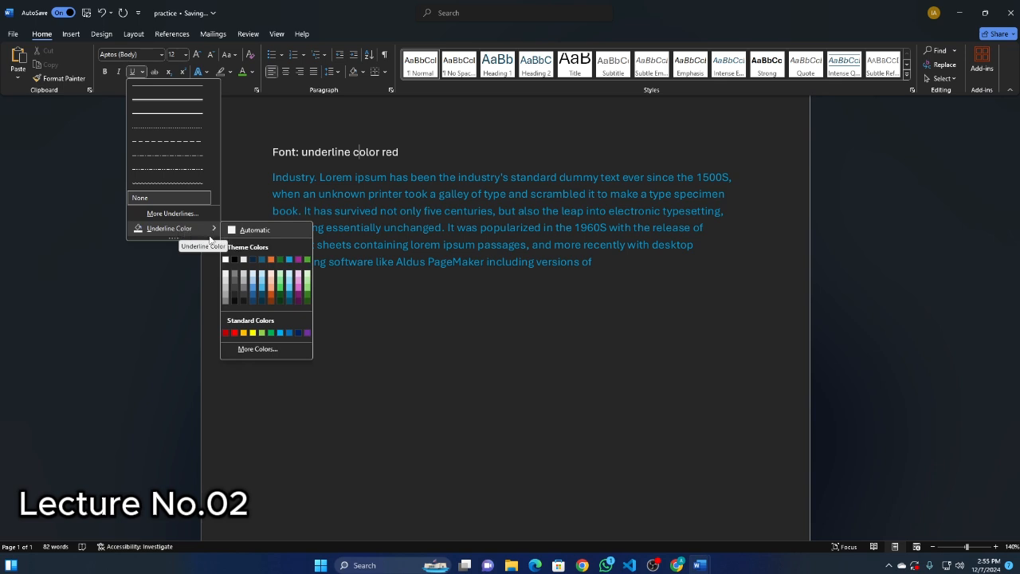
pyautogui.click(234, 334)
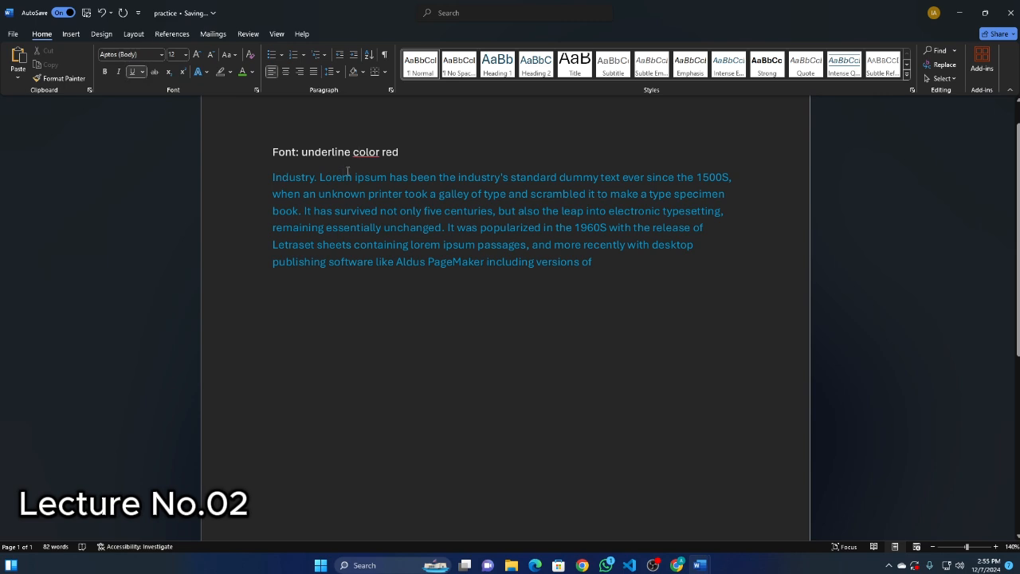
# Select the whole blue paragraph and underline it in standard red.
pyautogui.click(386, 176)
pyautogui.moveTo(287, 178); pyautogui.dragTo(603, 264)
pyautogui.click(142, 71)
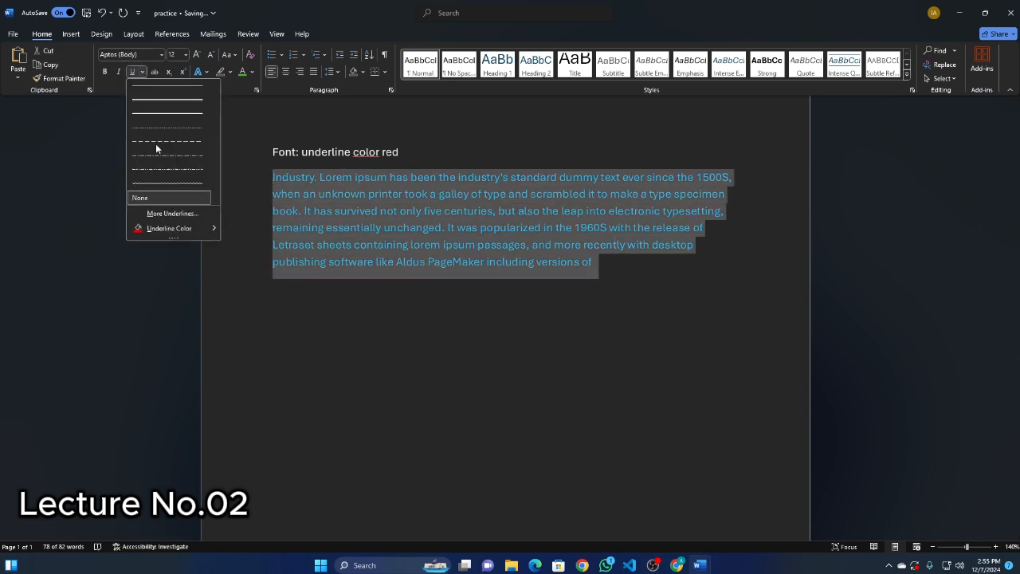
pyautogui.moveTo(163, 229)
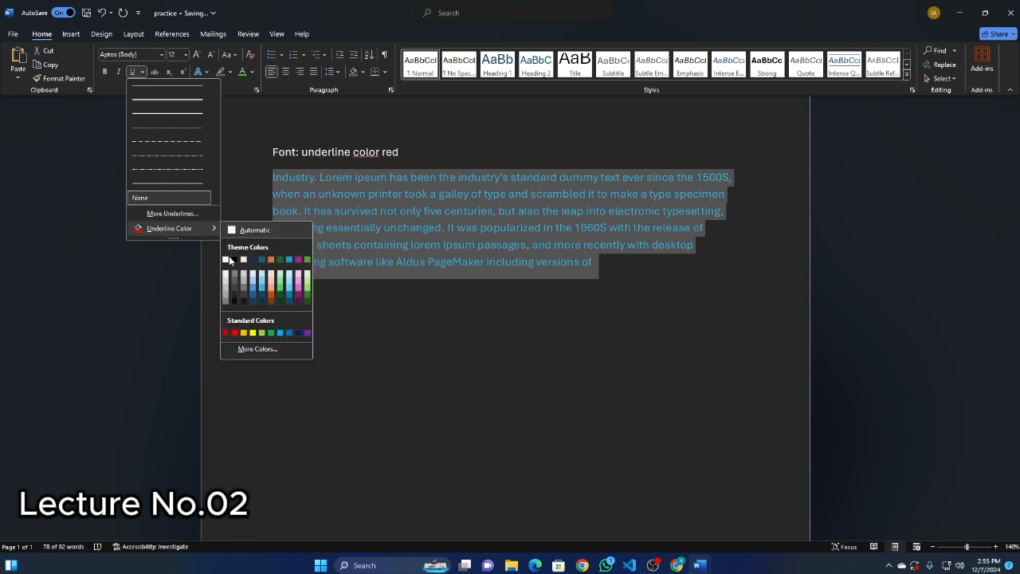
pyautogui.click(234, 332)
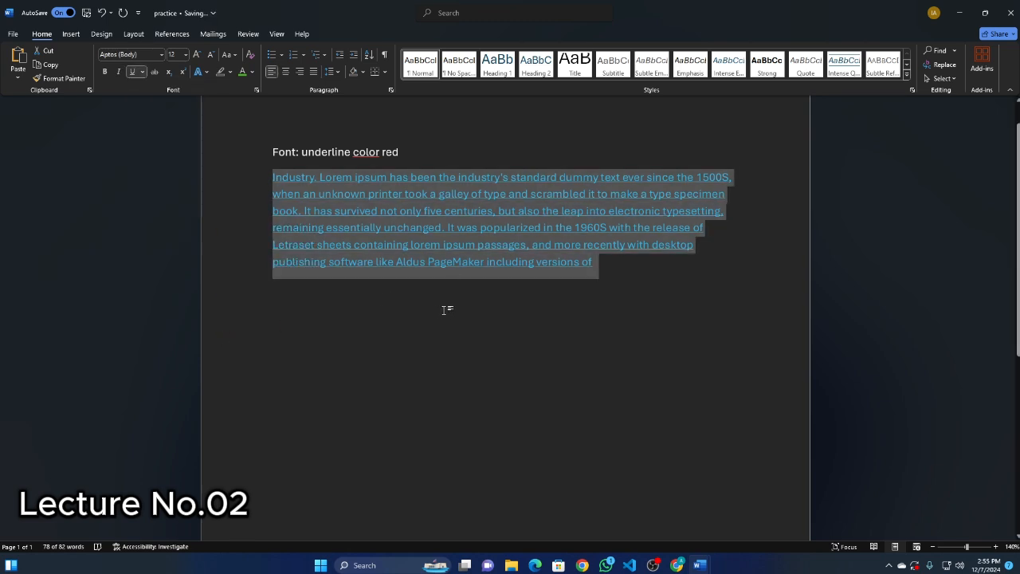
# Set the paragraph's underline color to standard dark red in the Font dialog and deselect the text.
pyautogui.click(256, 91)
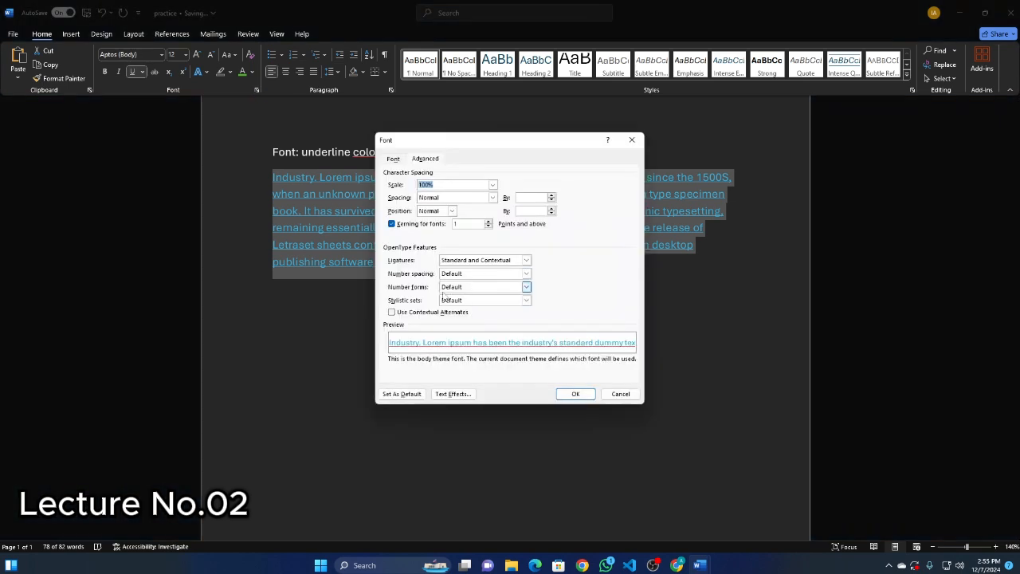
pyautogui.click(396, 160)
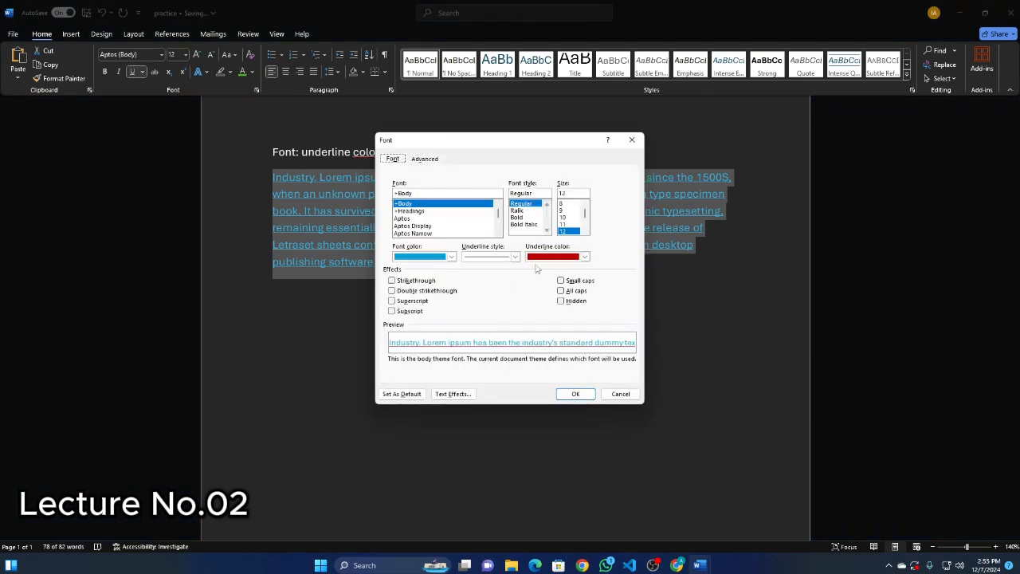
pyautogui.click(584, 256)
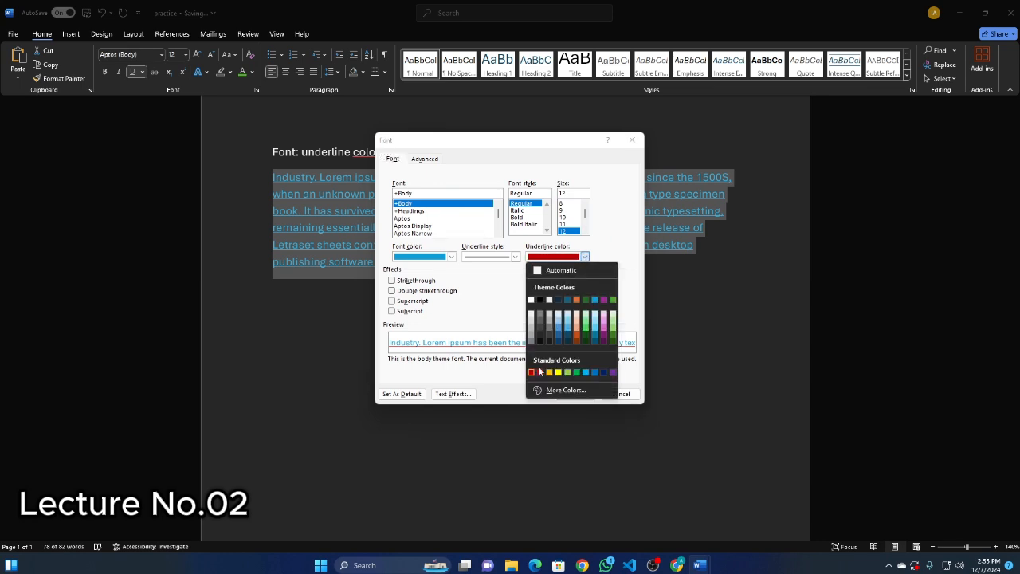
pyautogui.click(532, 372)
pyautogui.click(576, 393)
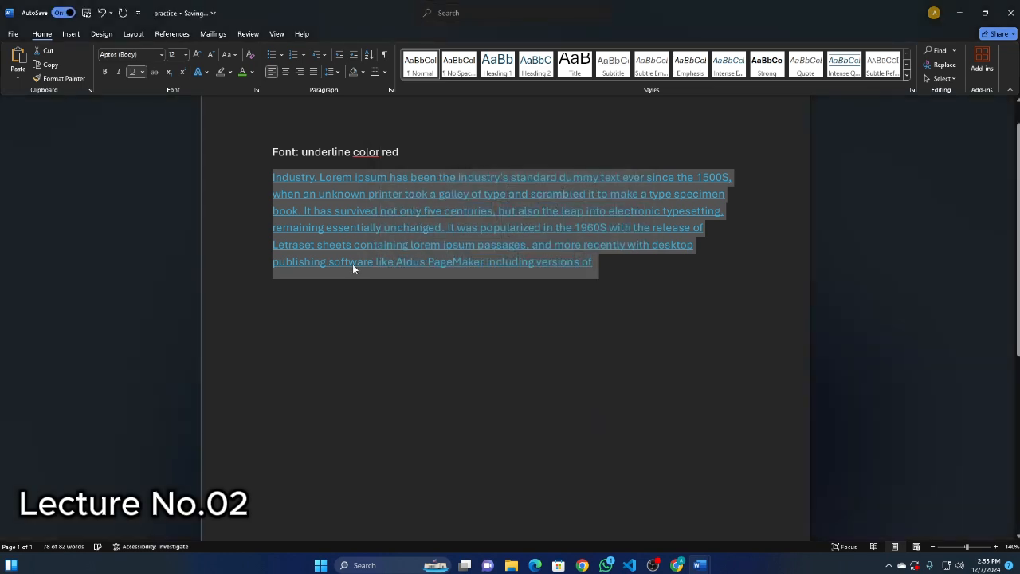
pyautogui.click(496, 318)
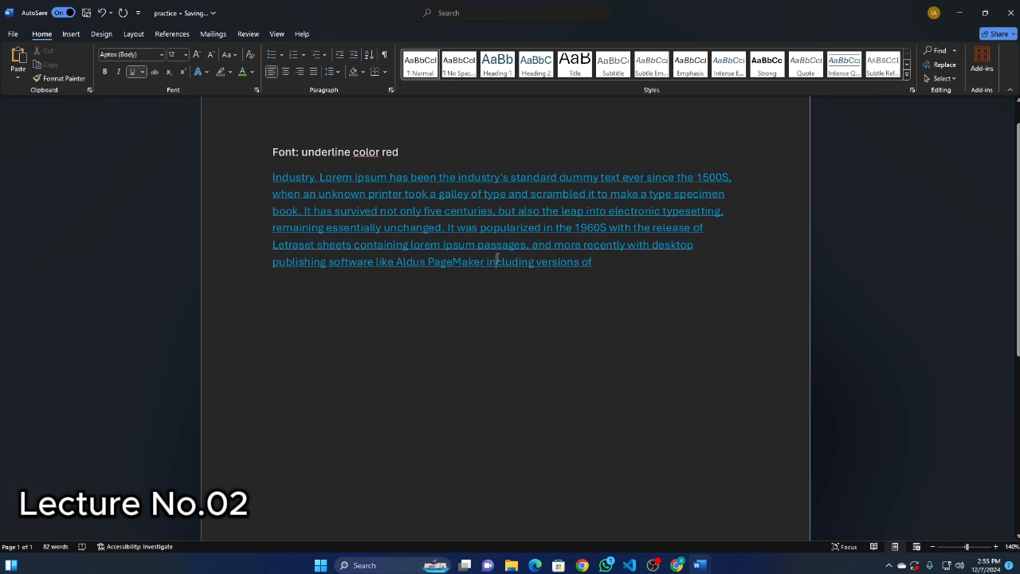
# Delete the blue paragraph and the heading line to empty the page.
pyautogui.moveTo(596, 265); pyautogui.dragTo(277, 169)
pyautogui.press('BackSpace')
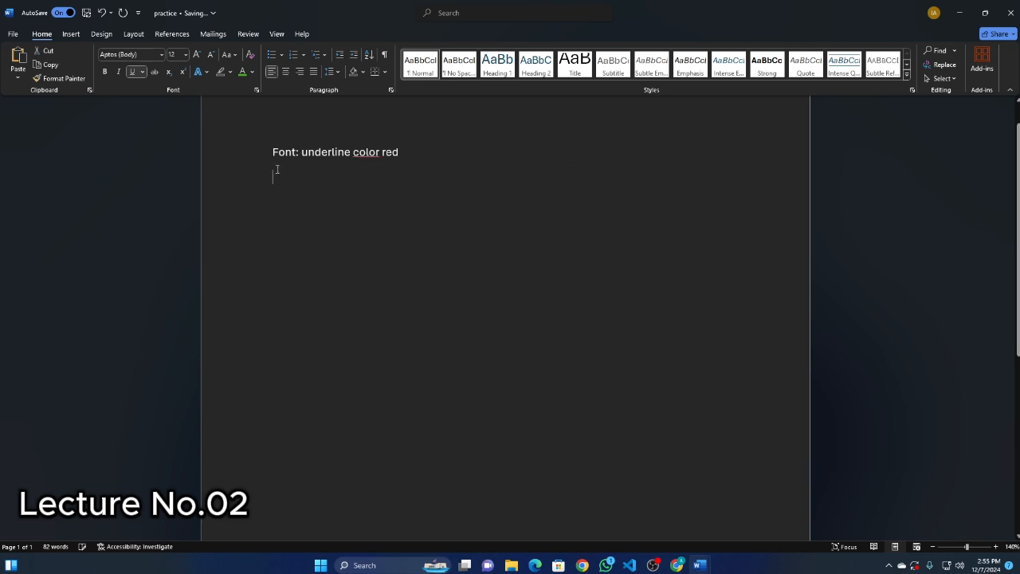
pyautogui.moveTo(406, 157); pyautogui.dragTo(262, 136)
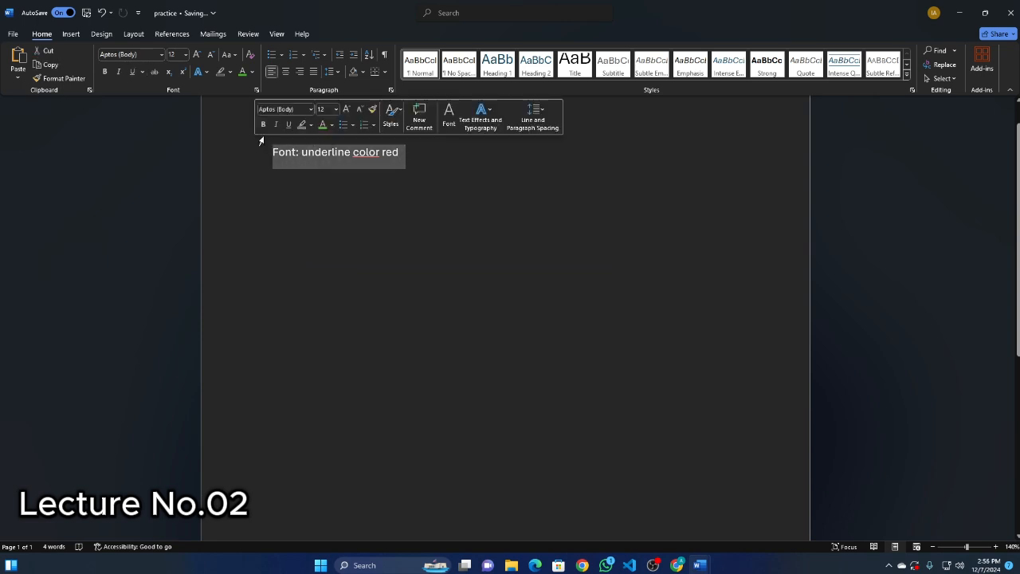
pyautogui.press('BackSpace')
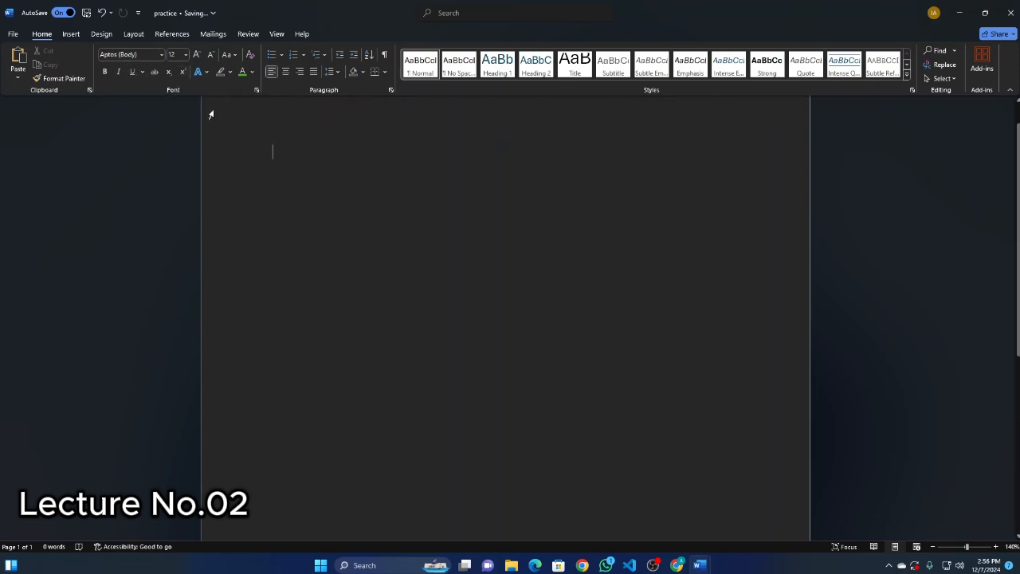
# Write "Hello world" on the empty page and check the Font dialog without changing anything.
pyautogui.write('hhh')
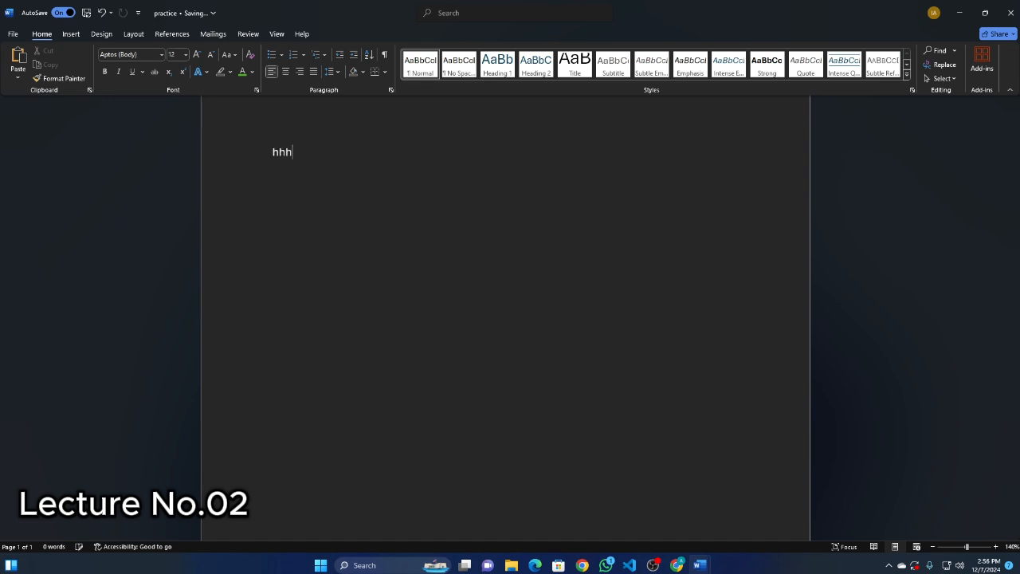
pyautogui.press('BackSpace')
pyautogui.press('BackSpace')
pyautogui.press('BackSpace')
pyautogui.write('hell')
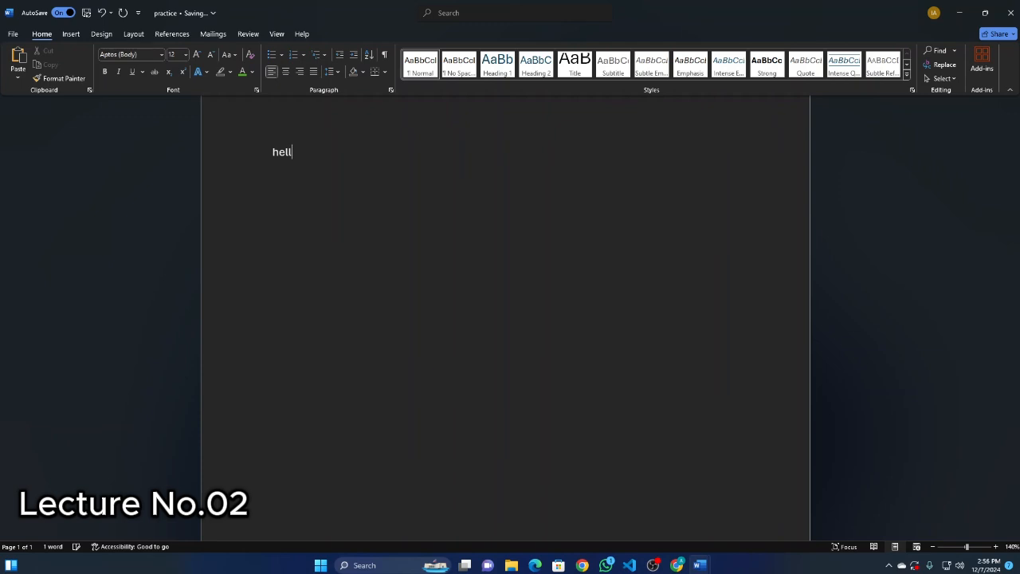
pyautogui.write('o wo')
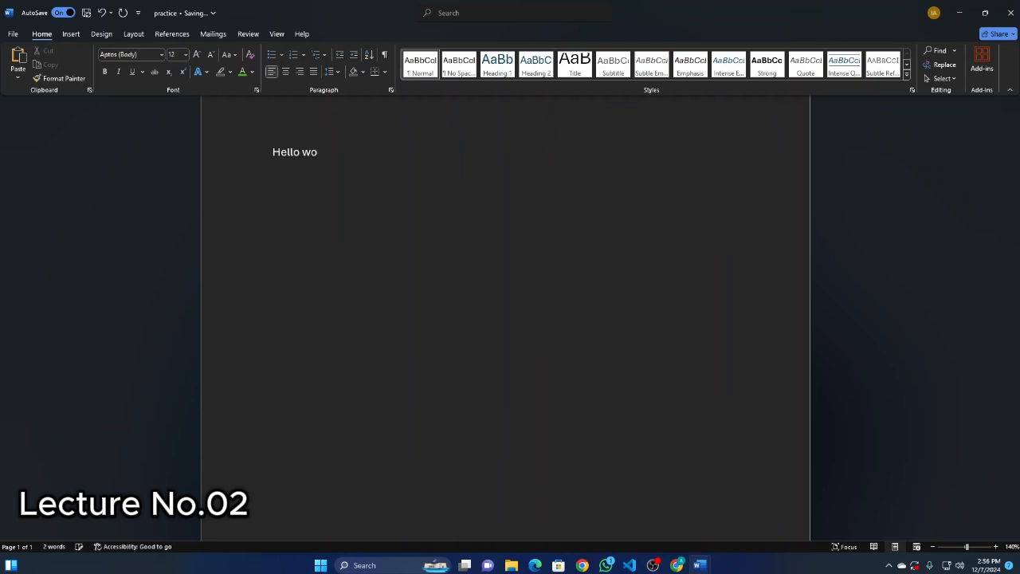
pyautogui.write('rld')
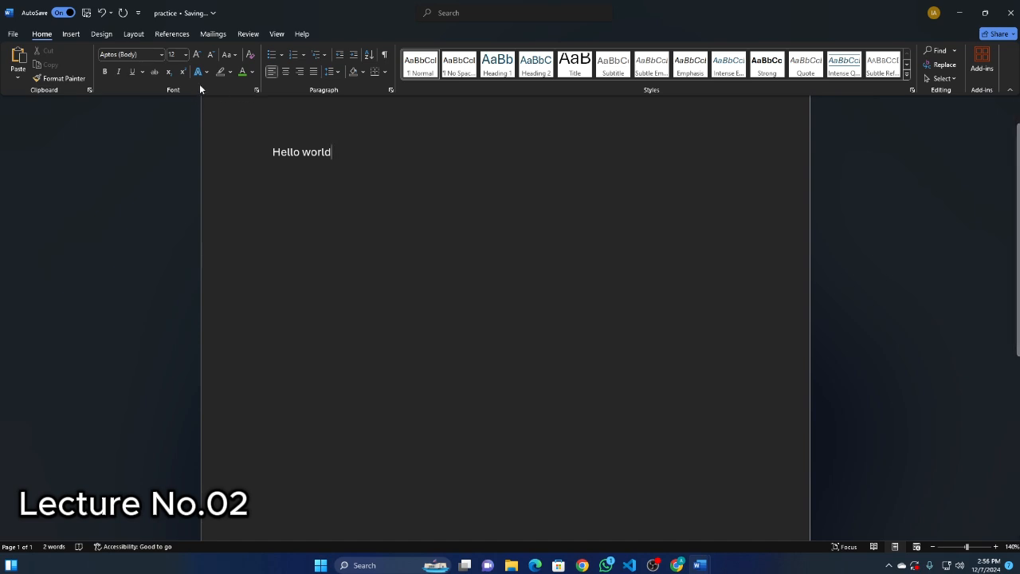
pyautogui.click(257, 90)
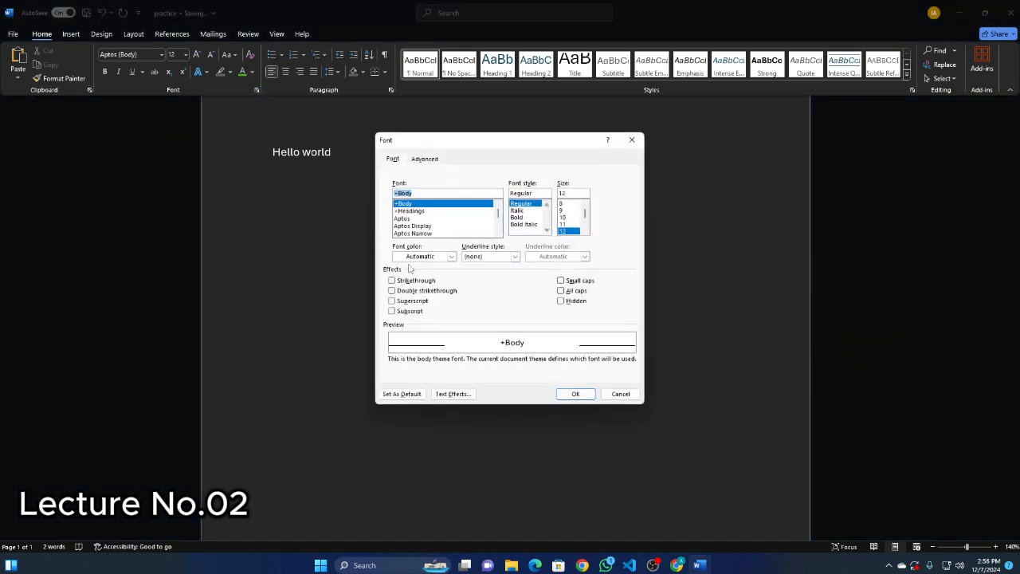
pyautogui.click(632, 140)
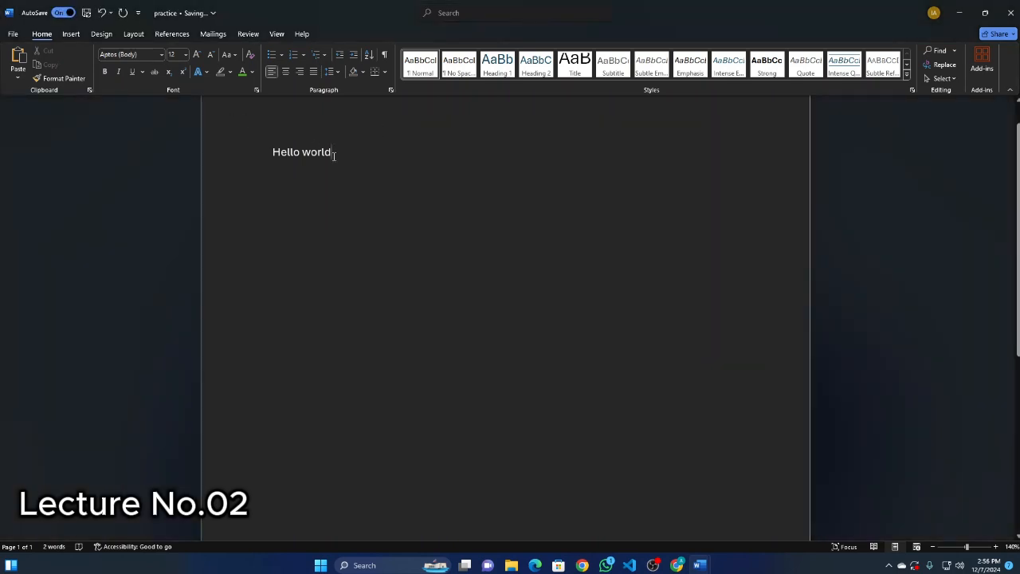
# Undo the new text, the deletions of the heading and paragraph, and the paragraph's underline.
pyautogui.hotkey('ctrl', 'z')
pyautogui.hotkey('ctrl', 'z')
pyautogui.hotkey('ctrl', 'z')
pyautogui.hotkey('ctrl', 'z')
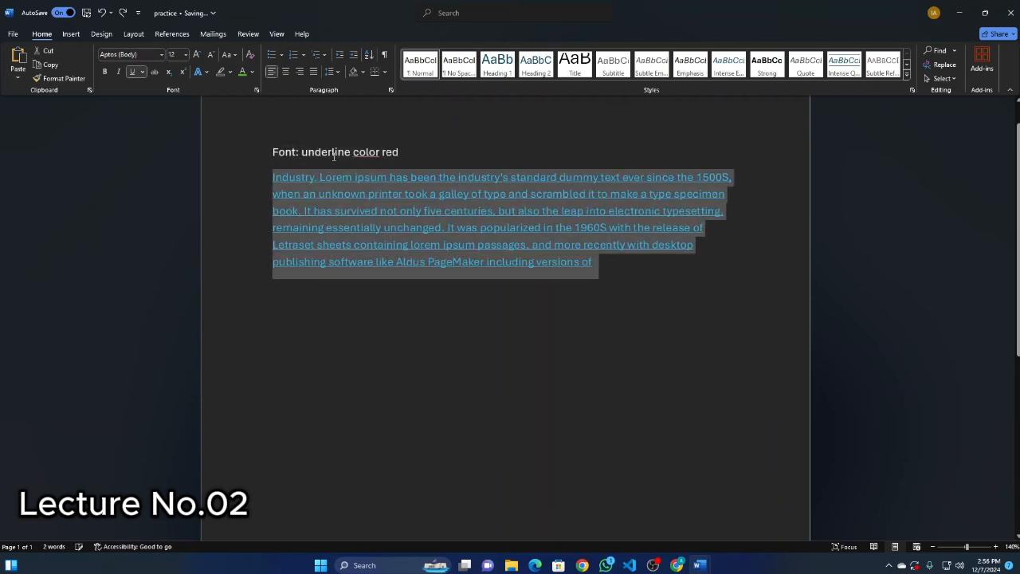
pyautogui.hotkey('ctrl', 'z')
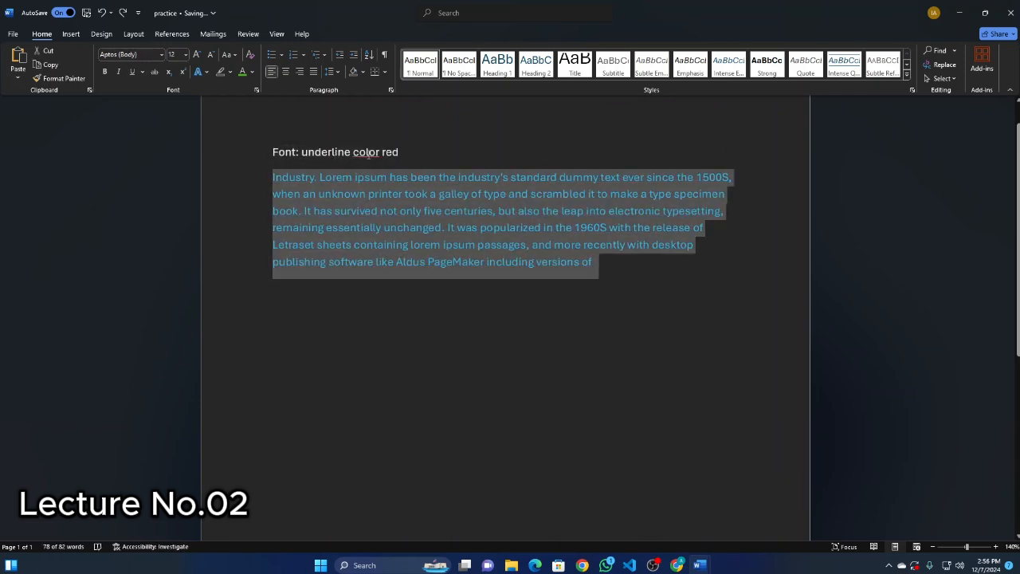
# Delete the entire "Font: underline color red" heading line above the paragraph.
pyautogui.click(259, 151)
pyautogui.press('Delete')
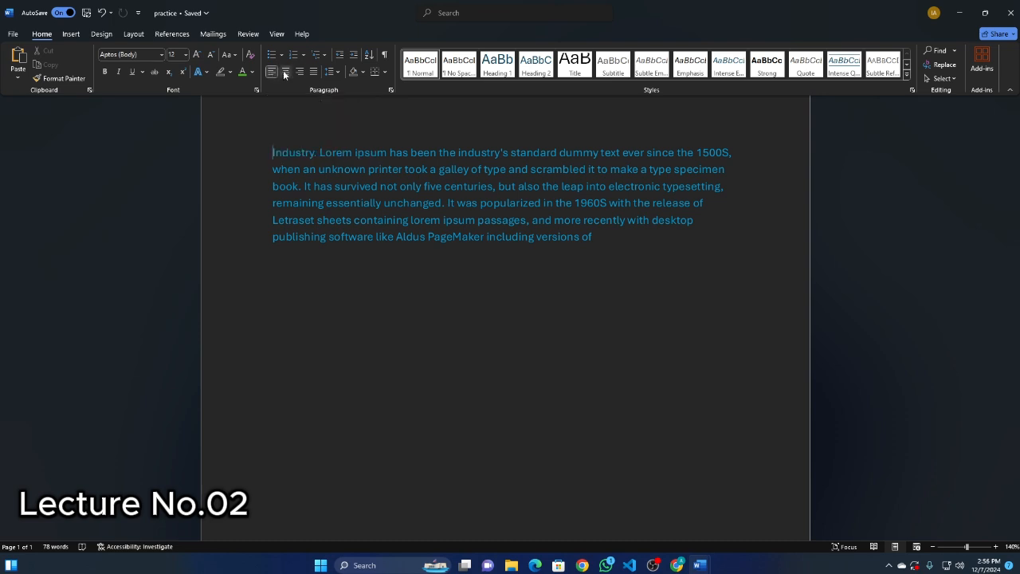
# Try centered and right alignment on the whole paragraph and settle on justified alignment.
pyautogui.click(285, 71)
pyautogui.moveTo(698, 242); pyautogui.dragTo(268, 141)
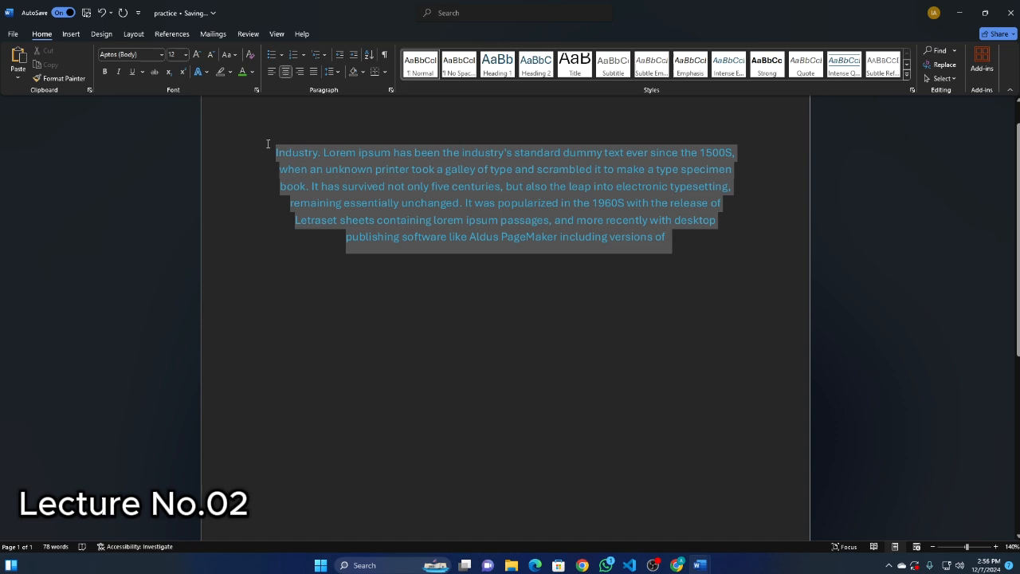
pyautogui.click(300, 71)
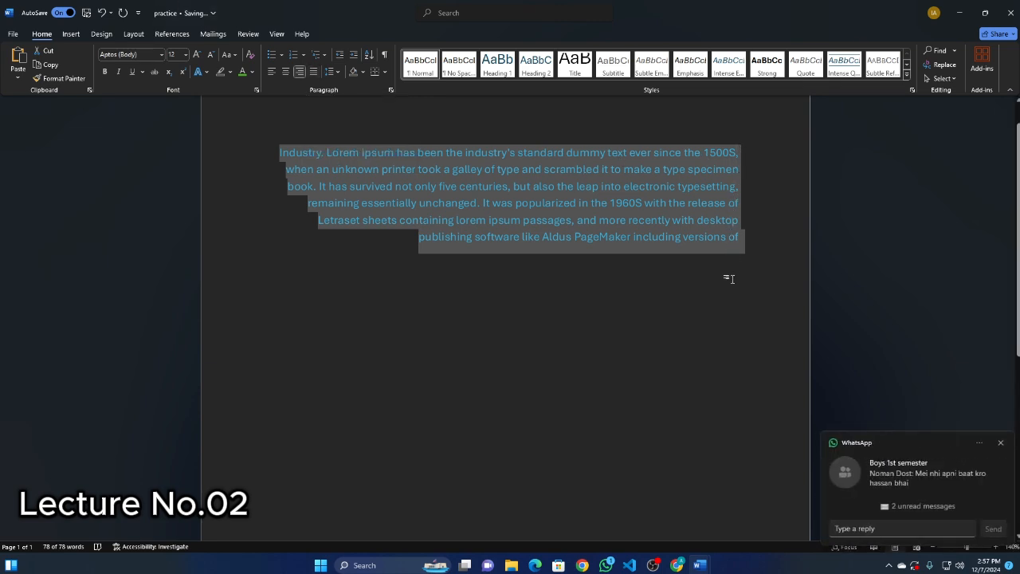
pyautogui.click(313, 71)
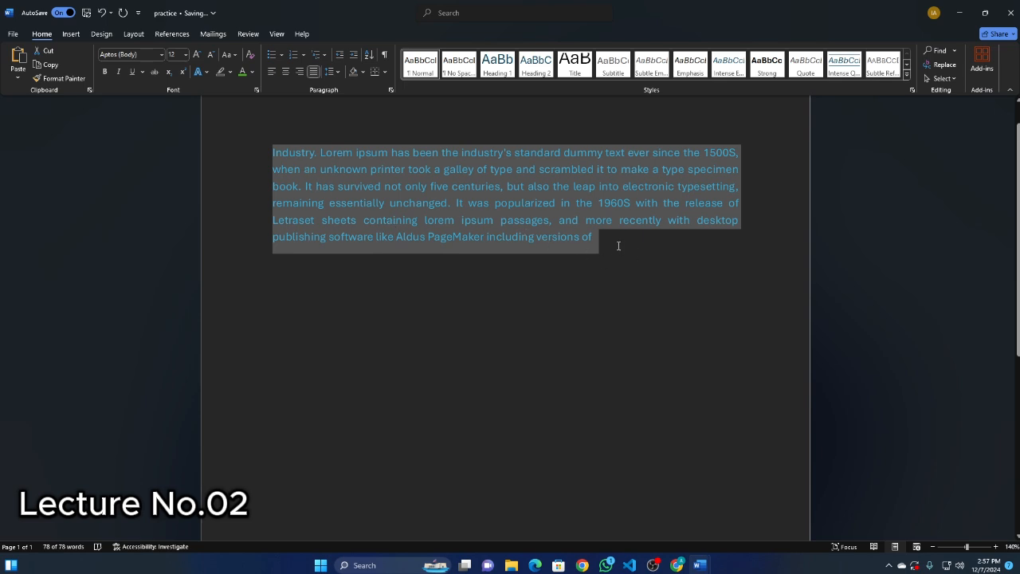
# Preview the larger line spacings on the paragraph and set its line spacing to 1.15.
pyautogui.click(339, 72)
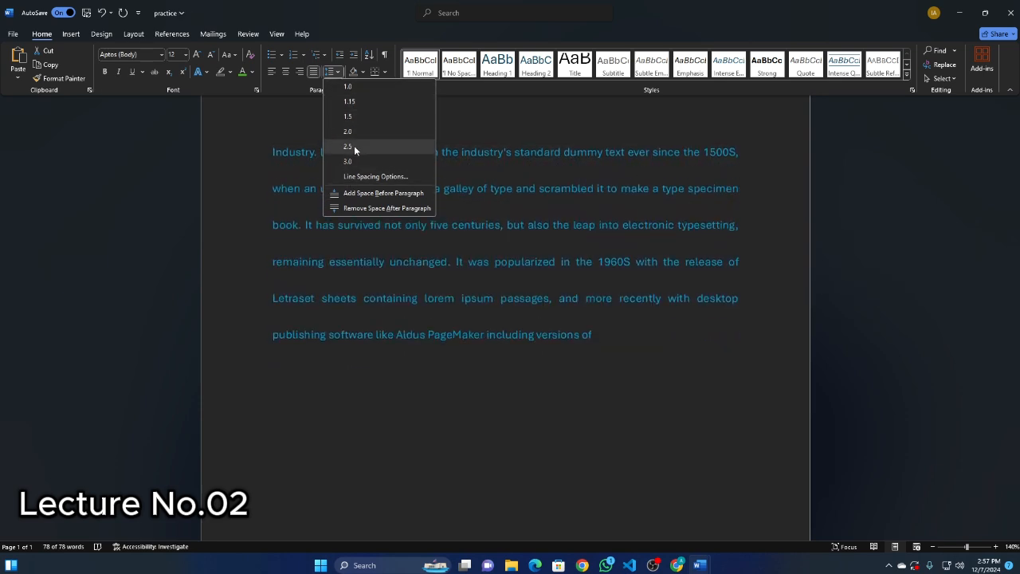
pyautogui.click(350, 101)
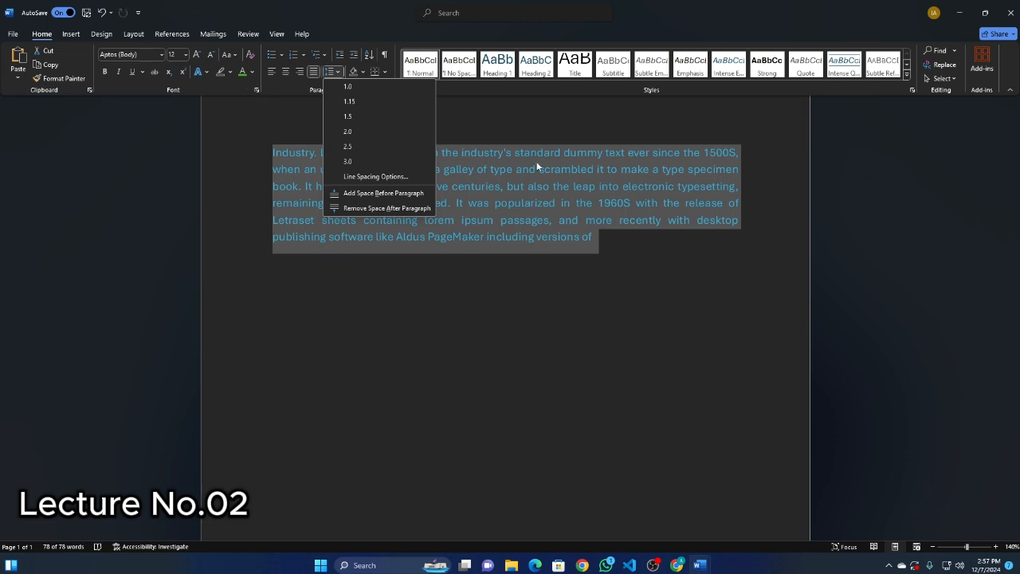
pyautogui.click(511, 147)
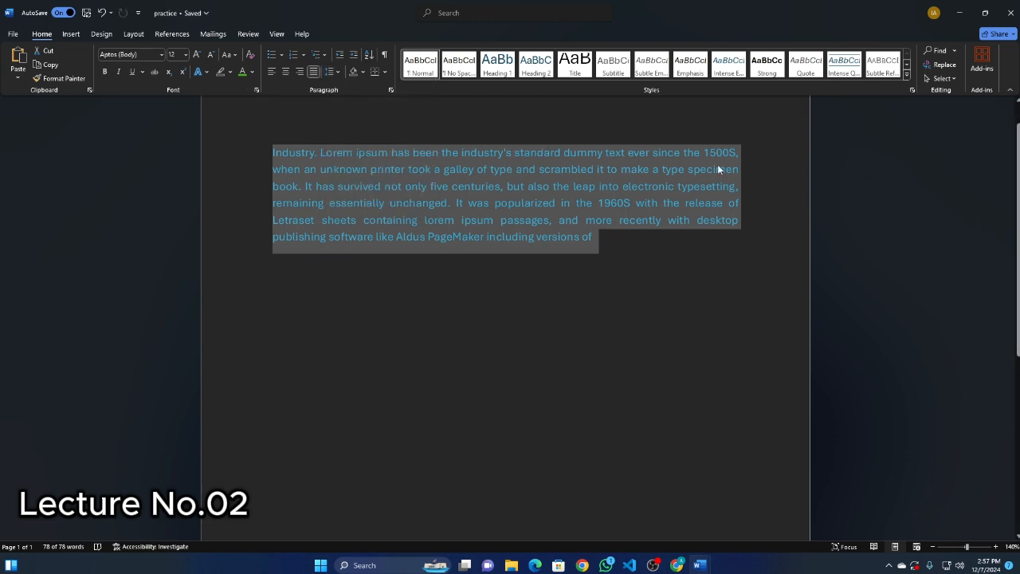
# Set the selected paragraph's line spacing to 2.0 and view its settings in the Paragraph dialog.
pyautogui.click(344, 73)
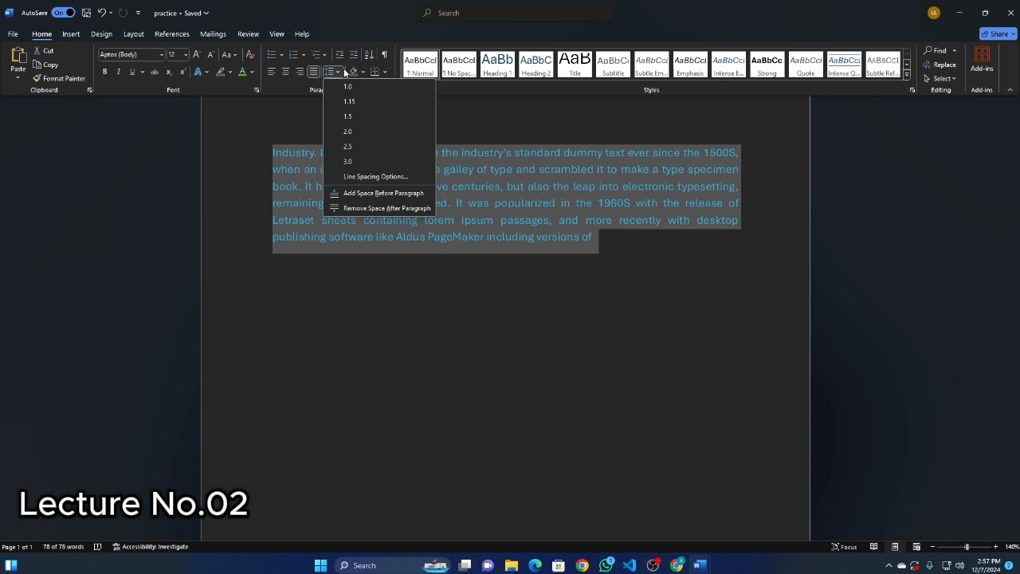
pyautogui.click(354, 135)
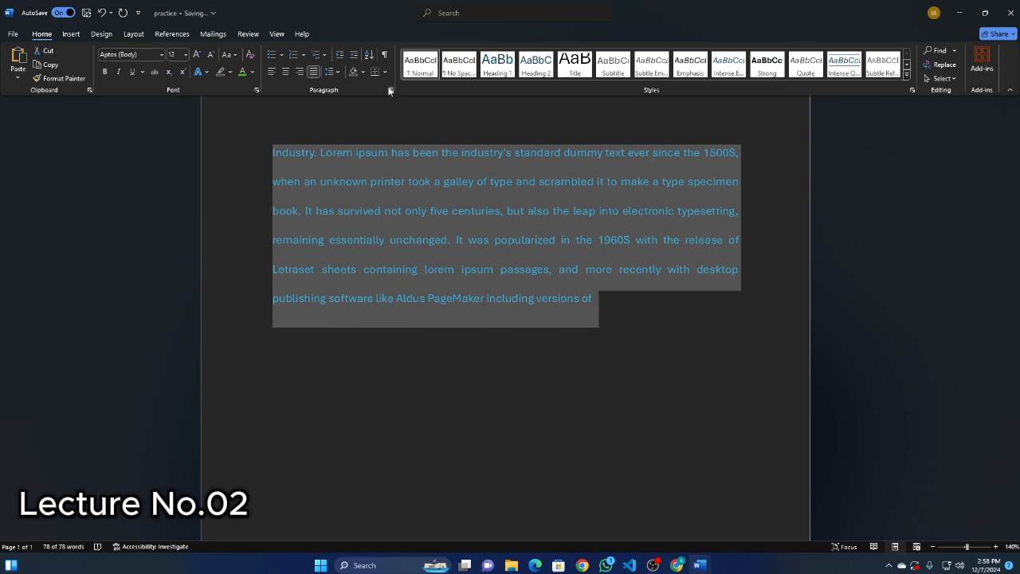
pyautogui.click(390, 90)
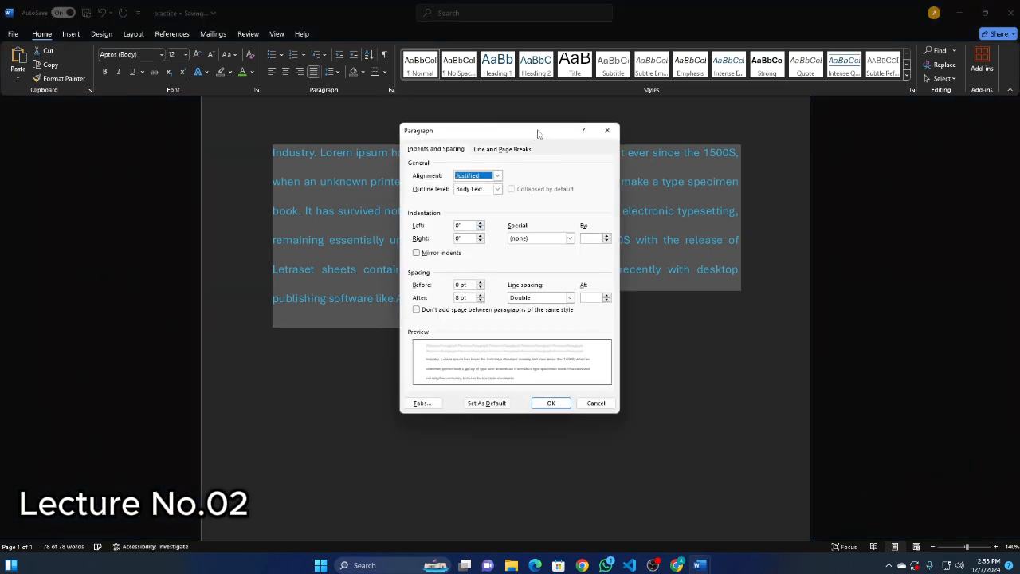
pyautogui.click(607, 130)
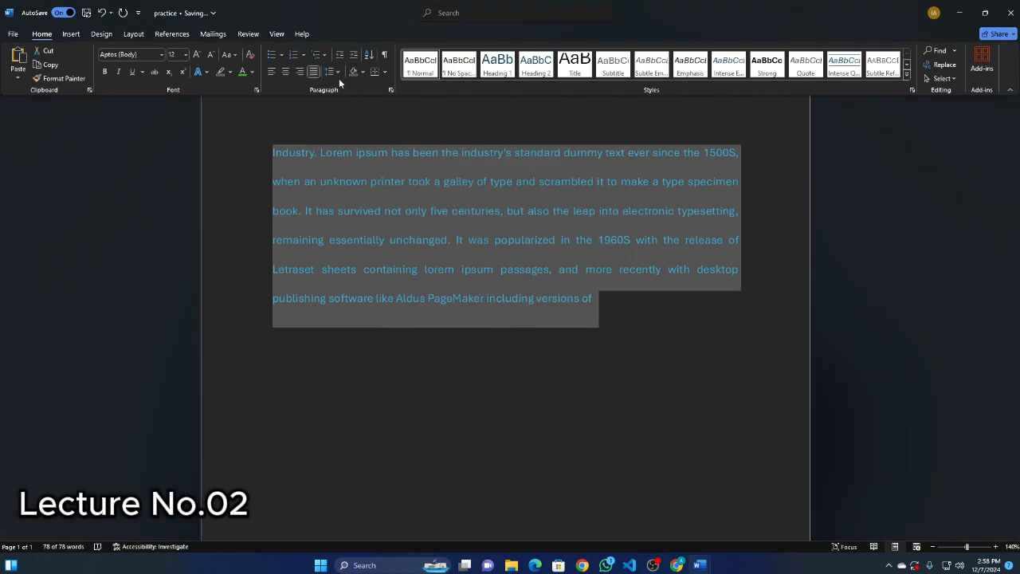
# Try left alignment on the paragraph and return it to justified alignment.
pyautogui.click(299, 72)
pyautogui.click(271, 72)
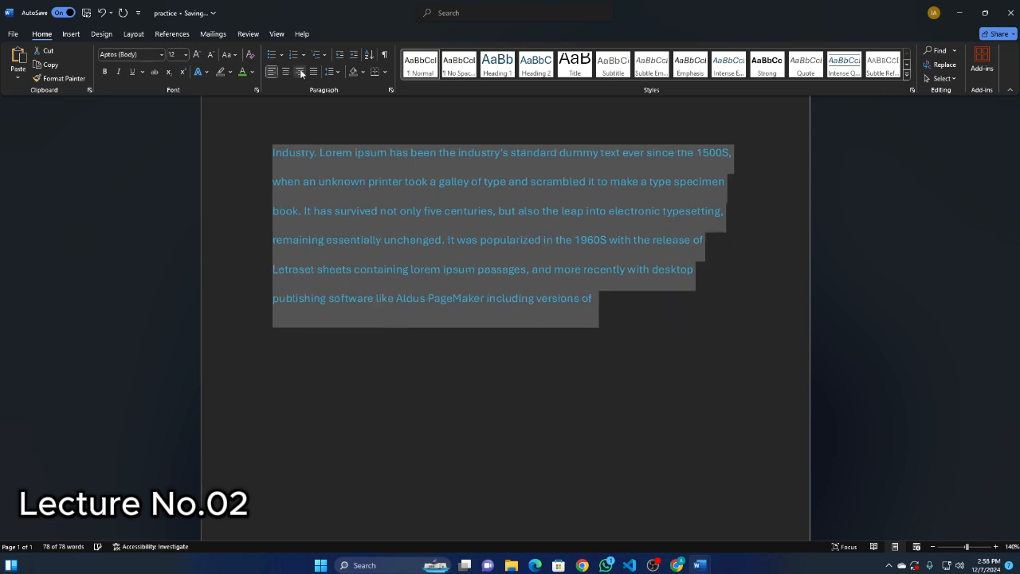
pyautogui.click(313, 72)
# Increase the paragraph's line spacing to 3.0 and deselect the text.
pyautogui.click(341, 73)
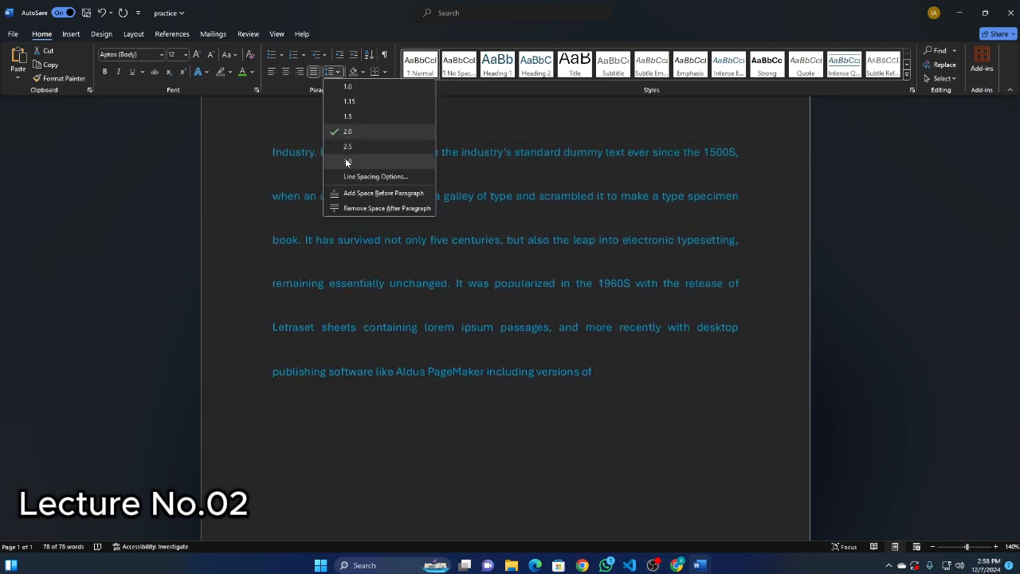
pyautogui.click(348, 162)
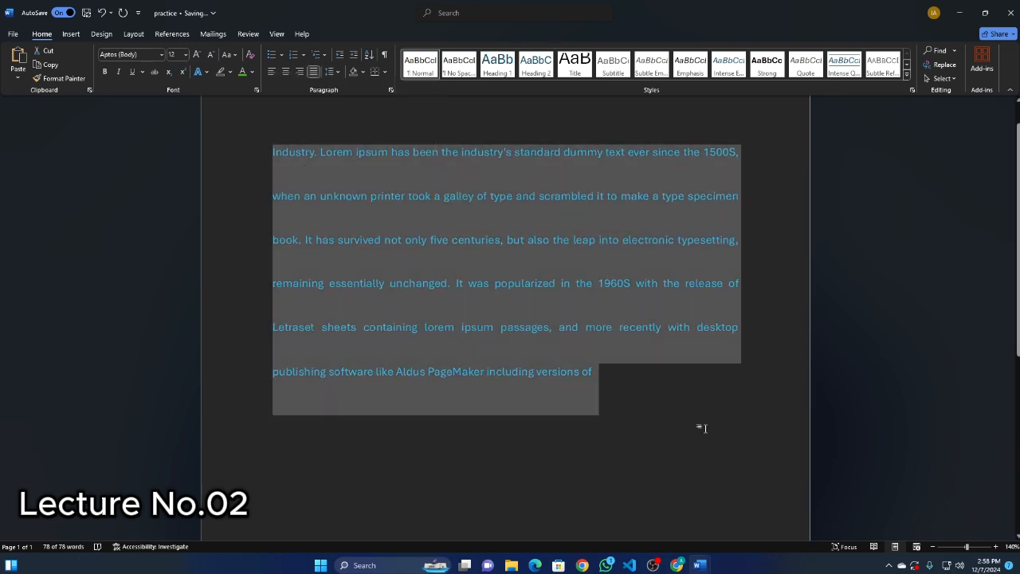
pyautogui.click(702, 427)
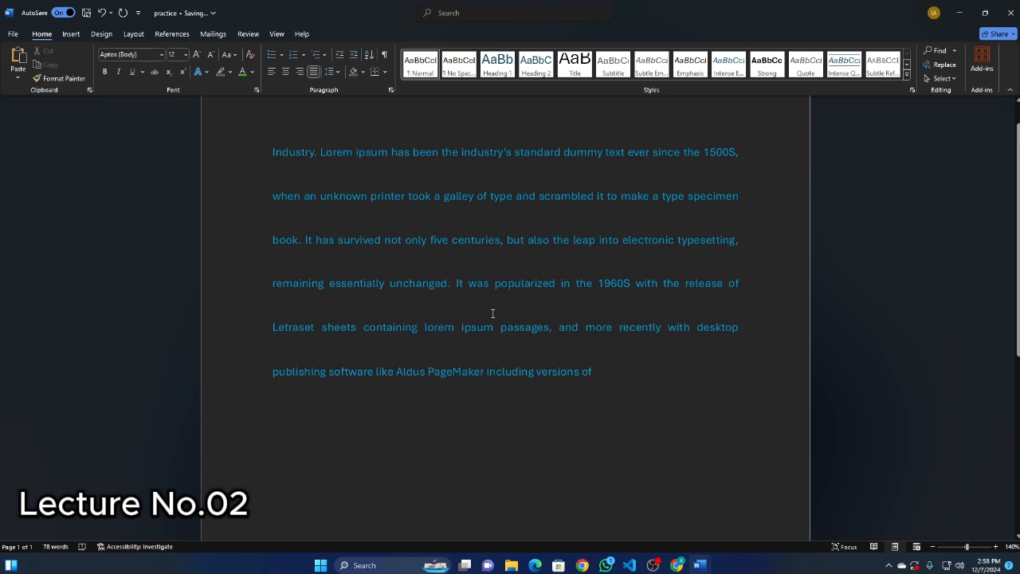
# Reselect the whole paragraph, try 1.0 line spacing on it and settle on 1.15.
pyautogui.moveTo(602, 382); pyautogui.dragTo(263, 151)
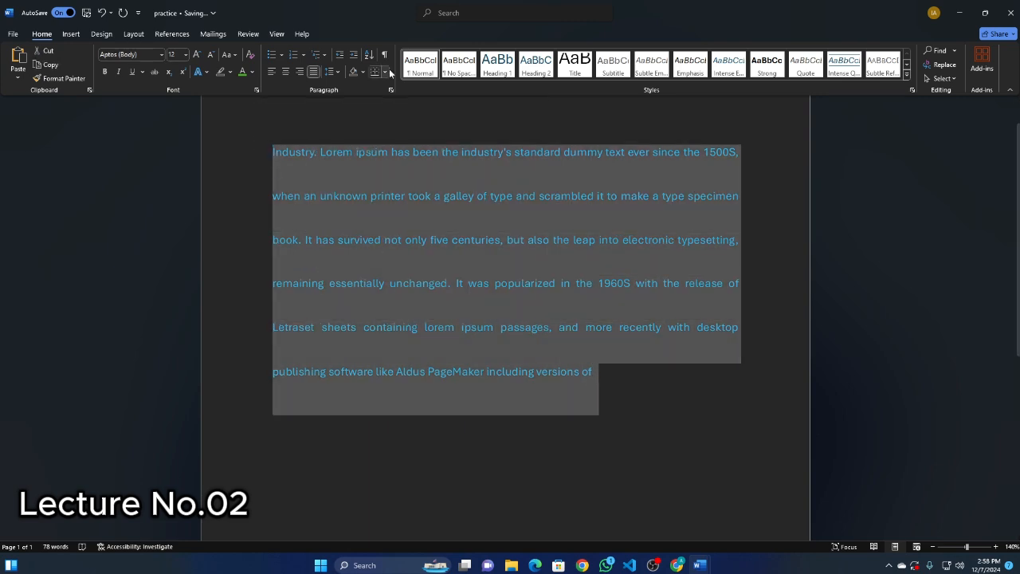
pyautogui.click(334, 72)
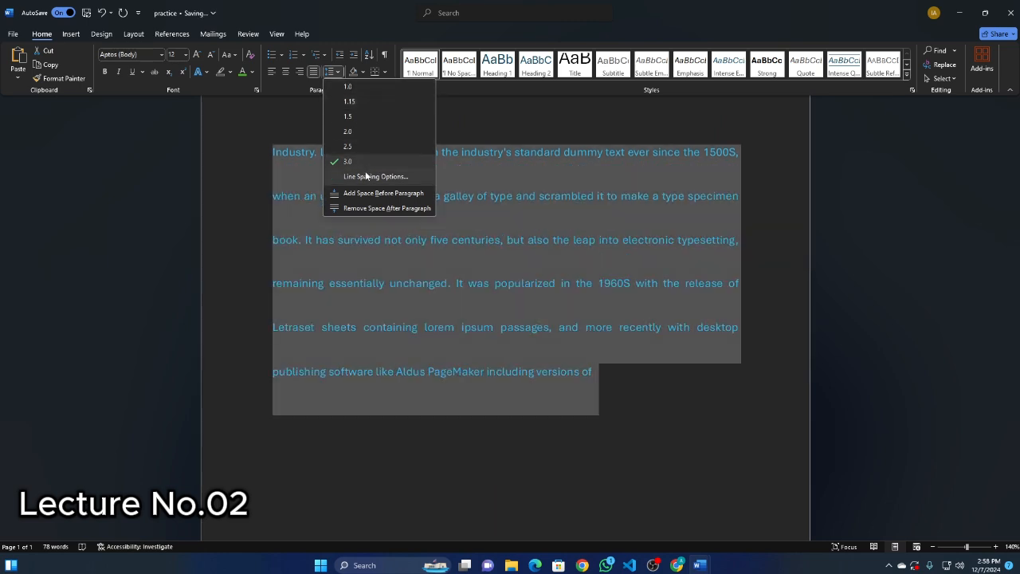
pyautogui.click(349, 92)
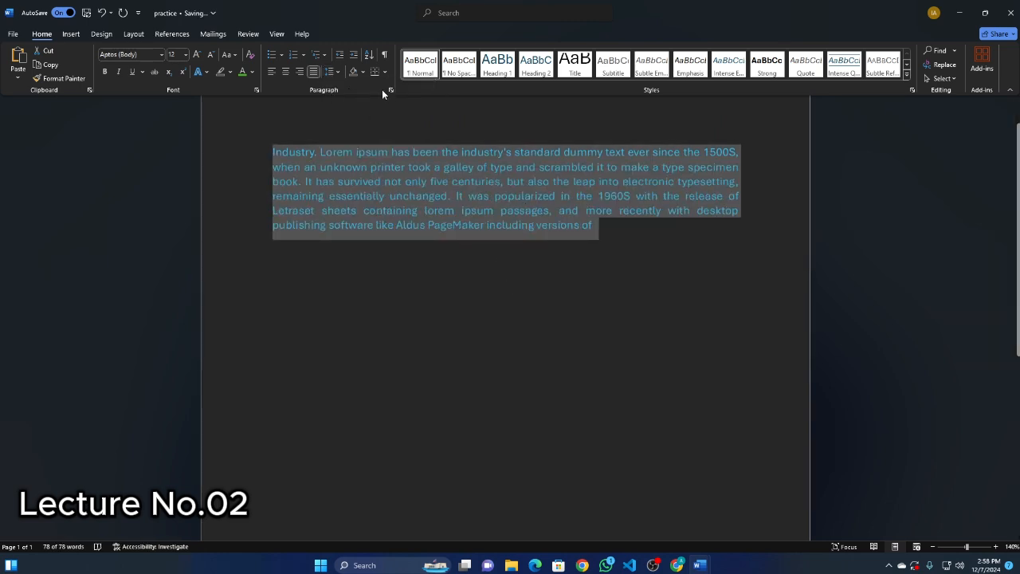
pyautogui.click(342, 69)
pyautogui.click(346, 100)
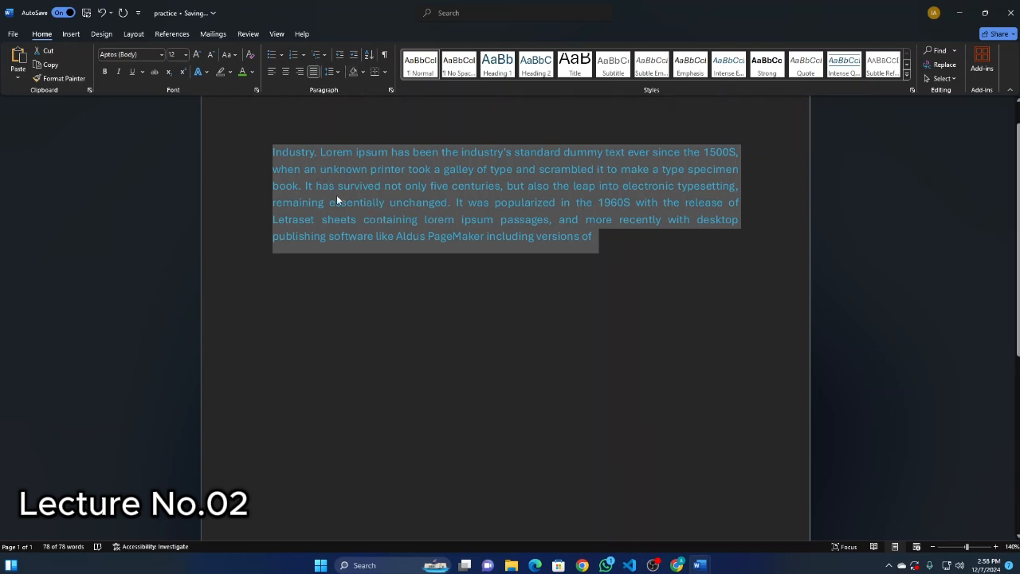
# Look over the text highlight colors and apply a lighter blue theme color as the paragraph's shading.
pyautogui.click(230, 71)
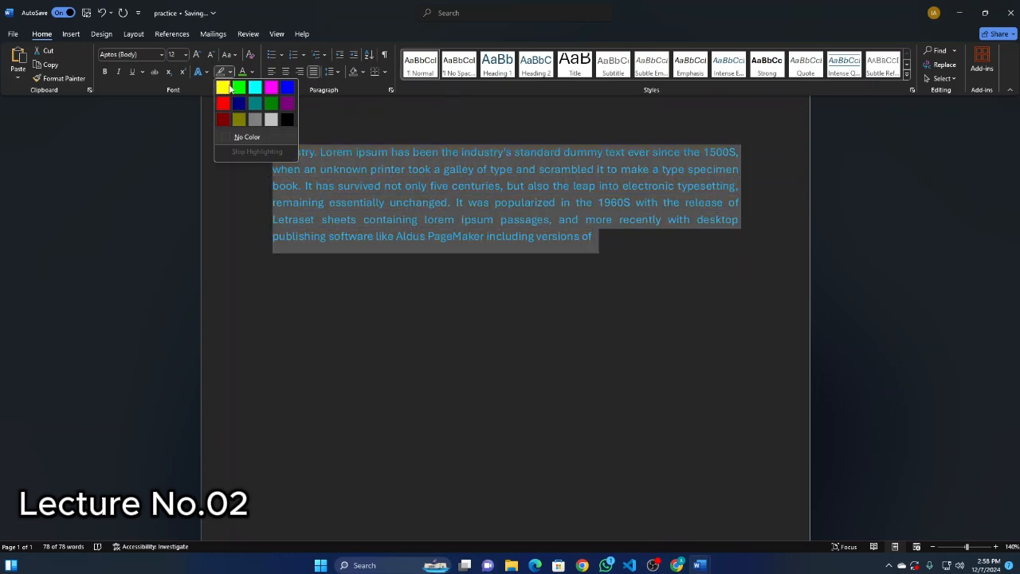
pyautogui.click(364, 103)
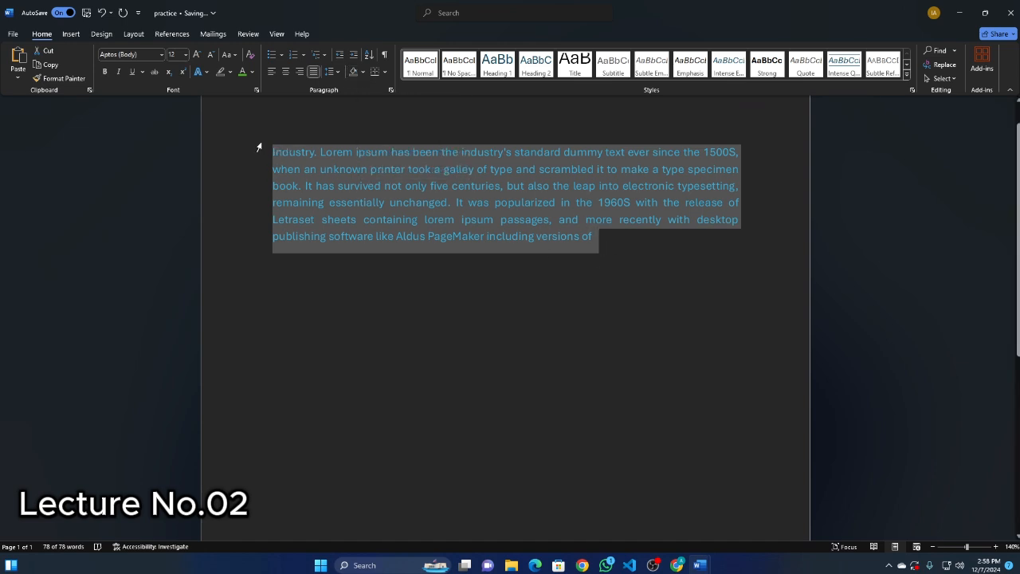
pyautogui.click(363, 71)
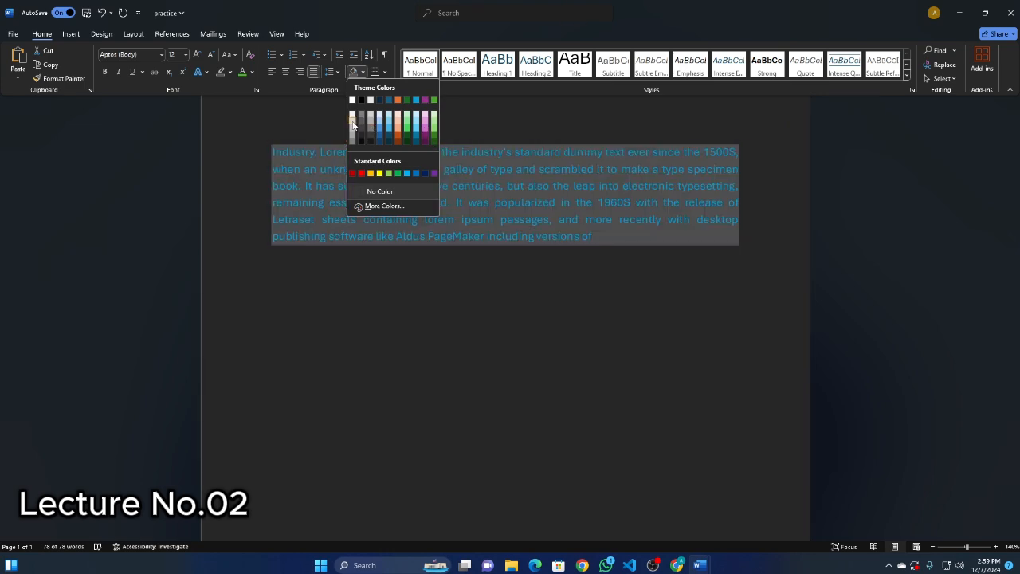
pyautogui.click(420, 126)
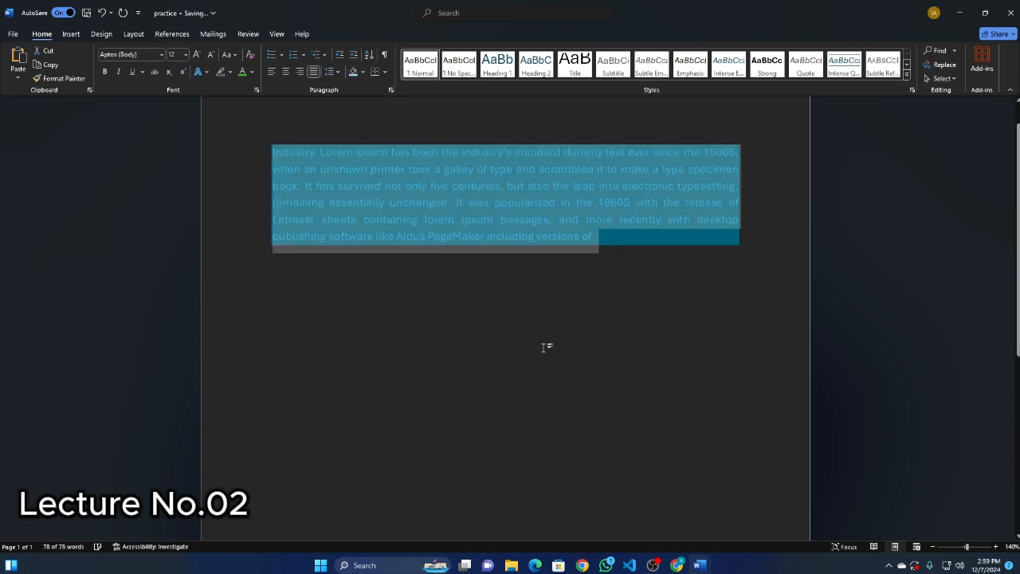
# Change the font color of the whole shaded paragraph to the black theme color.
pyautogui.moveTo(614, 236)
pyautogui.mouseDown()
pyautogui.moveTo(479, 219)
pyautogui.moveTo(273, 151)
pyautogui.mouseUp()
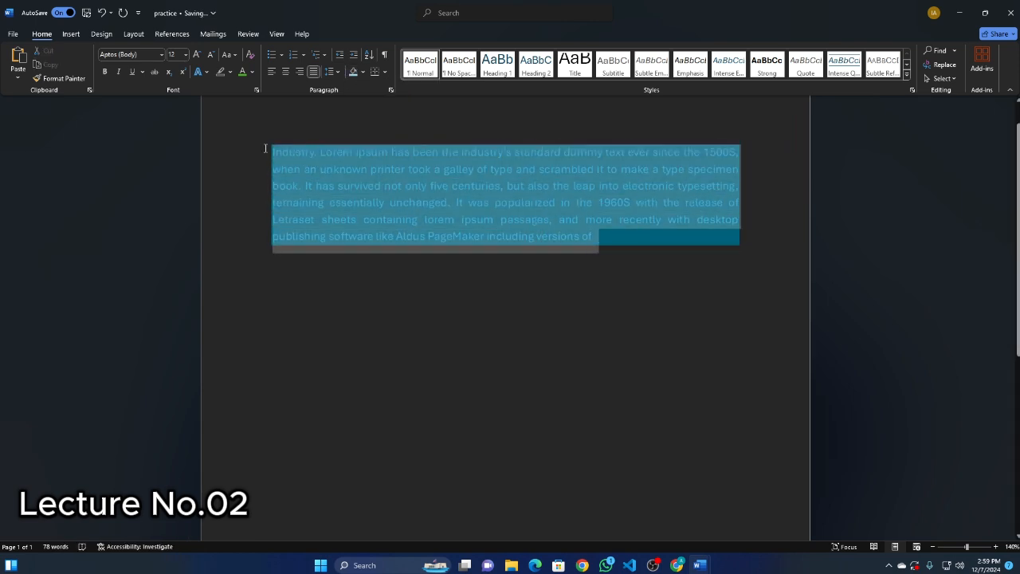
pyautogui.click(253, 72)
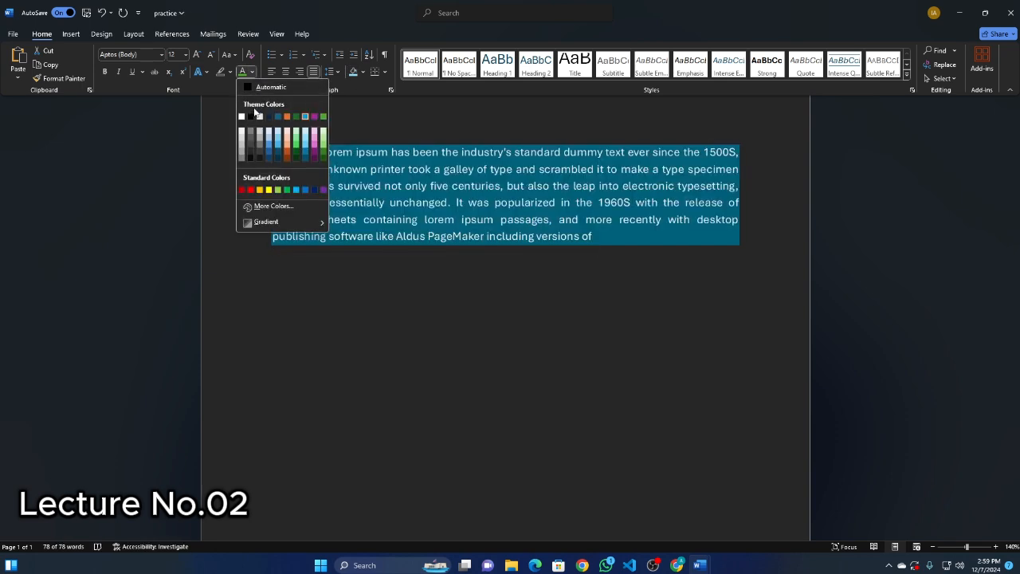
pyautogui.click(249, 118)
pyautogui.click(539, 310)
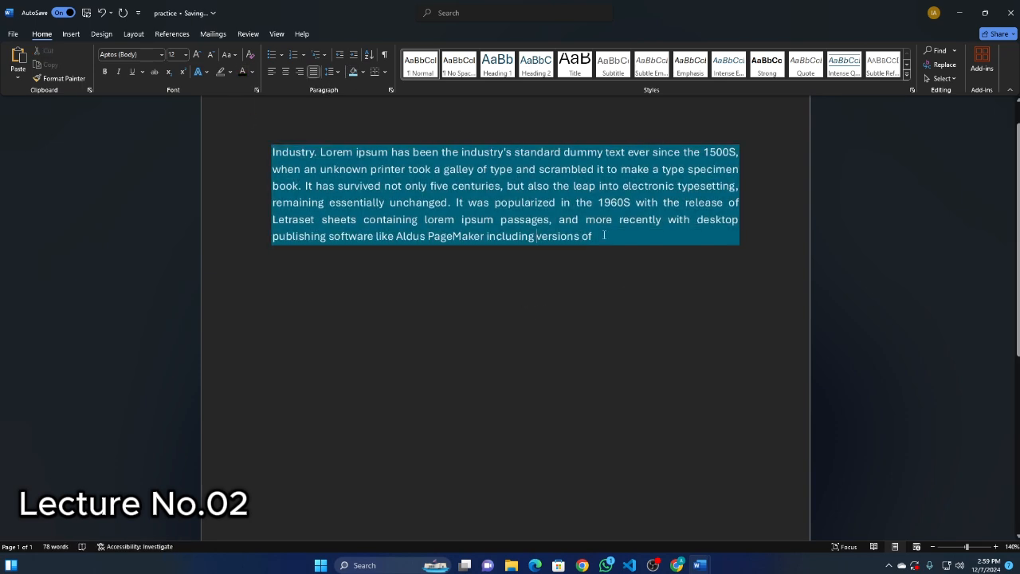
# Reselect the paragraph and compare the text highlight and shading color previews on it without applying any.
pyautogui.doubleClick(264, 143)
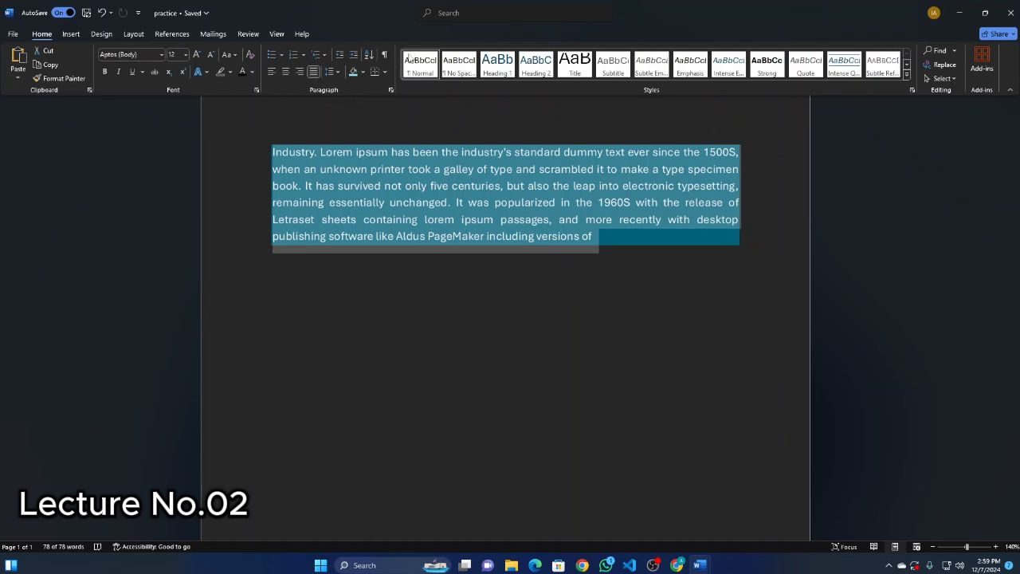
pyautogui.click(362, 72)
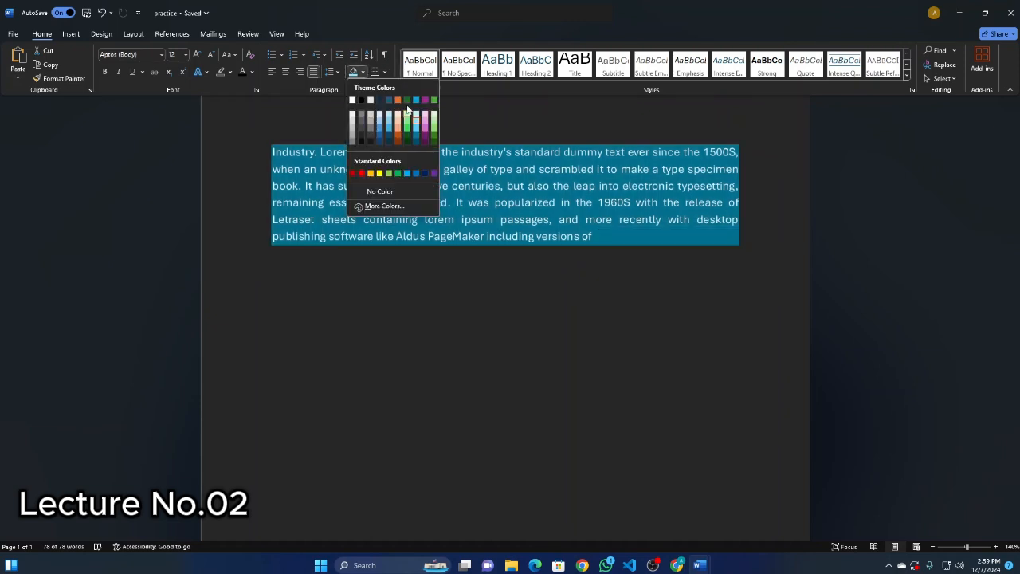
pyautogui.click(229, 72)
pyautogui.click(230, 72)
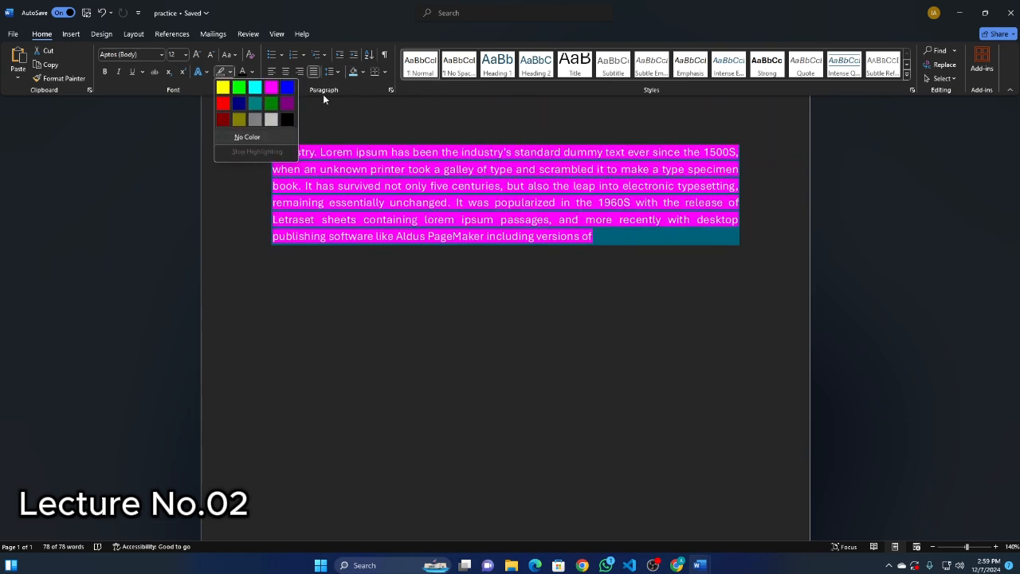
pyautogui.click(364, 73)
pyautogui.click(364, 73)
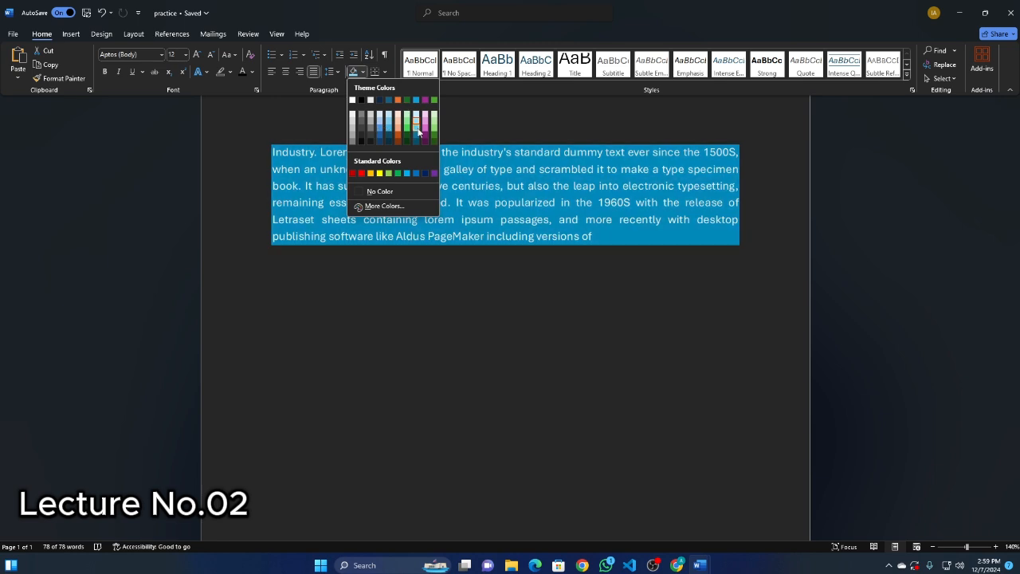
pyautogui.click(363, 73)
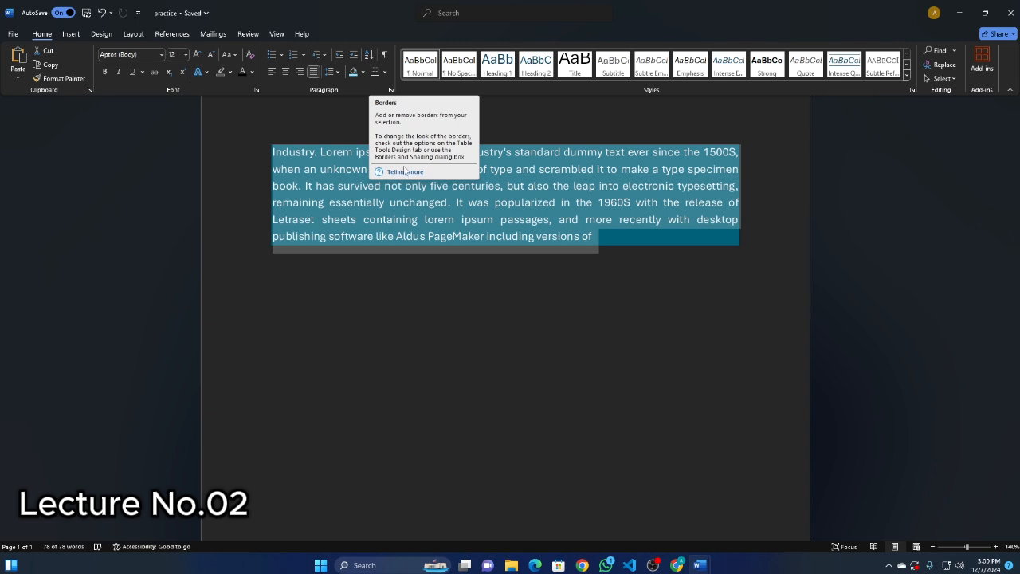
# Apply All Borders to the shaded paragraph and deselect it.
pyautogui.click(387, 71)
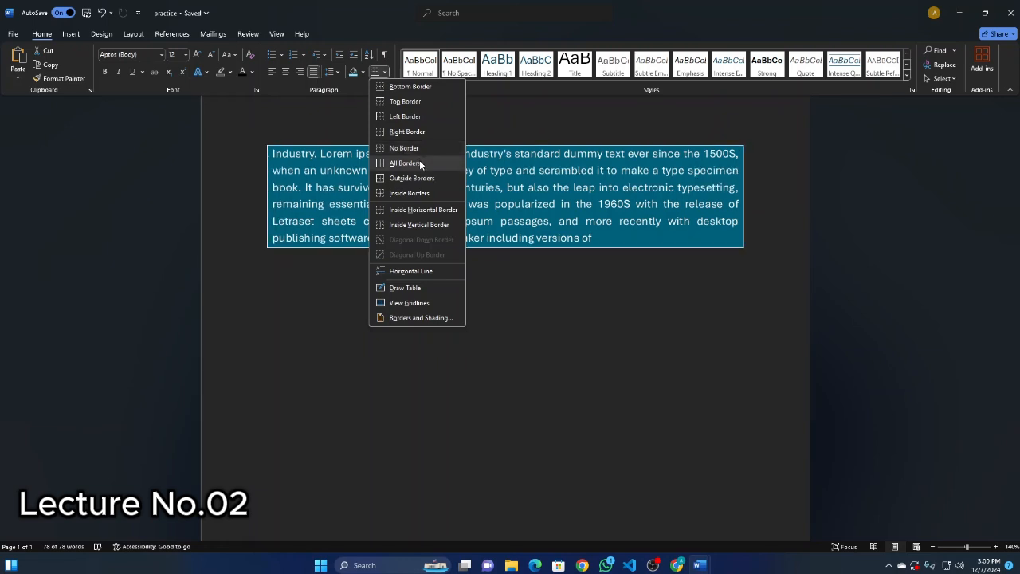
pyautogui.click(419, 161)
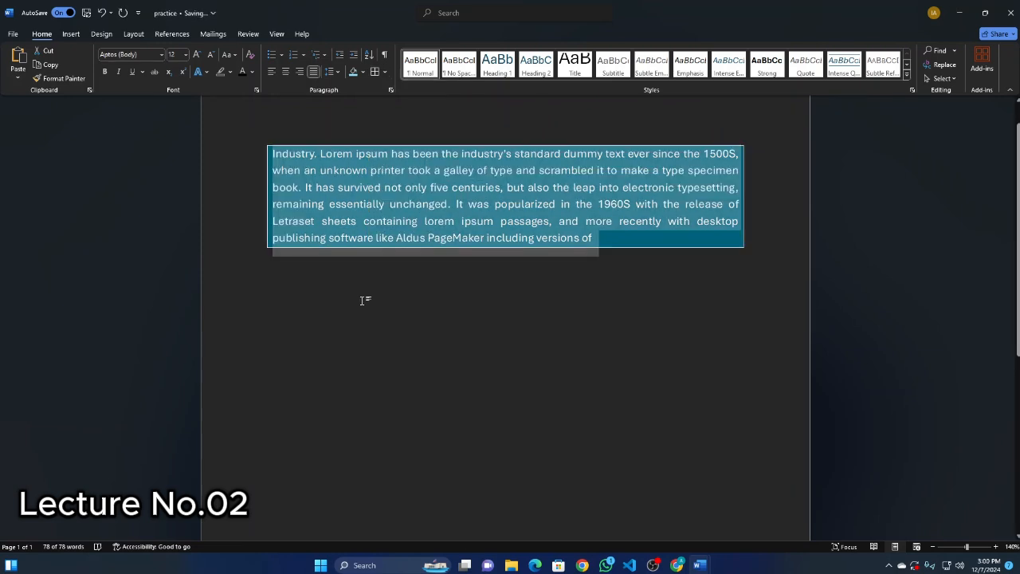
pyautogui.click(278, 153)
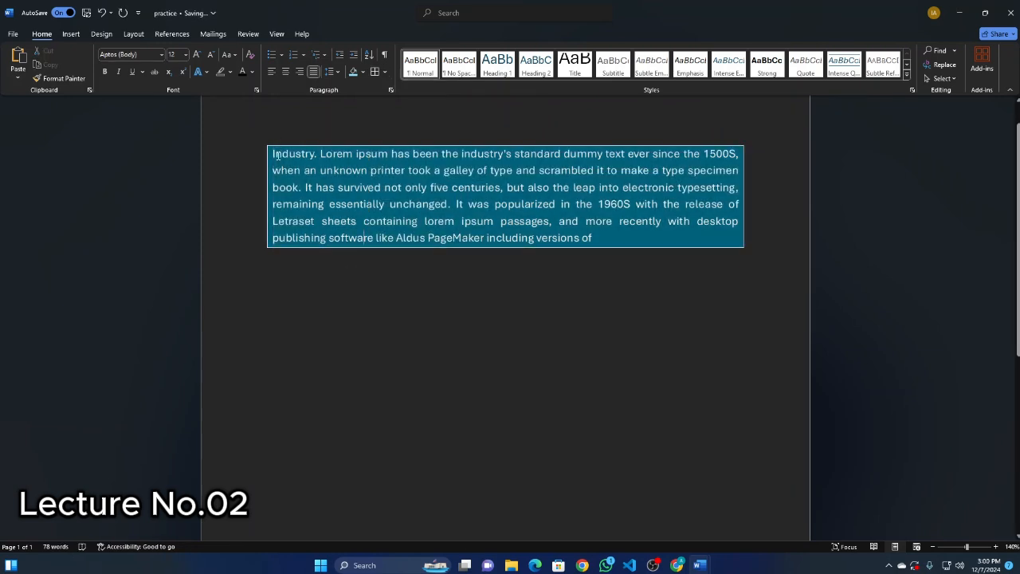
# Select the bordered paragraph and look through the remaining border options without choosing one.
pyautogui.moveTo(259, 157); pyautogui.dragTo(587, 246)
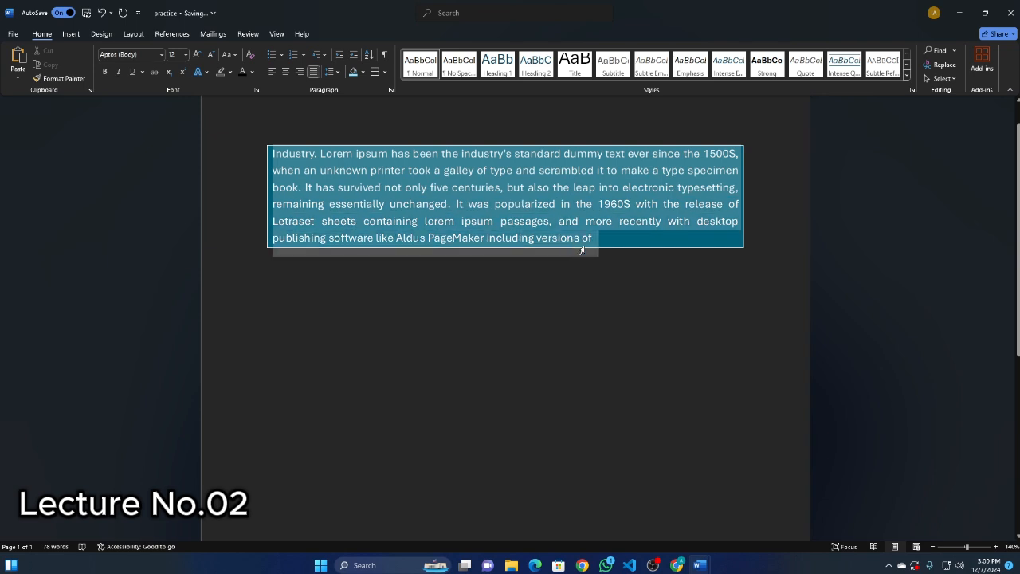
pyautogui.click(384, 72)
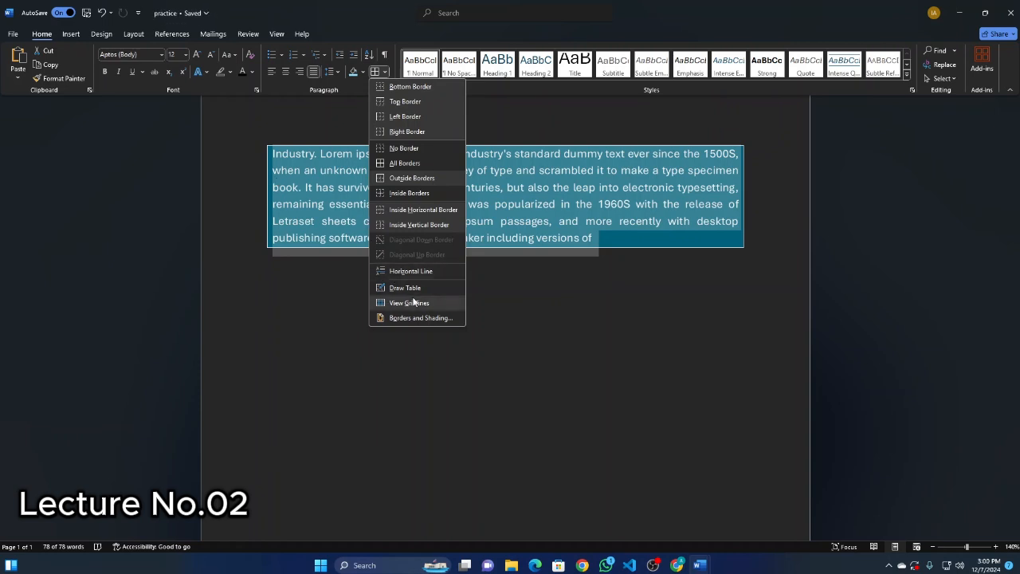
pyautogui.click(338, 125)
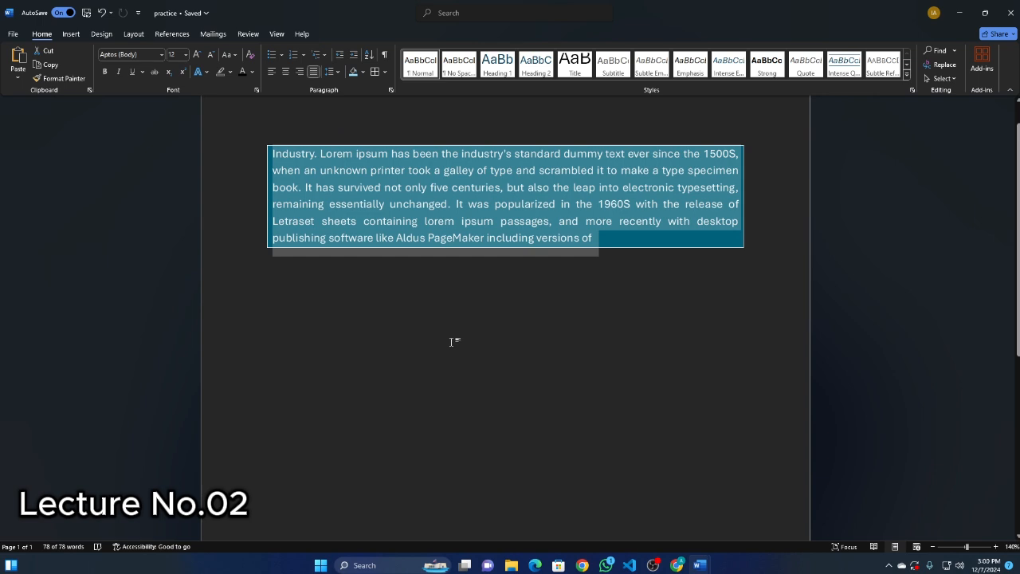
# Open the selected paragraph's detailed settings and review the alignment and outline level choices, keeping Justified and Body Text.
pyautogui.click(390, 89)
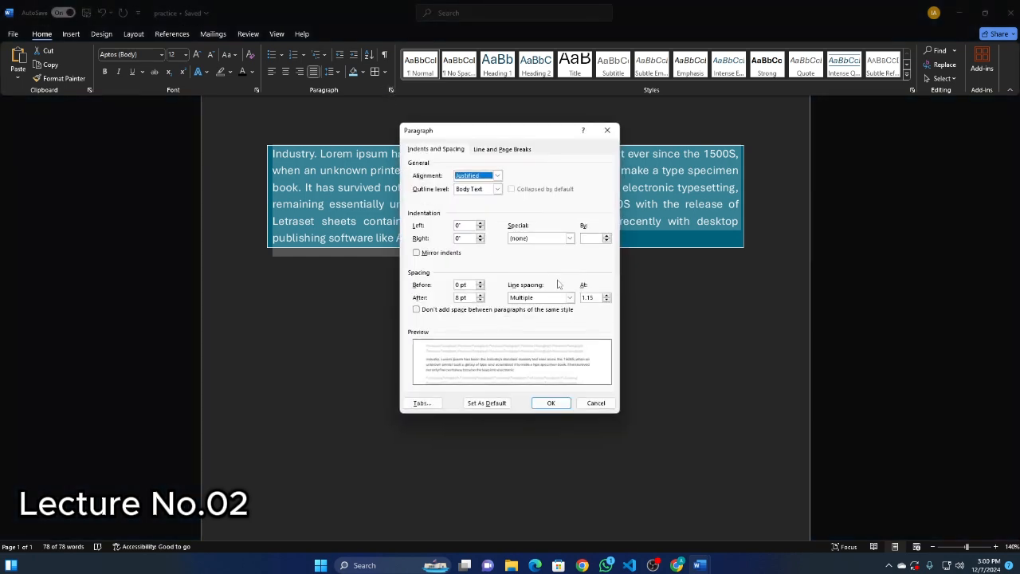
pyautogui.click(498, 175)
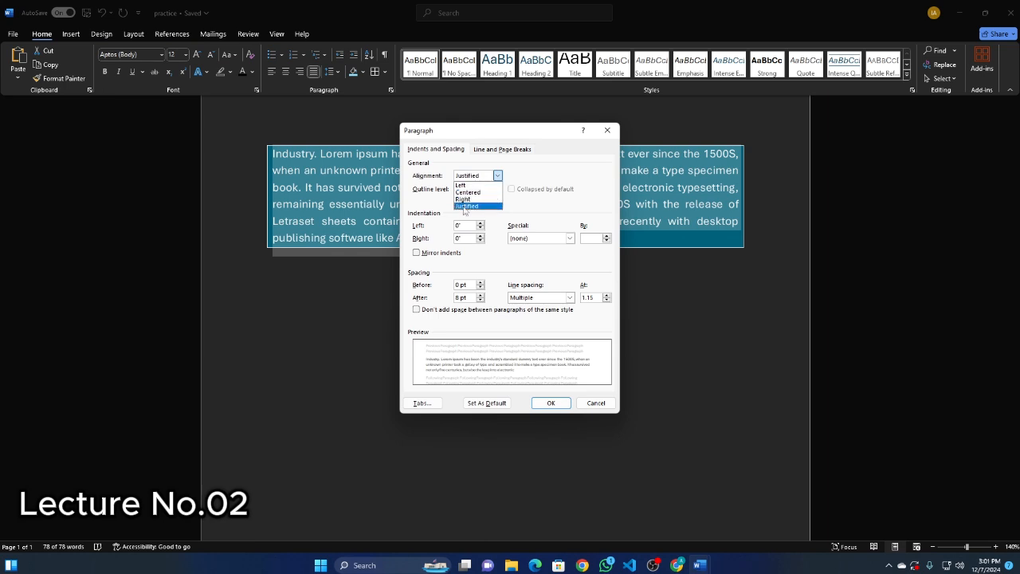
pyautogui.click(466, 207)
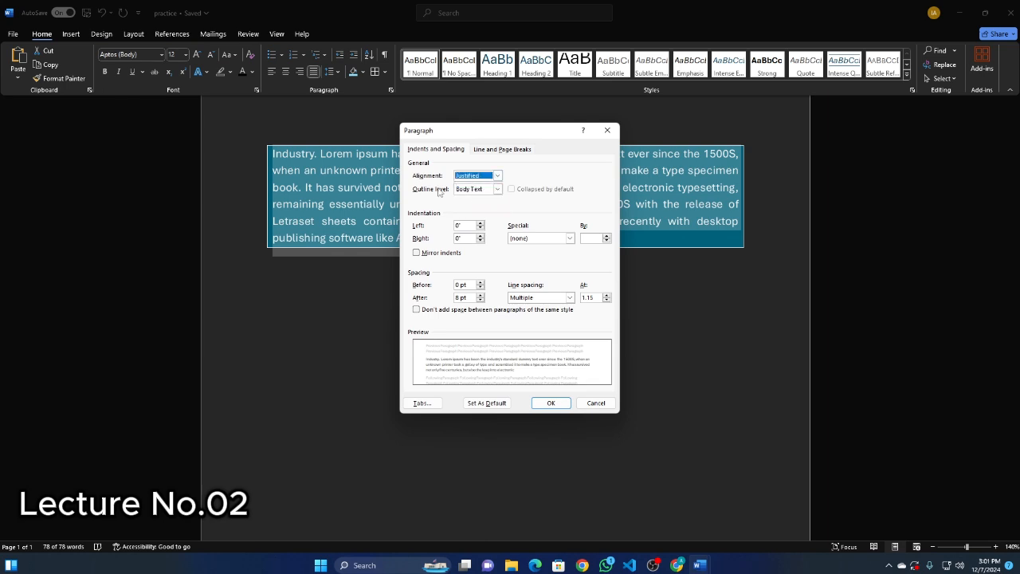
pyautogui.click(498, 189)
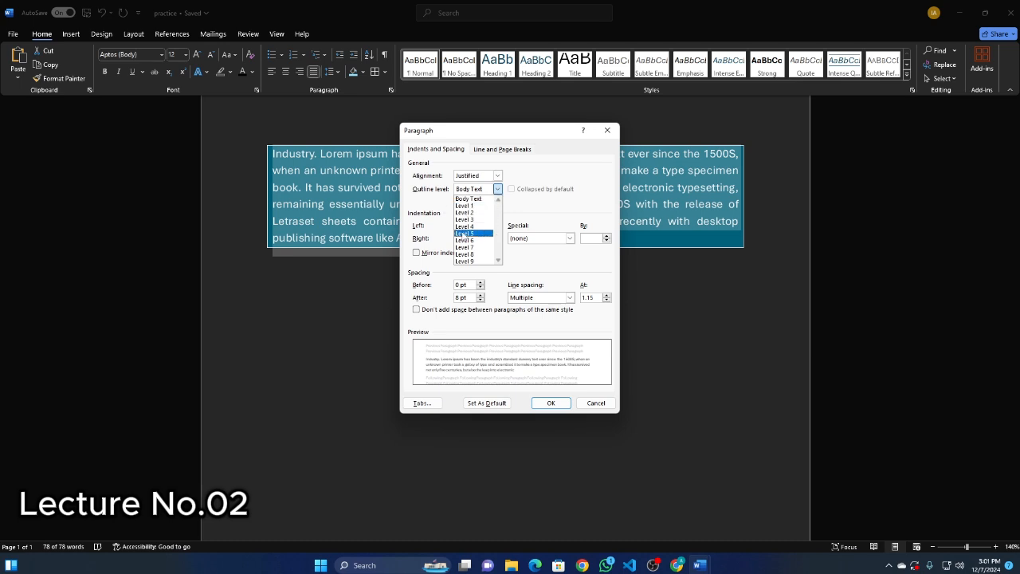
pyautogui.click(498, 189)
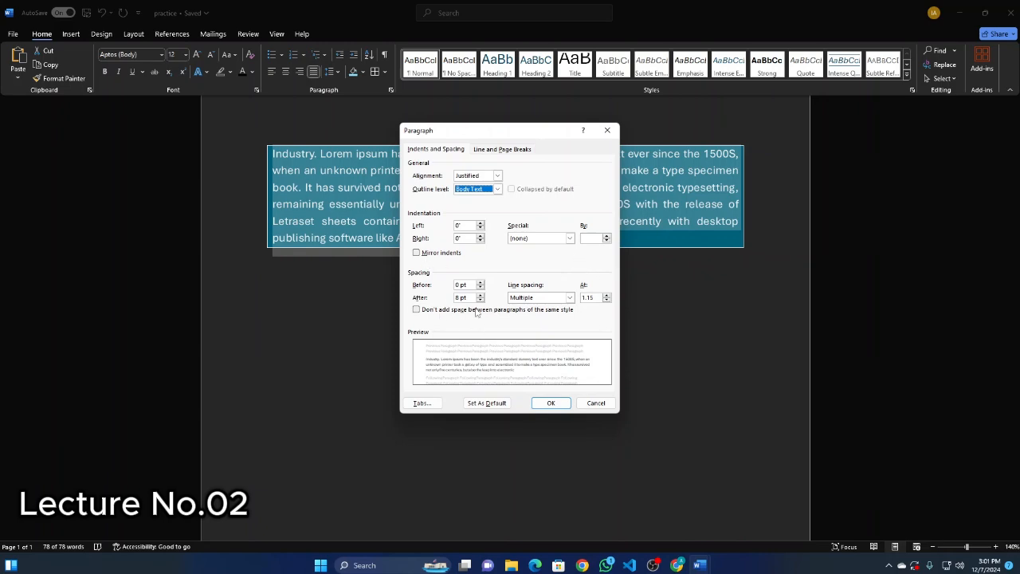
# Set the selected paragraph's line spacing to Double, apply the settings and deselect the text.
pyautogui.click(571, 297)
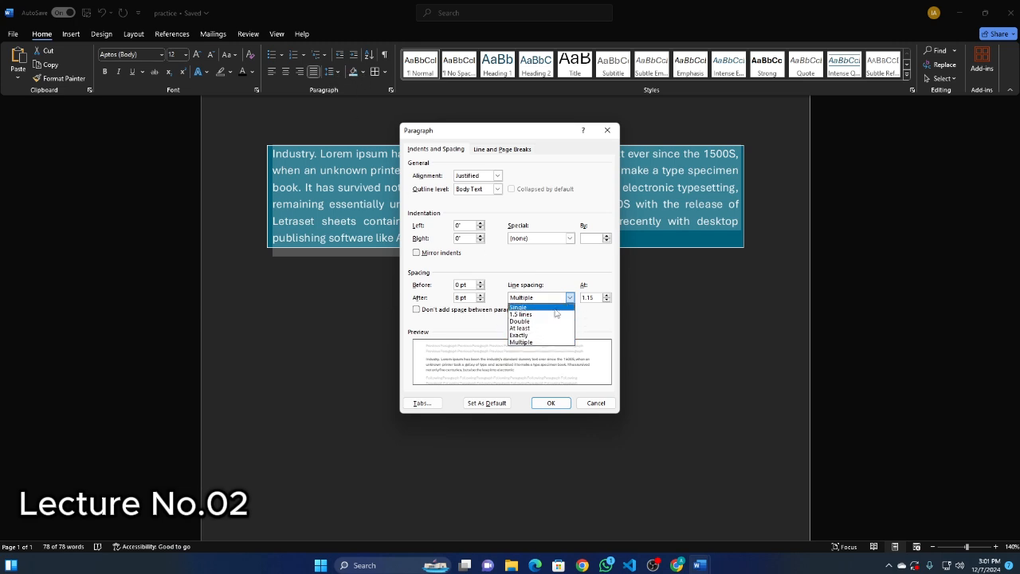
pyautogui.click(517, 321)
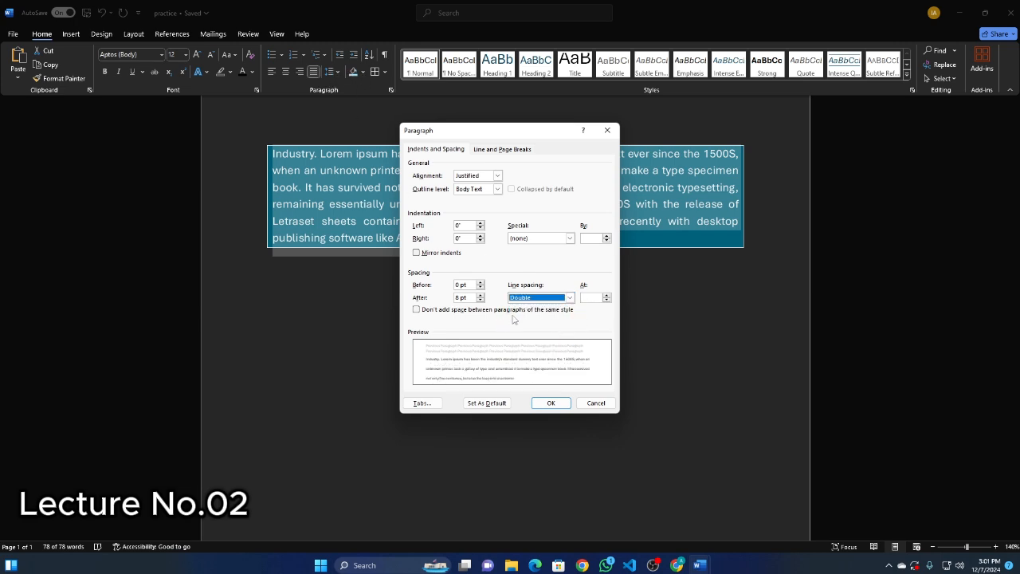
pyautogui.click(562, 398)
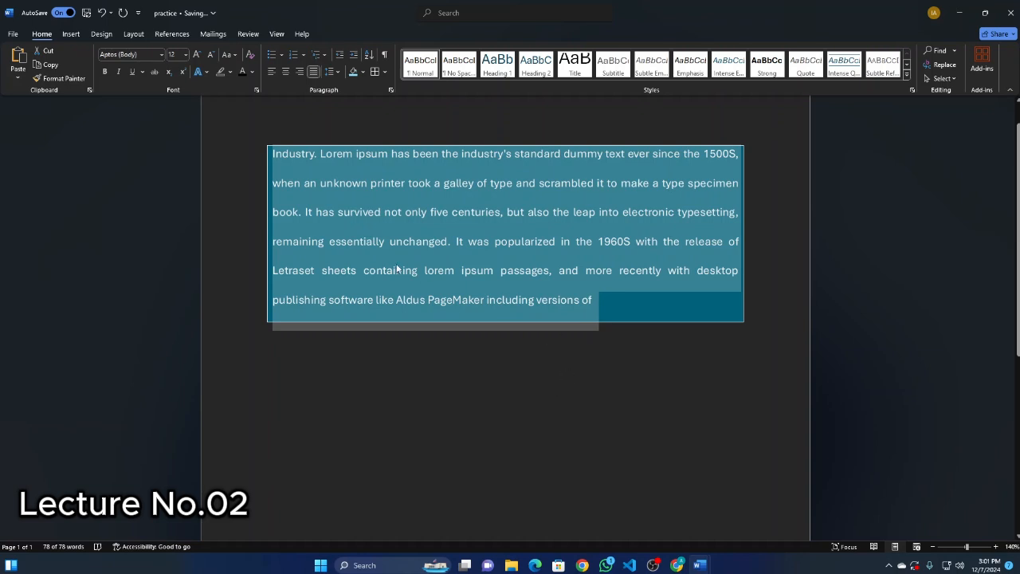
pyautogui.click(453, 394)
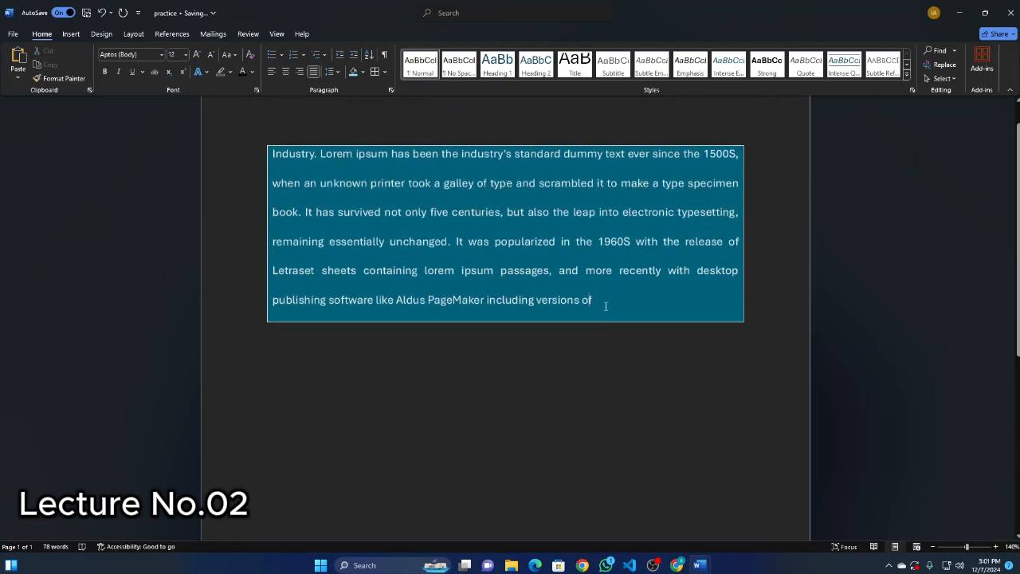
# Add three separate lines reading Cup, Tea and mug below the shaded paragraph.
pyautogui.press('Return')
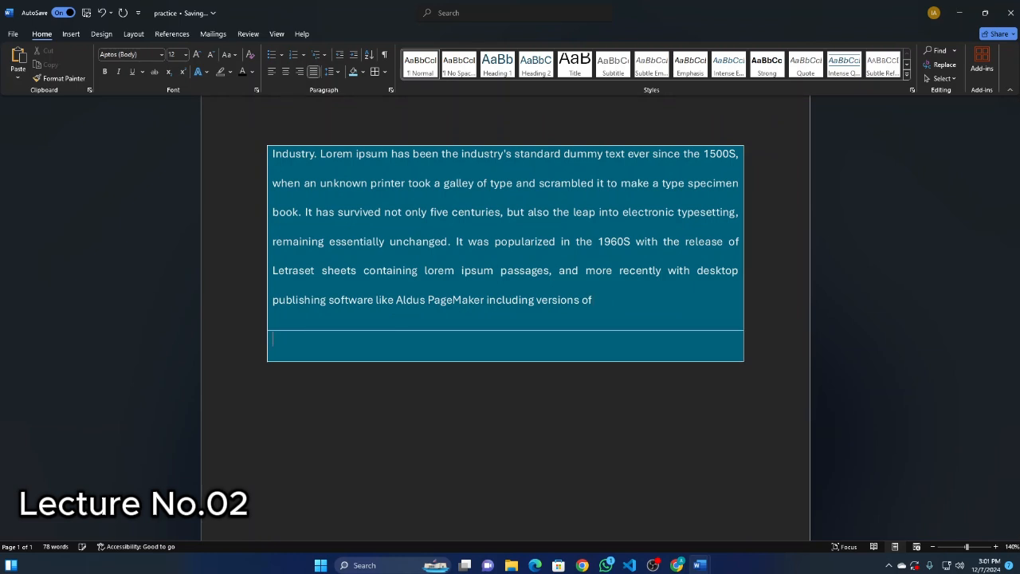
pyautogui.click(281, 54)
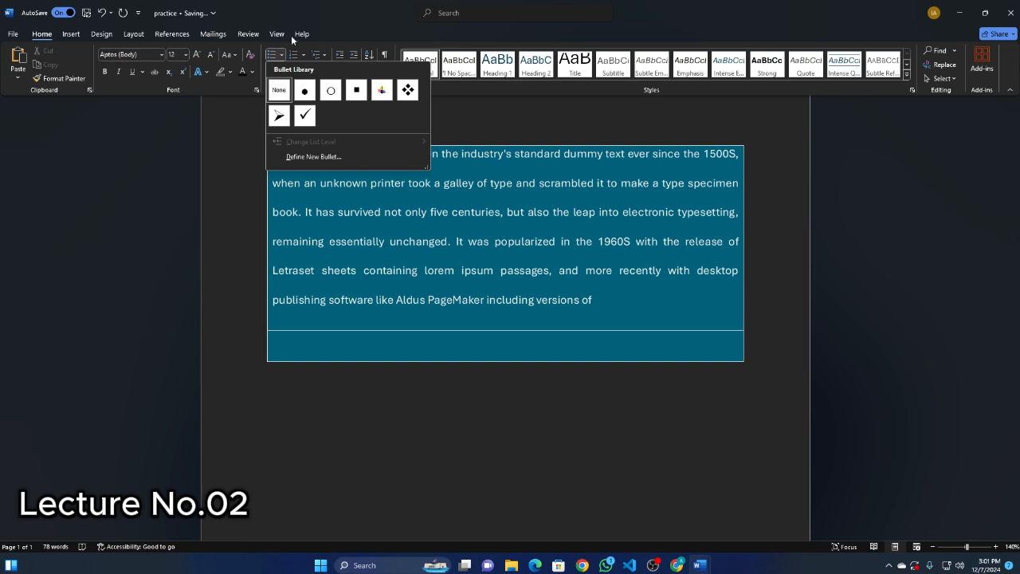
pyautogui.click(283, 56)
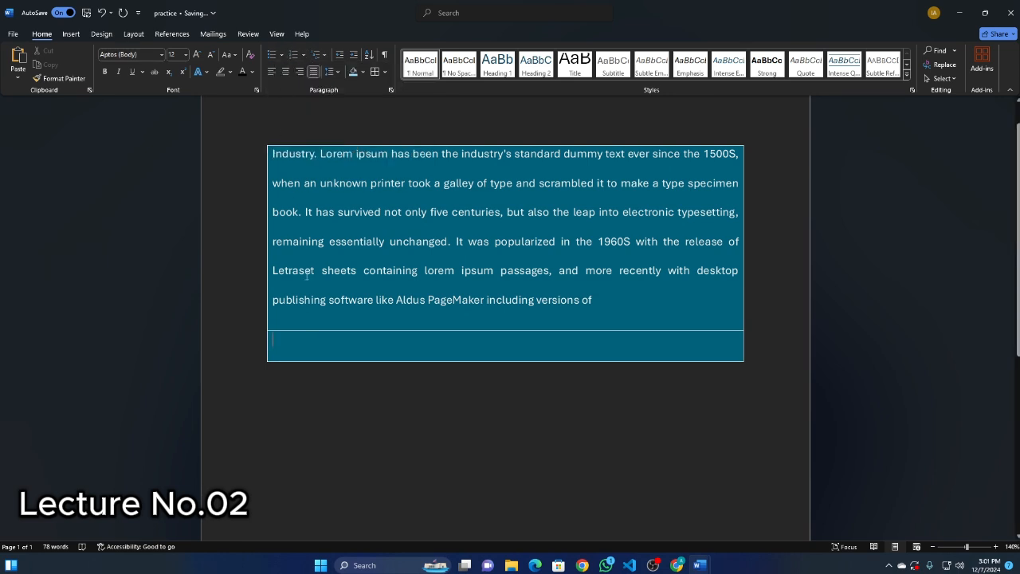
pyautogui.write('Cup')
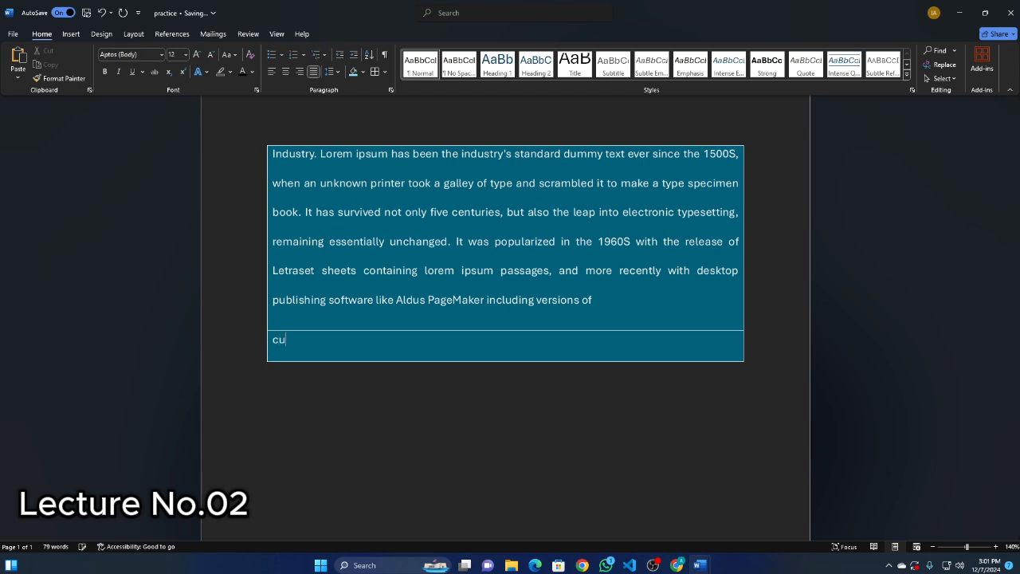
pyautogui.press('Tab')
pyautogui.write('Tea')
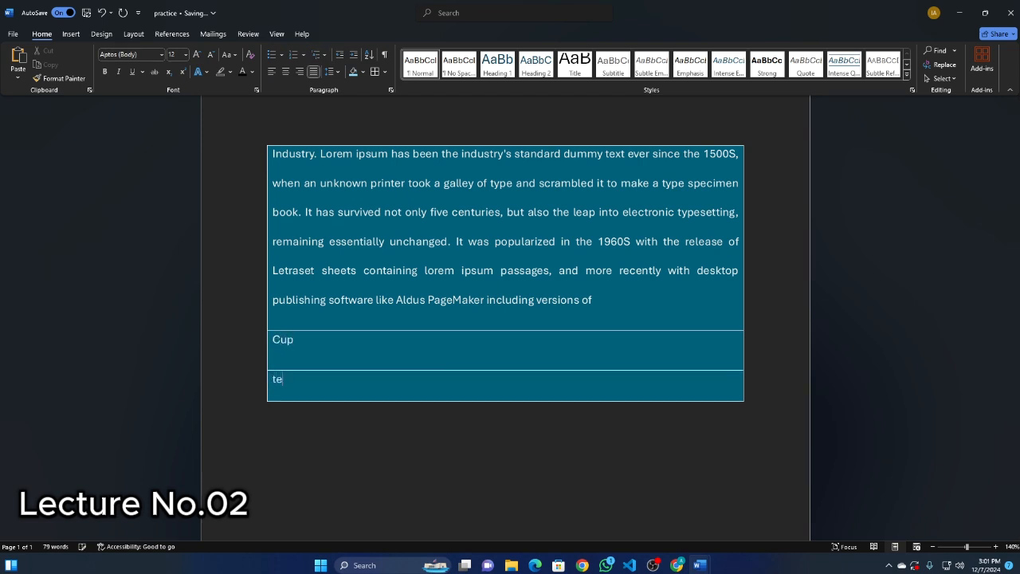
pyautogui.press('Tab')
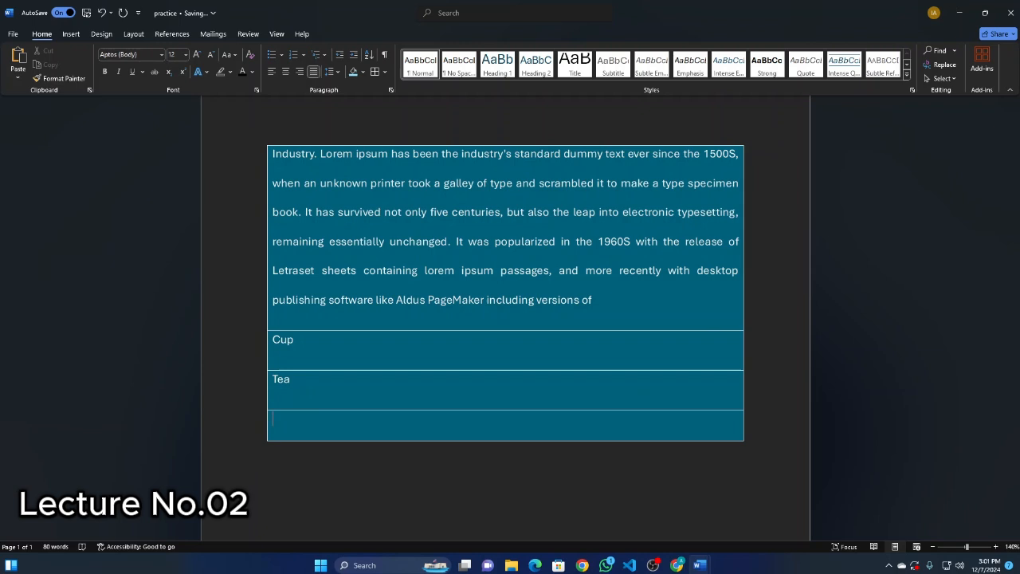
pyautogui.write('mug')
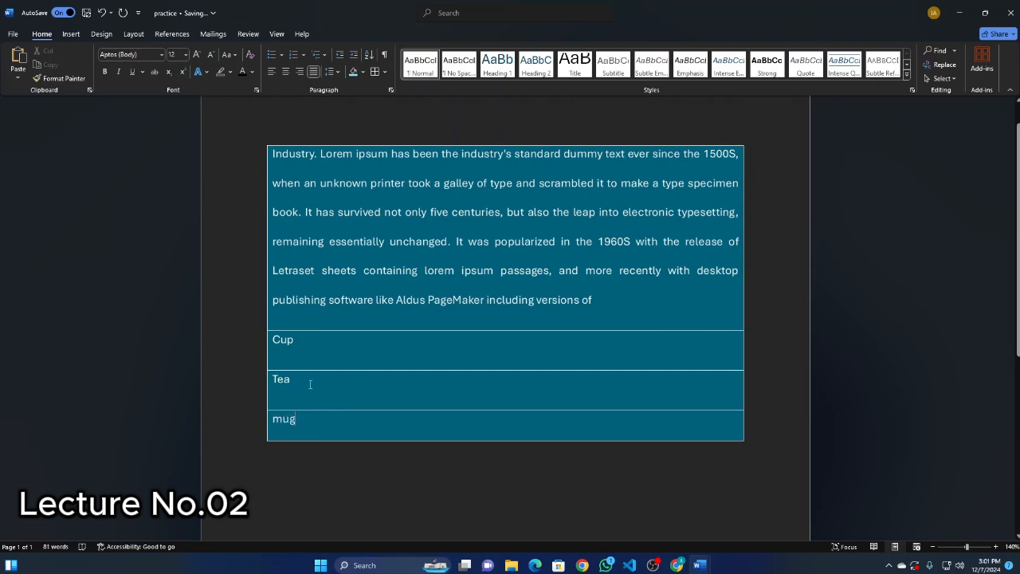
# Turn the Cup, Tea and mug lines into a bulleted list with check mark bullets.
pyautogui.moveTo(303, 421); pyautogui.dragTo(259, 318)
pyautogui.click(330, 392)
pyautogui.moveTo(296, 428); pyautogui.dragTo(268, 339)
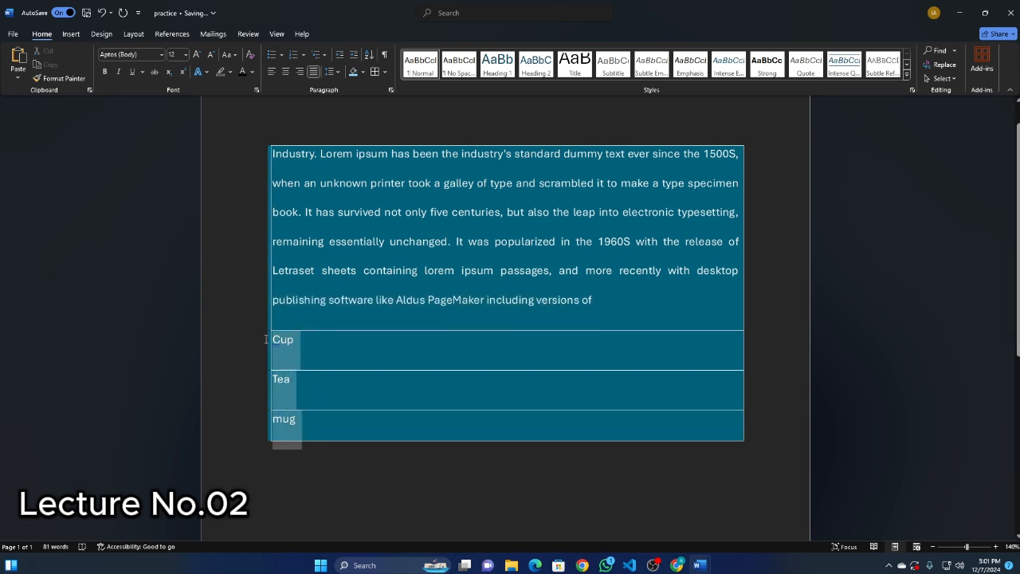
pyautogui.click(282, 56)
pyautogui.click(304, 57)
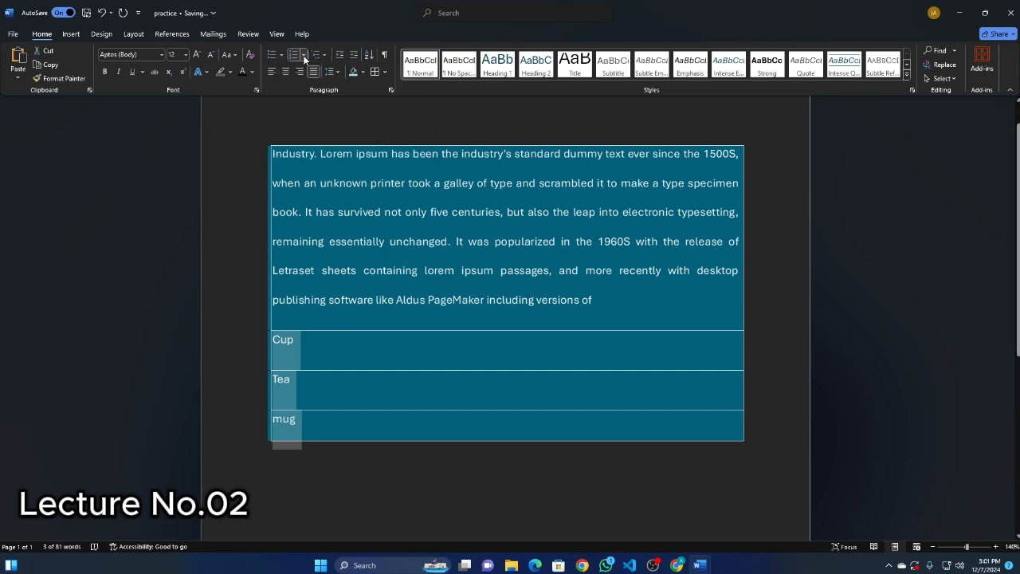
pyautogui.click(303, 58)
pyautogui.click(284, 57)
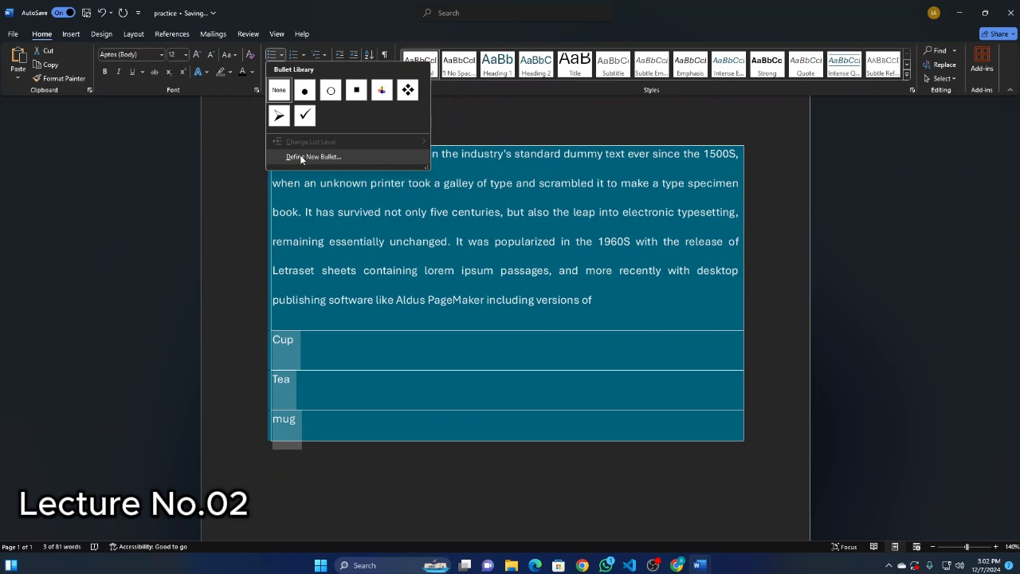
pyautogui.click(303, 117)
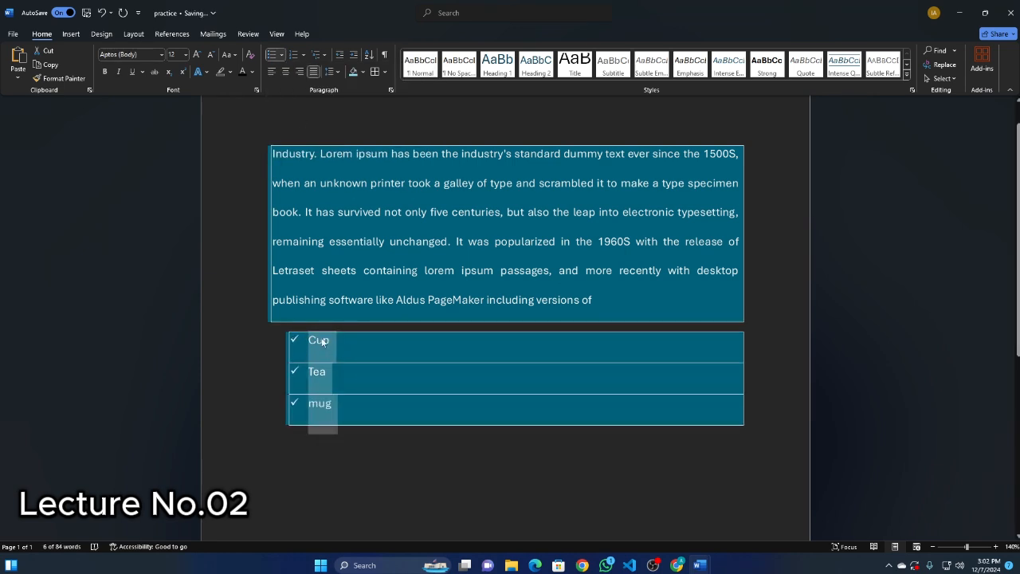
# Enter cup, tea and coffee on three separate lines in the unshaded area below the bulleted list.
pyautogui.scroll(-3, 319, 415)
pyautogui.click(287, 369)
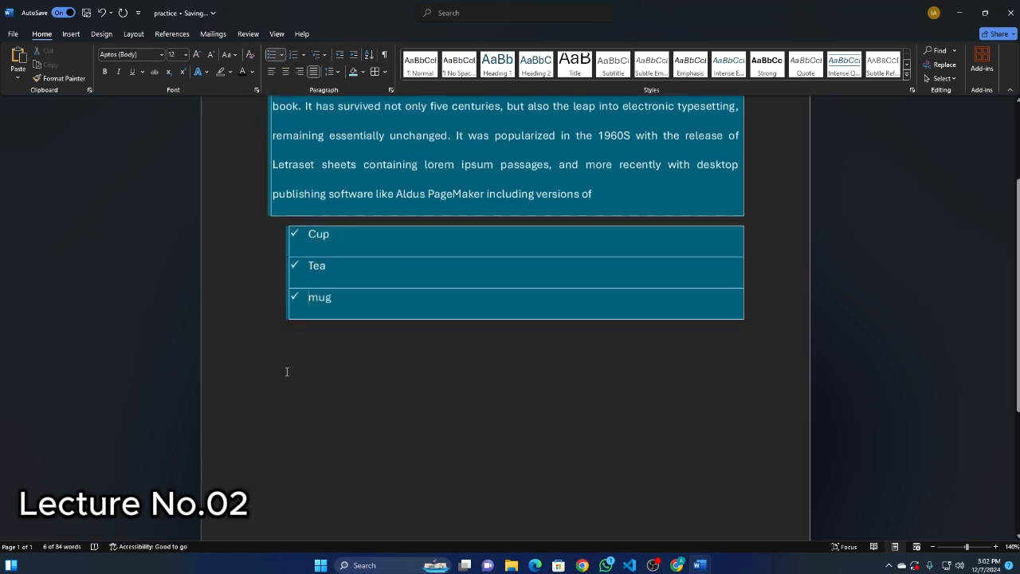
pyautogui.write('c')
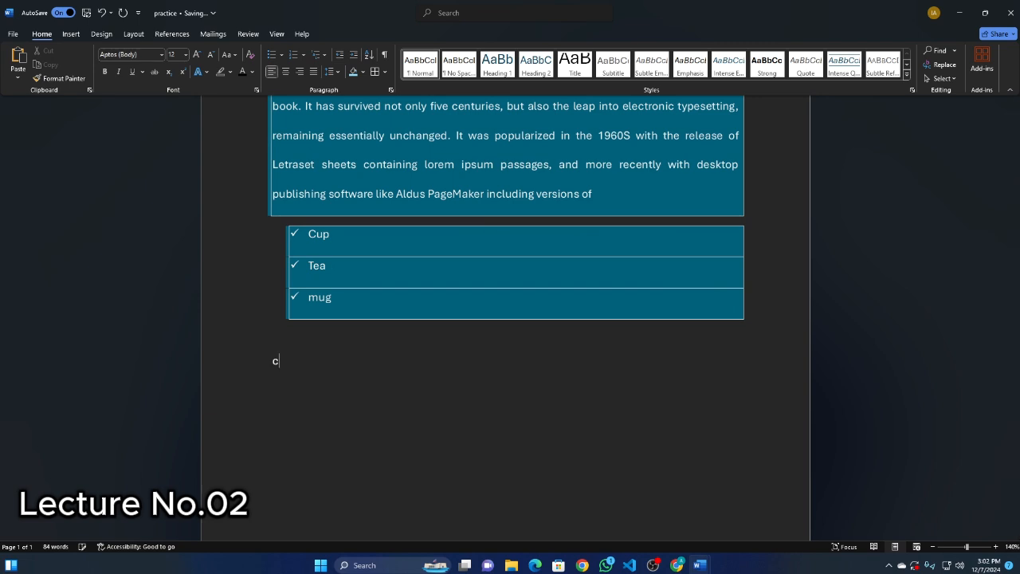
pyautogui.write('up ')
pyautogui.write('tea ')
pyautogui.write('co')
pyautogui.write('ffee')
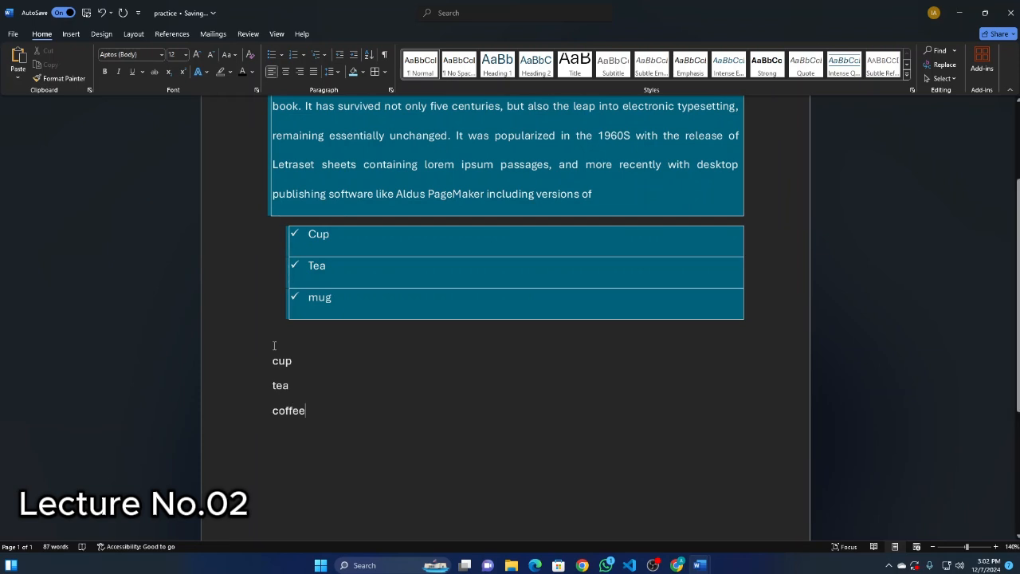
# Number the cup, tea and coffee lines with uppercase Roman numerals (I., II., III.) and deselect them.
pyautogui.moveTo(307, 410); pyautogui.dragTo(263, 351)
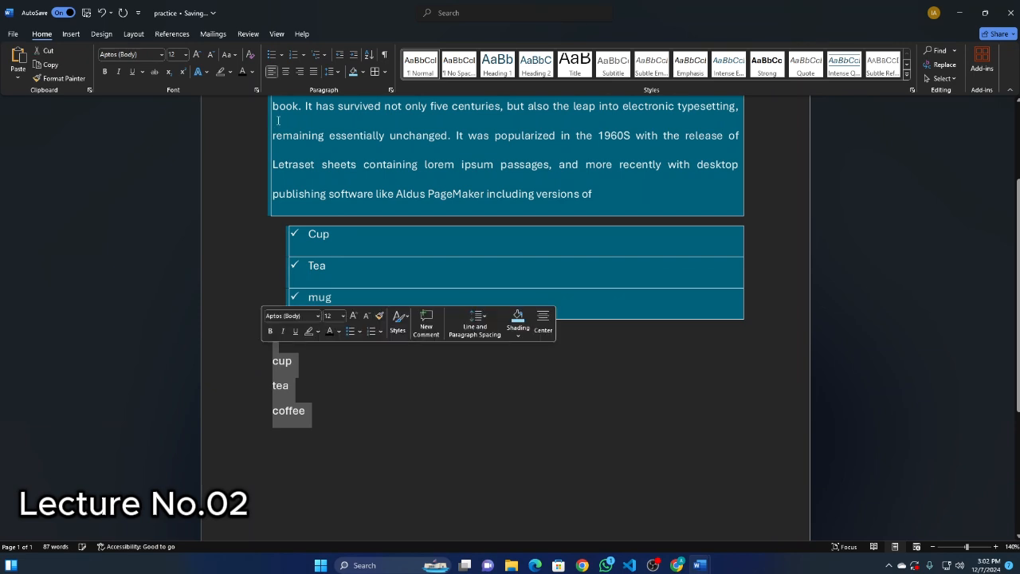
pyautogui.click(303, 54)
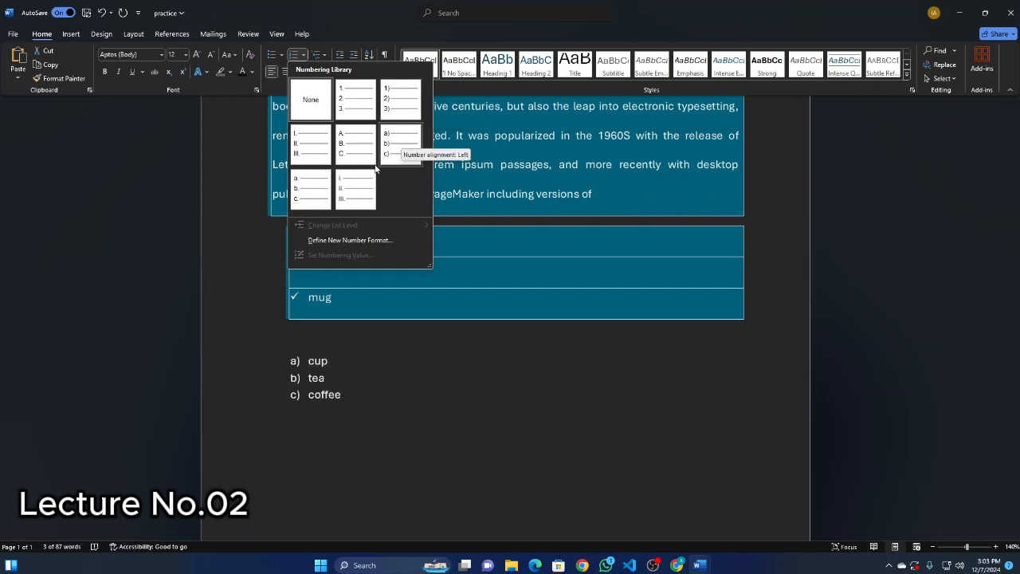
pyautogui.click(297, 141)
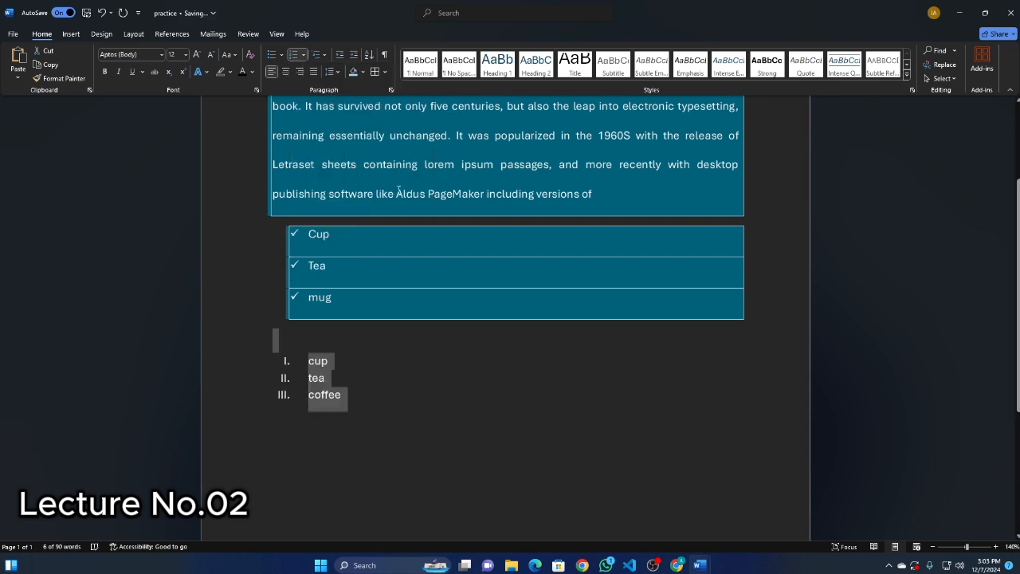
pyautogui.click(365, 410)
# Delete the cup, tea and coffee items together with the leftover list number.
pyautogui.moveTo(359, 407); pyautogui.dragTo(282, 359)
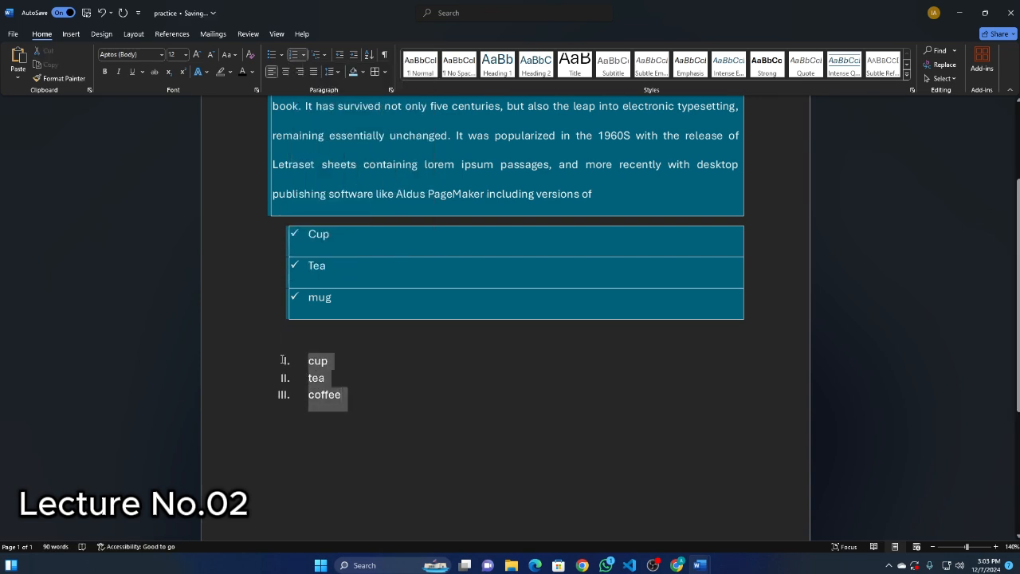
pyautogui.press('Delete')
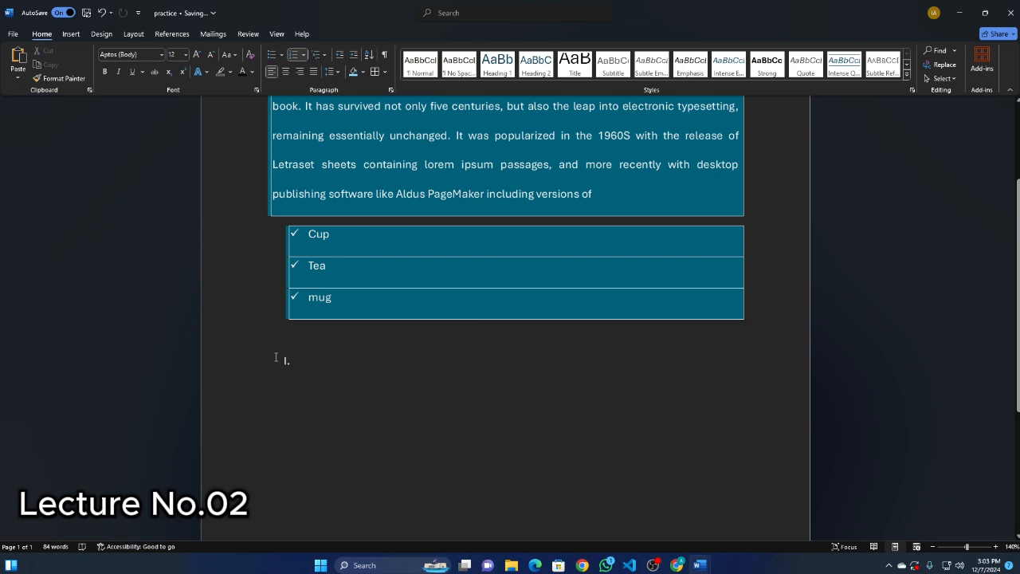
pyautogui.press('BackSpace')
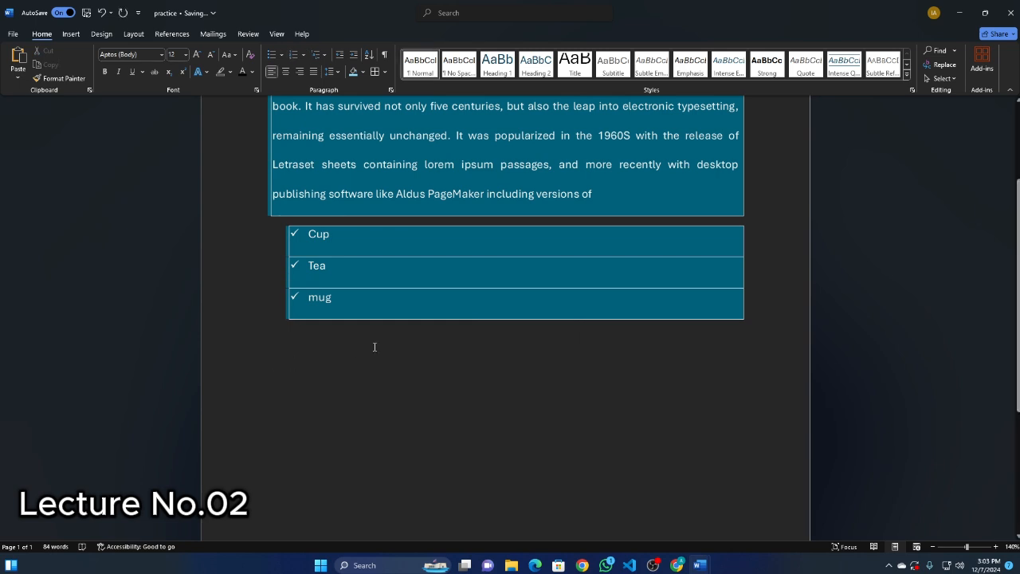
# View the multilevel list options without choosing one, and enter social on the empty line below the shaded bulleted list.
pyautogui.click(321, 56)
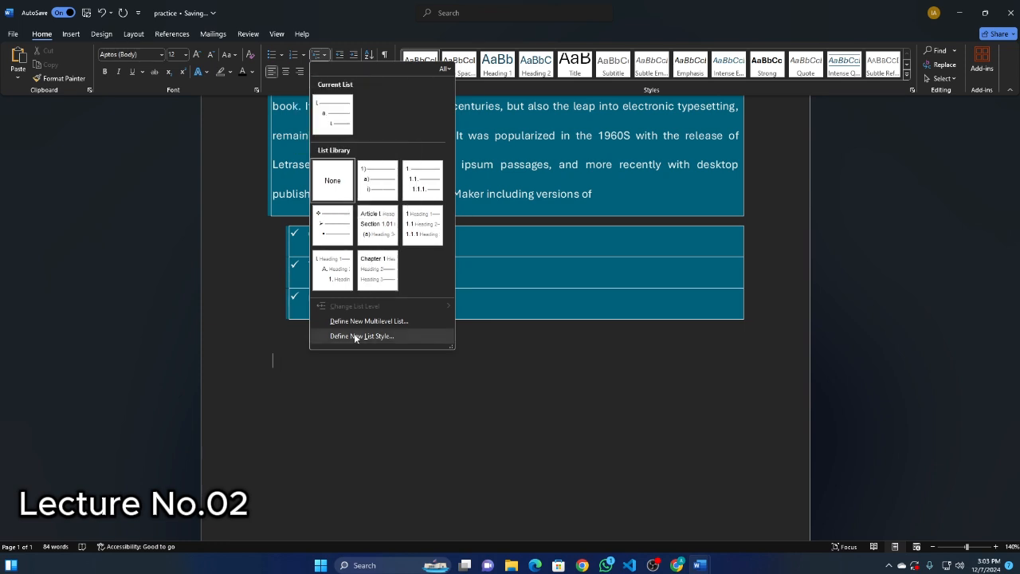
pyautogui.click(287, 358)
pyautogui.write('a')
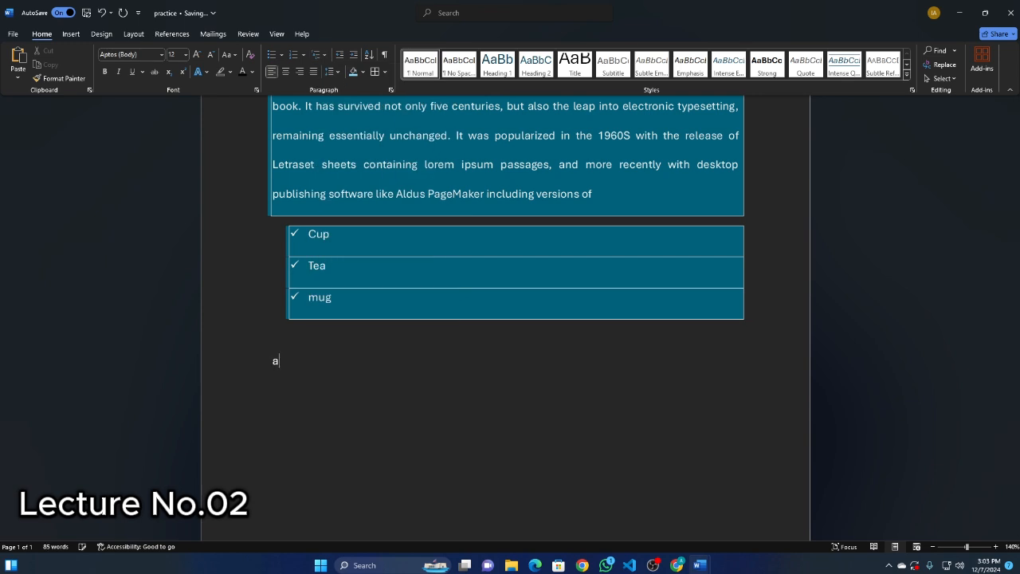
pyautogui.press('BackSpace')
pyautogui.write('wat')
pyautogui.press('BackSpace')
pyautogui.press('BackSpace')
pyautogui.write('social')
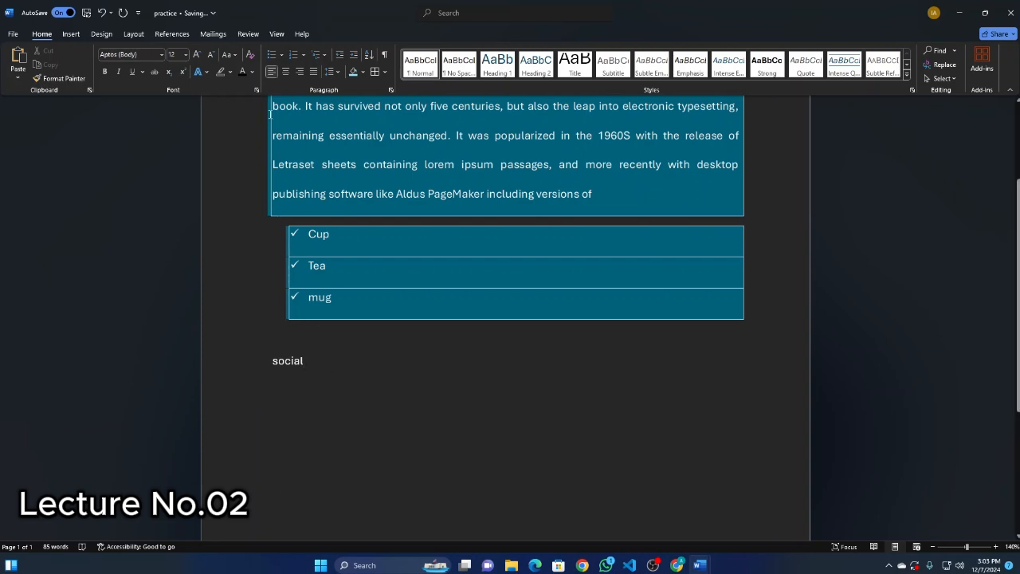
# Add a check-mark bullet to the social line and start an unbulleted line beneath it.
pyautogui.click(272, 54)
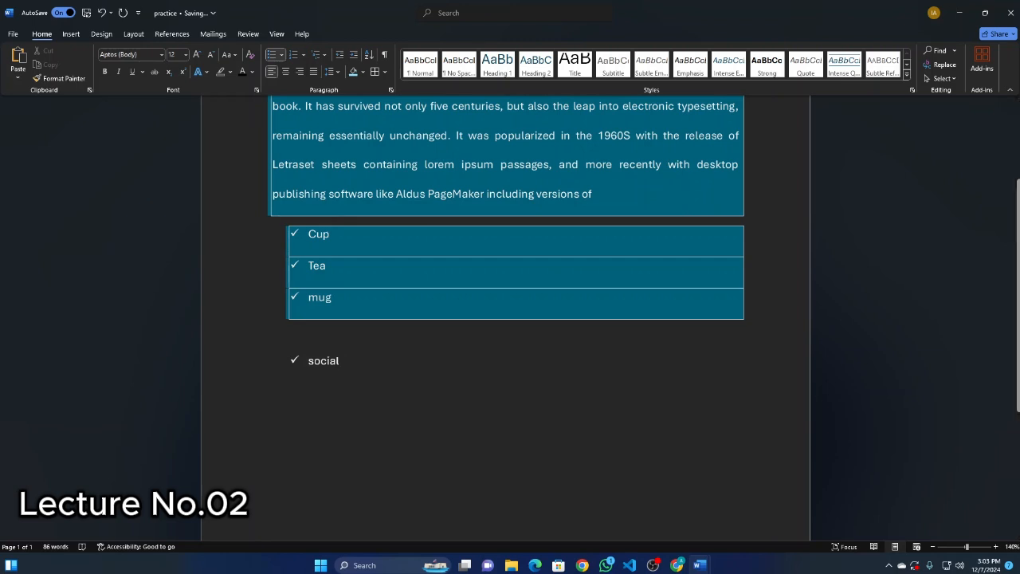
pyautogui.press('Return')
pyautogui.press('BackSpace')
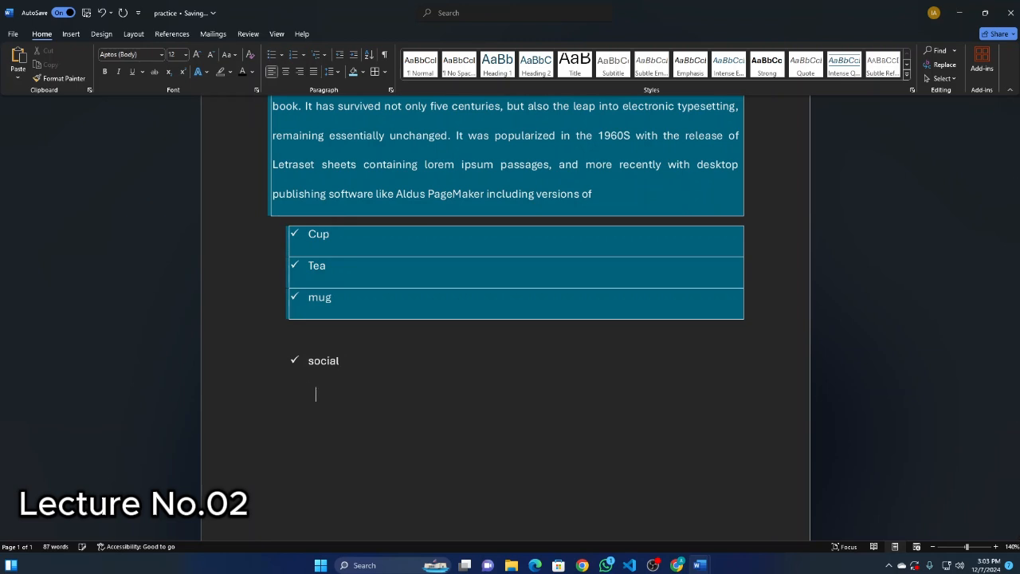
pyautogui.press('BackSpace')
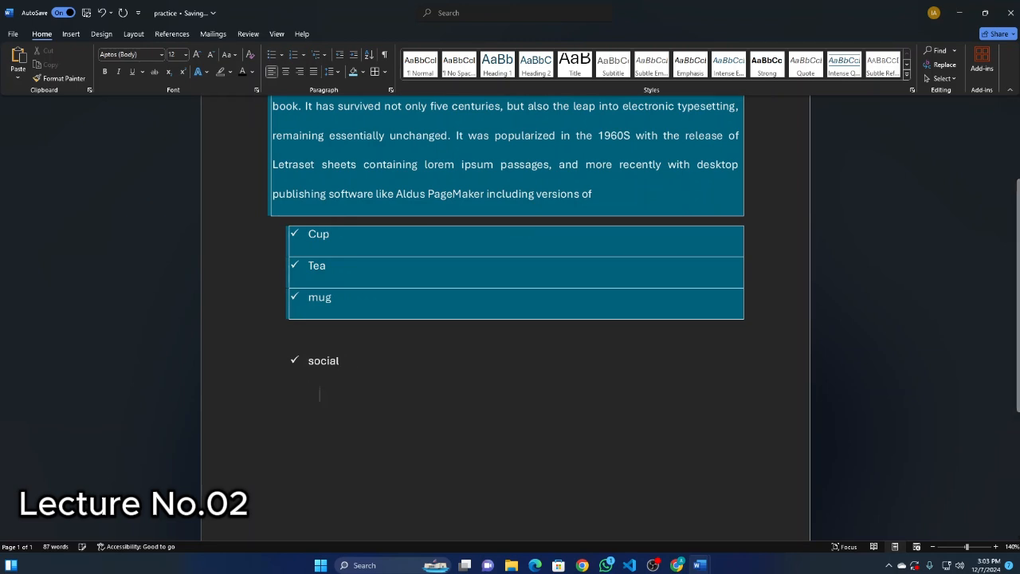
# Start an uppercase Roman numeral list under social with the items watsap and fceb, followed by an empty third item.
pyautogui.click(294, 55)
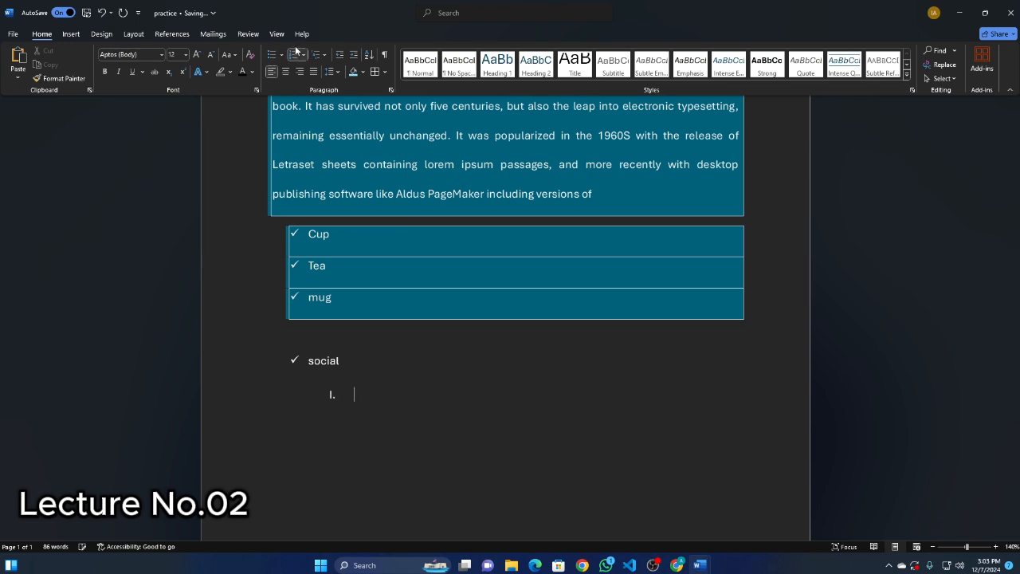
pyautogui.write('watsap')
pyautogui.press('Return')
pyautogui.write('fceb')
pyautogui.press('Return')
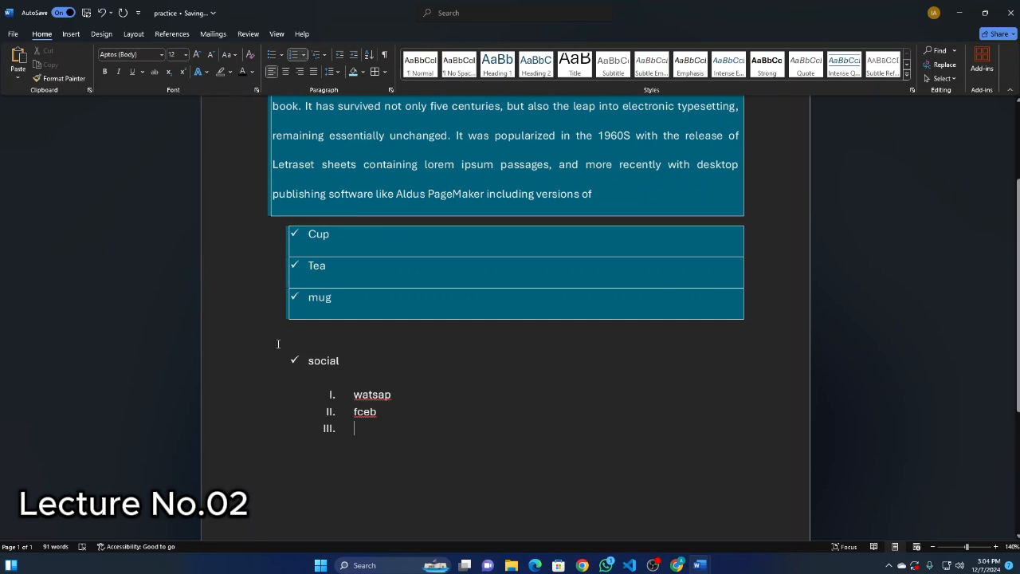
# View the multilevel list options without choosing one, and delete the social line together with its numbered items.
pyautogui.click(322, 55)
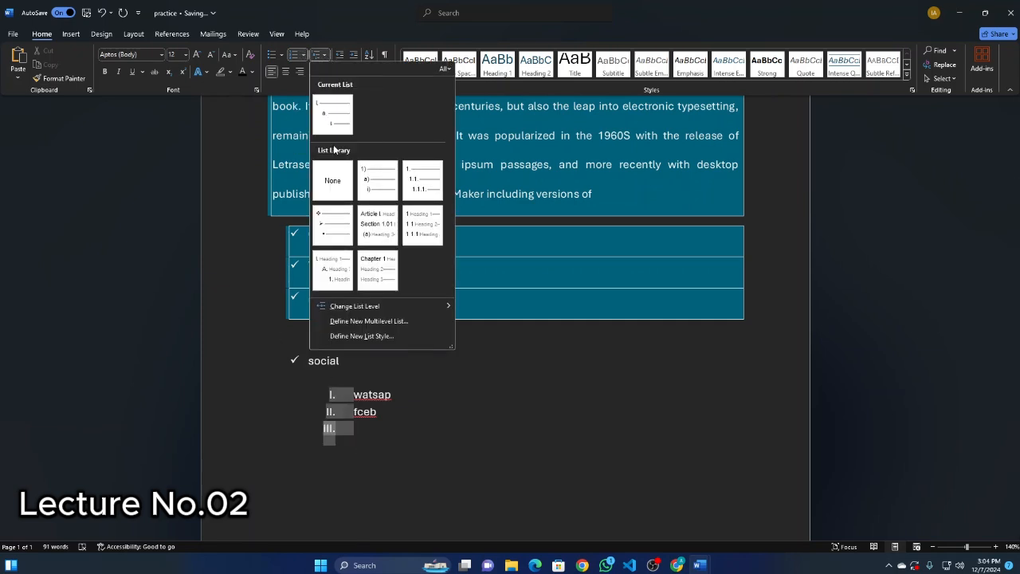
pyautogui.click(363, 448)
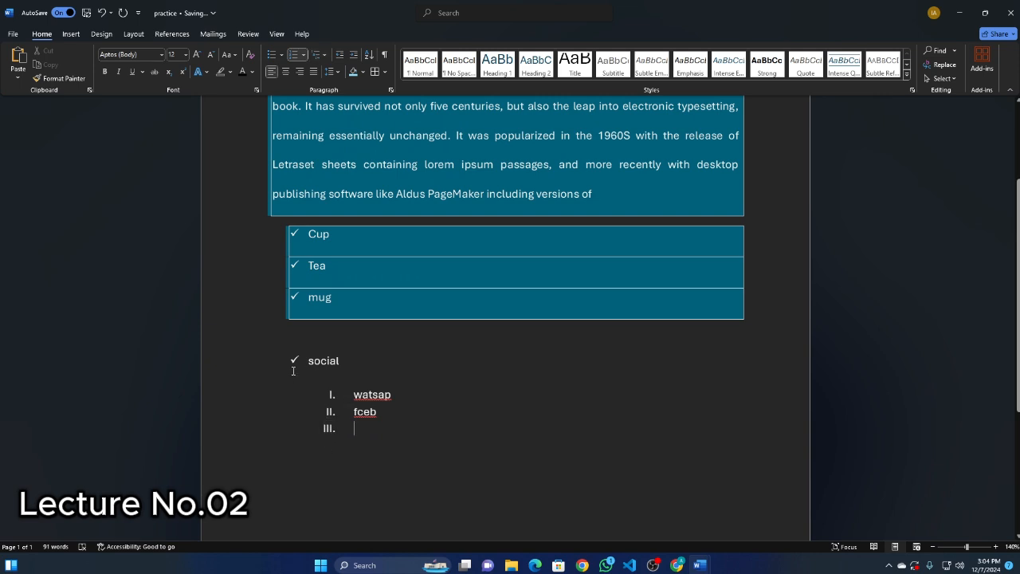
pyautogui.moveTo(302, 356); pyautogui.dragTo(382, 440)
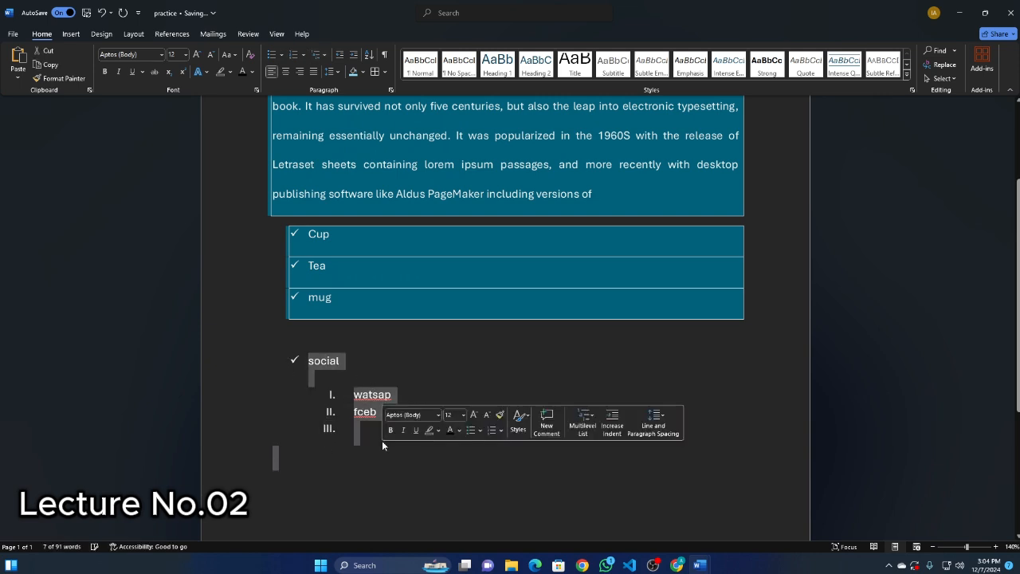
pyautogui.press('BackSpace')
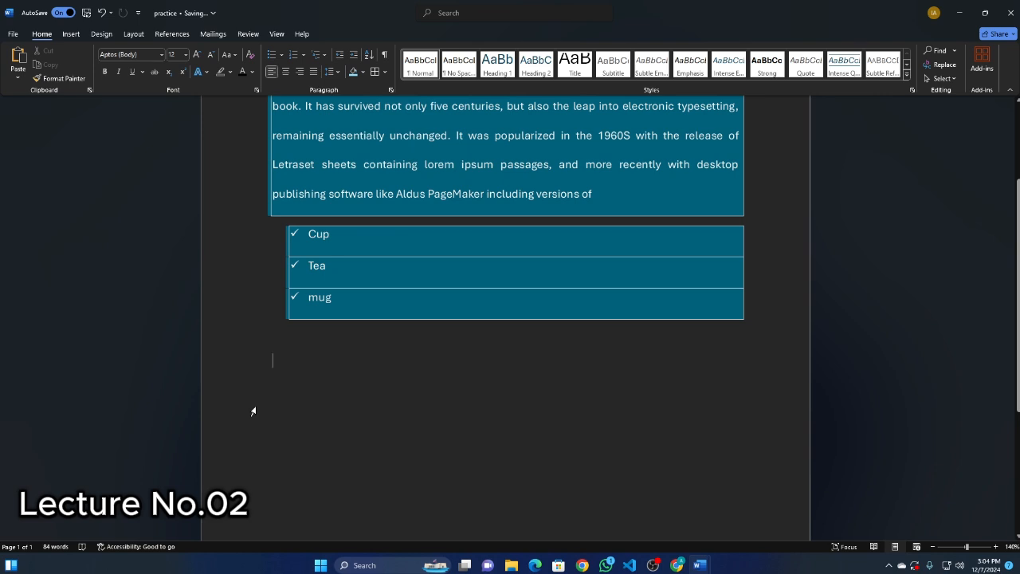
# Enter 1.cup on the empty line and delete it, and view the bullet library without choosing a bullet.
pyautogui.write('1.cup')
pyautogui.press('Return')
pyautogui.moveTo(309, 361); pyautogui.dragTo(258, 363)
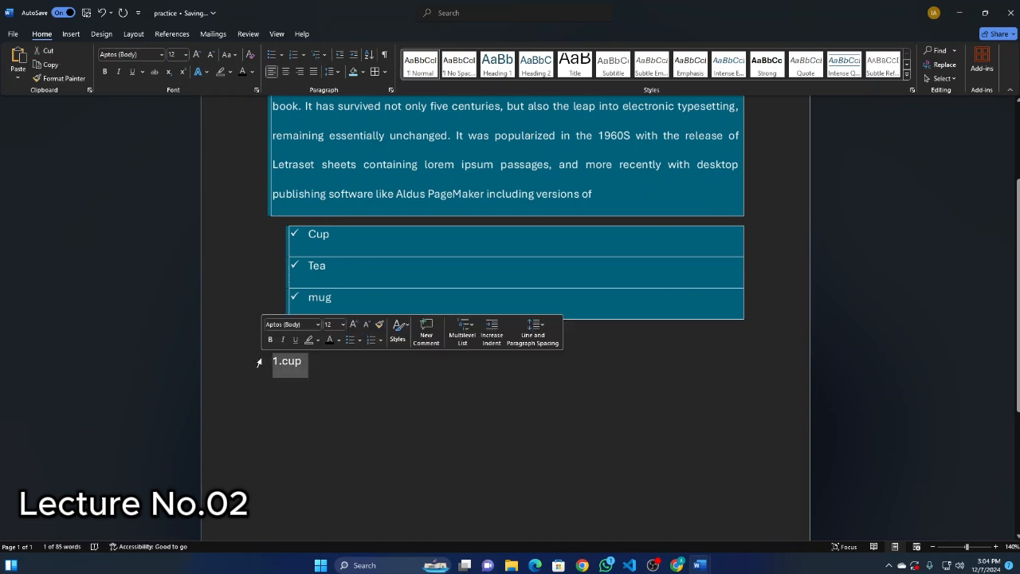
pyautogui.press('BackSpace')
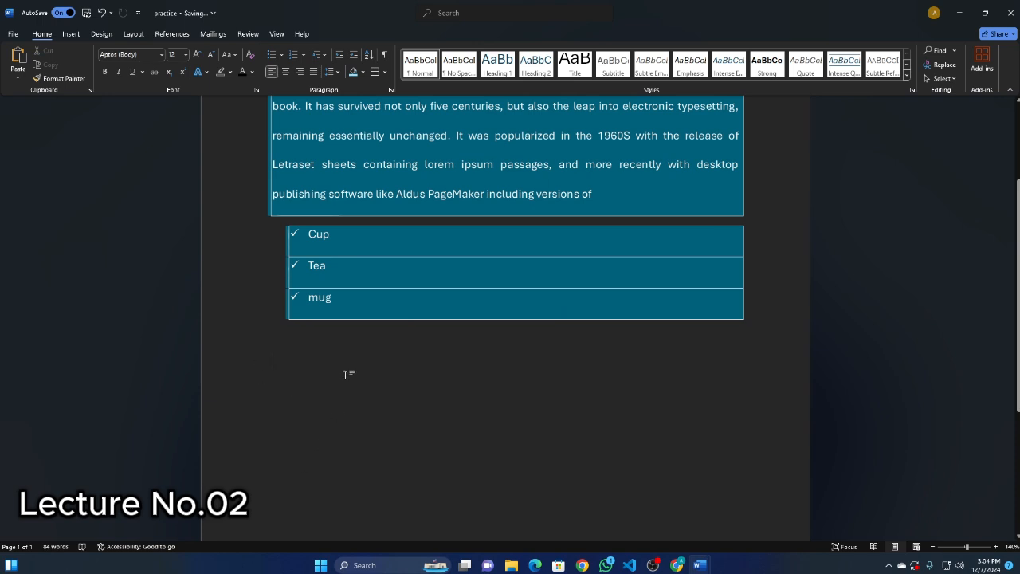
pyautogui.click(280, 54)
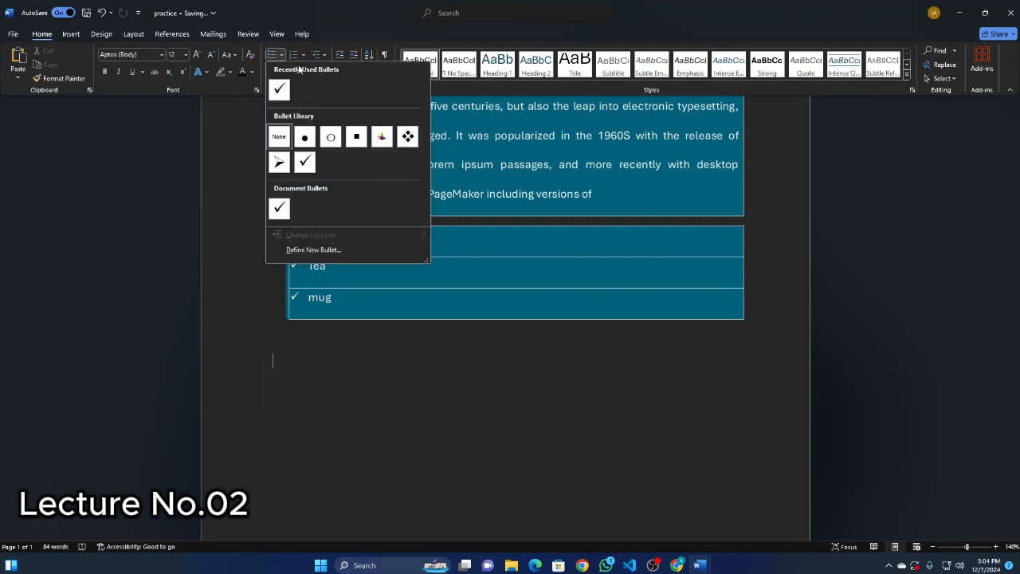
pyautogui.click(317, 364)
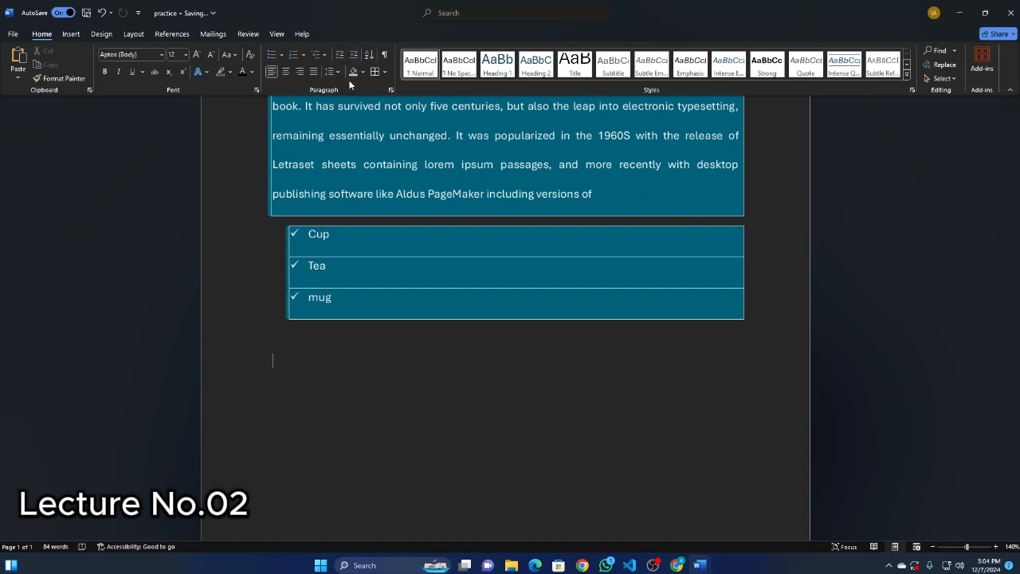
# Copy the shaded paragraph starting with Industry and paste it on the empty line below the bulleted list.
pyautogui.scroll(3, 334, 346)
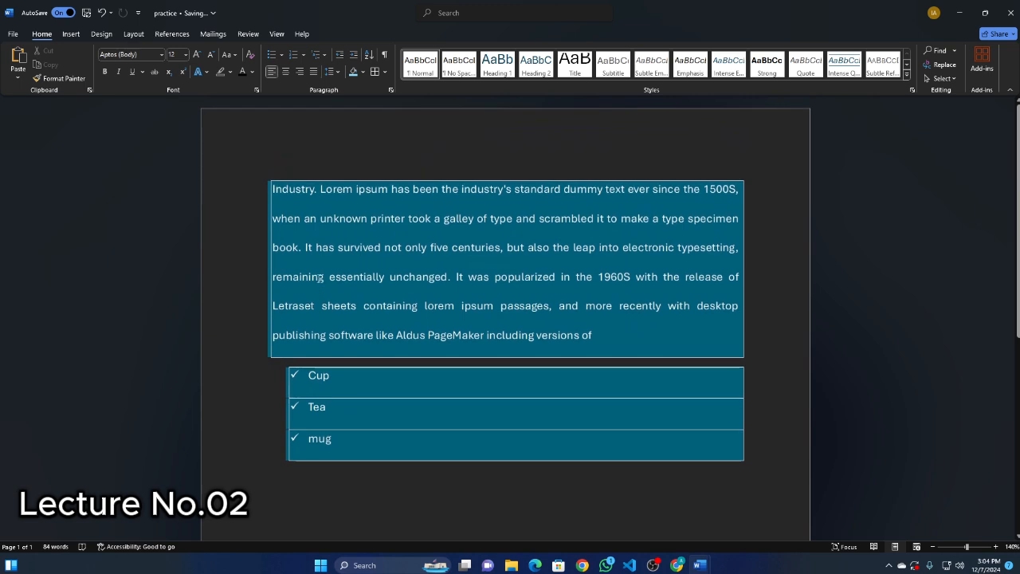
pyautogui.moveTo(278, 185); pyautogui.dragTo(667, 353)
pyautogui.hotkey('ctrl', 'c')
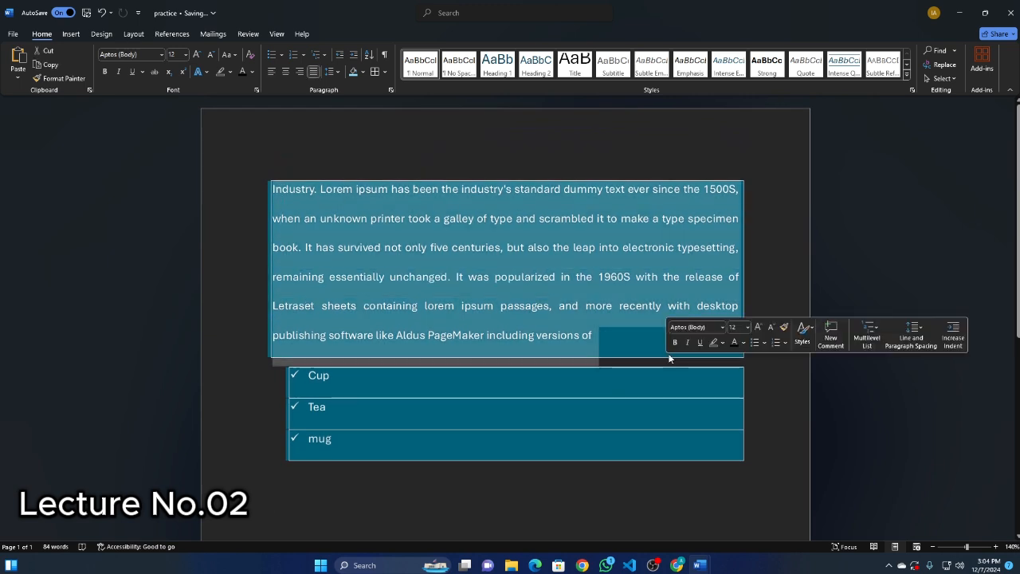
pyautogui.scroll(-5, 252, 380)
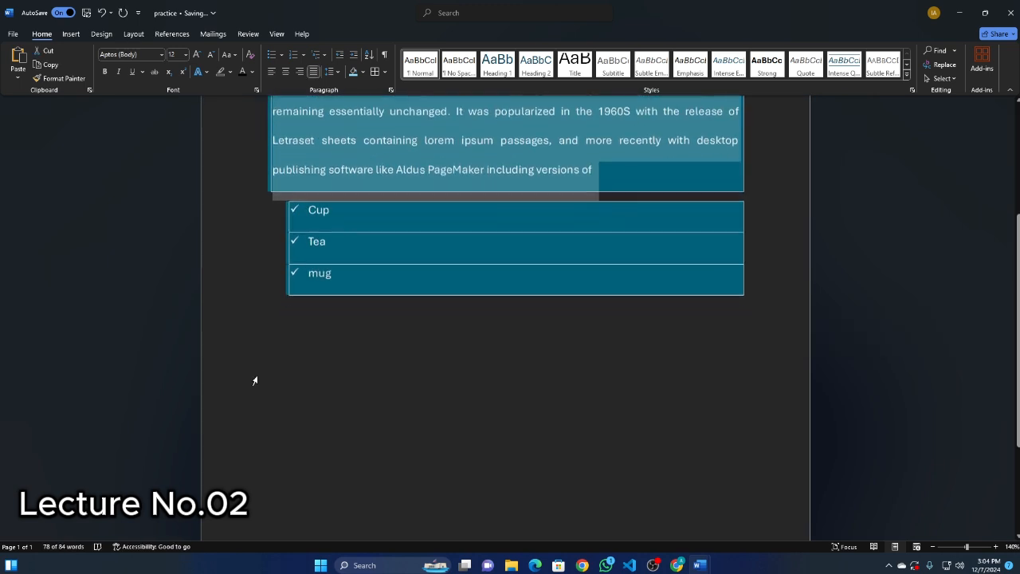
pyautogui.click(317, 305)
pyautogui.hotkey('ctrl', 'v')
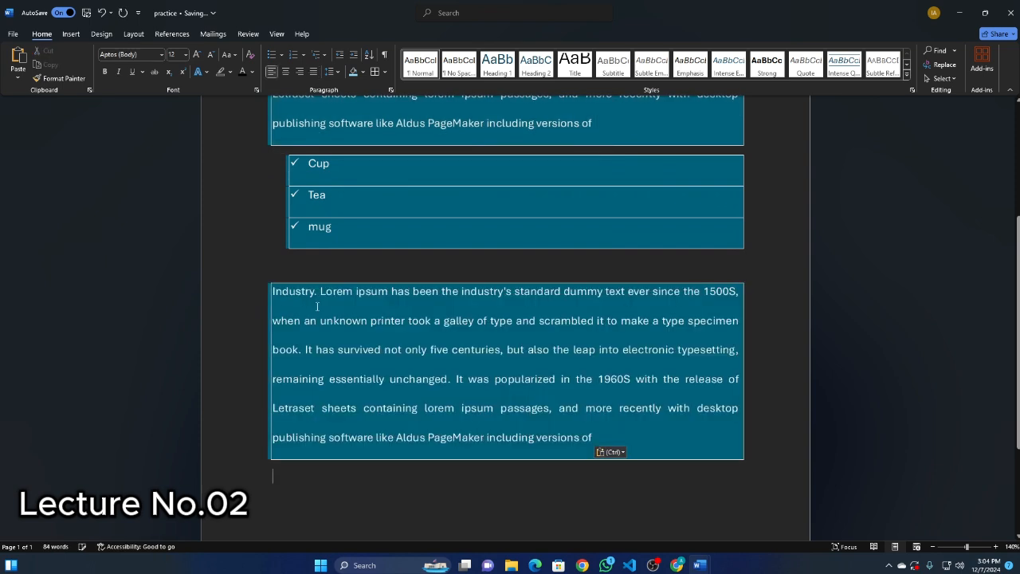
# Apply the Merge Formatting paste option to the pasted paragraph and justify its text.
pyautogui.click(612, 452)
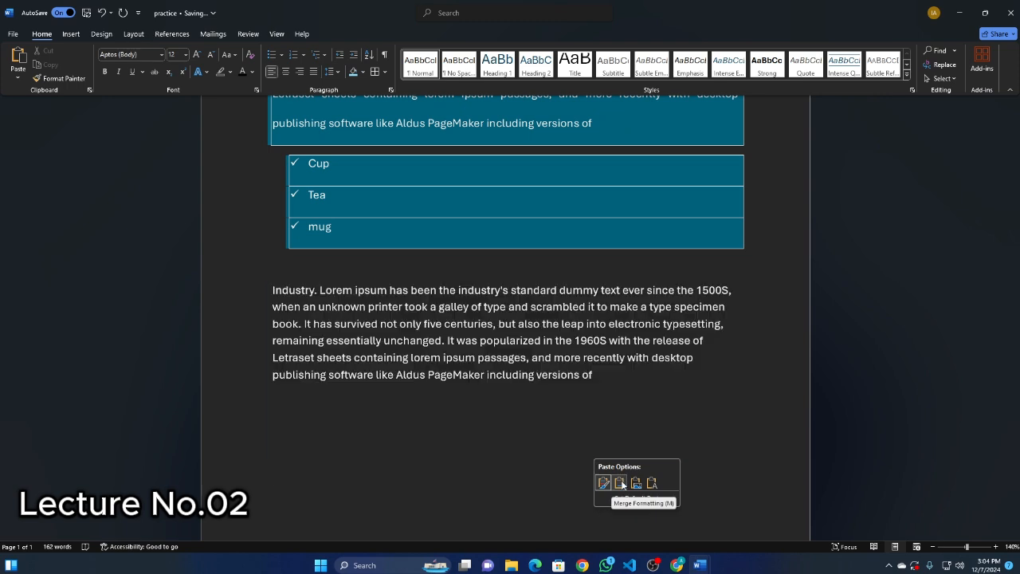
pyautogui.click(621, 483)
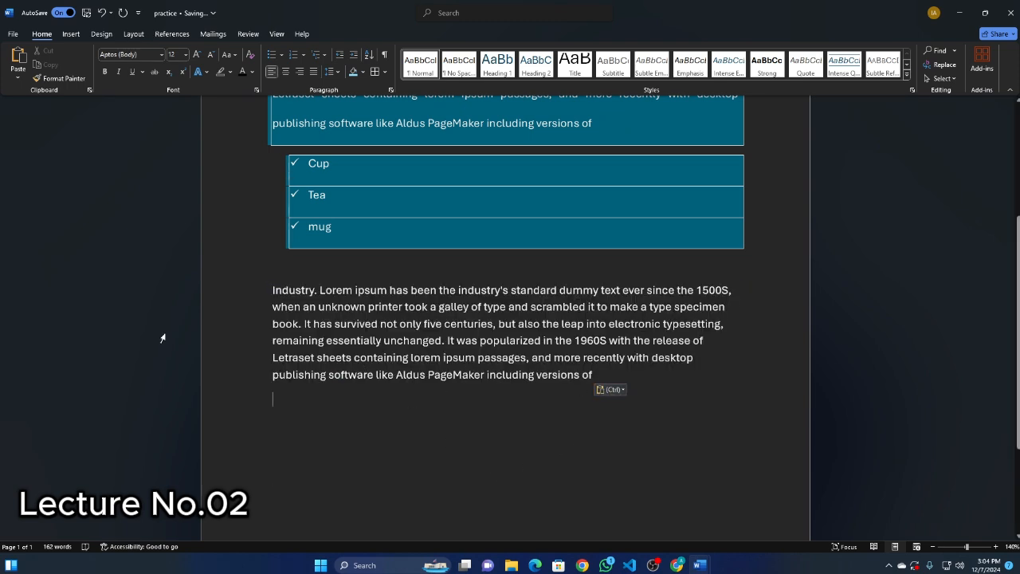
pyautogui.moveTo(273, 290); pyautogui.dragTo(586, 387)
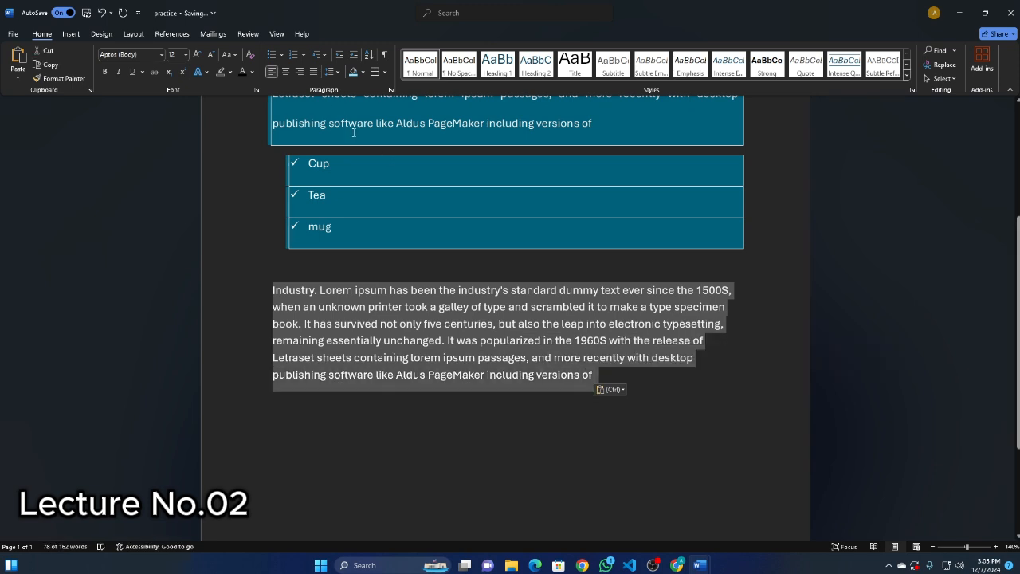
pyautogui.click(315, 71)
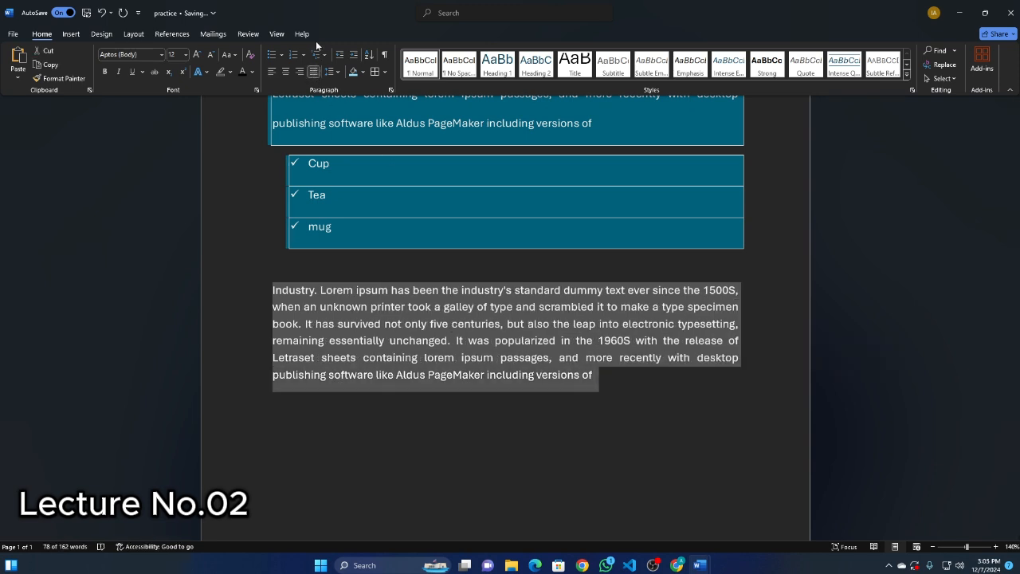
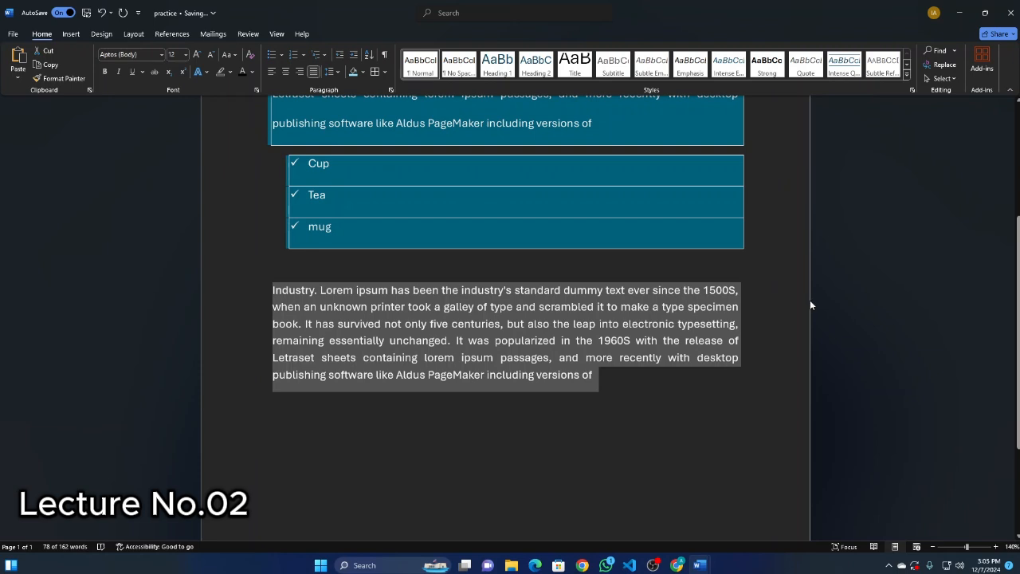
# Increase the indent of the pasted Industry paragraph repeatedly until it forms a narrow column along the far margin.
pyautogui.click(353, 54)
pyautogui.click(353, 55)
pyautogui.click(353, 54)
pyautogui.click(353, 55)
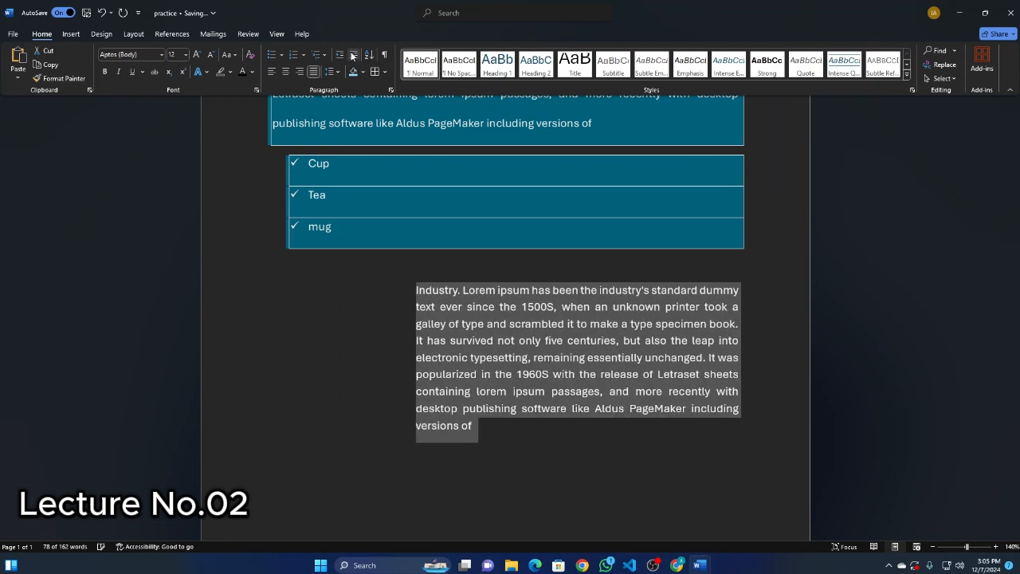
pyautogui.click(353, 56)
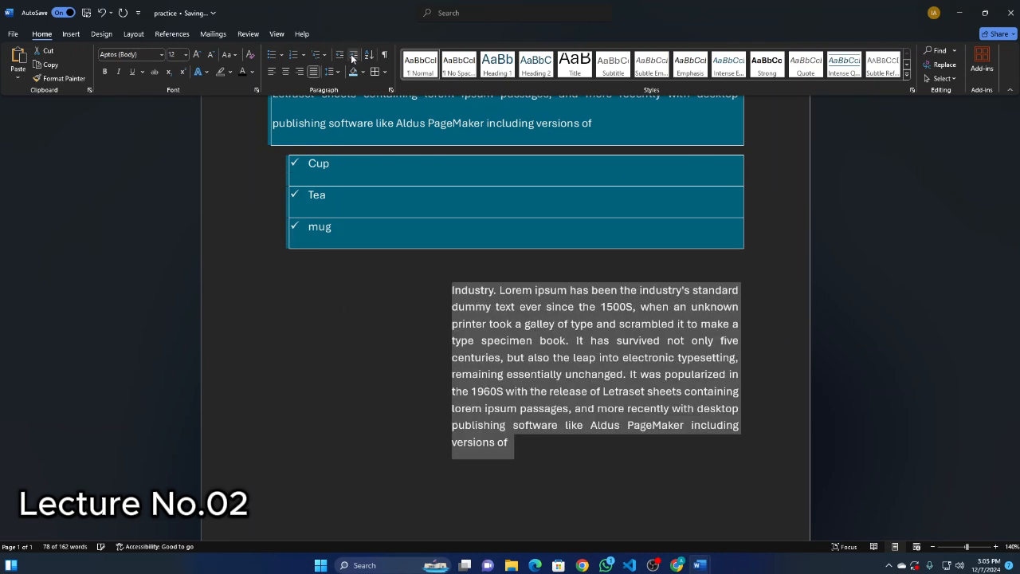
pyautogui.click(353, 56)
pyautogui.click(353, 56)
pyautogui.click(353, 56)
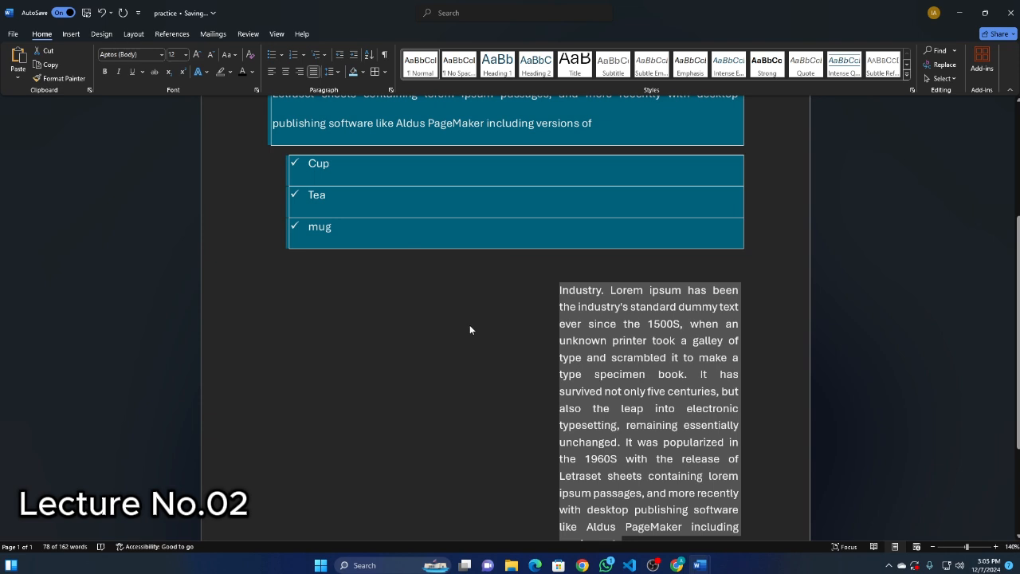
pyautogui.scroll(-3, 469, 326)
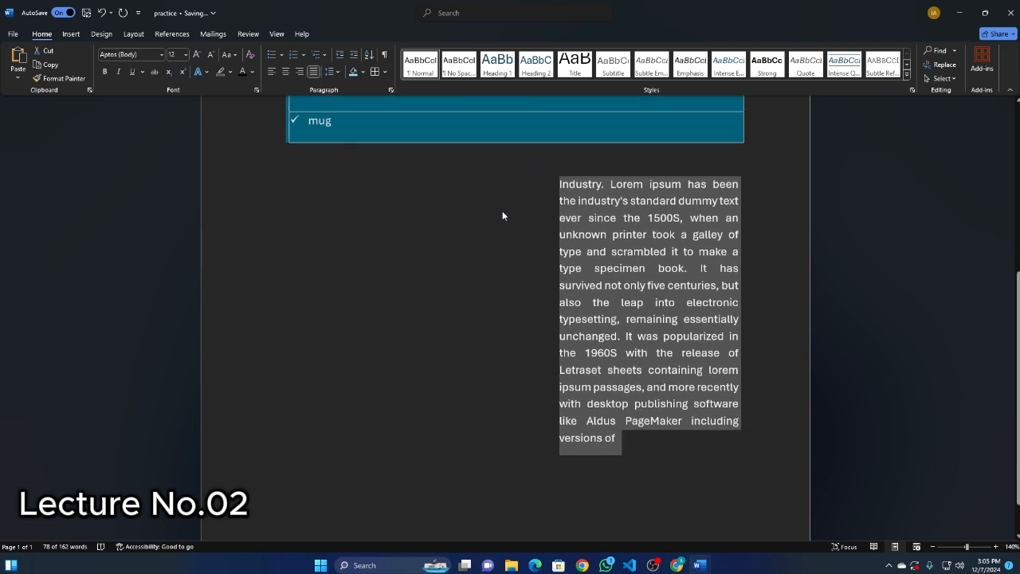
pyautogui.click(354, 55)
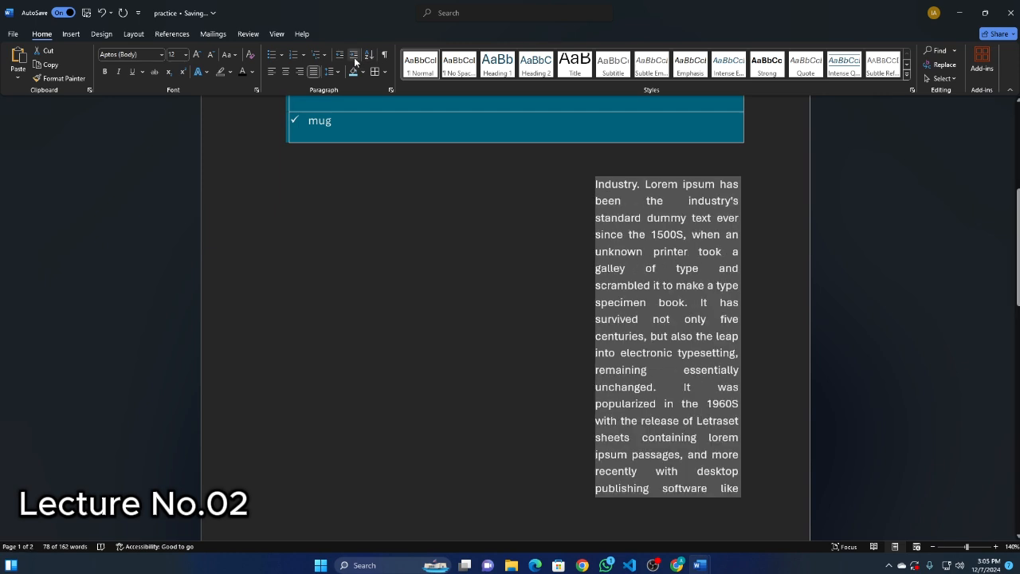
pyautogui.click(354, 59)
# Decrease the indent of the pasted Industry paragraph step by step back to the page's left margin.
pyautogui.click(339, 60)
pyautogui.click(340, 60)
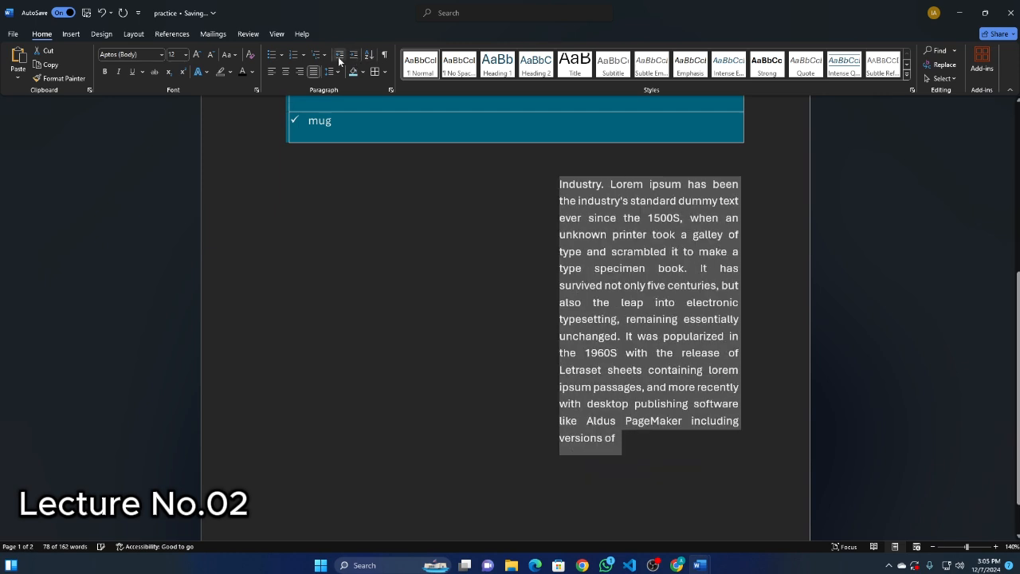
pyautogui.click(340, 59)
pyautogui.click(339, 55)
pyautogui.click(339, 55)
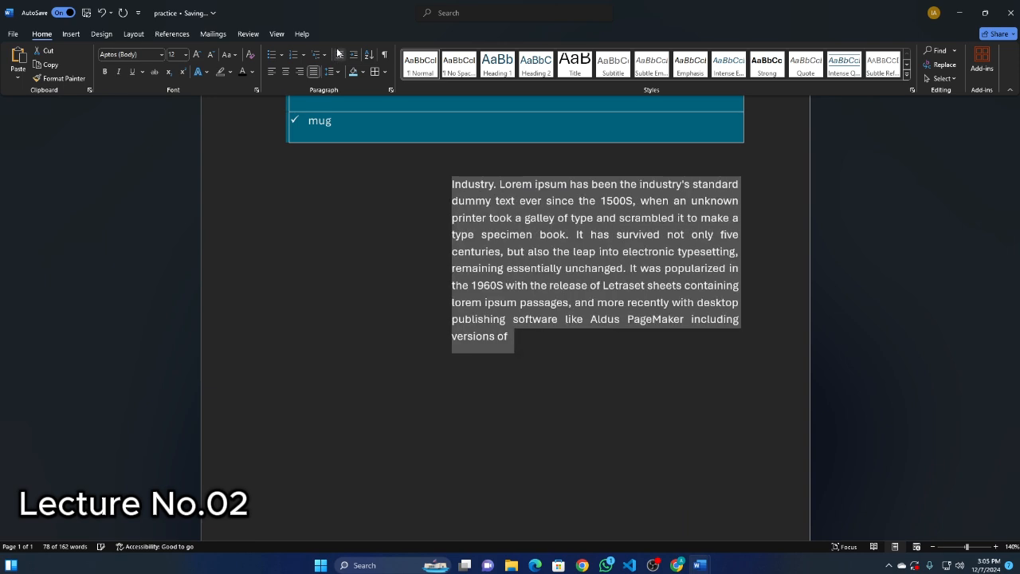
pyautogui.click(339, 55)
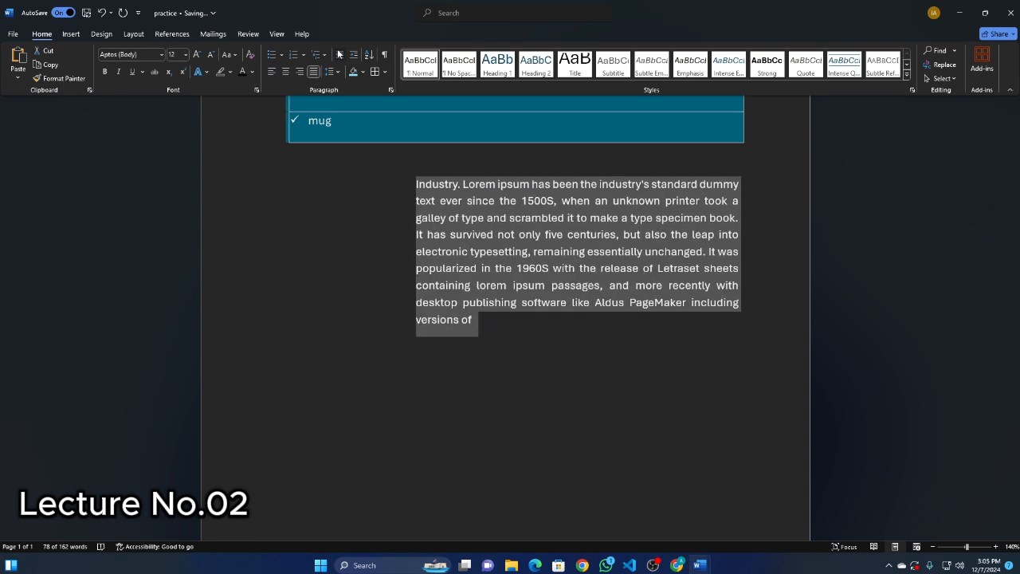
pyautogui.click(339, 54)
pyautogui.click(325, 55)
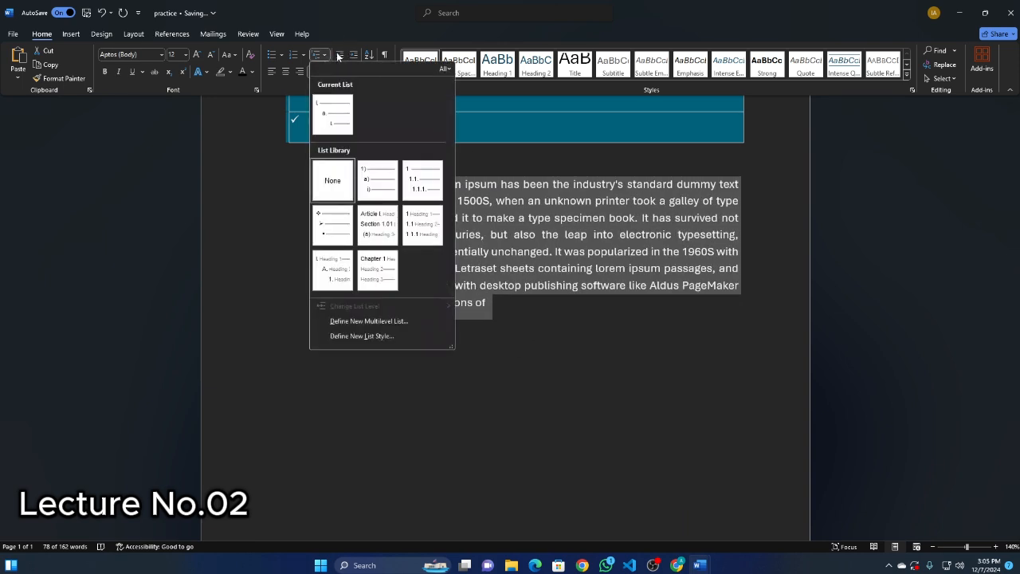
pyautogui.click(340, 55)
pyautogui.click(340, 55)
pyautogui.click(342, 55)
pyautogui.click(342, 55)
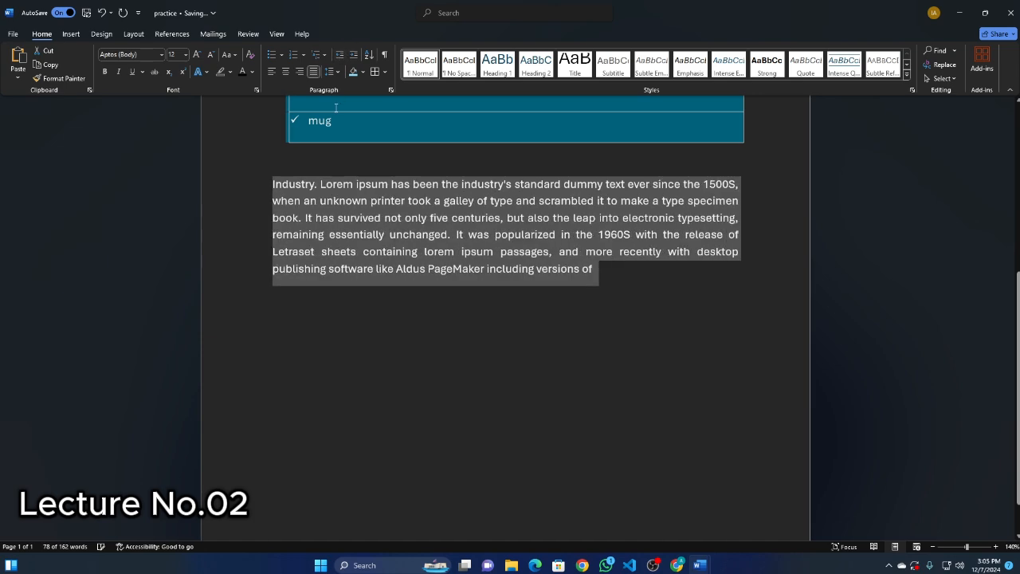
pyautogui.click(352, 56)
pyautogui.click(340, 55)
pyautogui.scroll(5, 239, 223)
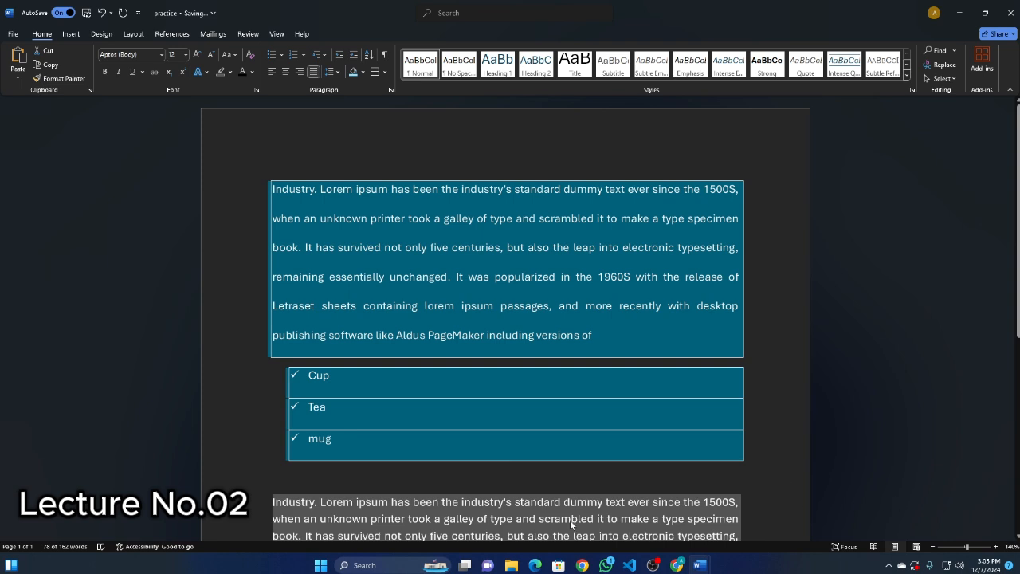
pyautogui.click(388, 104)
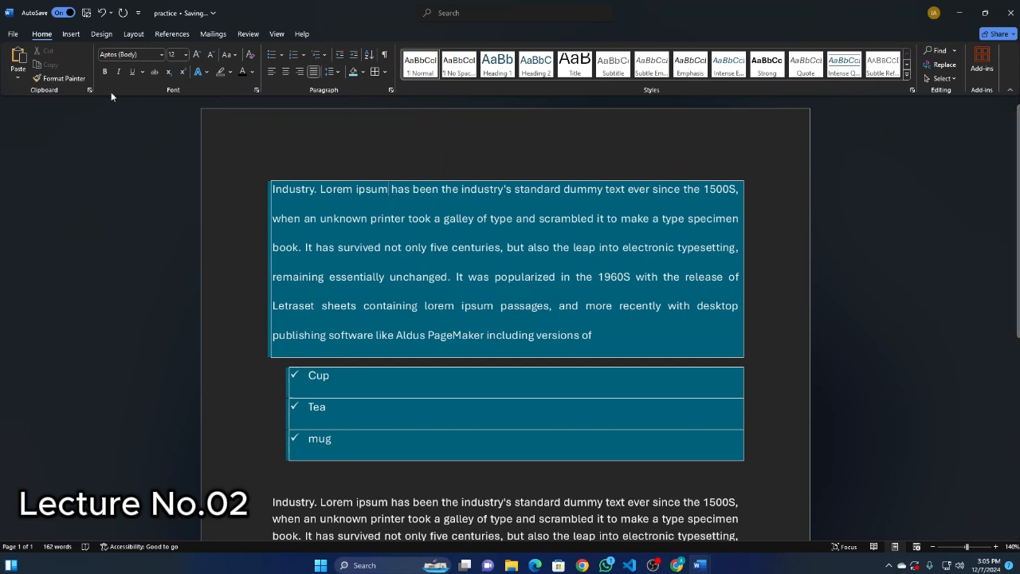
pyautogui.moveTo(317, 106); pyautogui.dragTo(346, 110)
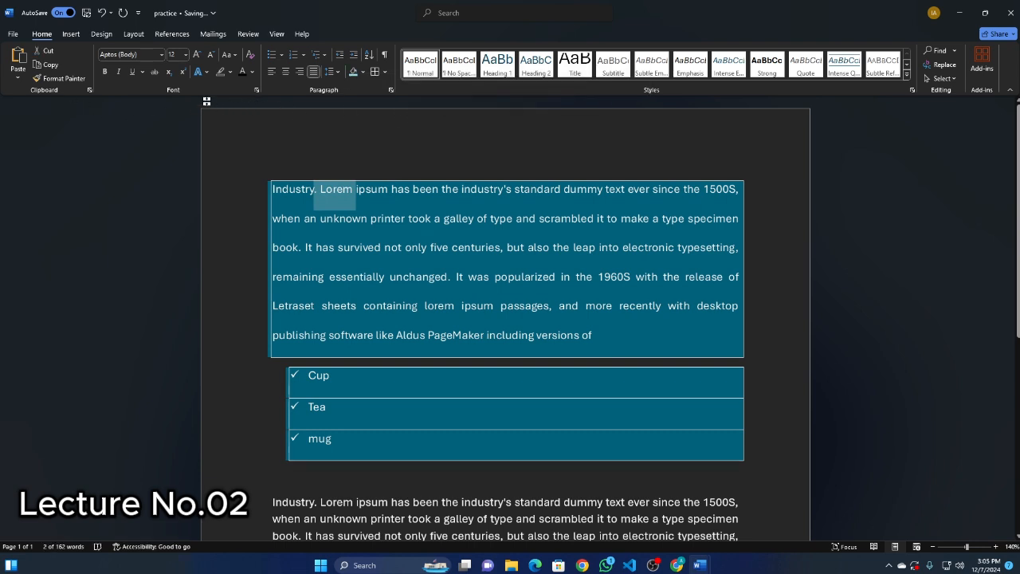
pyautogui.click(245, 104)
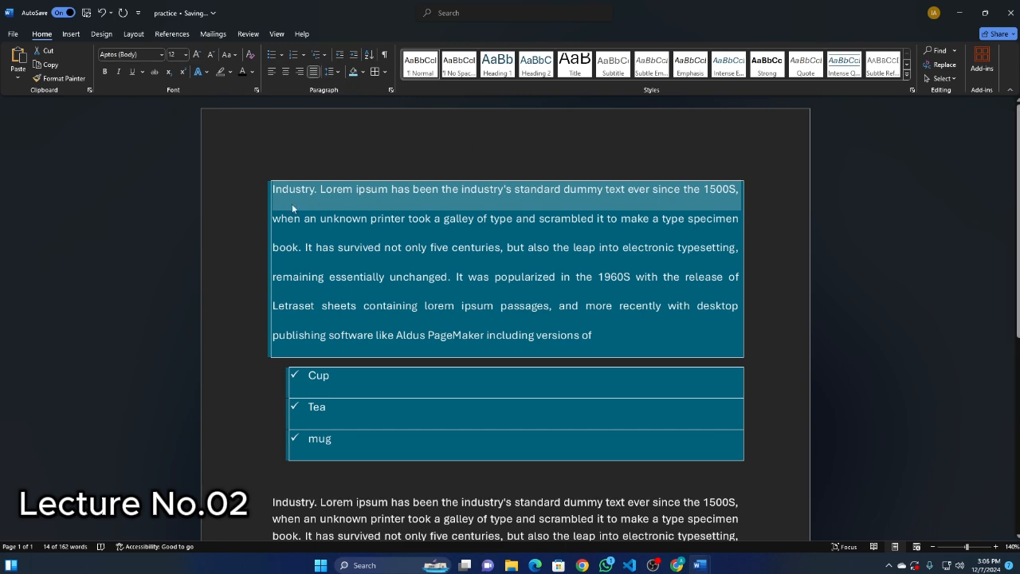
pyautogui.click(238, 223)
pyautogui.scroll(-5, 243, 221)
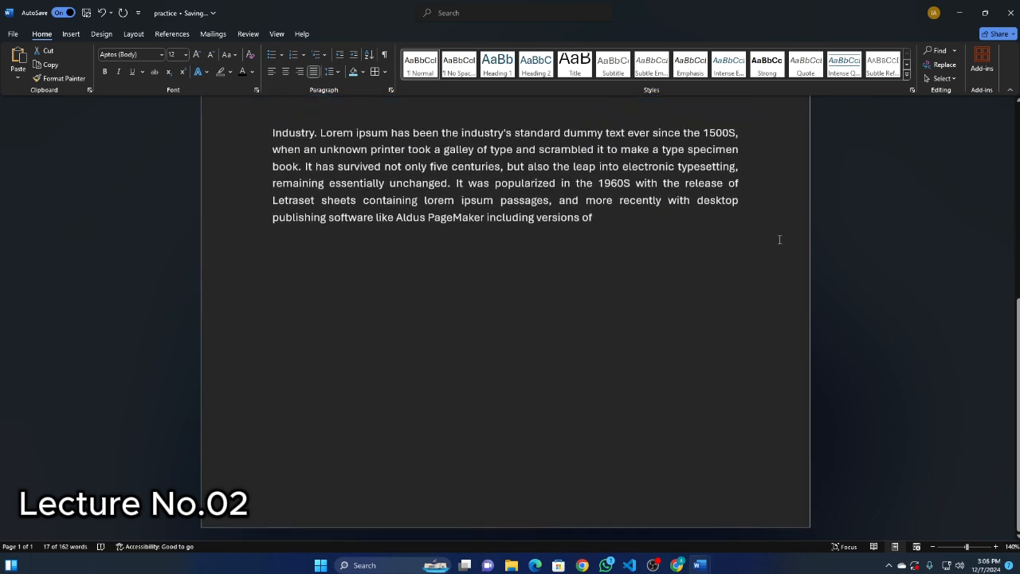
pyautogui.scroll(1, 552, 213)
pyautogui.scroll(1, 552, 213)
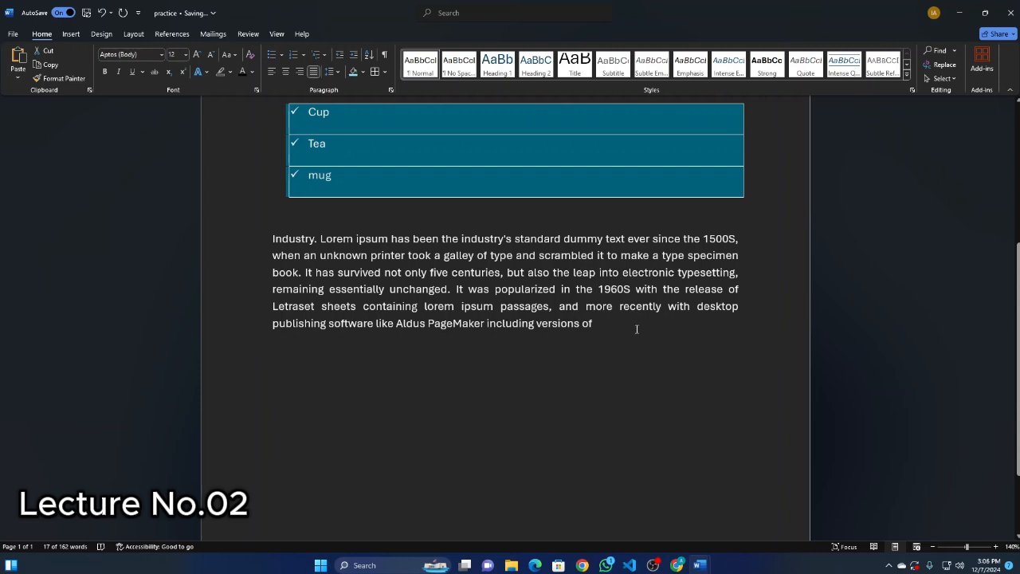
# Indent the pasted Industry paragraph slightly so its left edge lines up with the bulleted list above.
pyautogui.moveTo(595, 335); pyautogui.dragTo(272, 239)
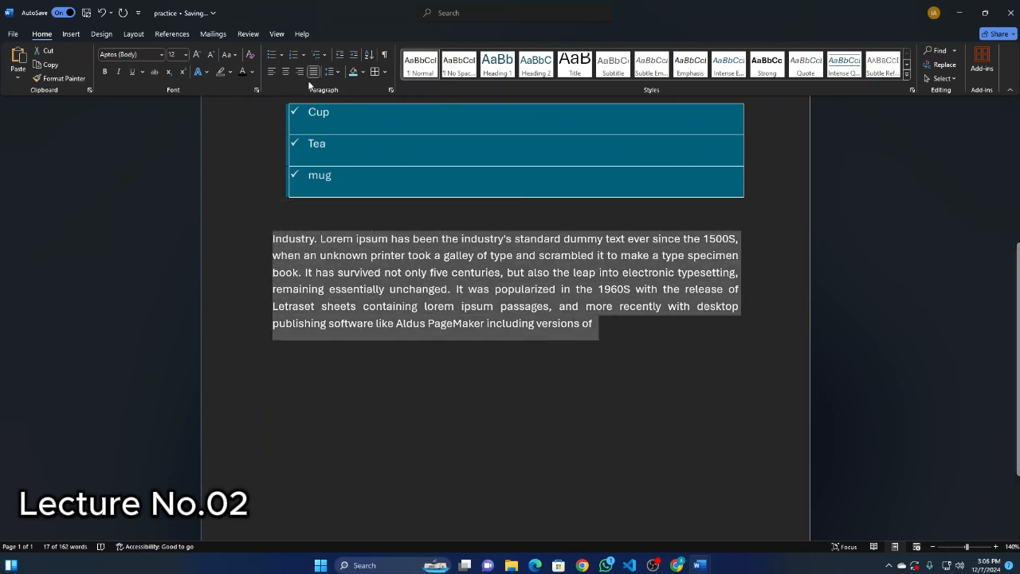
pyautogui.click(353, 55)
pyautogui.click(341, 56)
pyautogui.click(353, 56)
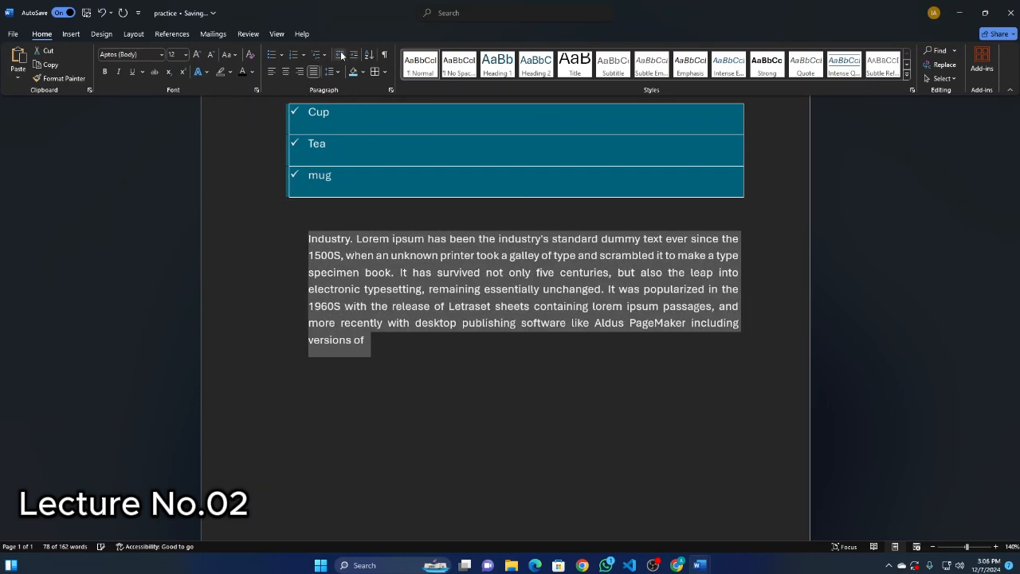
pyautogui.click(341, 55)
pyautogui.click(420, 384)
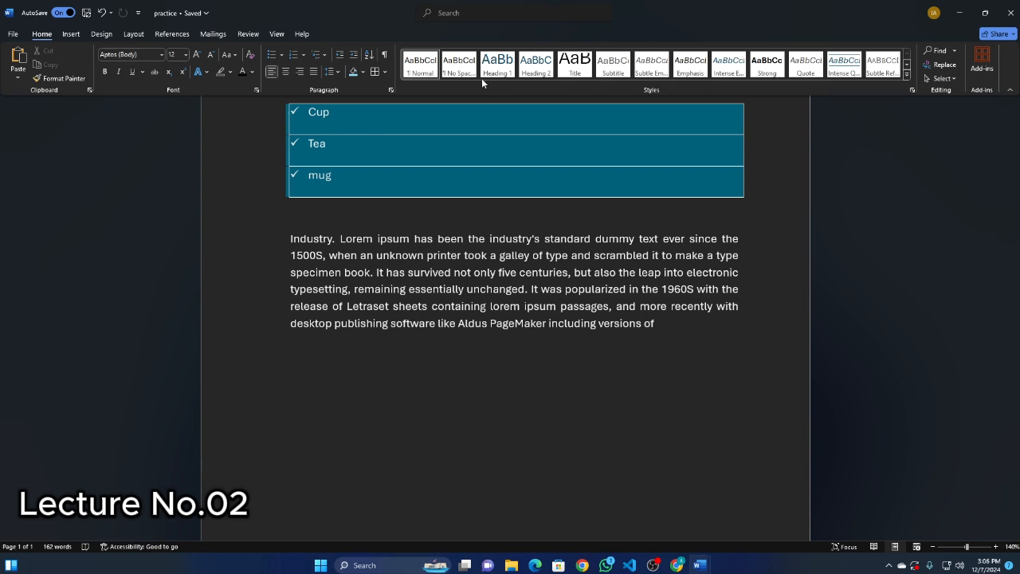
# View the text effects and typography options without choosing an effect.
pyautogui.click(197, 72)
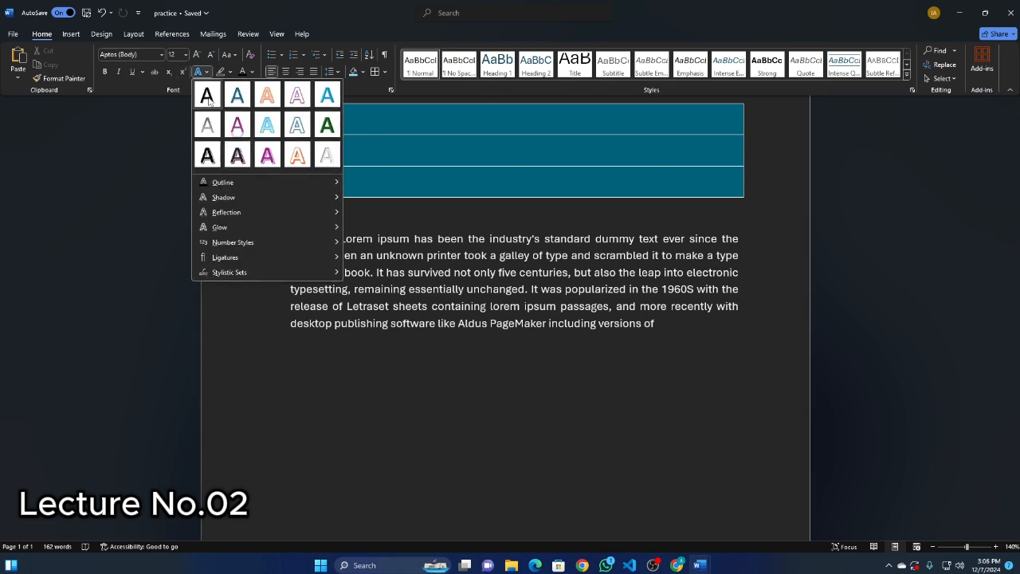
pyautogui.click(563, 241)
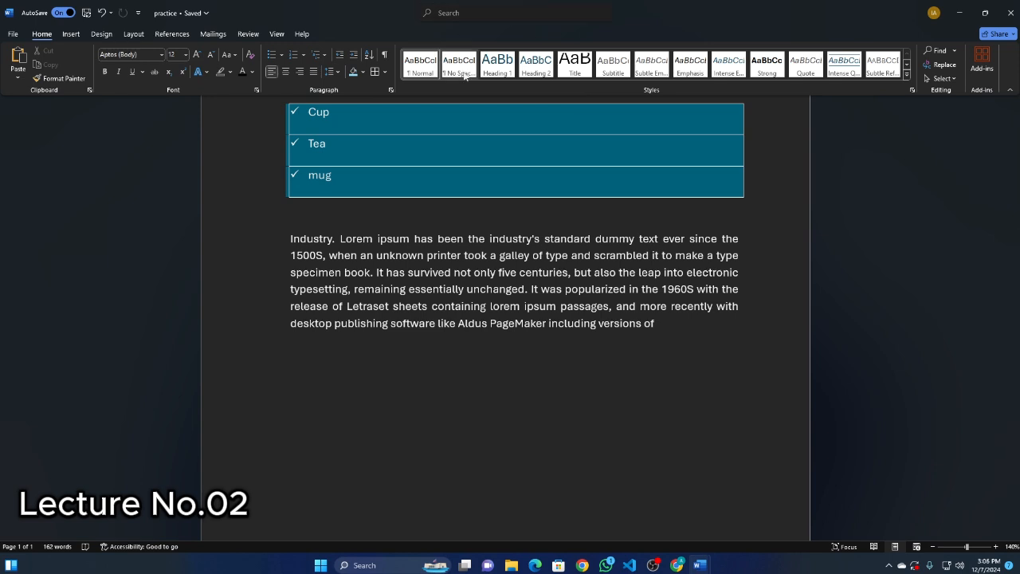
pyautogui.scroll(3, 481, 224)
pyautogui.scroll(-3, 444, 330)
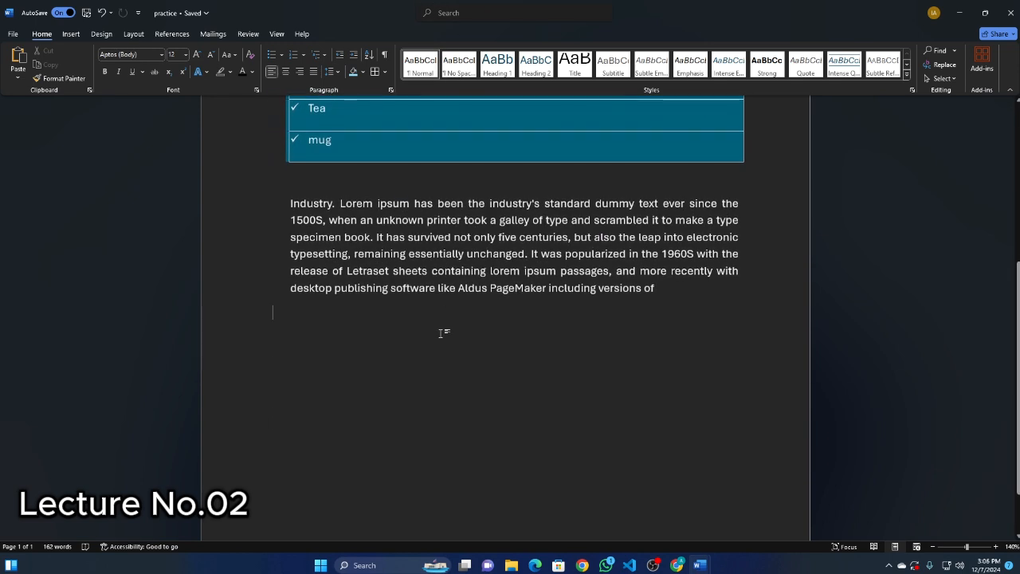
# Enter This is heading on the empty line below the indented paragraph.
pyautogui.click(444, 333)
pyautogui.write('Thi')
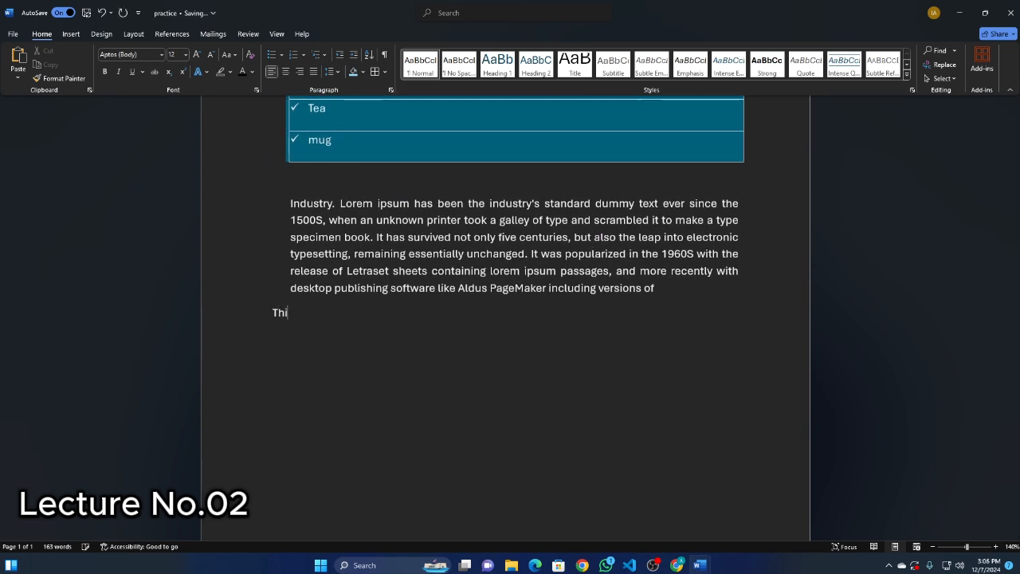
pyautogui.write('s is heading')
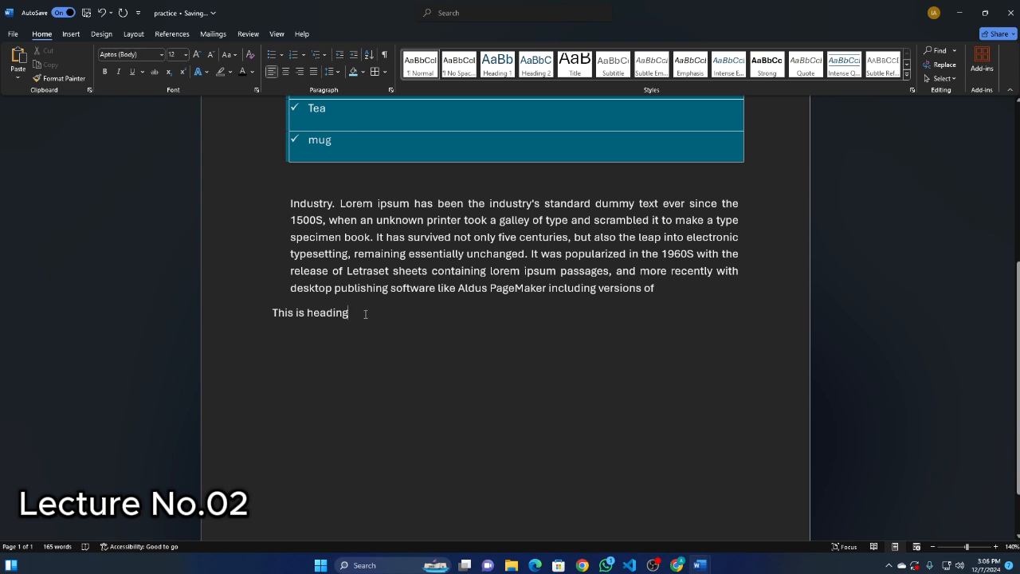
# Apply the Heading 1 style to the This is heading line and center it.
pyautogui.moveTo(365, 314); pyautogui.dragTo(271, 314)
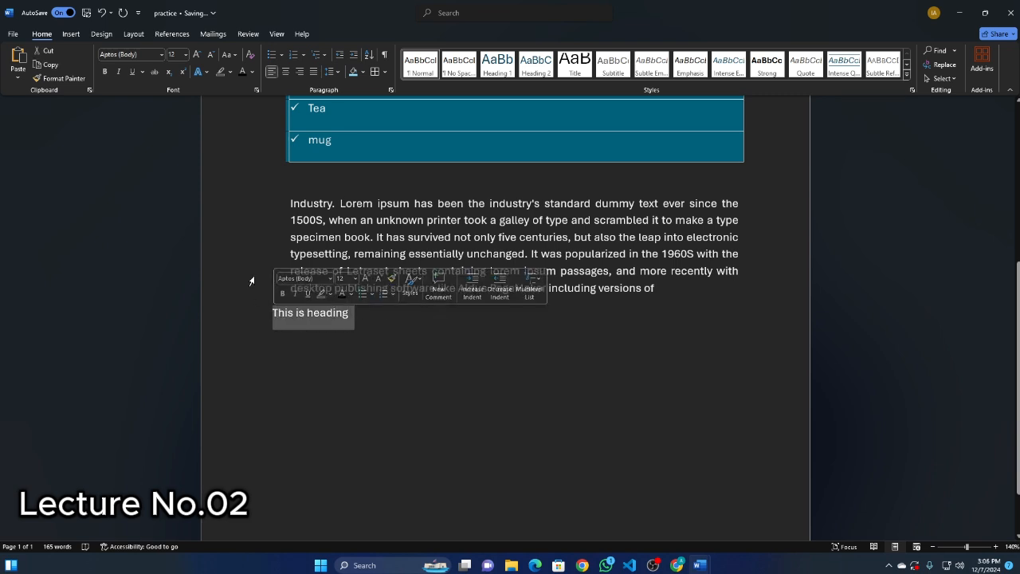
pyautogui.click(496, 66)
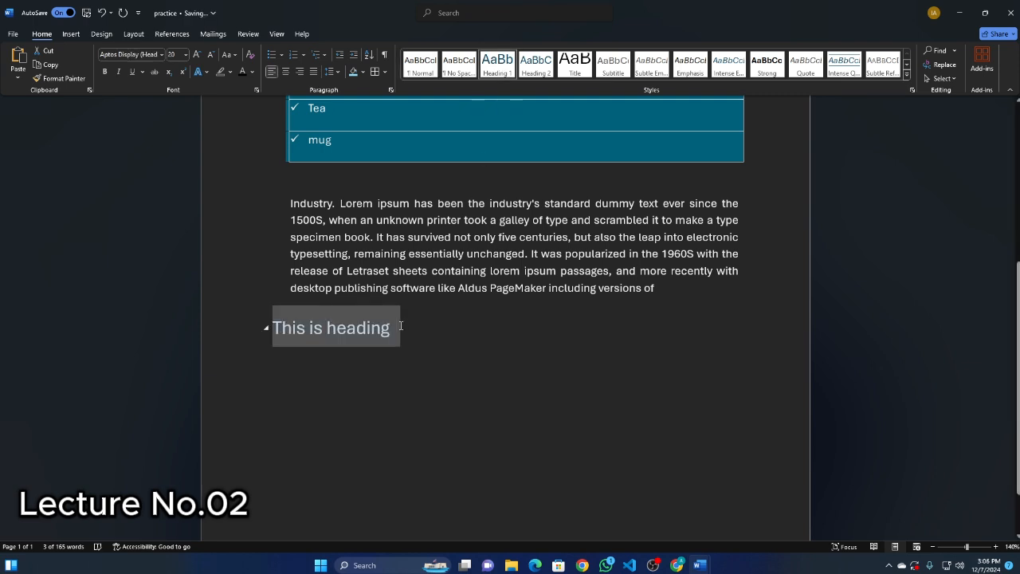
pyautogui.click(285, 71)
pyautogui.click(511, 351)
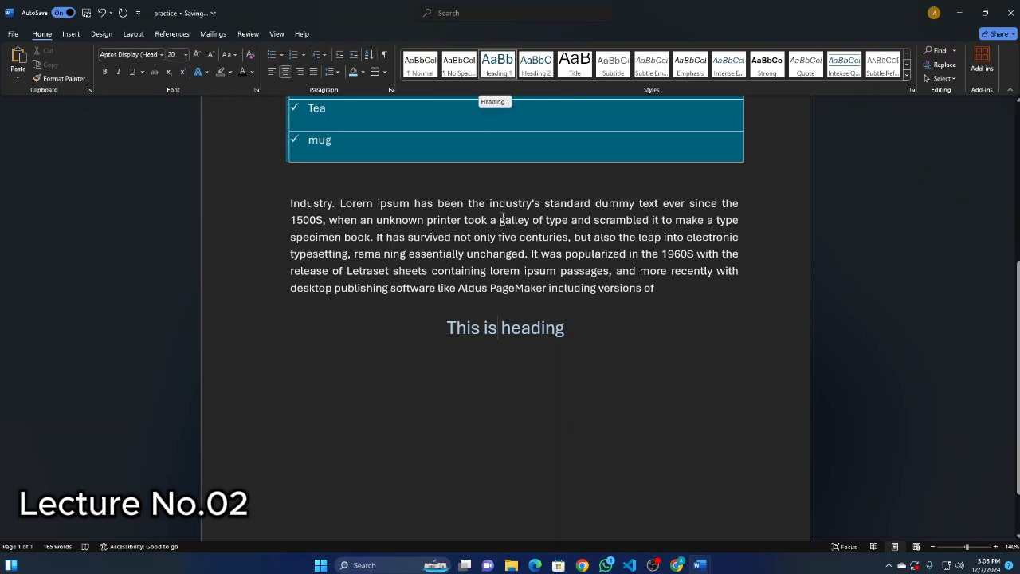
# Add the line hh below the heading, and view the full style gallery without choosing a style.
pyautogui.press('End')
pyautogui.press('Return')
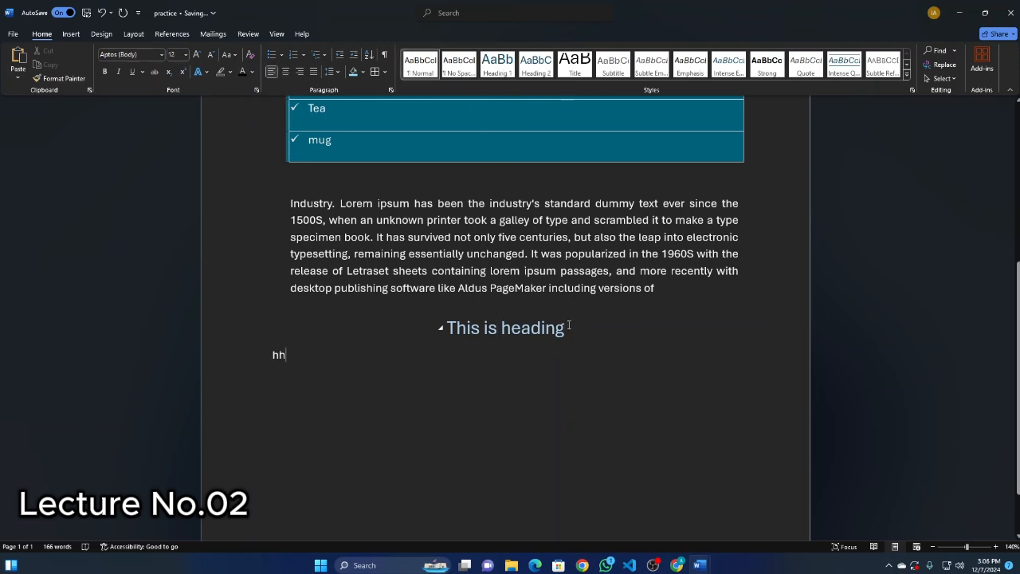
pyautogui.moveTo(247, 355); pyautogui.dragTo(246, 327)
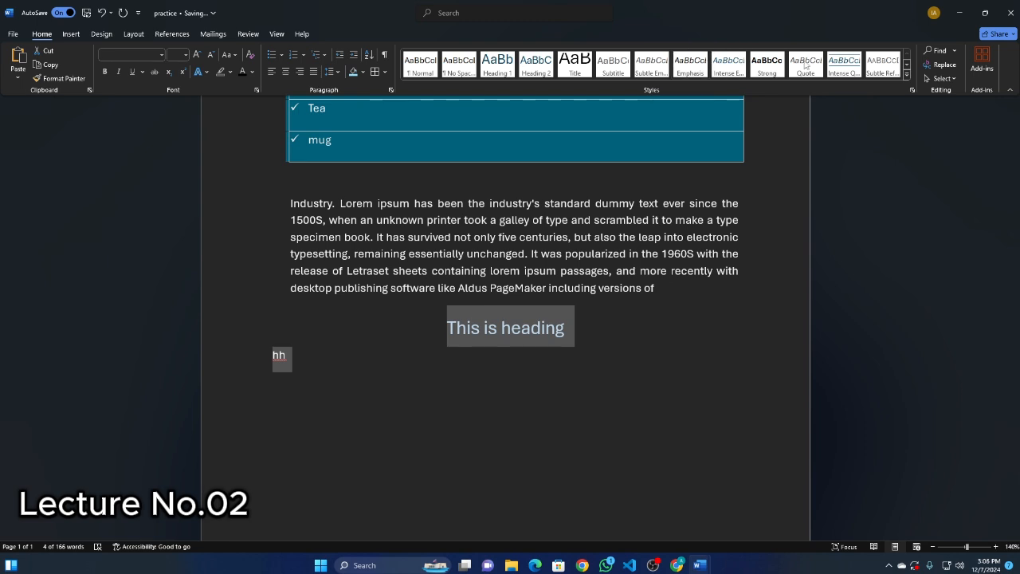
pyautogui.click(908, 75)
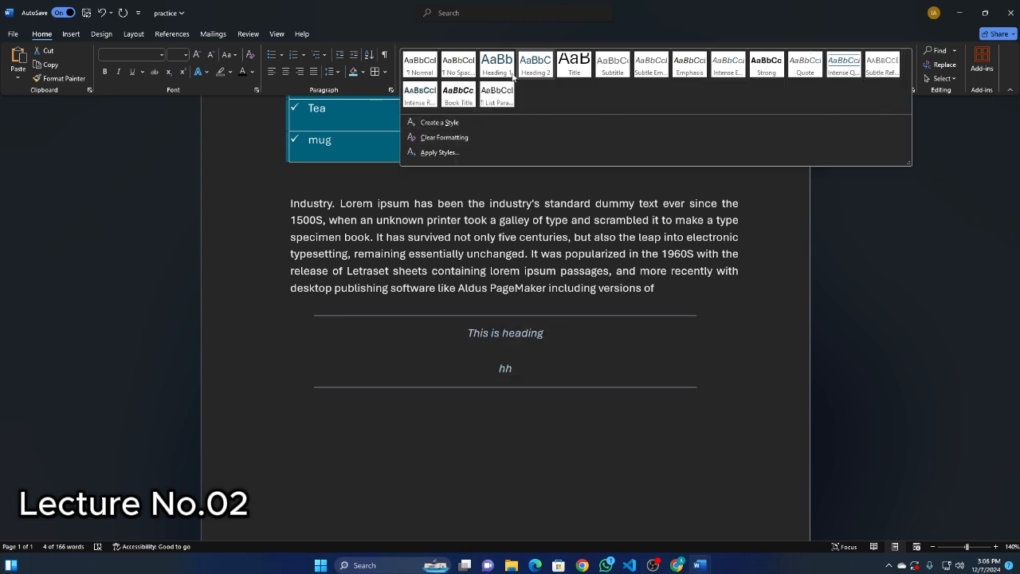
pyautogui.click(342, 399)
# Enter What is this? on a new line below the hh line.
pyautogui.click(486, 391)
pyautogui.press('Return')
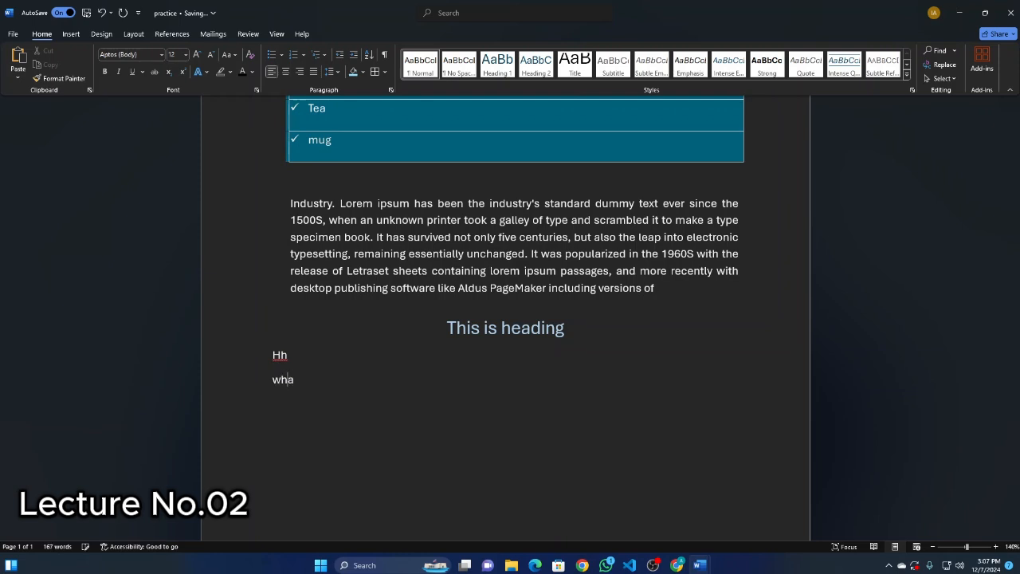
pyautogui.write('what is this?')
# Apply the Heading 1 style to the What is this? line and center it.
pyautogui.click(257, 384)
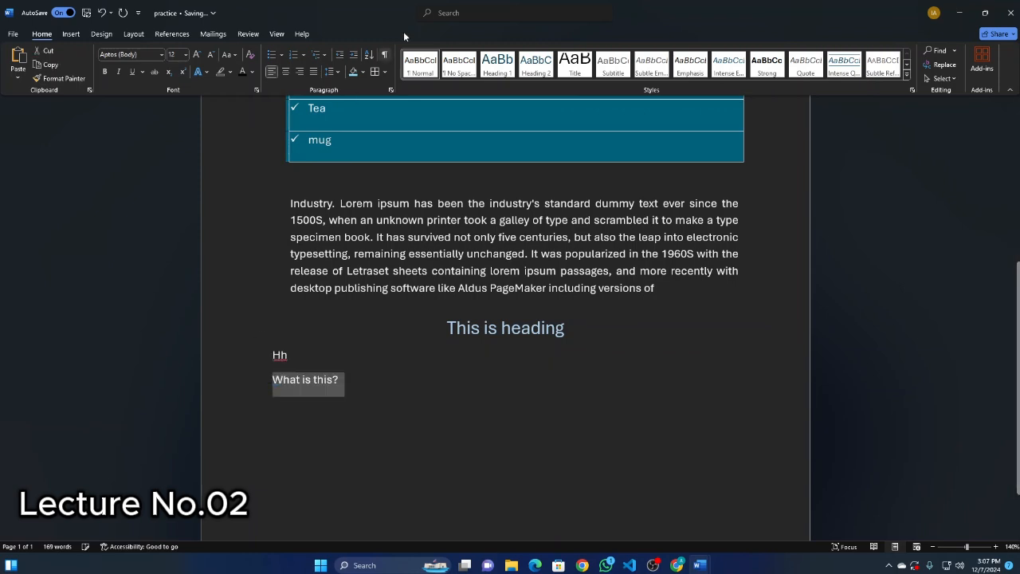
pyautogui.click(497, 64)
pyautogui.click(339, 420)
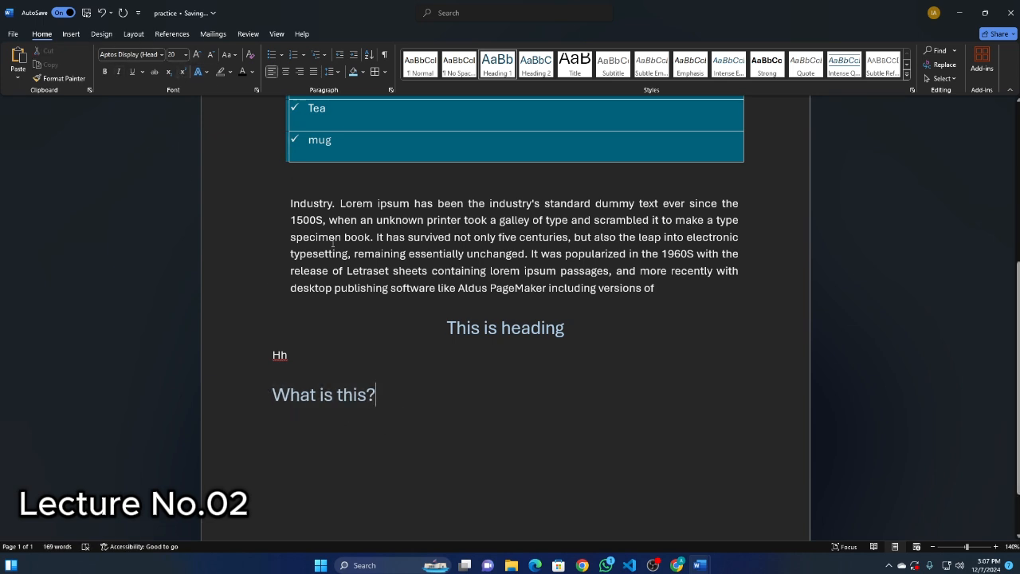
pyautogui.moveTo(376, 390); pyautogui.dragTo(268, 391)
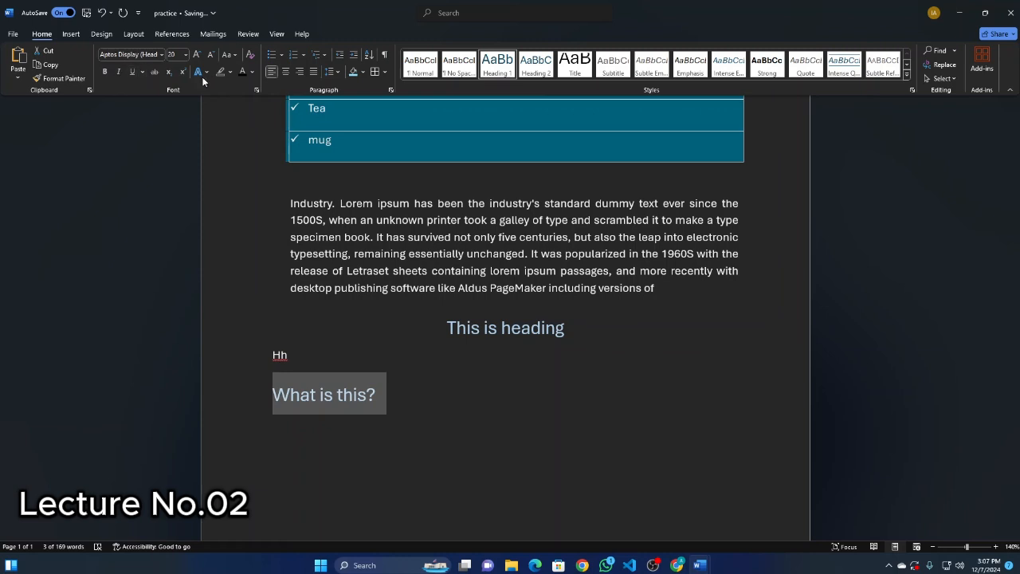
pyautogui.click(285, 71)
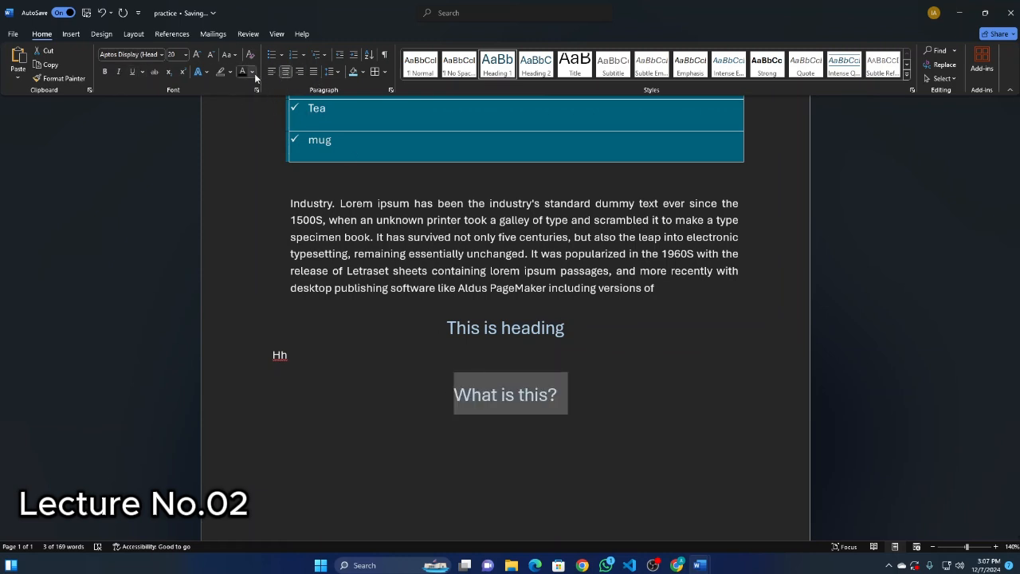
# Add a blank line below the What is this? heading, and apply the Normal style to the first paragraph and the Cup and Tea items.
pyautogui.click(593, 409)
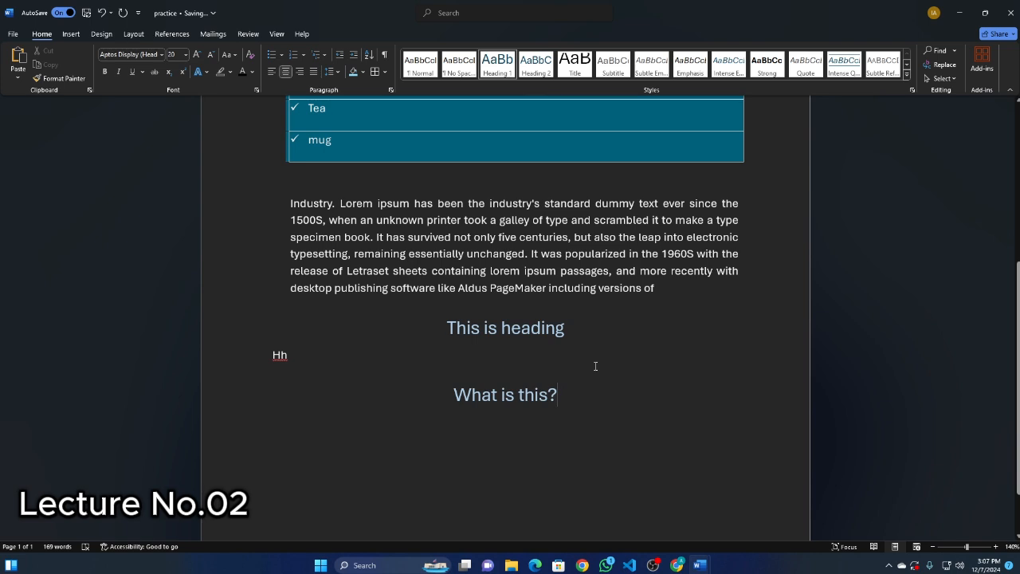
pyautogui.press('Return')
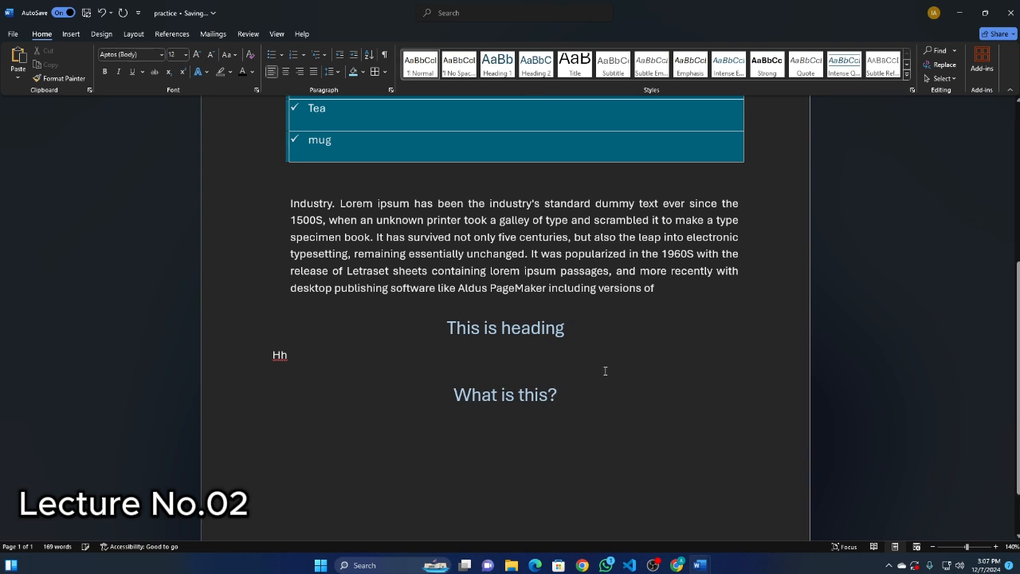
pyautogui.scroll(5, 470, 349)
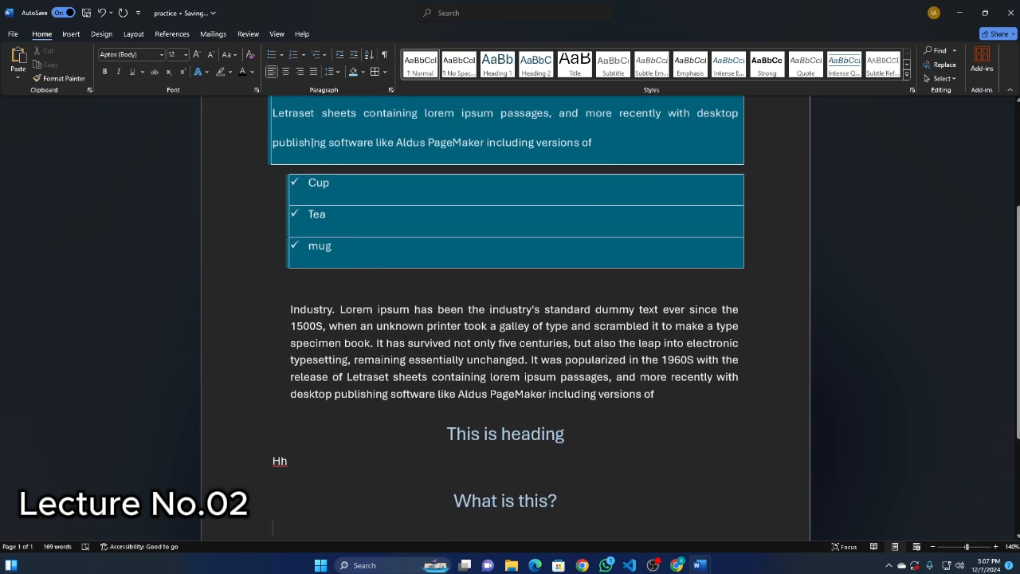
pyautogui.moveTo(273, 173); pyautogui.dragTo(327, 394)
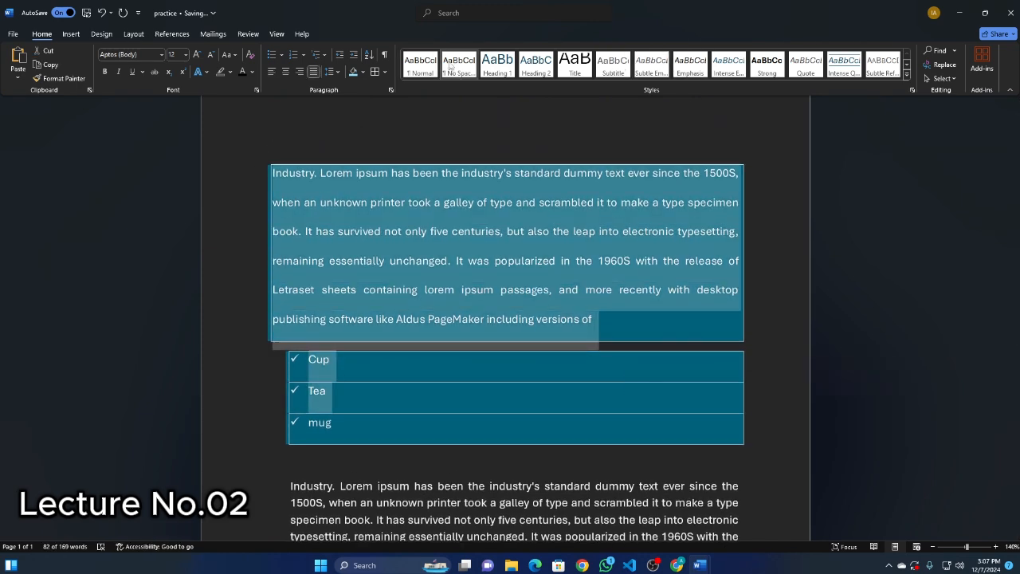
pyautogui.click(420, 63)
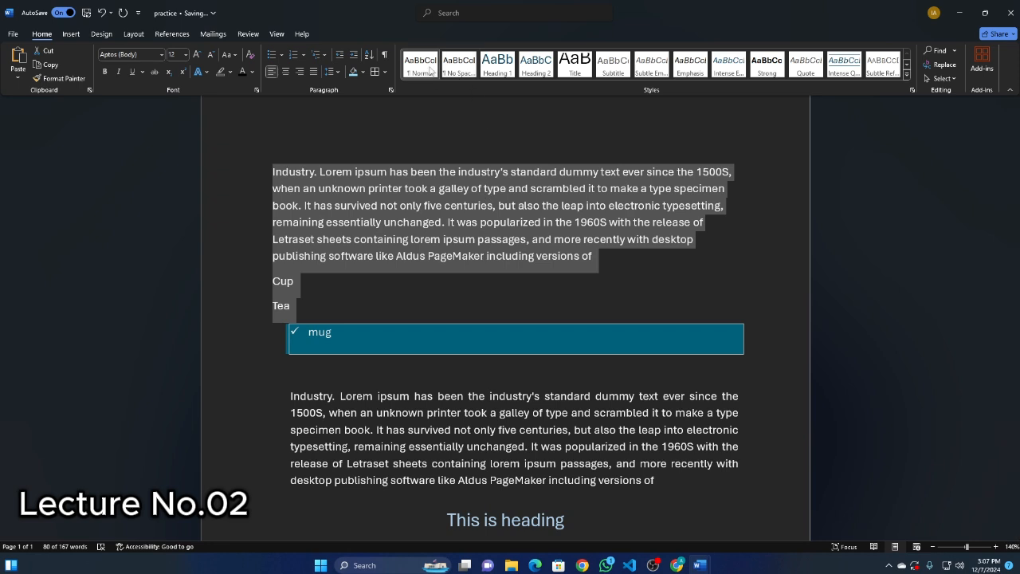
pyautogui.click(414, 296)
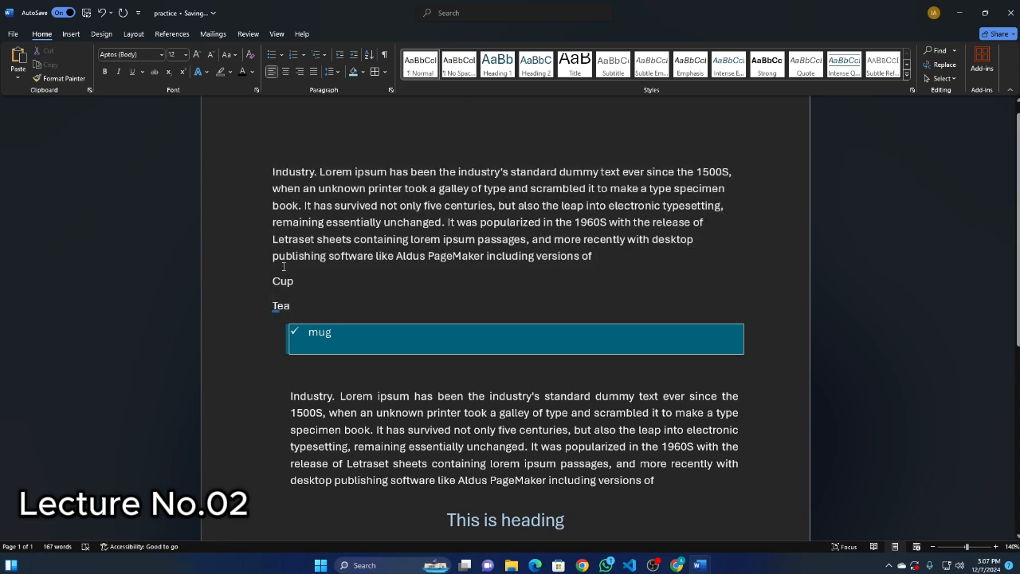
pyautogui.moveTo(294, 306); pyautogui.dragTo(265, 157)
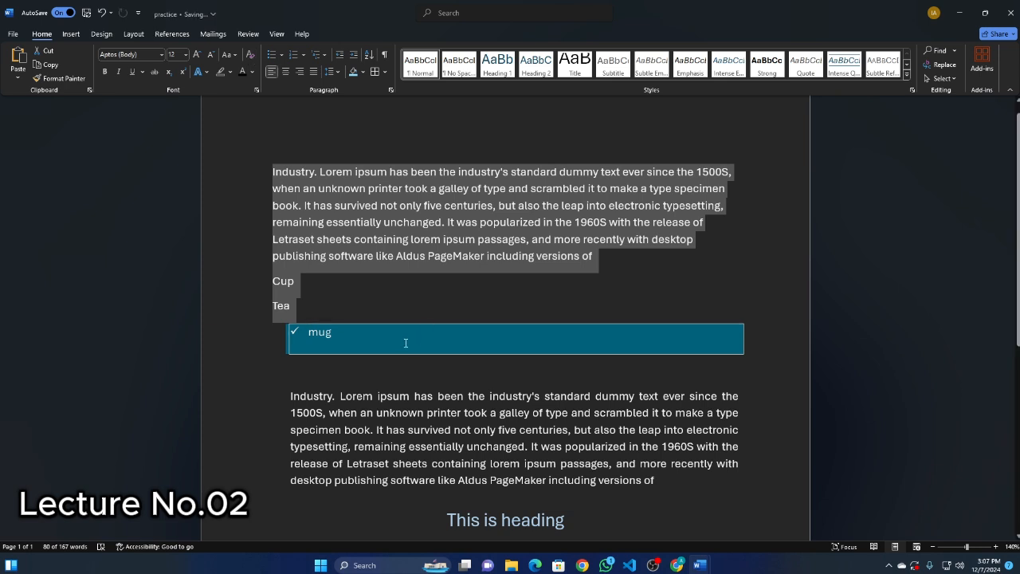
pyautogui.click(355, 325)
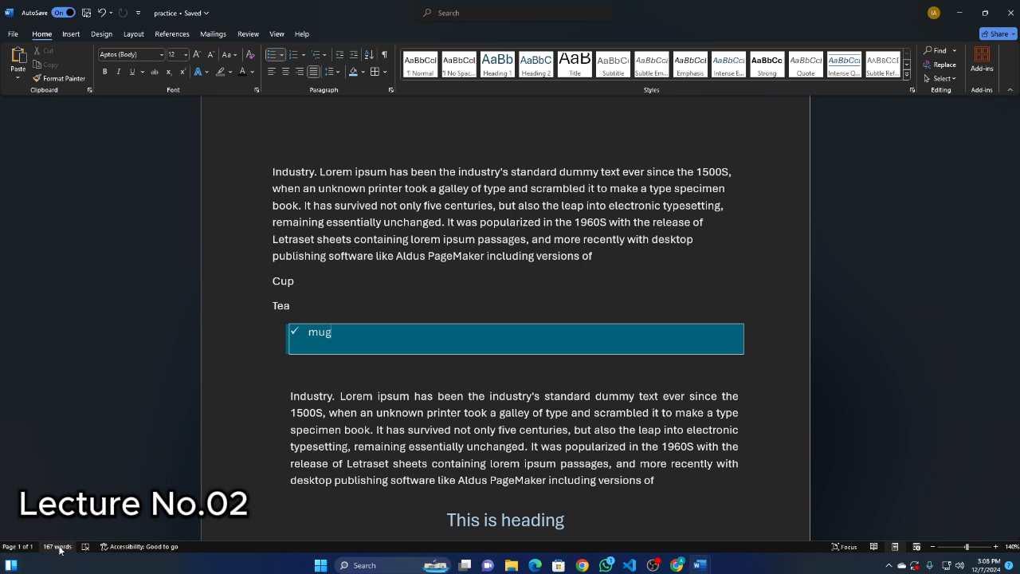
# Open the Informative Session document from New Volume (D:), skim its numbered headings and bullet points, and close it.
pyautogui.scroll(-3, 39, 547)
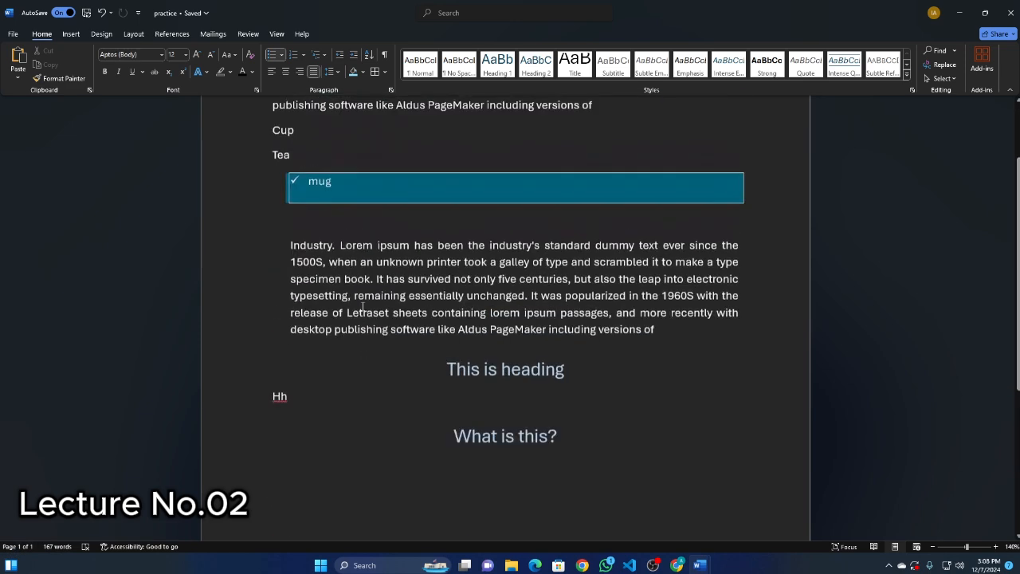
pyautogui.scroll(1, 31, 550)
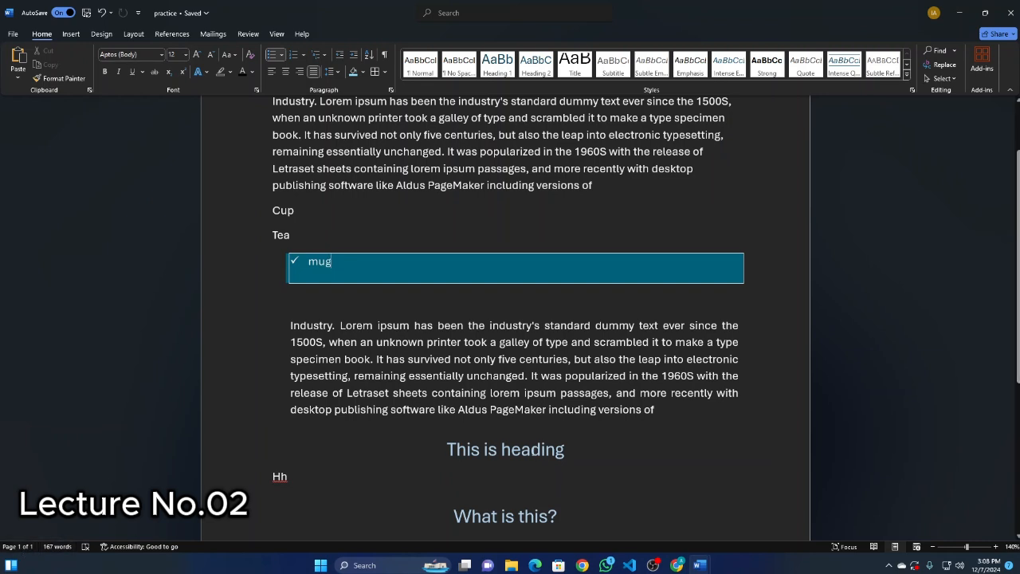
pyautogui.click(511, 565)
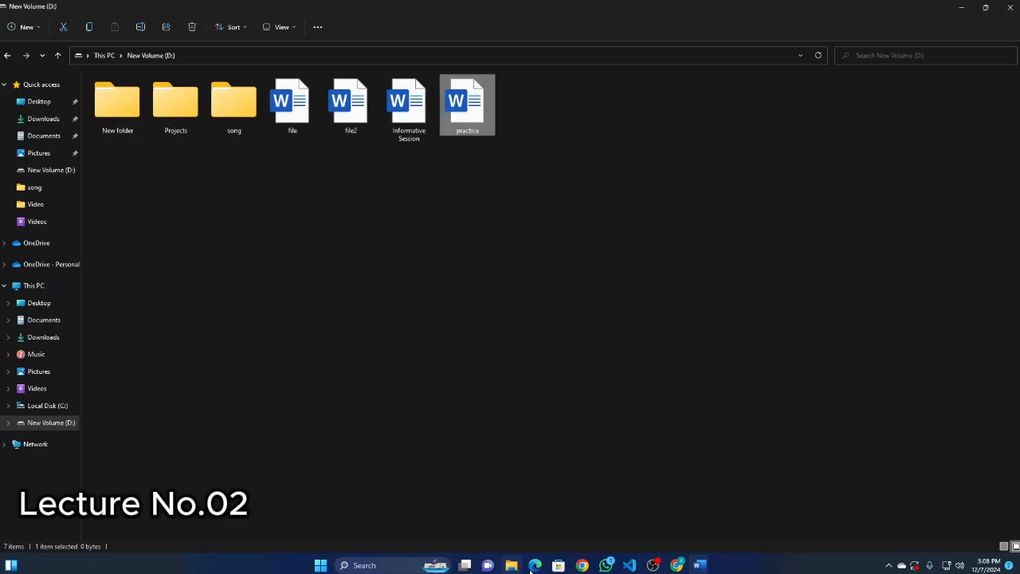
pyautogui.doubleClick(409, 108)
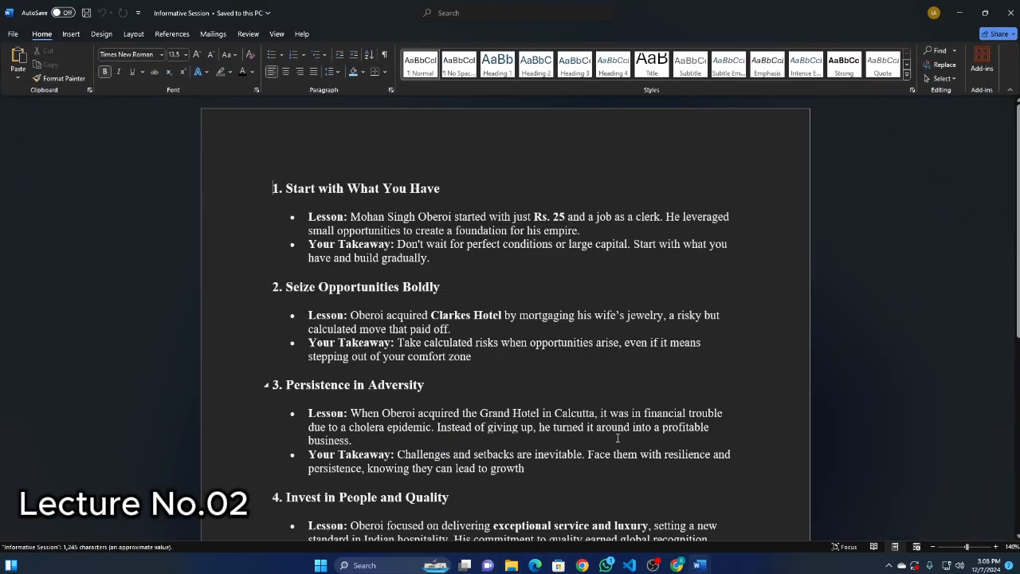
pyautogui.scroll(2, 425, 515)
pyautogui.scroll(-5, 252, 338)
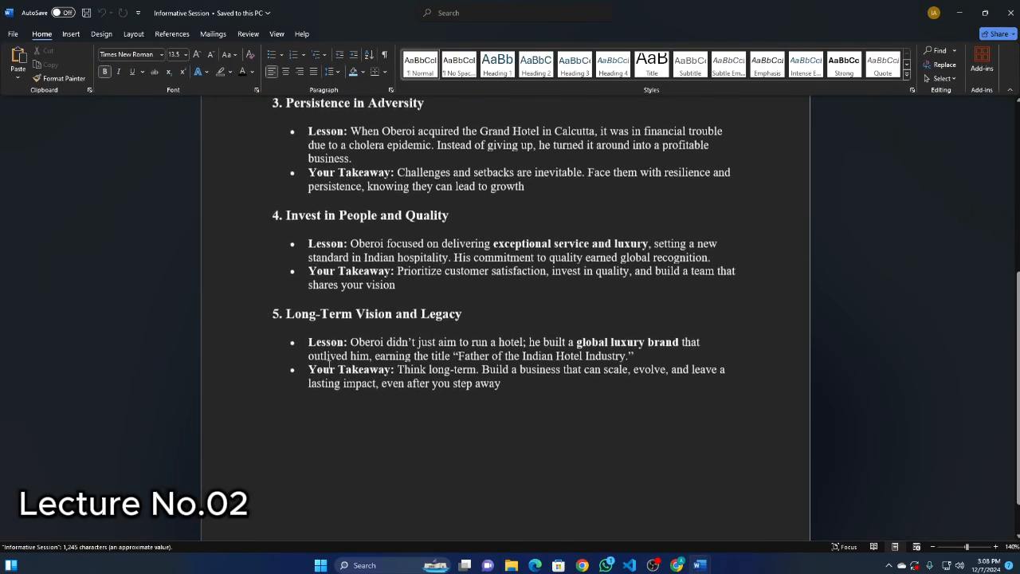
pyautogui.scroll(1, 974, 389)
pyautogui.click(1006, 12)
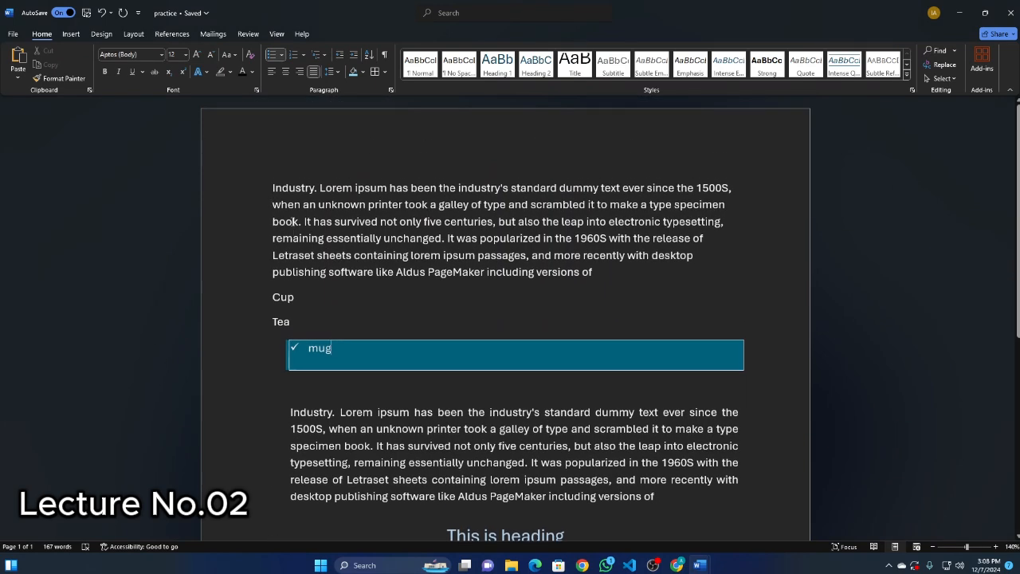
# Insert a person's first name between Lorem and ipsum in the first paragraph of the practice document.
pyautogui.scroll(-3, 344, 201)
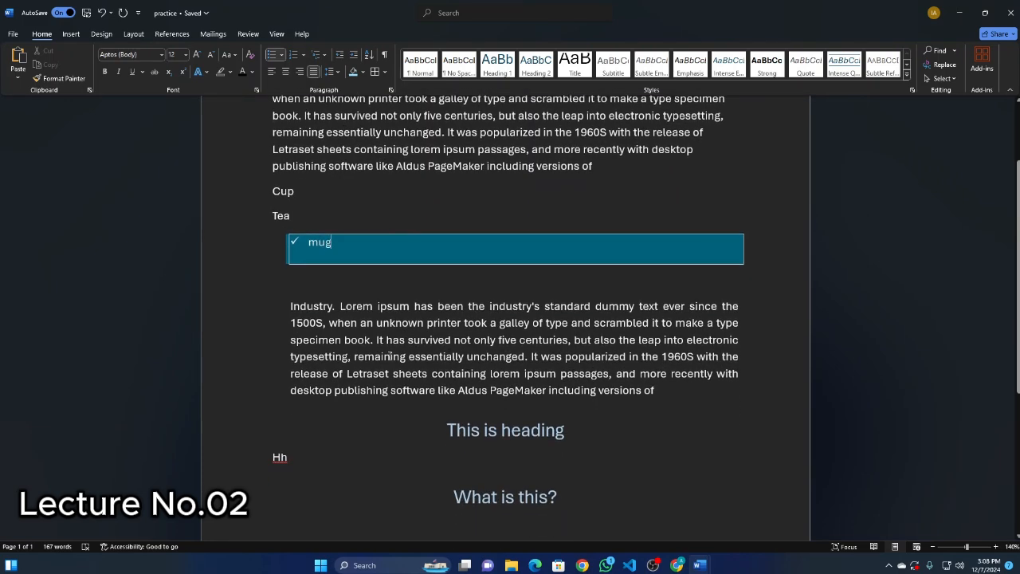
pyautogui.doubleClick(344, 306)
pyautogui.scroll(3, 394, 289)
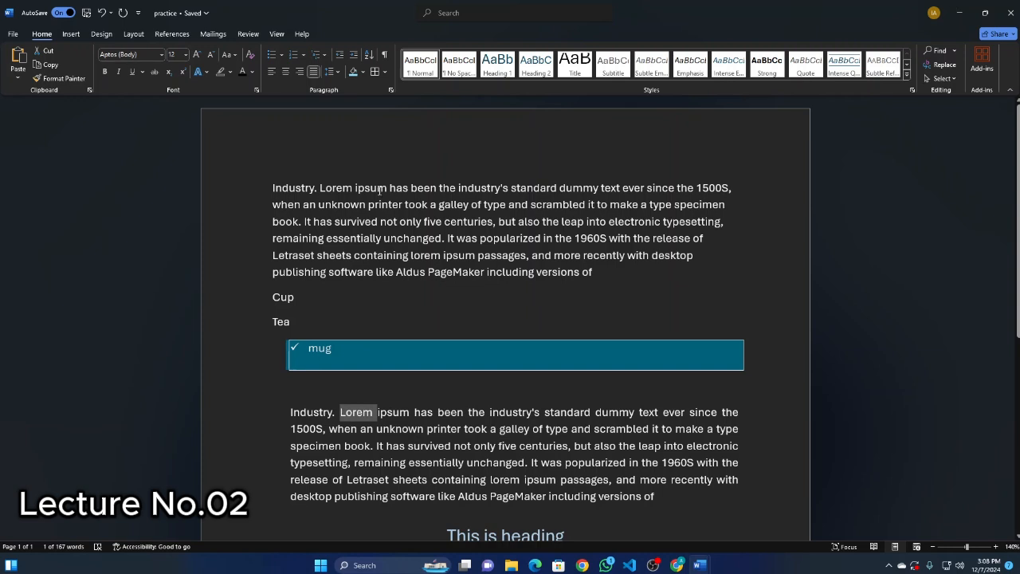
pyautogui.click(353, 220)
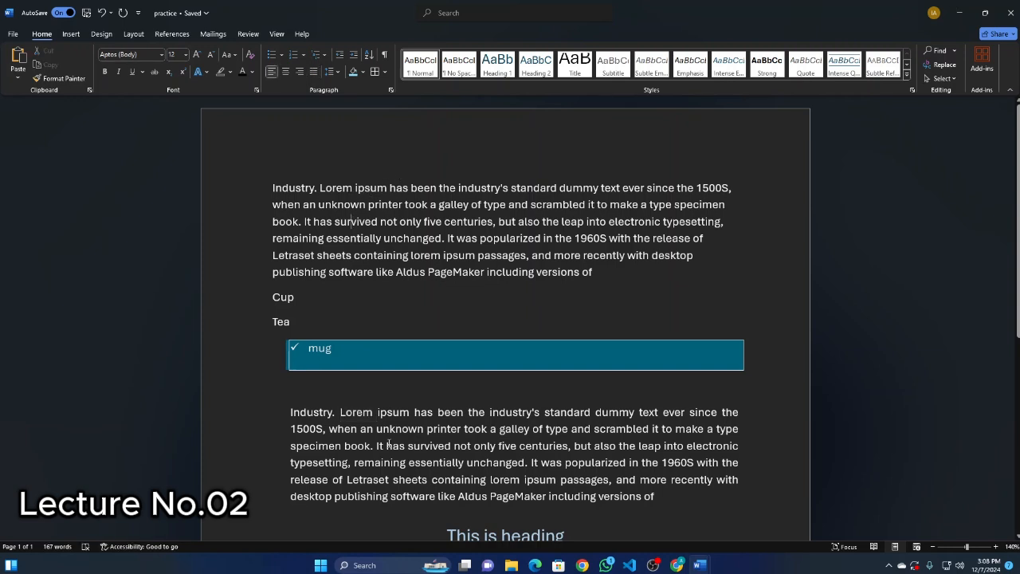
pyautogui.click(357, 187)
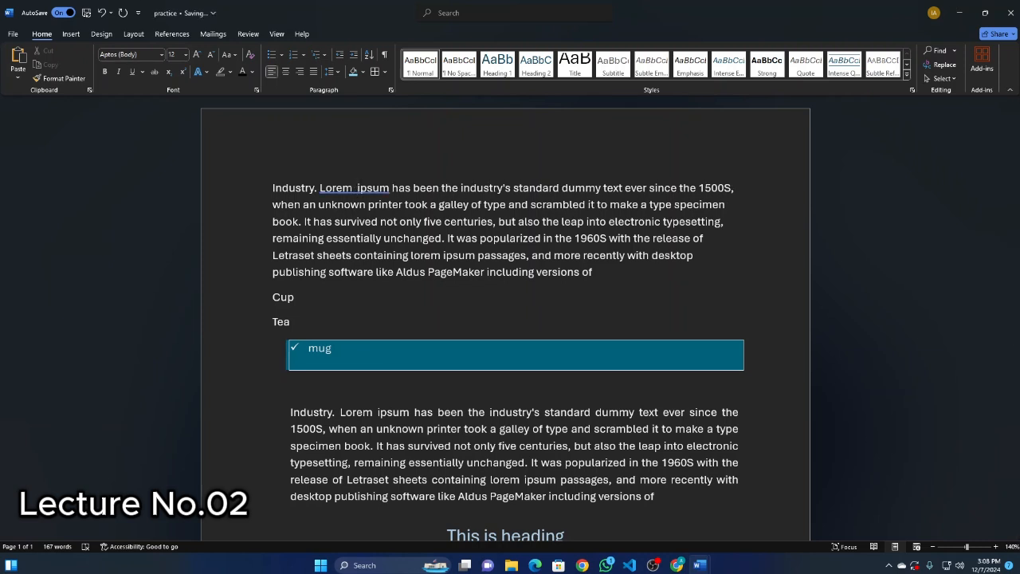
pyautogui.write('abubakar')
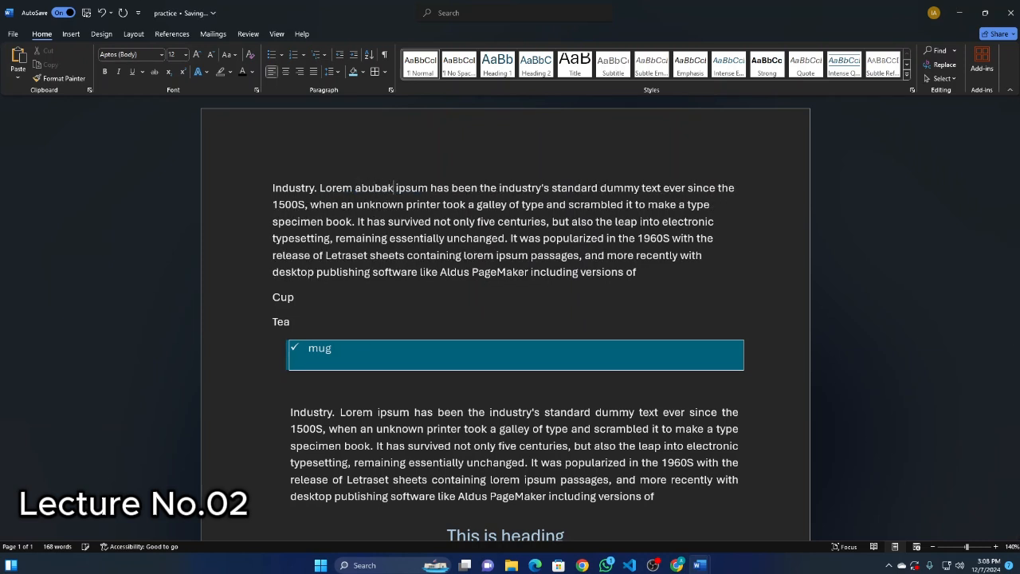
# Copy the inserted first name and paste it repeatedly after Lorem ipsum in the second Industry paragraph.
pyautogui.moveTo(404, 188); pyautogui.dragTo(355, 188)
pyautogui.rightClick(368, 190)
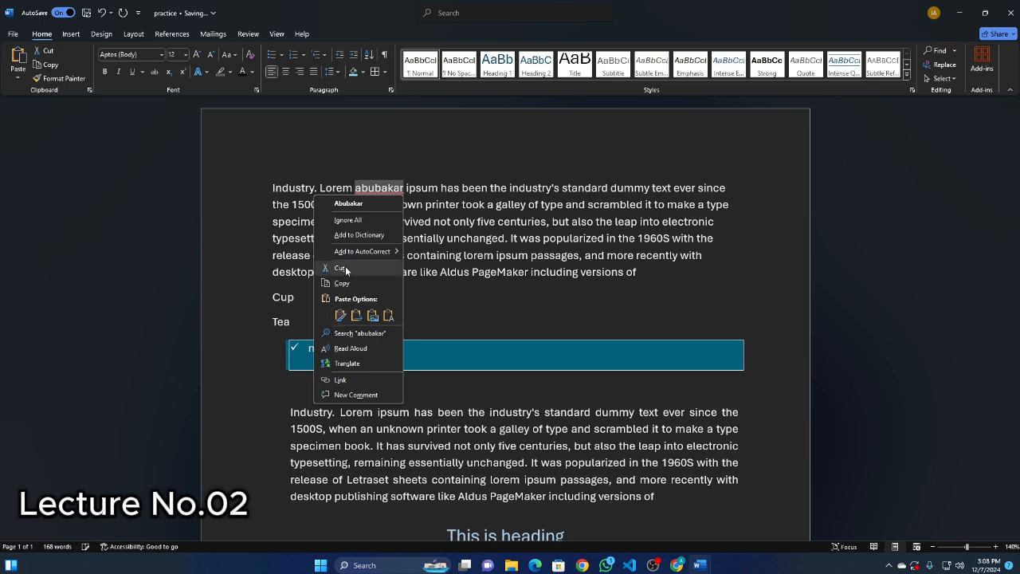
pyautogui.click(342, 283)
pyautogui.click(412, 394)
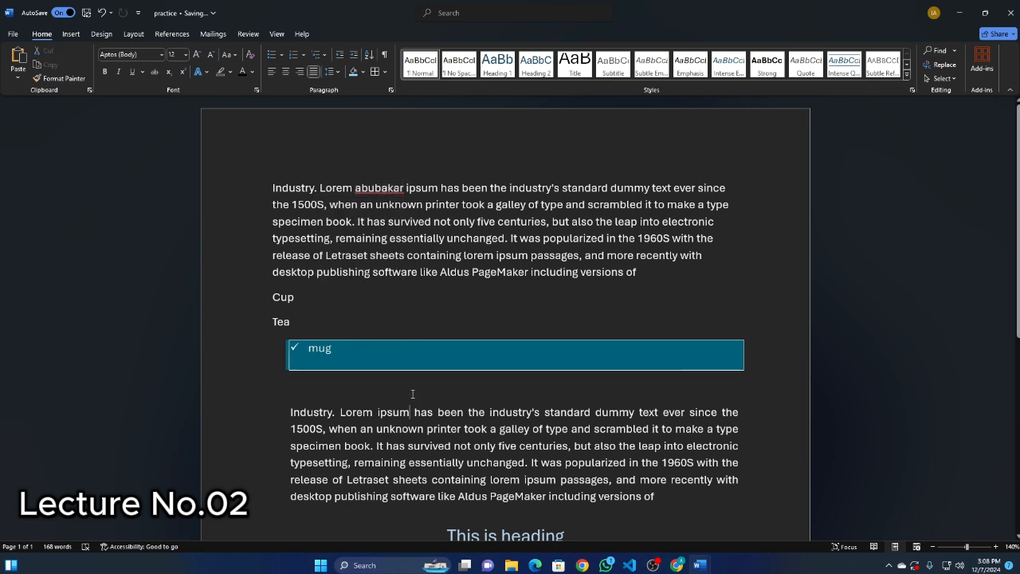
pyautogui.hotkey('ctrl', 'v')
pyautogui.hotkey('ctrl', 'v')
pyautogui.hotkey('ctrl', 'v')
pyautogui.hotkey('ctrl', 'v')
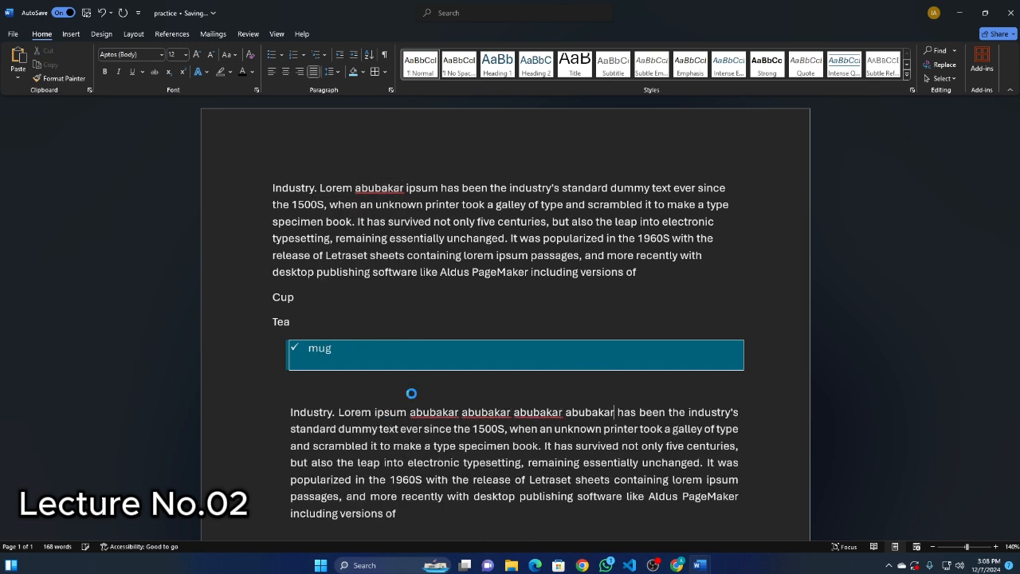
pyautogui.hotkey('ctrl', 'v')
pyautogui.hotkey('ctrl', 'v')
pyautogui.hotkey('ctrl', 'v')
pyautogui.hotkey('ctrl', 'v')
pyautogui.hotkey('ctrl', 'v')
pyautogui.hotkey('ctrl', 'v')
pyautogui.hotkey('ctrl', 'v')
pyautogui.hotkey('ctrl', 'v')
pyautogui.hotkey('ctrl', 'v')
pyautogui.hotkey('ctrl', 'v')
pyautogui.hotkey('ctrl', 'v')
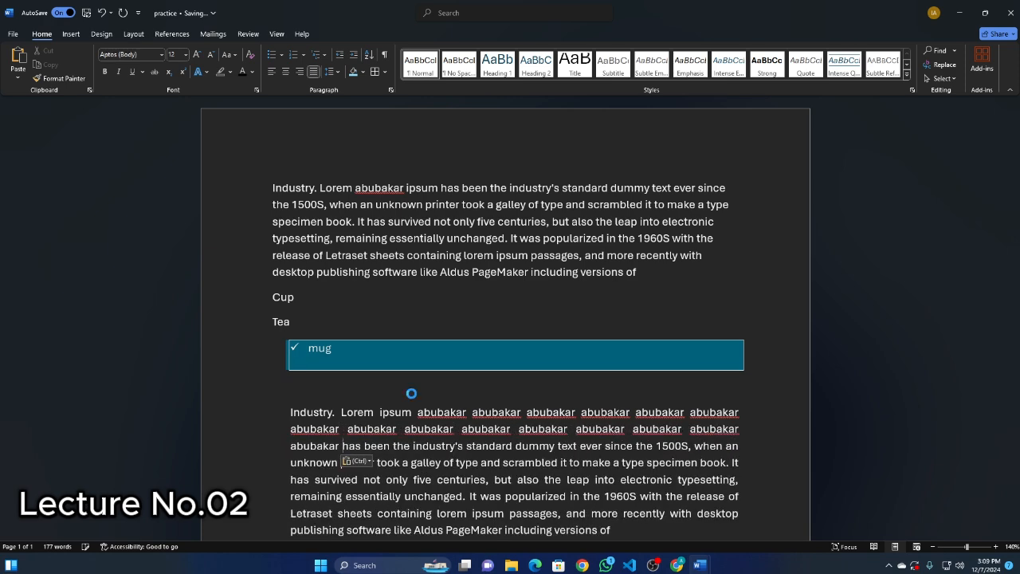
pyautogui.hotkey('ctrl', 'v')
pyautogui.hotkey('ctrl', 'v')
pyautogui.hotkey('ctrl', 'v')
pyautogui.scroll(-1, 465, 329)
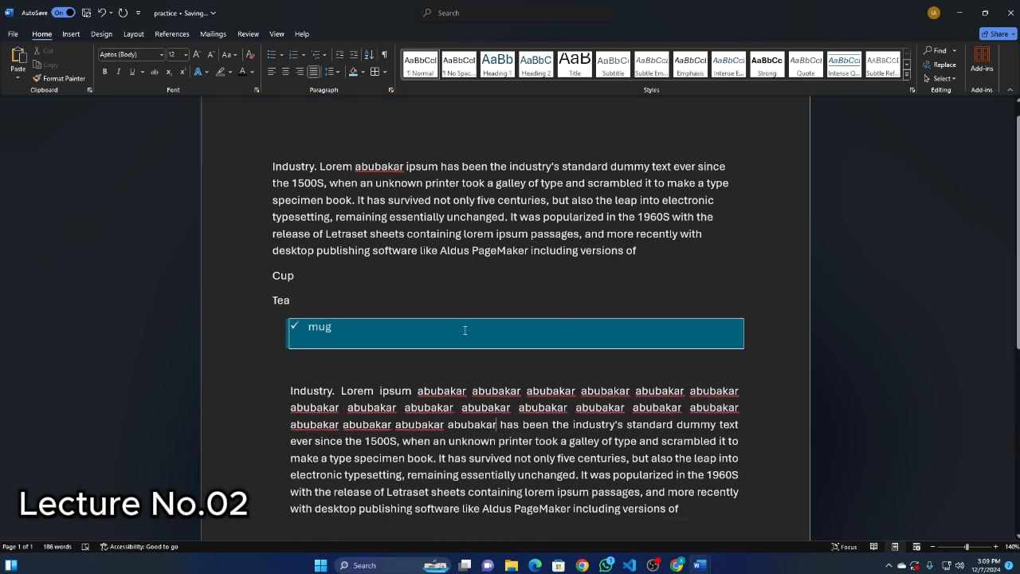
pyautogui.scroll(1, 400, 244)
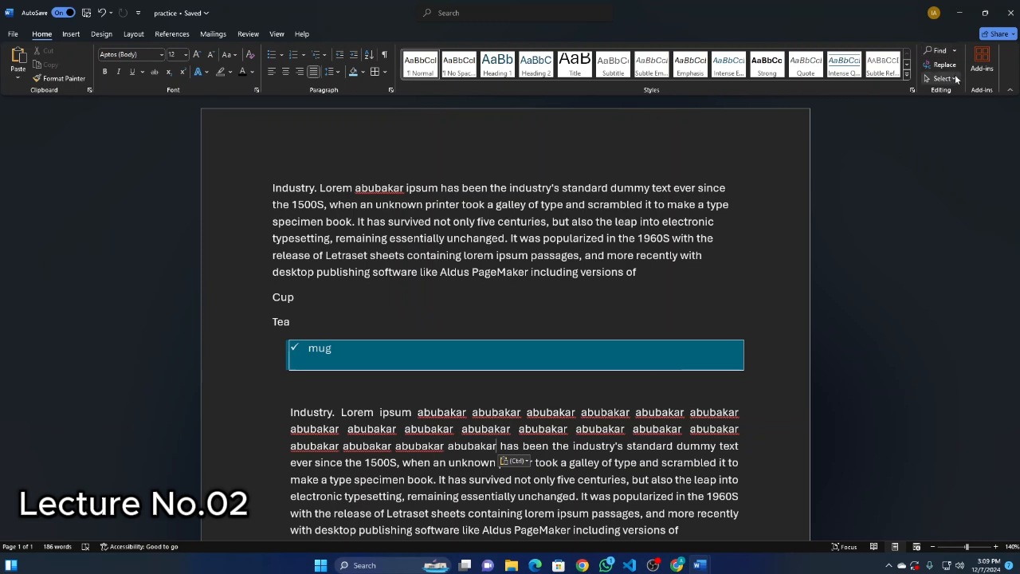
# Replace all occurrences of the inserted first name in the document with another first name using Find and Replace.
pyautogui.click(956, 50)
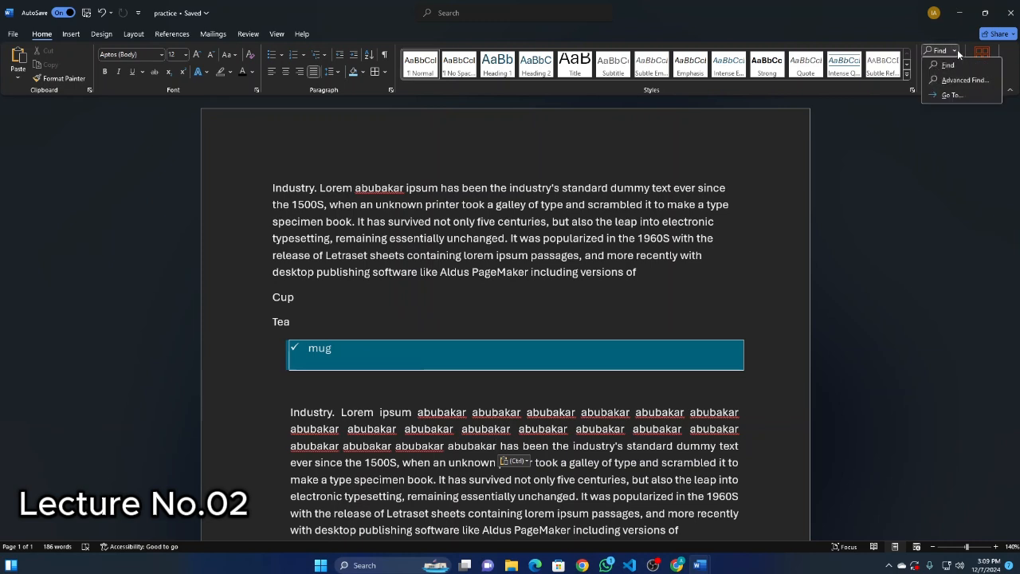
pyautogui.click(957, 51)
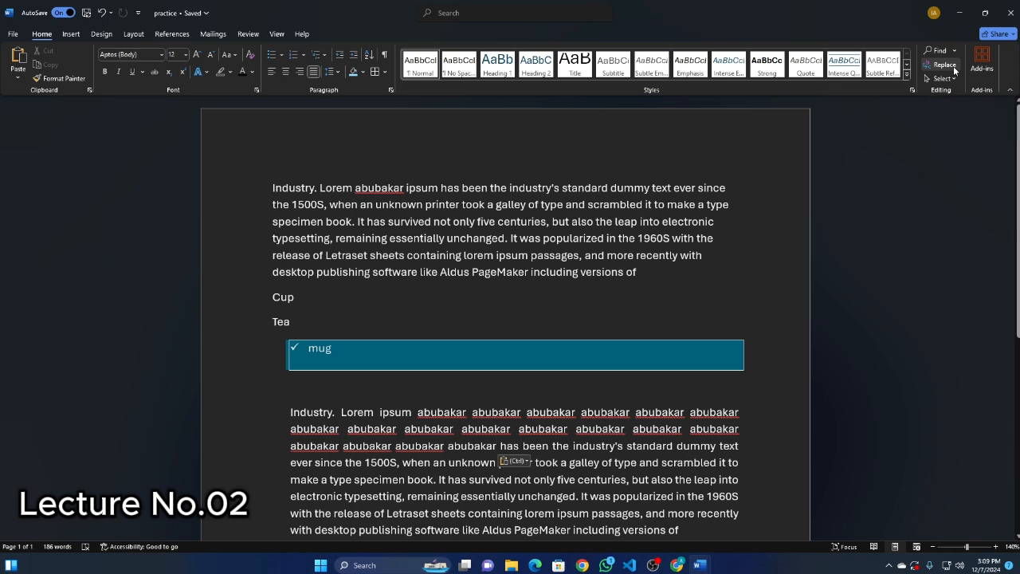
pyautogui.hotkey('ctrl', 'f')
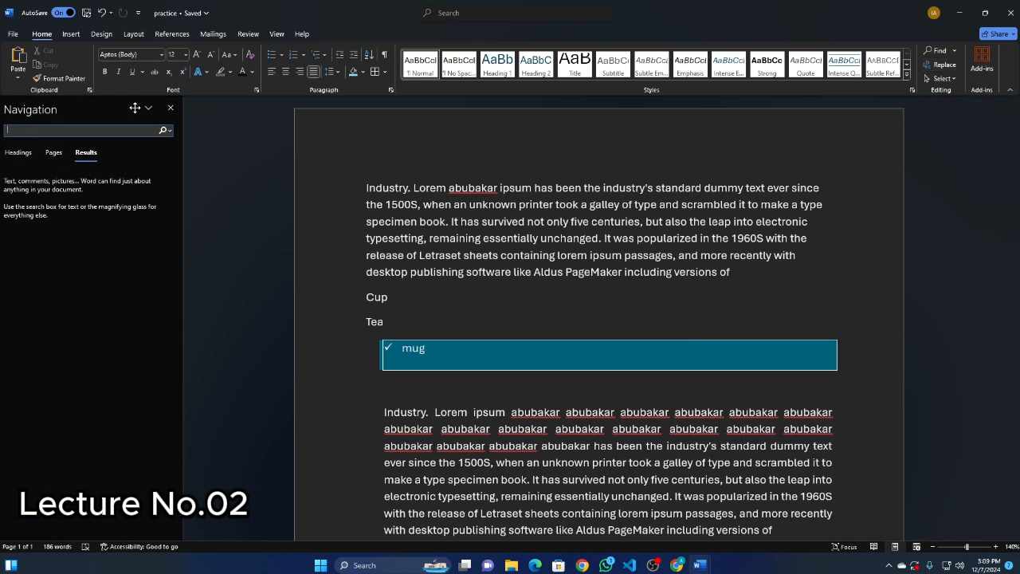
pyautogui.click(170, 130)
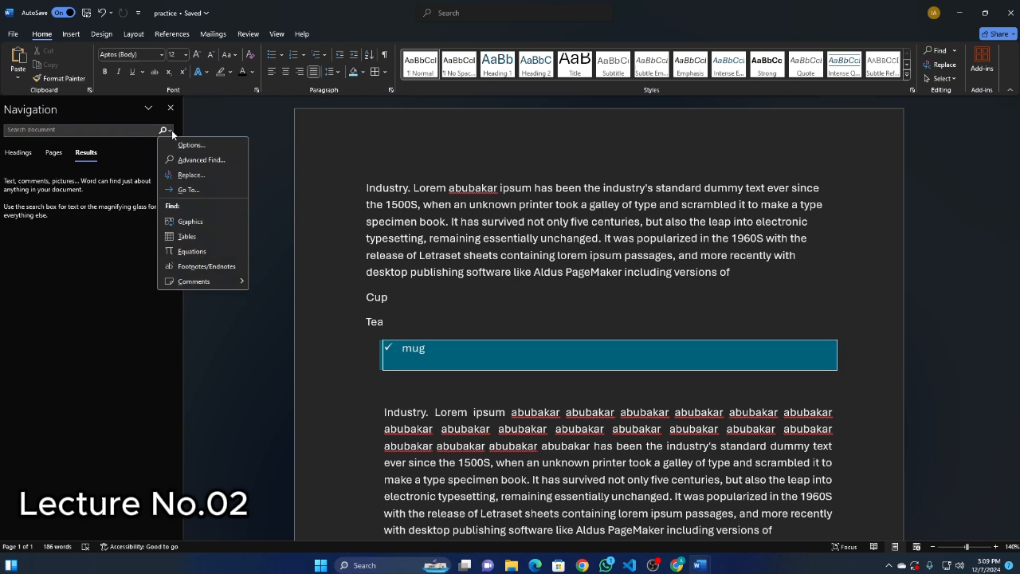
pyautogui.click(191, 174)
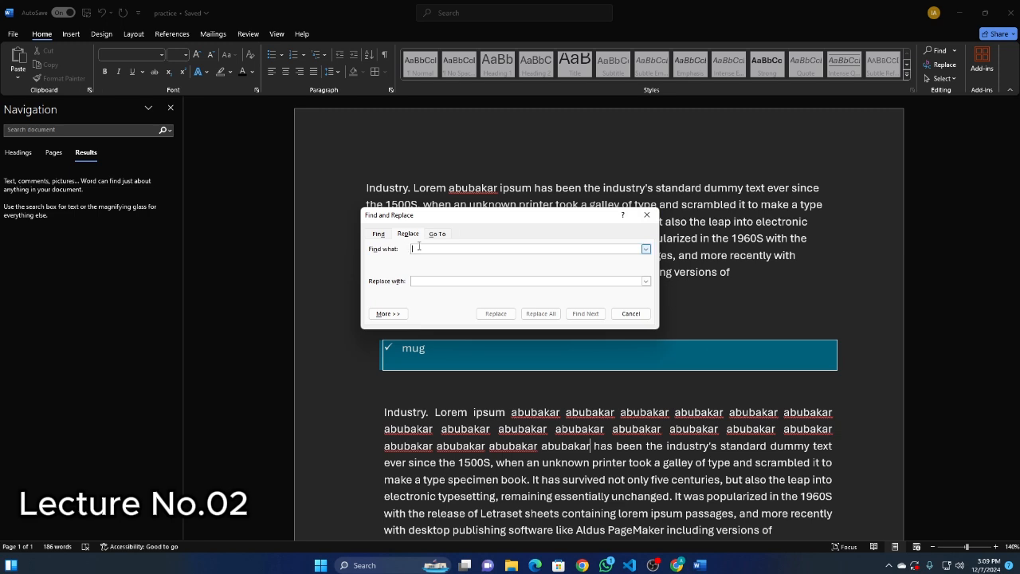
pyautogui.write('abub')
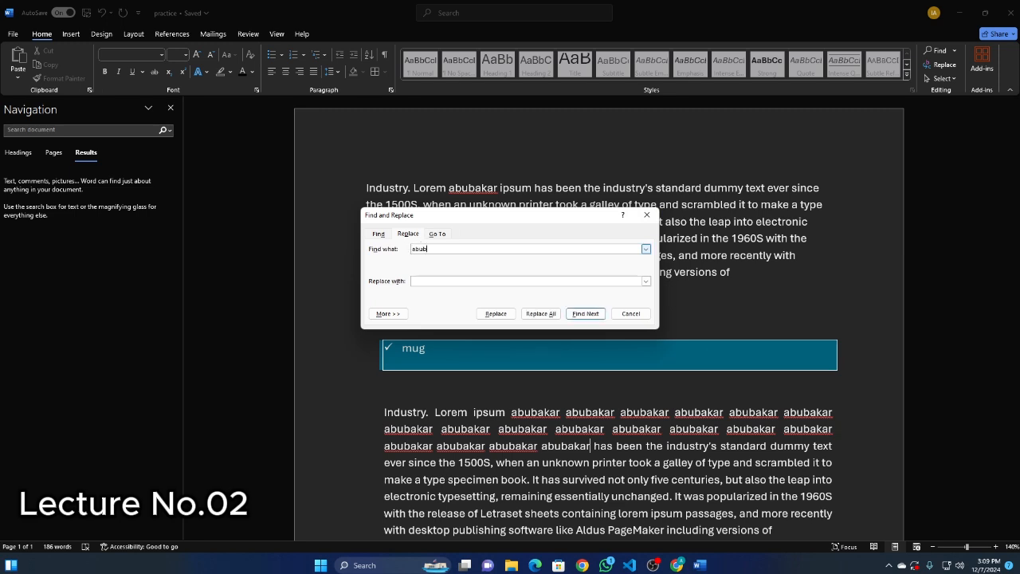
pyautogui.write('akar')
pyautogui.press('Tab')
pyautogui.write('Nom')
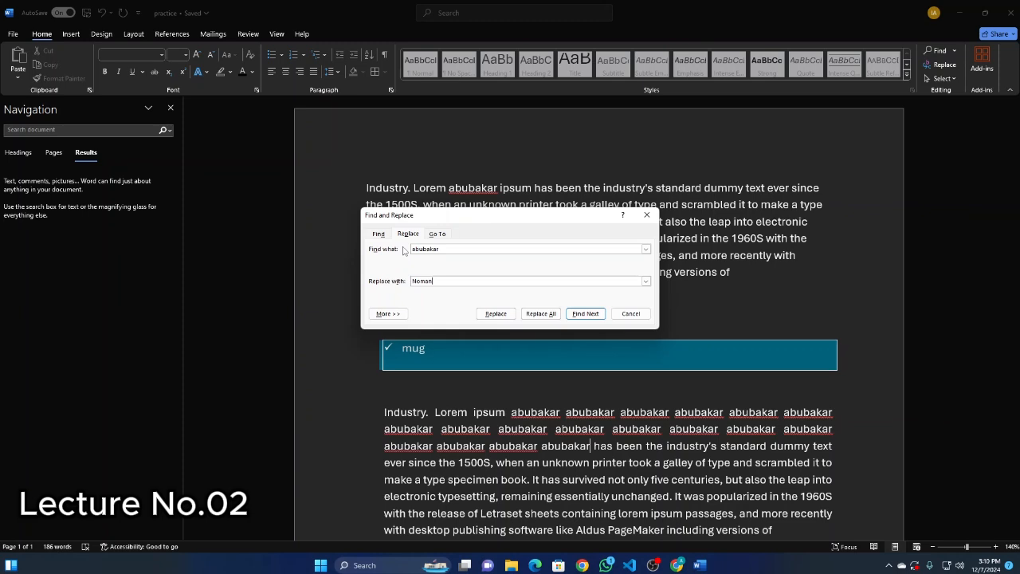
pyautogui.click(547, 319)
pyautogui.click(515, 314)
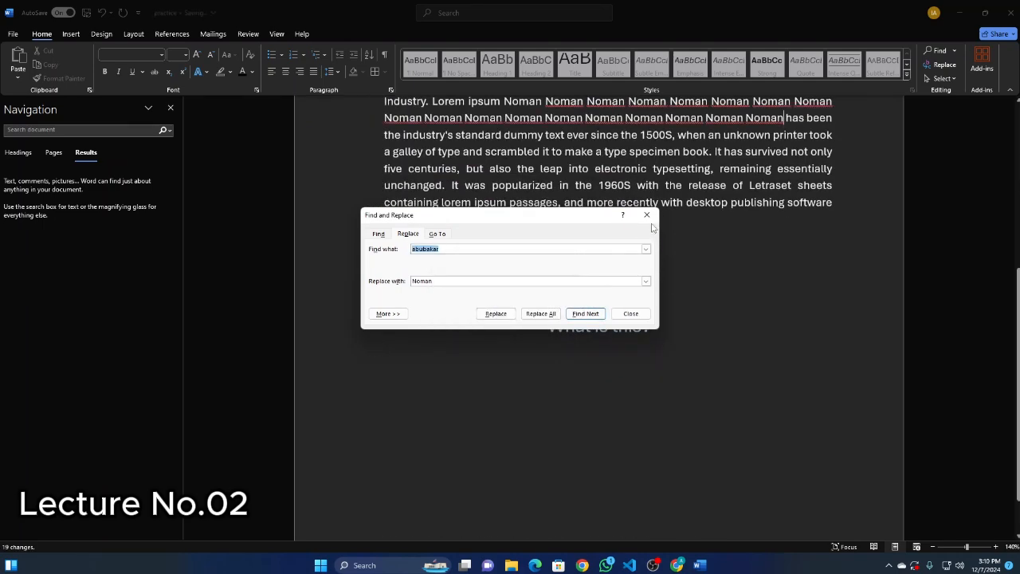
pyautogui.click(646, 215)
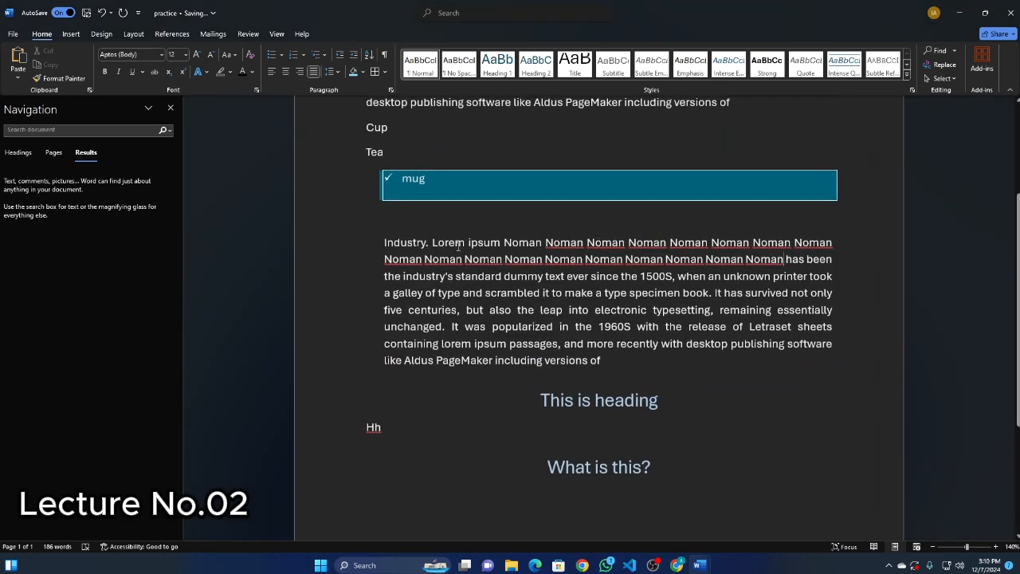
pyautogui.moveTo(541, 241); pyautogui.dragTo(788, 272)
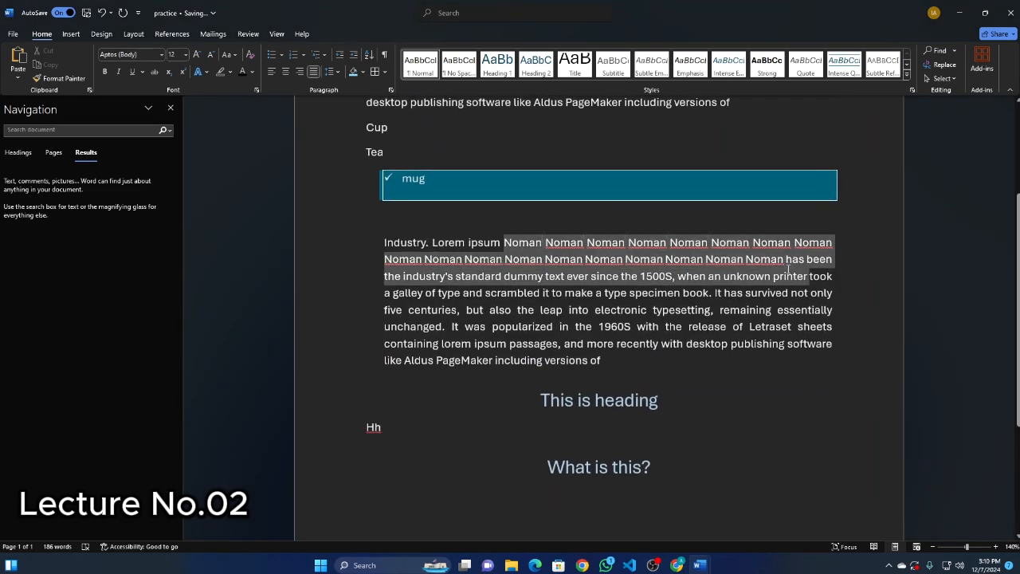
# Deselect the text and review the replaced name in both Industry paragraphs.
pyautogui.click(540, 223)
pyautogui.scroll(3, 526, 223)
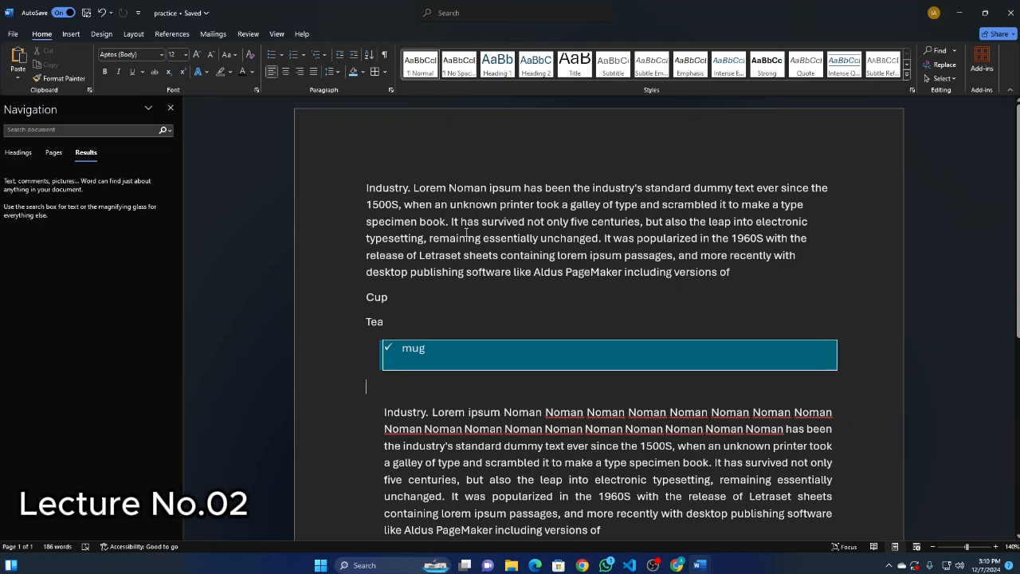
pyautogui.scroll(-4, 414, 224)
pyautogui.scroll(3, 446, 255)
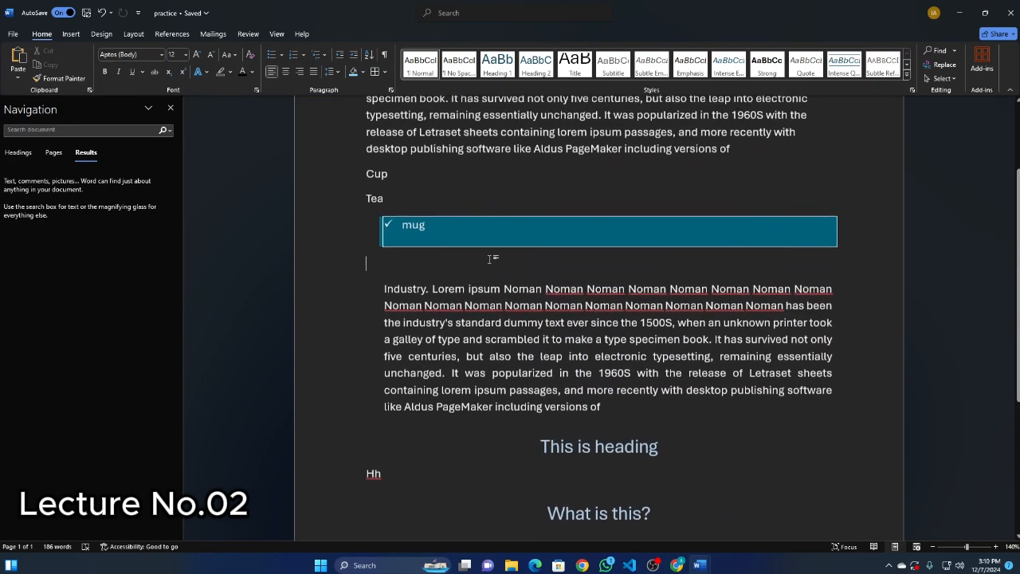
pyautogui.scroll(3, 548, 252)
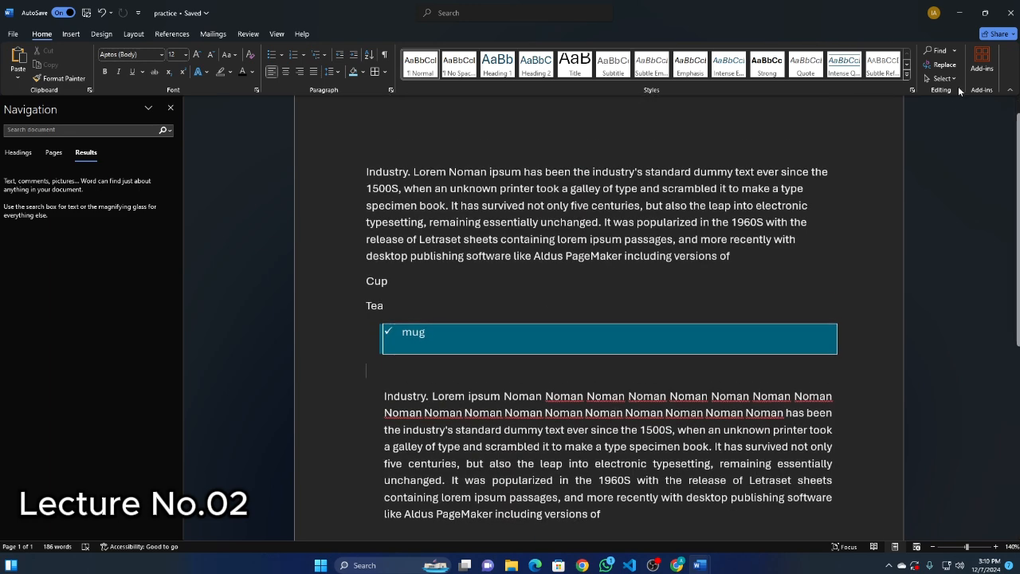
# Clear both the search and replacement text in Find and Replace, then close it and the Navigation pane without replacing anything.
pyautogui.click(953, 64)
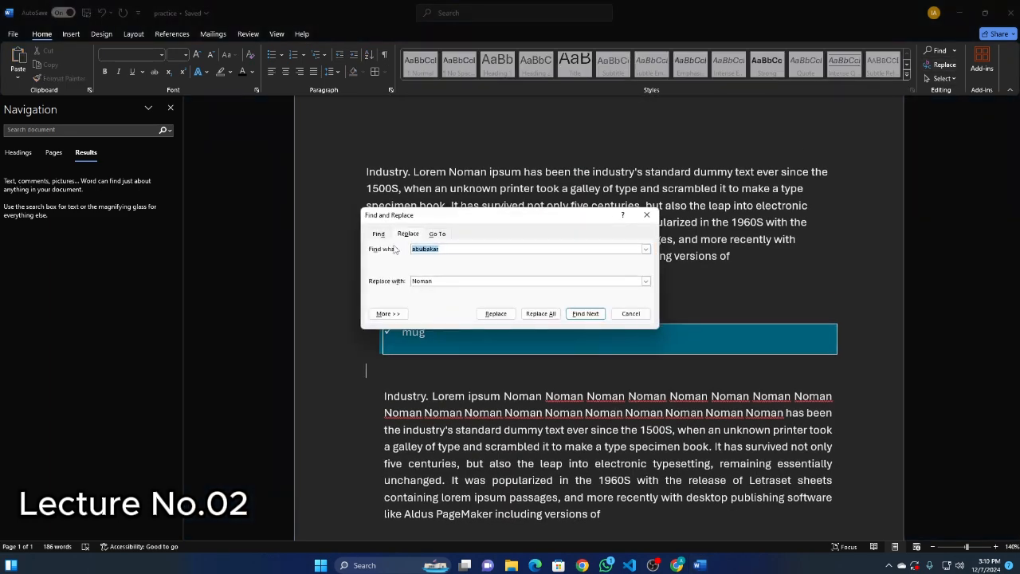
pyautogui.press('BackSpace')
pyautogui.press('Tab')
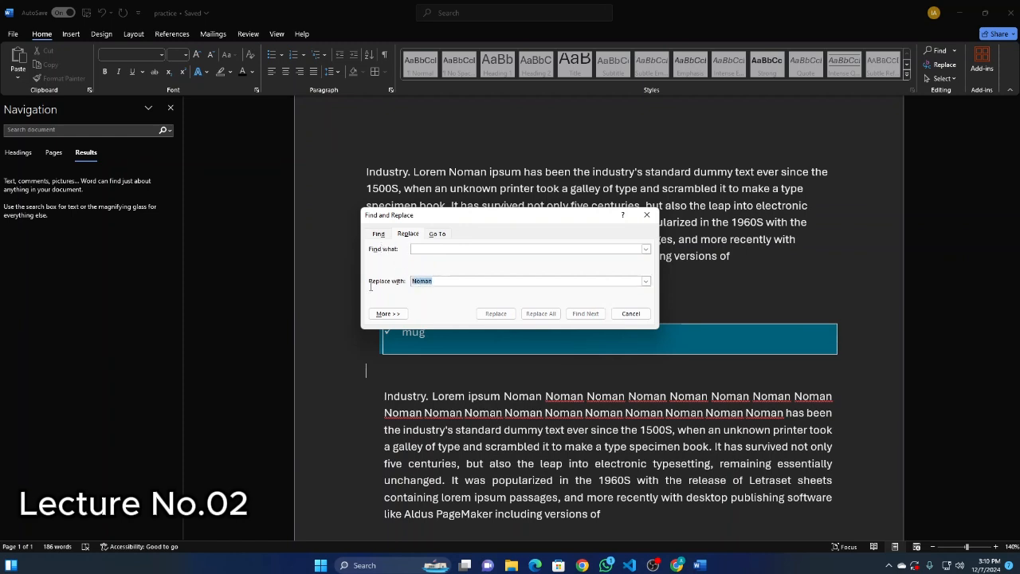
pyautogui.press('BackSpace')
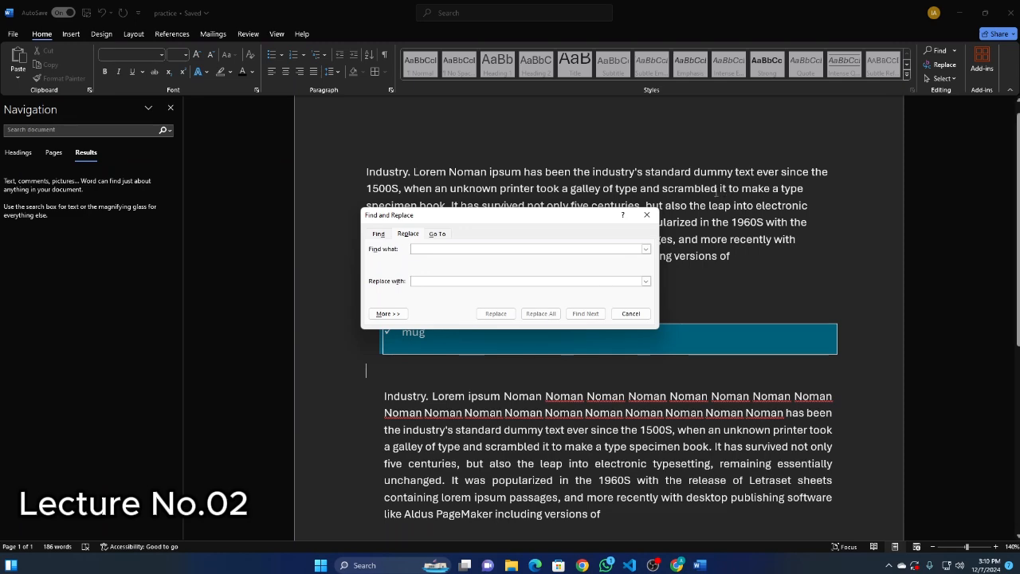
pyautogui.click(646, 215)
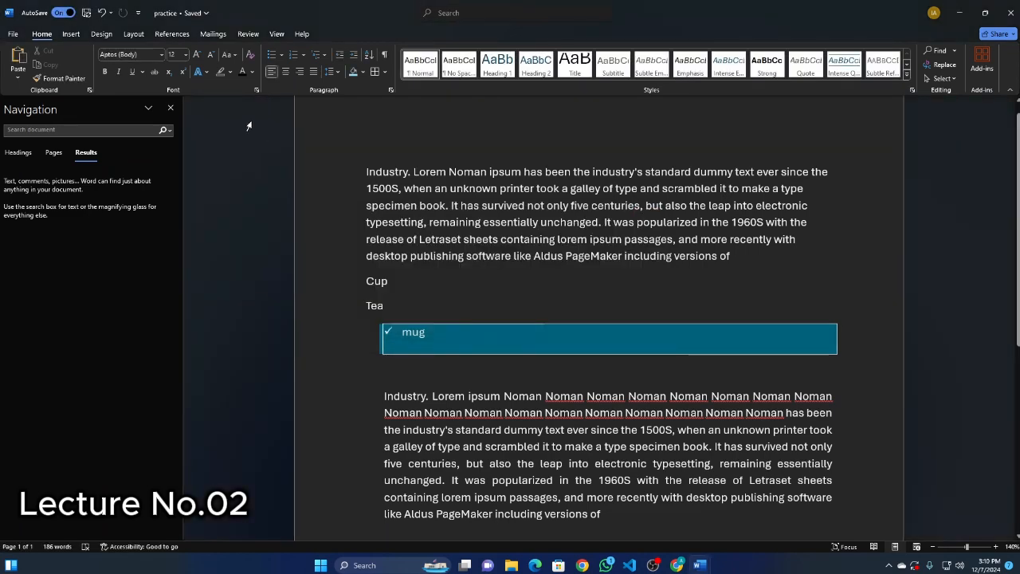
pyautogui.click(170, 107)
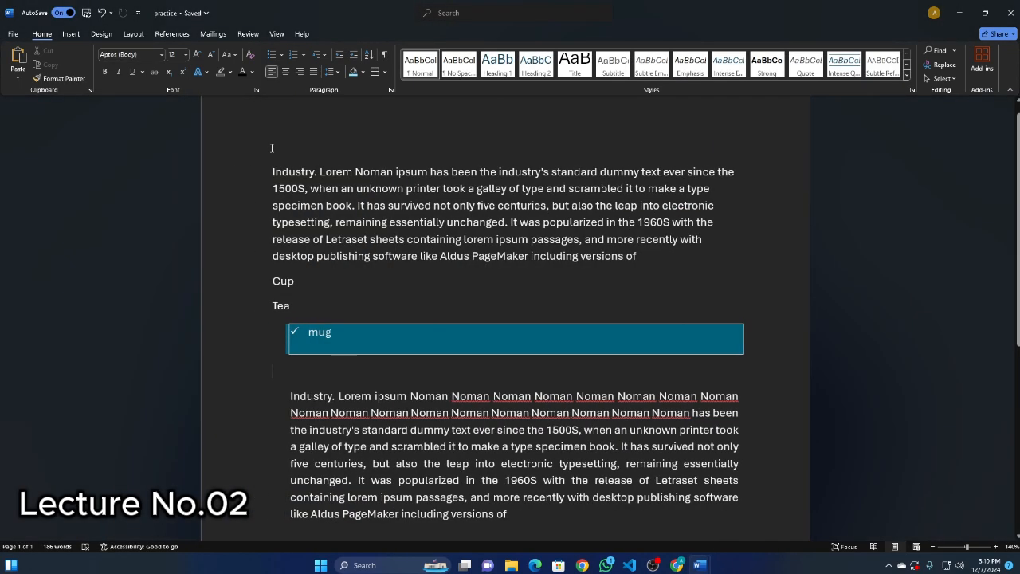
# Show Find and Replace from the Navigation pane's search options and again directly, closing the pane and the dialog without replacing anything.
pyautogui.hotkey('ctrl', 'f')
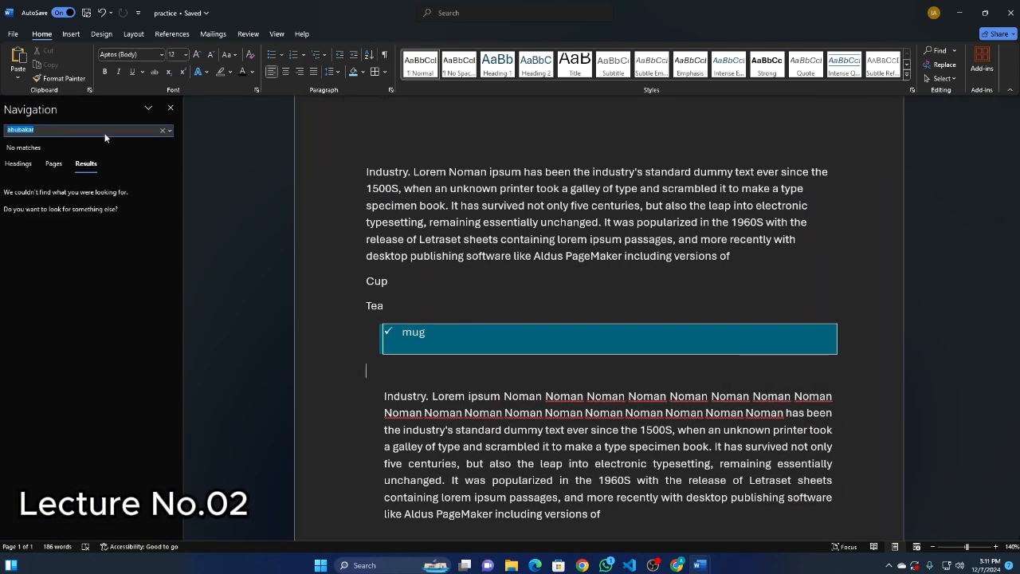
pyautogui.click(169, 130)
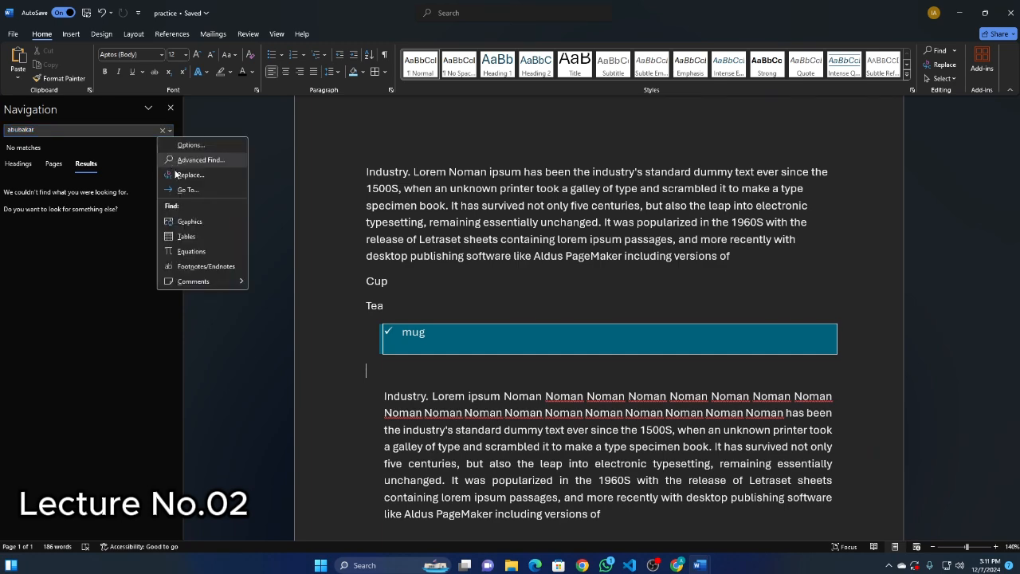
pyautogui.click(177, 174)
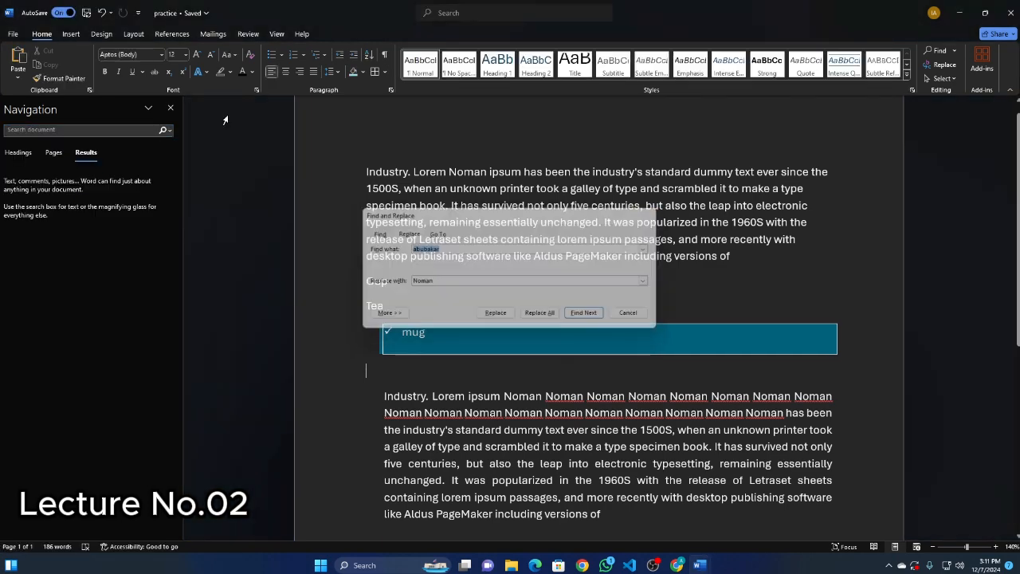
pyautogui.press('Escape')
pyautogui.click(170, 108)
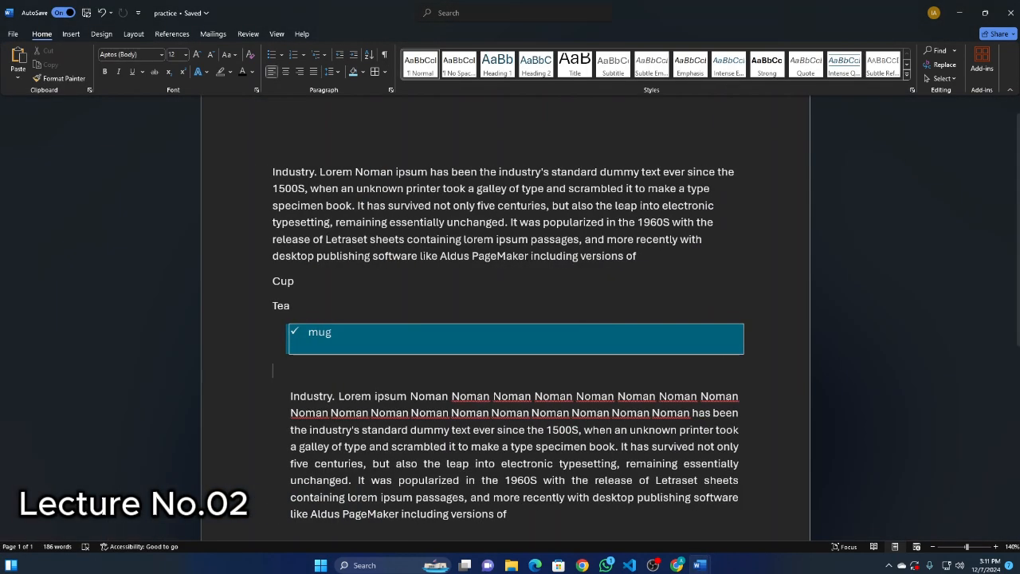
pyautogui.click(950, 65)
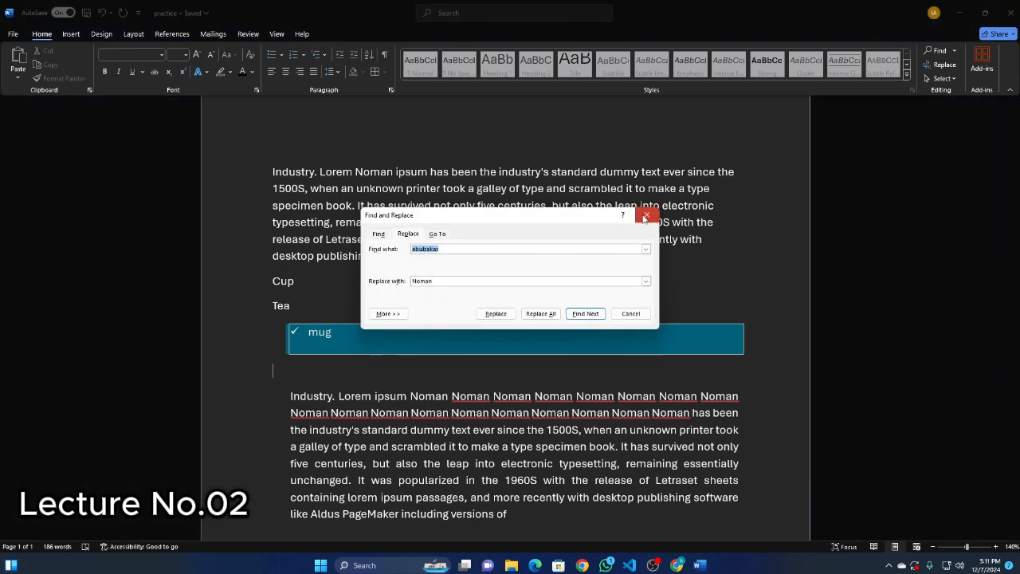
pyautogui.click(645, 217)
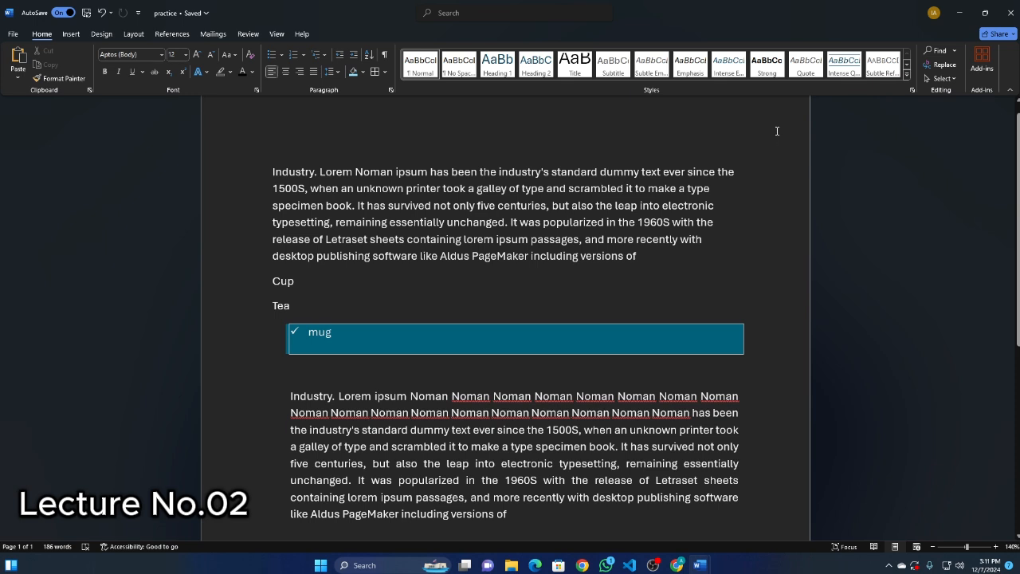
# Open the list of available add-ins and browse the popular ones, such as draw.io Diagrams, Wikipedia and MathType.
pyautogui.click(988, 77)
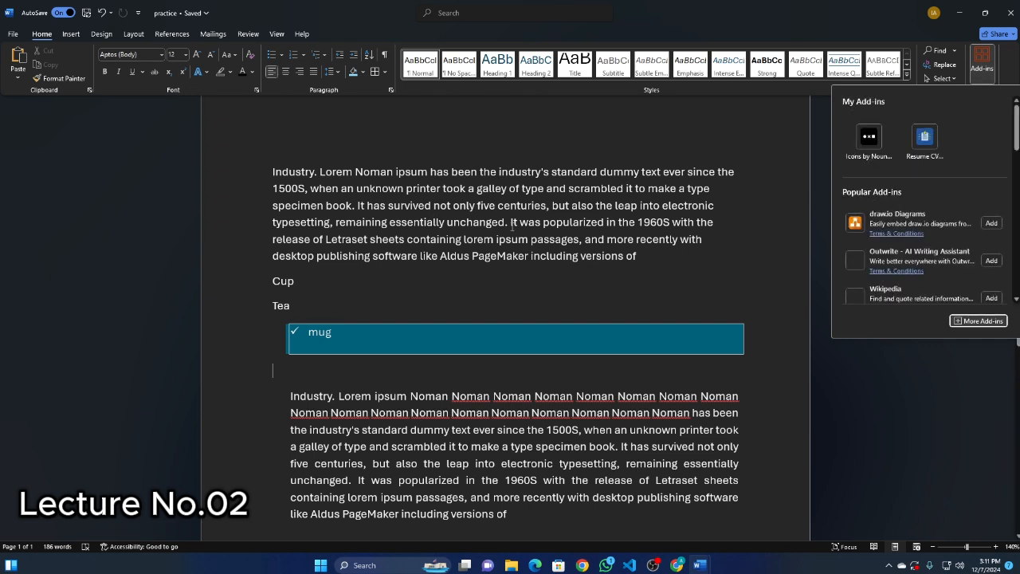
pyautogui.scroll(-3, 901, 239)
pyautogui.scroll(2, 901, 243)
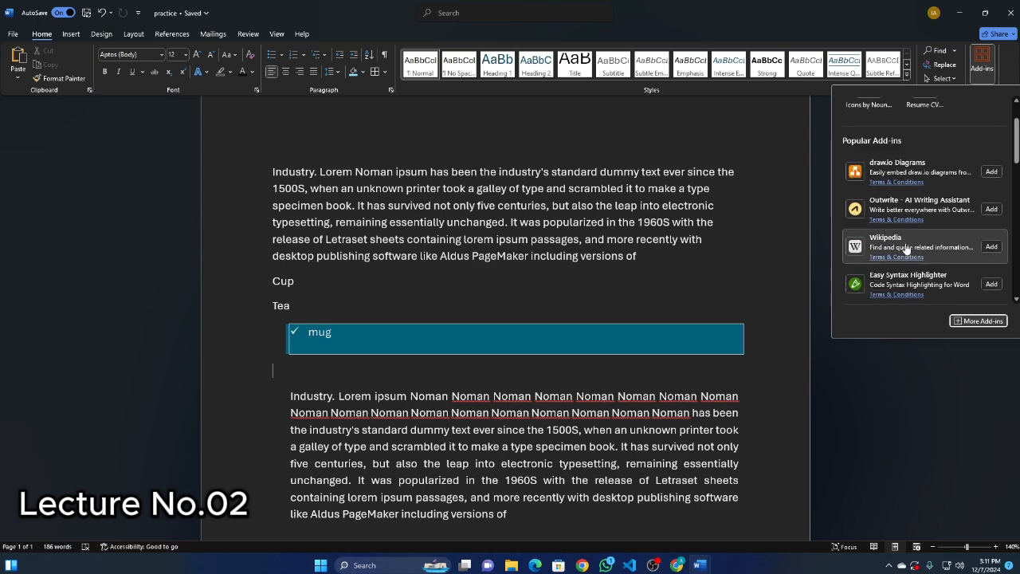
pyautogui.scroll(-3, 897, 245)
pyautogui.scroll(1, 898, 235)
pyautogui.scroll(-1, 899, 231)
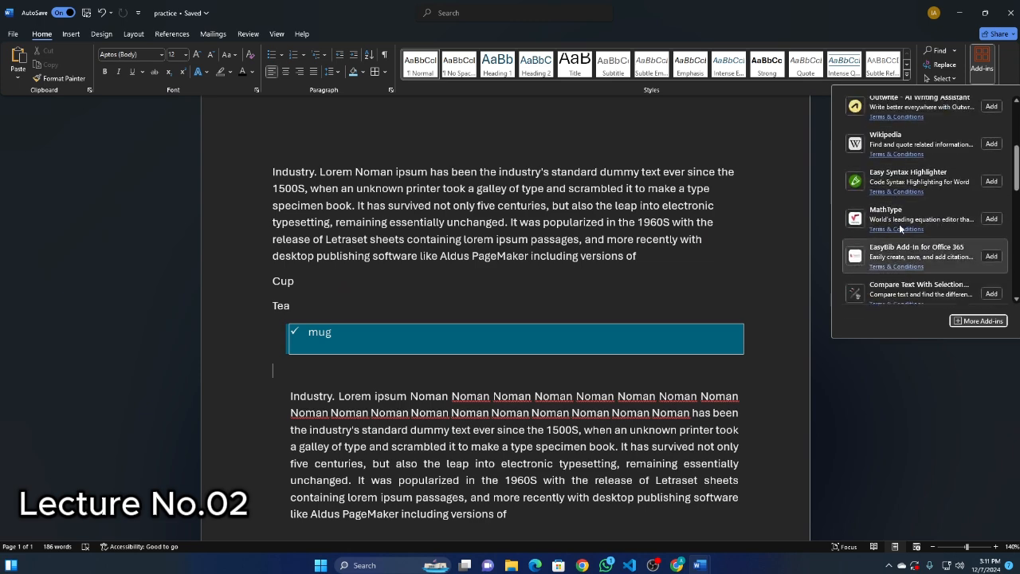
pyautogui.scroll(2, 899, 224)
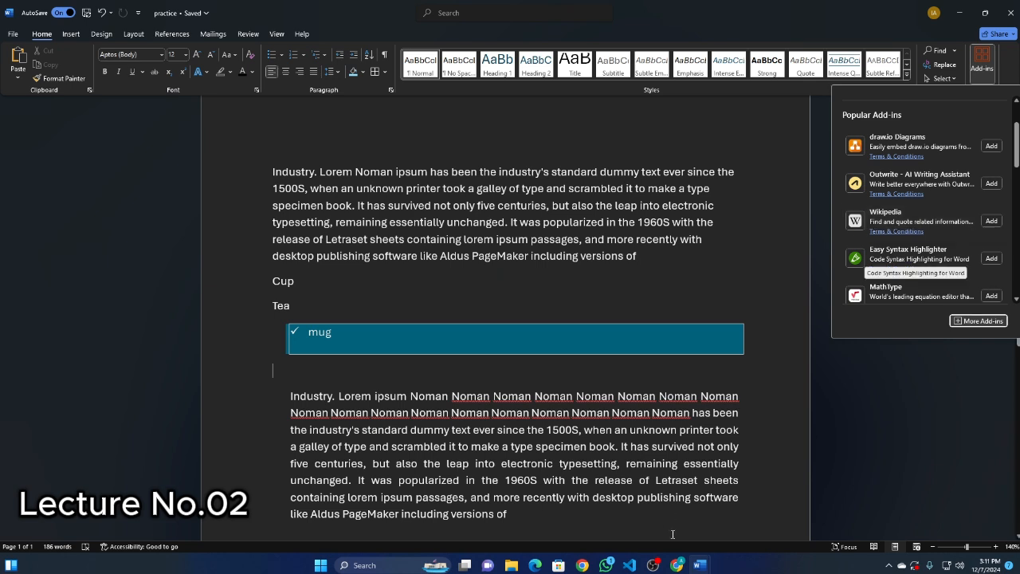
# Switch to Chrome, view the installed browser extensions for comparison, and minimise the browser to return to Word.
pyautogui.hotkey('alt', 'Tab')
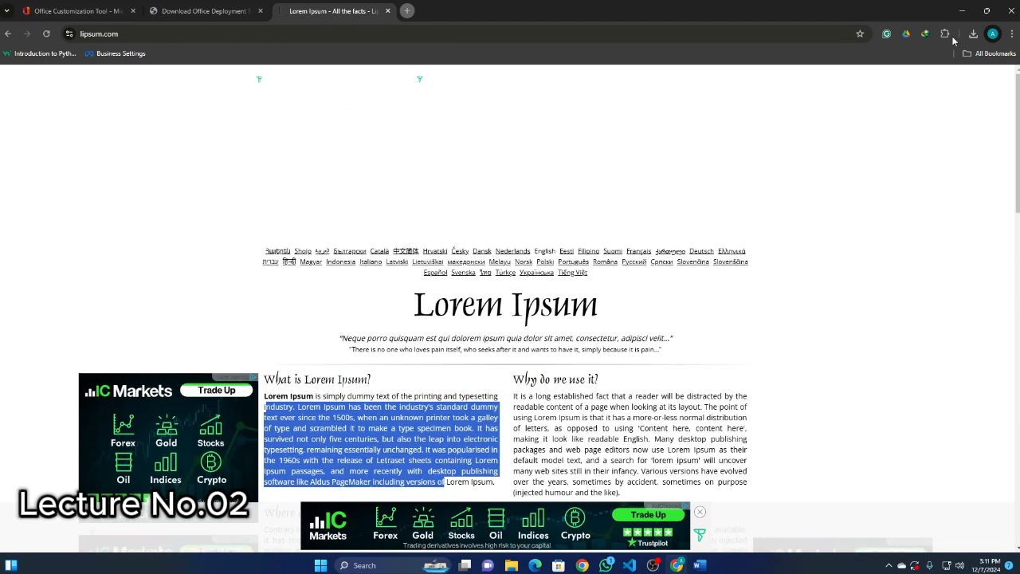
pyautogui.click(945, 33)
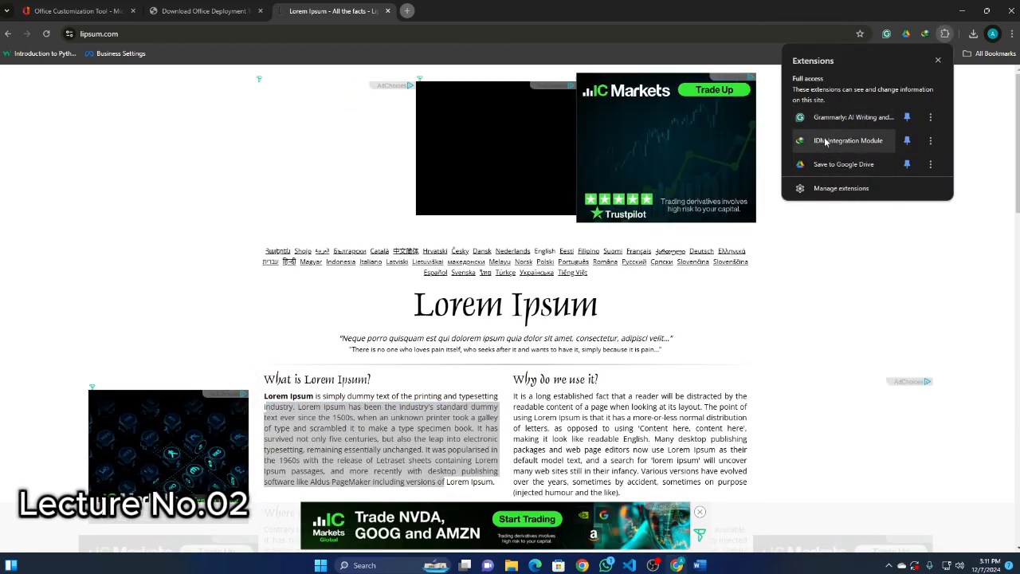
pyautogui.click(945, 36)
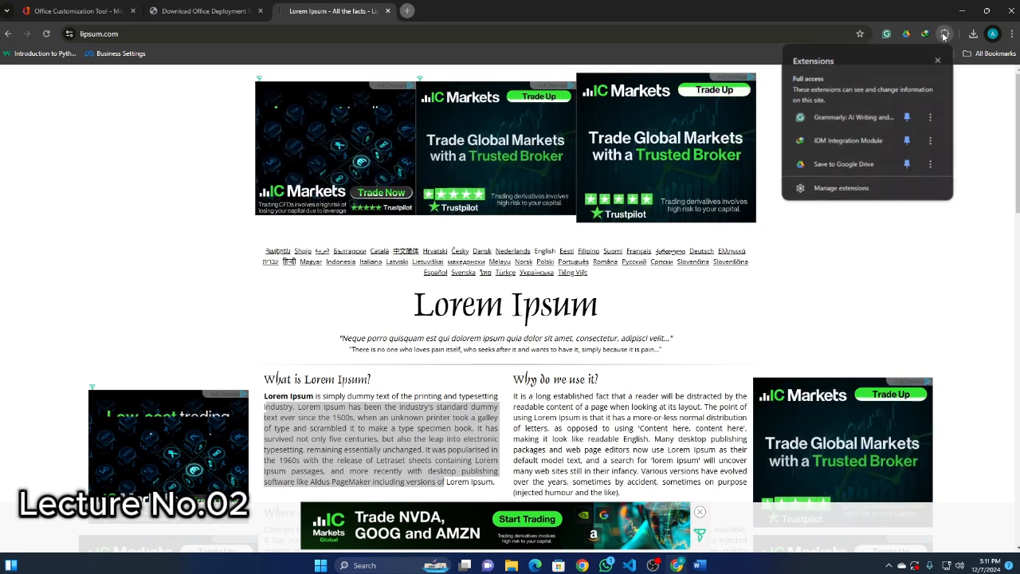
pyautogui.click(962, 10)
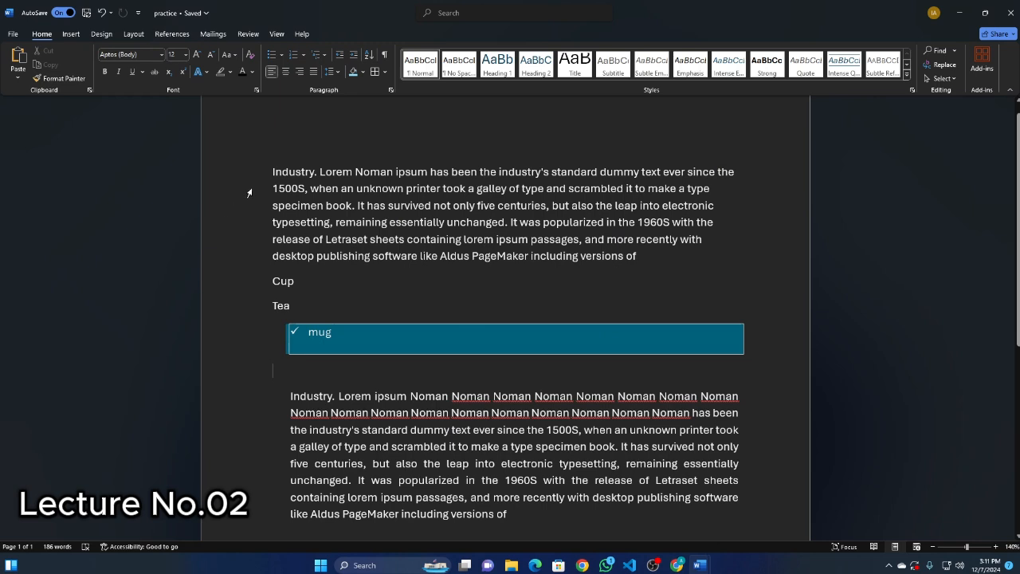
# Browse the installed and popular add-ins again and launch the Noun Project icons add-in.
pyautogui.moveTo(273, 172); pyautogui.dragTo(322, 207)
pyautogui.click(390, 257)
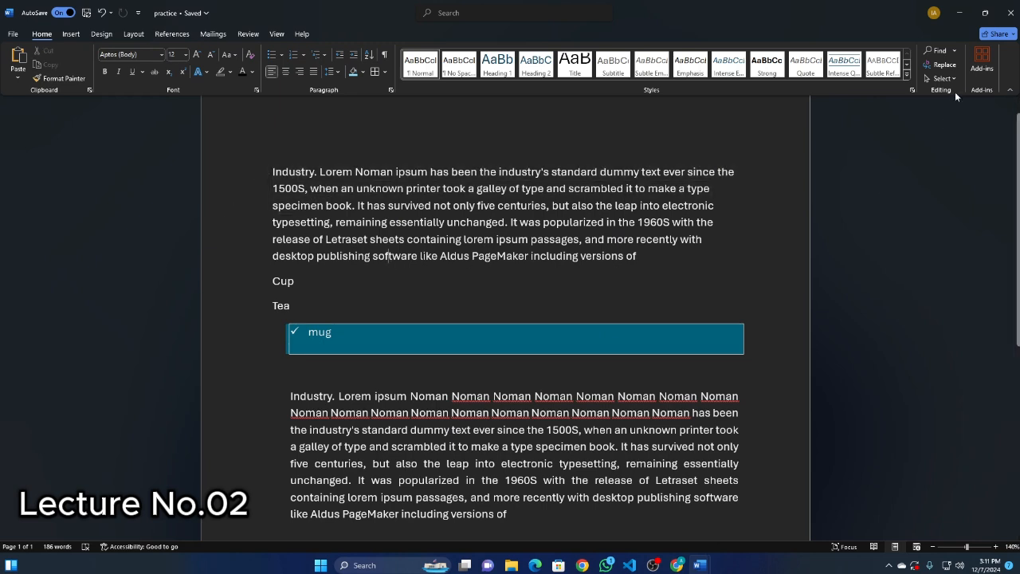
pyautogui.click(983, 62)
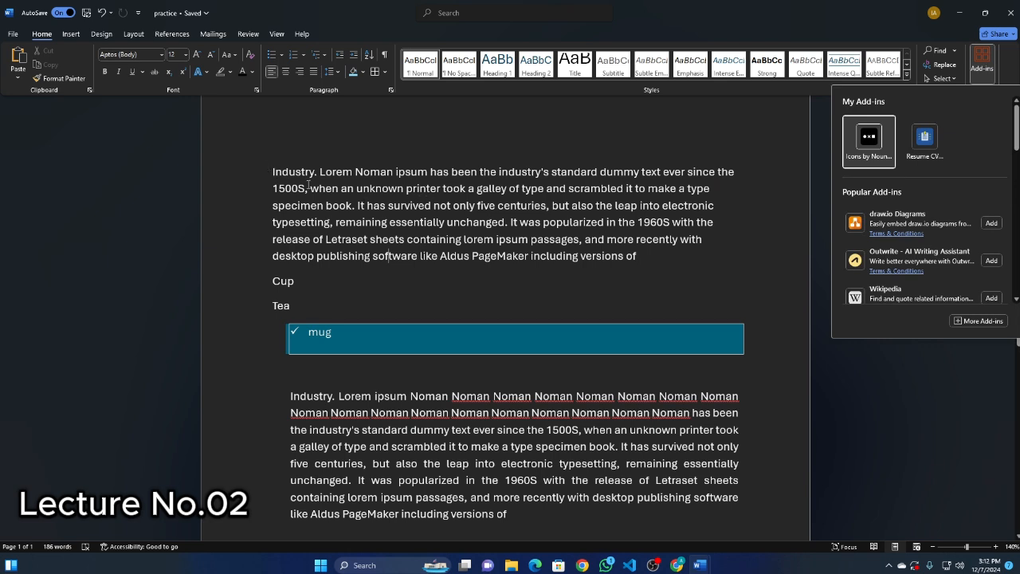
pyautogui.scroll(-3, 901, 227)
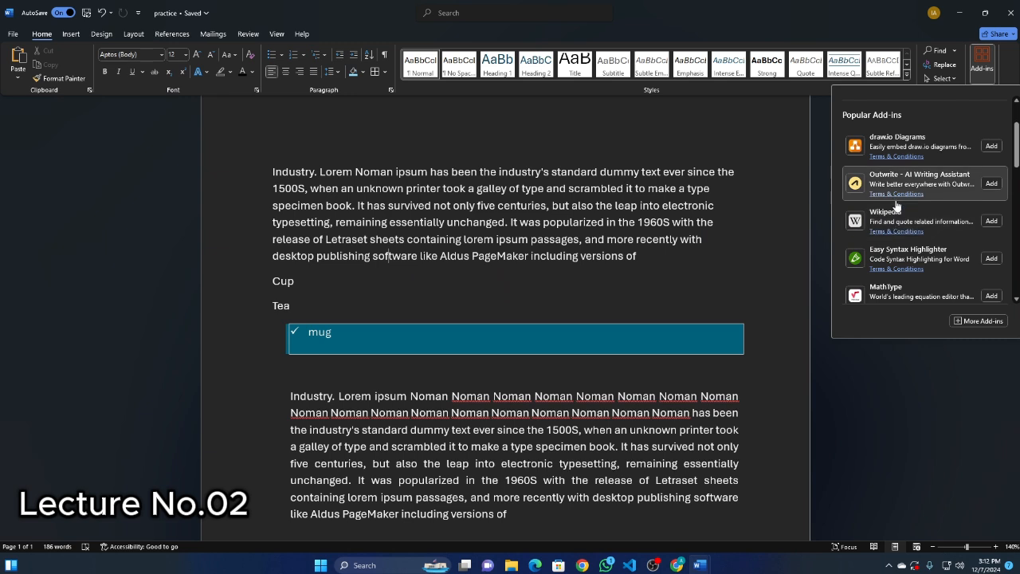
pyautogui.scroll(2, 917, 200)
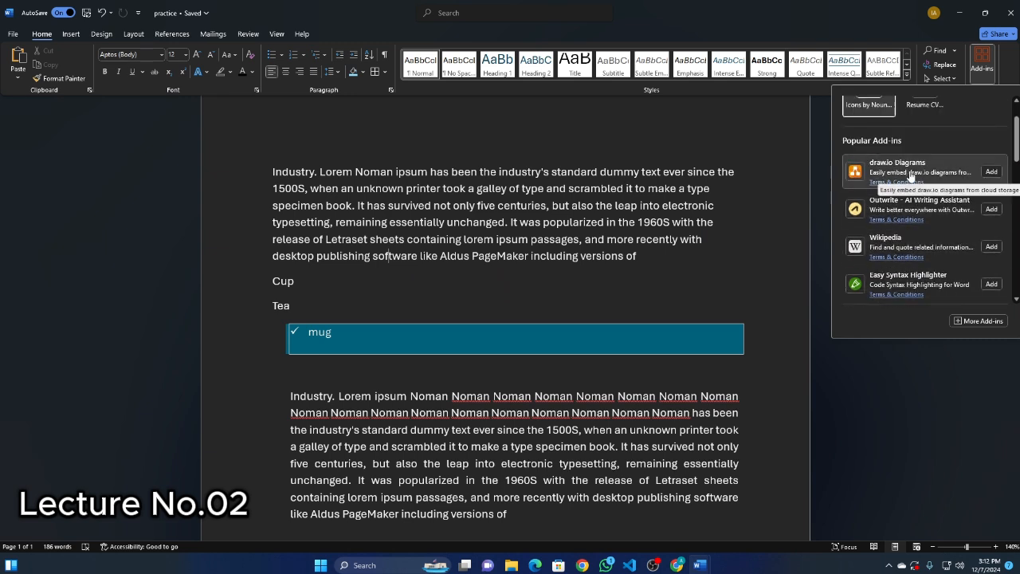
pyautogui.scroll(2, 911, 174)
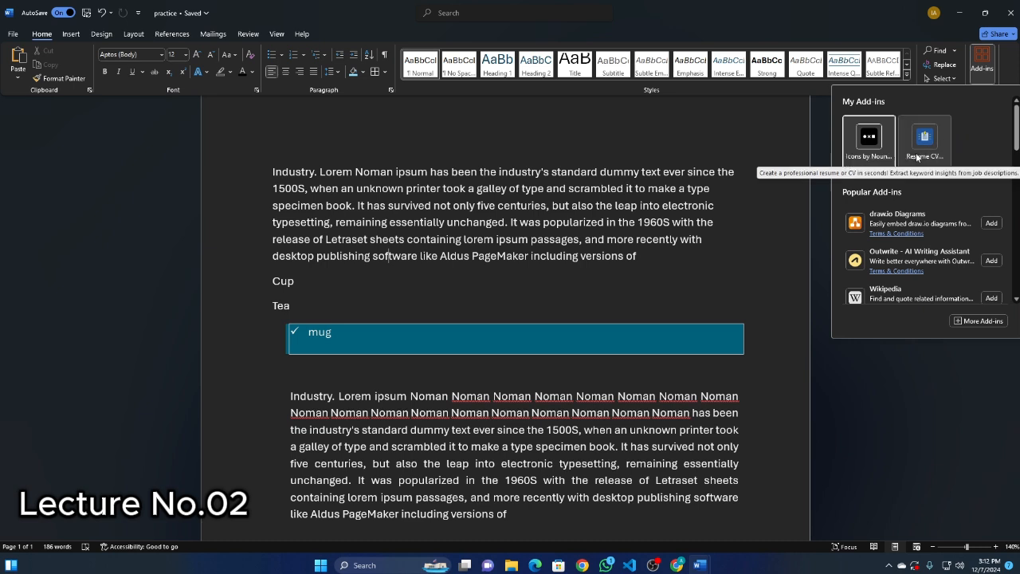
pyautogui.click(866, 145)
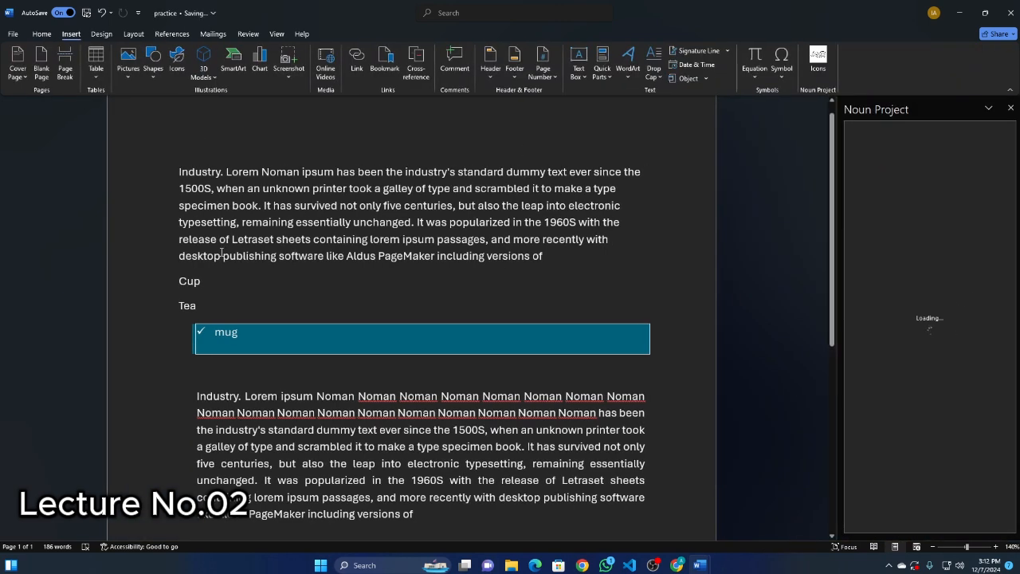
# Delete the Hh line between the two headings, place the cursor below "What is this?", and close the Noun Project pane.
pyautogui.scroll(-5, 276, 230)
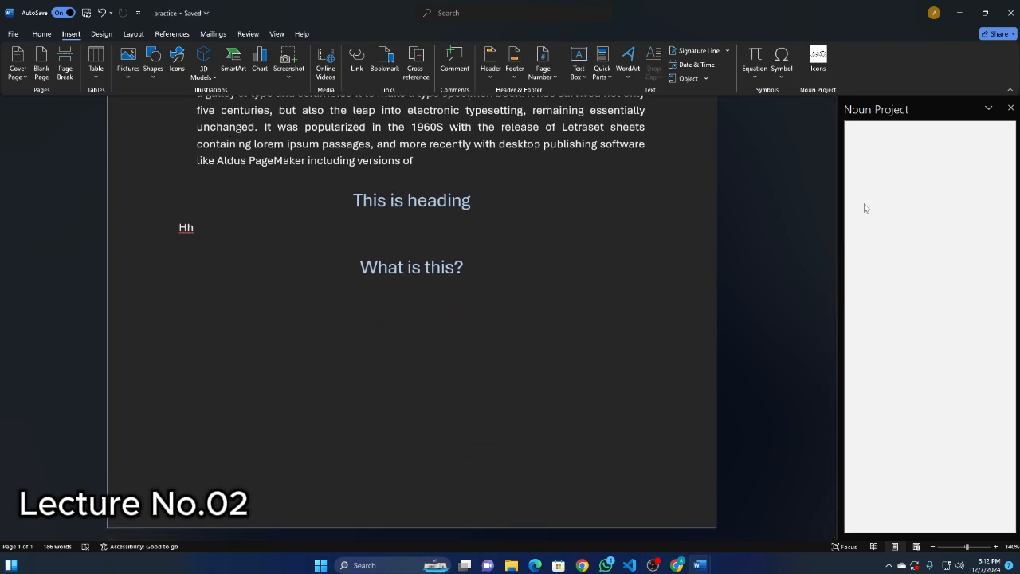
pyautogui.click(165, 229)
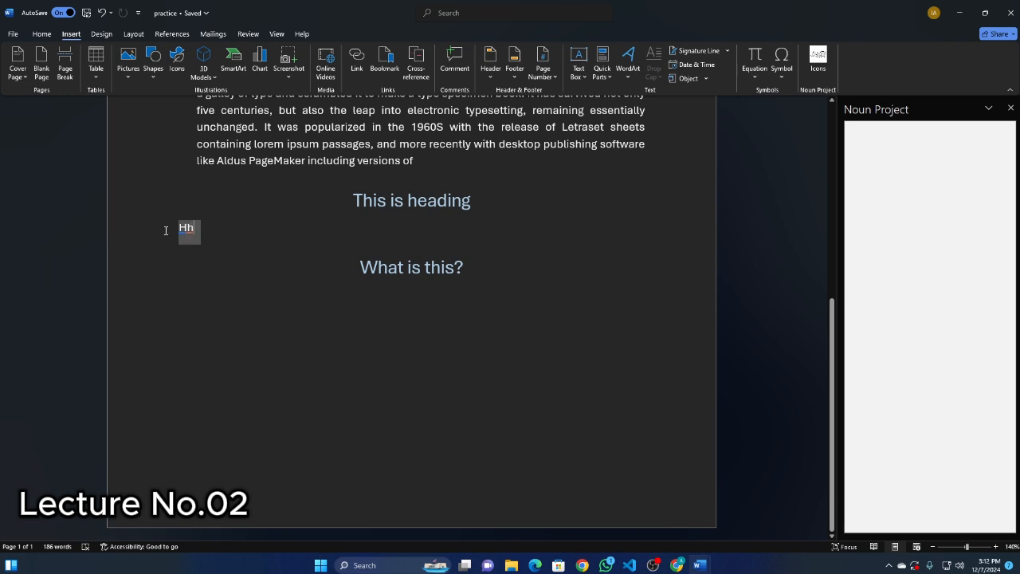
pyautogui.press('Delete')
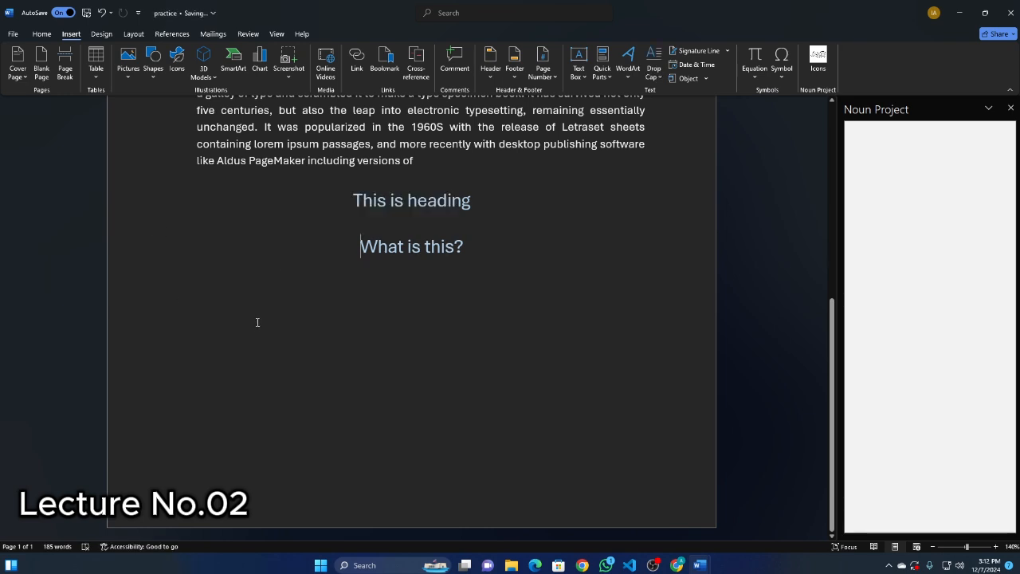
pyautogui.click(183, 277)
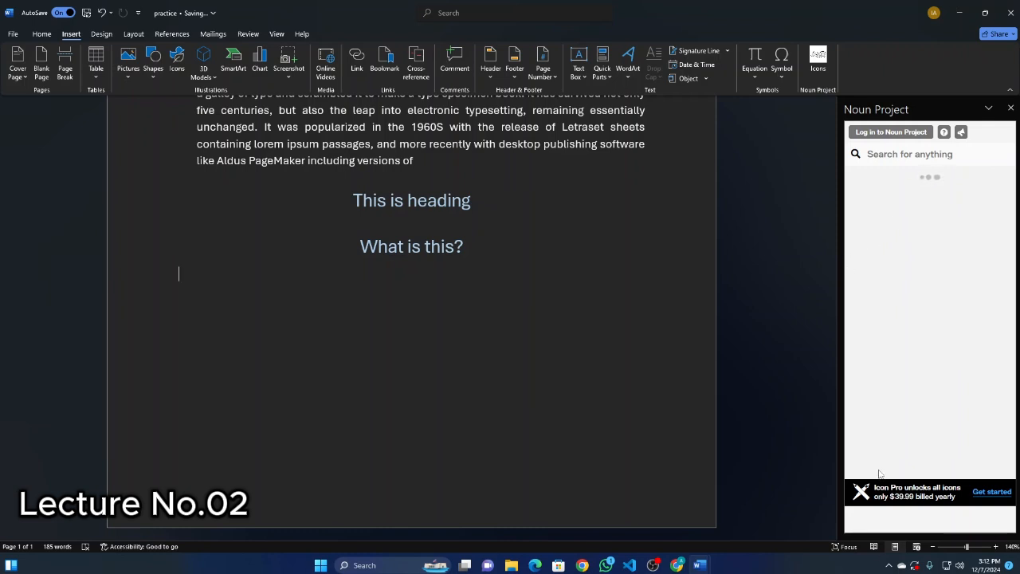
pyautogui.click(1009, 109)
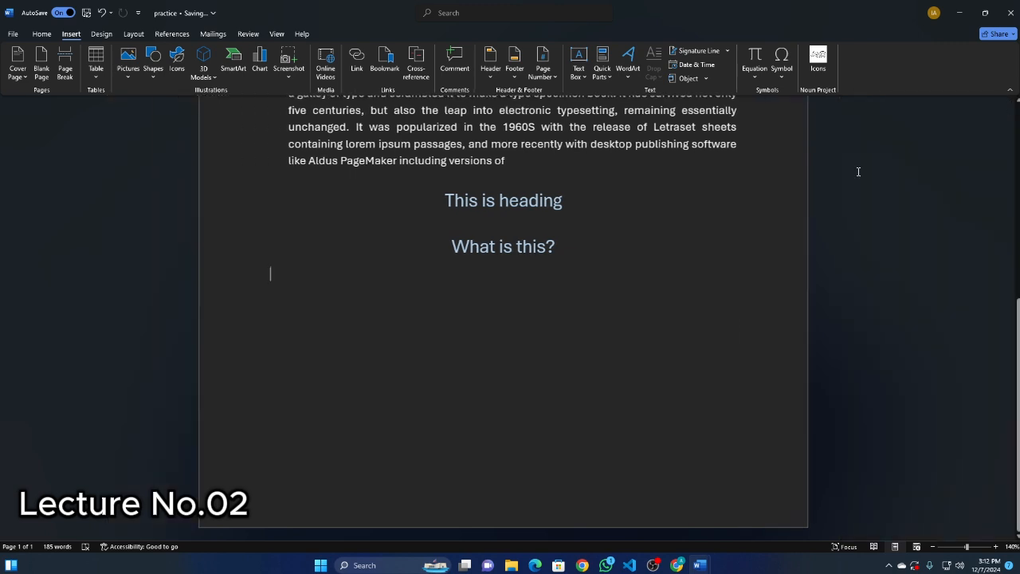
# Look through the installed and popular add-ins, including Microsoft Dynamics Office and Docusign for Word, and return to the document.
pyautogui.scroll(5, 346, 342)
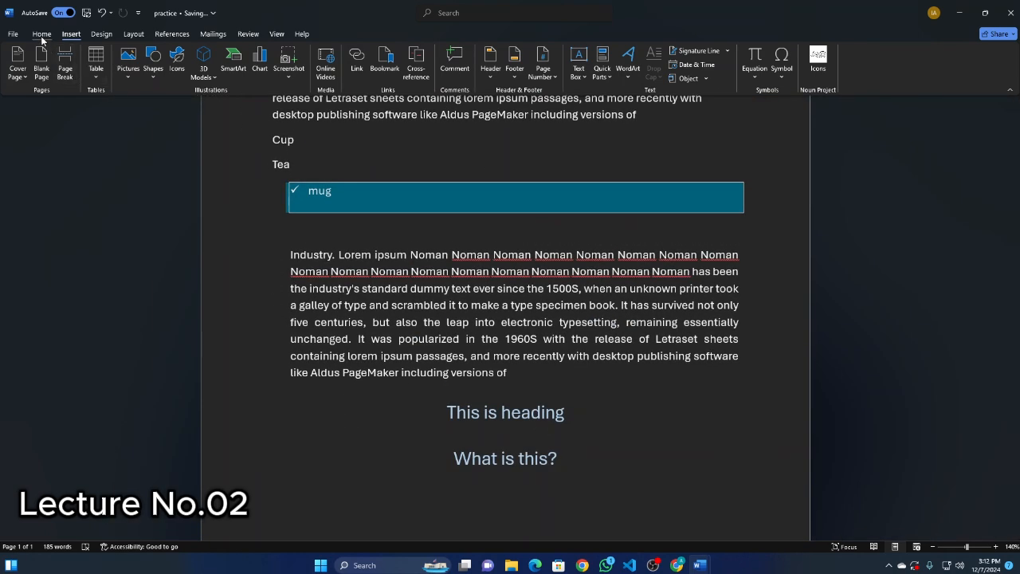
pyautogui.click(42, 34)
pyautogui.click(982, 62)
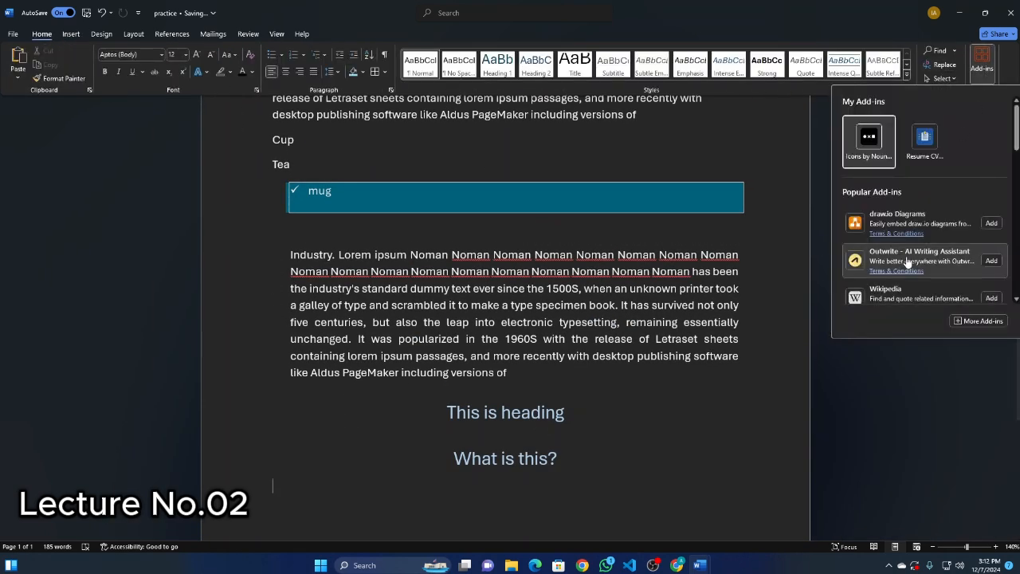
pyautogui.scroll(-5, 879, 231)
pyautogui.scroll(-3, 880, 245)
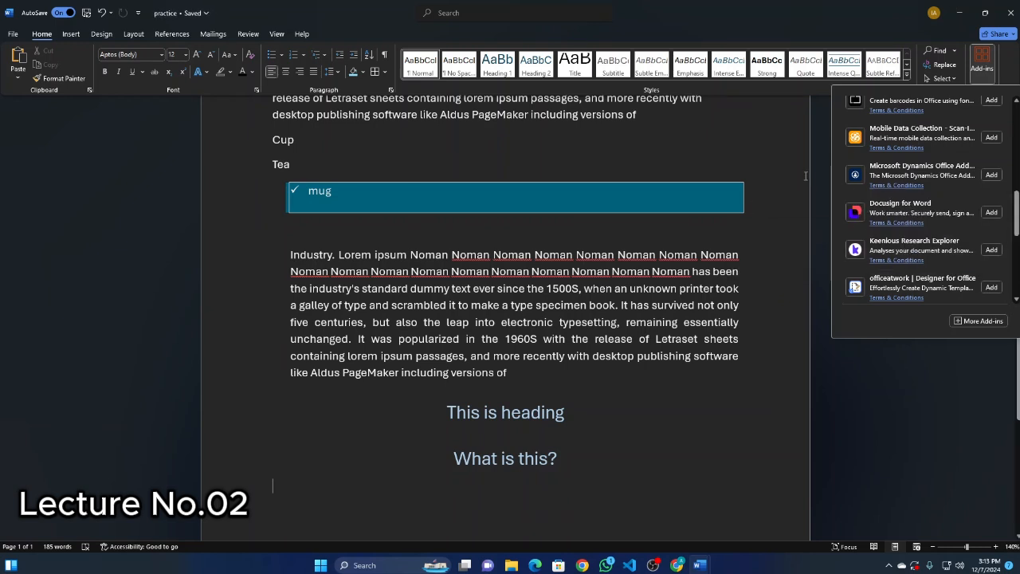
pyautogui.click(749, 176)
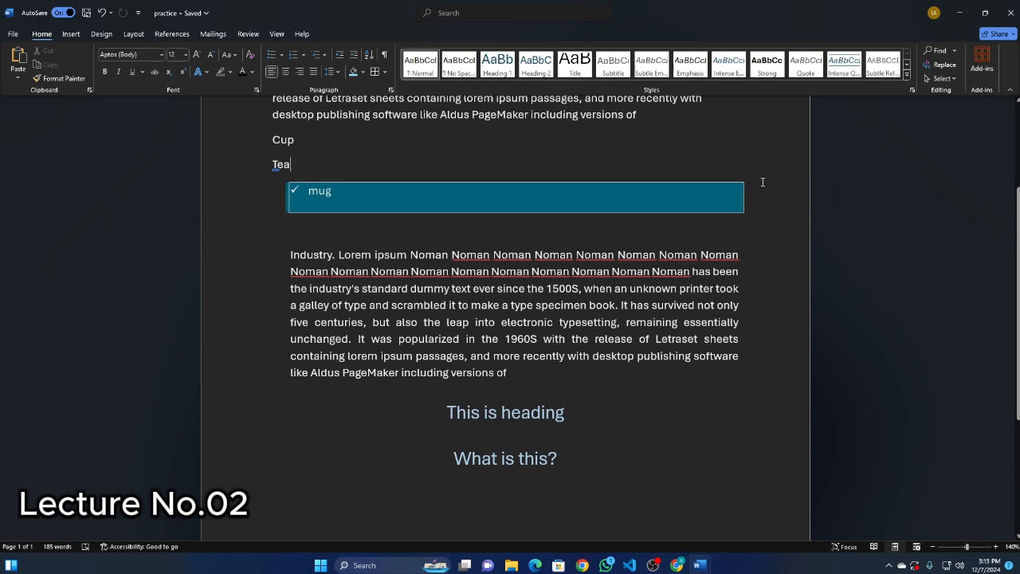
pyautogui.click(982, 64)
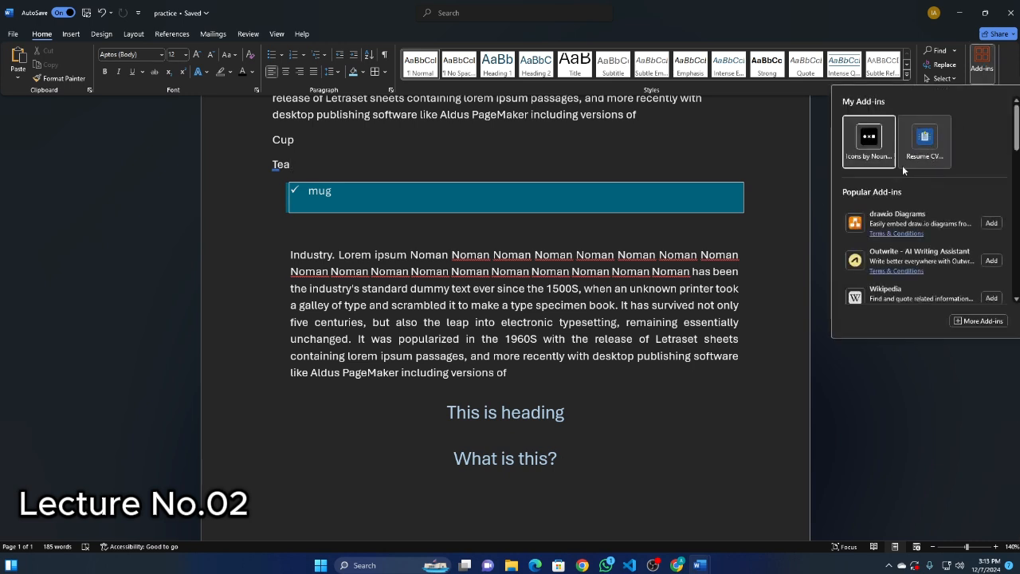
pyautogui.scroll(-5, 940, 303)
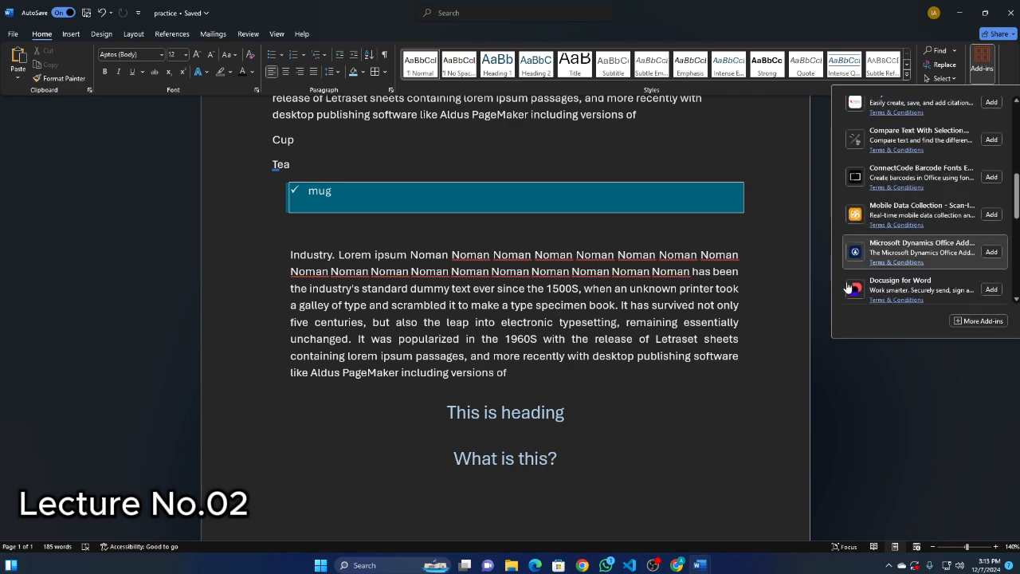
pyautogui.click(850, 385)
pyautogui.scroll(-3, 333, 358)
pyautogui.scroll(3, 353, 311)
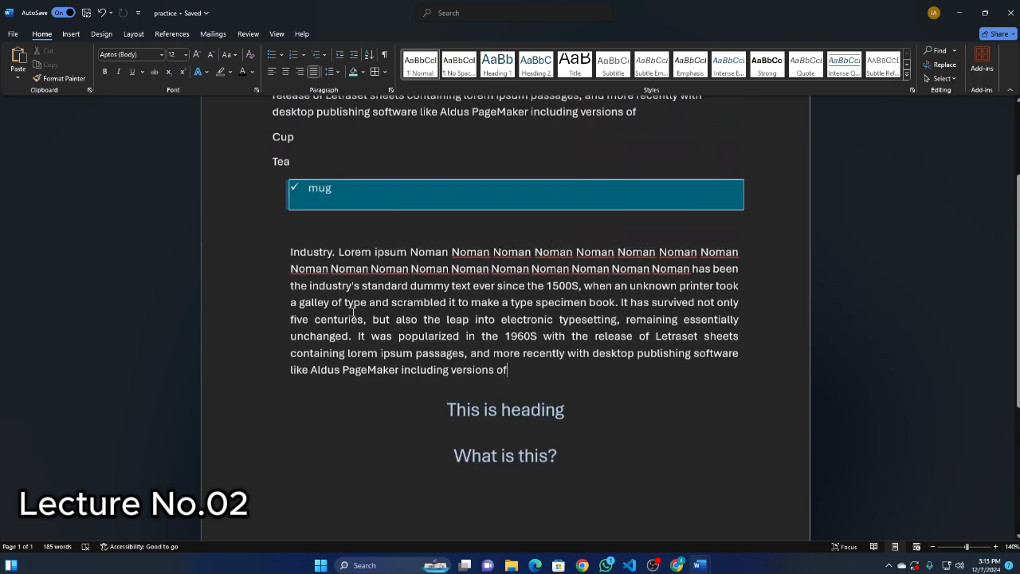
# Copy the checkmarked, shaded formatting of the mug line onto the first Industry paragraph with Format Painter.
pyautogui.scroll(1, 349, 241)
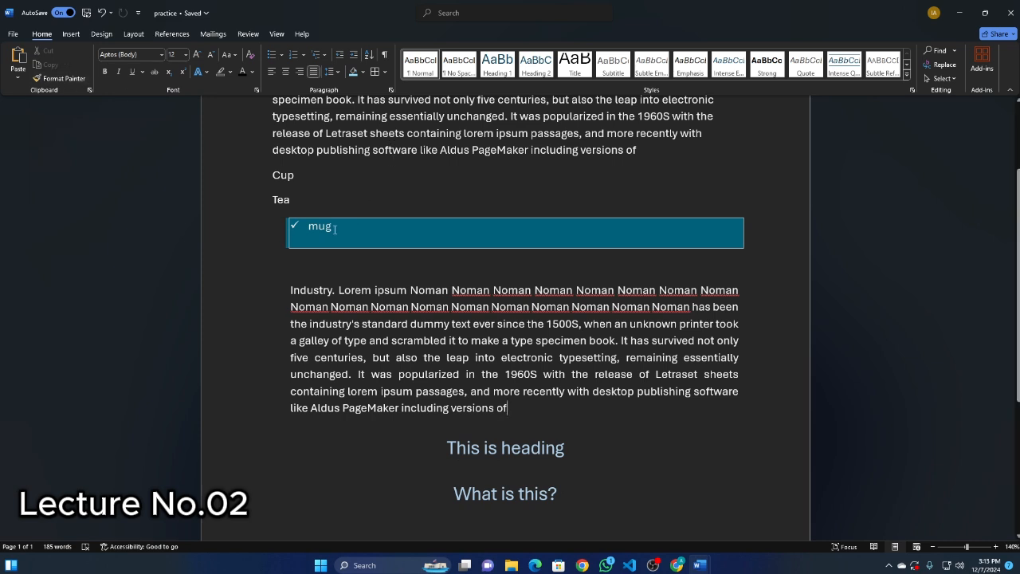
pyautogui.scroll(3, 341, 226)
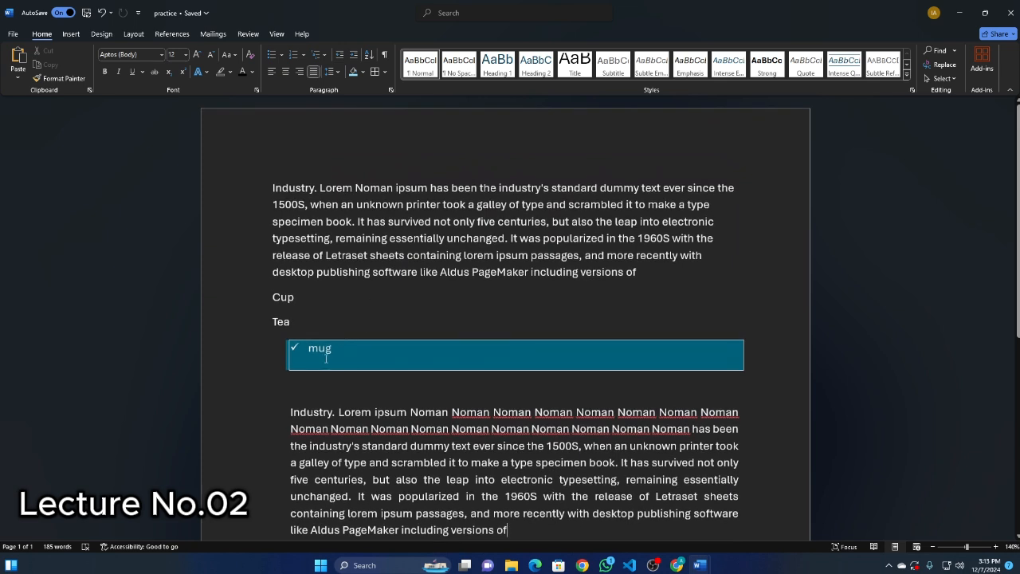
pyautogui.click(294, 348)
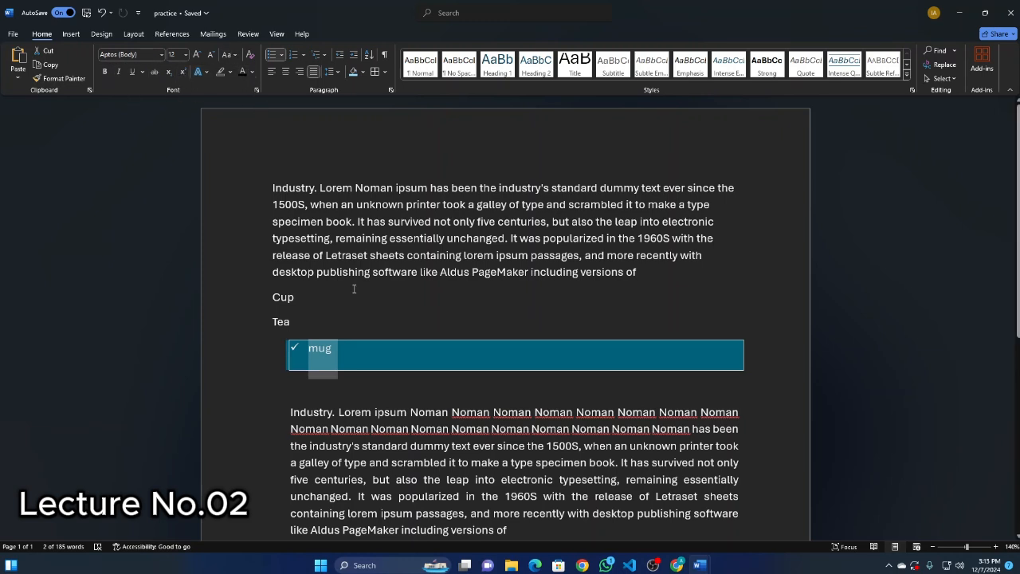
pyautogui.click(52, 78)
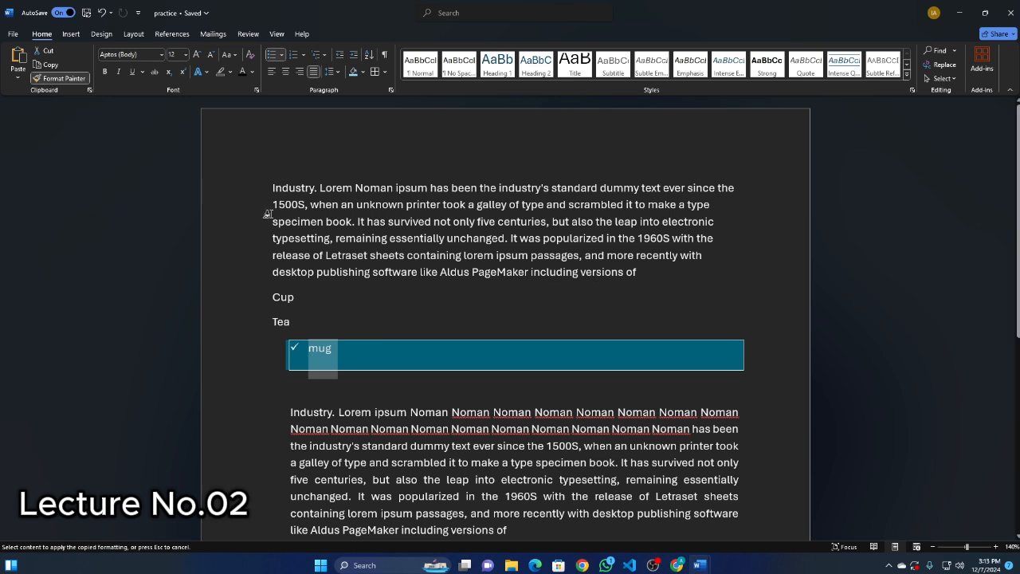
pyautogui.click(336, 353)
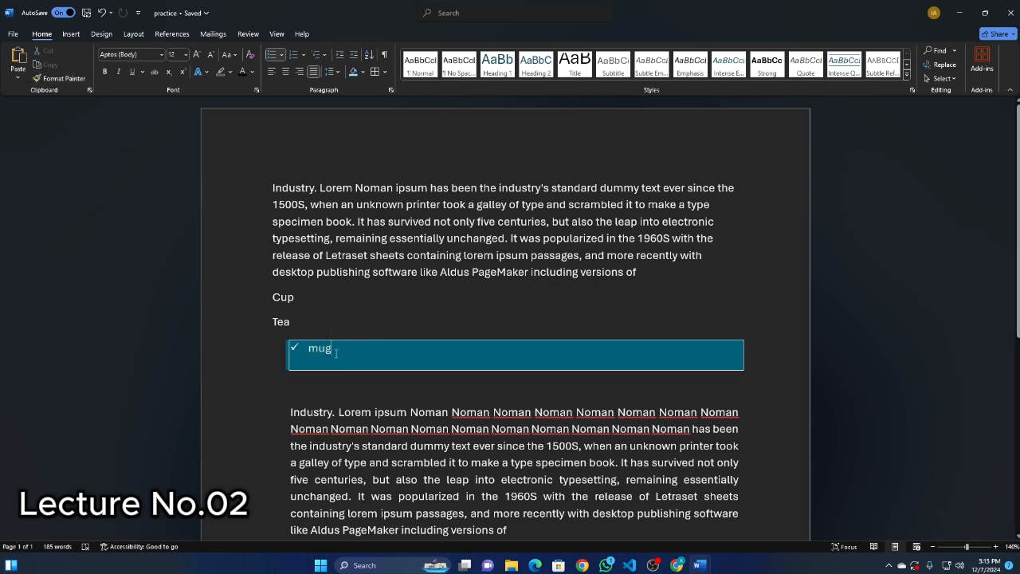
pyautogui.click(53, 79)
pyautogui.click(325, 347)
pyautogui.click(53, 78)
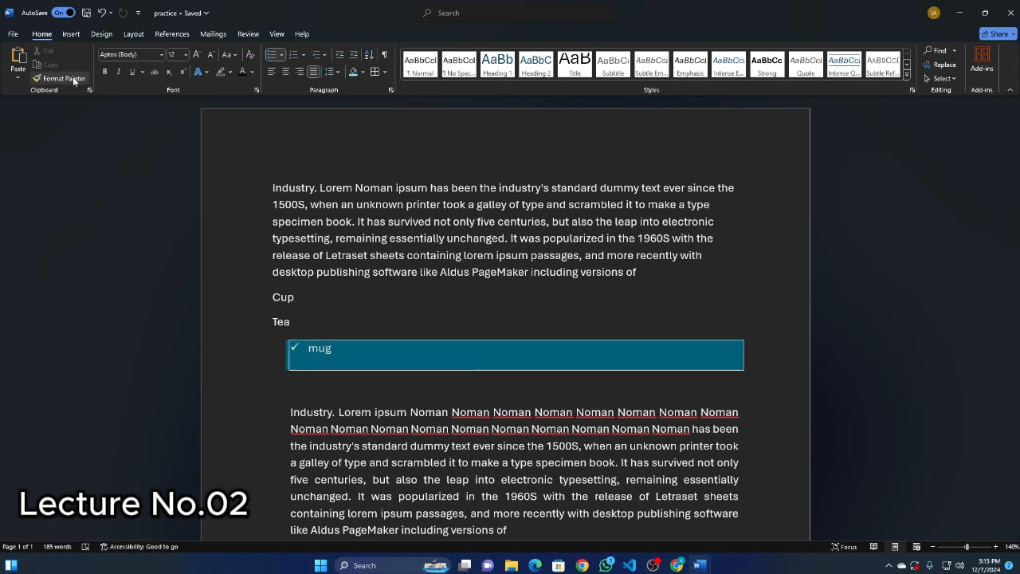
pyautogui.click(299, 205)
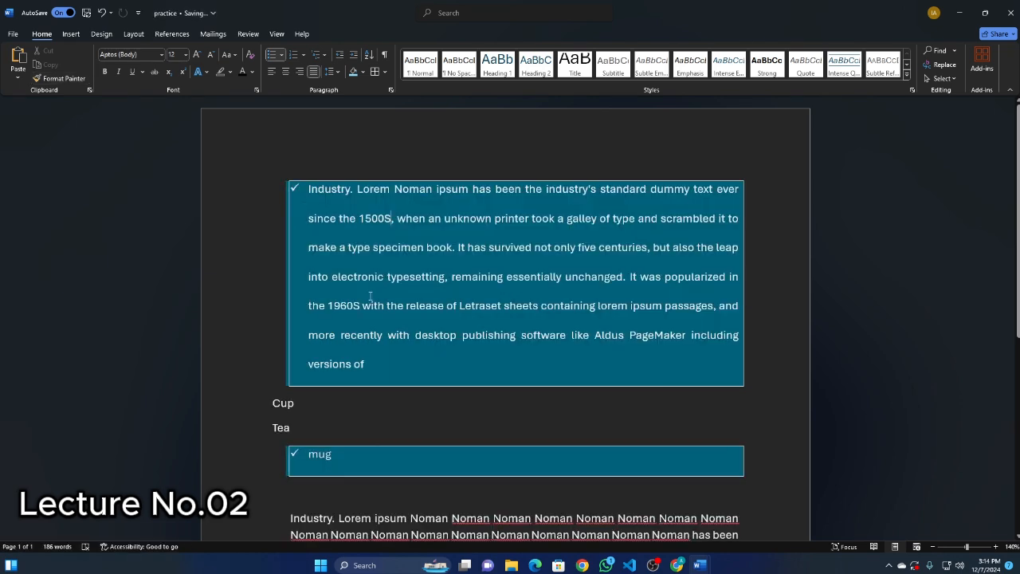
# Use Format Painter to apply the plain justified formatting of the paragraph below mug to the first Industry paragraph.
pyautogui.scroll(-2, 423, 279)
pyautogui.scroll(2, 326, 239)
pyautogui.scroll(-3, 324, 246)
pyautogui.click(327, 393)
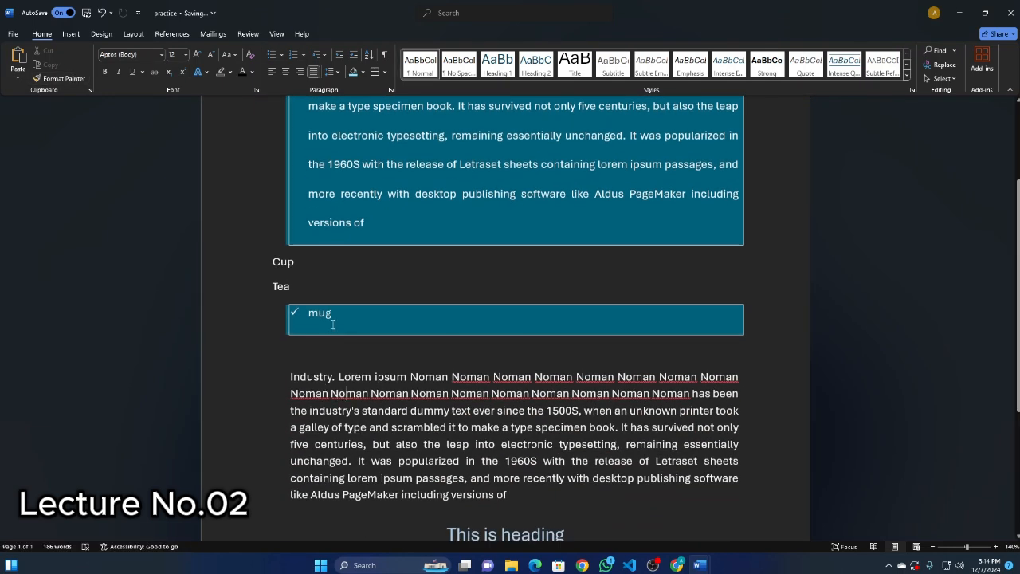
pyautogui.click(74, 78)
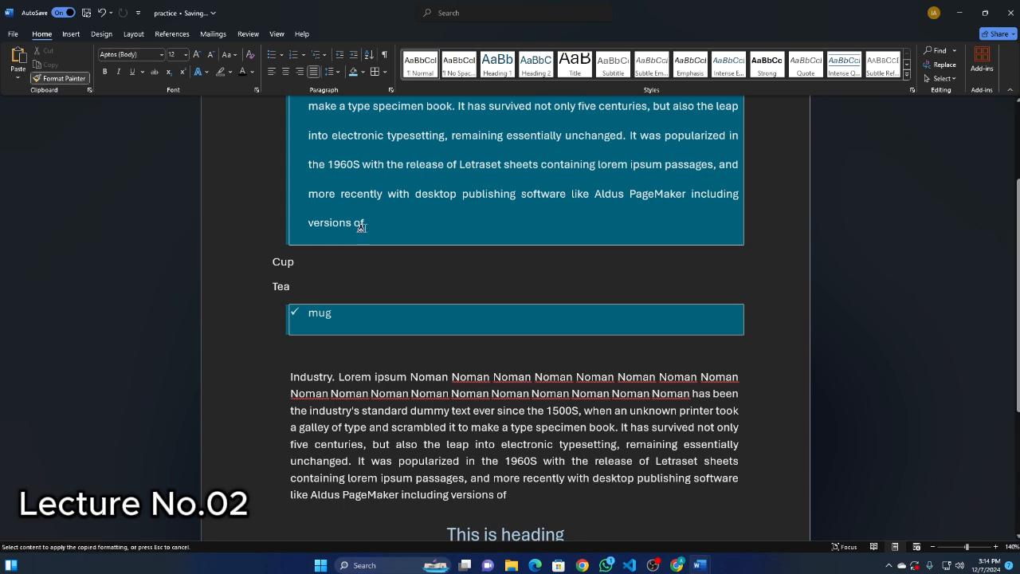
pyautogui.click(404, 213)
pyautogui.scroll(3, 343, 207)
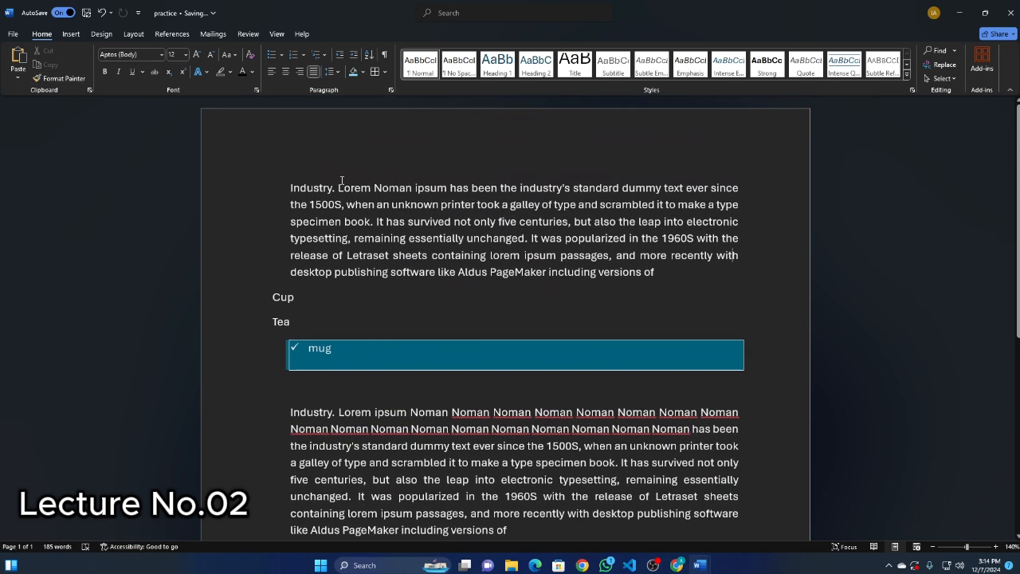
# Copy the plain paragraph formatting onto the mug line with Format Painter, replacing its checkmark bullet, border and shading.
pyautogui.scroll(-2, 390, 208)
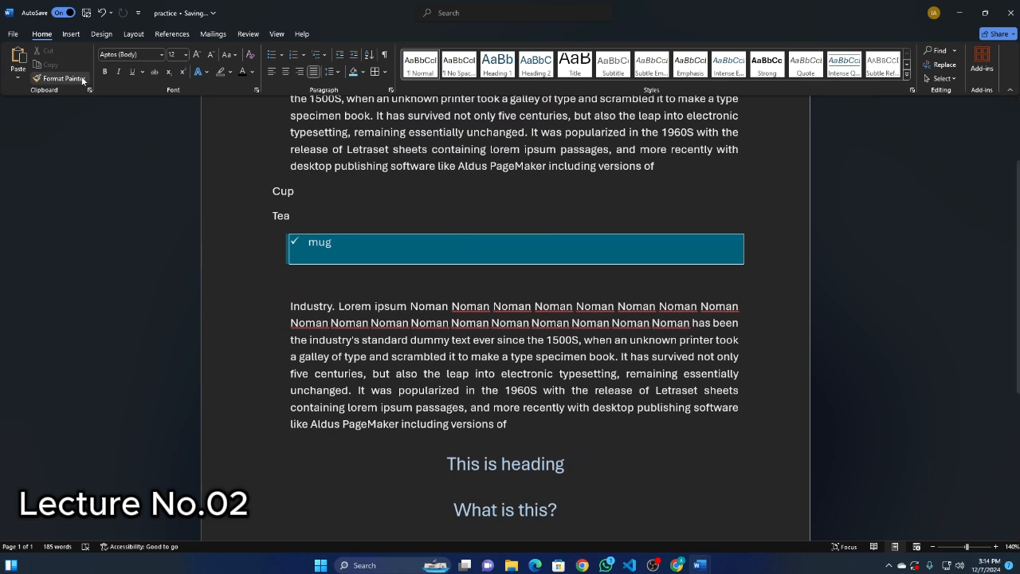
pyautogui.click(54, 78)
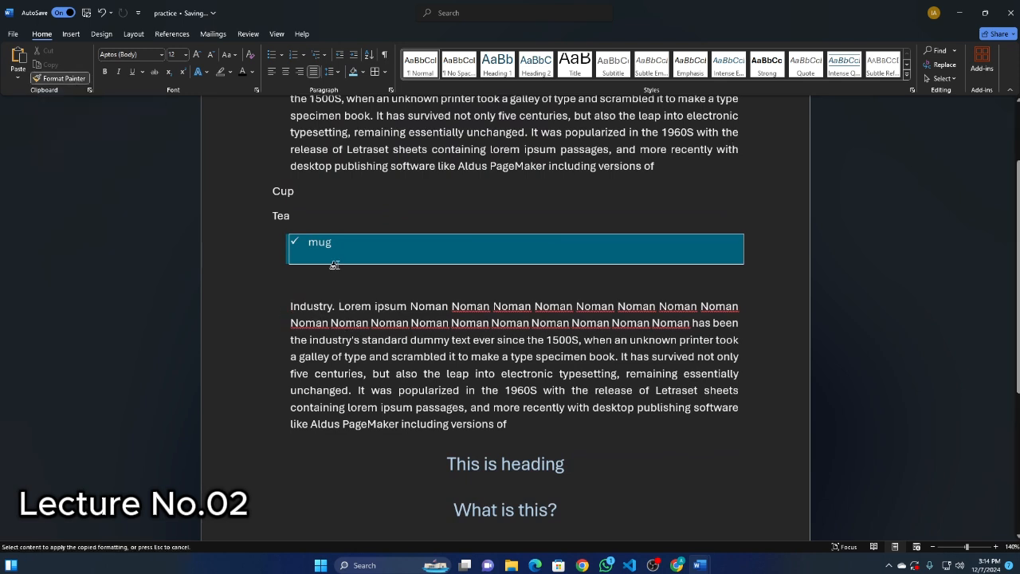
pyautogui.click(316, 323)
pyautogui.click(60, 79)
pyautogui.click(341, 254)
pyautogui.scroll(3, 333, 375)
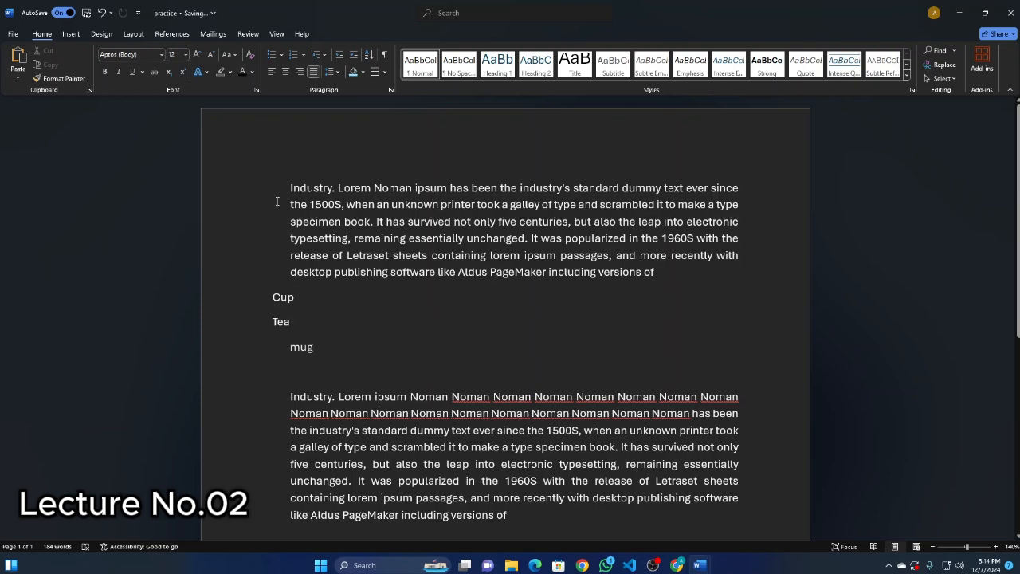
# Apply the centred Heading 1 formatting of "This is heading" to the mug line with Format Painter.
pyautogui.scroll(-3, 340, 207)
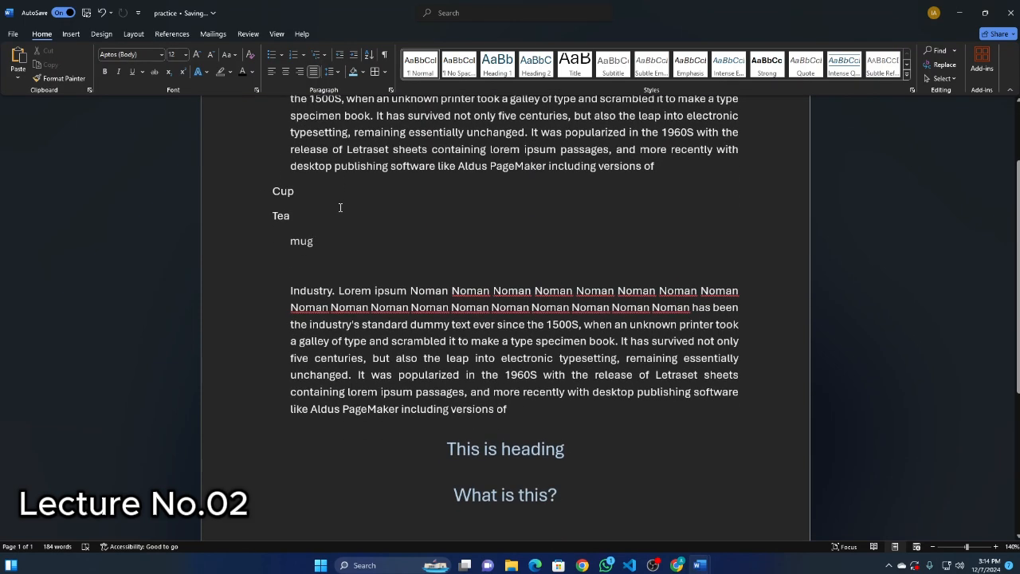
pyautogui.scroll(-2, 340, 207)
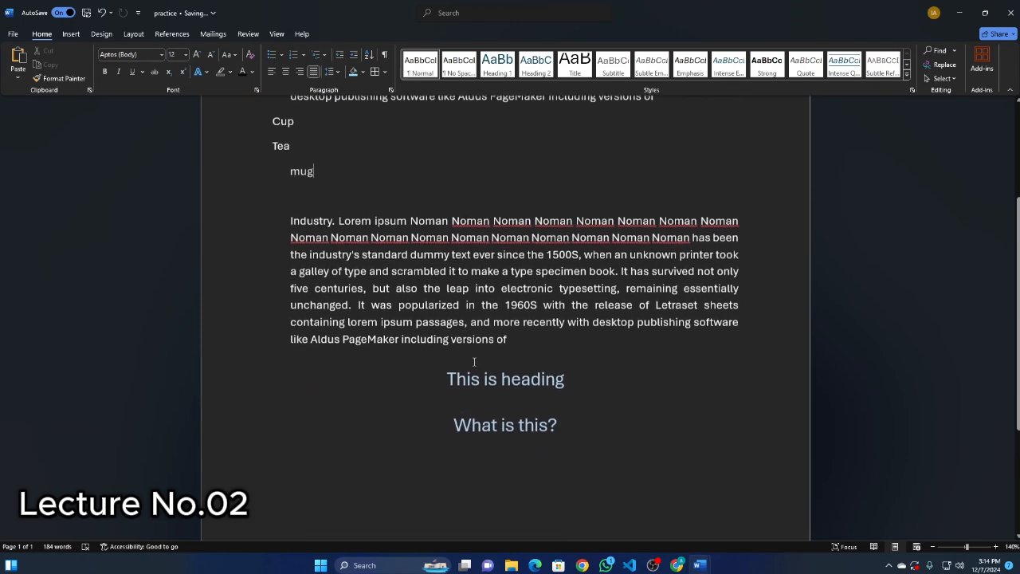
pyautogui.click(542, 378)
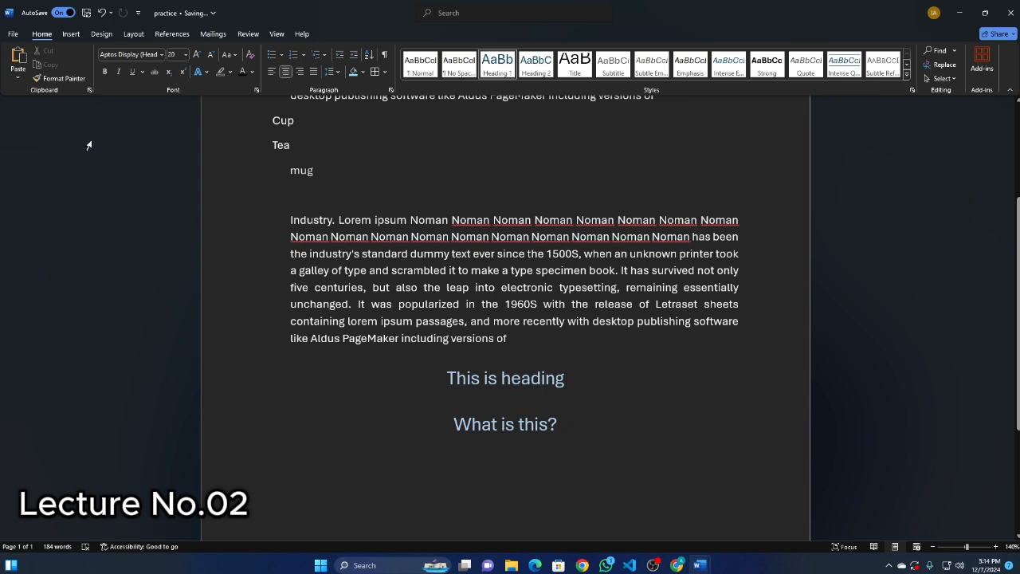
pyautogui.click(51, 78)
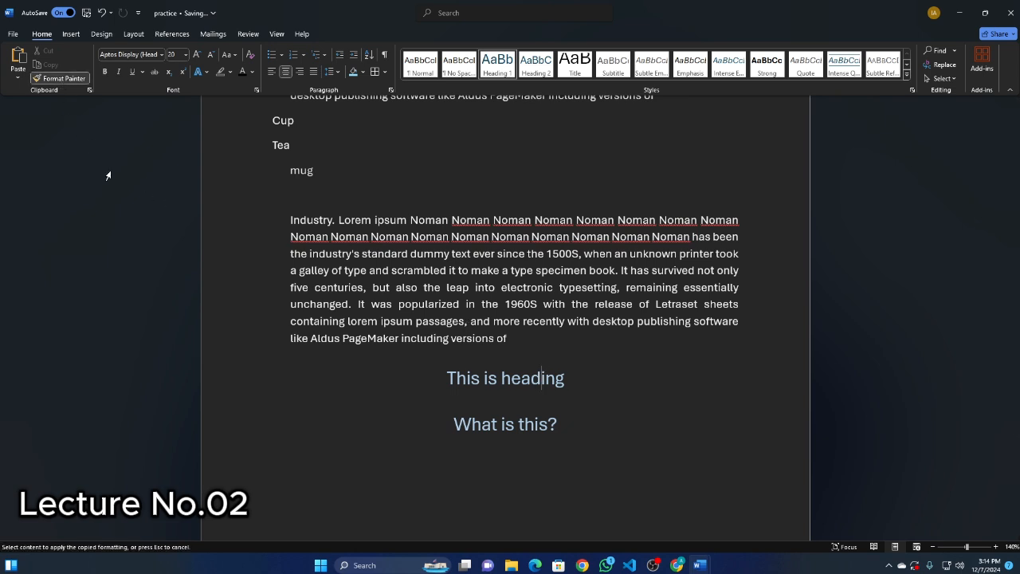
pyautogui.click(470, 378)
pyautogui.click(51, 78)
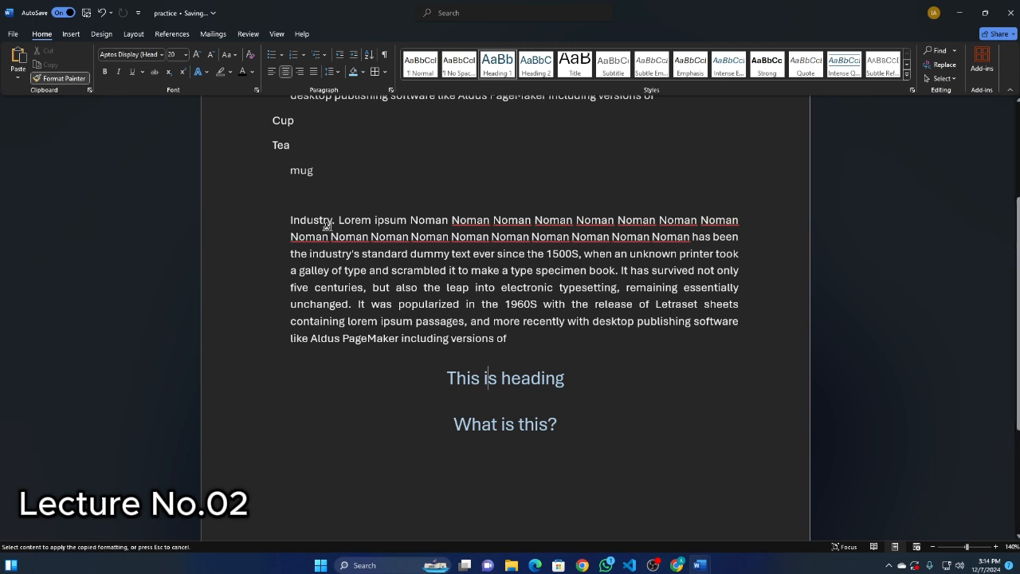
pyautogui.click(303, 170)
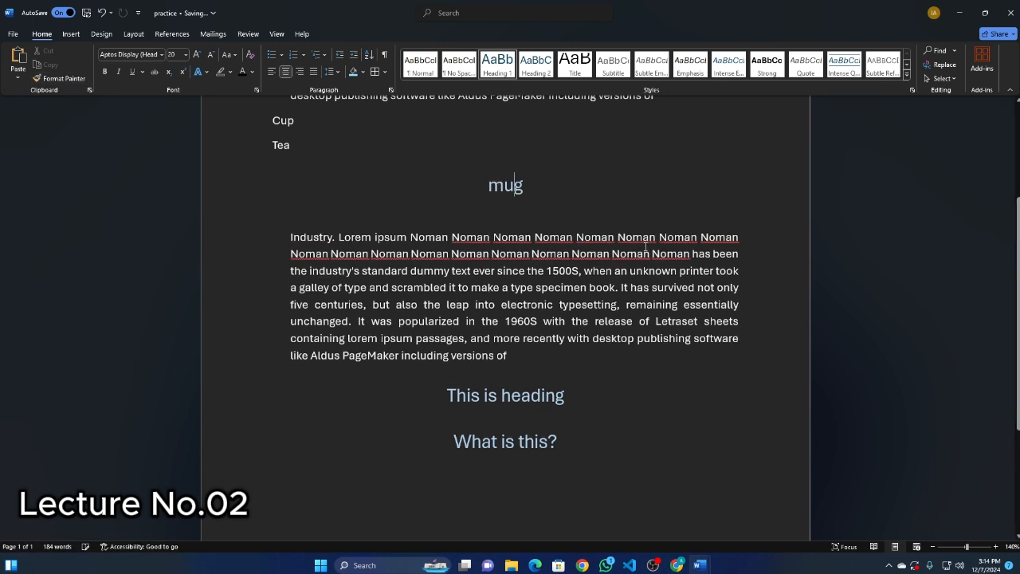
pyautogui.click(512, 192)
# Review the available Insert, Design, Layout and References commands, and return to the Home commands.
pyautogui.click(70, 34)
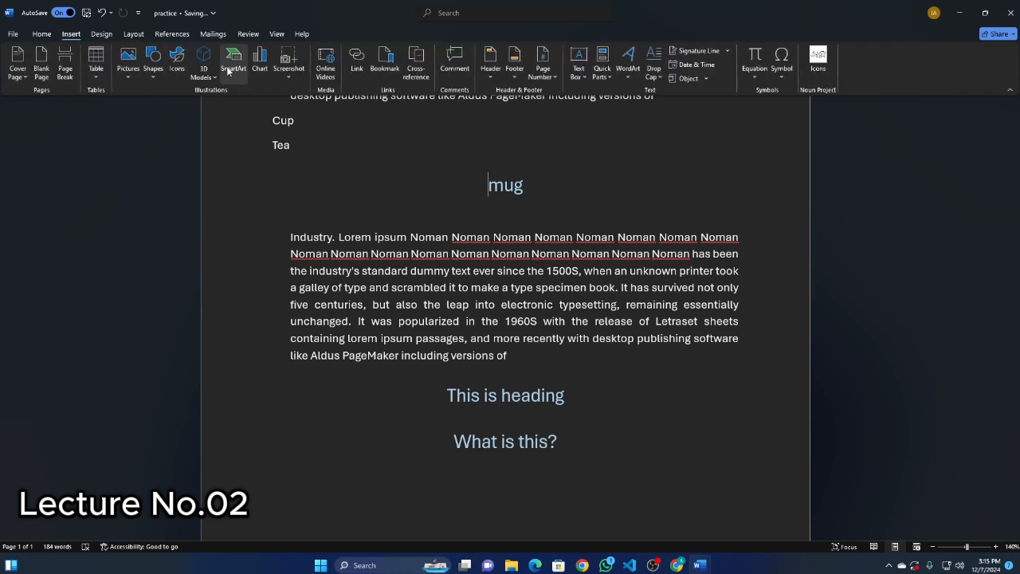
pyautogui.click(102, 35)
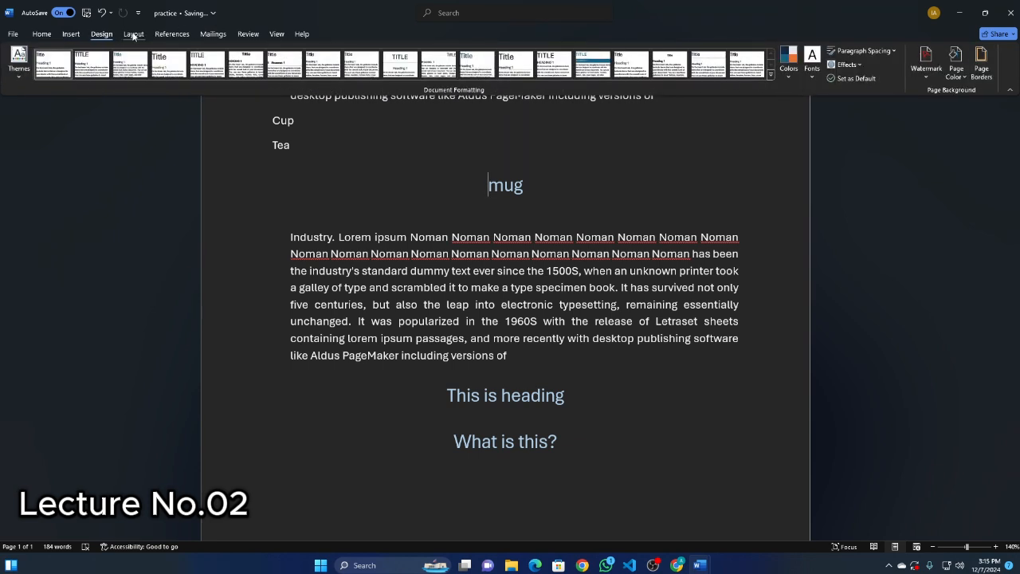
pyautogui.click(134, 35)
pyautogui.click(172, 35)
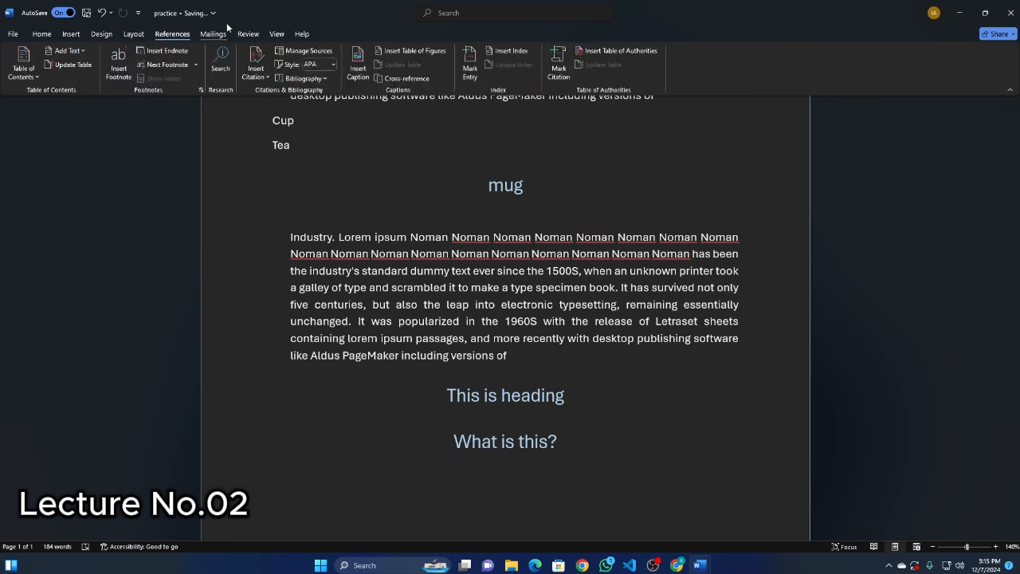
pyautogui.click(137, 35)
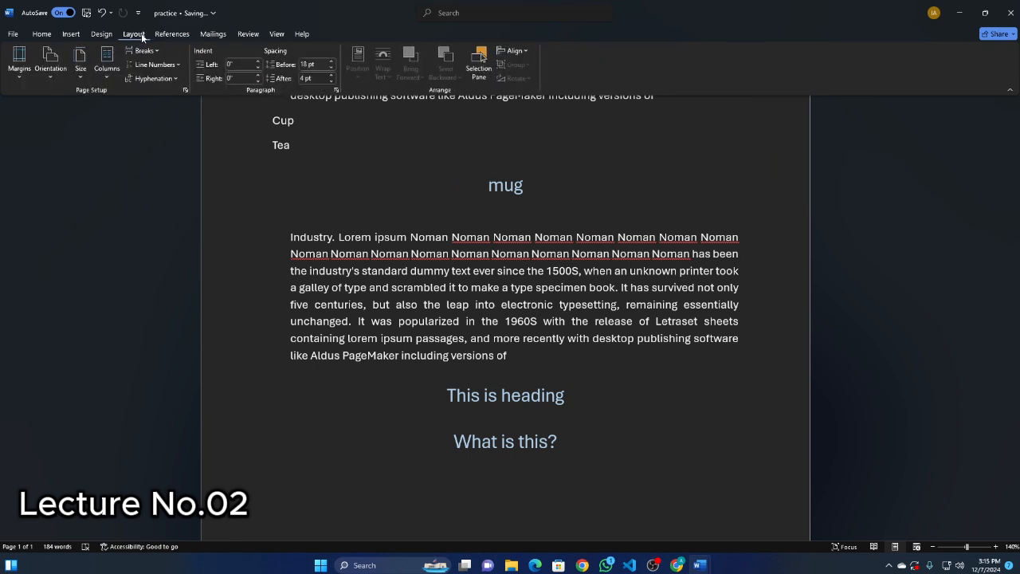
pyautogui.click(170, 34)
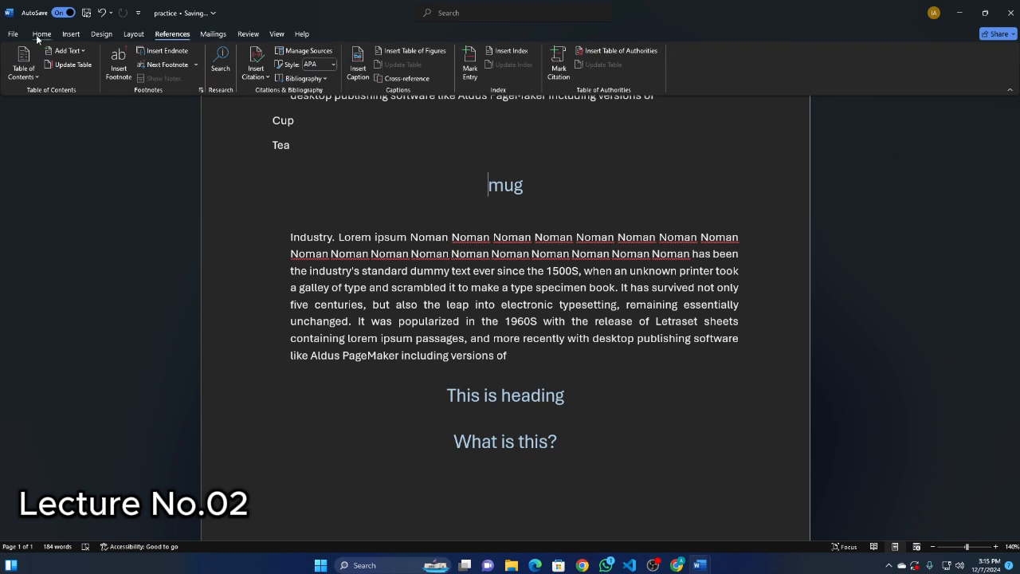
pyautogui.click(36, 34)
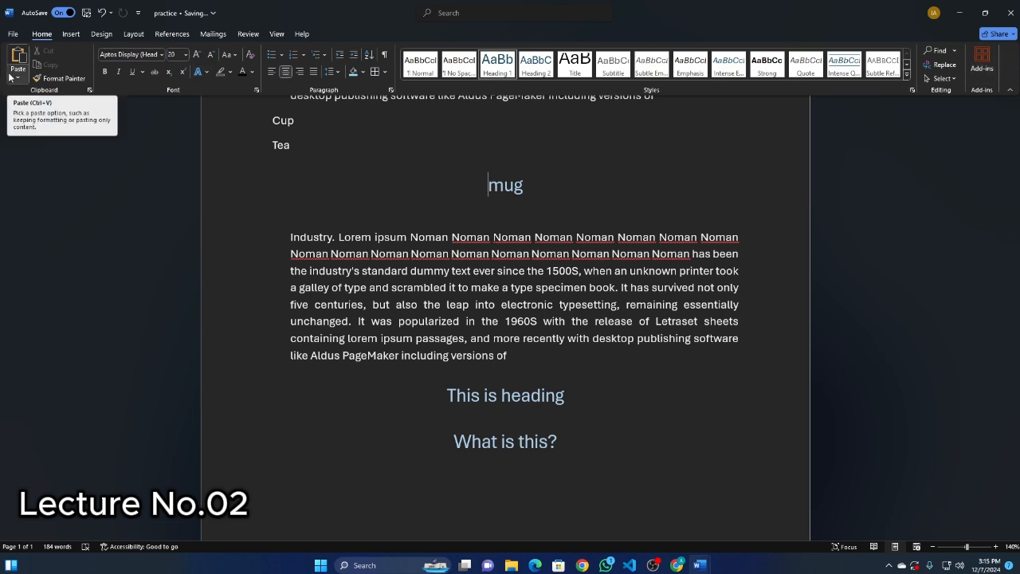
pyautogui.click(64, 35)
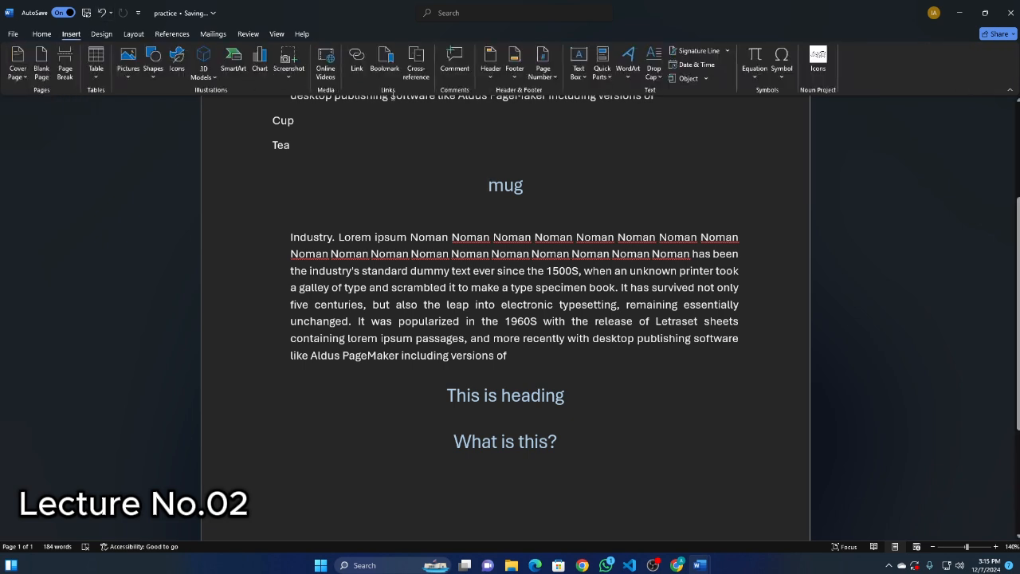
pyautogui.click(36, 35)
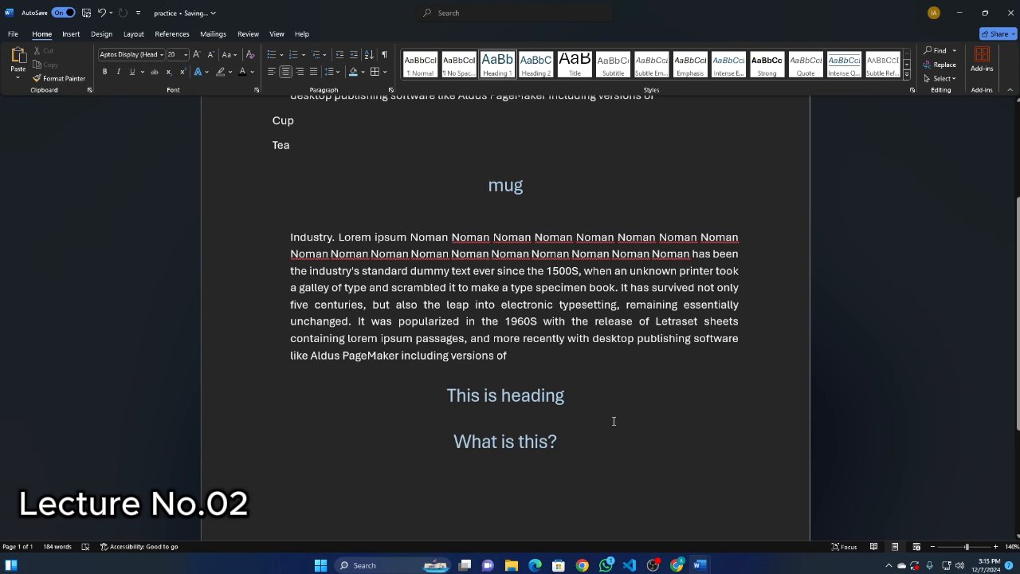
pyautogui.click(653, 565)
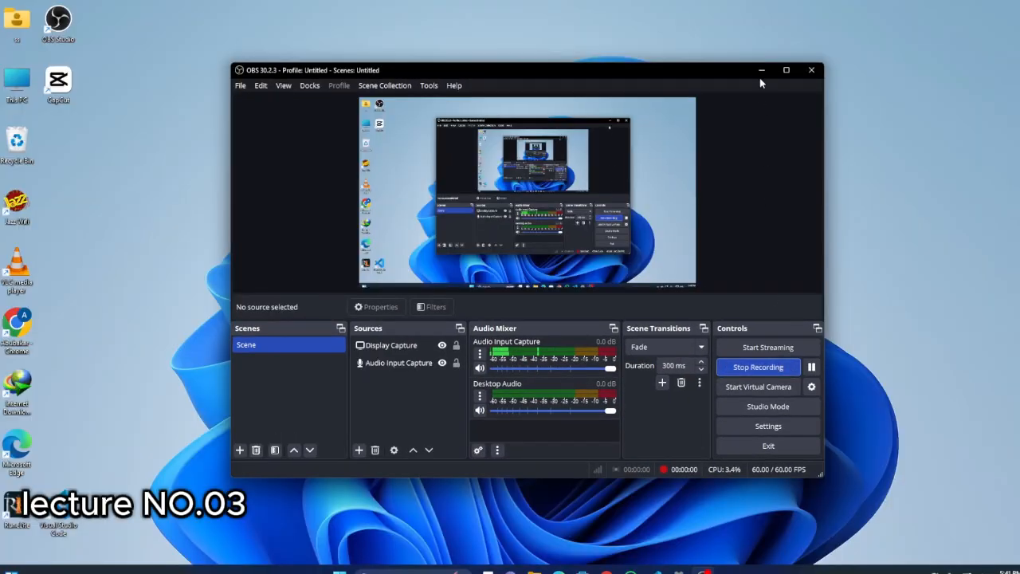
# Minimize the recording software, switch to Word and create a blank document.
pyautogui.click(762, 74)
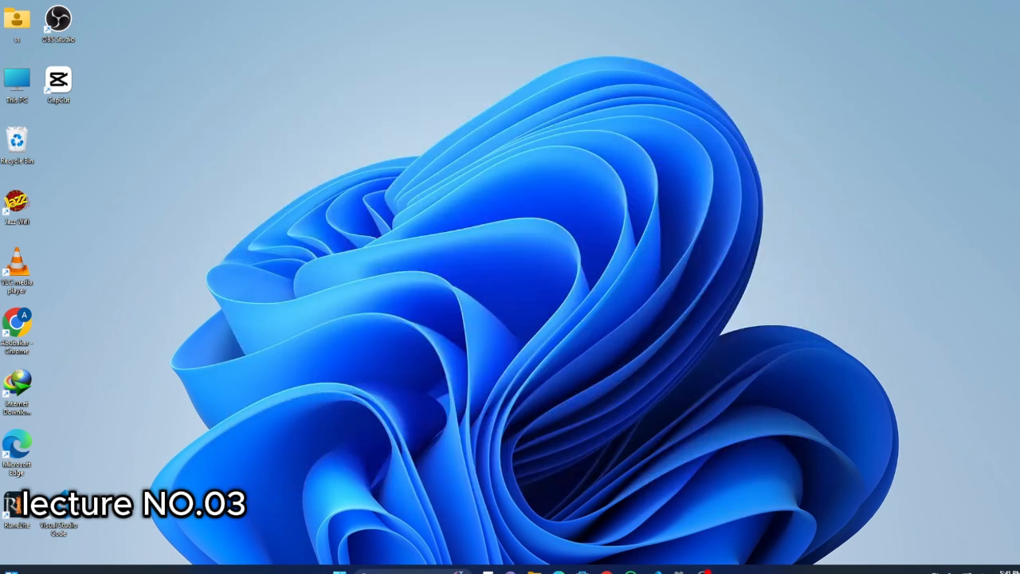
pyautogui.click(408, 571)
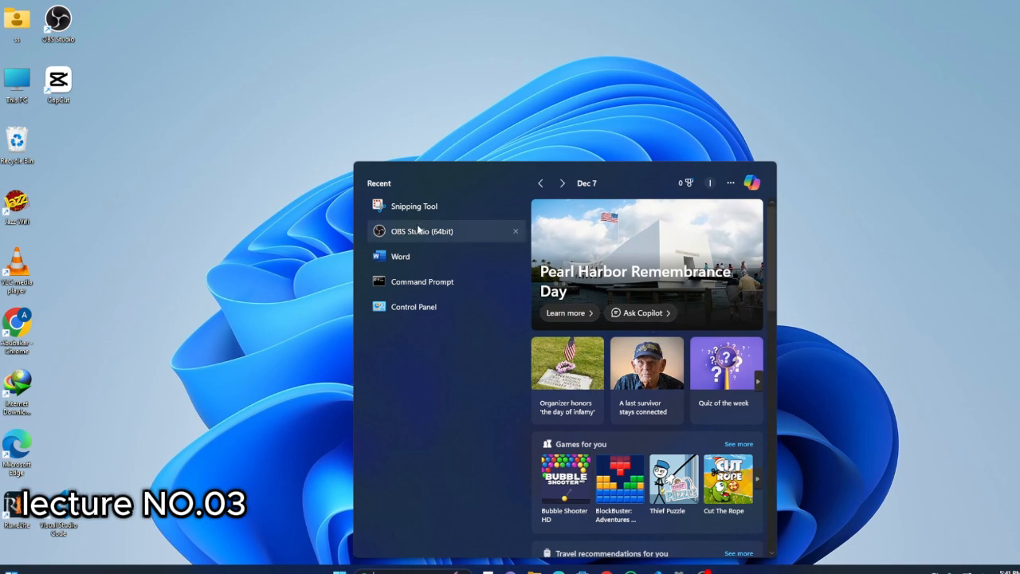
pyautogui.click(400, 256)
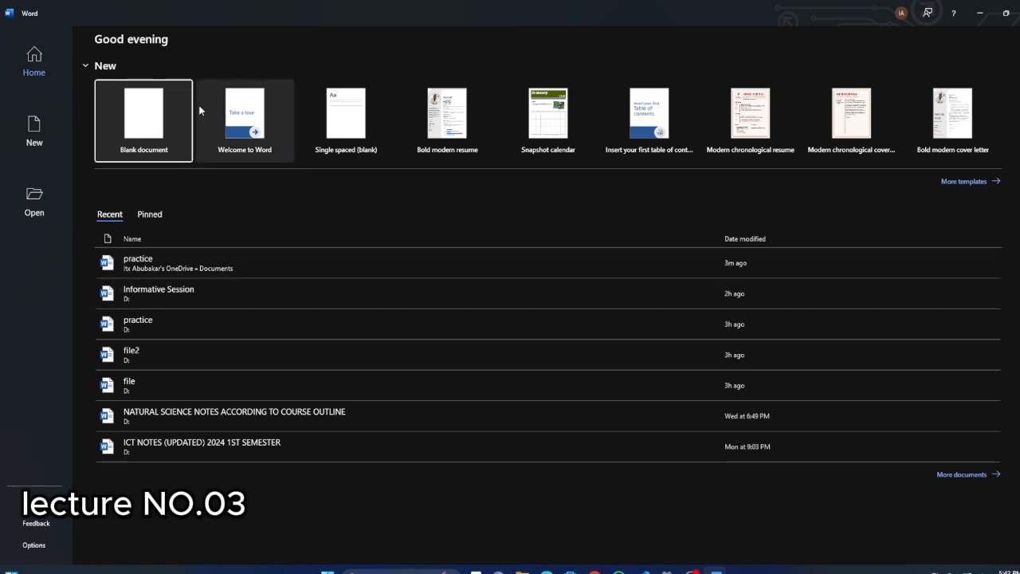
pyautogui.click(136, 116)
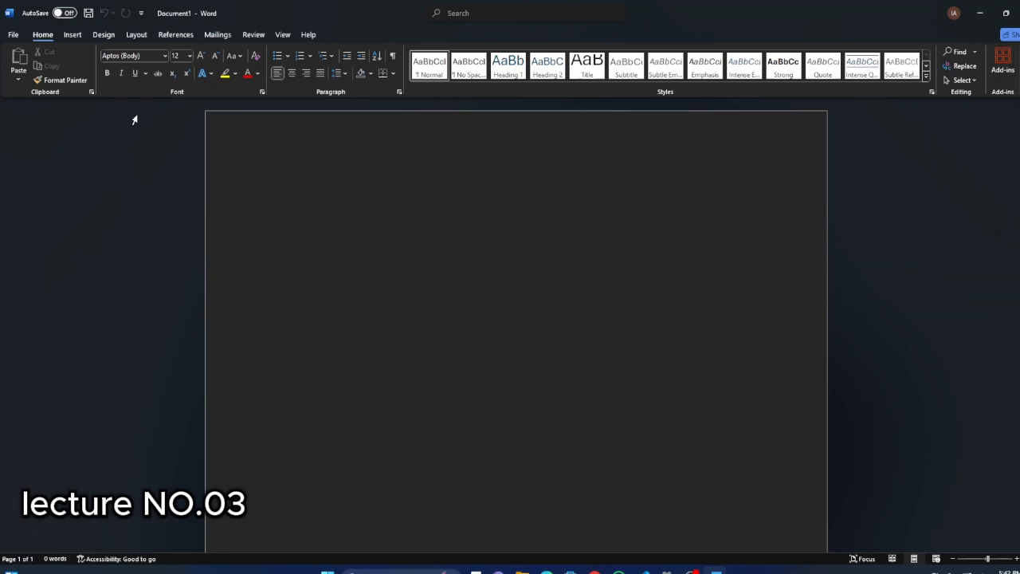
pyautogui.click(72, 34)
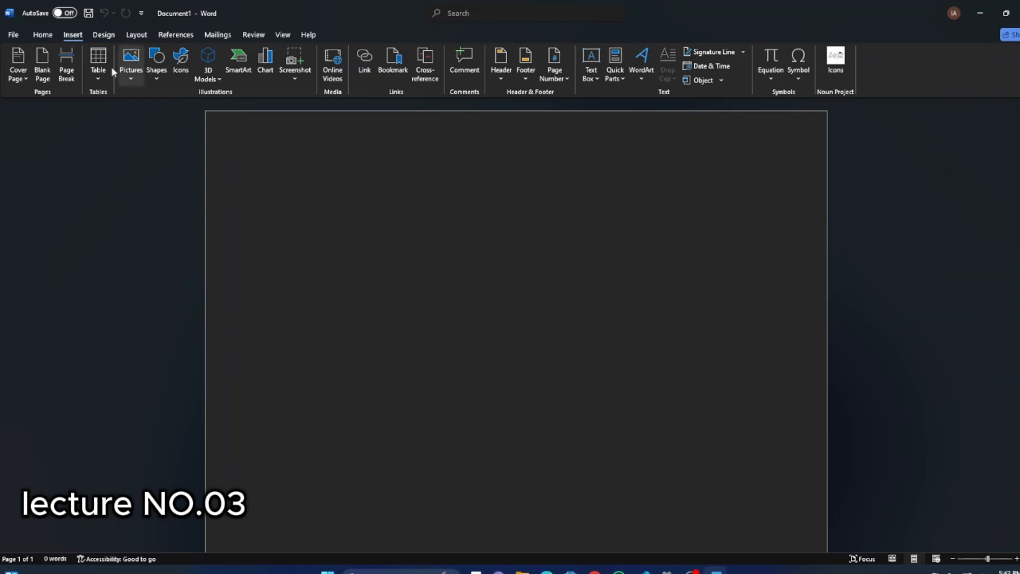
pyautogui.click(43, 35)
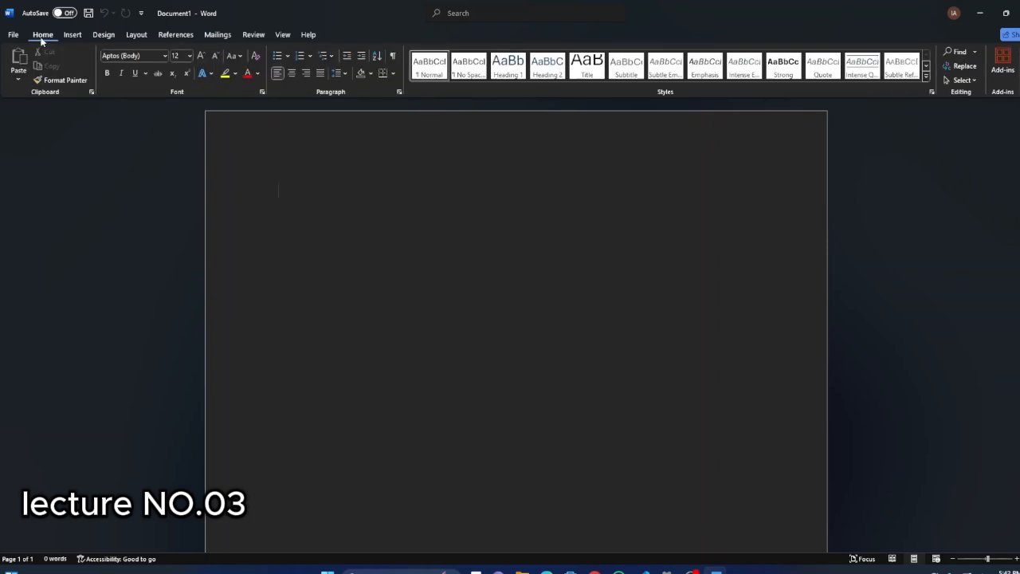
pyautogui.click(71, 35)
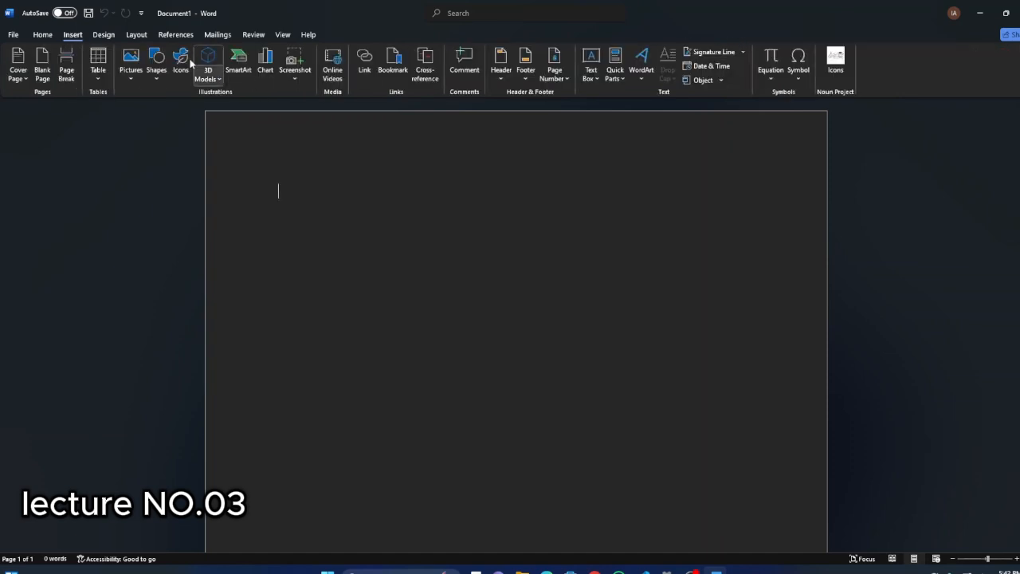
pyautogui.click(41, 35)
pyautogui.moveTo(267, 192); pyautogui.dragTo(382, 243)
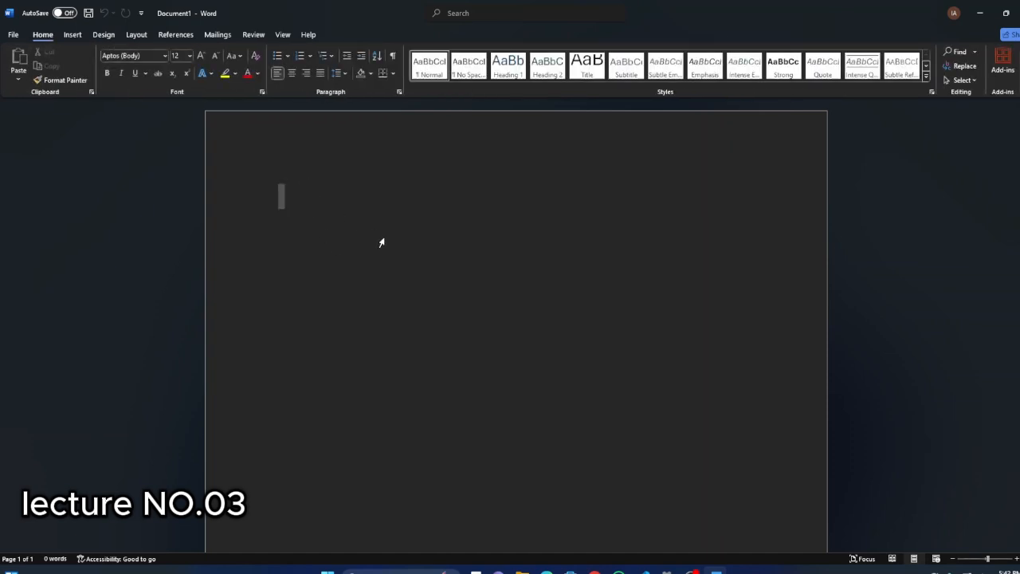
pyautogui.click(361, 222)
pyautogui.click(72, 35)
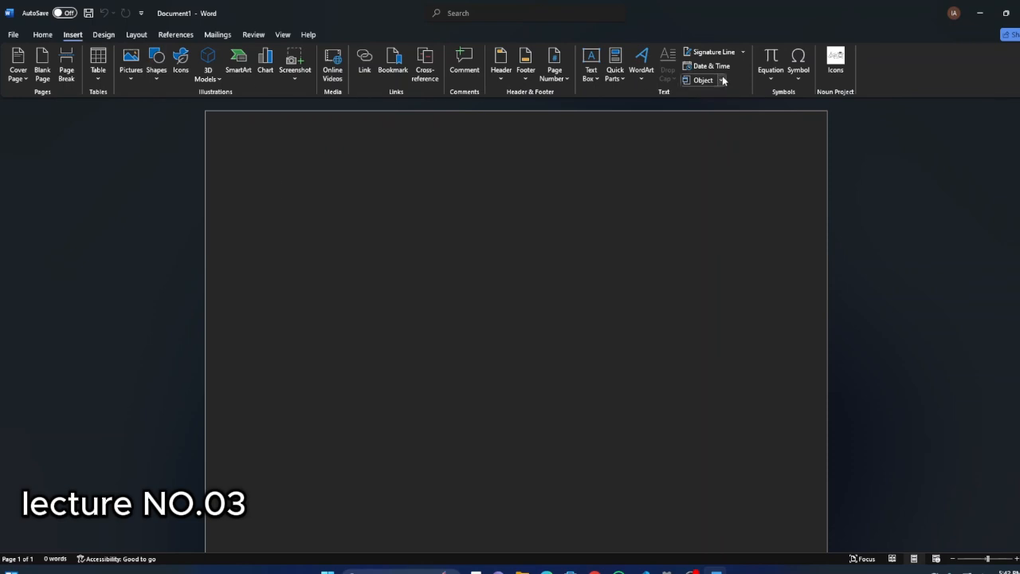
pyautogui.click(42, 35)
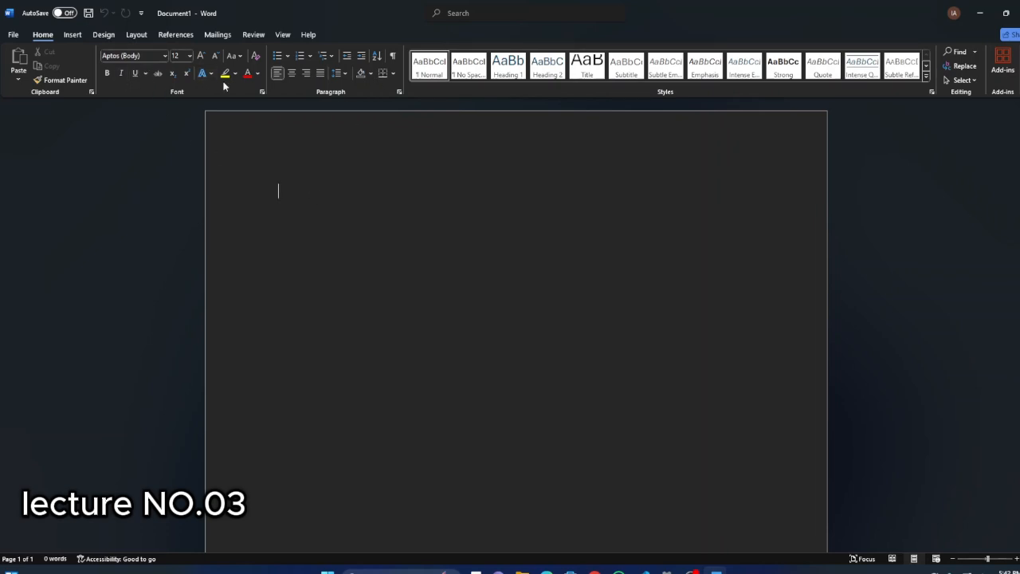
# Open the gallery of built-in cover pages for the blank document.
pyautogui.click(73, 35)
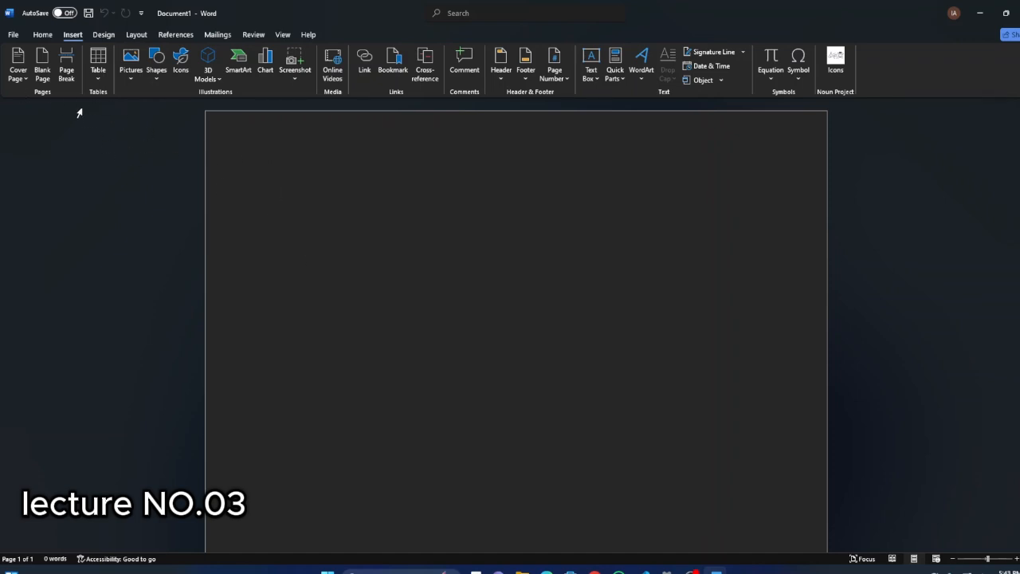
pyautogui.click(24, 80)
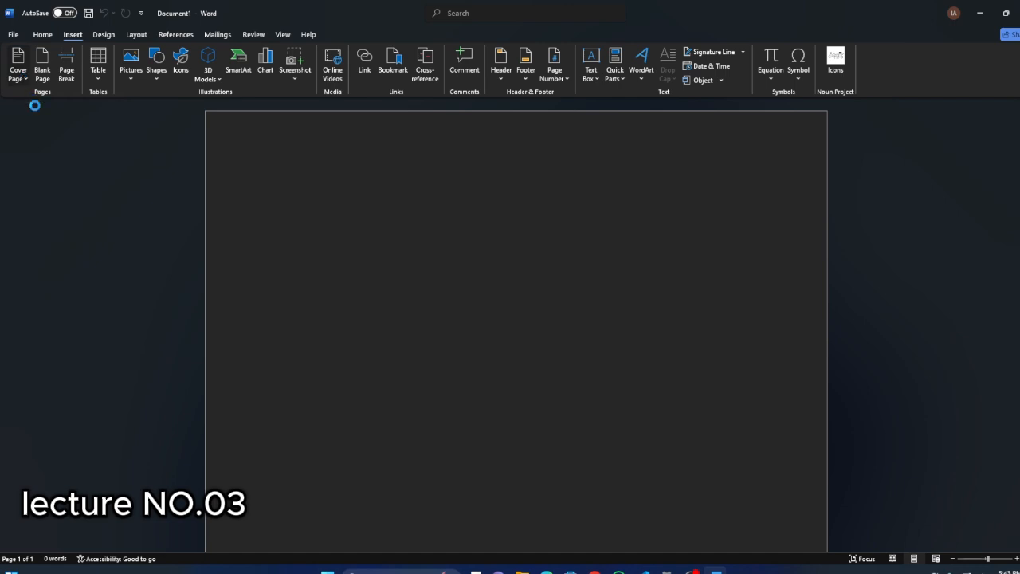
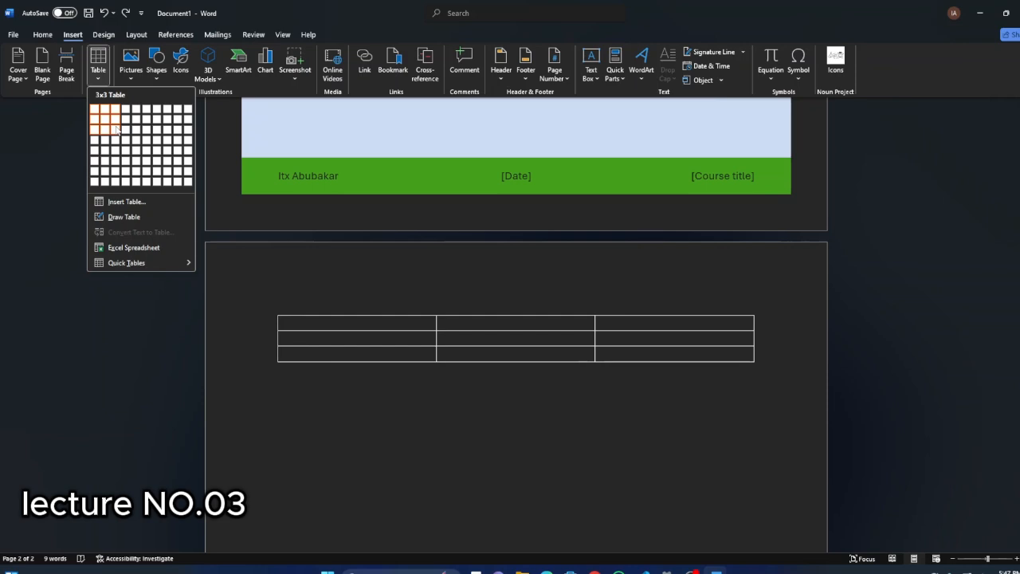
pyautogui.click(125, 205)
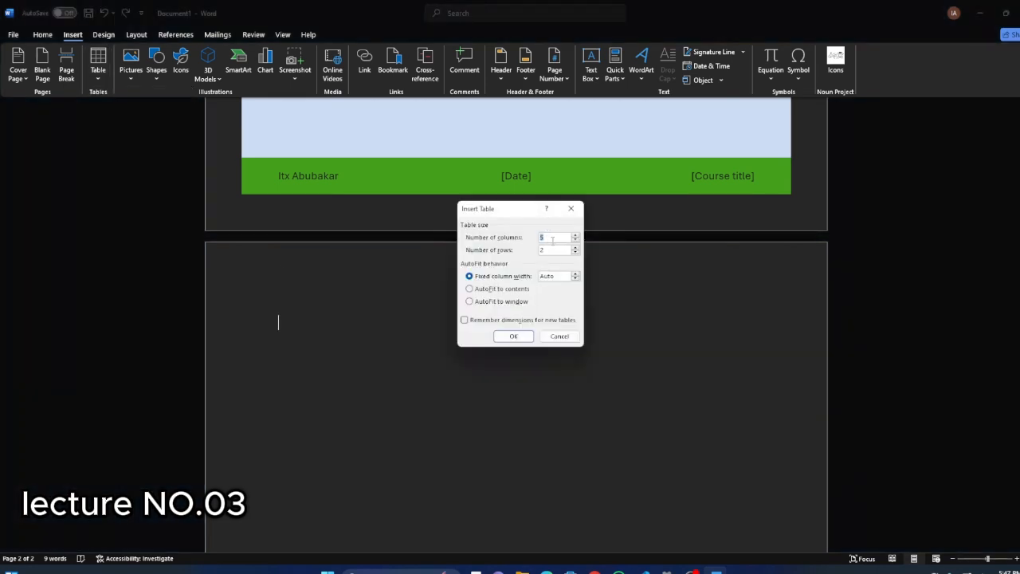
pyautogui.press('Tab')
pyautogui.click(570, 208)
# Draw a one-row table across the blank second page and divide it into four columns with three vertical lines.
pyautogui.click(98, 68)
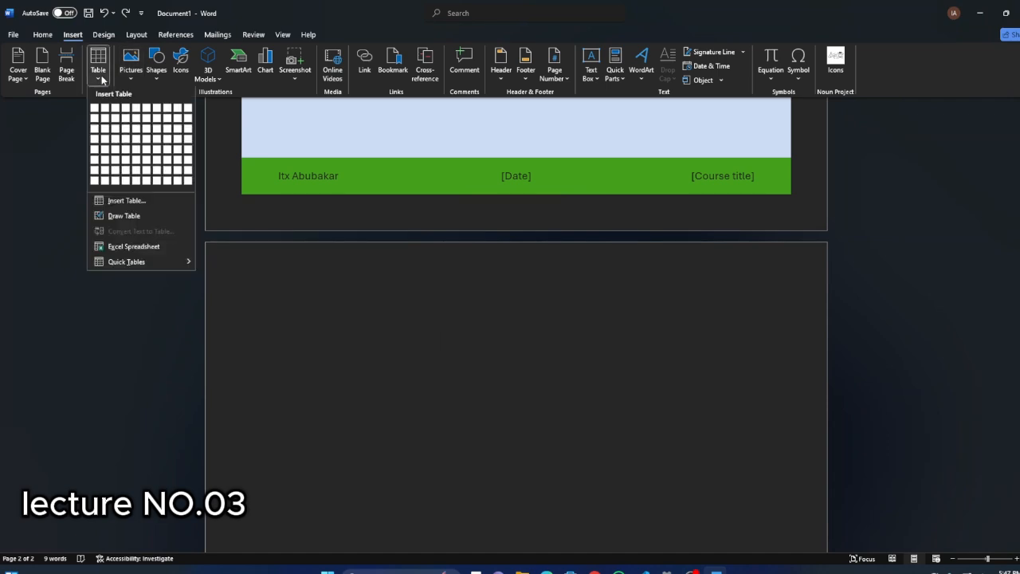
pyautogui.click(124, 217)
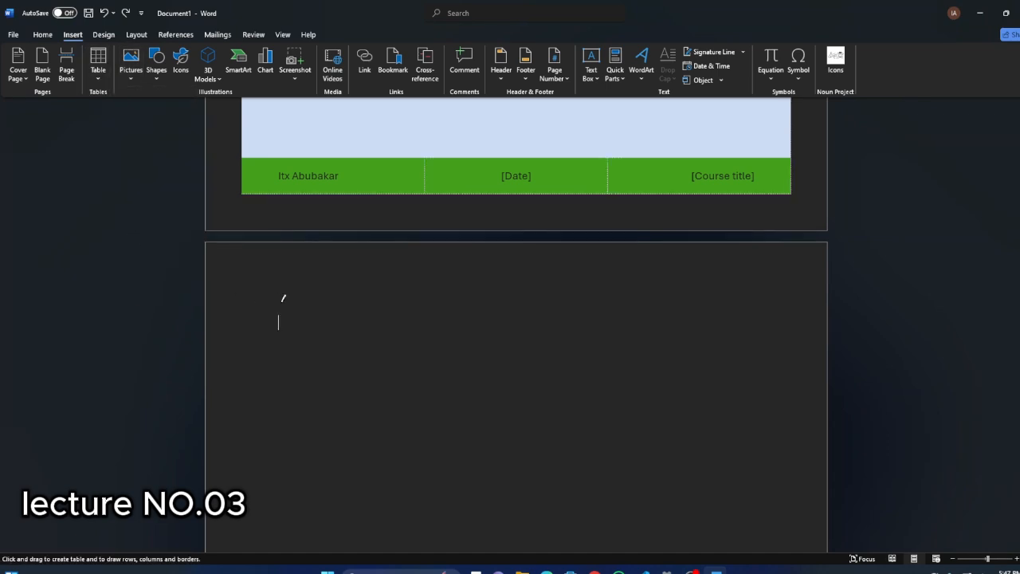
pyautogui.moveTo(279, 303); pyautogui.dragTo(749, 327)
pyautogui.moveTo(522, 315); pyautogui.dragTo(520, 343)
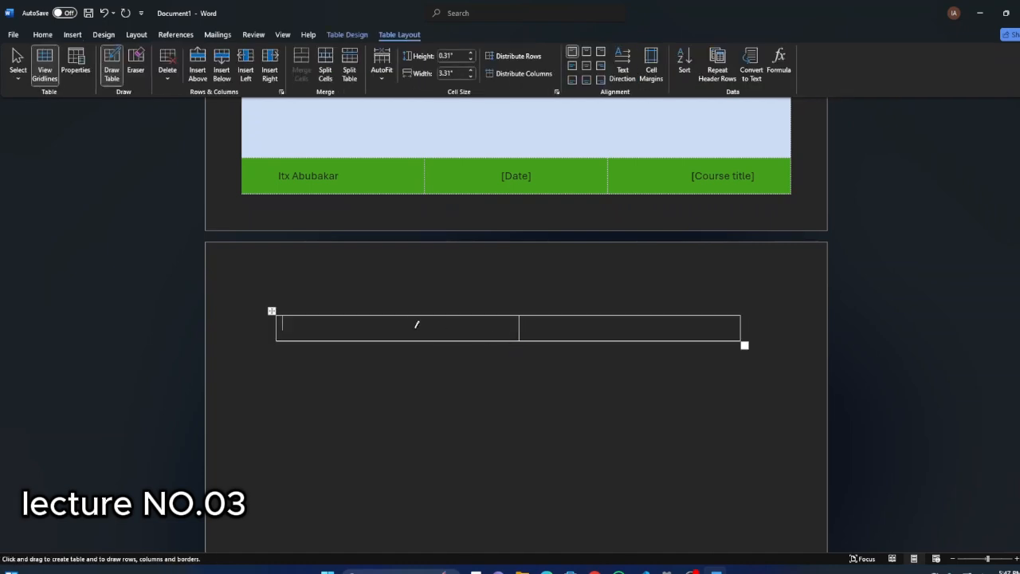
pyautogui.moveTo(384, 318); pyautogui.dragTo(383, 345)
pyautogui.moveTo(663, 315); pyautogui.dragTo(663, 349)
# Insert the Tabular List quick table into the third cell of the drawn table.
pyautogui.click(104, 36)
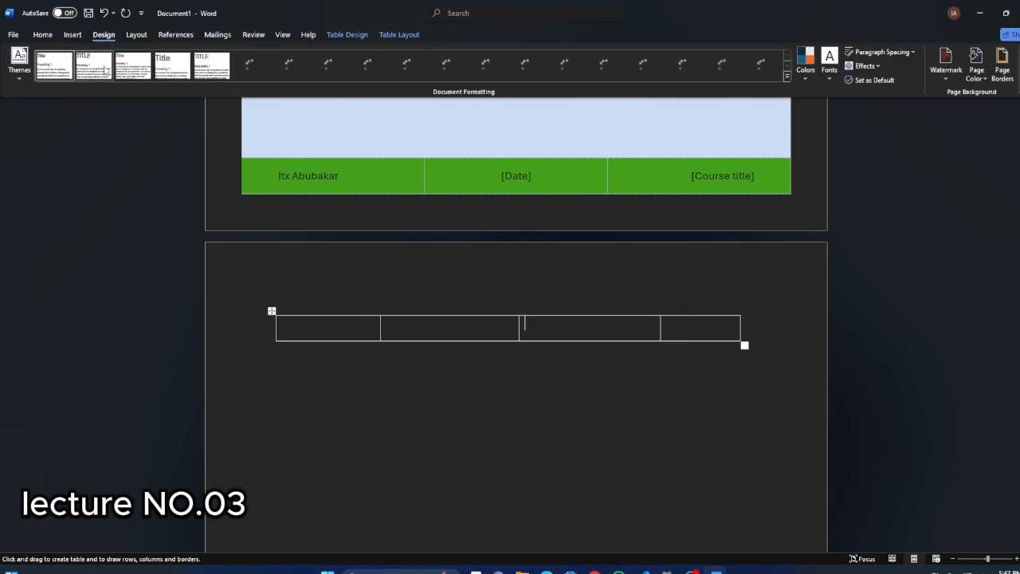
pyautogui.click(72, 36)
pyautogui.click(94, 76)
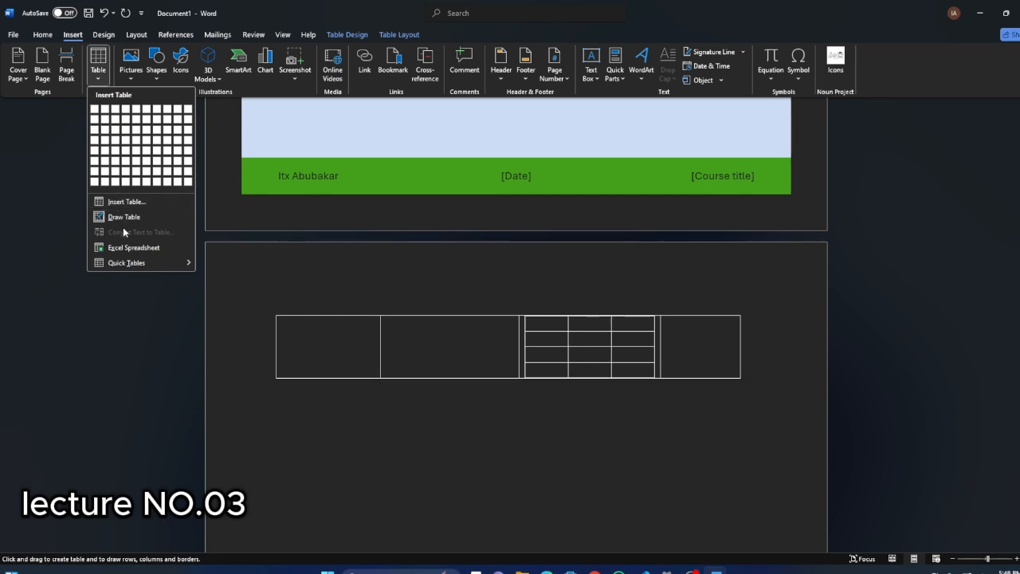
pyautogui.moveTo(133, 262)
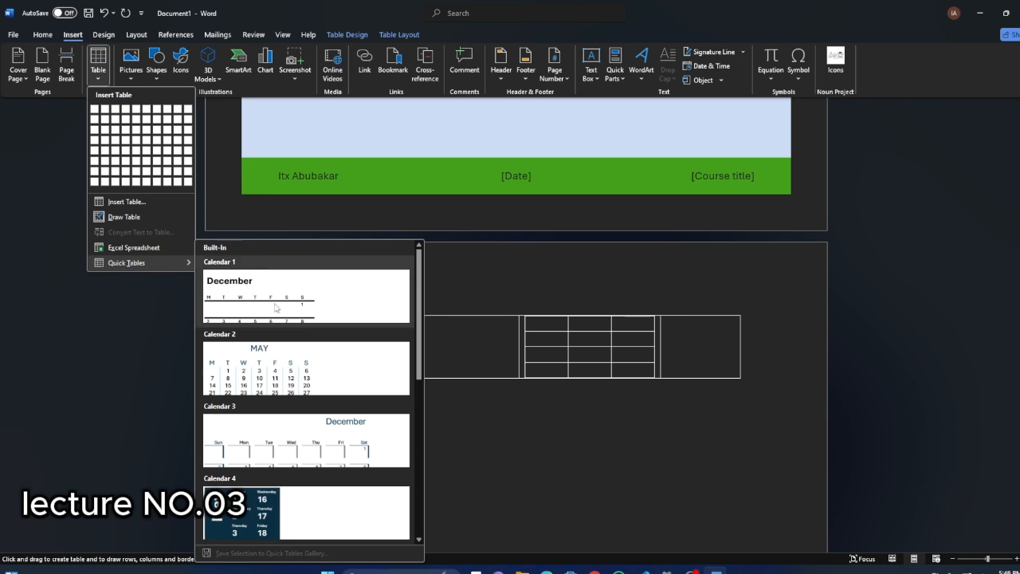
pyautogui.scroll(-3, 239, 377)
pyautogui.scroll(-2, 239, 376)
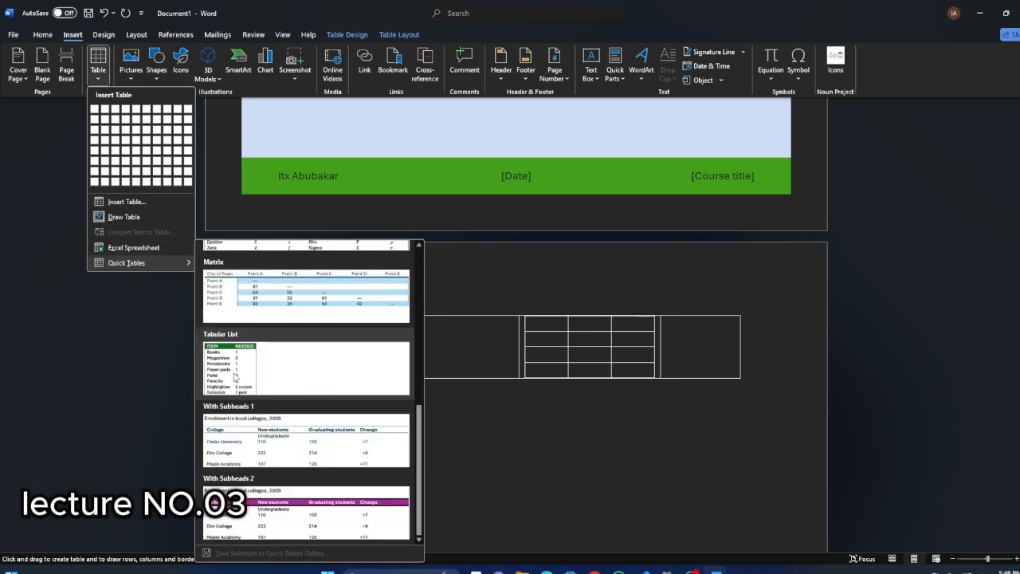
pyautogui.click(236, 378)
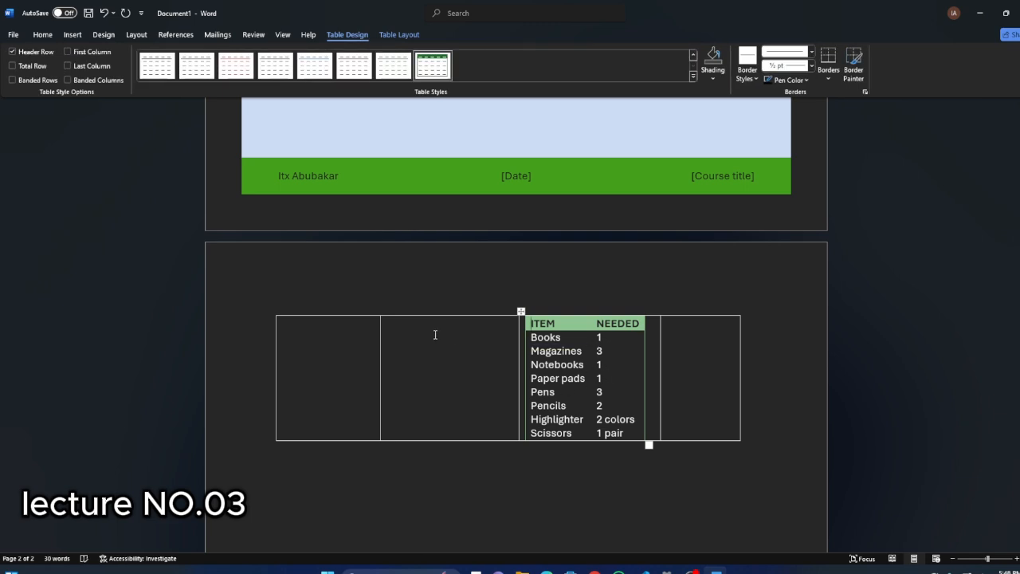
# Insert a table of three columns and three rows below the drawn table.
pyautogui.scroll(1, 434, 328)
pyautogui.scroll(-7, 338, 356)
pyautogui.click(285, 310)
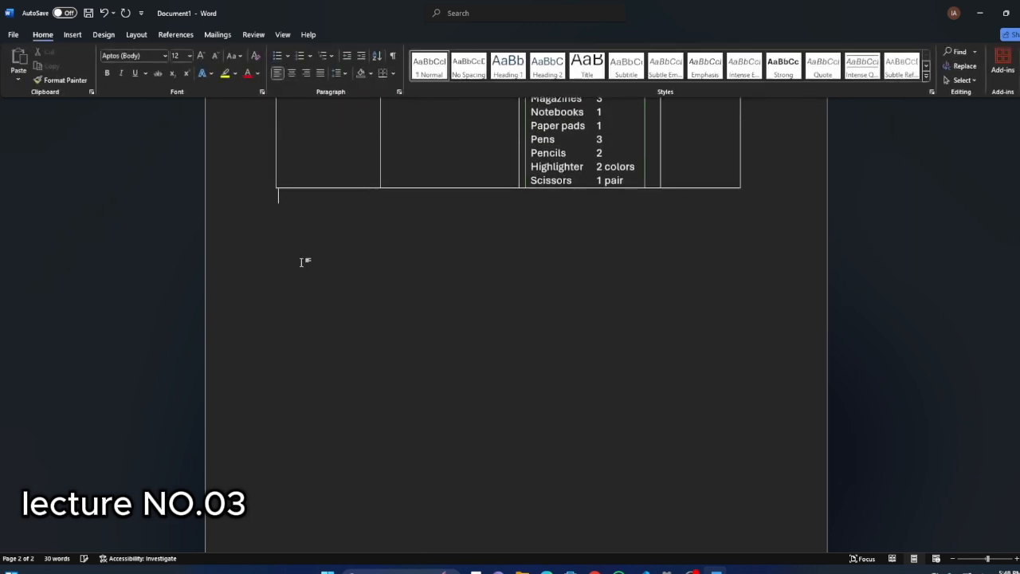
pyautogui.click(72, 35)
pyautogui.scroll(1, 317, 198)
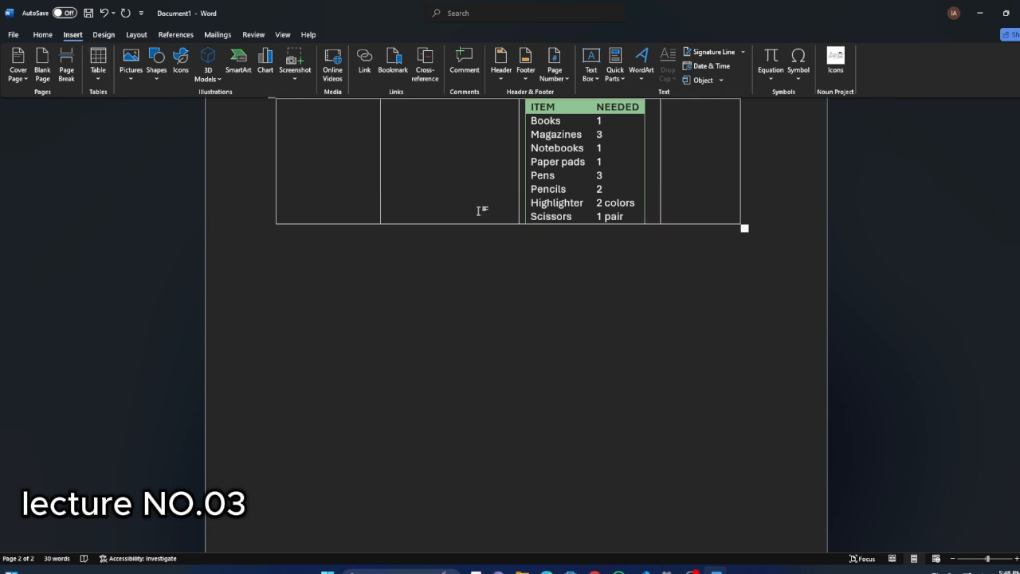
pyautogui.scroll(5, 457, 213)
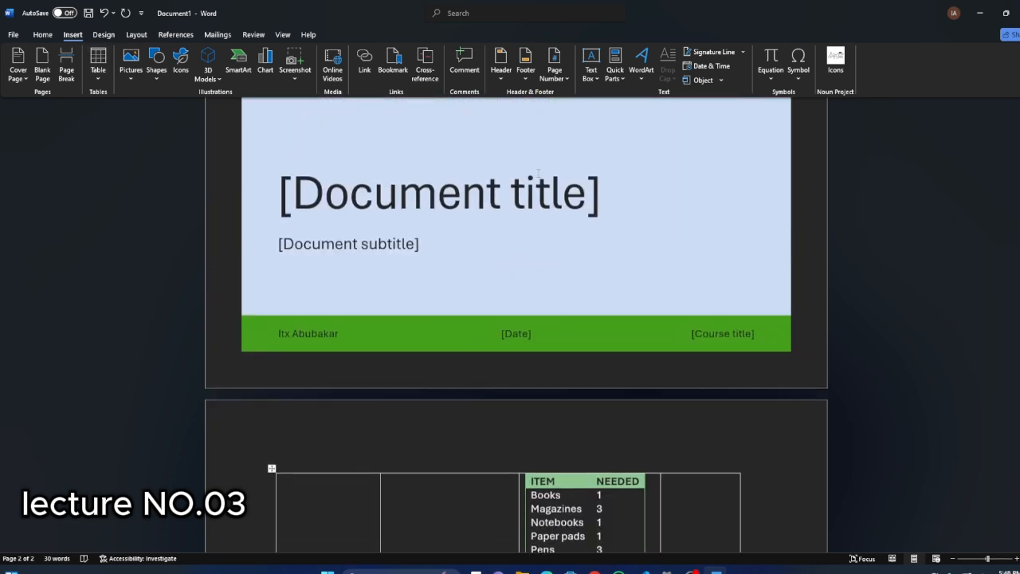
pyautogui.scroll(-3, 202, 224)
pyautogui.click(98, 64)
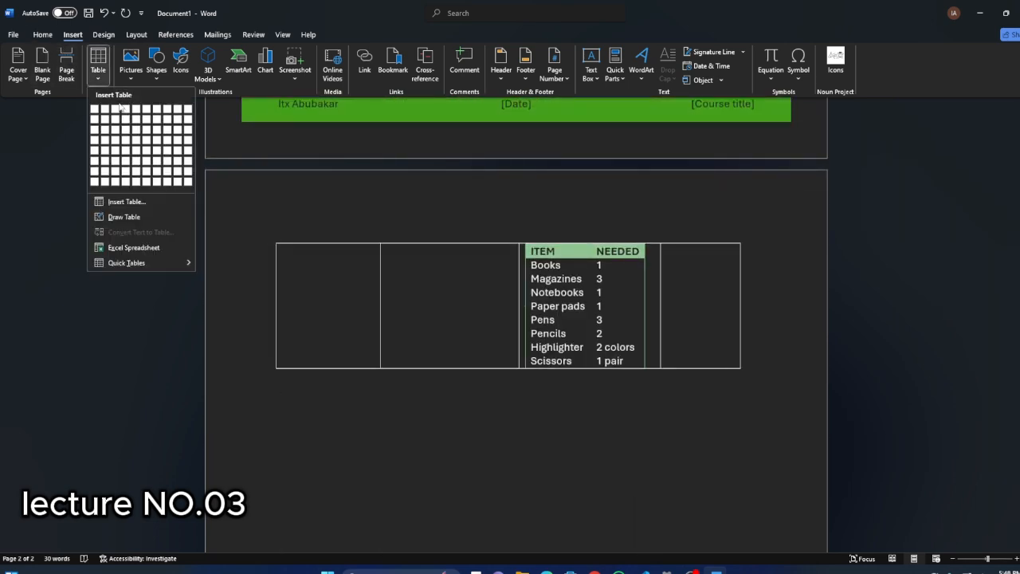
pyautogui.click(116, 129)
pyautogui.scroll(-3, 374, 311)
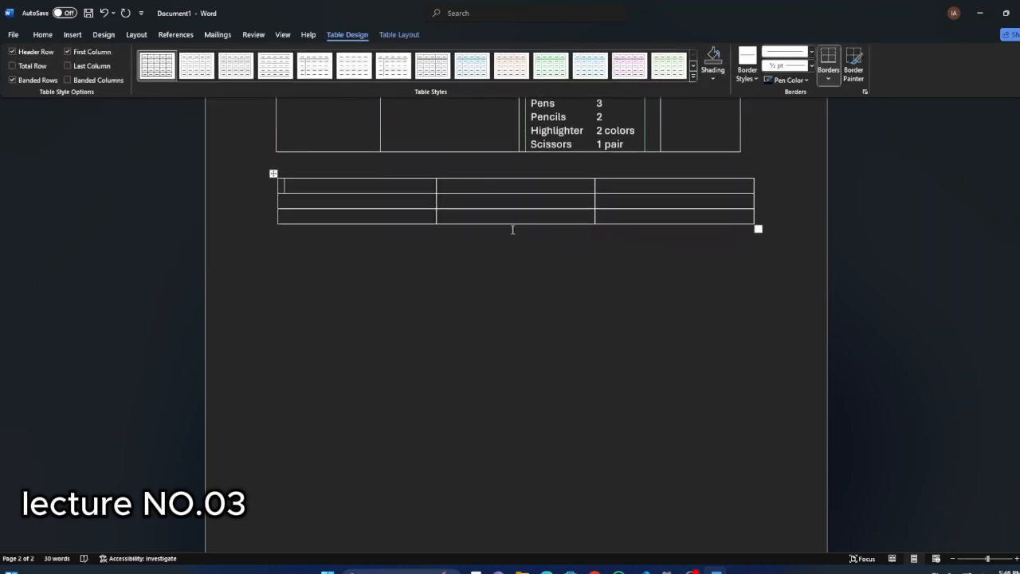
# Apply the black-header banded list table style to the three-by-three table.
pyautogui.click(42, 34)
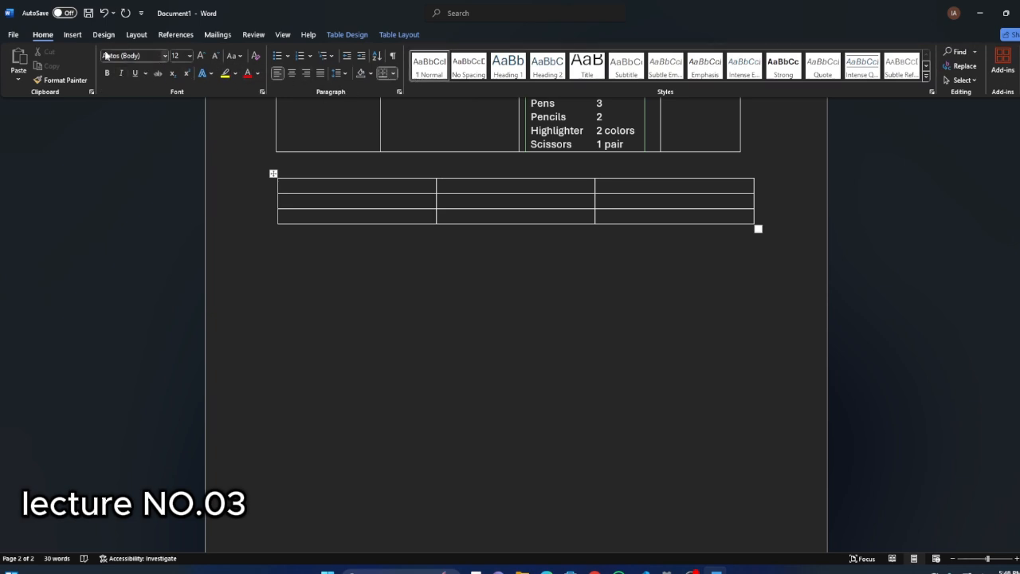
pyautogui.click(72, 35)
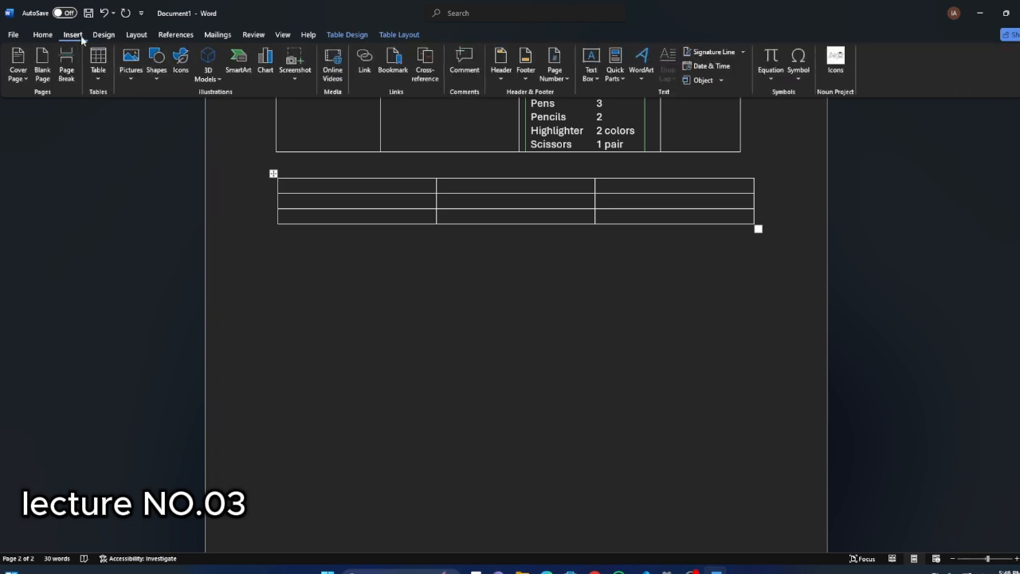
pyautogui.click(399, 34)
pyautogui.click(347, 34)
pyautogui.click(399, 35)
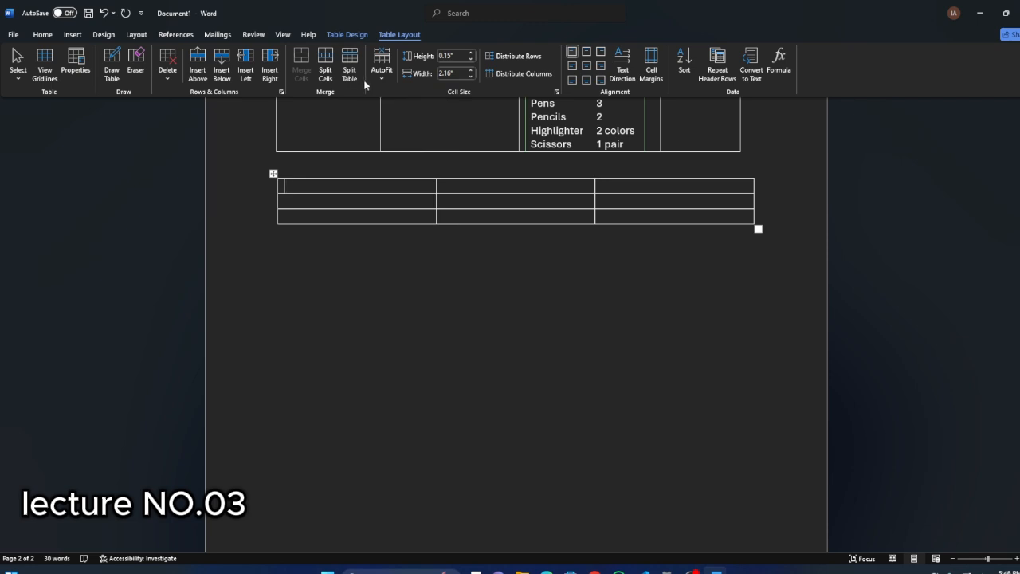
pyautogui.click(347, 34)
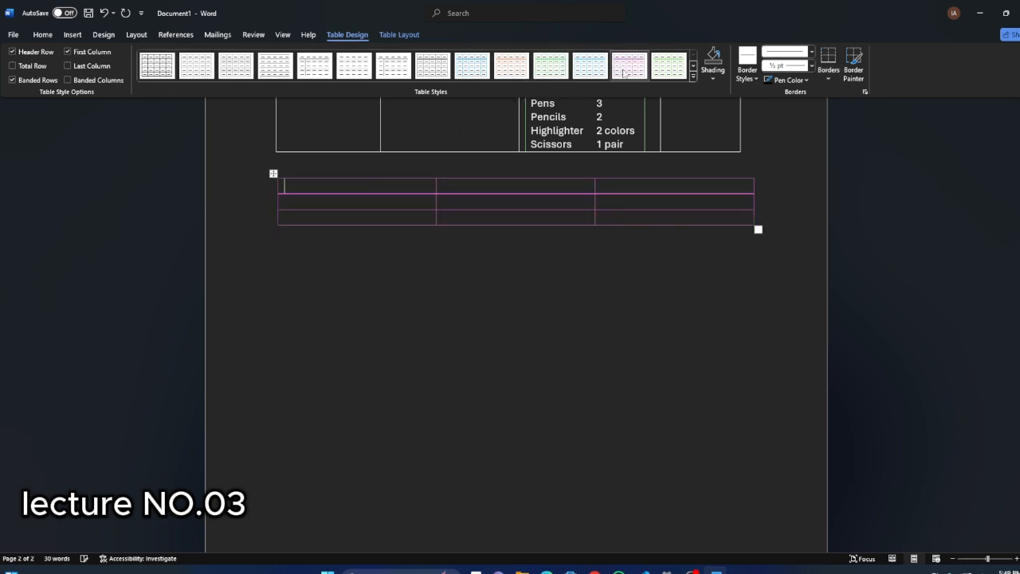
pyautogui.click(695, 75)
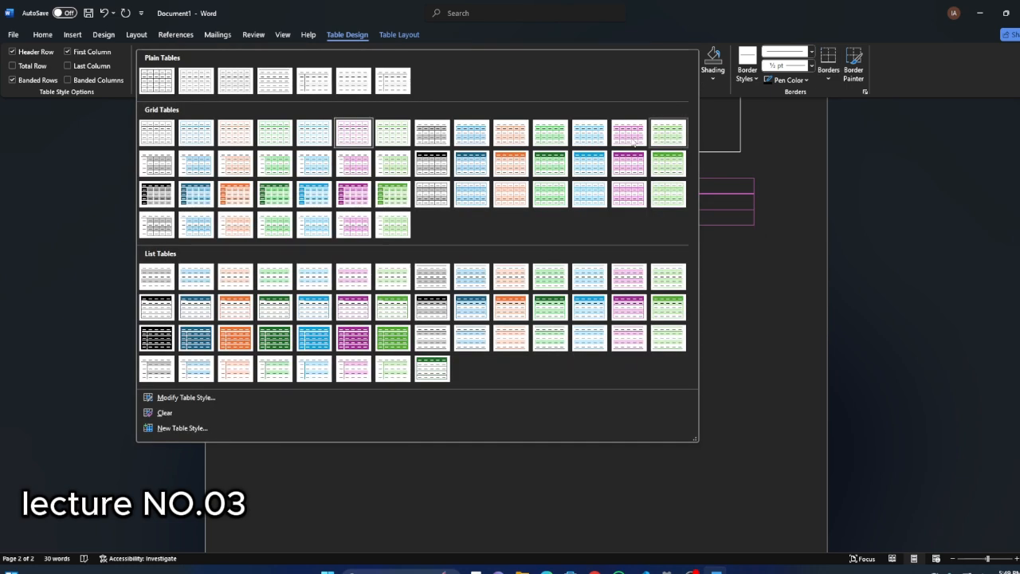
pyautogui.click(428, 307)
# Examine the border styles and shading colours available for a cell in the second row of the three-by-three table.
pyautogui.click(311, 227)
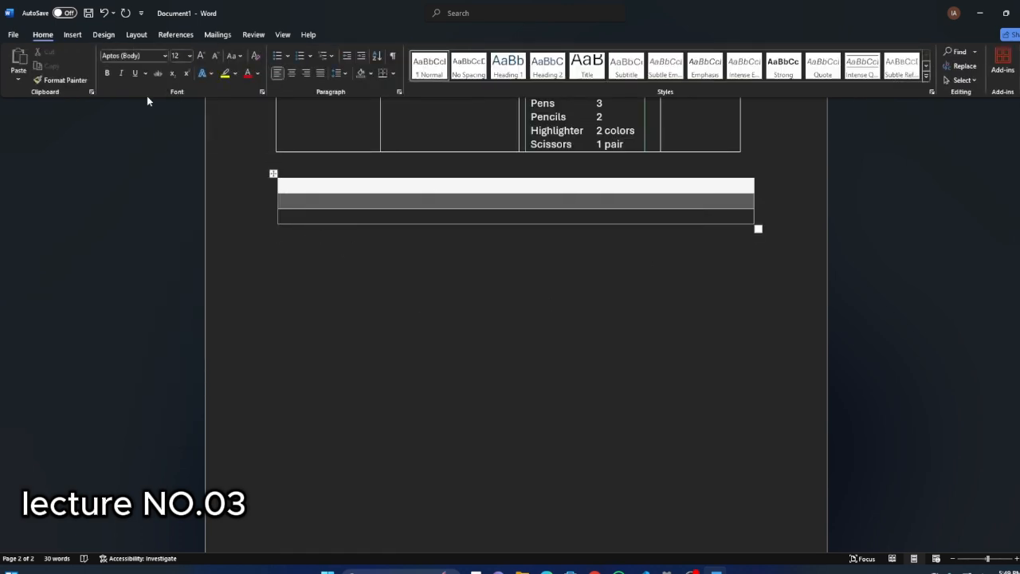
pyautogui.click(105, 37)
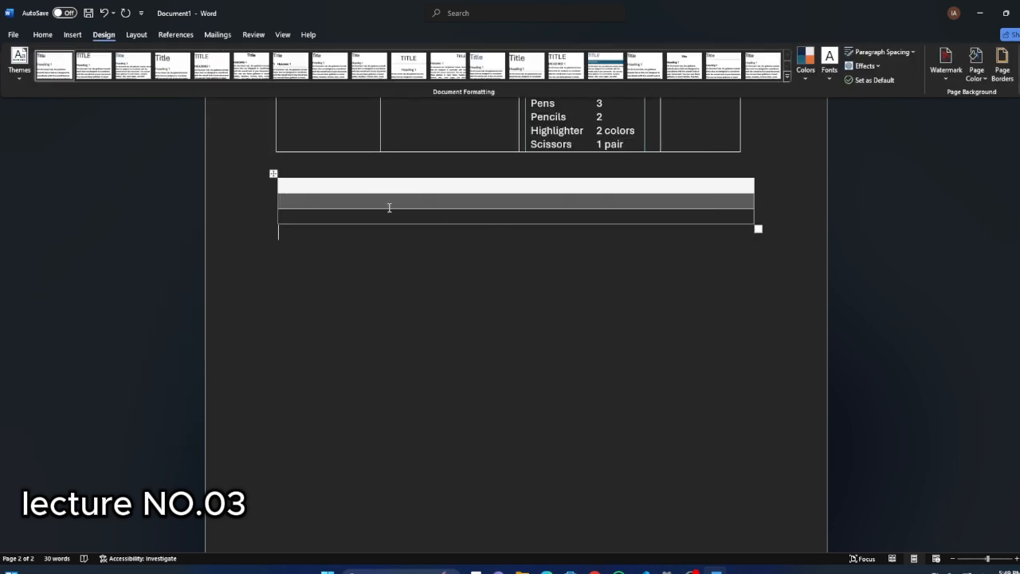
pyautogui.click(337, 197)
pyautogui.click(73, 37)
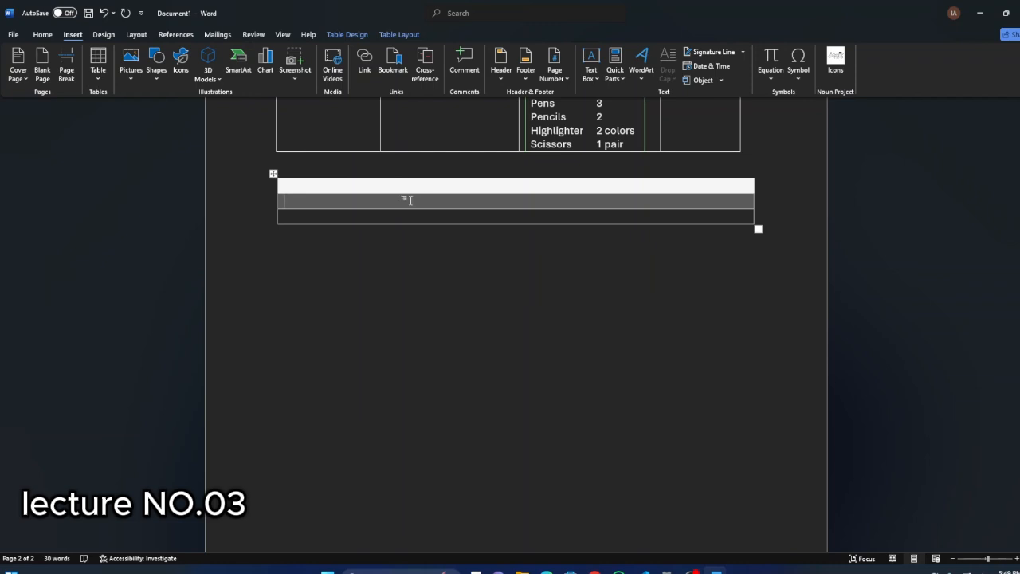
pyautogui.click(351, 35)
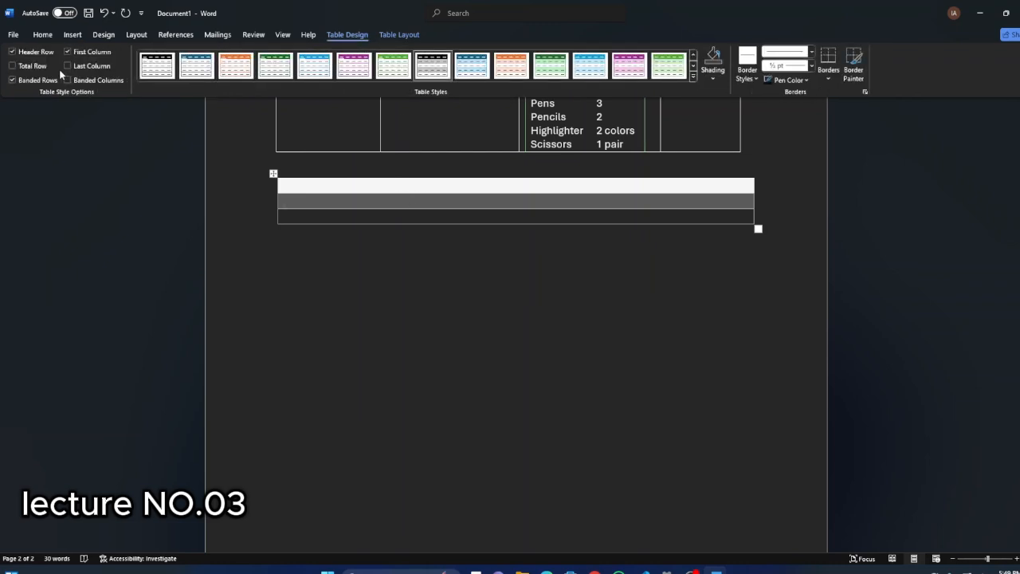
pyautogui.click(751, 78)
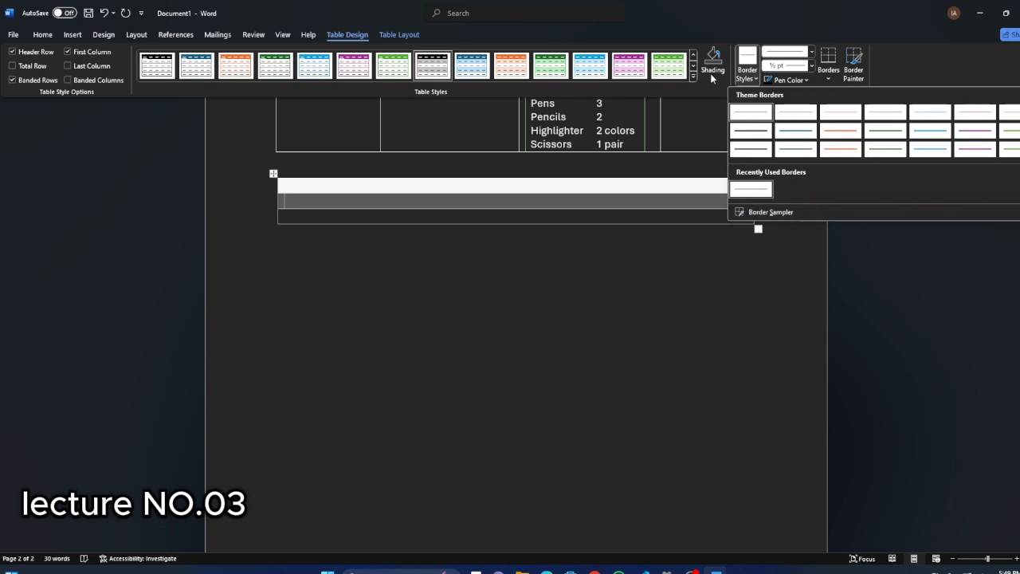
pyautogui.click(713, 78)
pyautogui.click(713, 78)
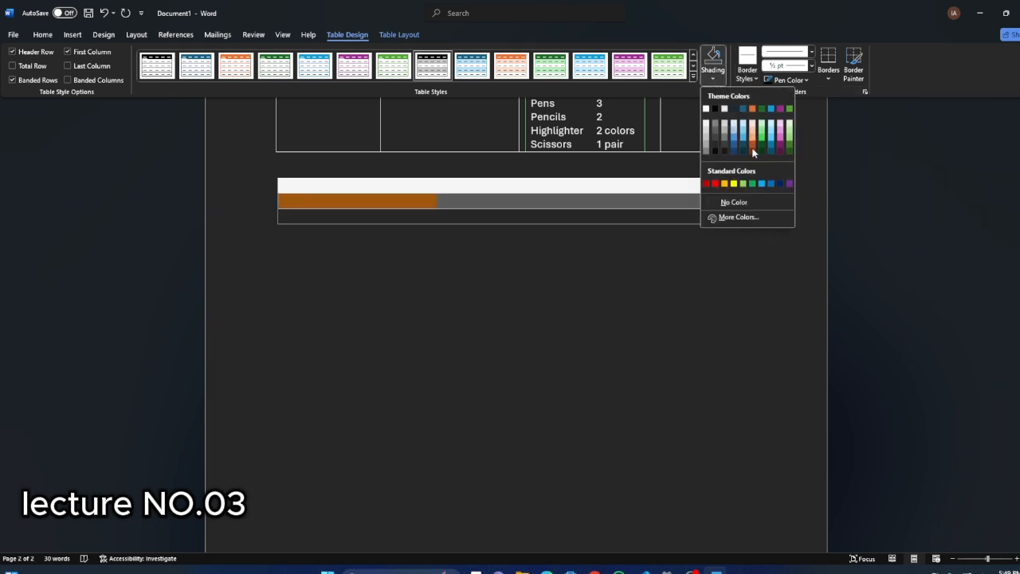
pyautogui.click(417, 249)
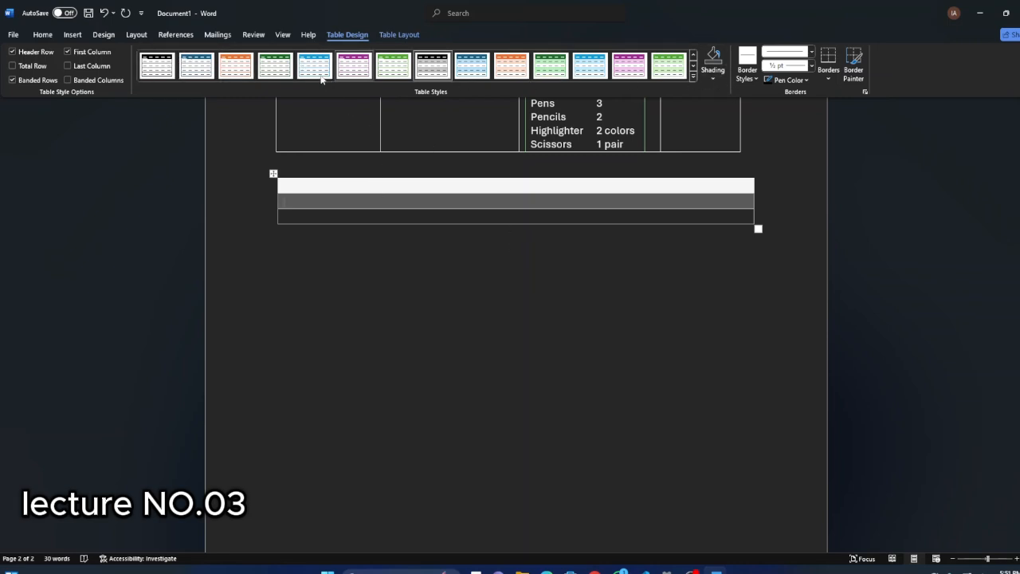
# Apply the black-header banded grid table style to the three-by-three table.
pyautogui.click(693, 76)
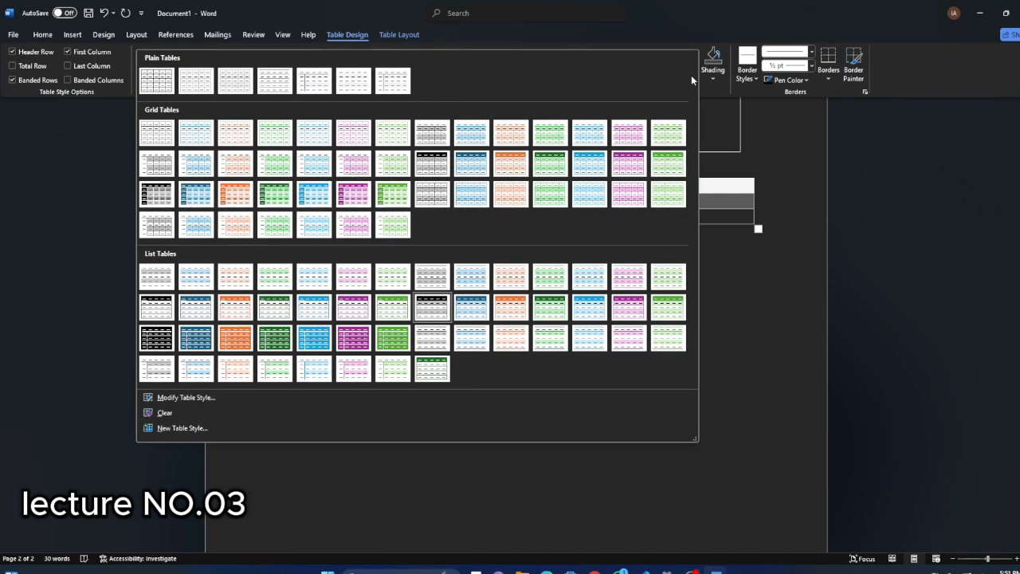
pyautogui.click(420, 159)
pyautogui.click(351, 280)
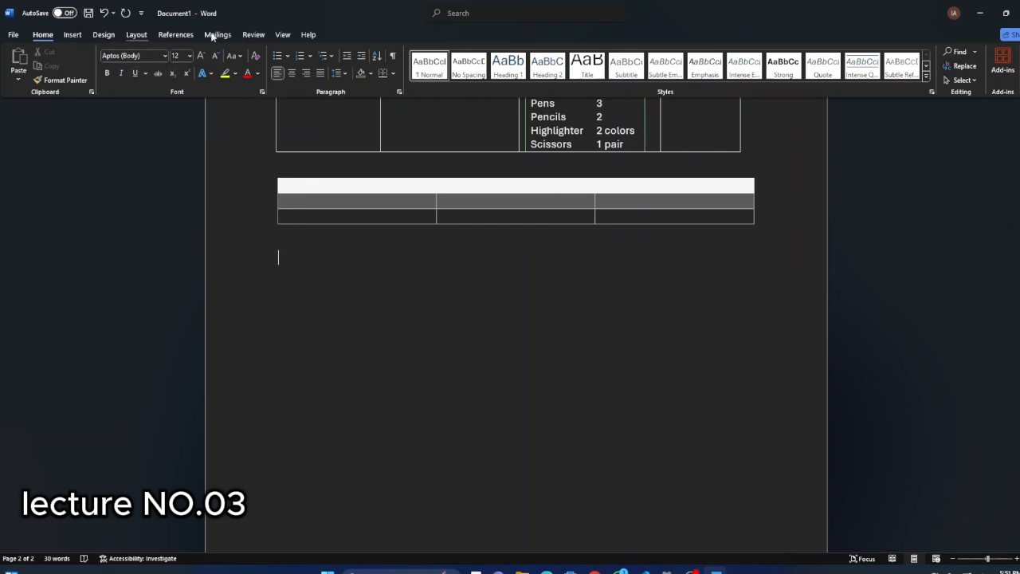
# Insert one row above the last row of the styled table and another row below the last row.
pyautogui.click(354, 199)
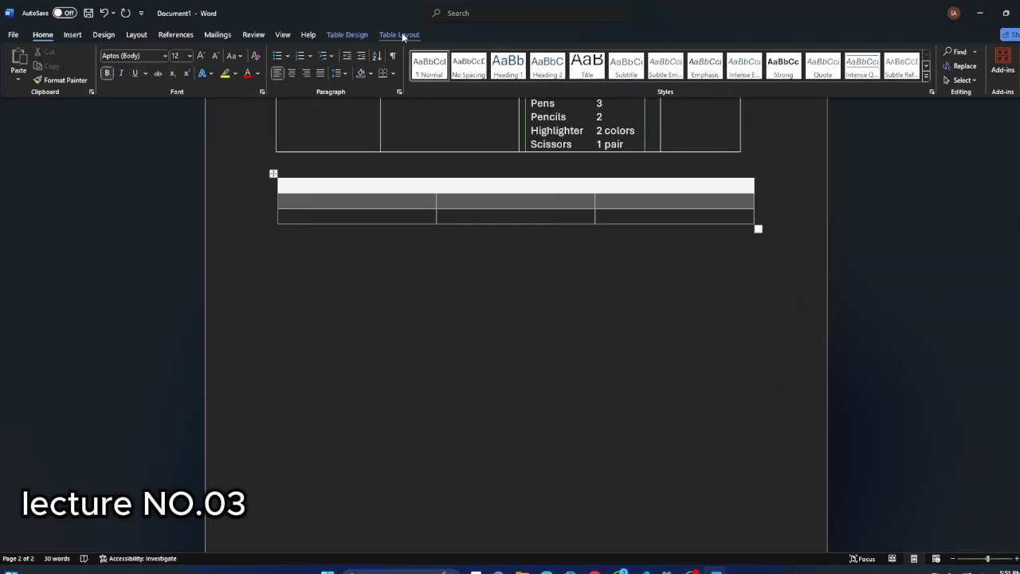
pyautogui.click(400, 34)
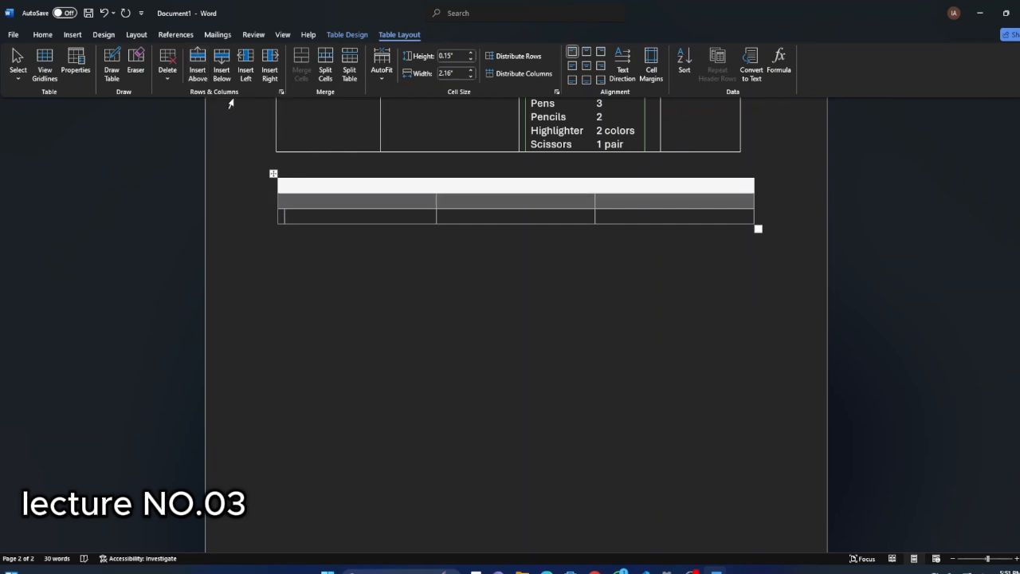
pyautogui.click(198, 68)
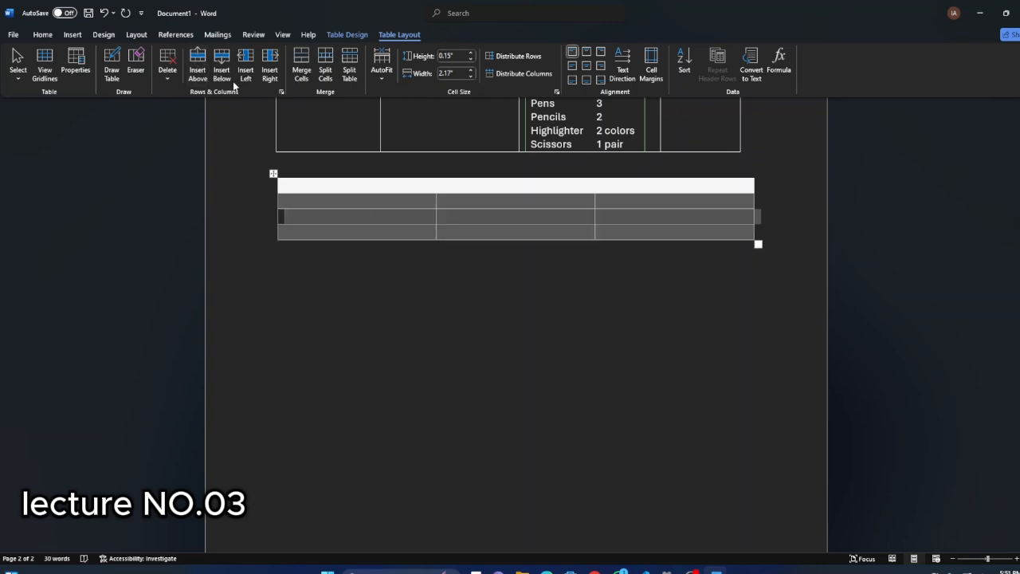
pyautogui.click(327, 251)
pyautogui.click(297, 235)
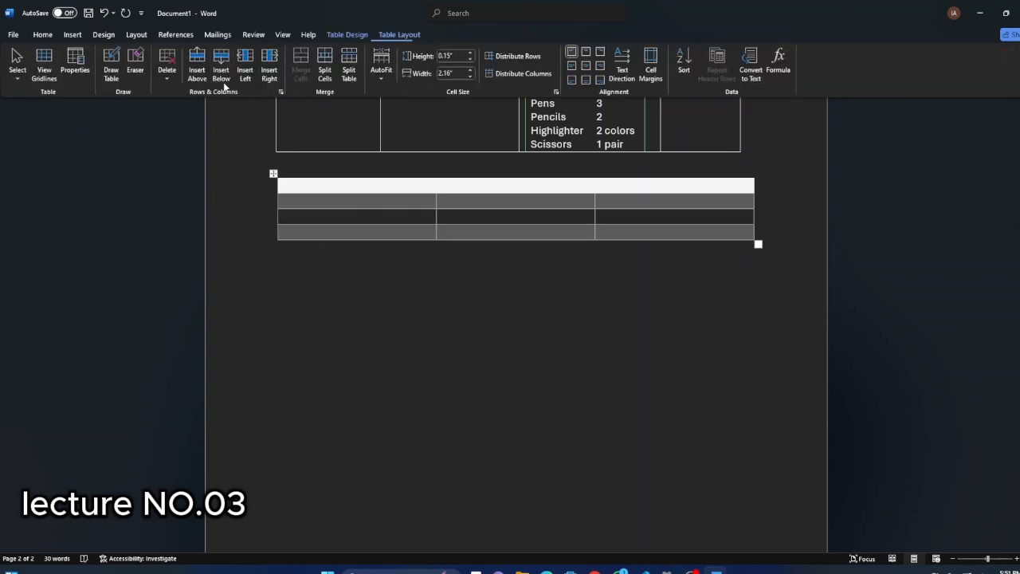
pyautogui.click(223, 73)
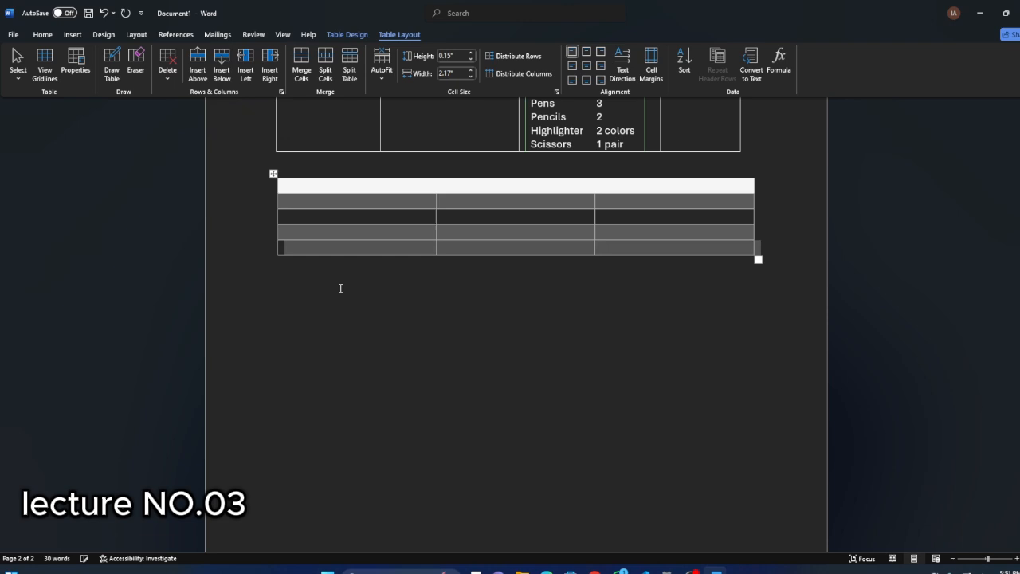
# Insert three columns to the right of the styled table's existing columns and three more to the left of the new ones.
pyautogui.click(270, 70)
pyautogui.click(246, 70)
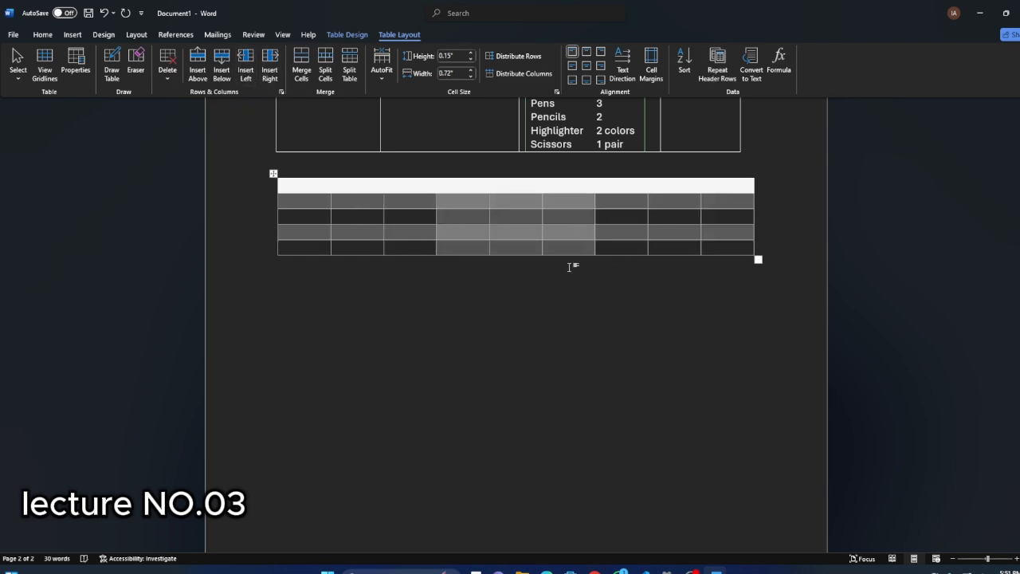
pyautogui.click(501, 304)
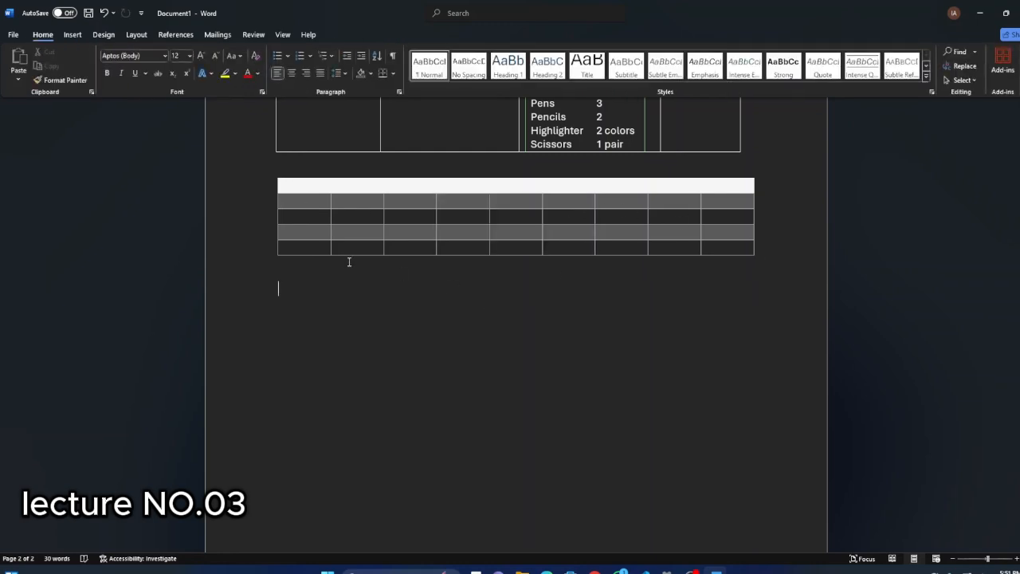
pyautogui.click(72, 34)
pyautogui.click(104, 34)
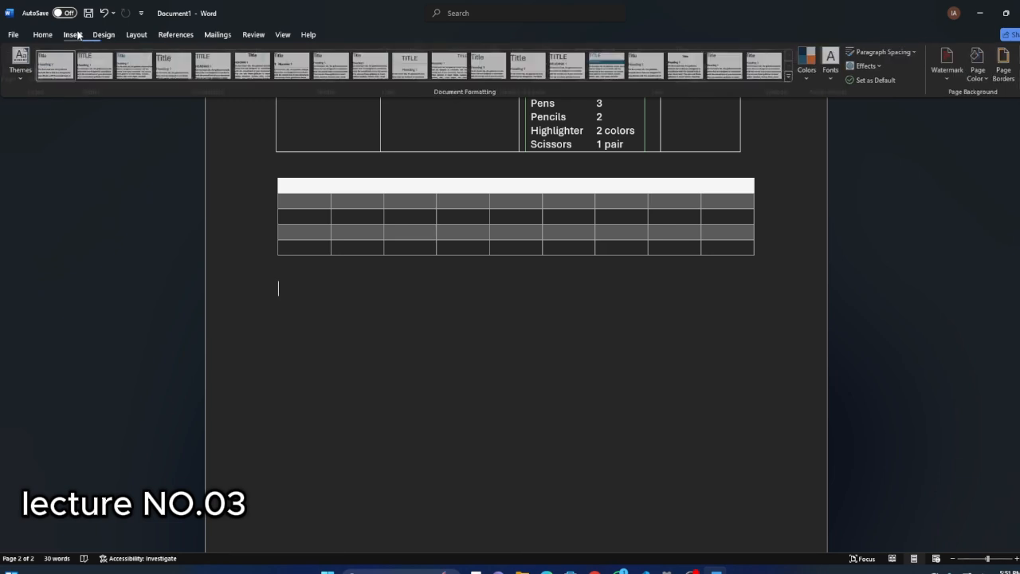
pyautogui.click(71, 34)
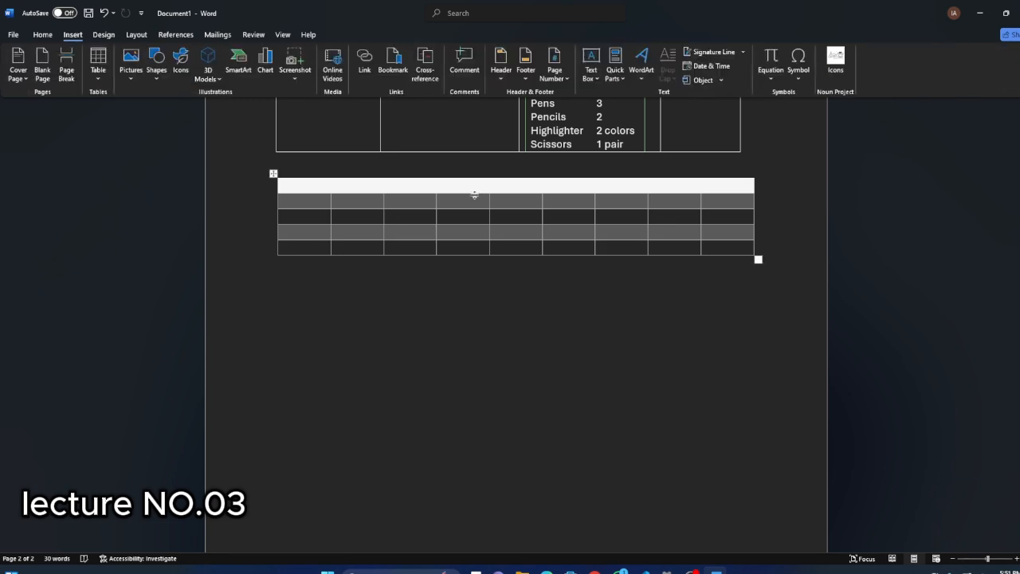
# Enlarge the whole nine-column table in proportion until its rows are about 0.64 inches high and its columns about 0.74 inches wide.
pyautogui.click(406, 205)
pyautogui.click(399, 35)
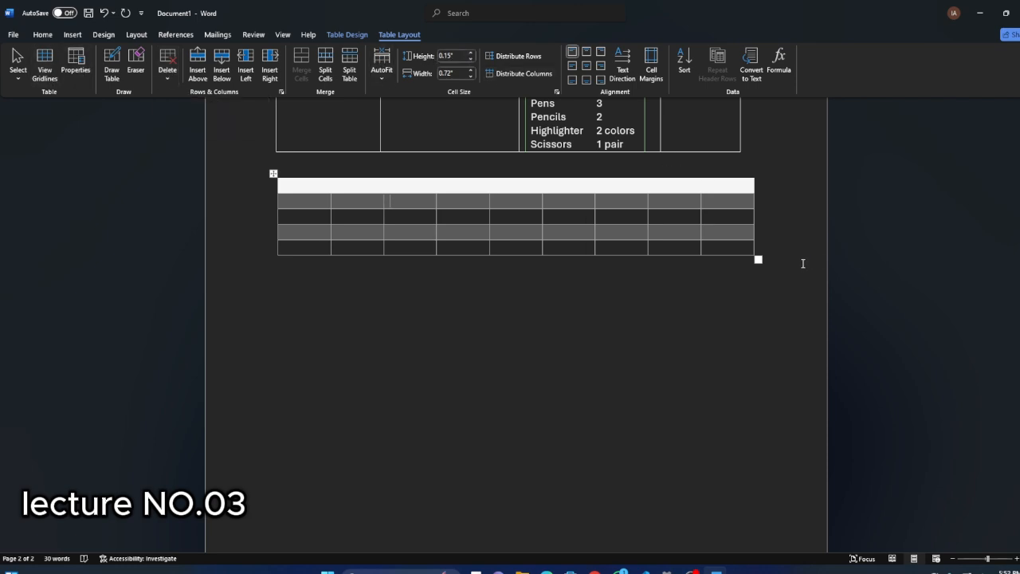
pyautogui.moveTo(757, 259); pyautogui.dragTo(759, 339)
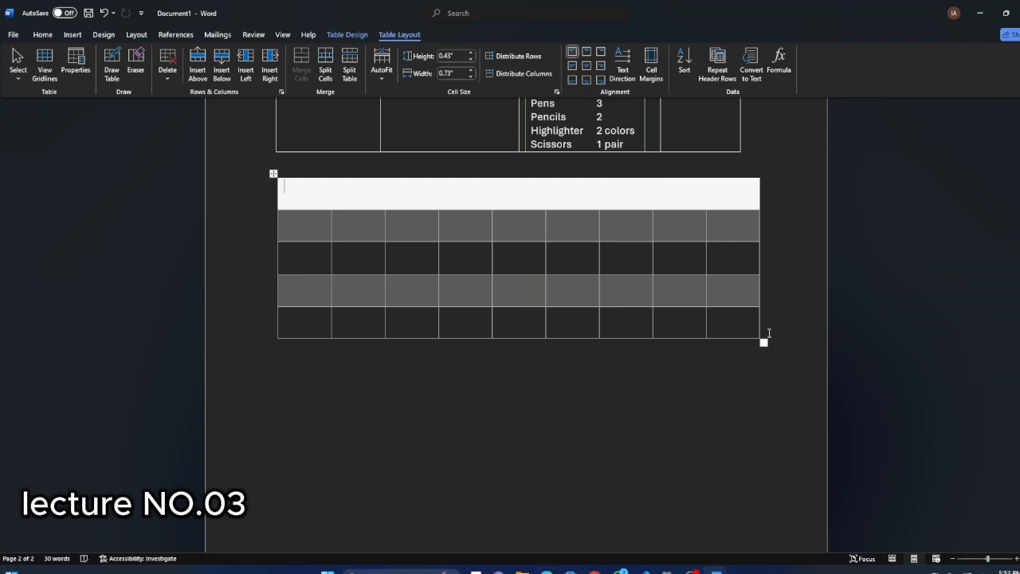
pyautogui.moveTo(764, 343); pyautogui.dragTo(765, 422)
# Set the height of the table's header row to 4 inches.
pyautogui.click(453, 55)
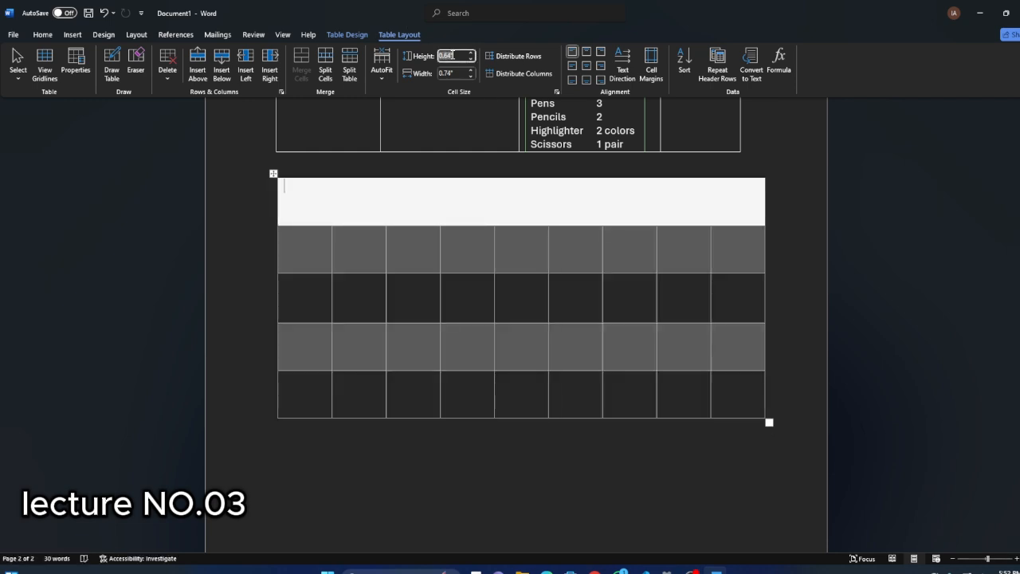
pyautogui.press('BackSpace')
pyautogui.write('4')
pyautogui.click(811, 250)
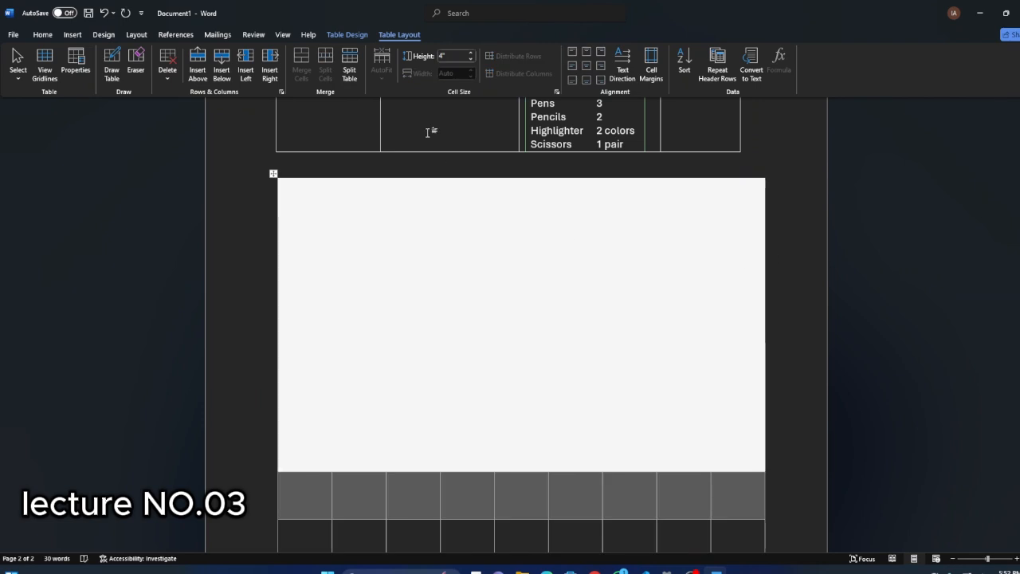
pyautogui.scroll(-3, 547, 385)
pyautogui.scroll(3, 494, 332)
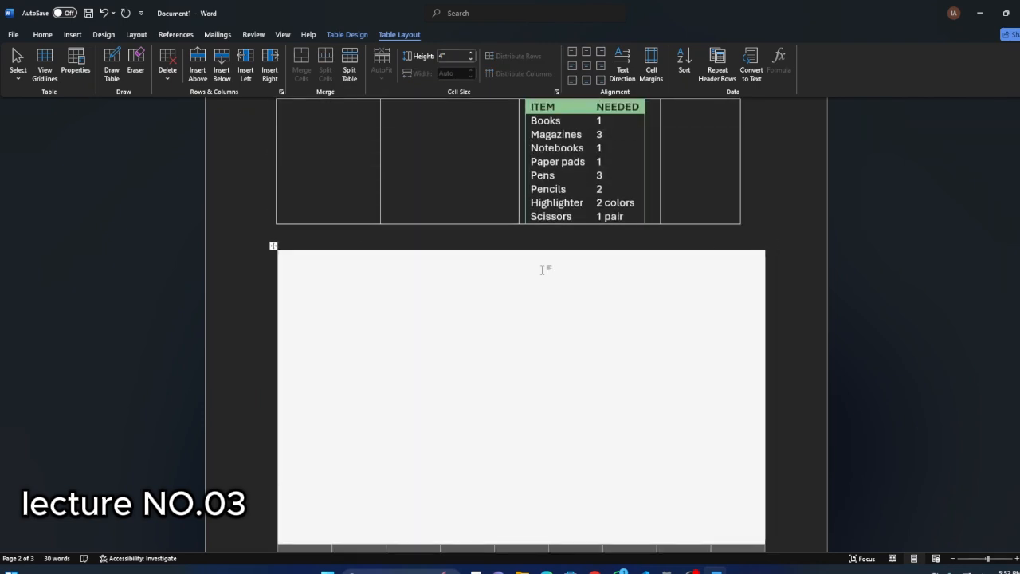
# Shrink the whole table until its header row is about 2.42 inches high and its columns about 0.75 inches wide.
pyautogui.click(451, 58)
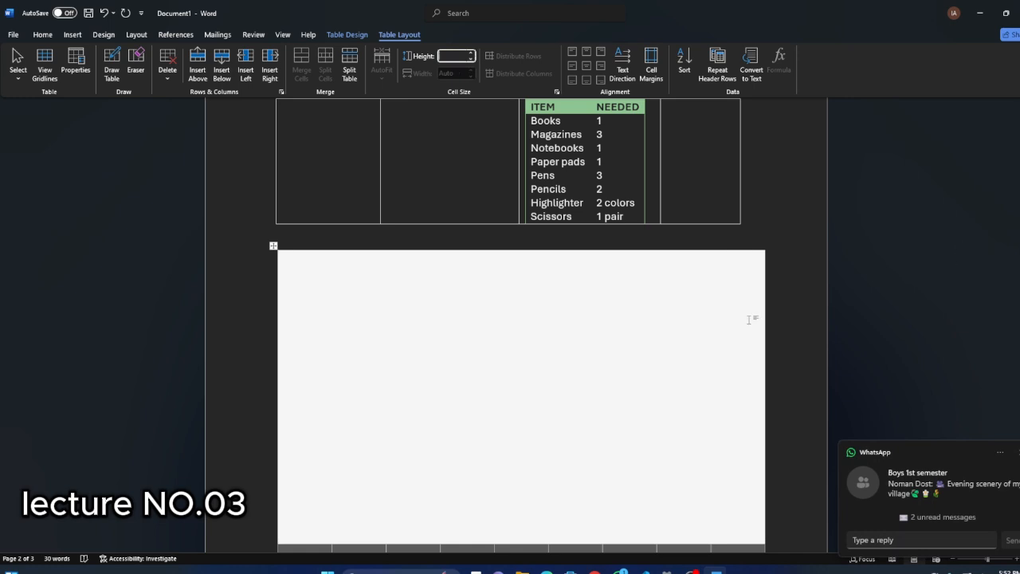
pyautogui.scroll(-3, 751, 319)
pyautogui.moveTo(769, 524); pyautogui.dragTo(772, 407)
pyautogui.scroll(3, 647, 375)
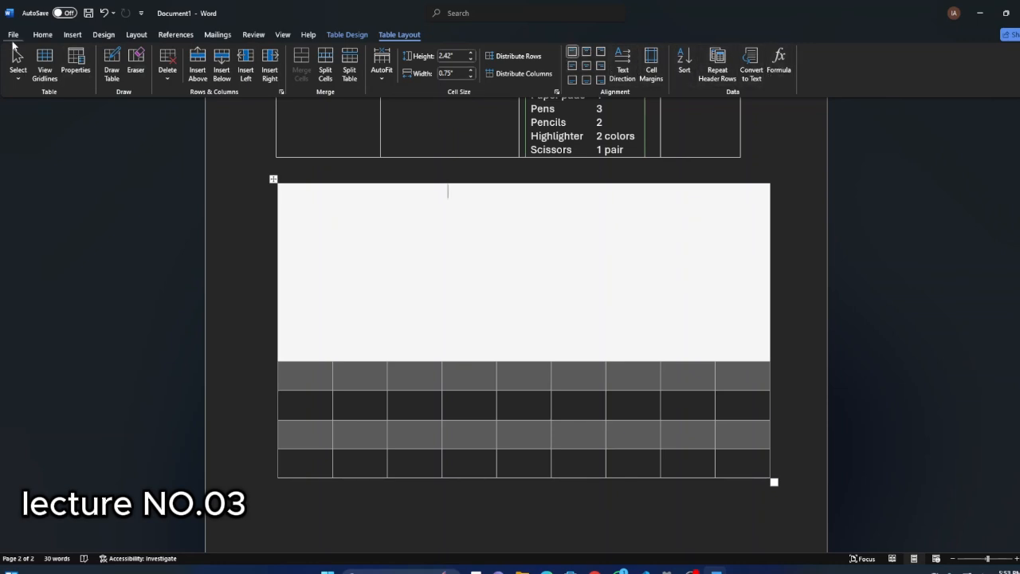
# Centre the paragraph in the table's header row, and follow that with right alignment.
pyautogui.click(42, 34)
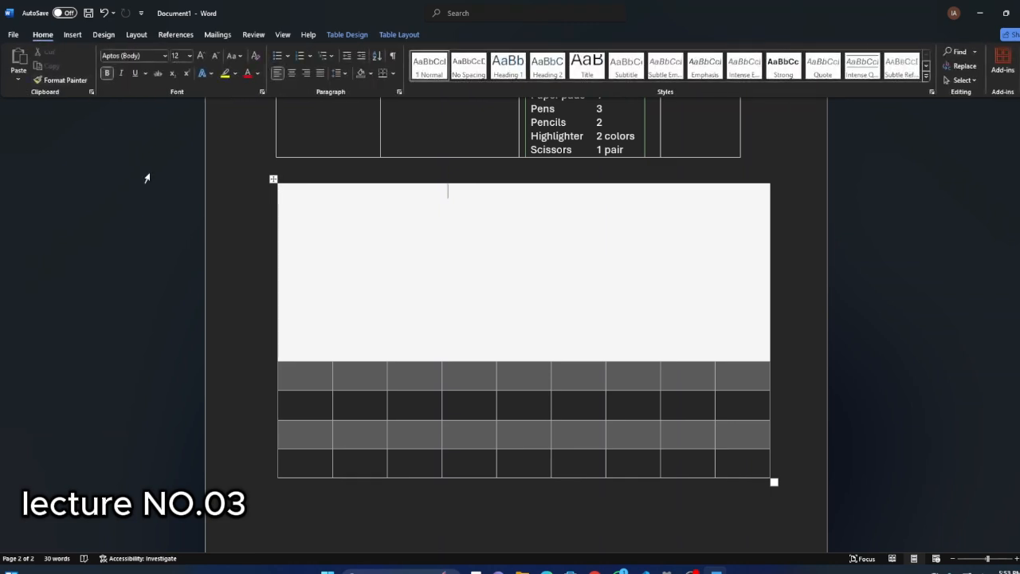
pyautogui.click(291, 74)
pyautogui.click(303, 73)
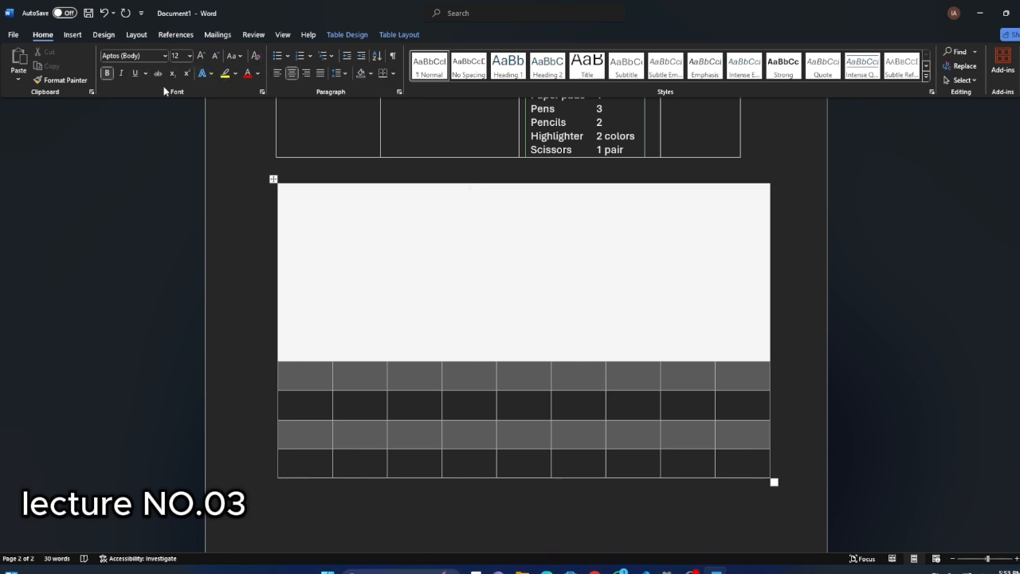
# Apply the dark orange banded table style with a solid orange header row and first column to the nine-column table.
pyautogui.scroll(2, 465, 330)
pyautogui.click(337, 36)
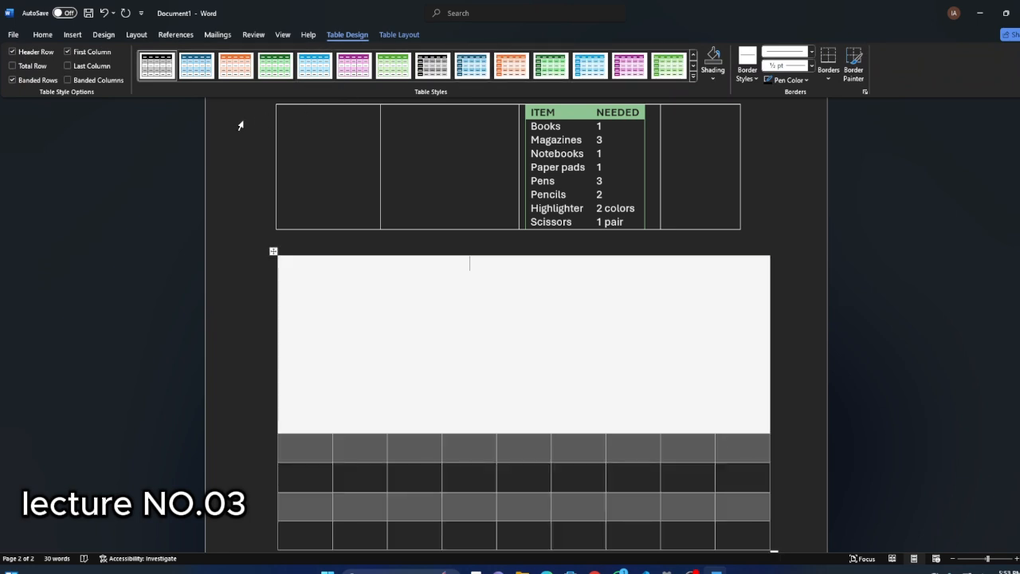
pyautogui.click(511, 67)
pyautogui.scroll(-5, 376, 299)
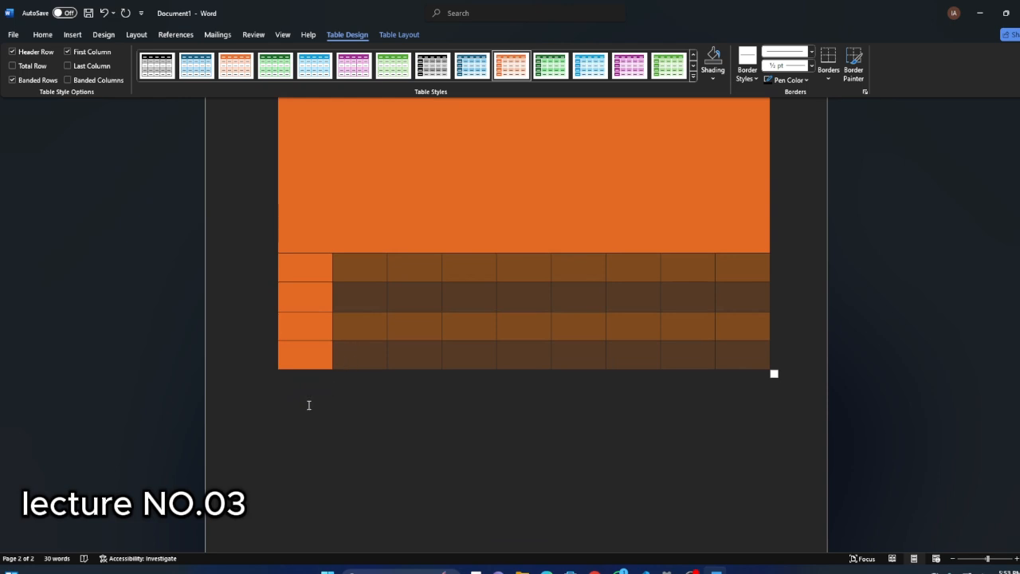
# Place the insertion point in the empty paragraph below the orange table and bring up the commands for inserting content.
pyautogui.click(309, 405)
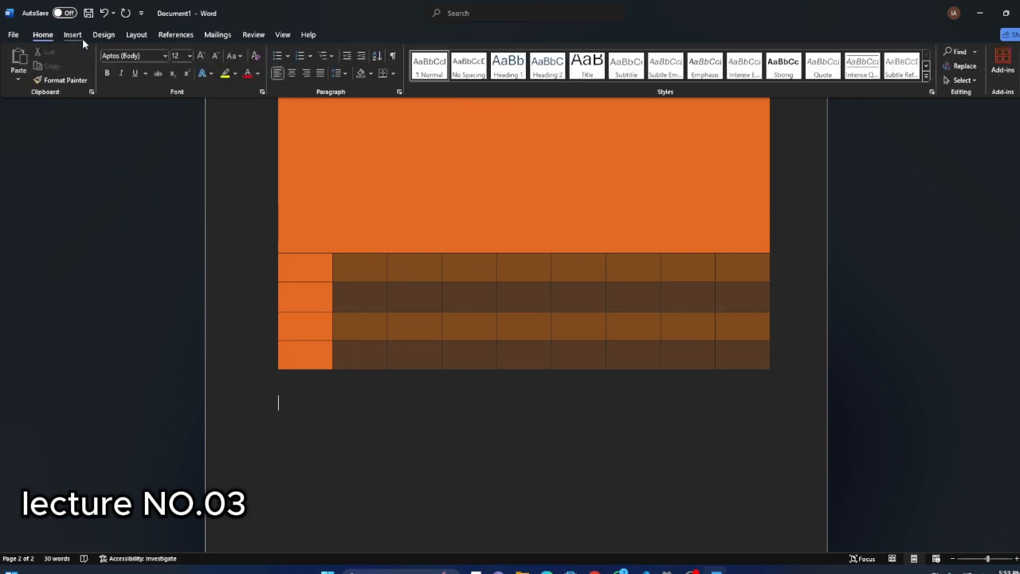
pyautogui.click(83, 34)
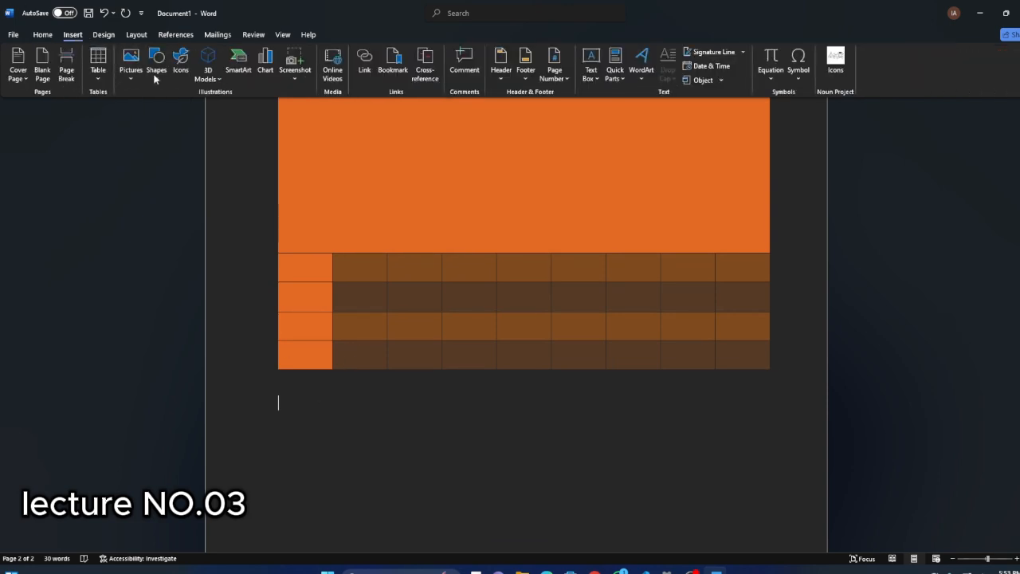
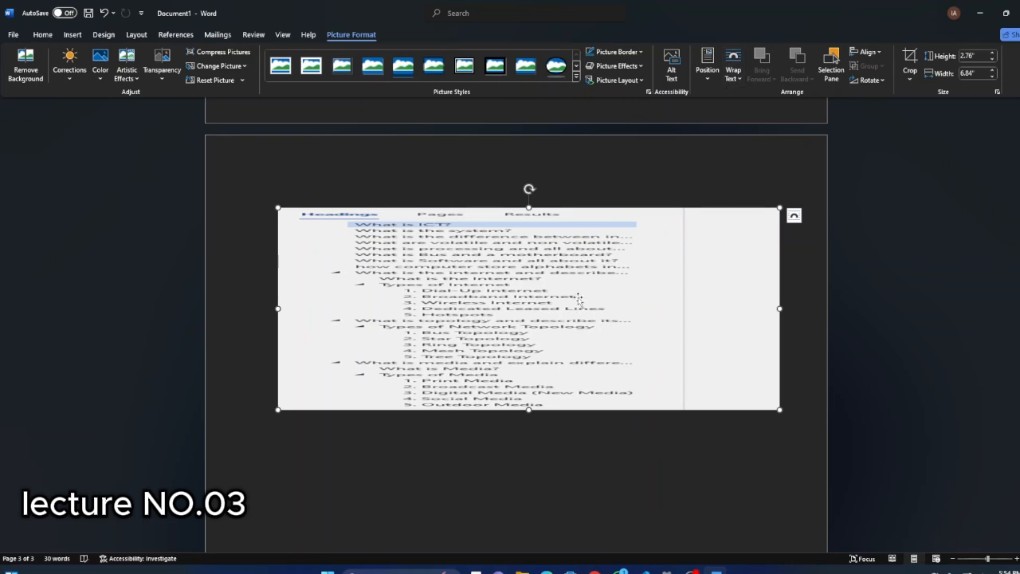
# Undo the picture's last horizontal stretch and try to move the inline picture within the page.
pyautogui.moveTo(531, 307); pyautogui.dragTo(487, 326)
pyautogui.hotkey('ctrl', 'z')
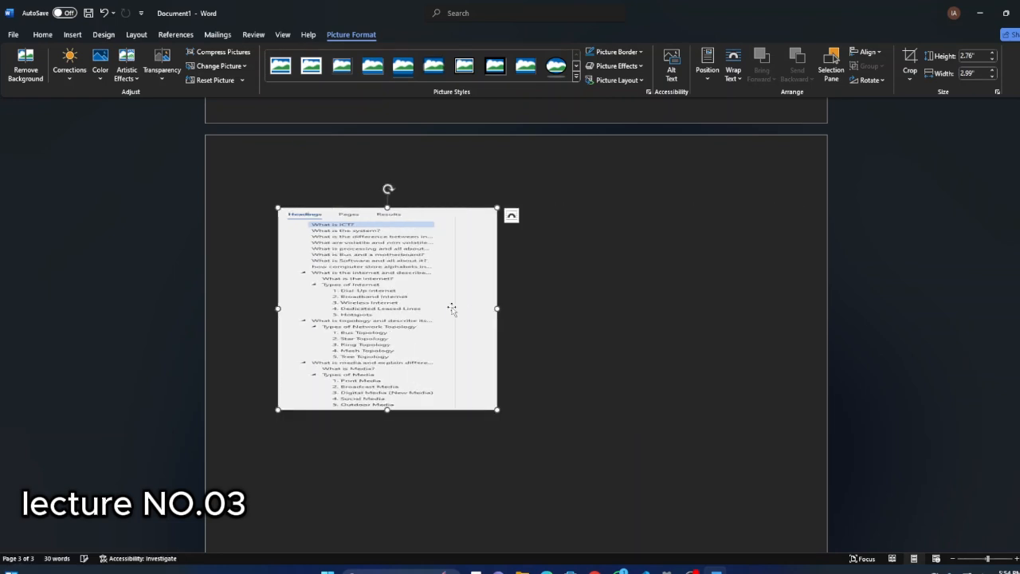
pyautogui.moveTo(406, 292)
pyautogui.mouseDown()
pyautogui.moveTo(542, 288)
pyautogui.moveTo(403, 292)
pyautogui.mouseUp()
# Set the picture's text wrapping to Square and move it towards the right half of the page.
pyautogui.click(735, 81)
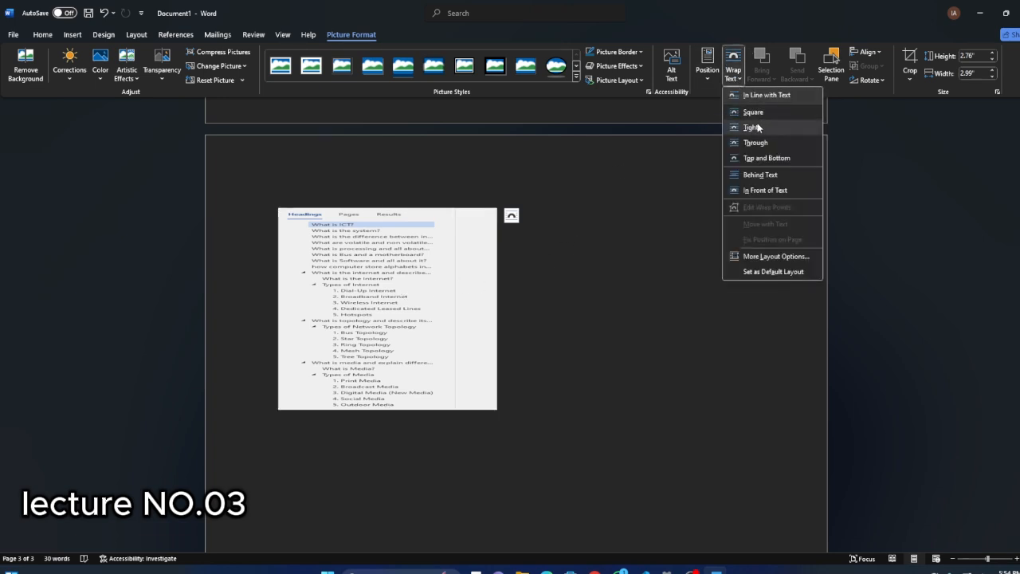
pyautogui.click(755, 116)
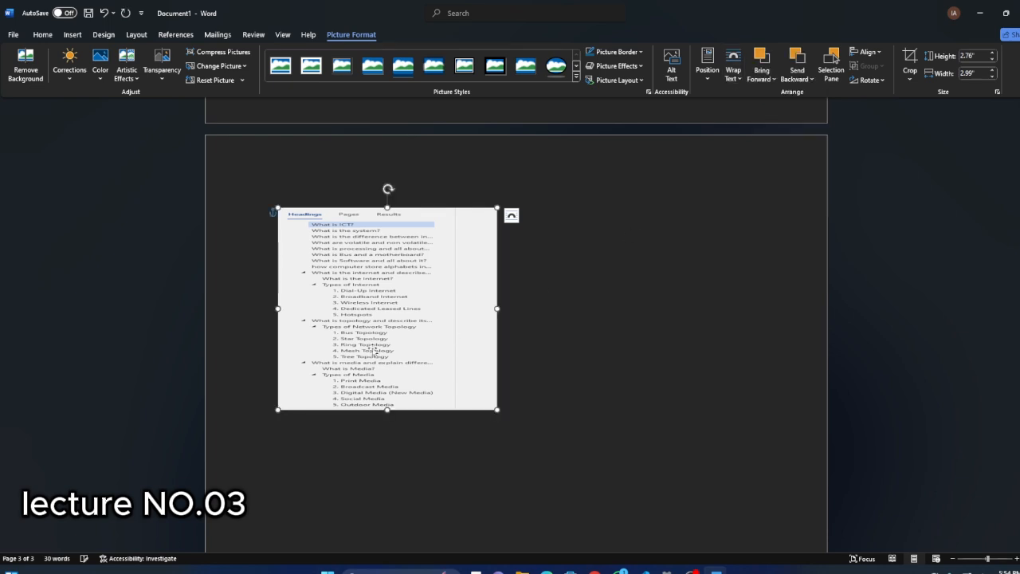
pyautogui.moveTo(385, 309); pyautogui.dragTo(562, 313)
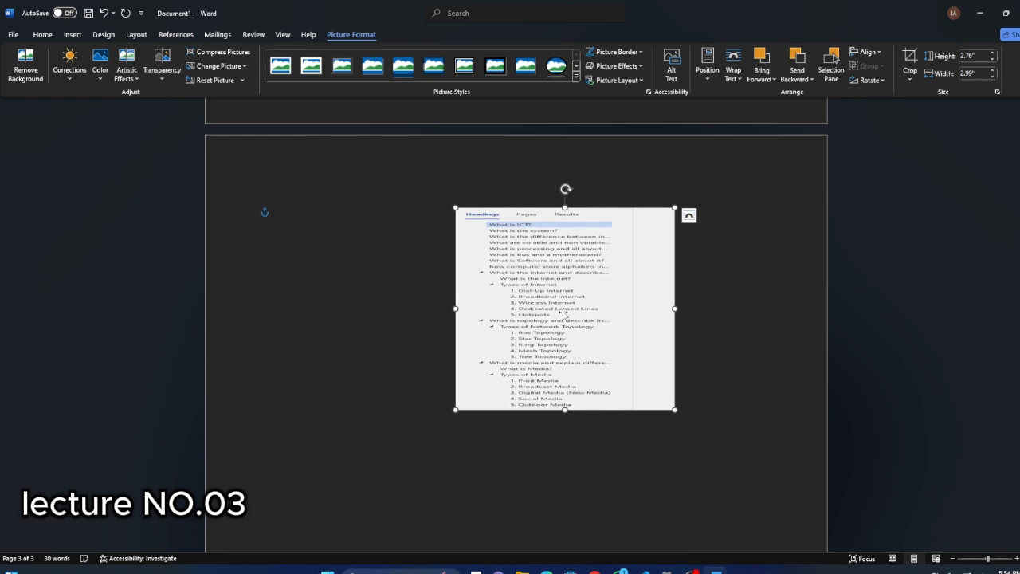
# Enter a long test line starting with "hj" and followed by repeated "f" characters at the page's first line.
pyautogui.click(421, 296)
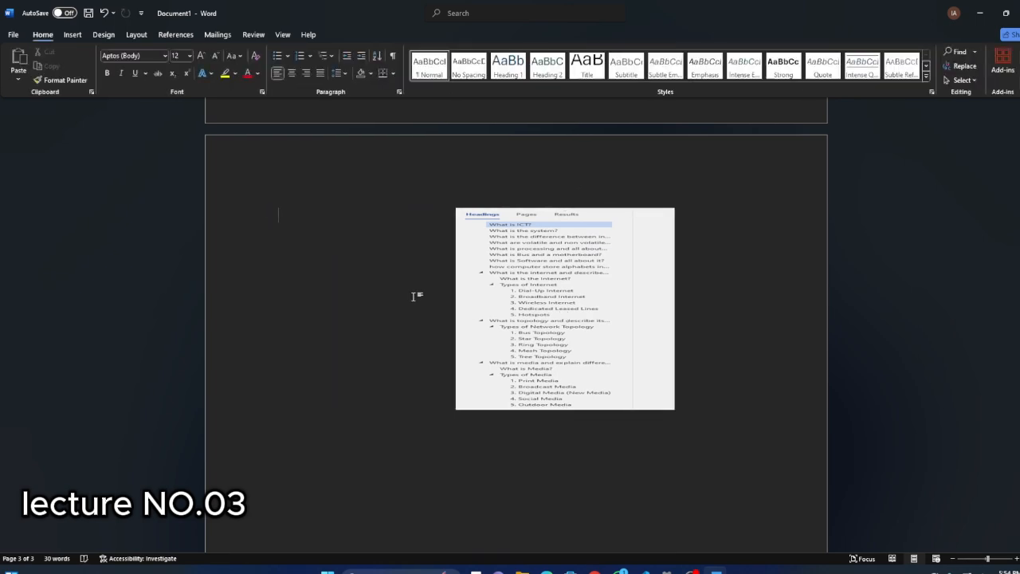
pyautogui.write('hjffffffffffffffffffffffffff')
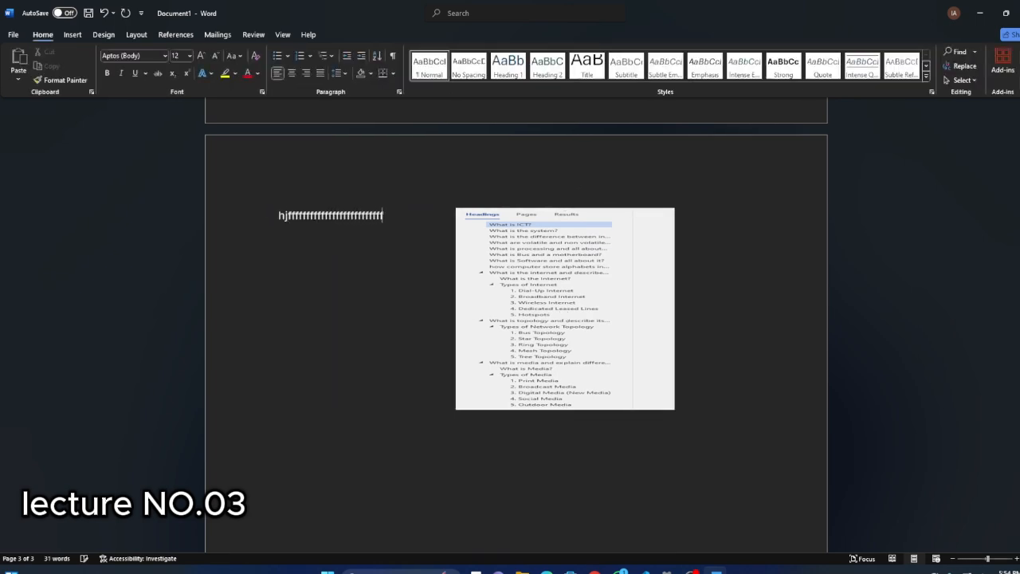
pyautogui.write('fffffffffffffffffffffffffffffffffffffffffffffffffffffffffffffffffffff')
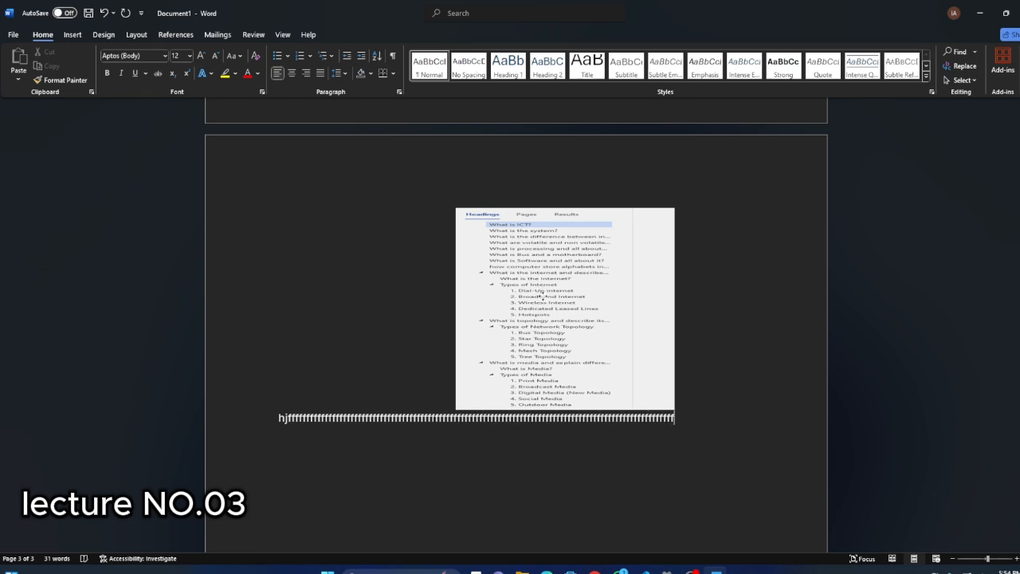
# Reposition the wrapped picture at the page's upper right margin so that the test line runs beneath it.
pyautogui.moveTo(543, 290); pyautogui.dragTo(556, 309)
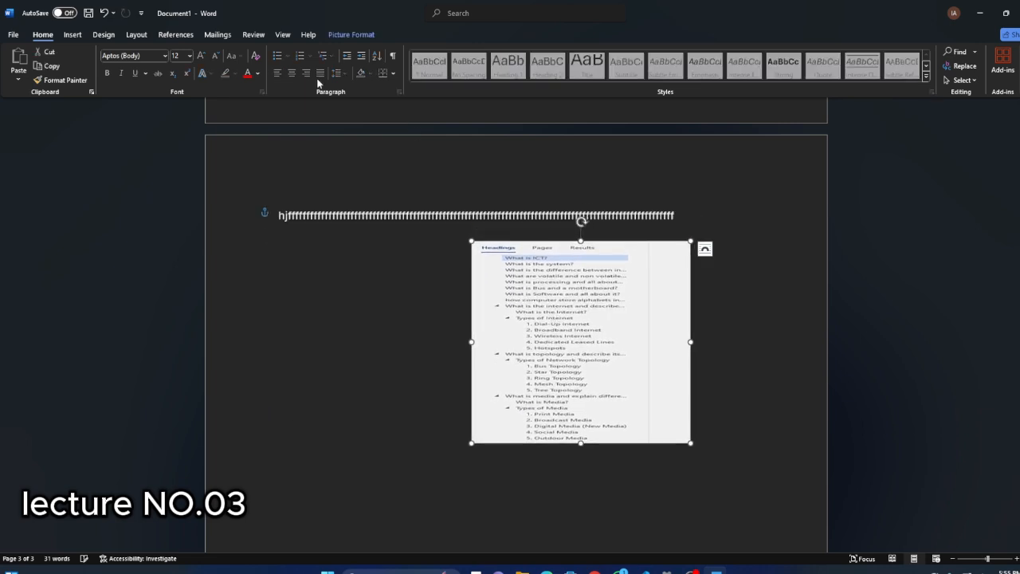
pyautogui.click(349, 36)
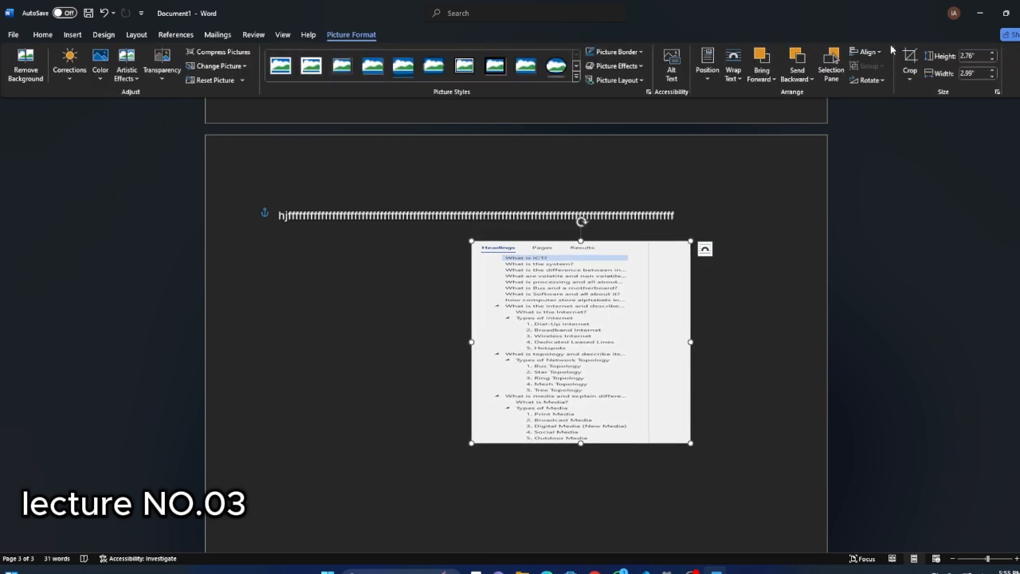
pyautogui.click(733, 74)
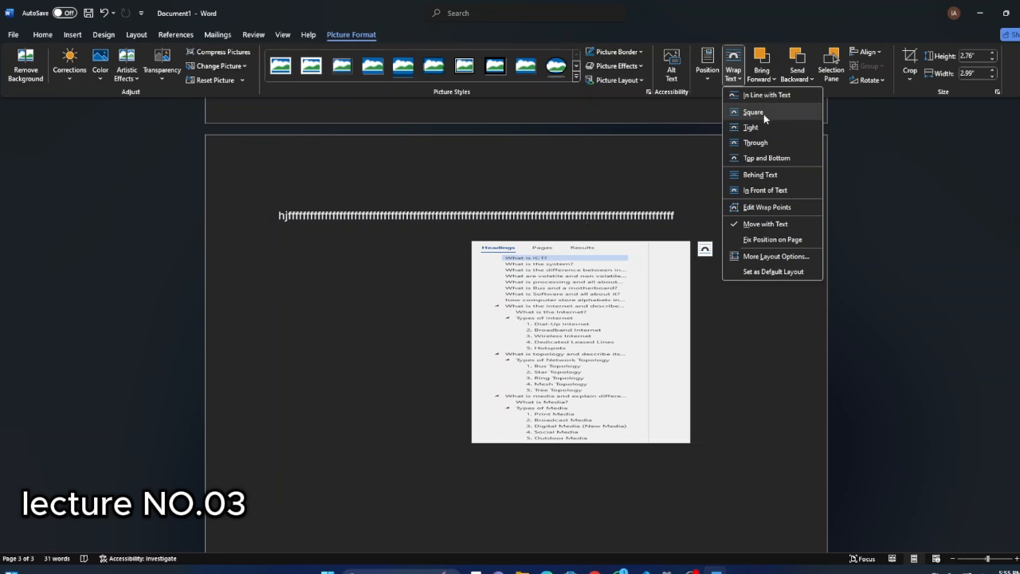
pyautogui.click(556, 301)
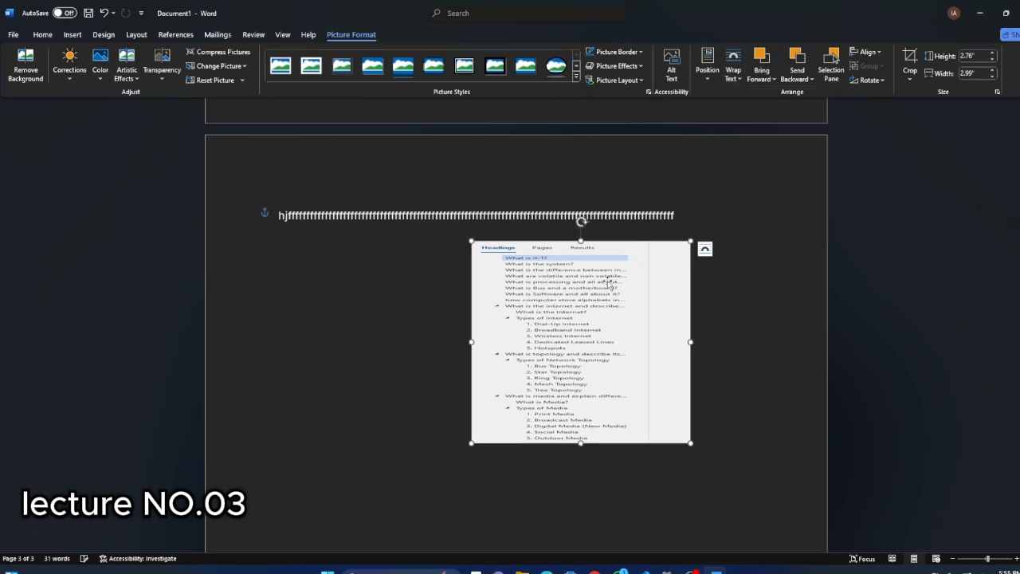
pyautogui.moveTo(568, 308); pyautogui.dragTo(670, 289)
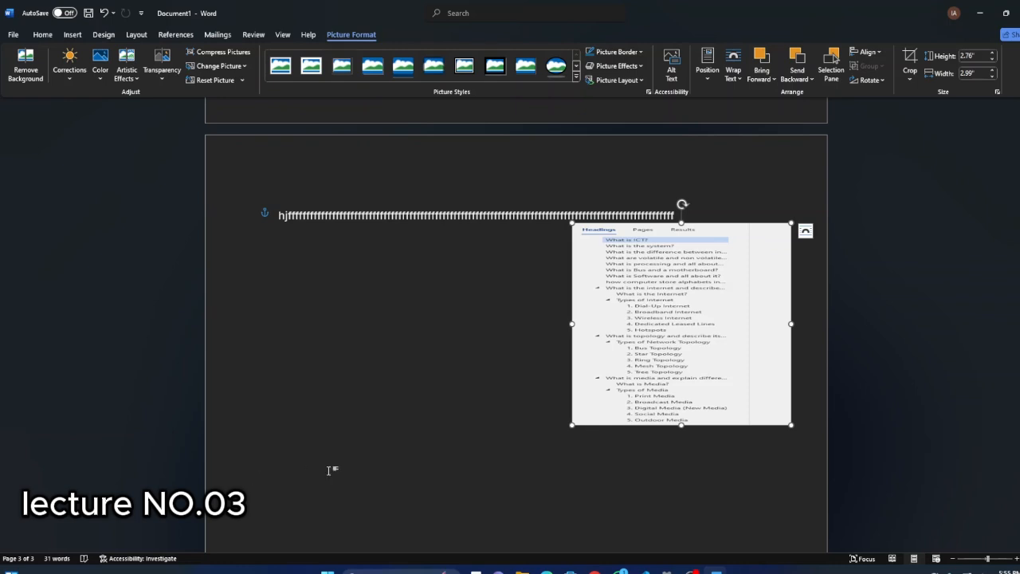
pyautogui.scroll(-2, 540, 387)
pyautogui.scroll(3, 297, 278)
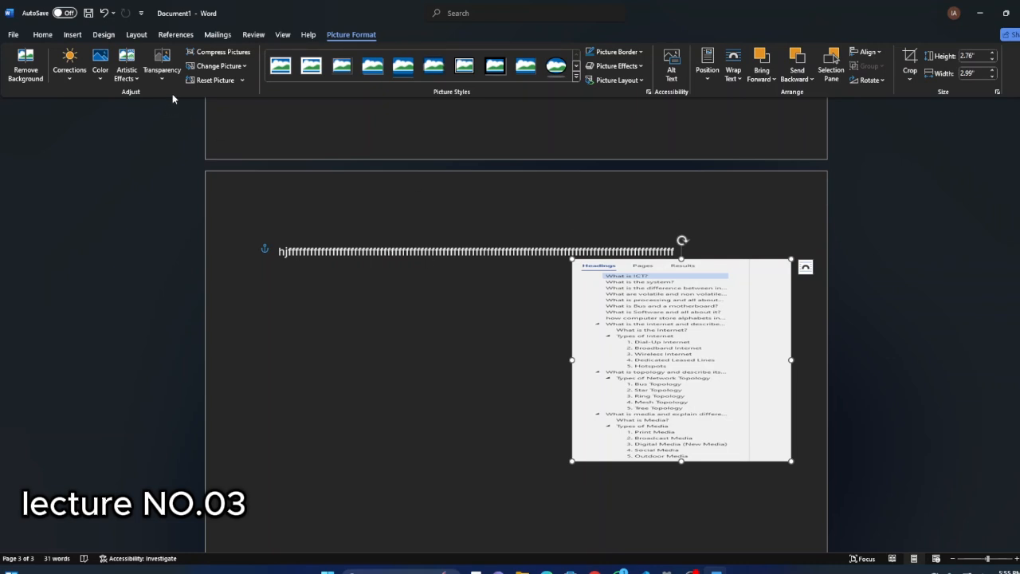
pyautogui.moveTo(664, 354); pyautogui.dragTo(679, 313)
pyautogui.scroll(15, 493, 295)
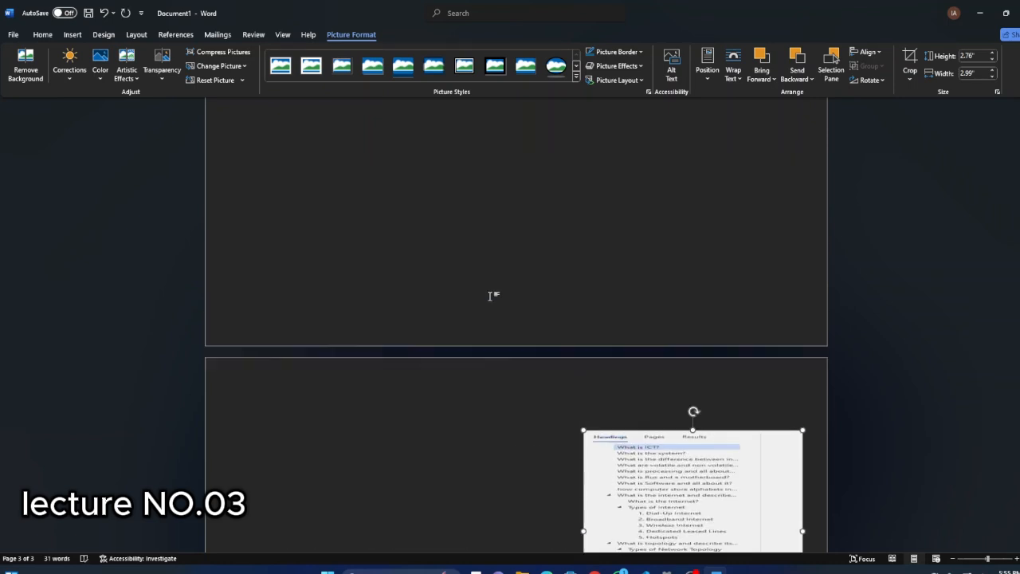
pyautogui.scroll(10, 491, 295)
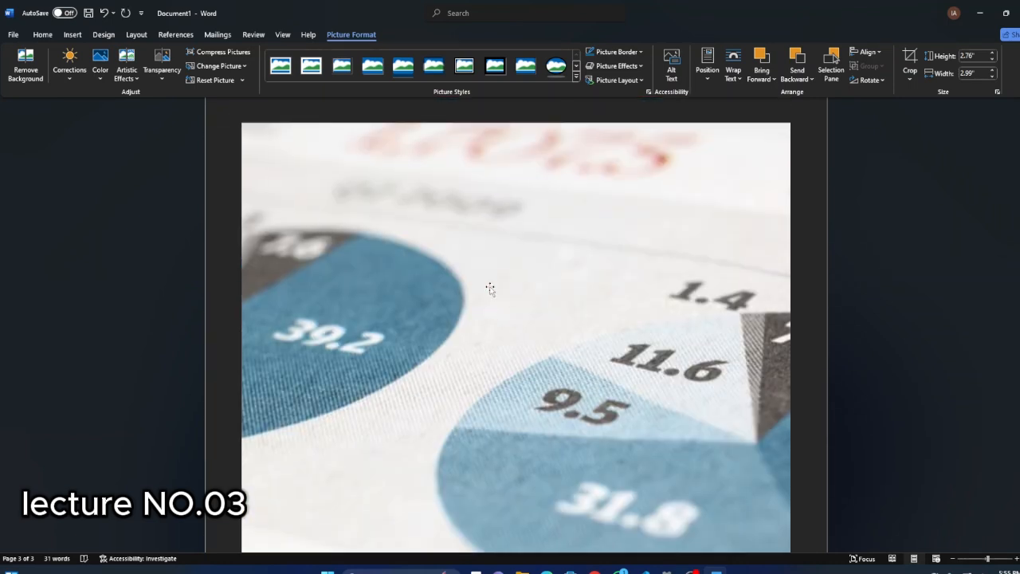
pyautogui.scroll(-15, 490, 287)
pyautogui.scroll(-8, 487, 299)
pyautogui.scroll(4, 484, 305)
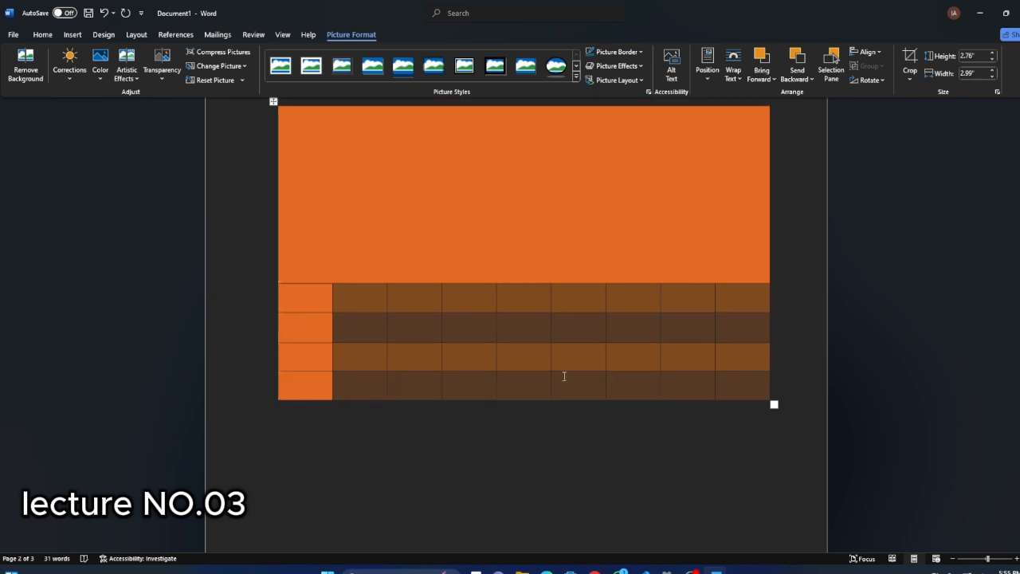
pyautogui.scroll(-10, 466, 380)
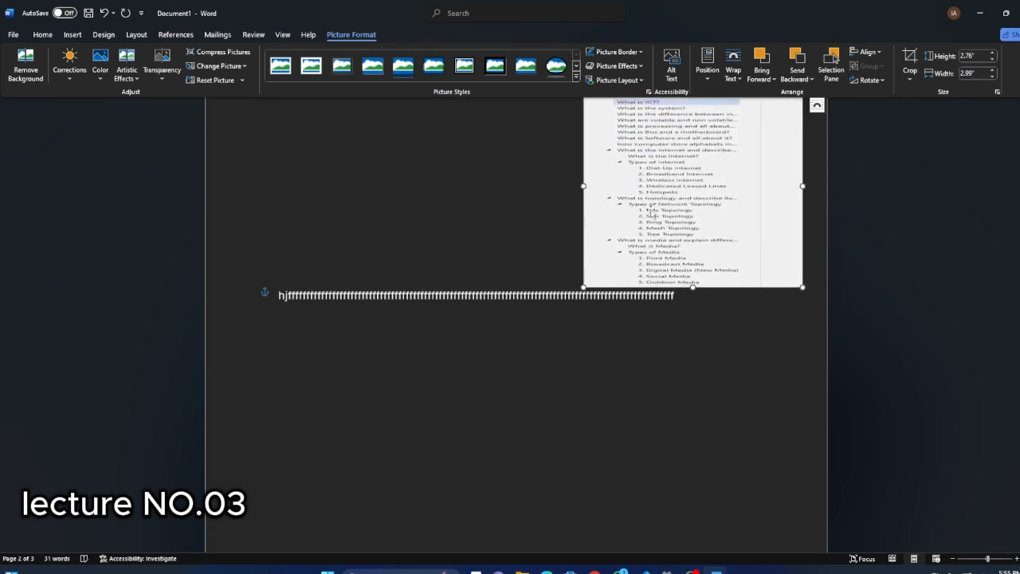
# Apply the Soft Edge Oval picture style to the picture and keep the picture selected.
pyautogui.click(577, 78)
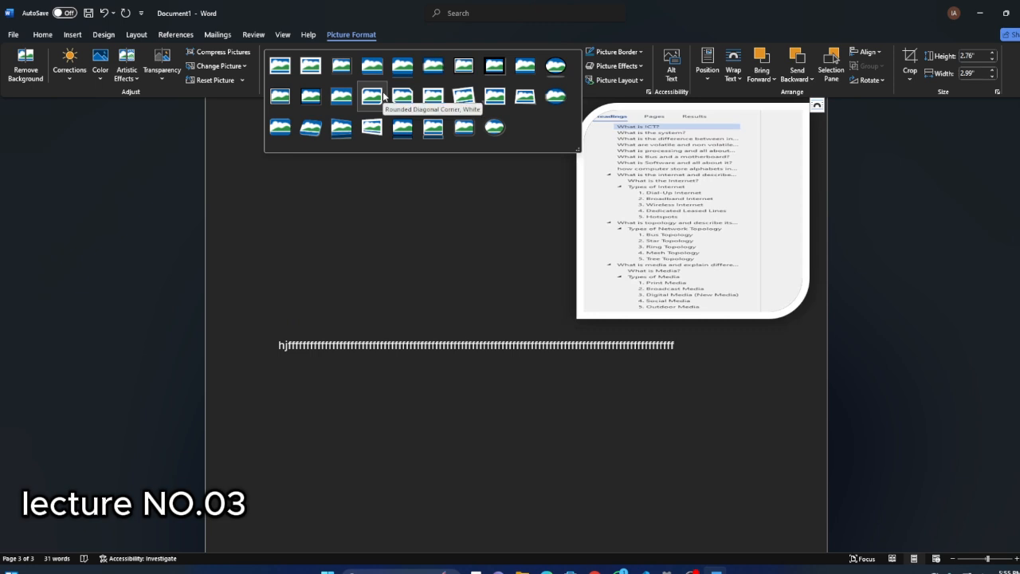
pyautogui.click(553, 93)
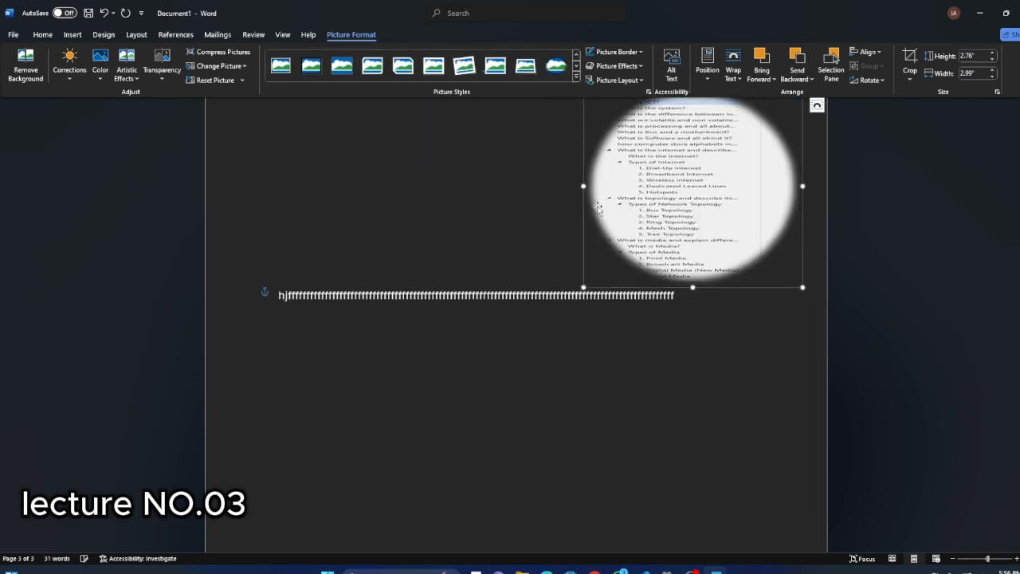
pyautogui.scroll(2, 497, 235)
pyautogui.click(496, 234)
pyautogui.click(622, 264)
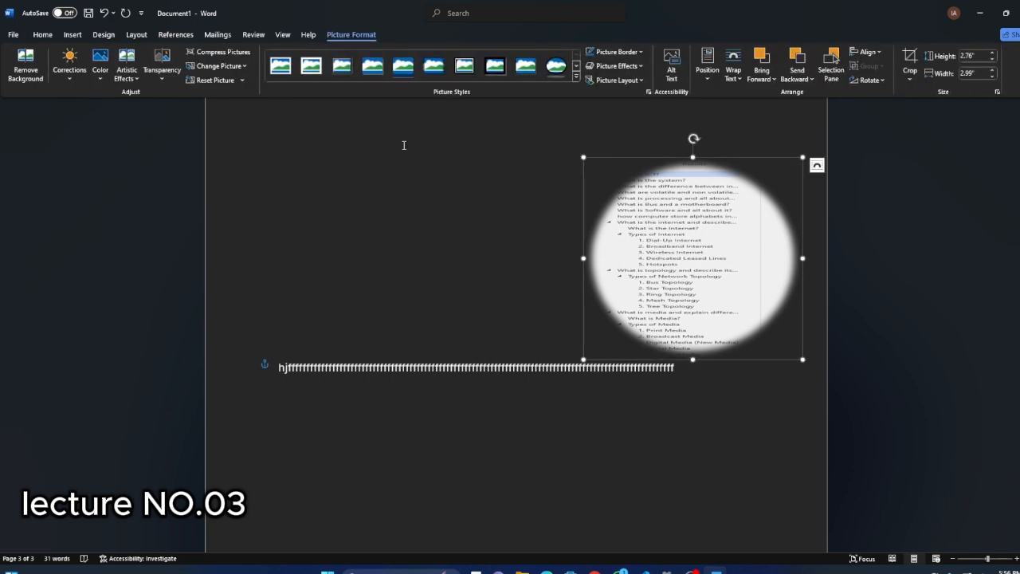
# Darken the picture with the lowest brightness and contrast preset, and recolor it in a dark orange variation.
pyautogui.click(67, 71)
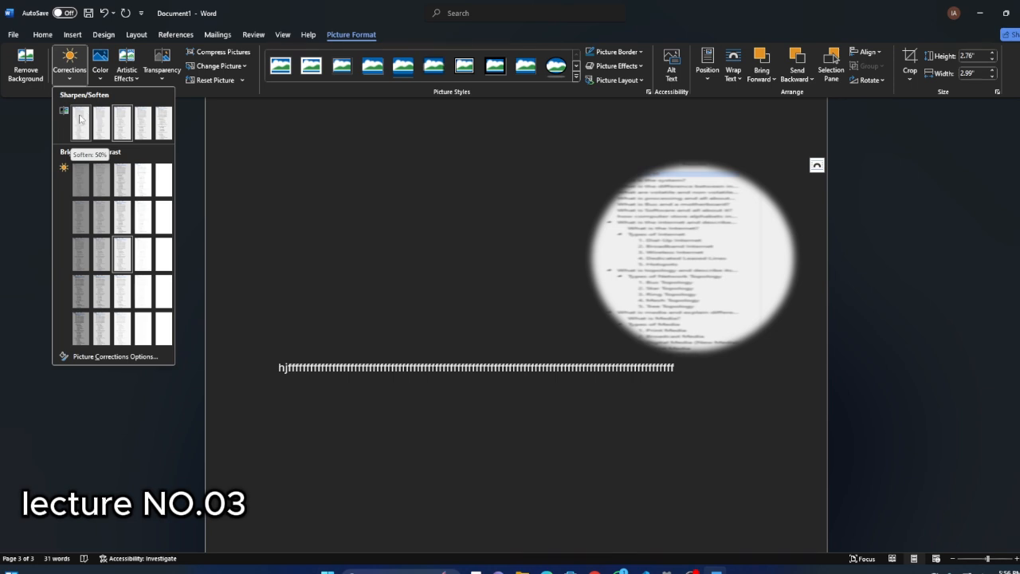
pyautogui.click(79, 177)
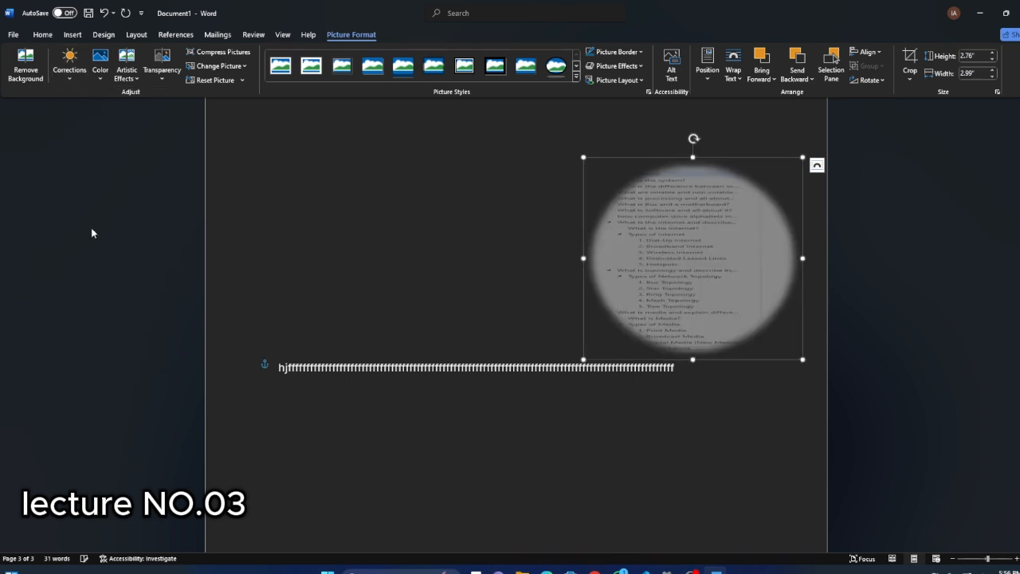
pyautogui.click(99, 67)
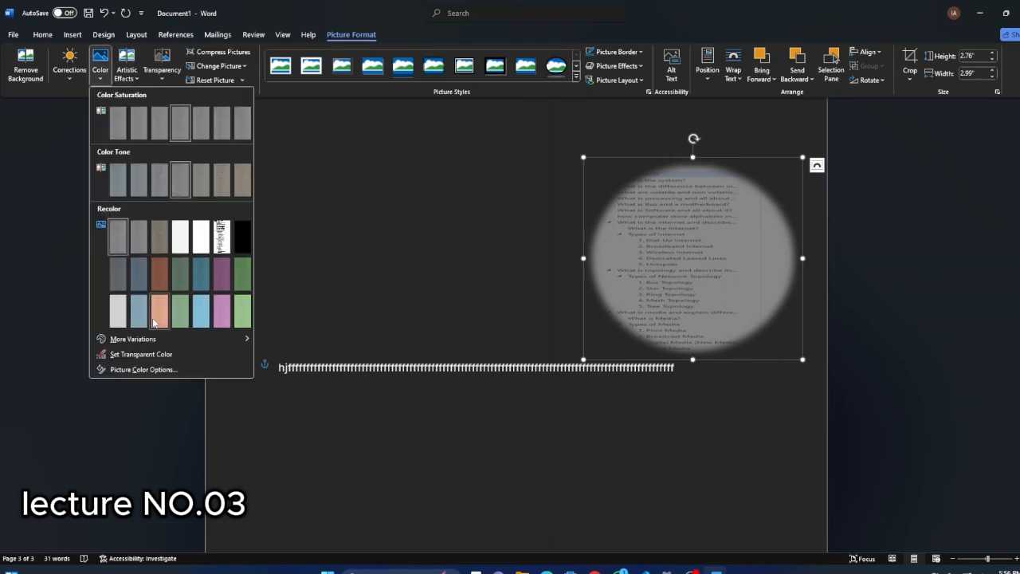
pyautogui.click(151, 287)
# Browse the artistic effects without applying one, reset the picture's formatting, and undo that reset.
pyautogui.click(129, 72)
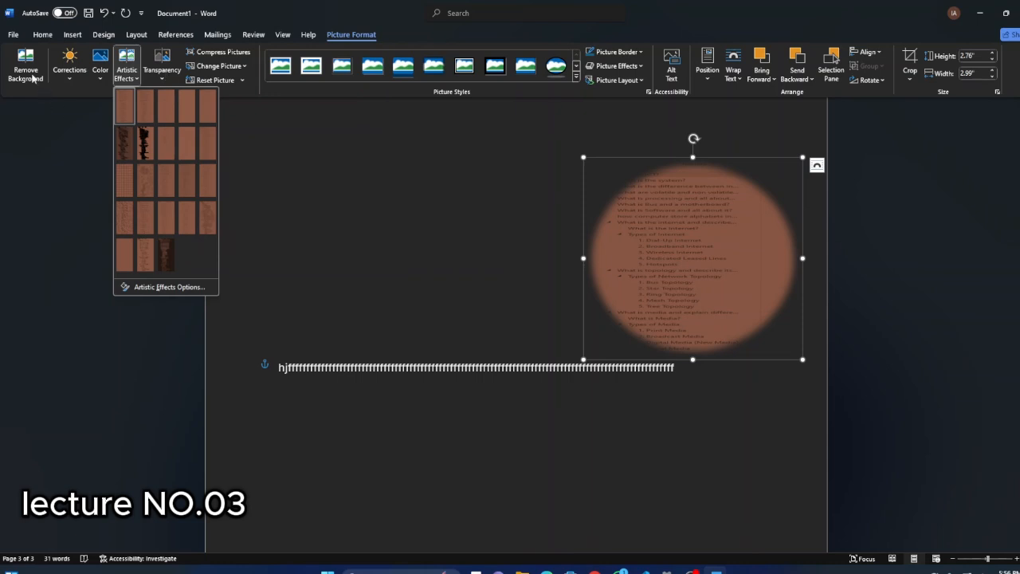
pyautogui.click(51, 60)
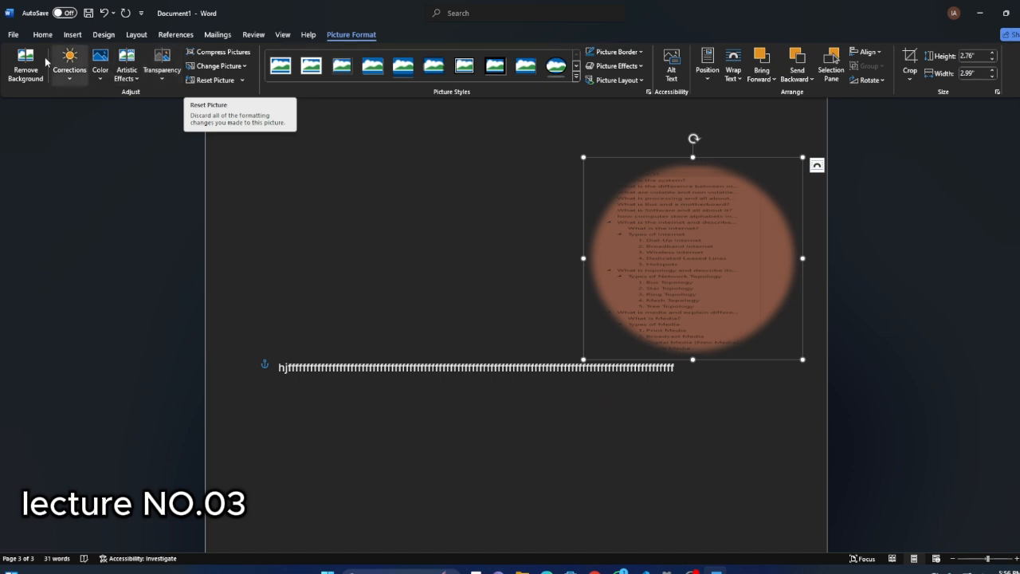
pyautogui.click(231, 80)
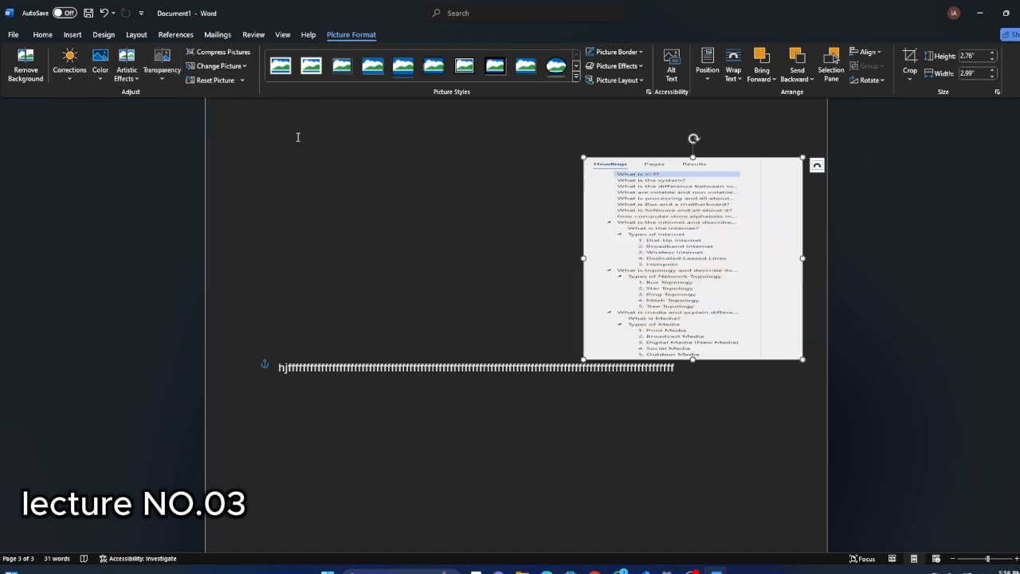
pyautogui.click(99, 12)
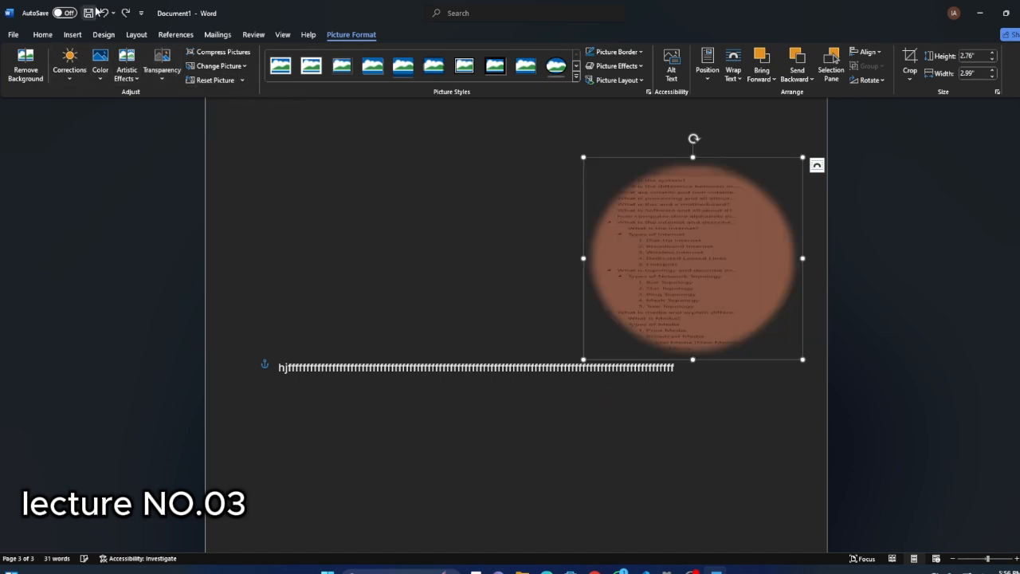
# Deselect and reselect the oval picture to compare which formatting commands are offered in each state.
pyautogui.click(414, 265)
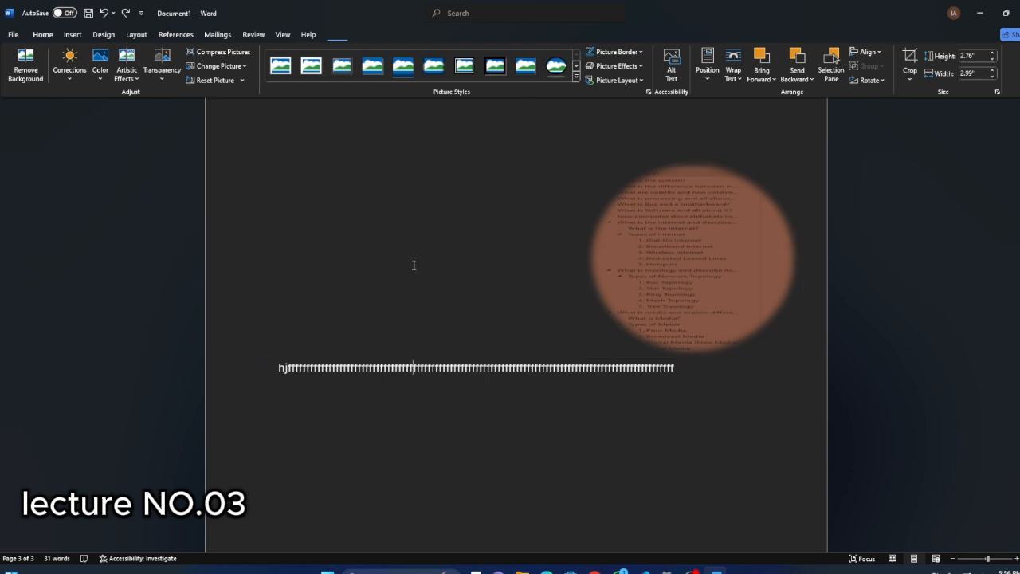
pyautogui.click(677, 232)
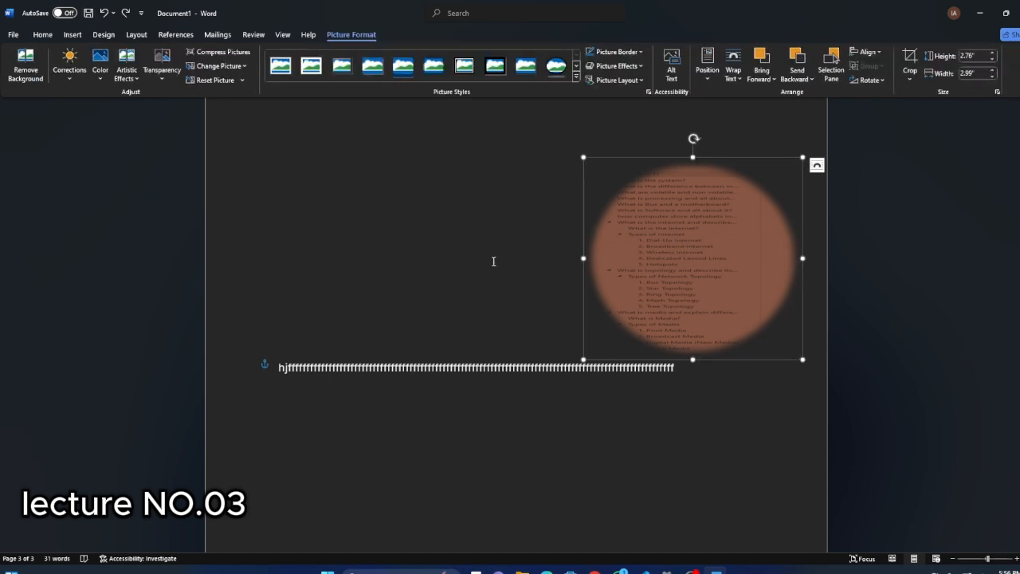
pyautogui.click(443, 254)
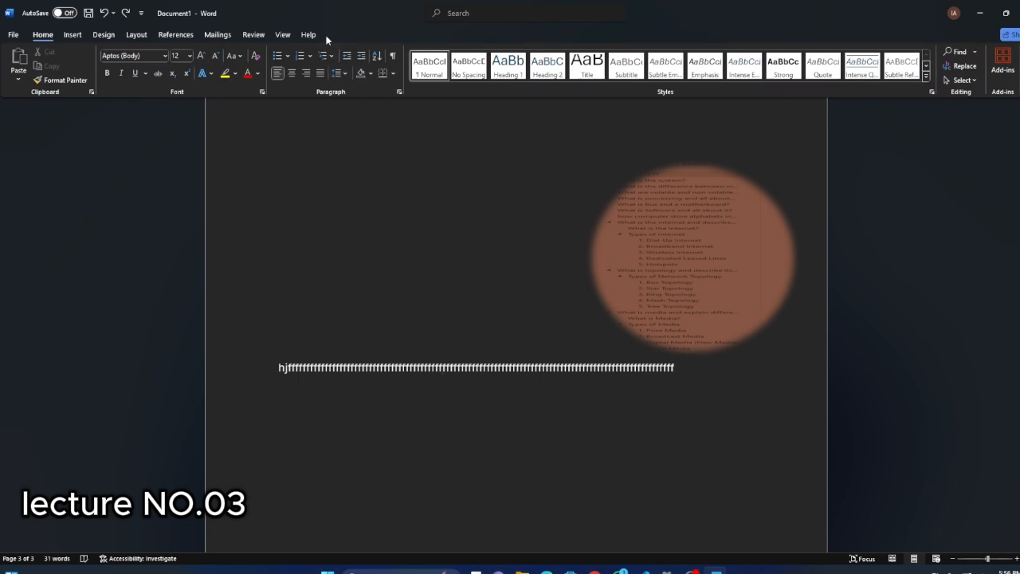
pyautogui.click(691, 253)
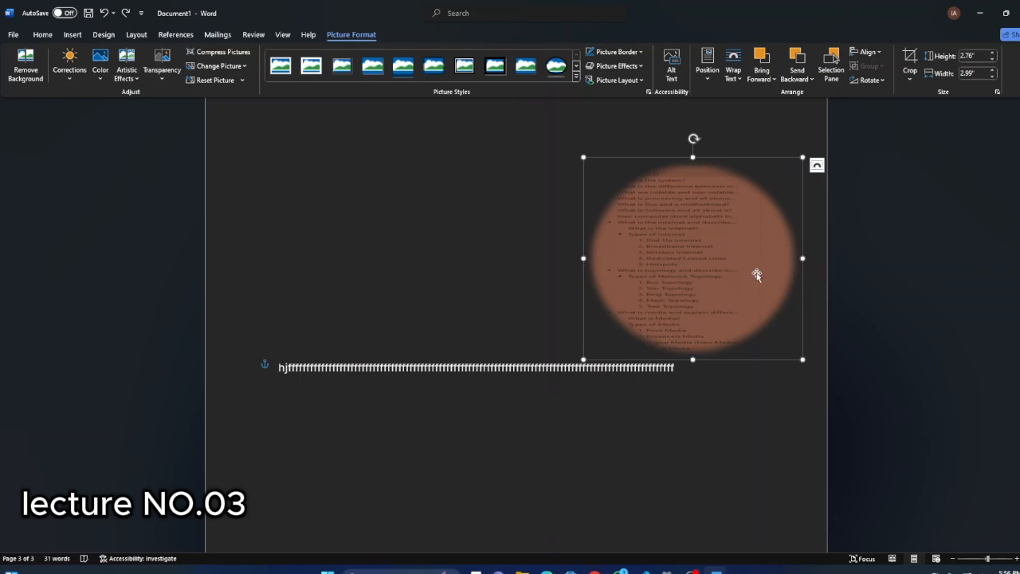
# Place the insertion point in the orange table's header row and show the table's design and layout commands.
pyautogui.click(71, 34)
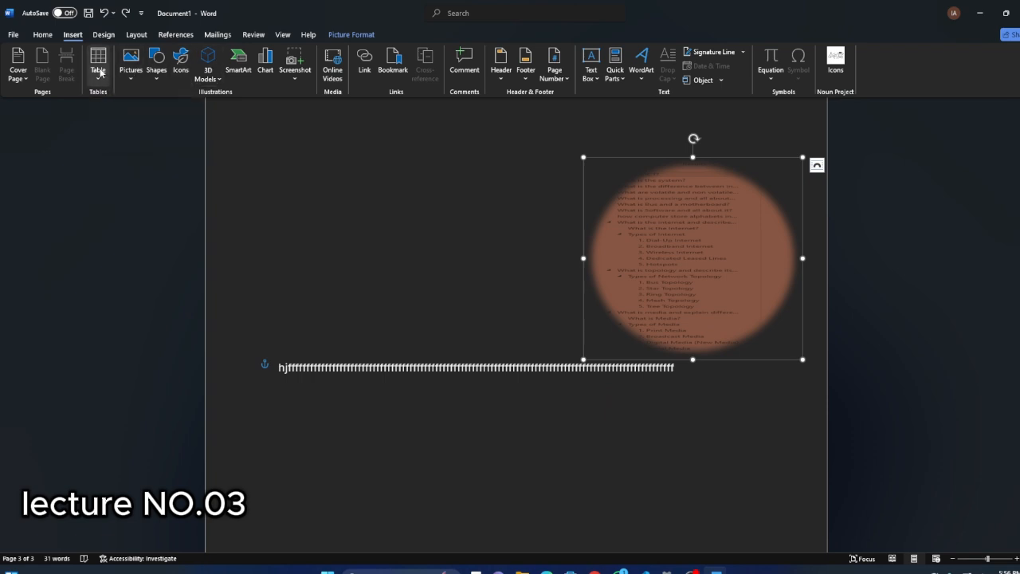
pyautogui.scroll(2, 493, 377)
pyautogui.scroll(10, 493, 377)
pyautogui.click(458, 255)
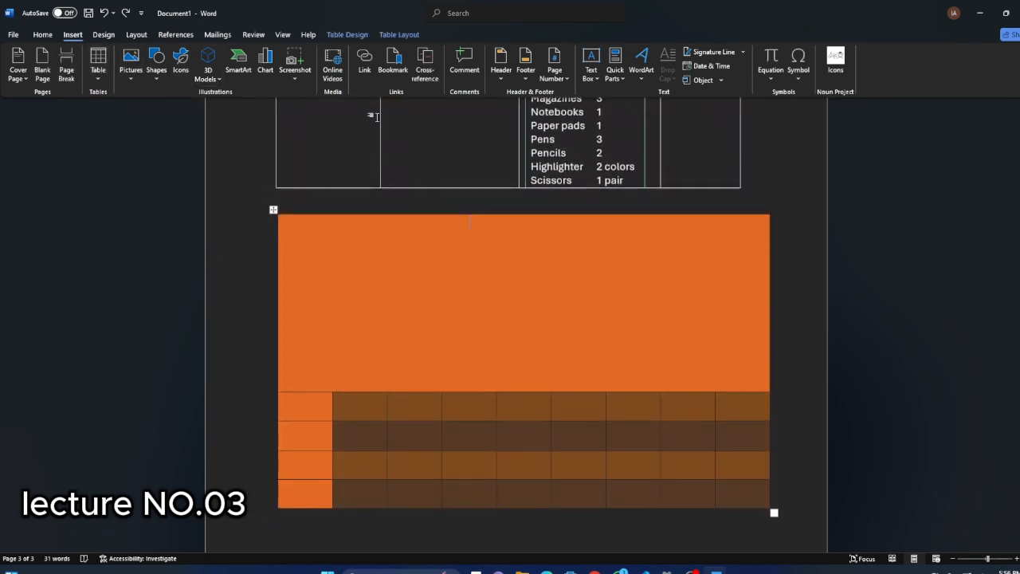
pyautogui.click(355, 34)
pyautogui.click(401, 34)
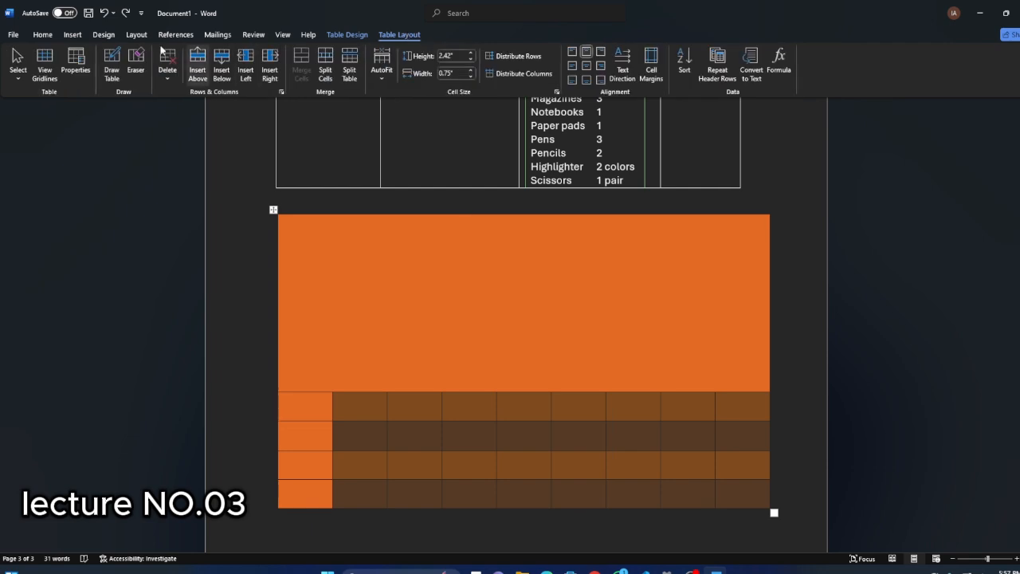
# Compare the general insert commands with the layout and design commands offered for the orange table.
pyautogui.click(72, 35)
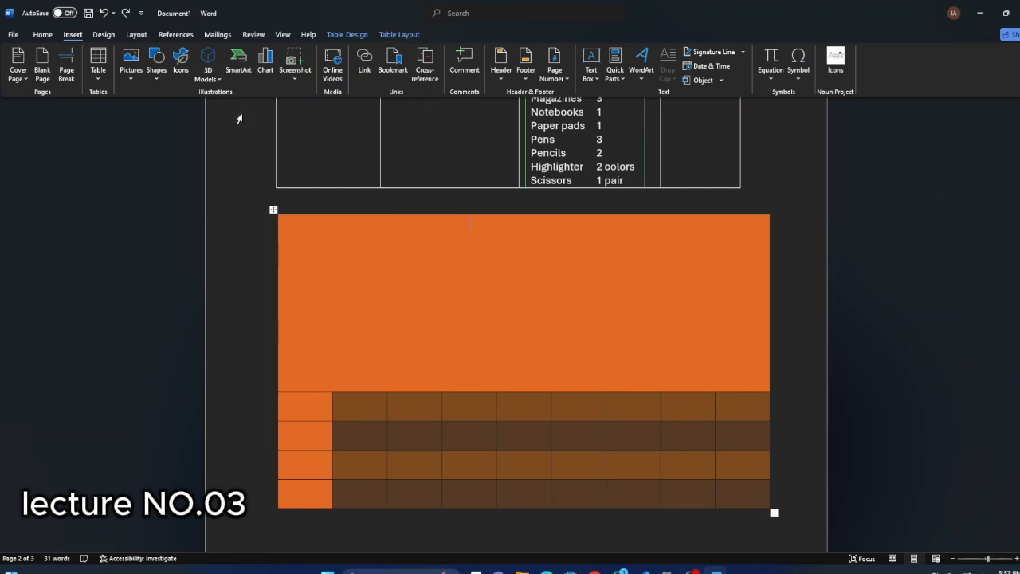
pyautogui.click(399, 35)
pyautogui.click(349, 35)
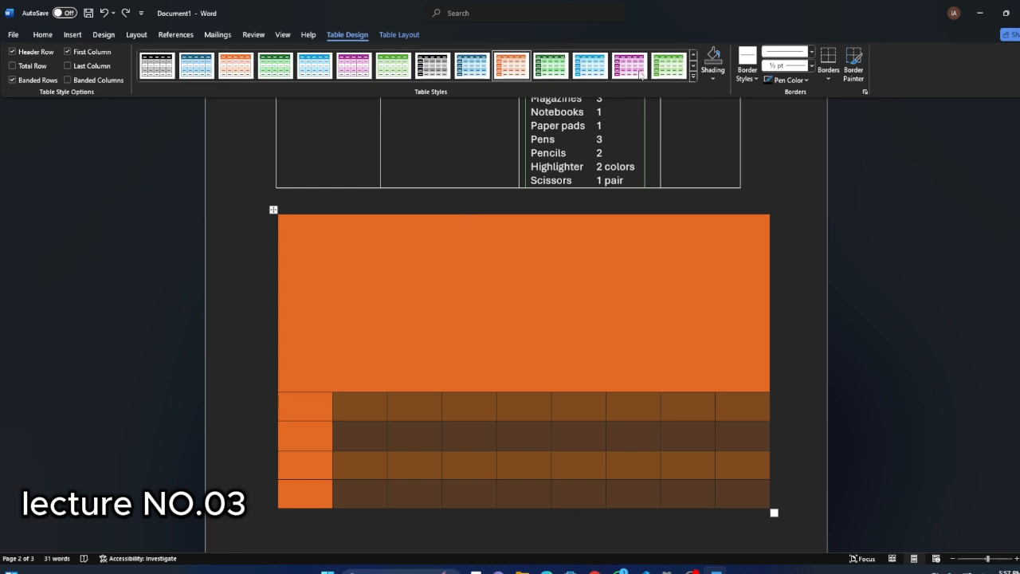
# Select the oval picture on the last page and review its preset page positions without applying one.
pyautogui.click(73, 35)
pyautogui.scroll(-10, 510, 311)
pyautogui.click(749, 173)
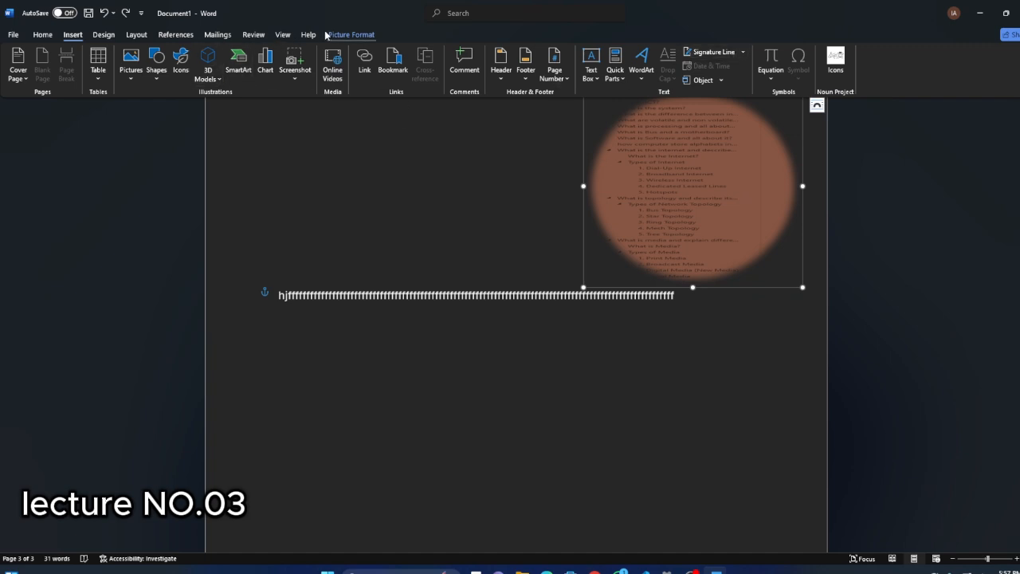
pyautogui.click(349, 35)
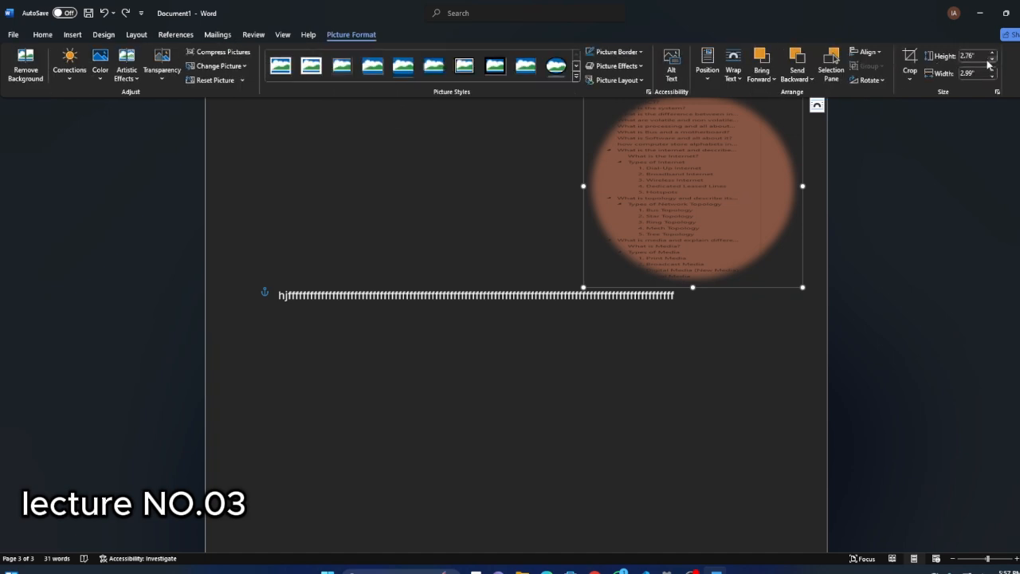
pyautogui.click(709, 72)
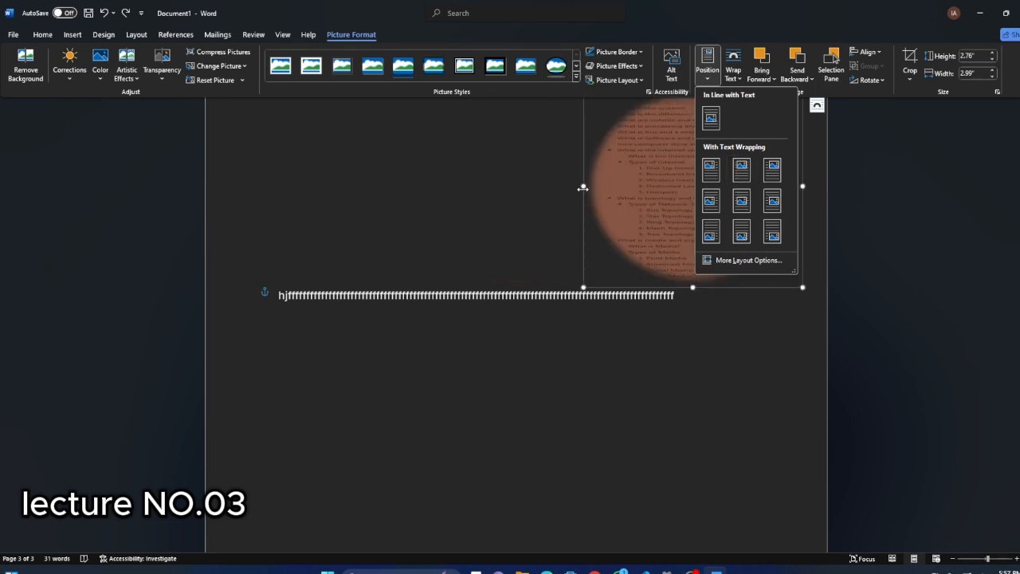
pyautogui.click(644, 169)
# Move the oval picture to the horizontal middle of the page, below the text line, without applying a preset position.
pyautogui.moveTo(674, 185); pyautogui.dragTo(713, 208)
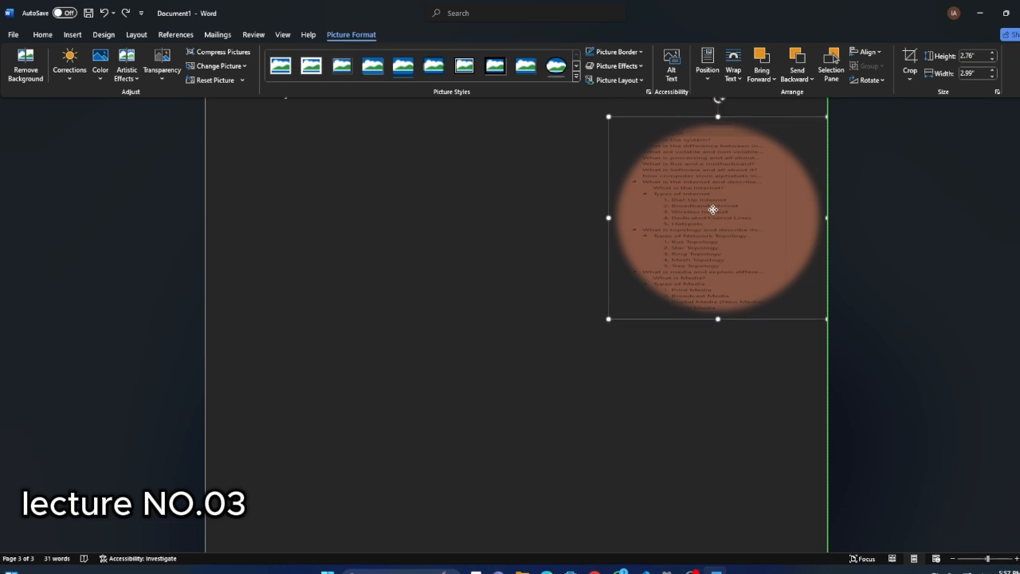
pyautogui.click(708, 70)
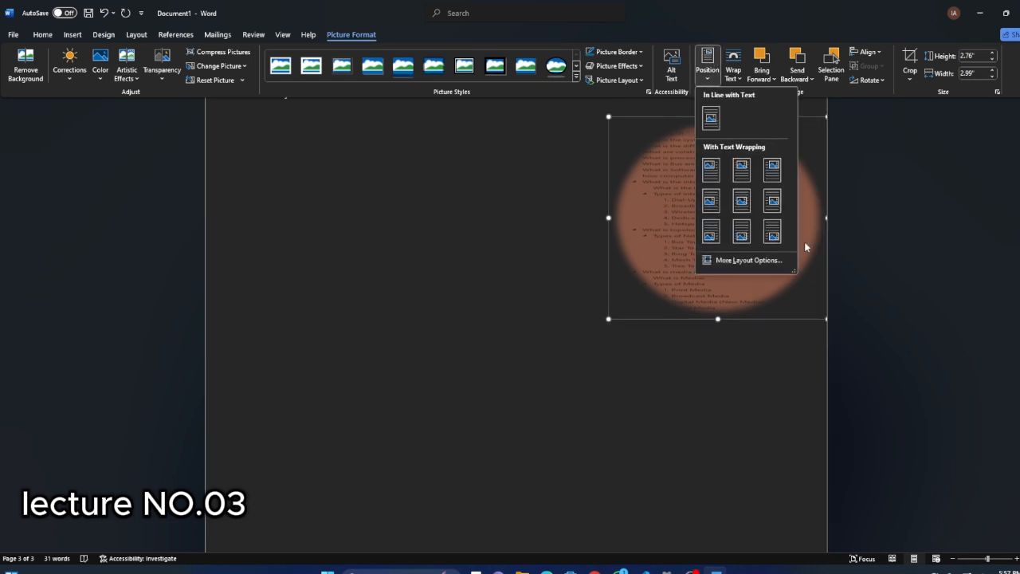
pyautogui.click(699, 210)
pyautogui.moveTo(699, 210); pyautogui.dragTo(504, 232)
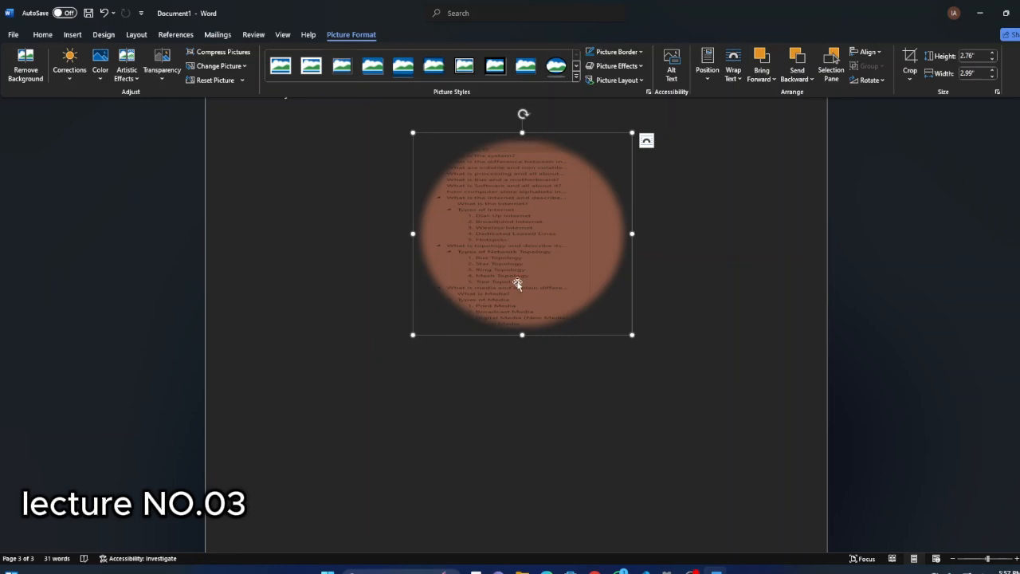
# Draw an octagon shape about 0.78" high and 0.81" wide to the lower left of the oval picture.
pyautogui.click(71, 35)
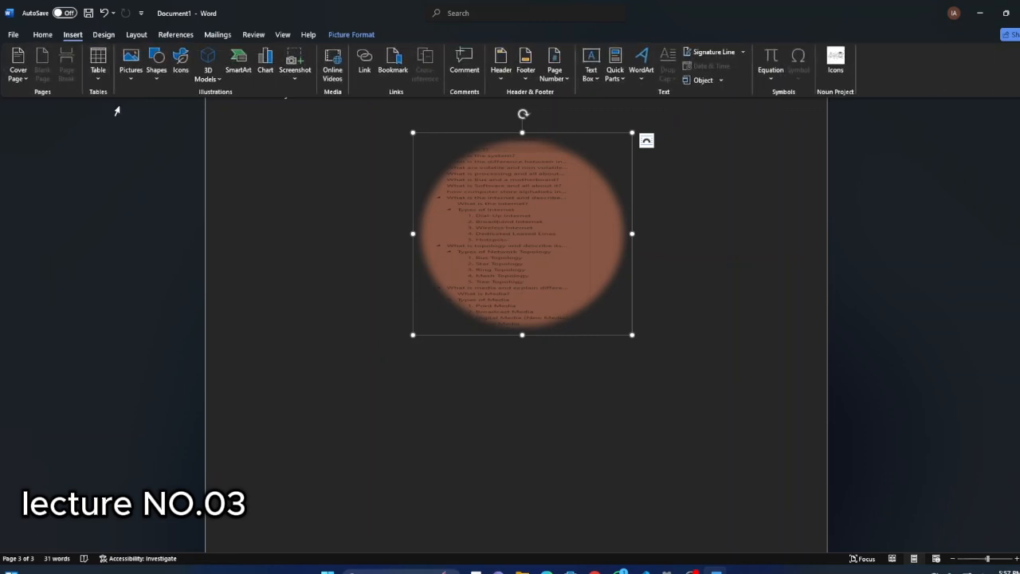
pyautogui.click(156, 73)
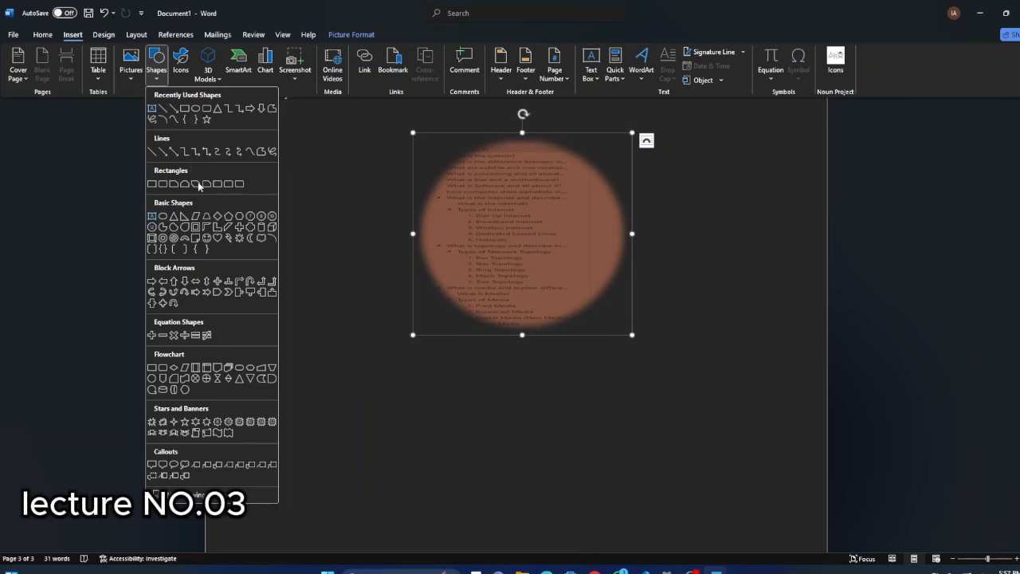
pyautogui.click(260, 216)
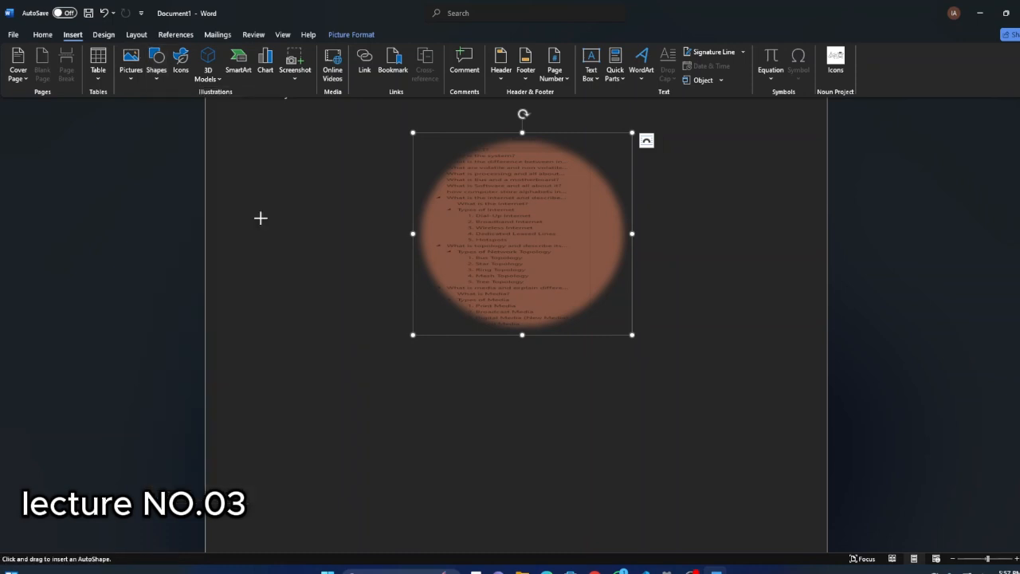
pyautogui.moveTo(295, 301); pyautogui.dragTo(354, 358)
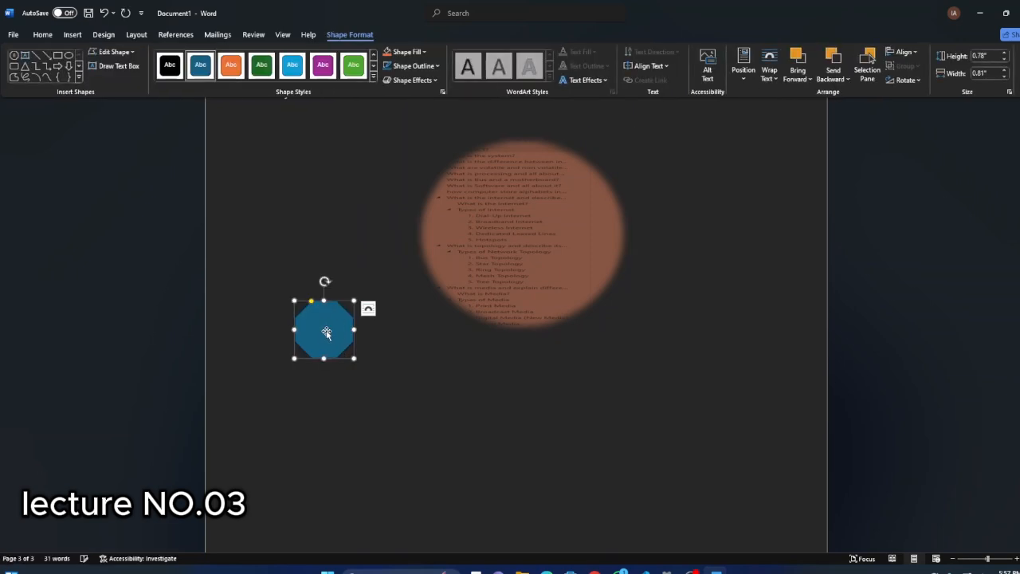
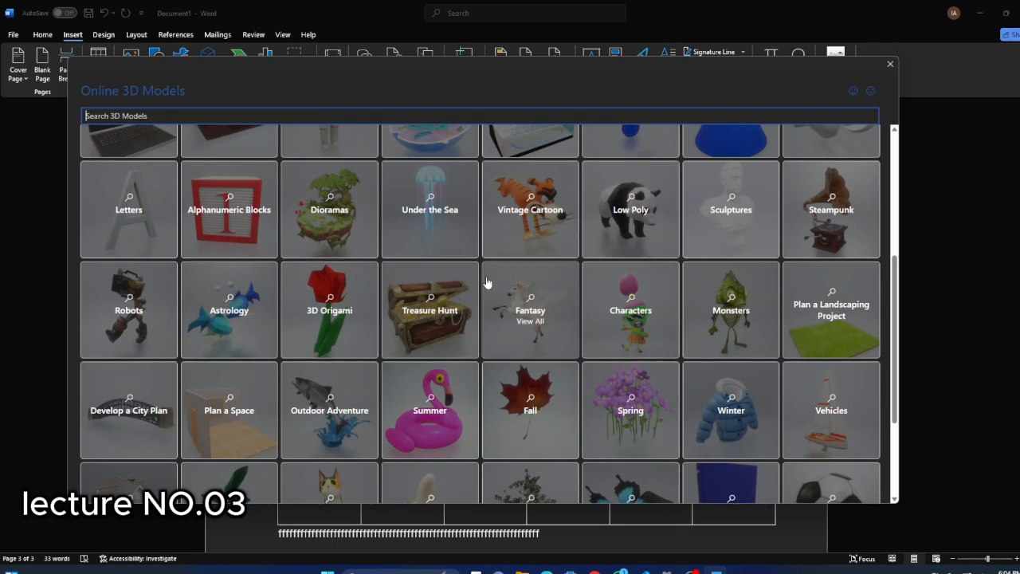
# Insert the animated cutaway heart from the Biology category of the online 3D models.
pyautogui.scroll(5, 430, 319)
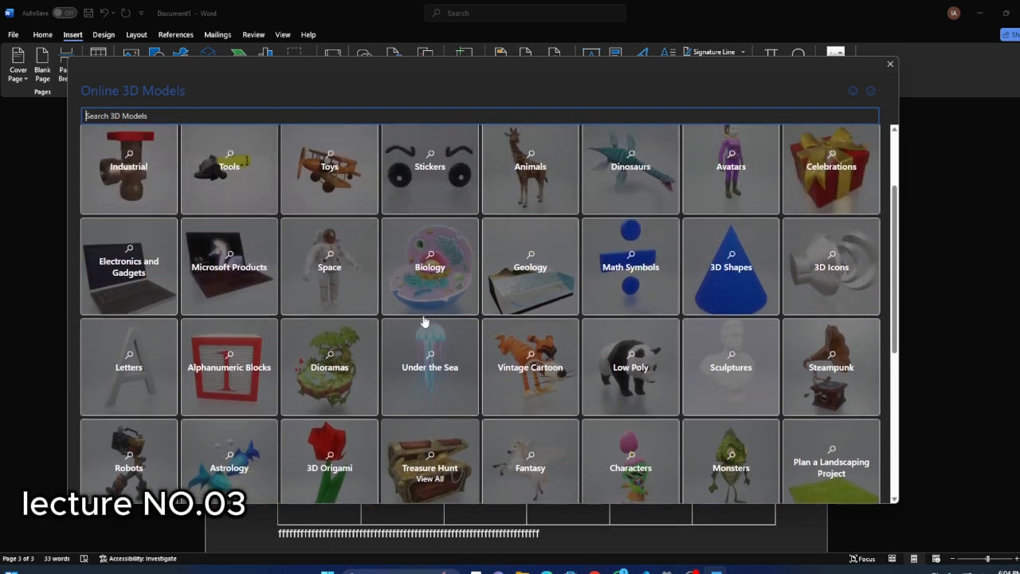
pyautogui.scroll(-3, 414, 309)
pyautogui.scroll(1, 421, 307)
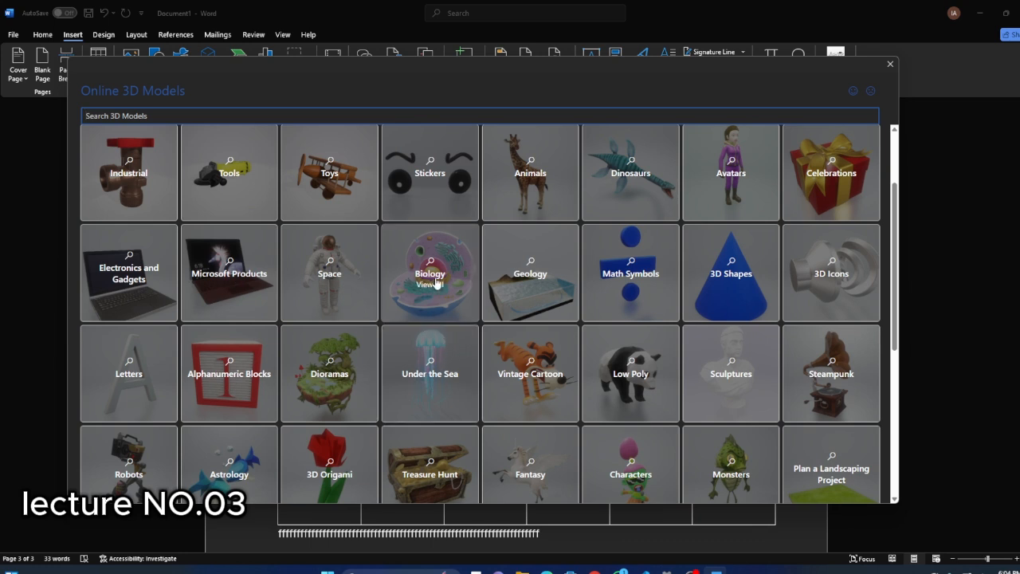
pyautogui.click(436, 283)
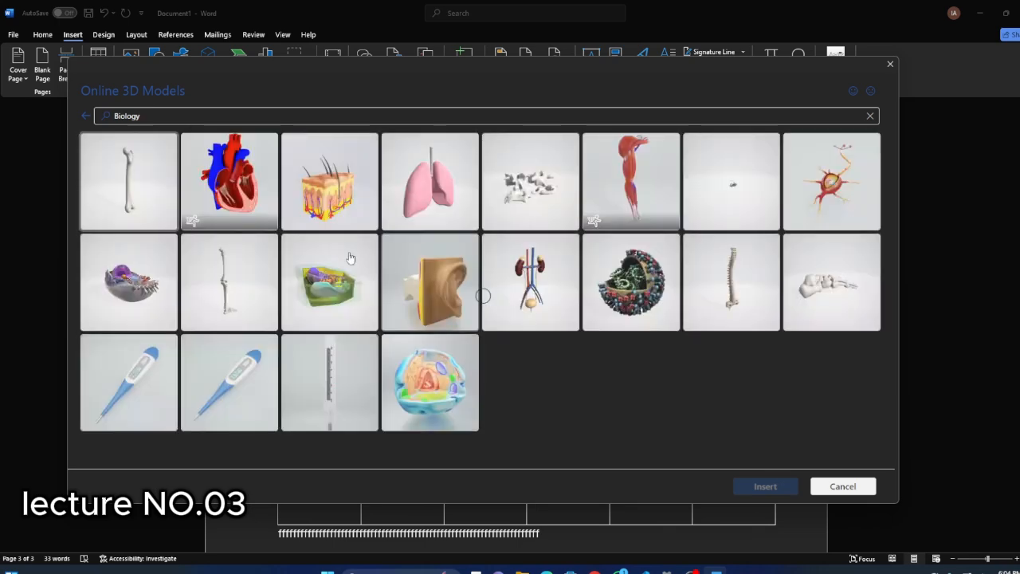
pyautogui.scroll(-5, 561, 276)
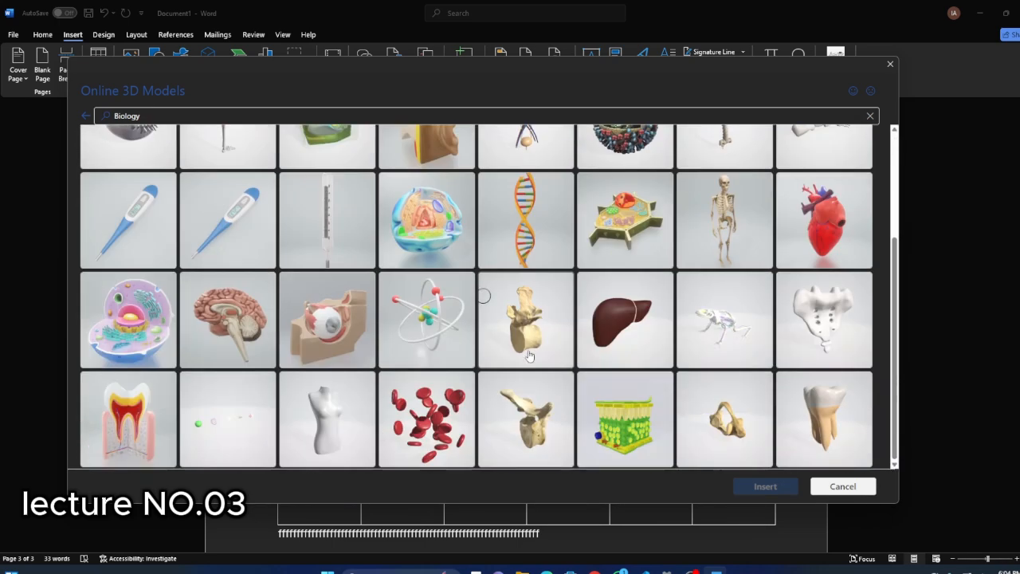
pyautogui.scroll(5, 561, 276)
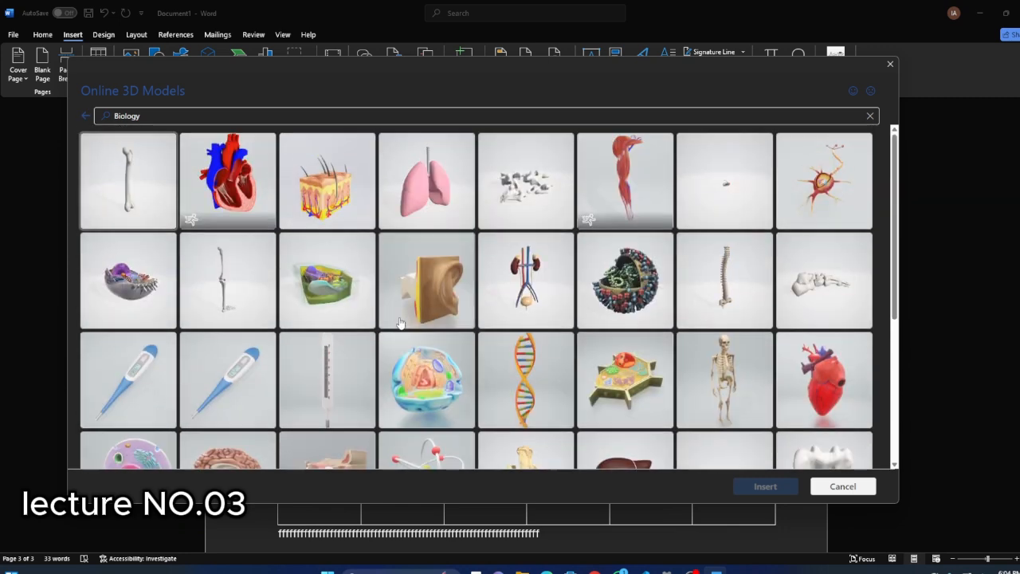
pyautogui.click(209, 189)
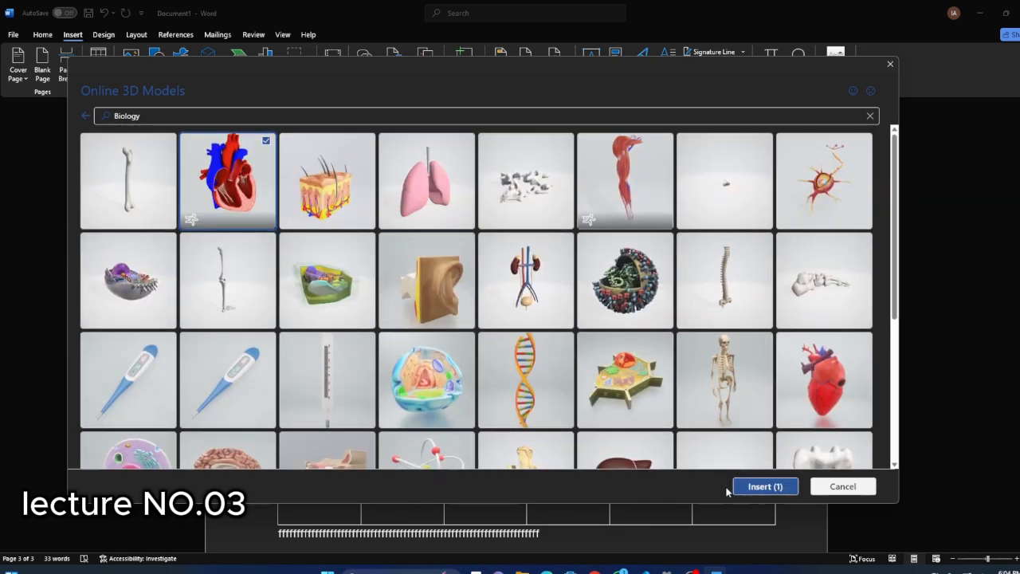
pyautogui.click(752, 486)
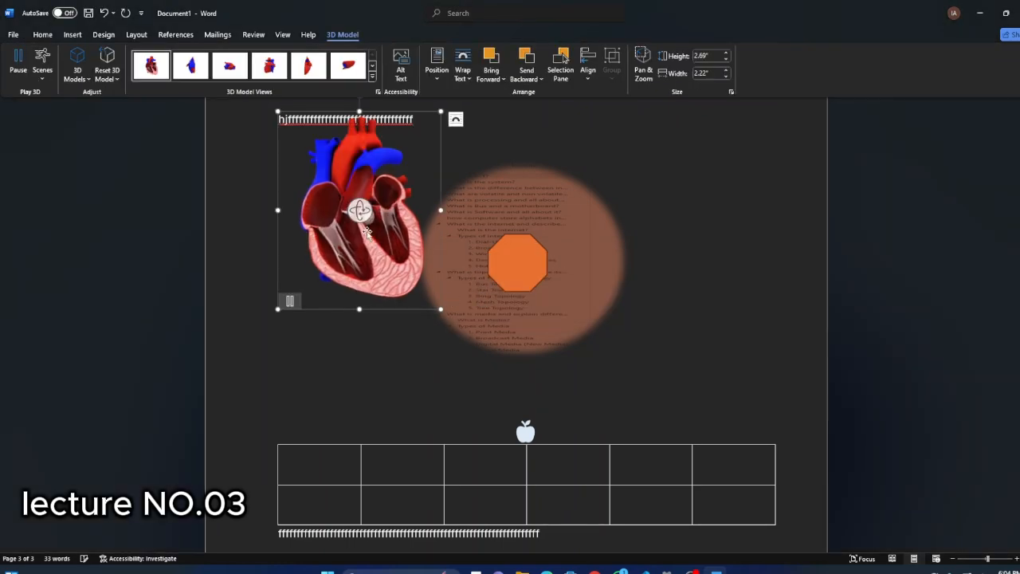
# Move the heart model over the middle of the oval picture, covering the octagon.
pyautogui.moveTo(366, 232); pyautogui.dragTo(726, 220)
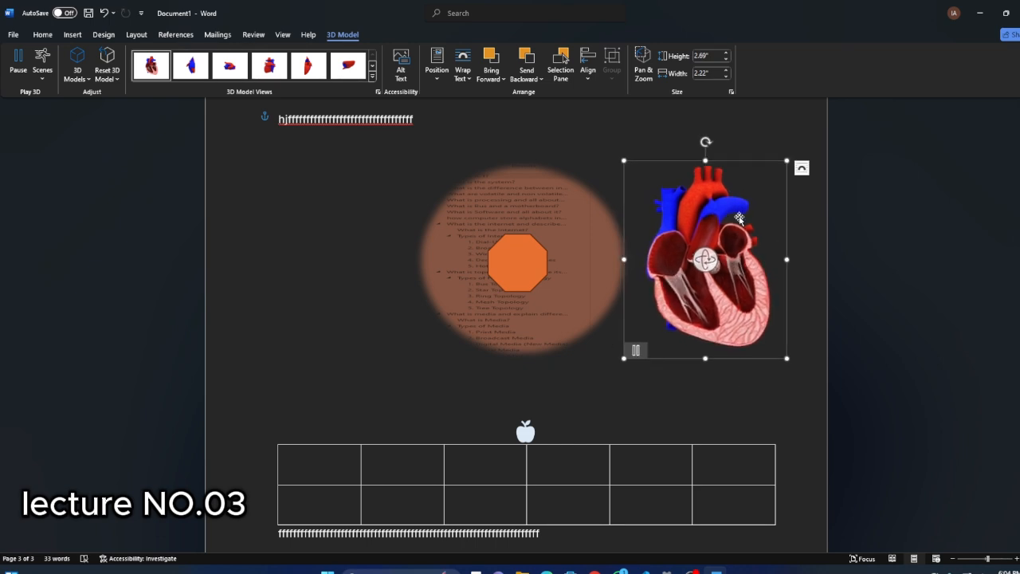
pyautogui.click(728, 426)
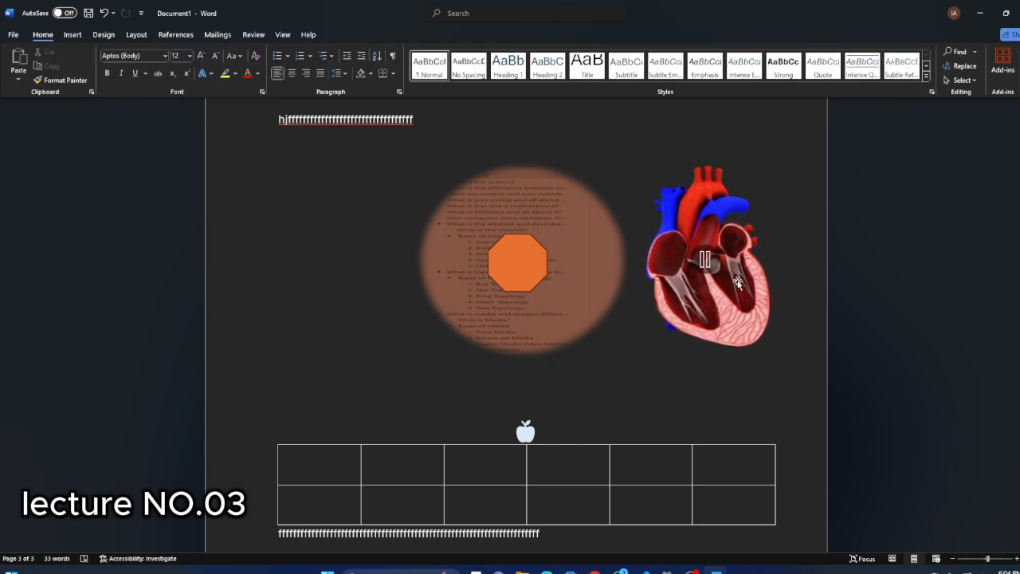
pyautogui.click(739, 283)
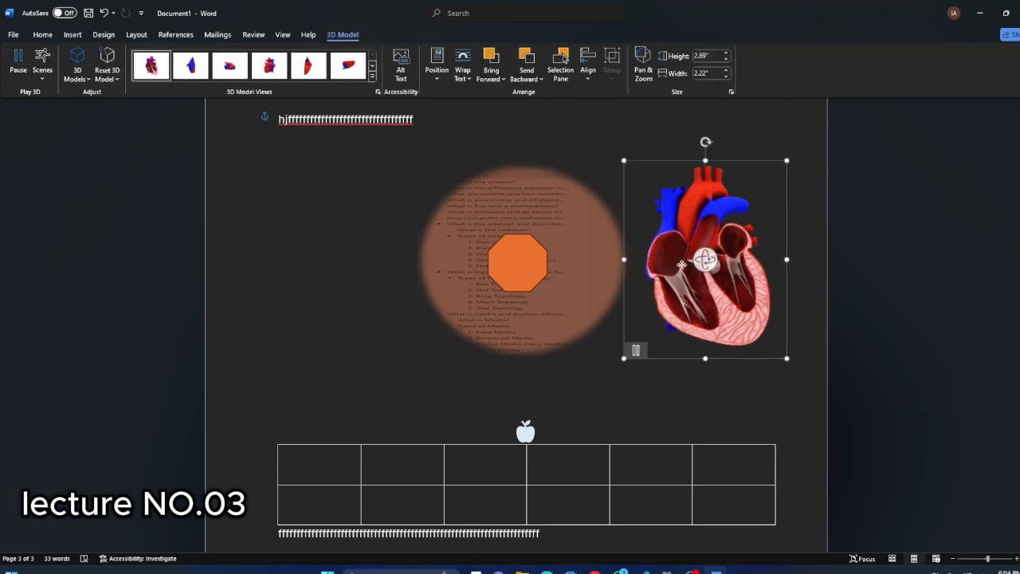
pyautogui.moveTo(681, 264); pyautogui.dragTo(539, 246)
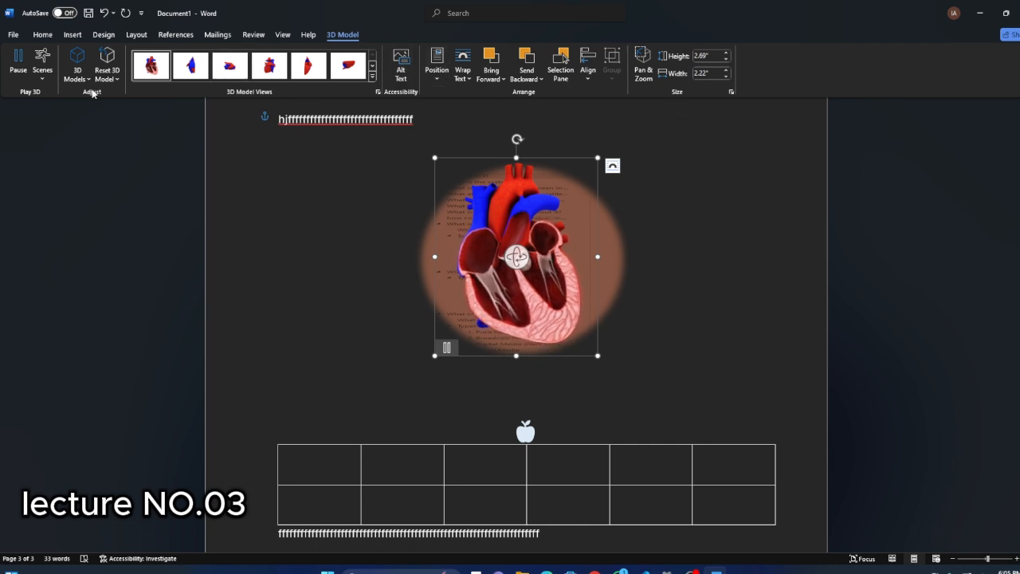
pyautogui.click(73, 35)
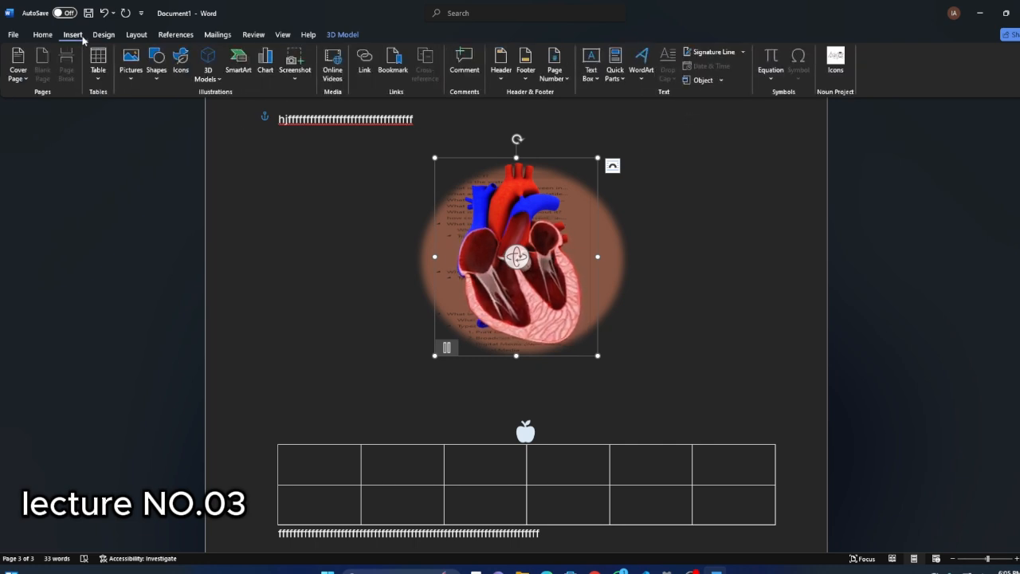
pyautogui.click(104, 35)
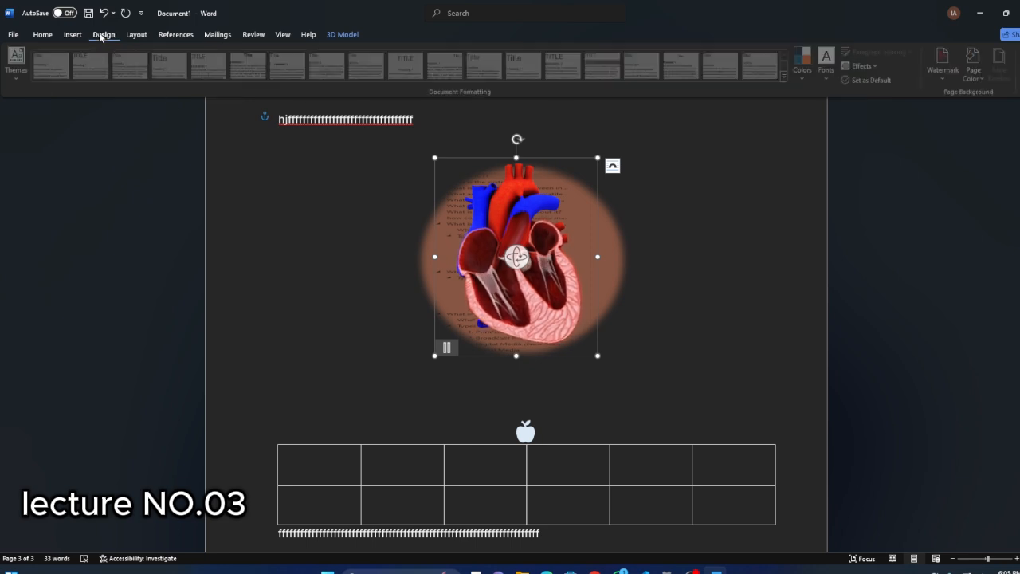
pyautogui.click(71, 35)
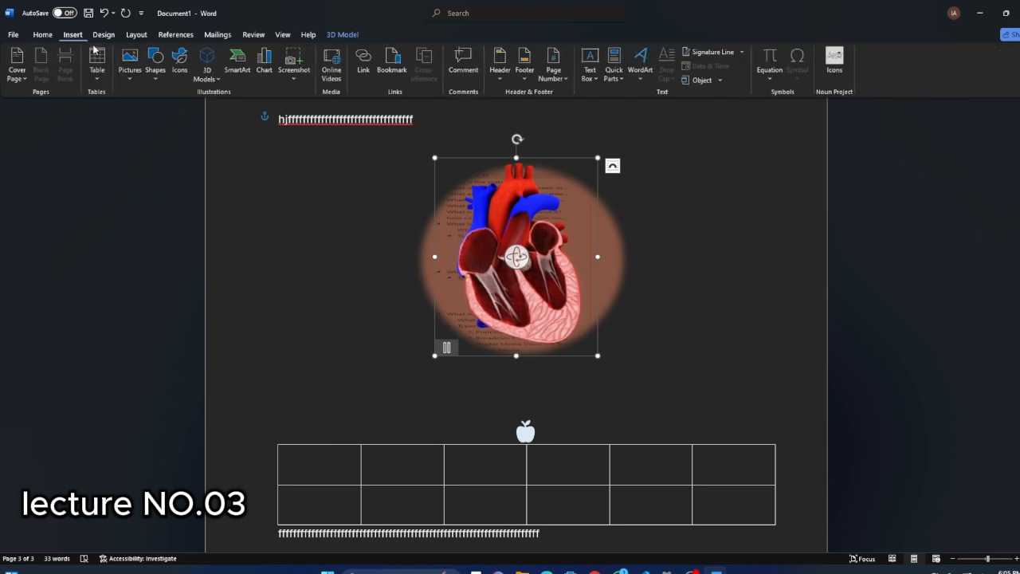
pyautogui.click(208, 76)
pyautogui.click(234, 118)
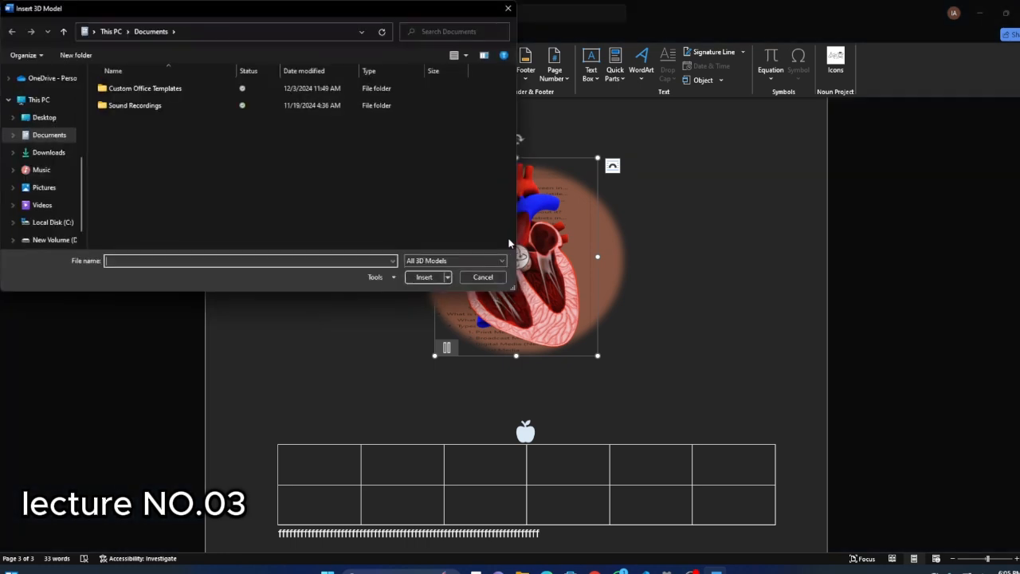
pyautogui.click(507, 10)
# Insert the narrow black prism with bevelled ends from the 3D Shapes category of the stock 3D models.
pyautogui.click(208, 75)
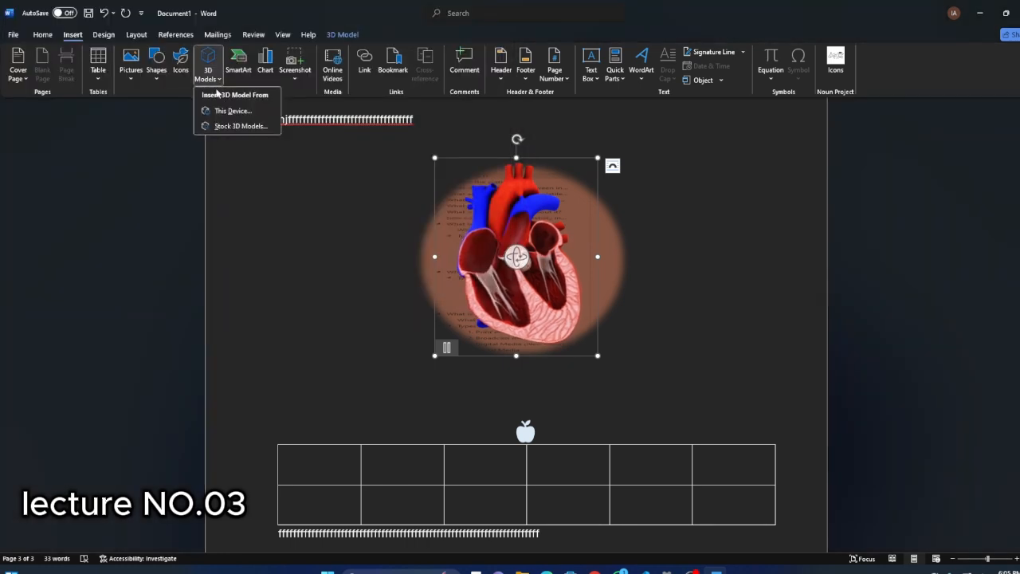
pyautogui.click(227, 126)
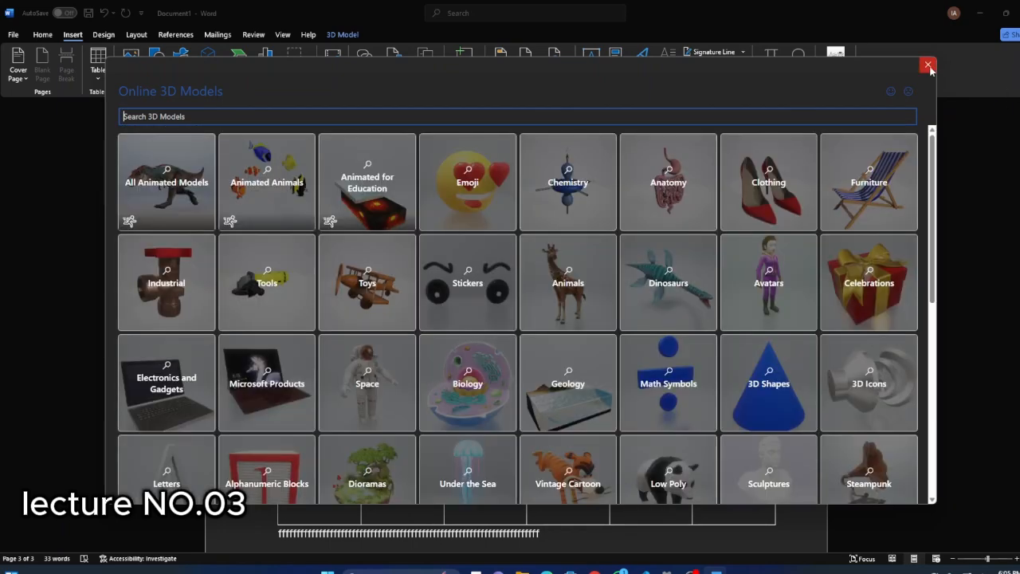
pyautogui.click(769, 386)
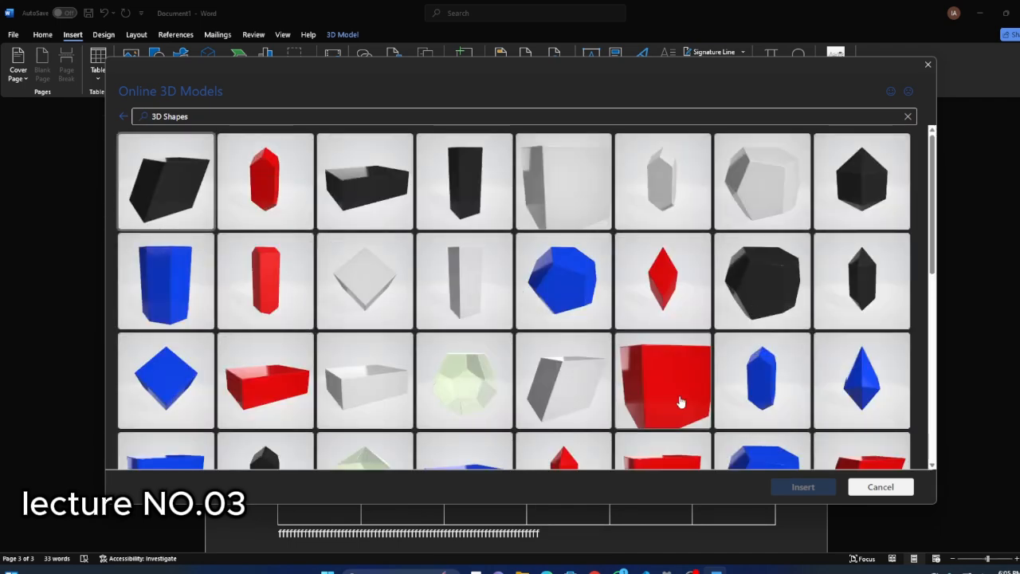
pyautogui.scroll(-5, 661, 391)
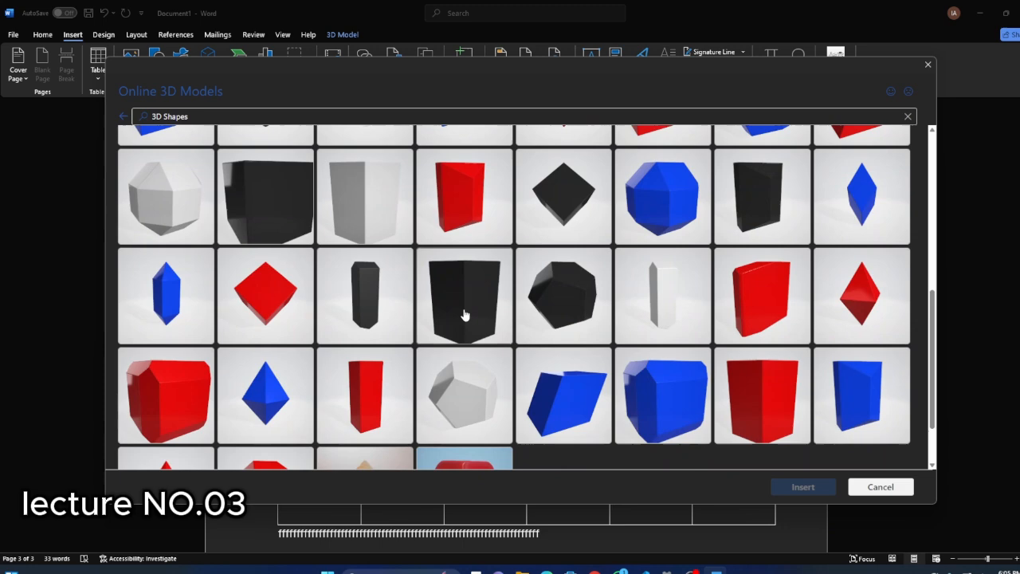
pyautogui.click(363, 299)
pyautogui.click(802, 486)
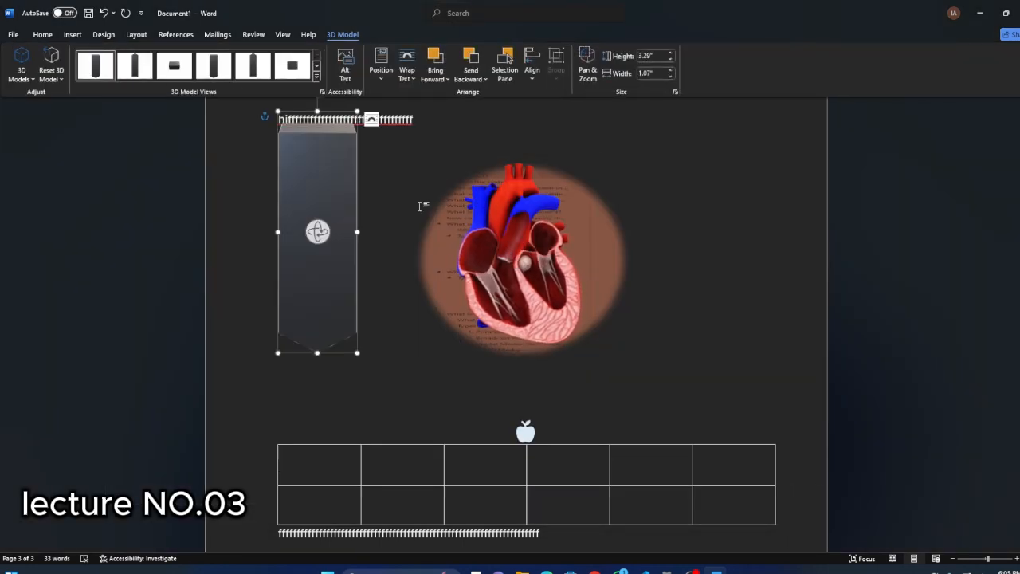
# Position the black prism to the right of the oval picture, about 3.23" high and turned nearly upside down.
pyautogui.click(414, 209)
pyautogui.moveTo(353, 224); pyautogui.dragTo(614, 243)
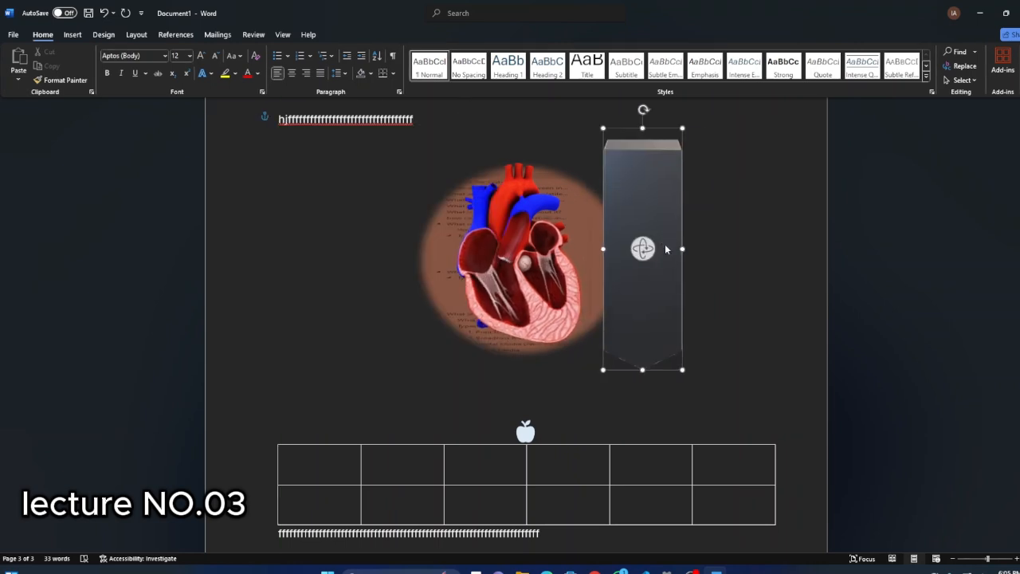
pyautogui.moveTo(644, 369); pyautogui.dragTo(644, 364)
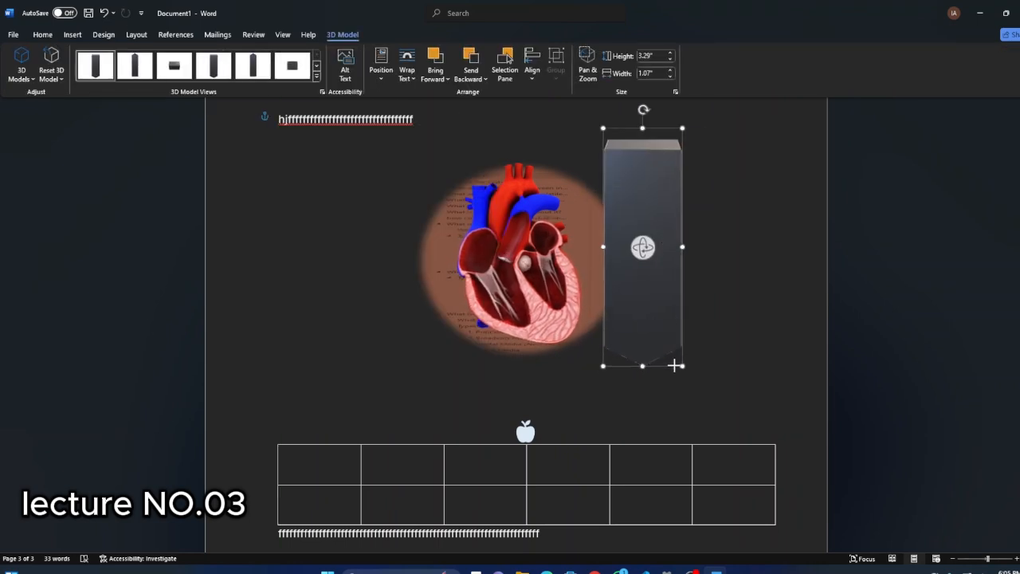
pyautogui.moveTo(657, 252); pyautogui.dragTo(713, 258)
pyautogui.moveTo(698, 129); pyautogui.dragTo(701, 446)
pyautogui.click(514, 313)
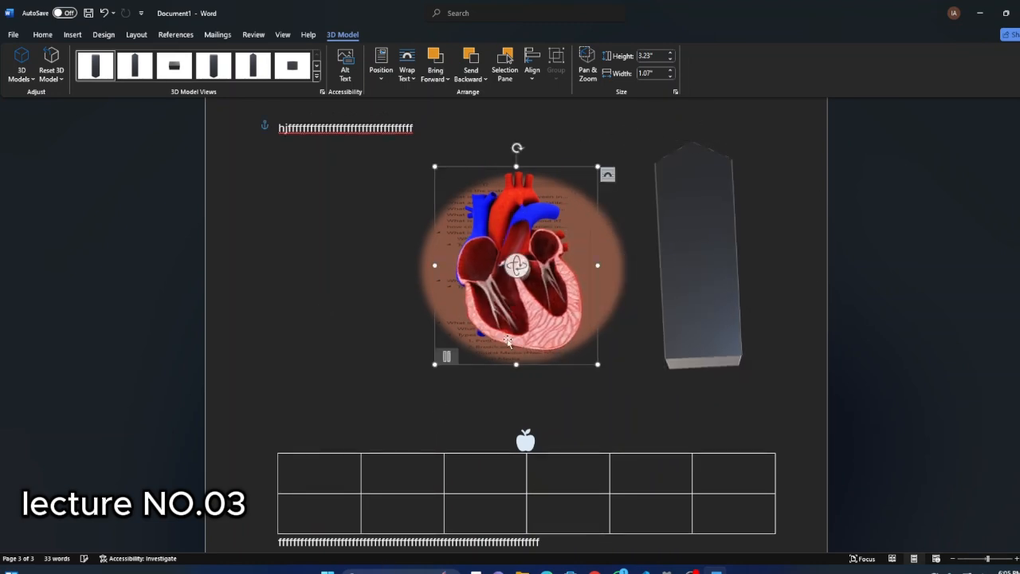
pyautogui.click(267, 378)
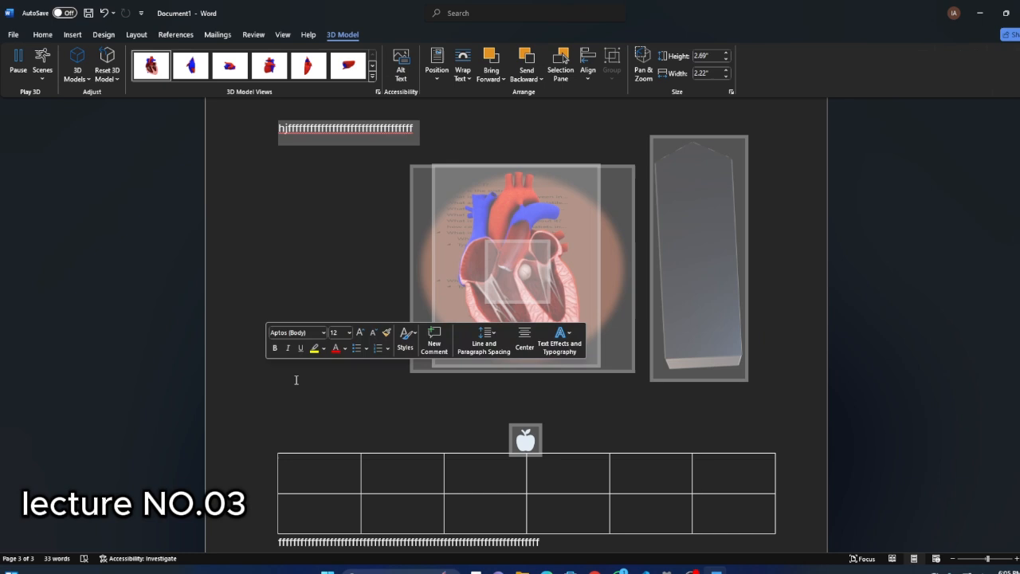
pyautogui.click(74, 35)
pyautogui.click(738, 221)
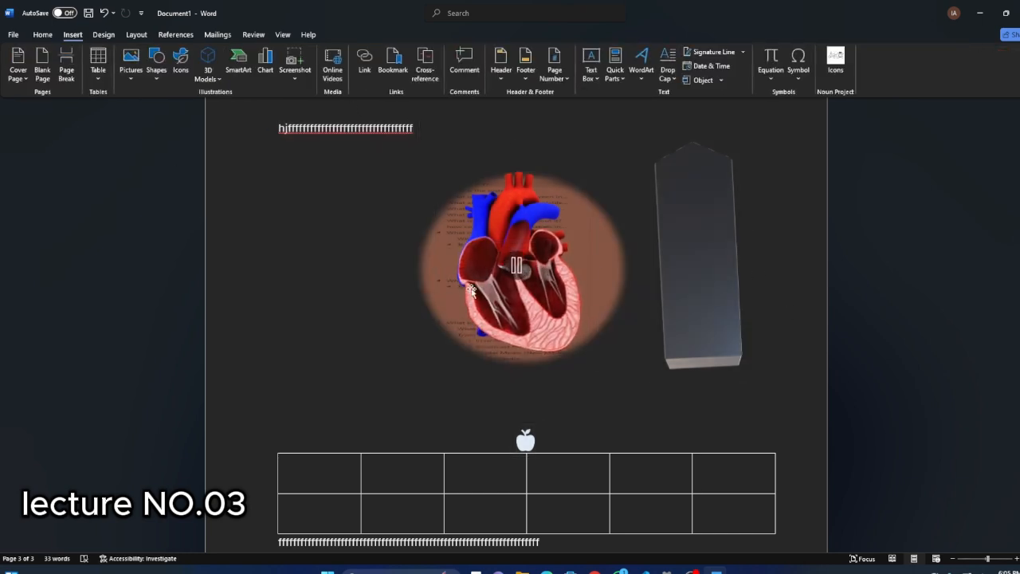
pyautogui.click(471, 292)
pyautogui.click(342, 36)
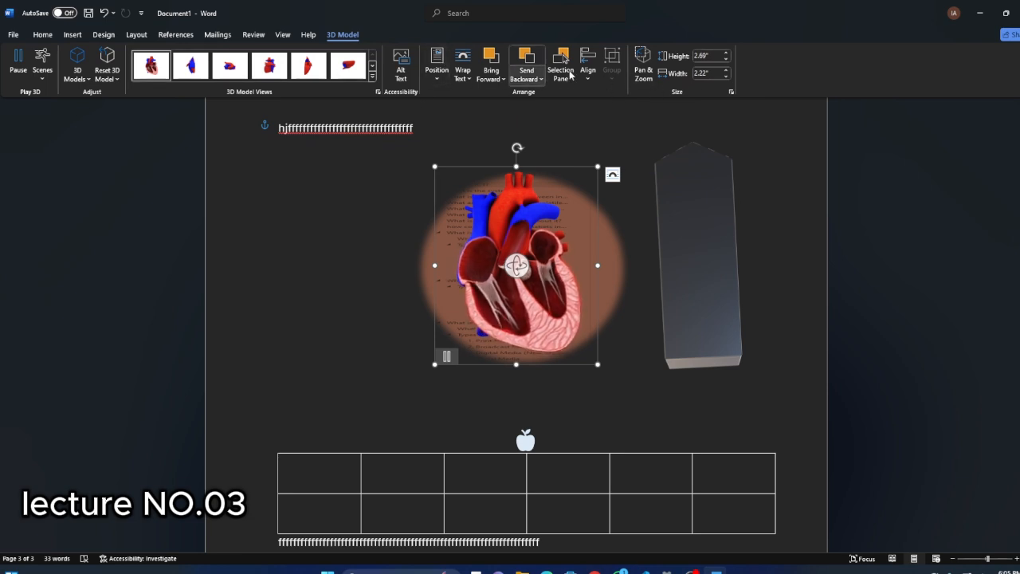
pyautogui.click(100, 36)
pyautogui.click(72, 35)
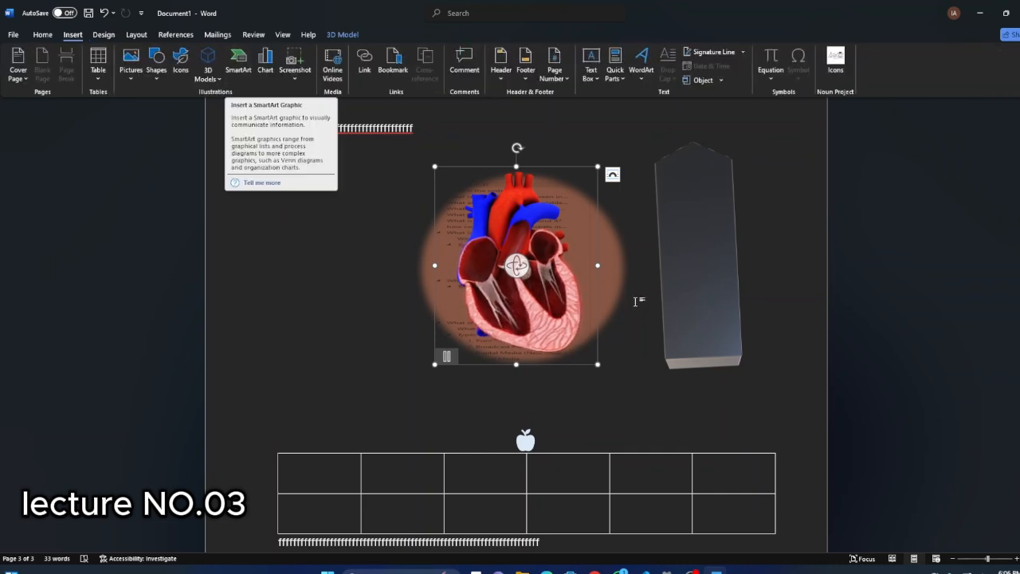
# Delete the line of repeated f characters directly below the table on the last page.
pyautogui.scroll(-5, 542, 295)
pyautogui.click(256, 262)
pyautogui.click(297, 283)
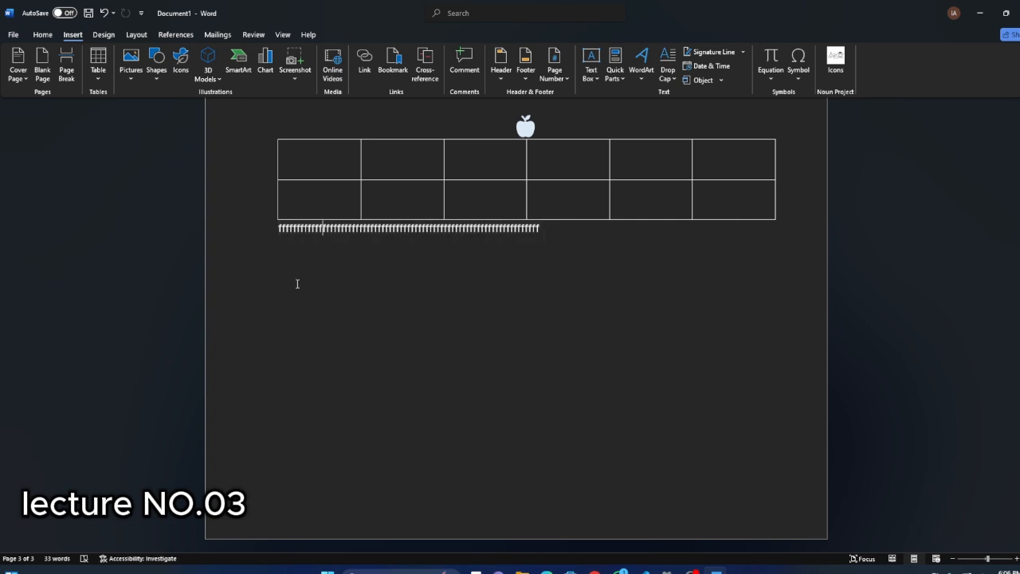
pyautogui.moveTo(542, 227); pyautogui.dragTo(228, 228)
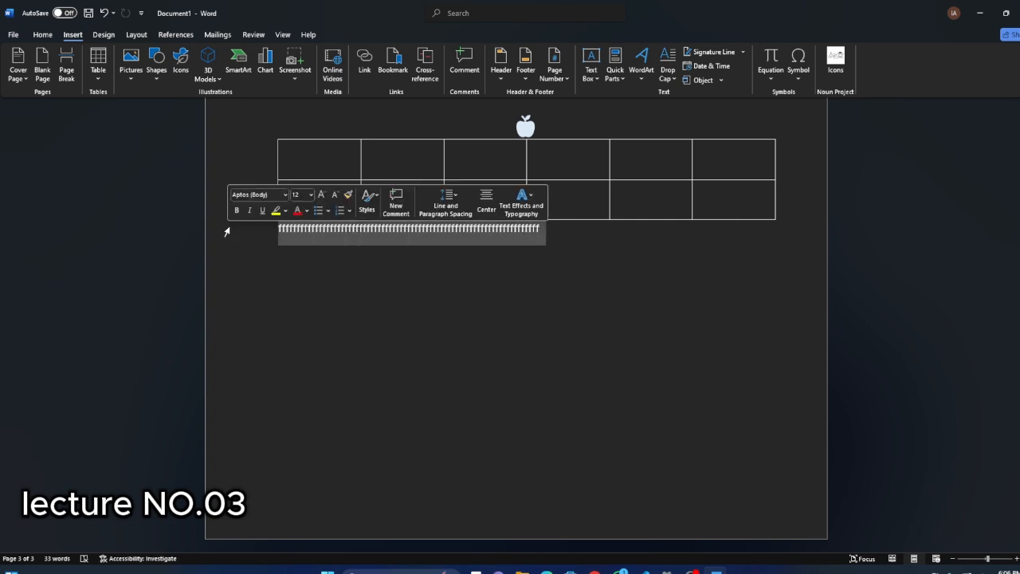
pyautogui.press('BackSpace')
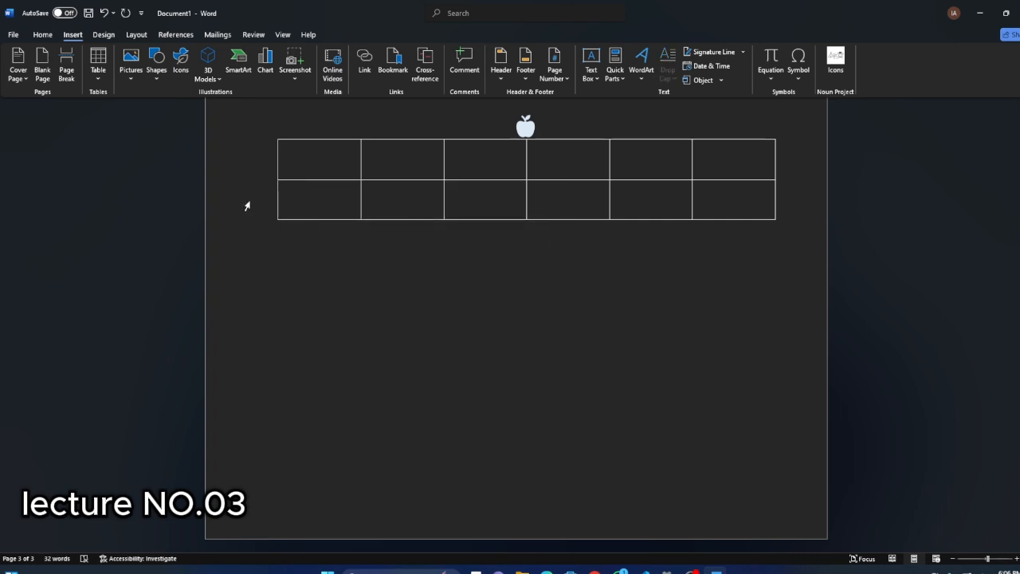
pyautogui.click(110, 37)
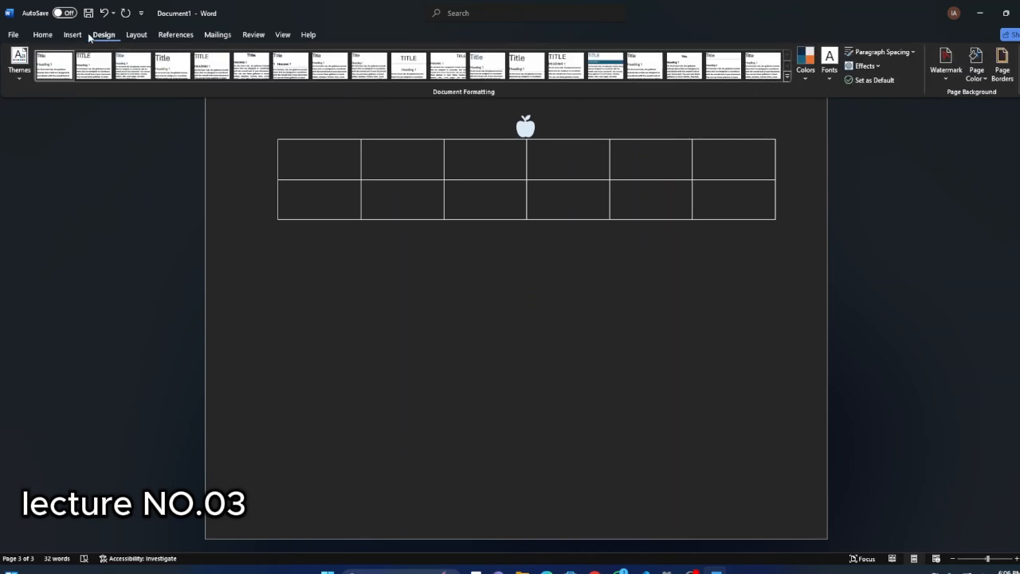
pyautogui.click(76, 35)
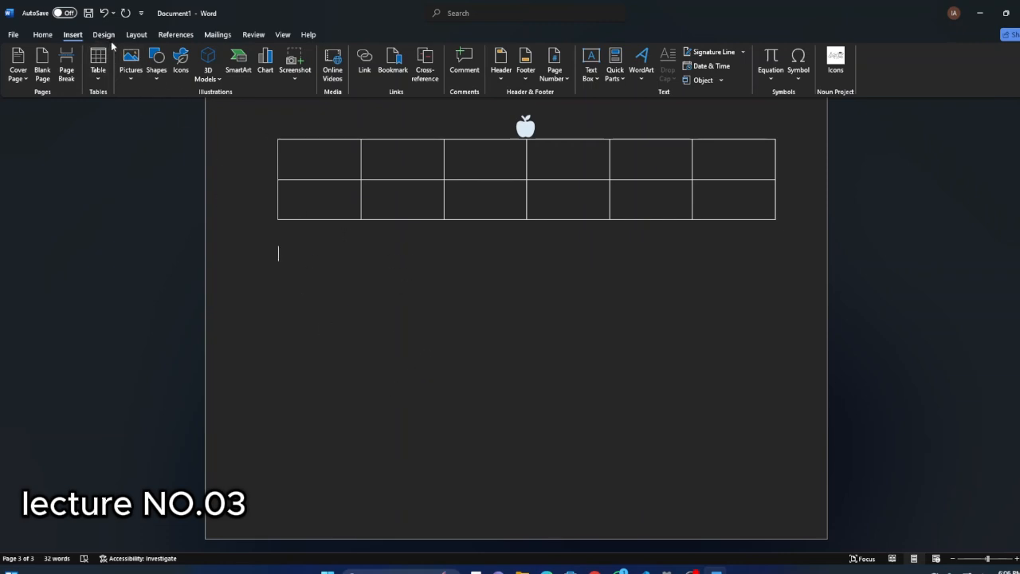
pyautogui.click(104, 34)
# Browse the SmartArt layouts, previewing several from the List category, including Picture Caption List, Vertical Box List and Vertical Bullet List.
pyautogui.click(73, 35)
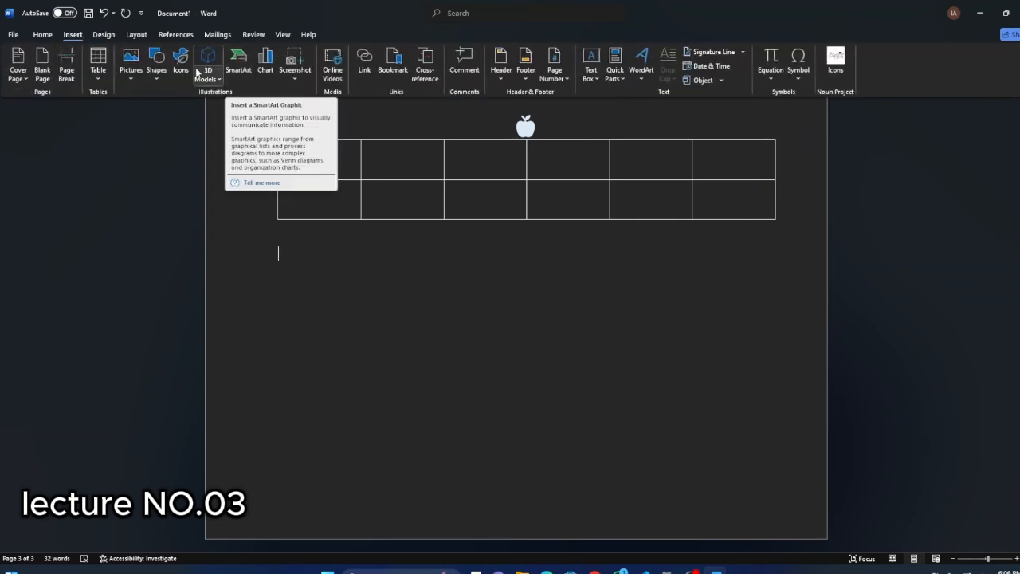
pyautogui.click(239, 63)
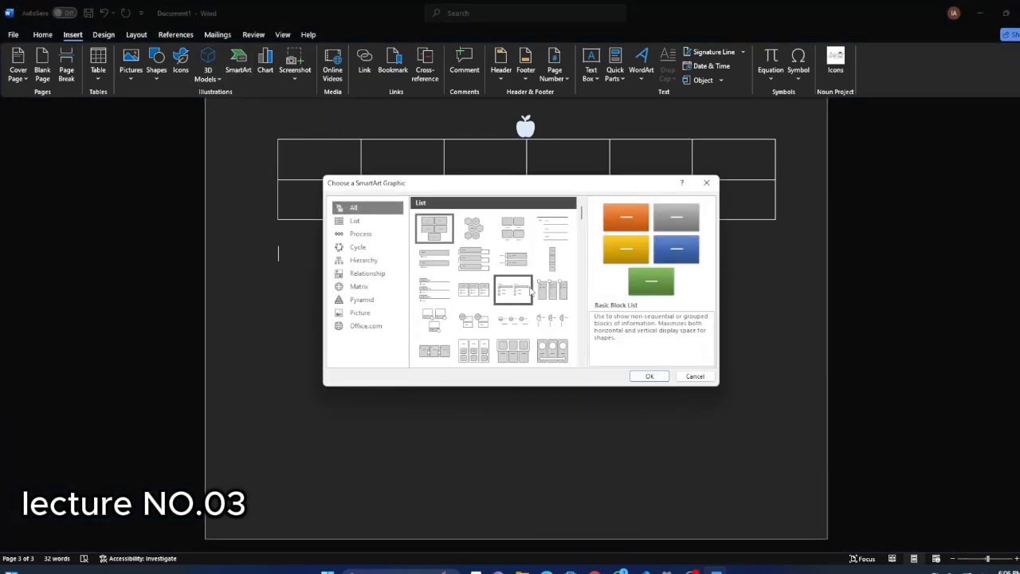
pyautogui.scroll(-3, 474, 293)
pyautogui.scroll(3, 465, 295)
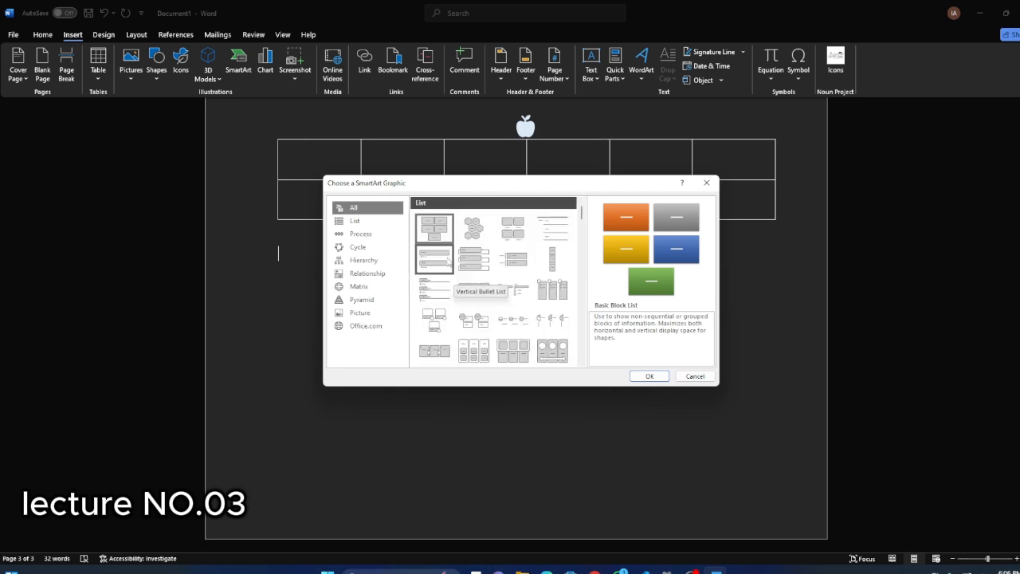
pyautogui.click(474, 228)
pyautogui.click(531, 241)
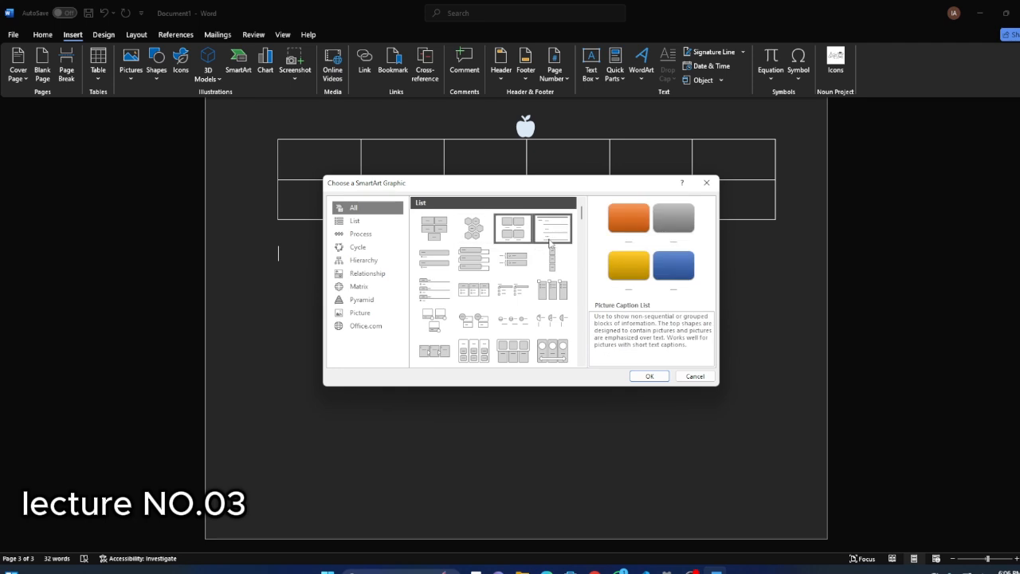
pyautogui.click(552, 290)
pyautogui.click(485, 265)
pyautogui.click(486, 265)
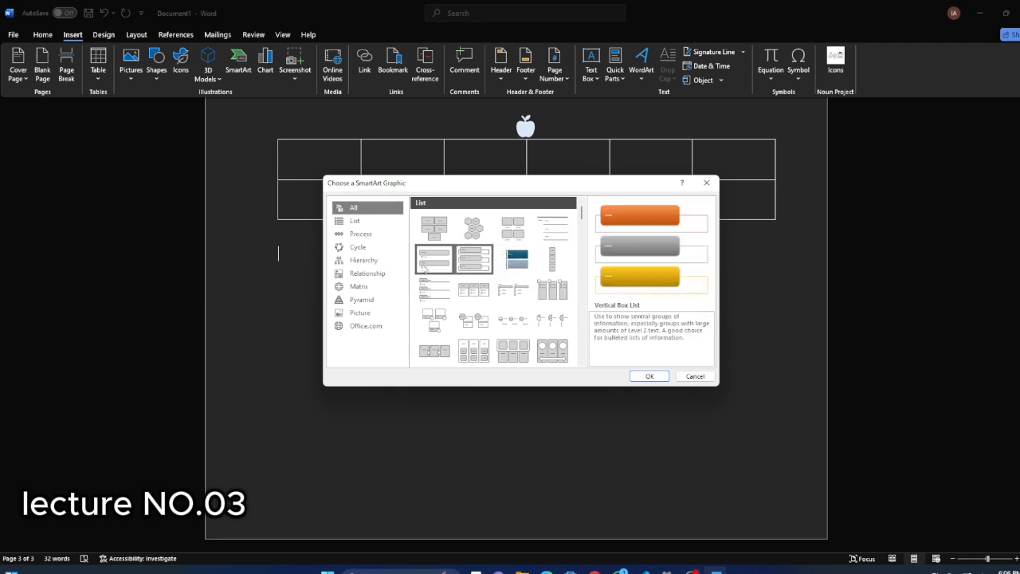
pyautogui.click(429, 270)
pyautogui.scroll(-3, 511, 318)
pyautogui.scroll(-5, 467, 284)
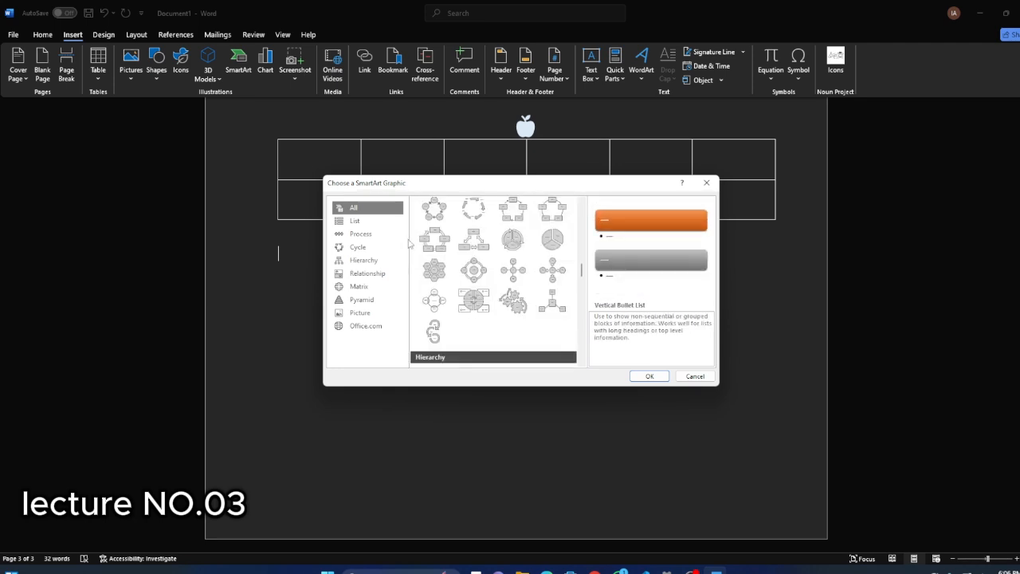
pyautogui.scroll(-3, 470, 276)
pyautogui.click(374, 223)
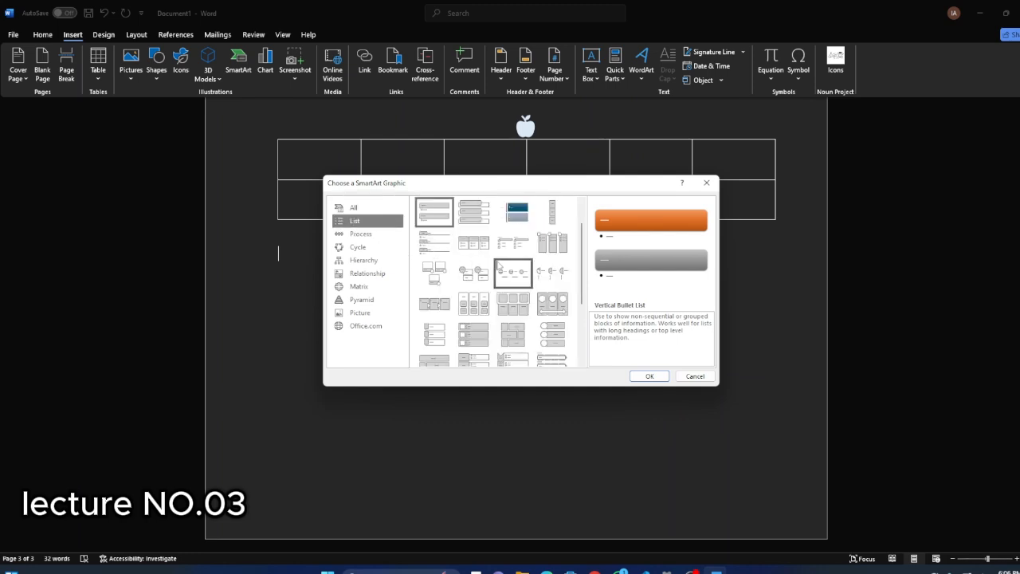
pyautogui.click(513, 274)
# Insert a Basic Pie SmartArt graphic from the Cycle category below the table.
pyautogui.click(367, 247)
pyautogui.click(552, 247)
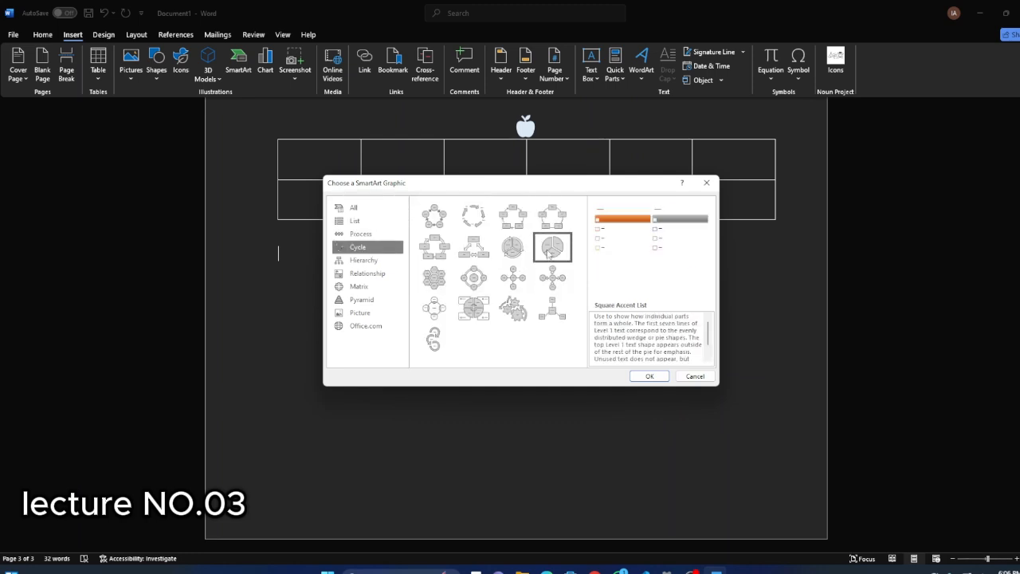
pyautogui.click(647, 376)
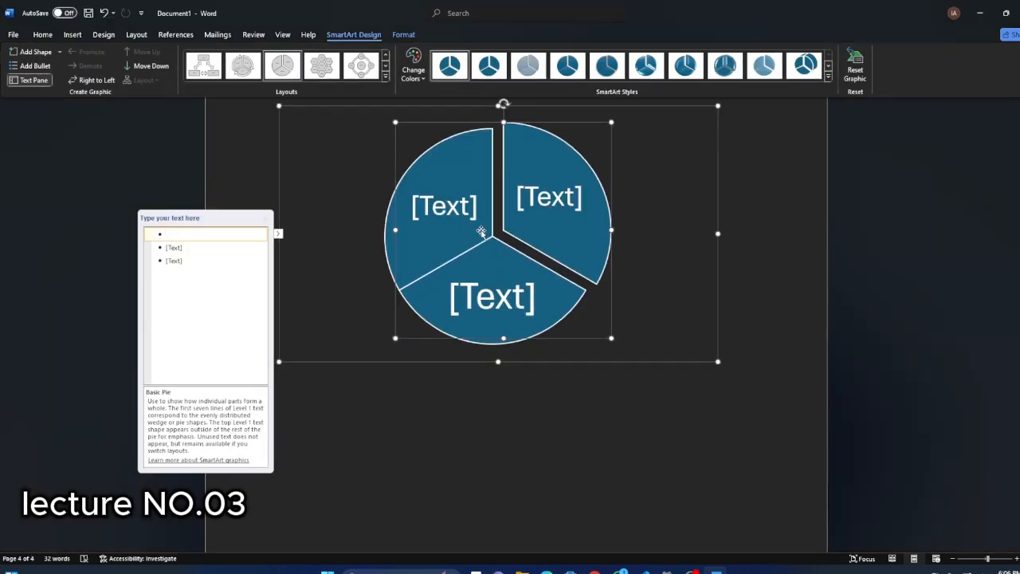
# Recolour the pie SmartArt with a colourful scheme of orange, light green and dark green slices.
pyautogui.click(414, 71)
pyautogui.click(452, 166)
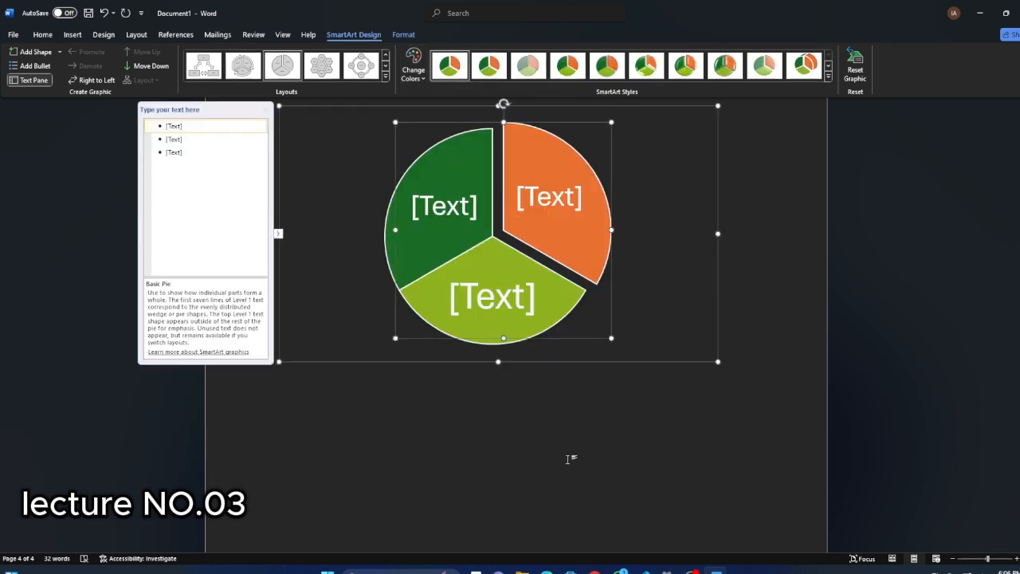
pyautogui.moveTo(571, 460); pyautogui.dragTo(458, 175)
pyautogui.click(756, 274)
pyautogui.scroll(-4, 467, 333)
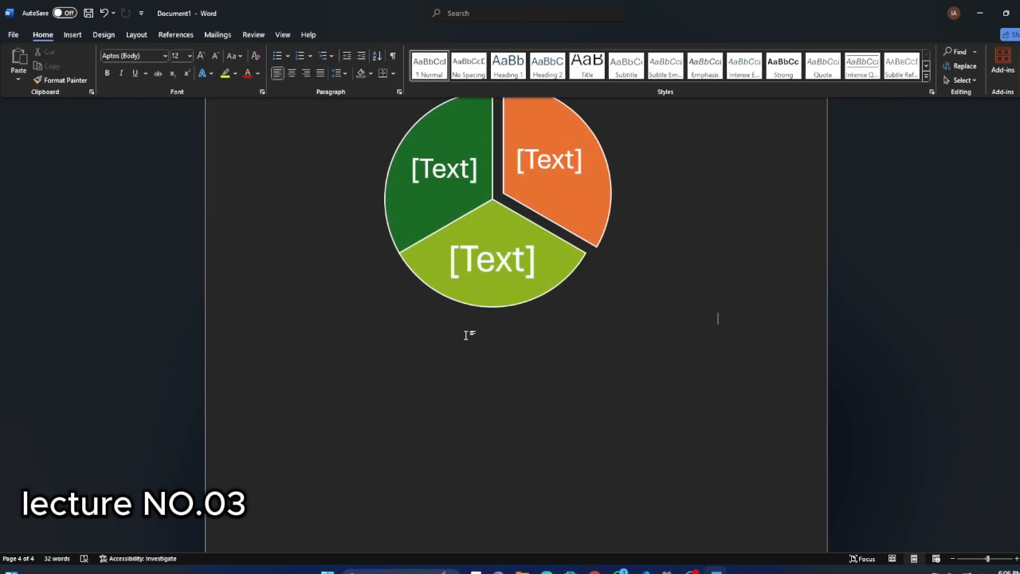
pyautogui.scroll(4, 274, 245)
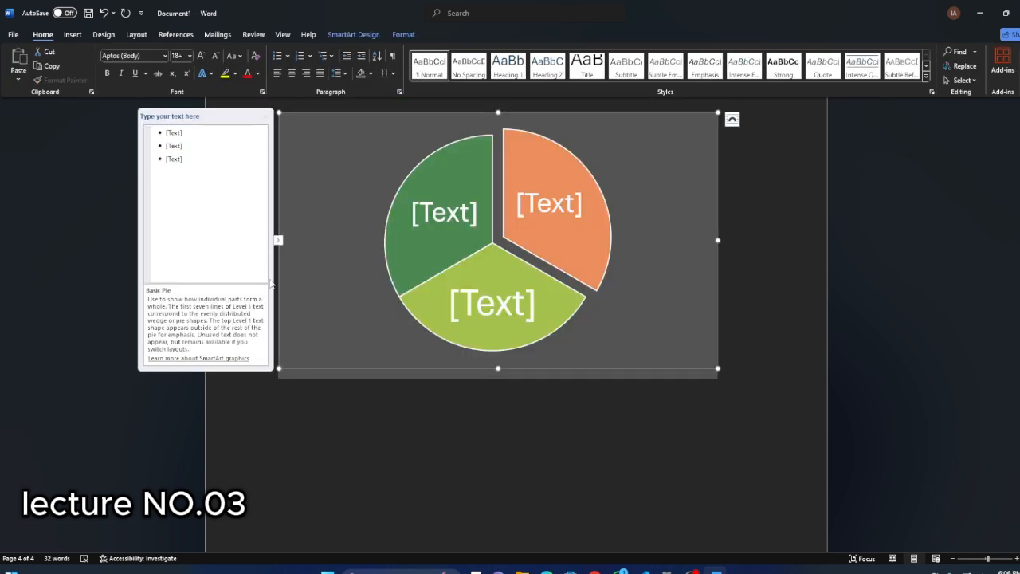
pyautogui.click(242, 423)
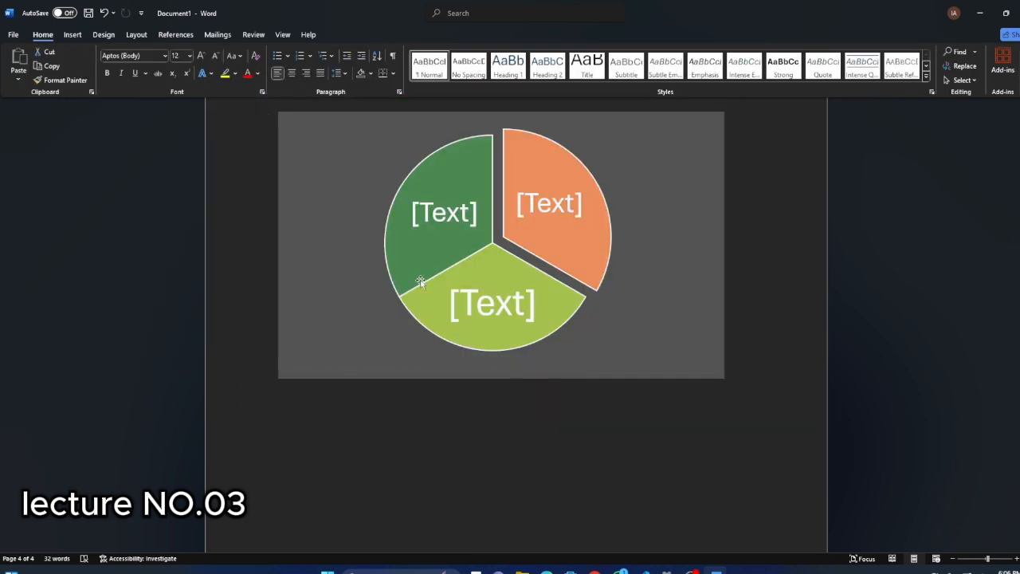
pyautogui.click(489, 325)
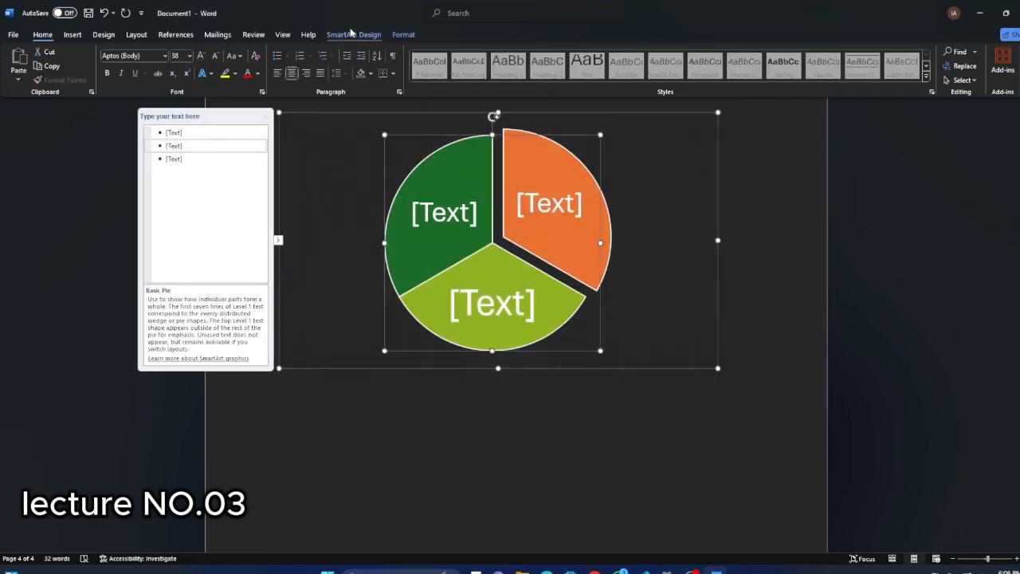
pyautogui.click(351, 34)
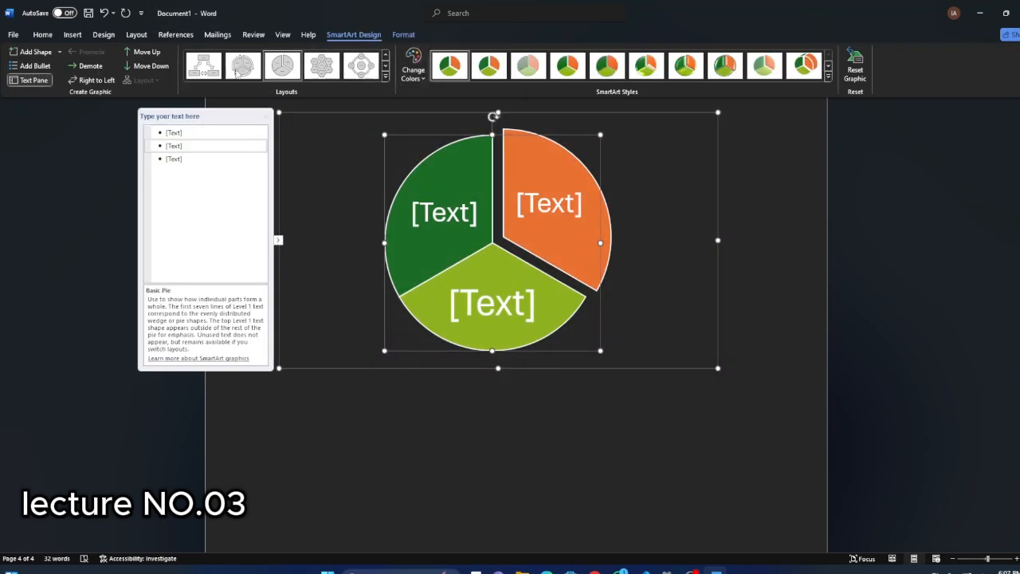
pyautogui.click(408, 35)
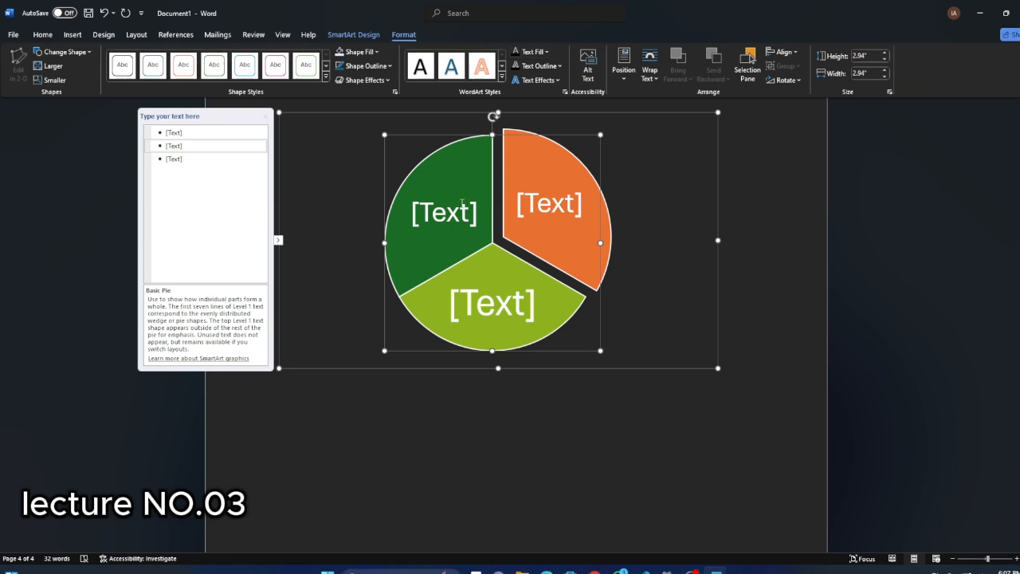
# Label the dark green pie slice "he" and the light green slice "hello".
pyautogui.click(462, 204)
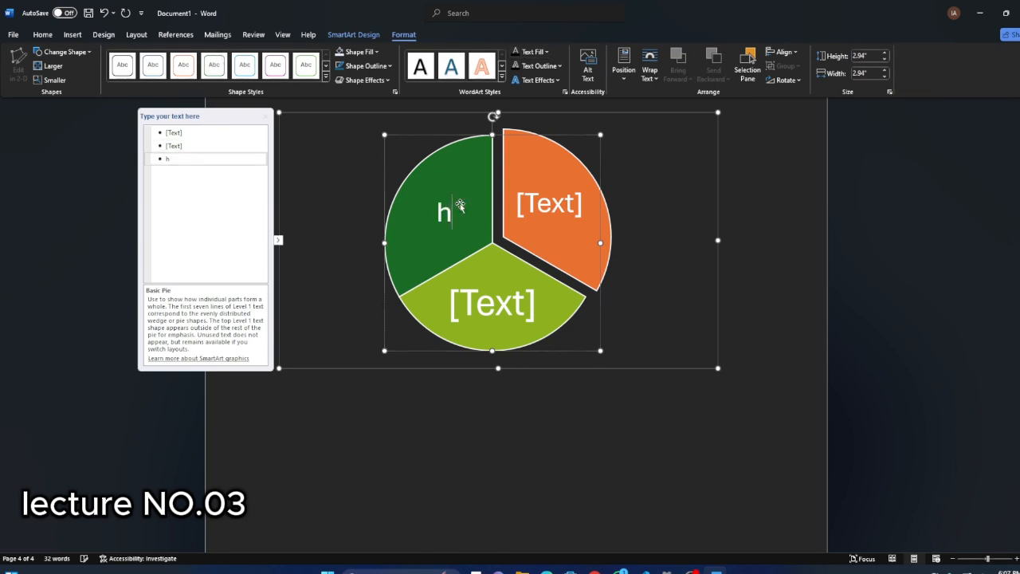
pyautogui.click(573, 205)
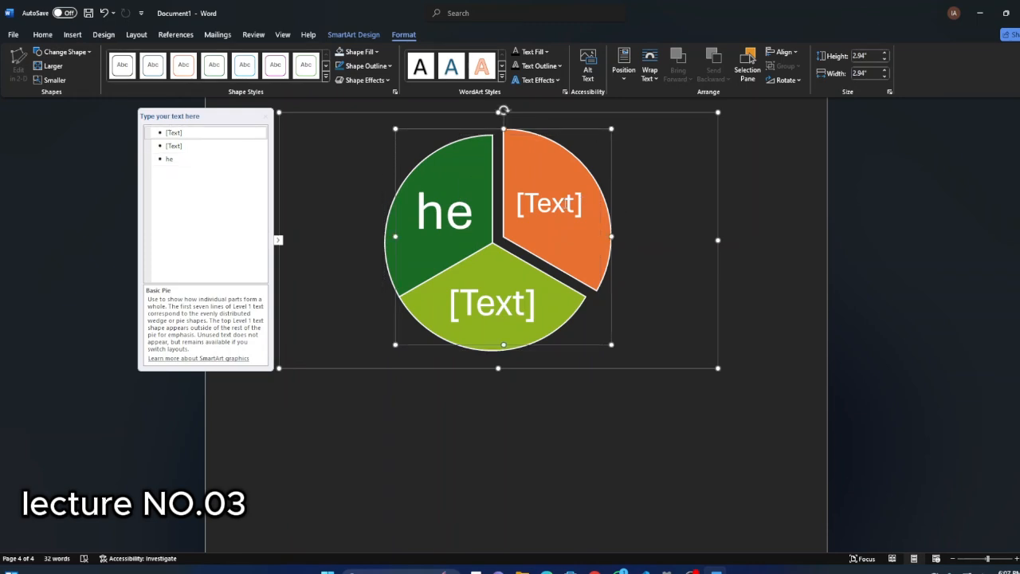
pyautogui.click(184, 145)
pyautogui.write('h')
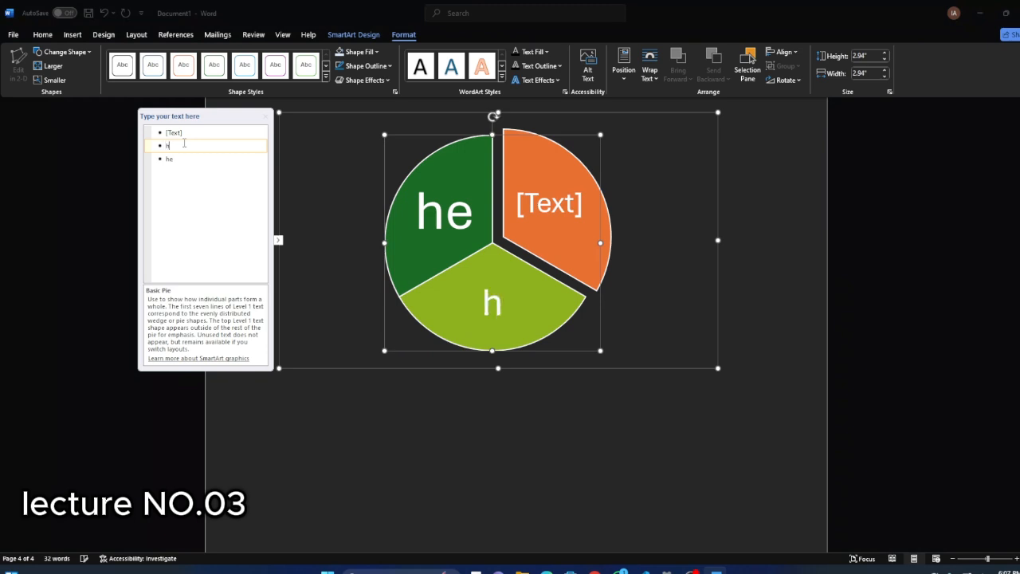
pyautogui.write('ello')
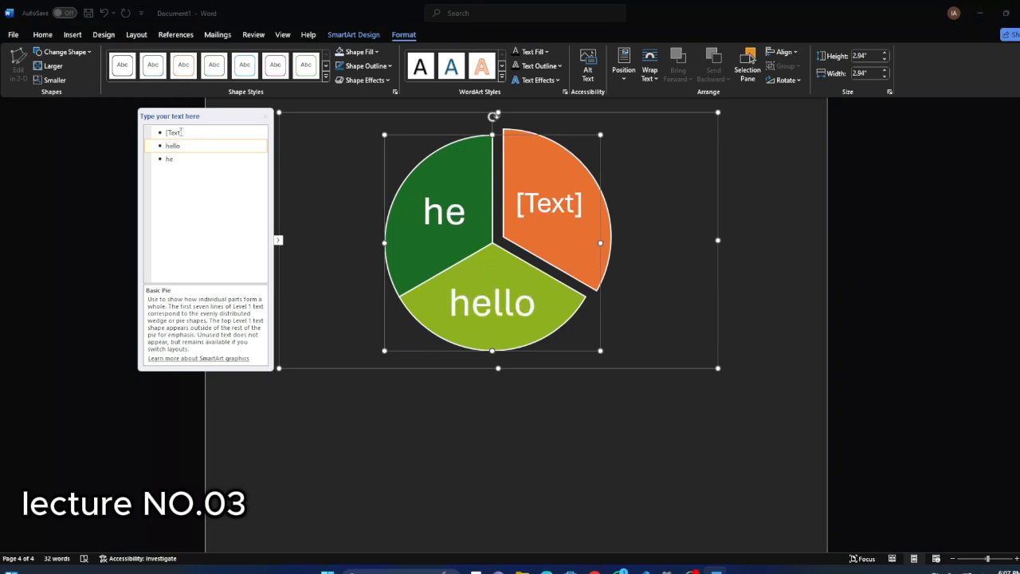
pyautogui.click(181, 132)
pyautogui.write('t')
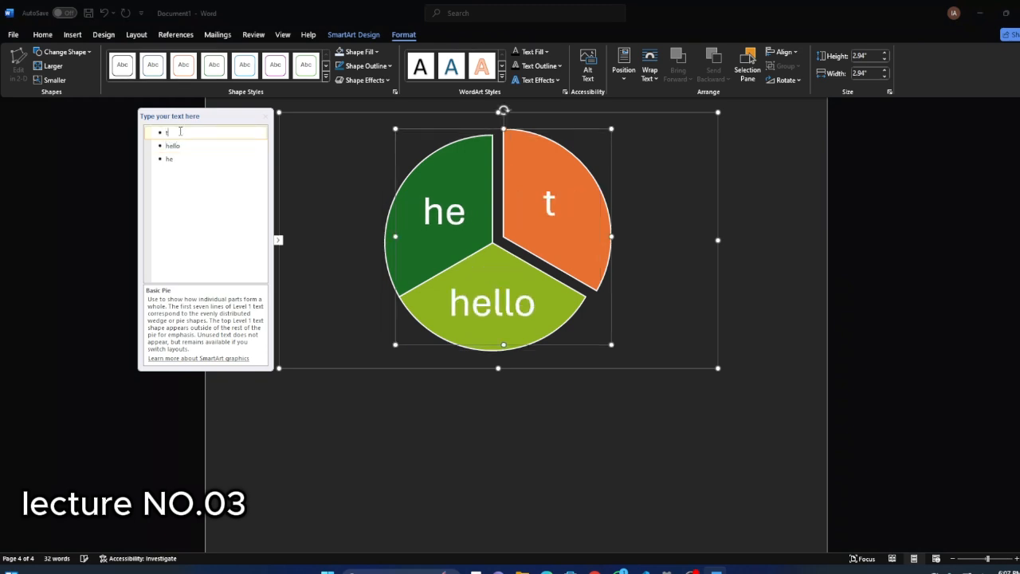
pyautogui.write('yler')
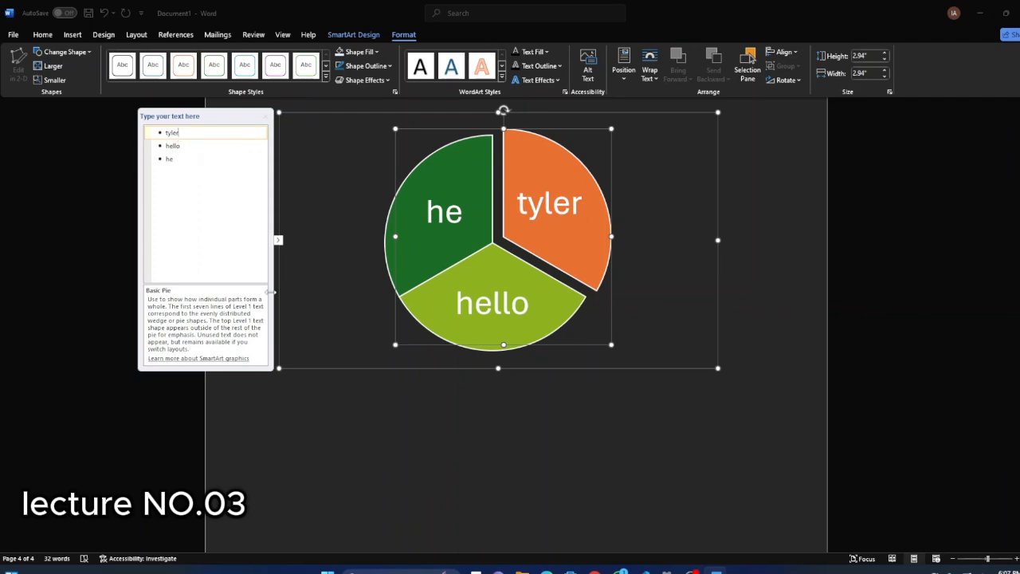
pyautogui.press('BackSpace')
pyautogui.press('BackSpace')
pyautogui.press('BackSpace')
pyautogui.press('BackSpace')
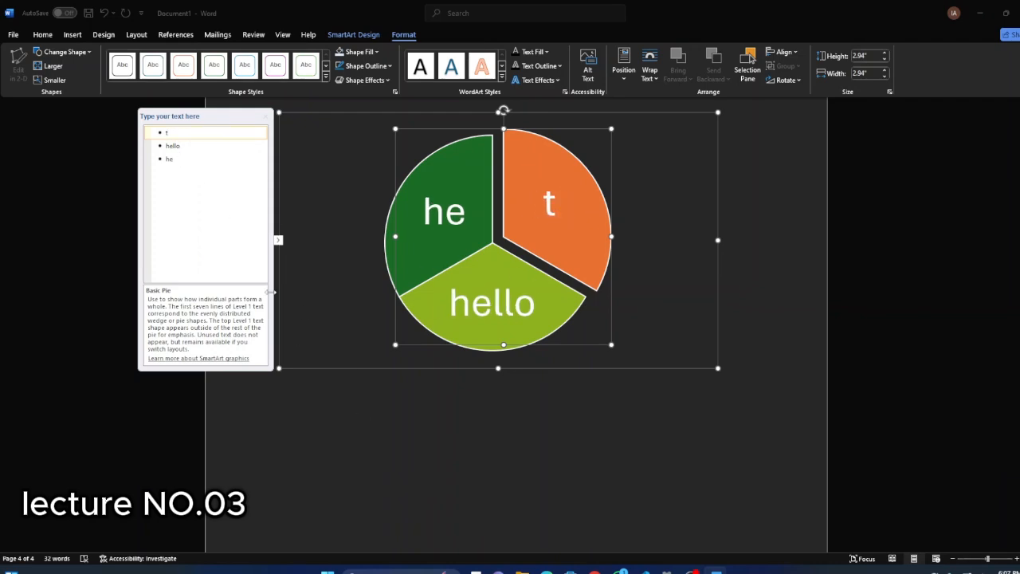
# Set the label of the orange pie slice to "data".
pyautogui.write('Da')
pyautogui.press('BackSpace')
pyautogui.press('BackSpace')
pyautogui.write('data')
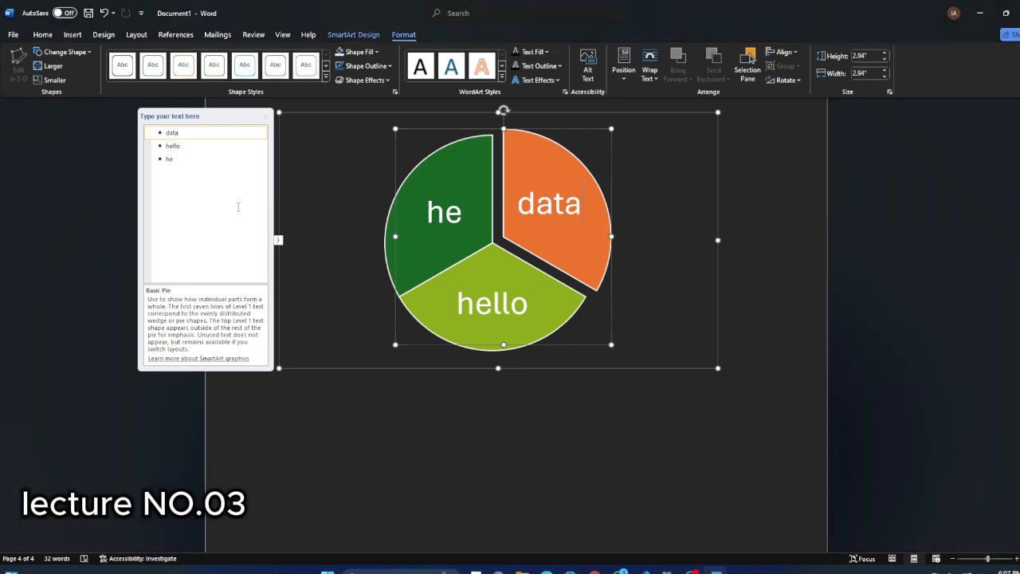
pyautogui.press('Escape')
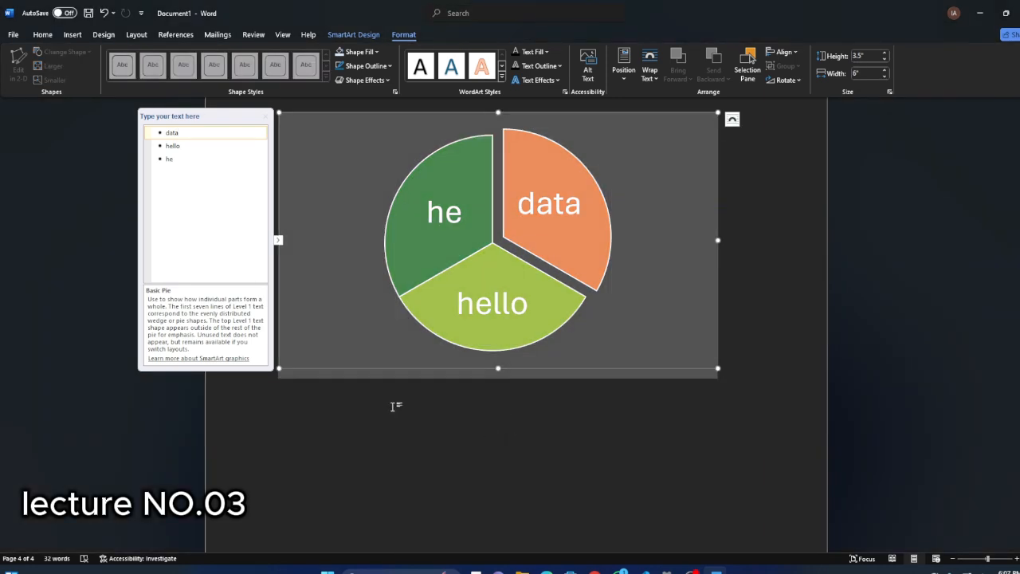
pyautogui.doubleClick(287, 439)
pyautogui.click(250, 437)
pyautogui.hotkey('ctrl', 'z')
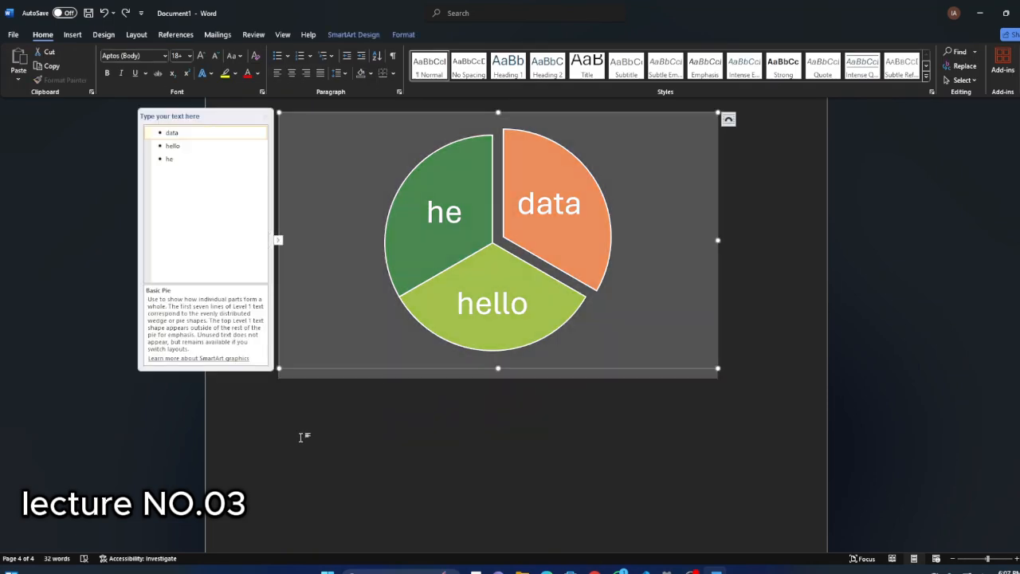
# Insert a chart below the pie SmartArt, keeping its default quarterly sample data.
pyautogui.click(299, 435)
pyautogui.scroll(-3, 328, 387)
pyautogui.scroll(-3, 335, 387)
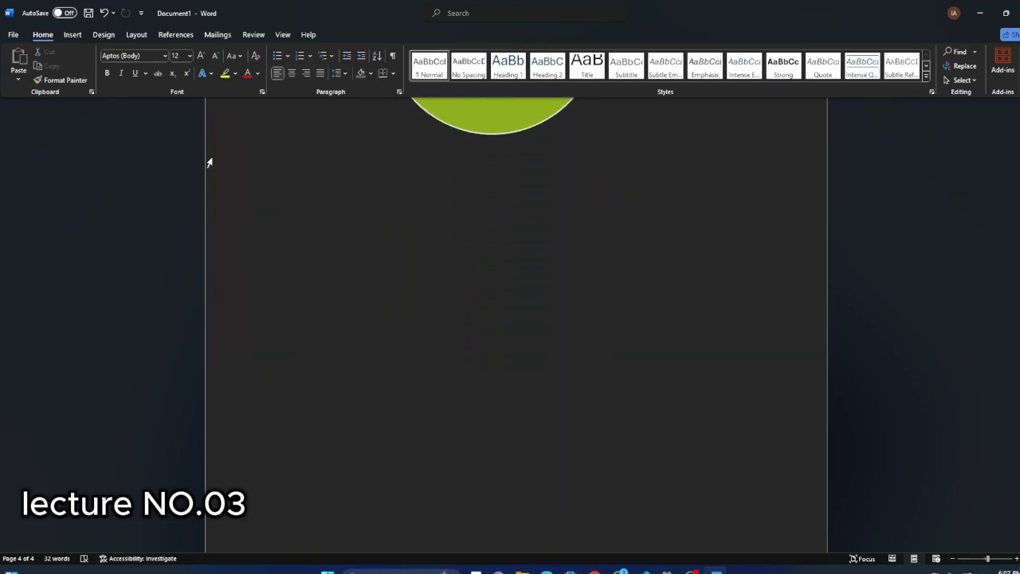
pyautogui.click(72, 34)
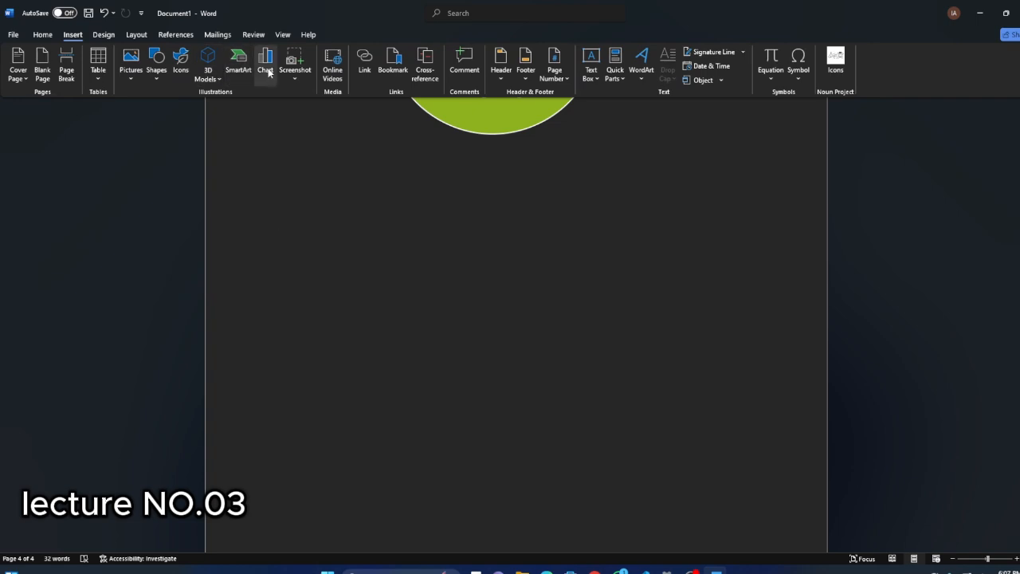
pyautogui.click(267, 70)
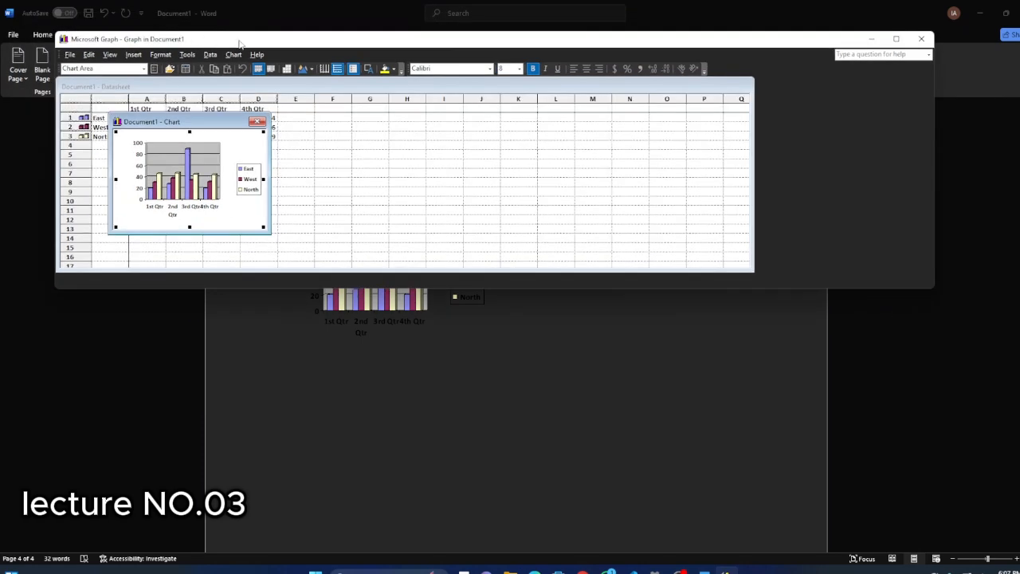
pyautogui.moveTo(239, 44); pyautogui.dragTo(213, 43)
# Add a data table to the chart, change it to a stacked area chart and return to the document.
pyautogui.click(261, 67)
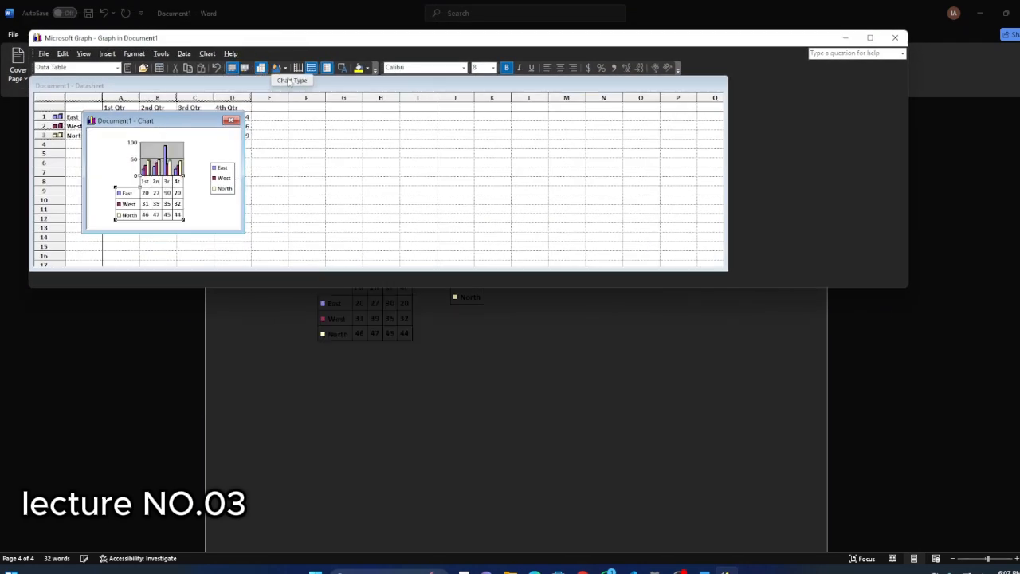
pyautogui.click(284, 68)
pyautogui.click(374, 68)
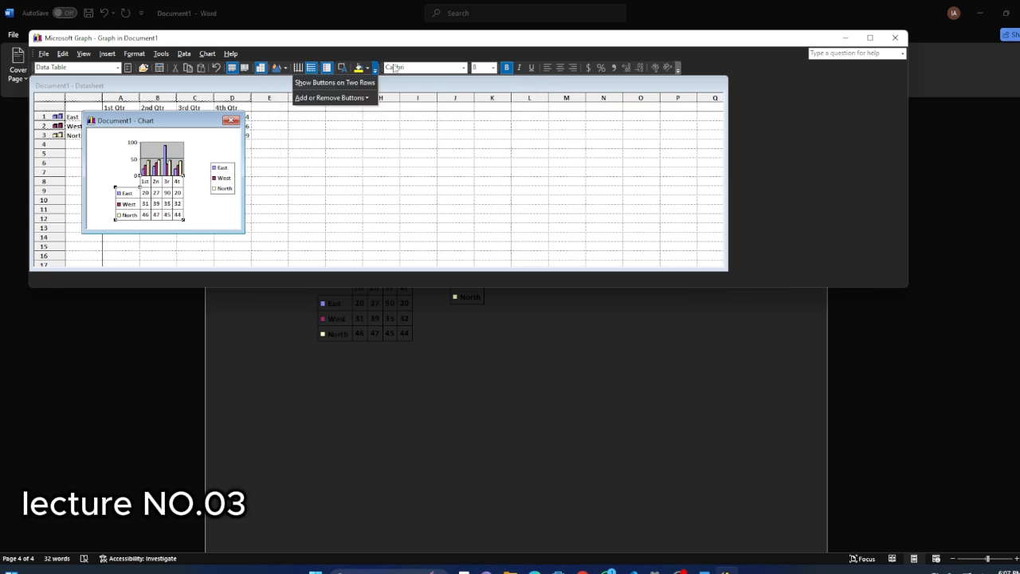
pyautogui.click(277, 67)
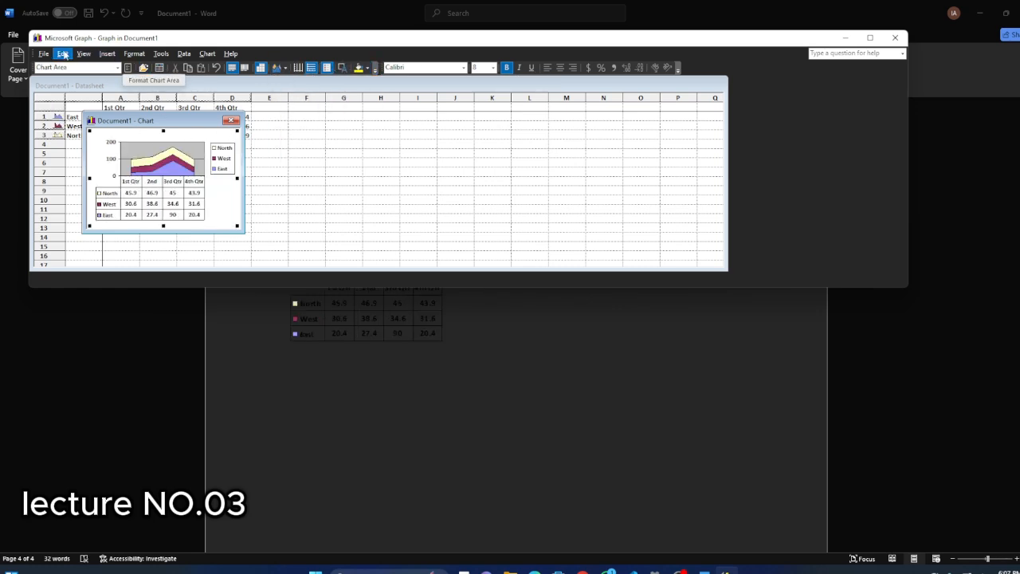
pyautogui.click(64, 54)
pyautogui.click(64, 54)
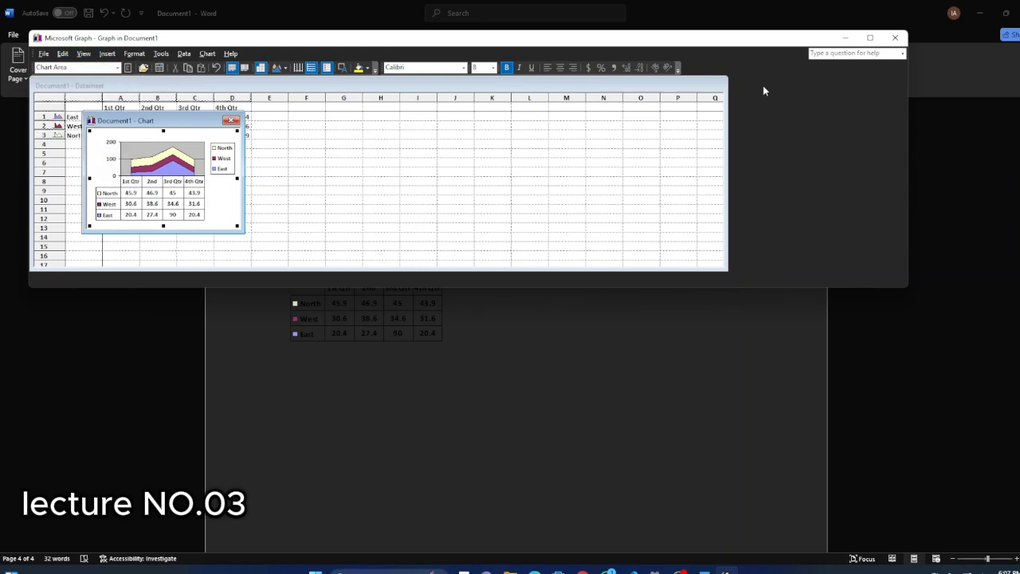
pyautogui.click(894, 39)
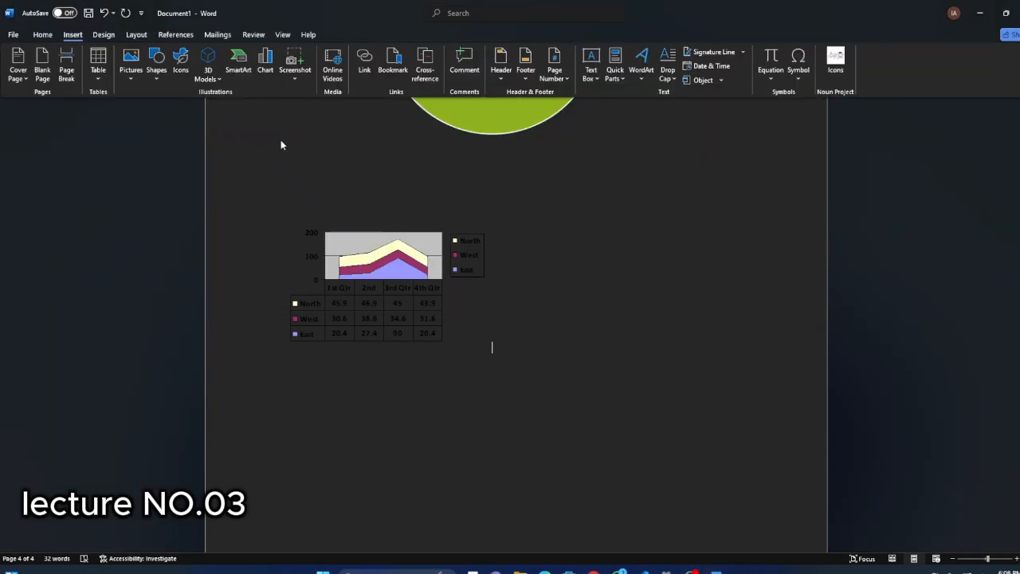
pyautogui.click(302, 71)
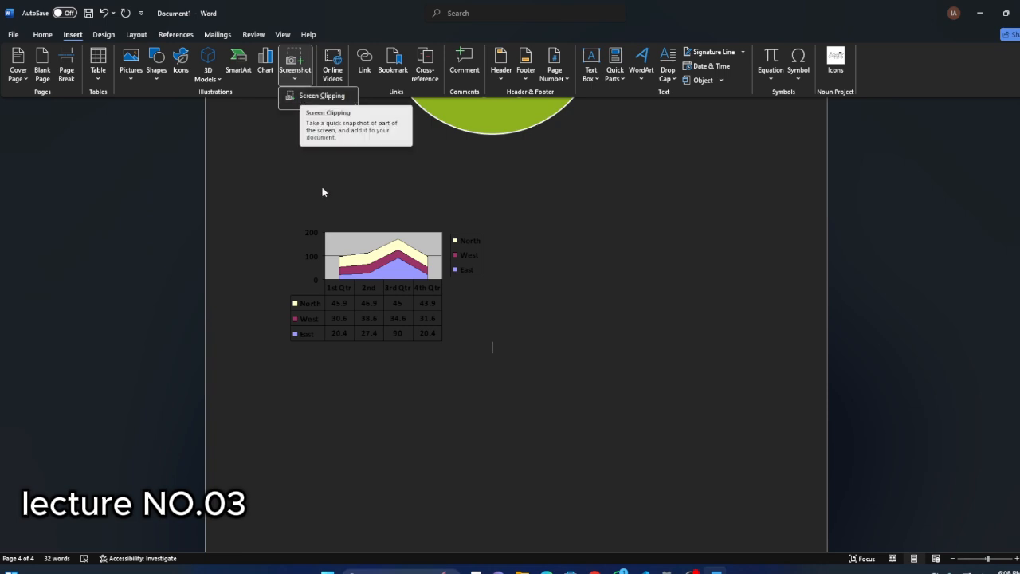
pyautogui.scroll(-2, 529, 500)
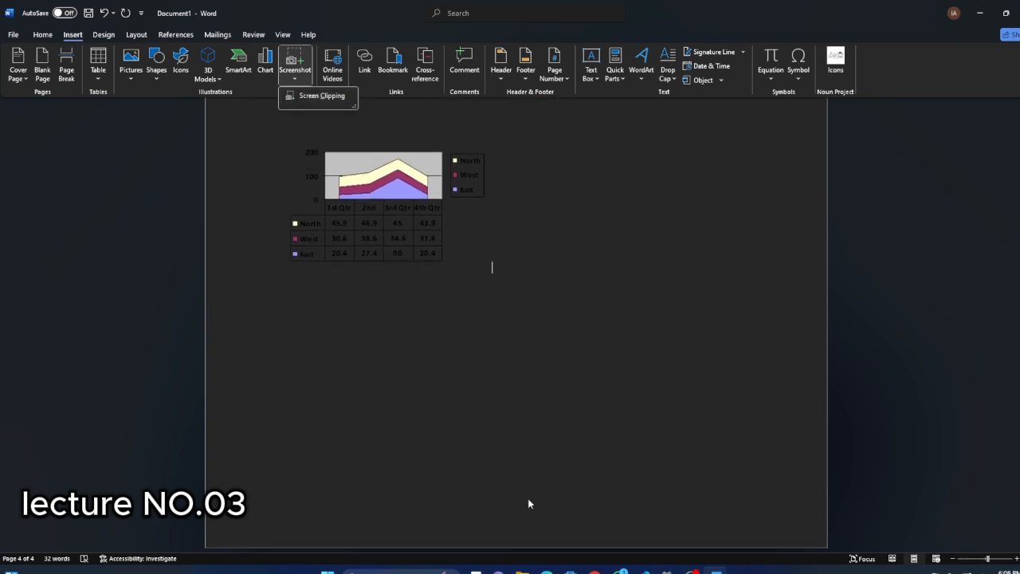
pyautogui.click(434, 425)
pyautogui.scroll(1, 383, 316)
pyautogui.scroll(1, 381, 315)
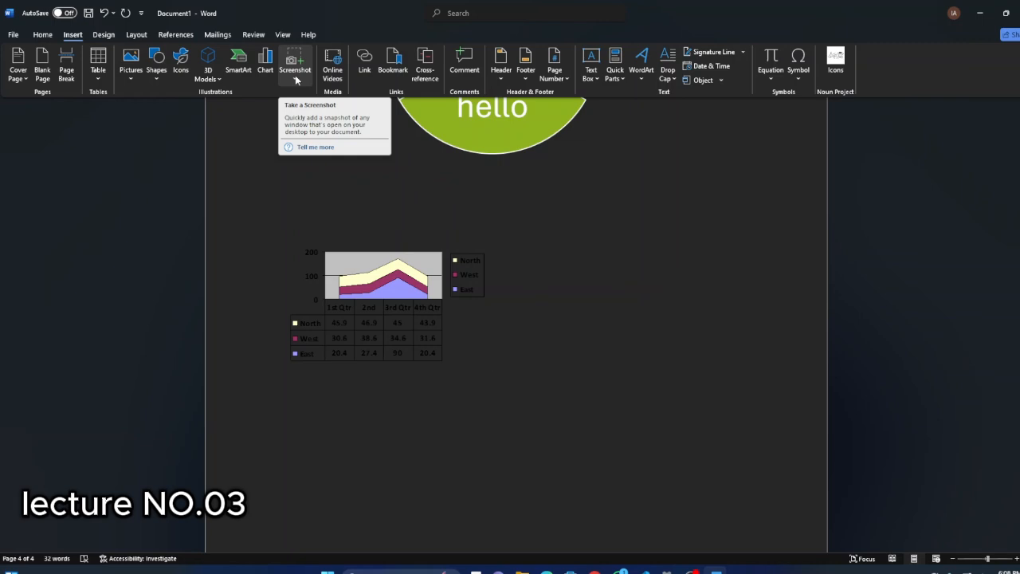
# Bring up WhatsApp behind the document and insert a screen clipping of its window below the chart.
pyautogui.click(296, 78)
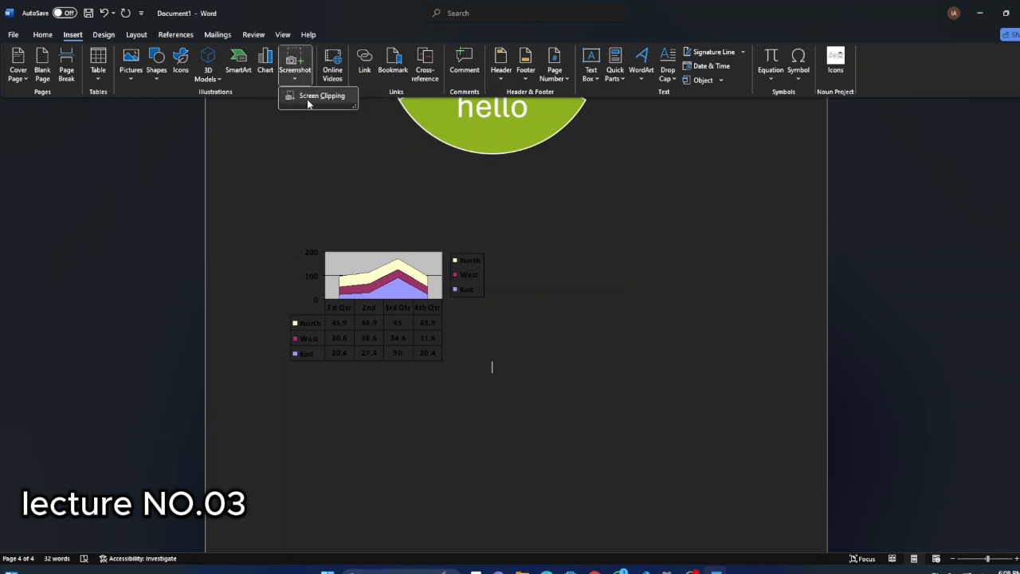
pyautogui.moveTo(692, 570)
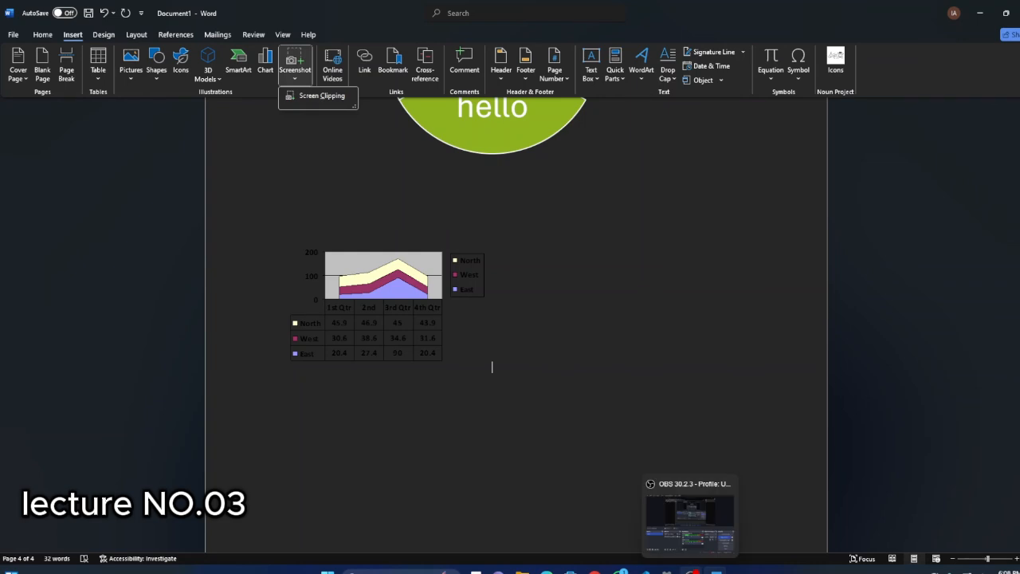
pyautogui.click(620, 571)
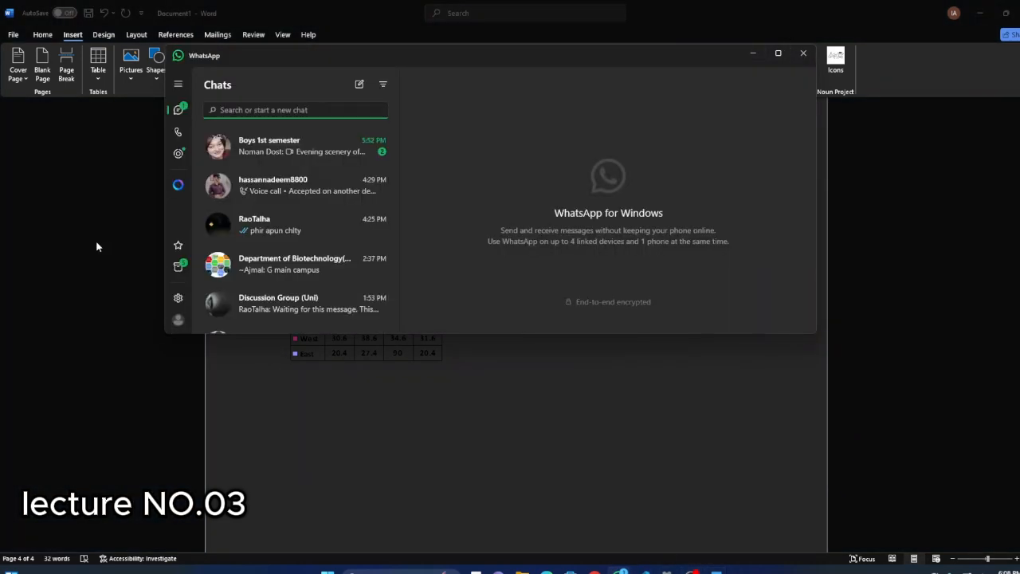
pyautogui.click(85, 198)
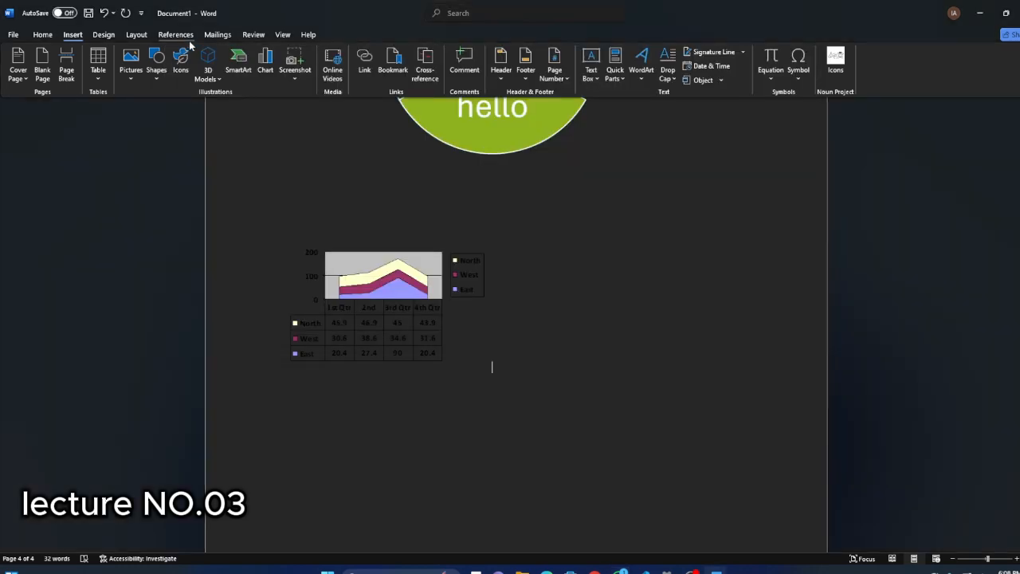
pyautogui.click(294, 67)
pyautogui.click(306, 173)
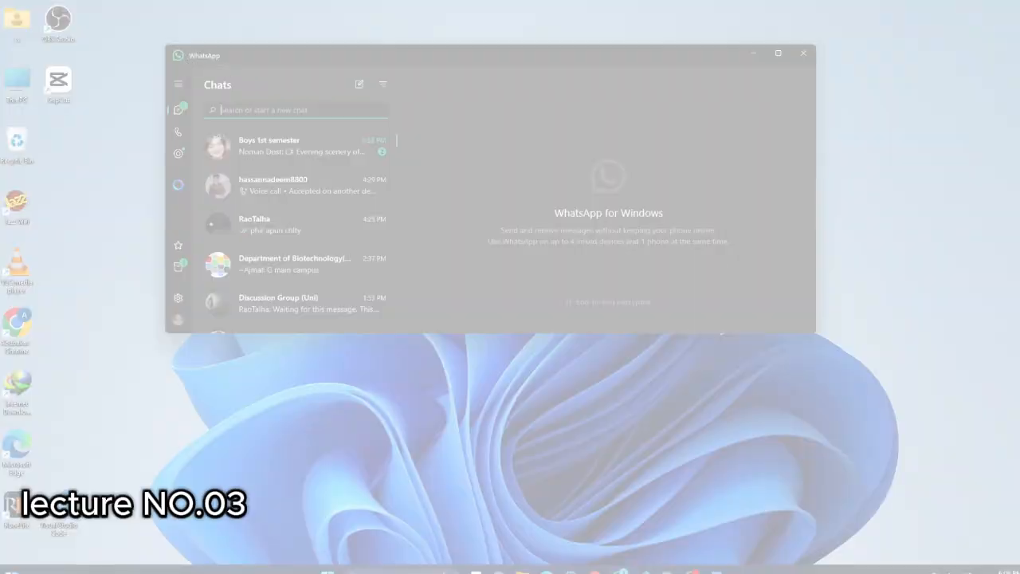
pyautogui.moveTo(185, 56); pyautogui.dragTo(799, 324)
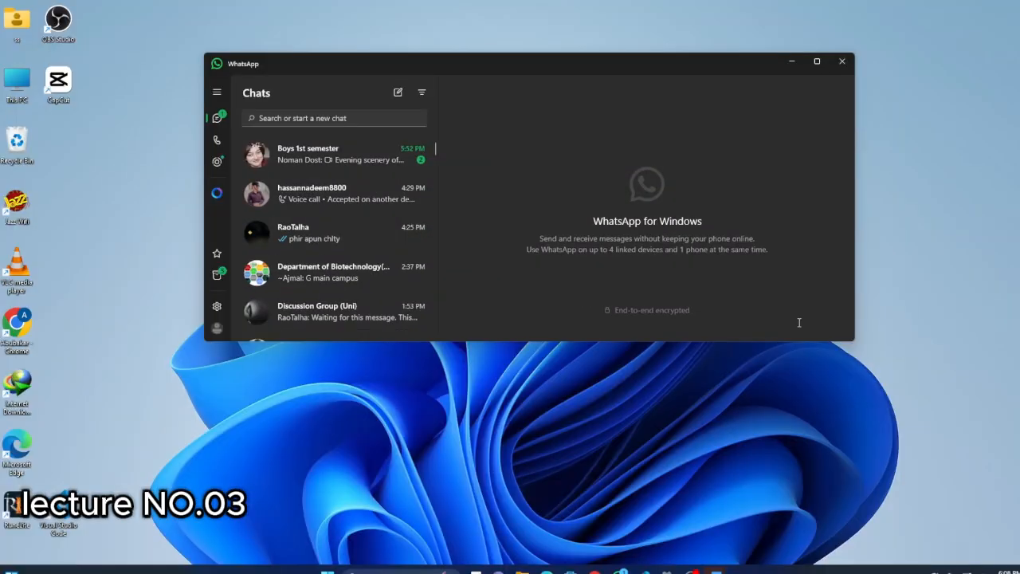
pyautogui.scroll(-3, 526, 499)
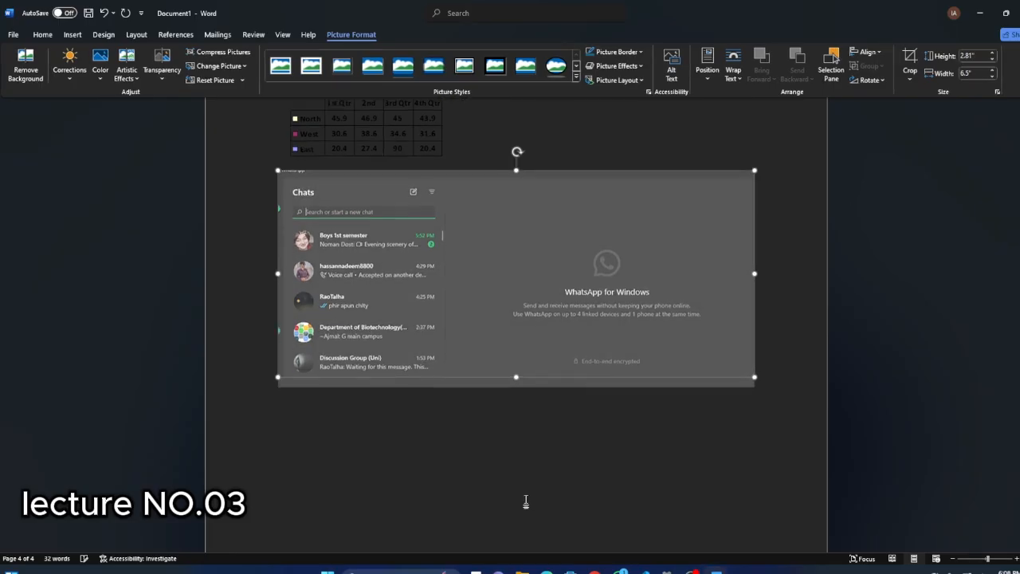
# Open the Snipping Tool to view it and close it without taking a snip.
pyautogui.click(400, 571)
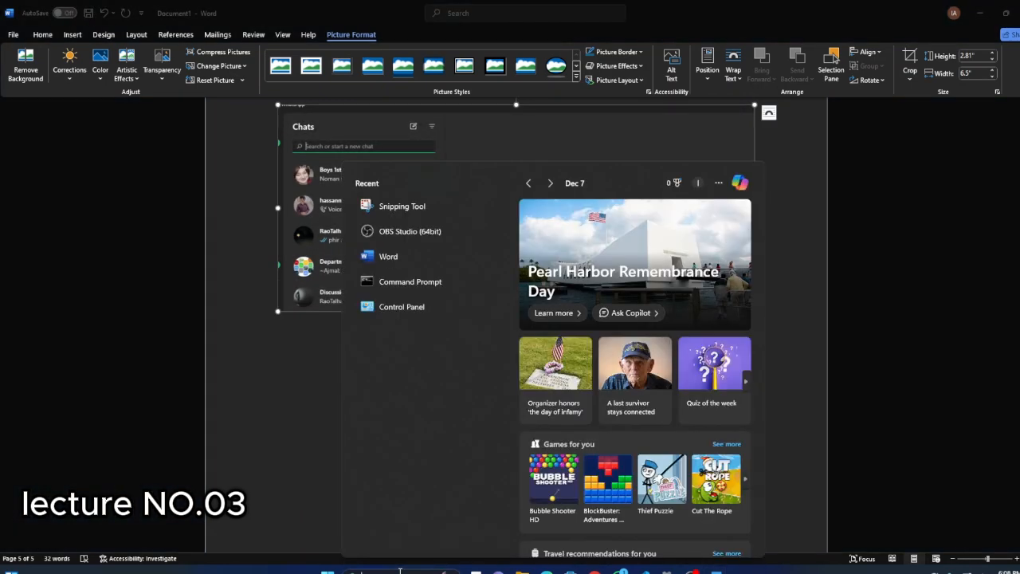
pyautogui.click(377, 211)
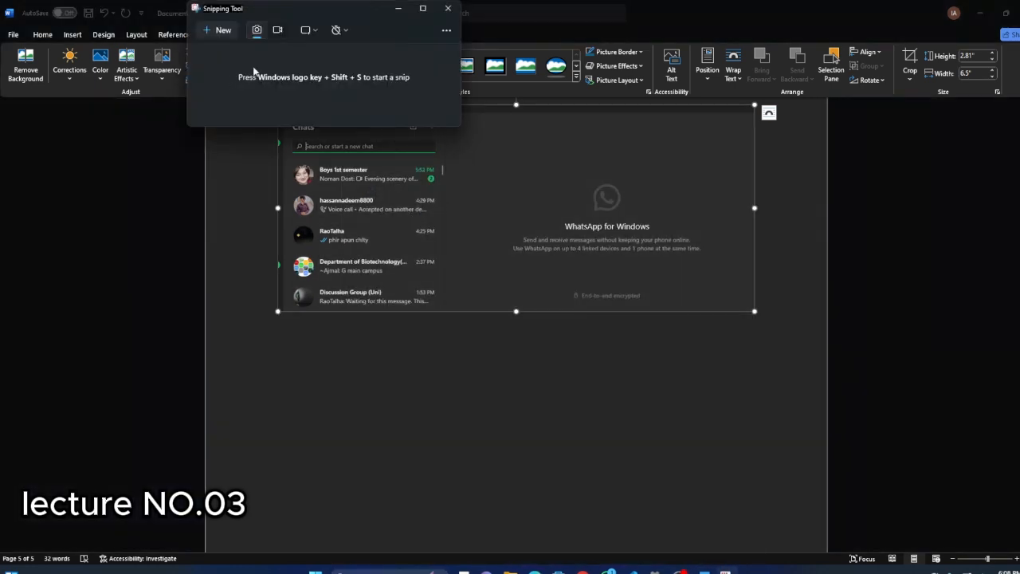
pyautogui.click(447, 8)
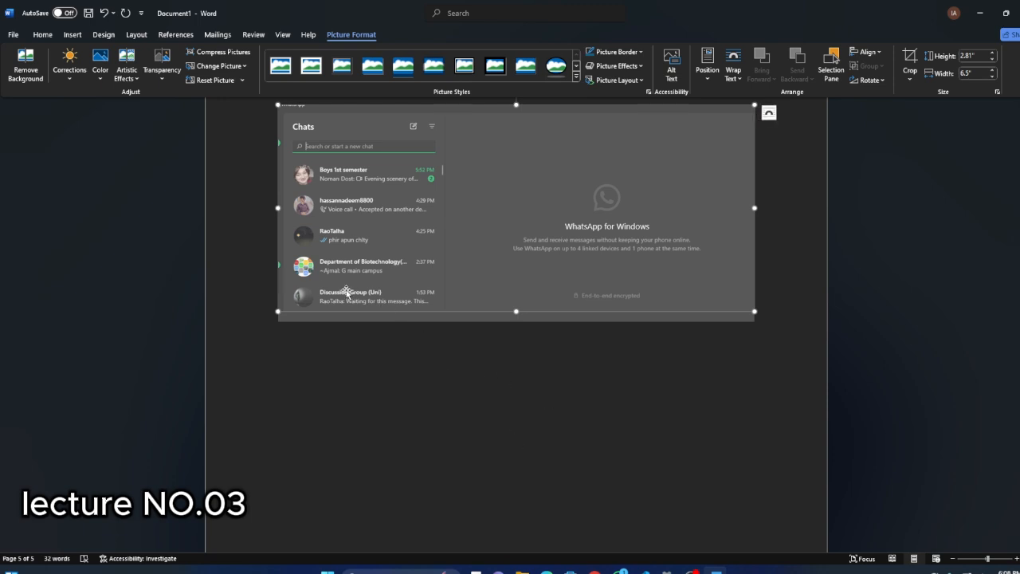
pyautogui.scroll(-3, 540, 234)
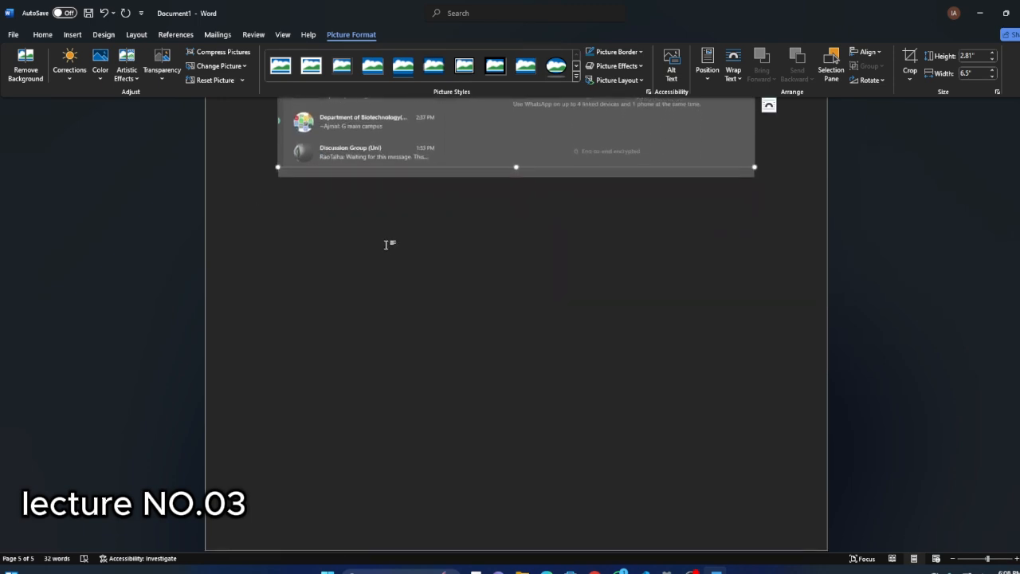
# Try inserting an online video below the clipping without an address, review the supported video providers, and dismiss the dialog.
pyautogui.click(42, 34)
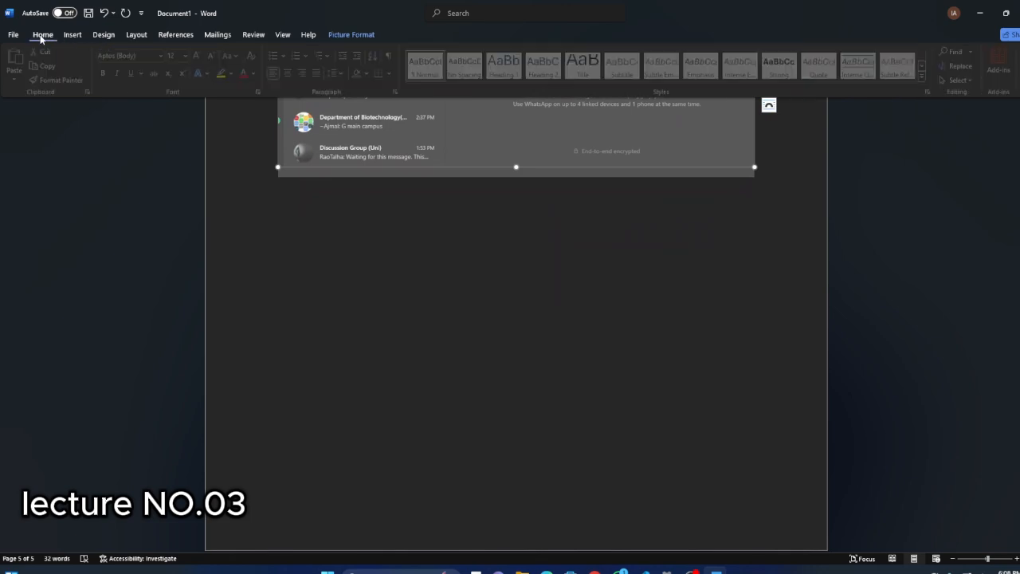
pyautogui.click(73, 35)
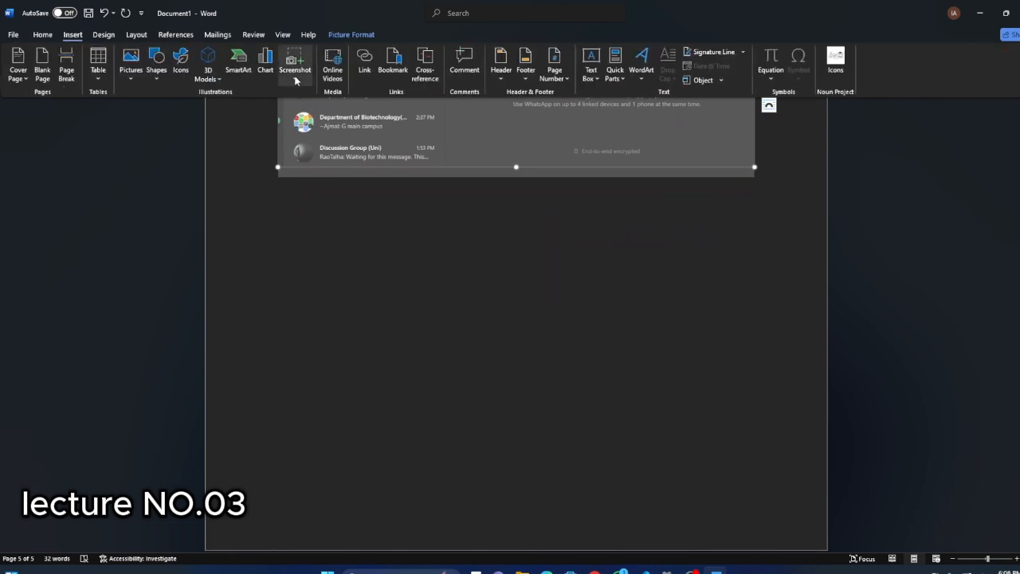
pyautogui.click(292, 224)
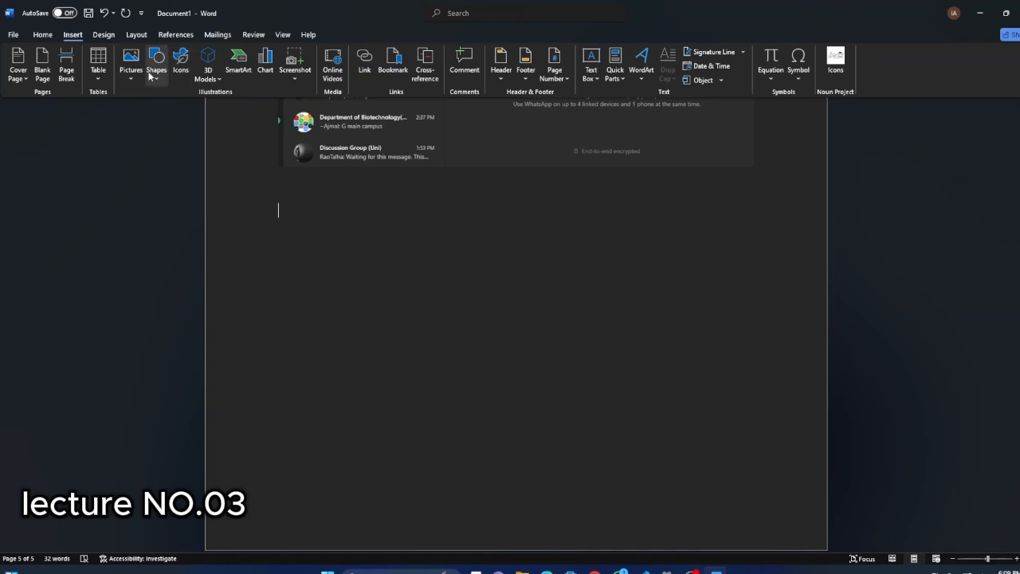
pyautogui.click(337, 79)
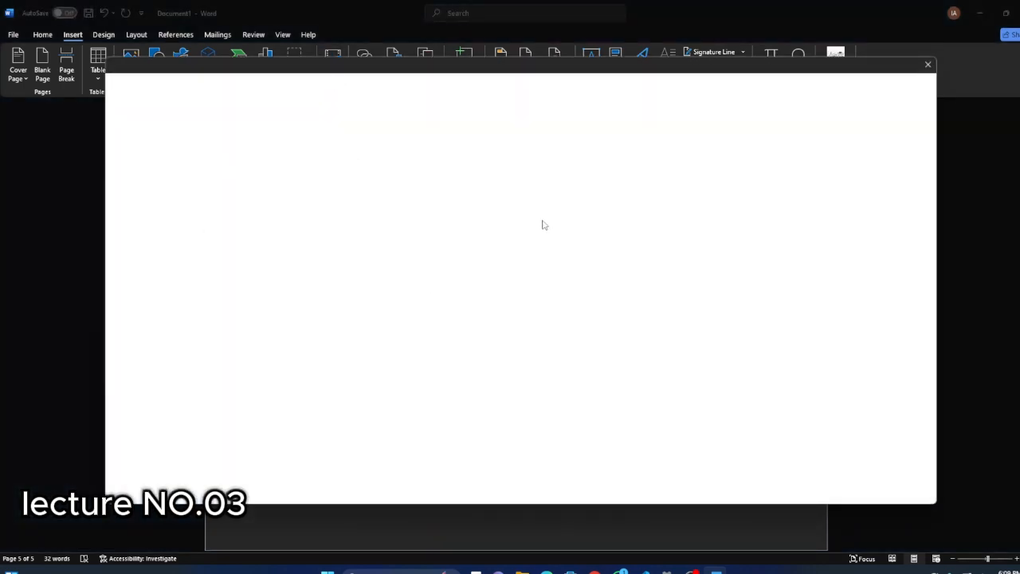
pyautogui.moveTo(535, 66); pyautogui.dragTo(526, 41)
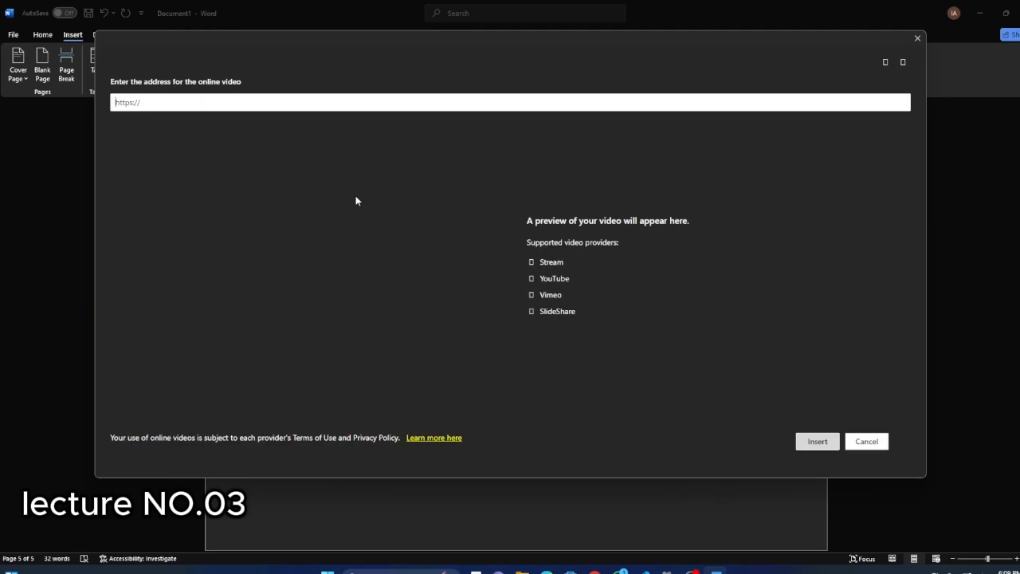
pyautogui.scroll(-1, 331, 309)
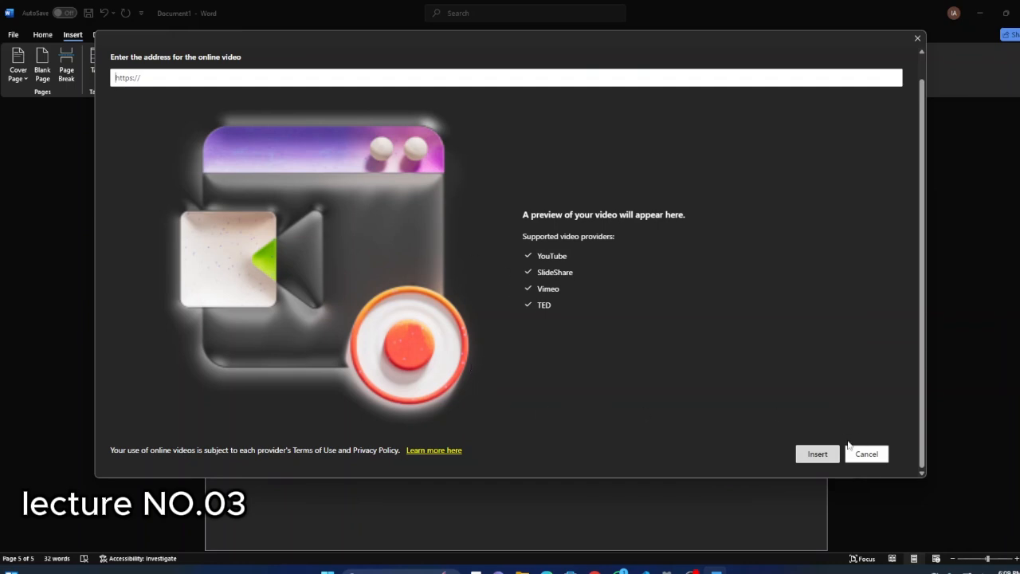
pyautogui.click(824, 454)
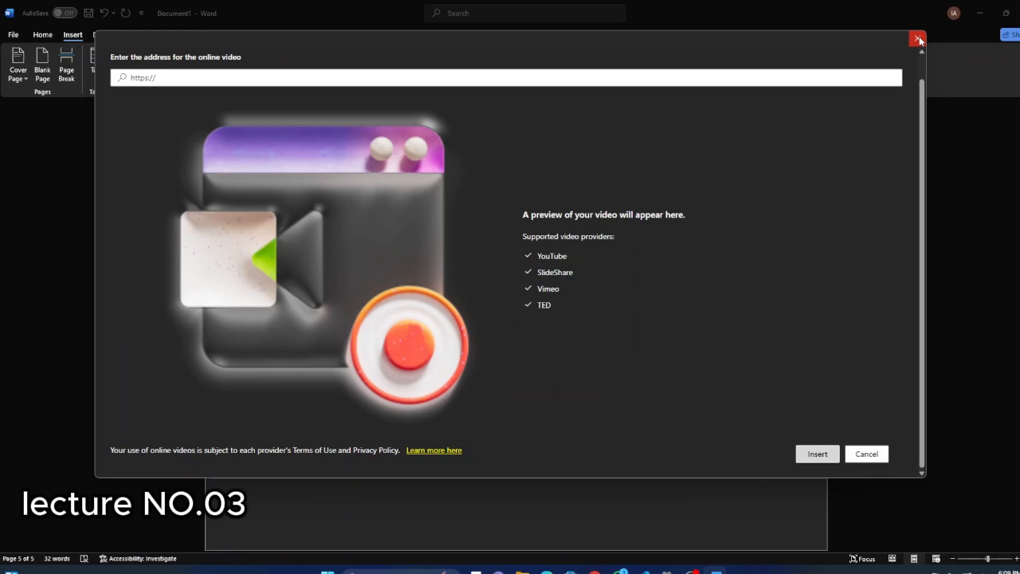
pyautogui.scroll(1, 178, 137)
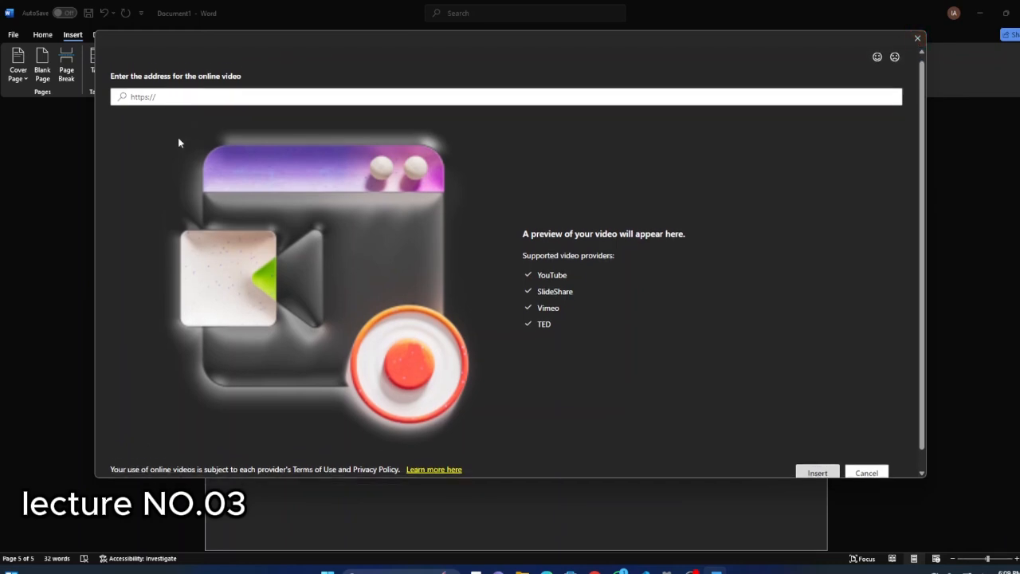
pyautogui.click(152, 102)
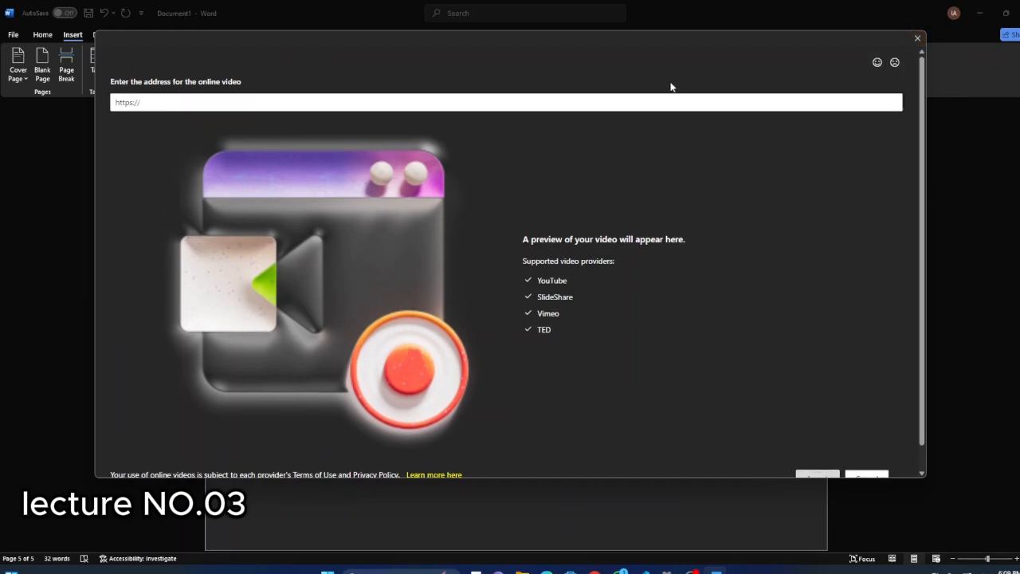
pyautogui.click(919, 39)
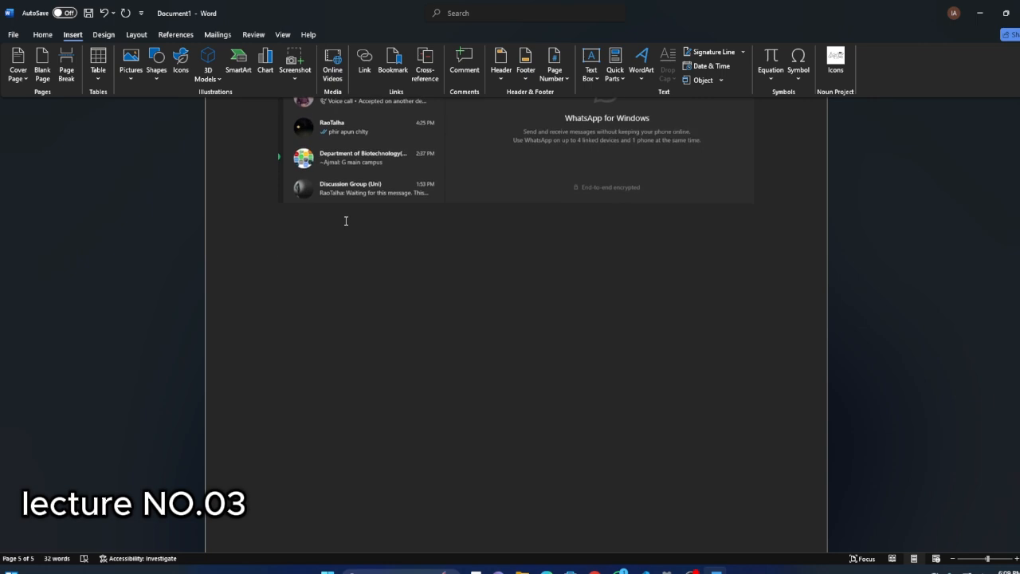
pyautogui.scroll(1, 341, 228)
pyautogui.scroll(-2, 340, 228)
pyautogui.scroll(3, 341, 228)
pyautogui.scroll(-4, 341, 228)
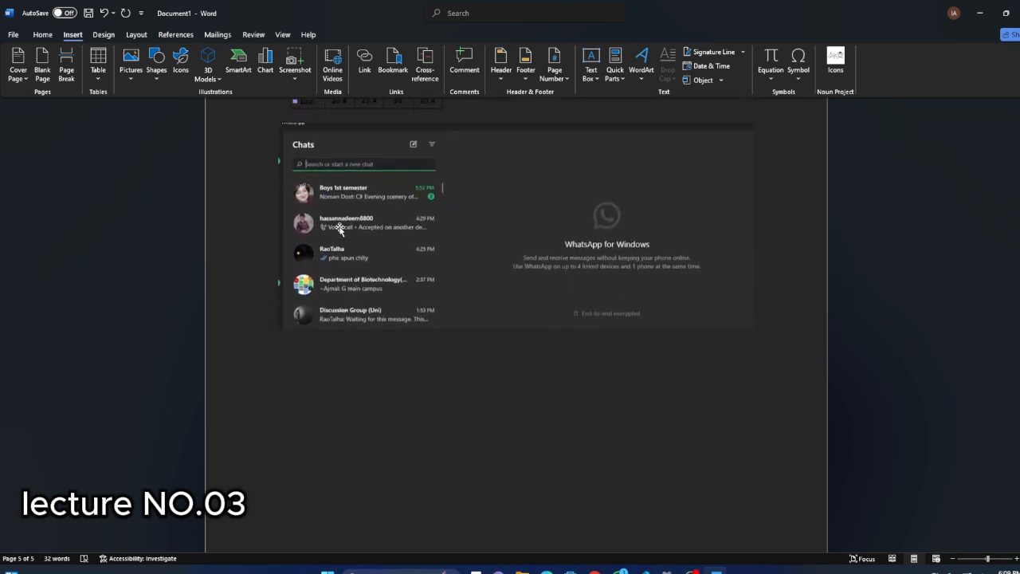
pyautogui.scroll(-1, 340, 228)
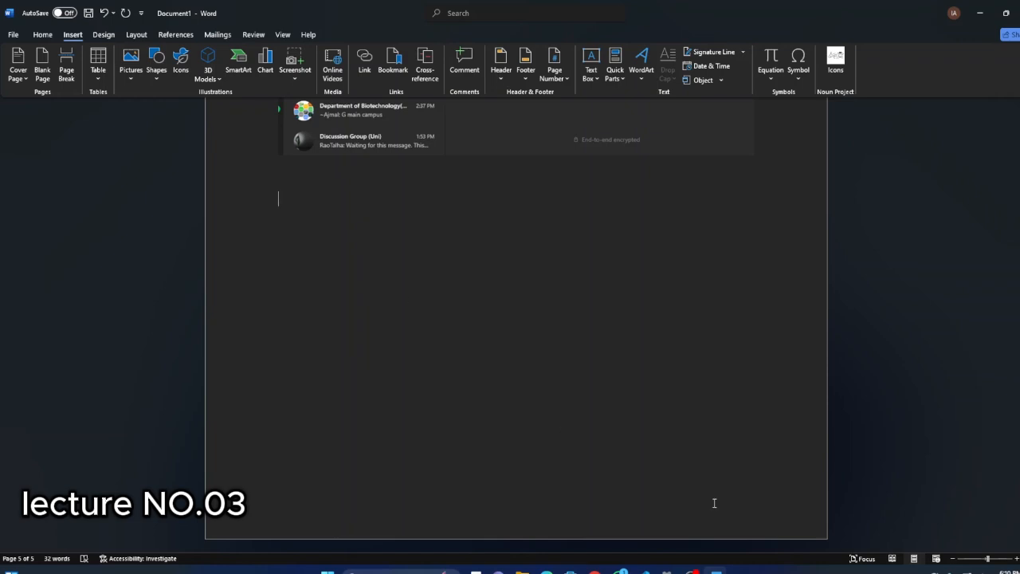
# Switch to Chrome with a saved profile, search Google for "wikipedia" and copy the link address of the main Wikipedia result.
pyautogui.click(595, 572)
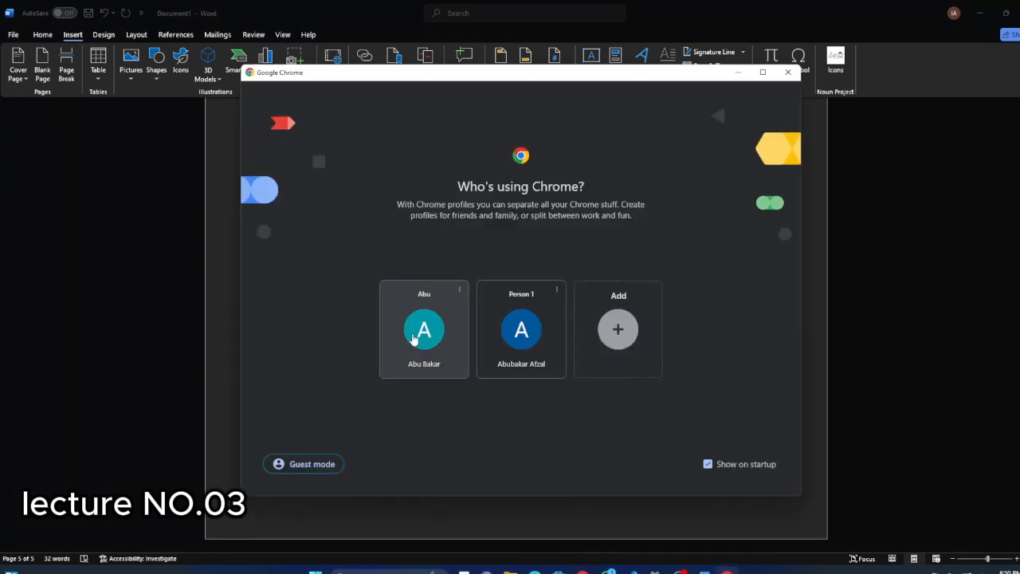
pyautogui.click(419, 331)
pyautogui.write('w')
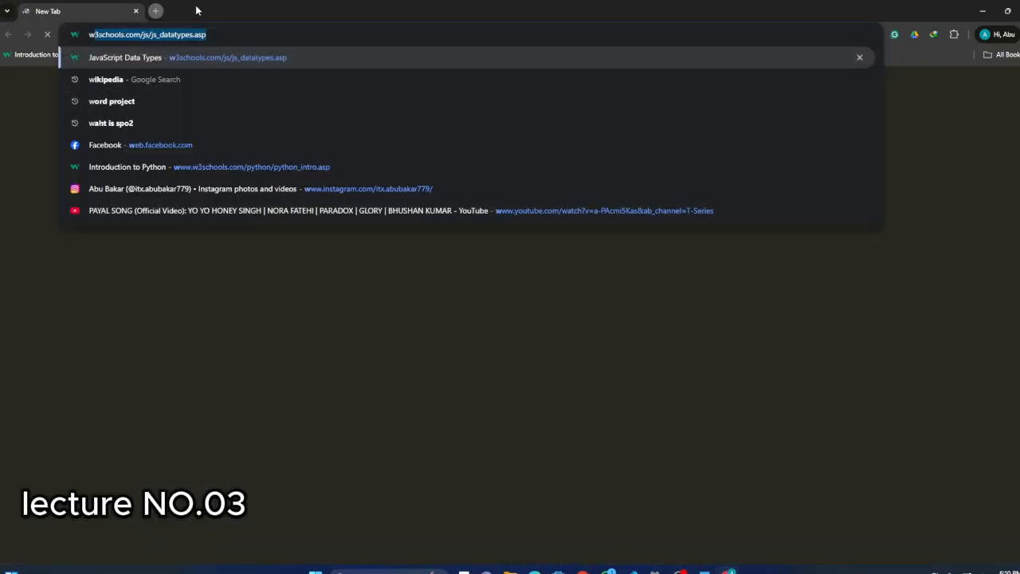
pyautogui.write('ikipedia')
pyautogui.press('Return')
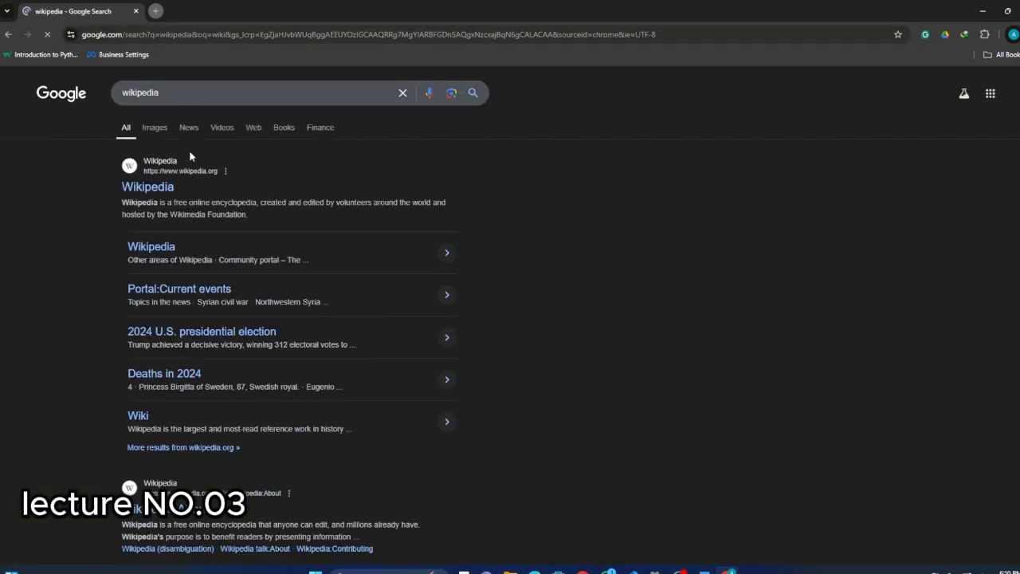
pyautogui.rightClick(168, 187)
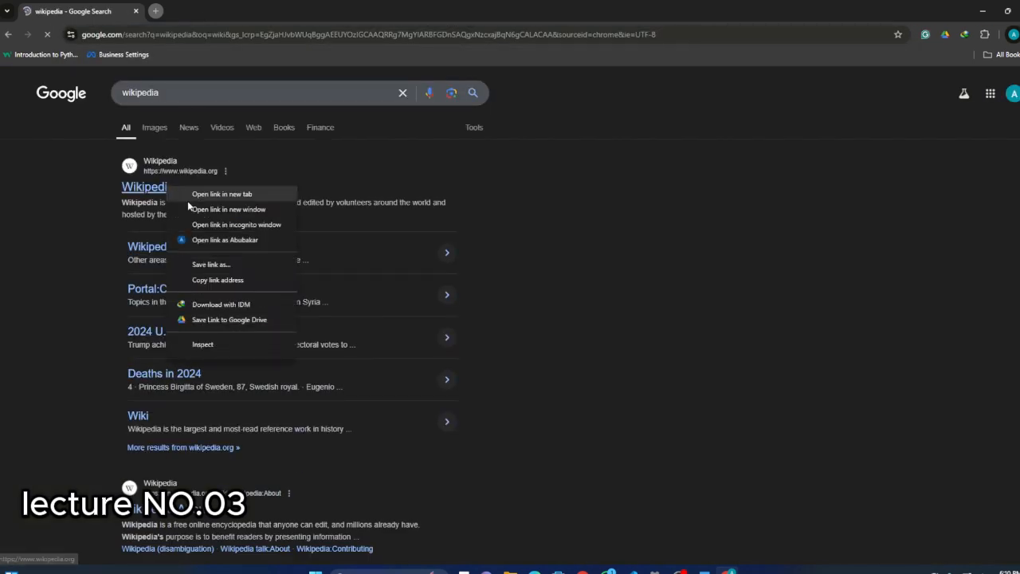
pyautogui.click(217, 280)
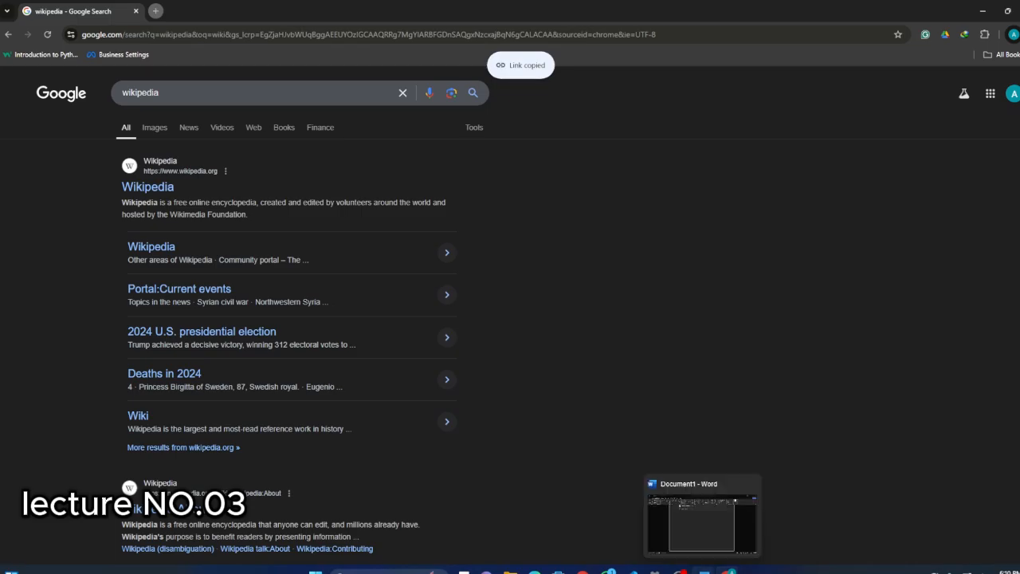
# Return to the Word document and write "Click this link" below the WhatsApp clipping.
pyautogui.click(698, 569)
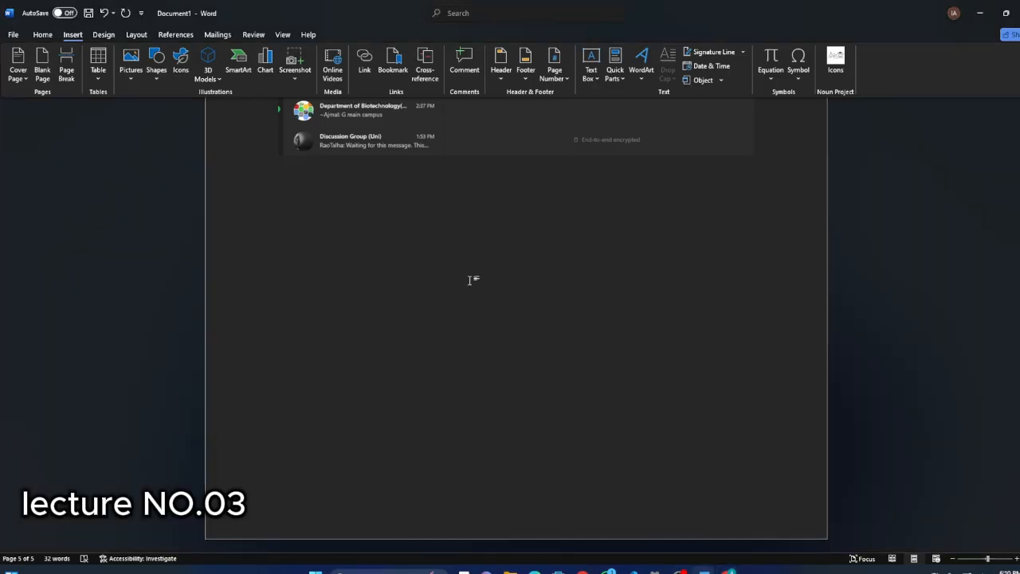
pyautogui.write('click this ')
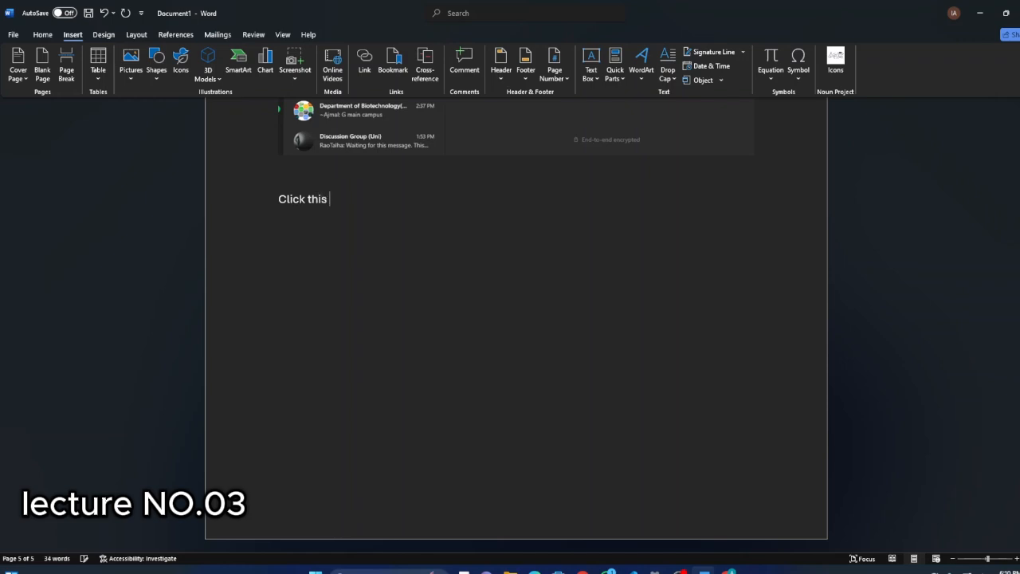
pyautogui.write('link')
# Hyperlink the "Click this link" text to the copied Wikipedia address.
pyautogui.moveTo(359, 207); pyautogui.dragTo(266, 200)
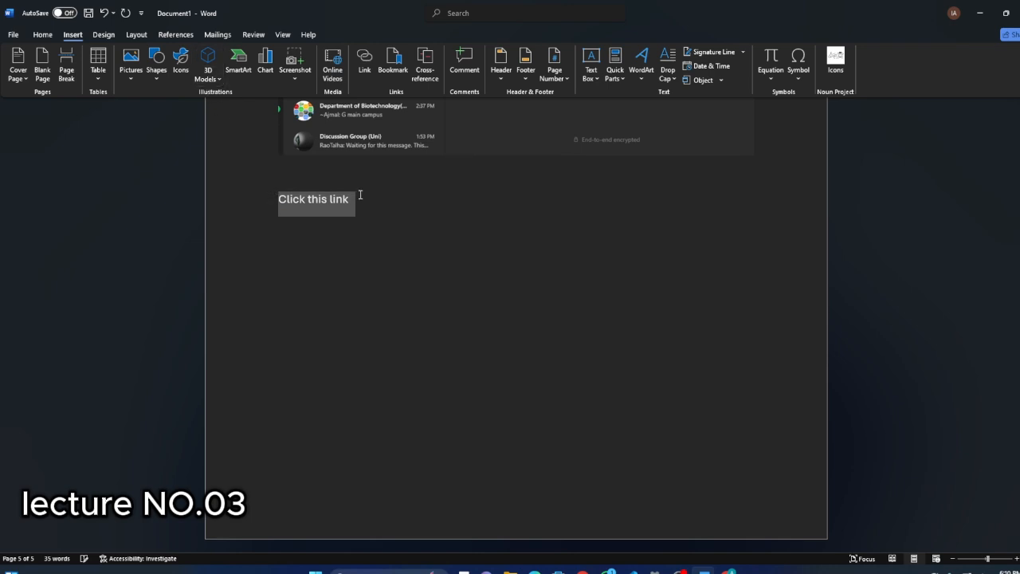
pyautogui.click(364, 63)
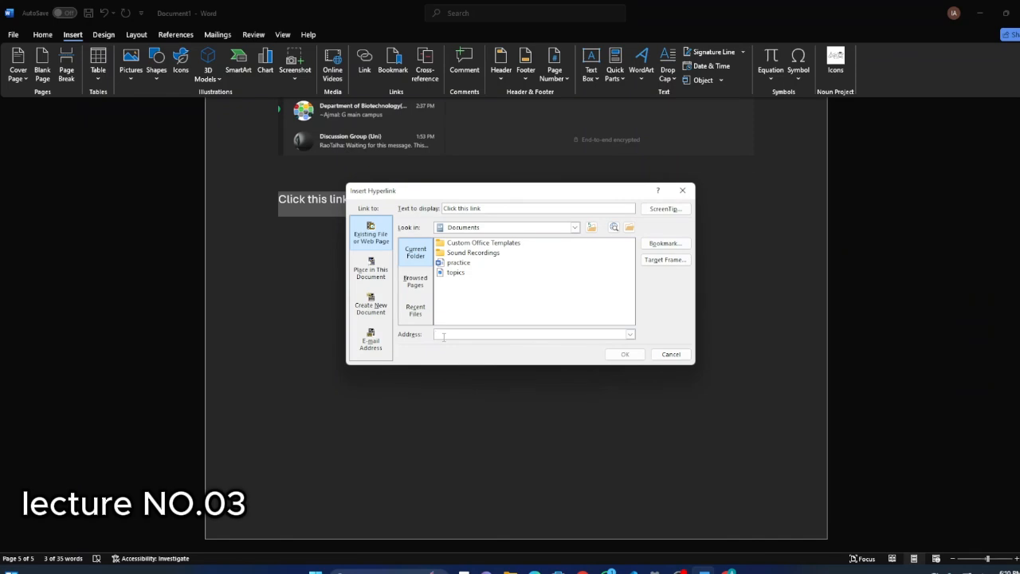
pyautogui.hotkey('ctrl', 'v')
pyautogui.click(625, 355)
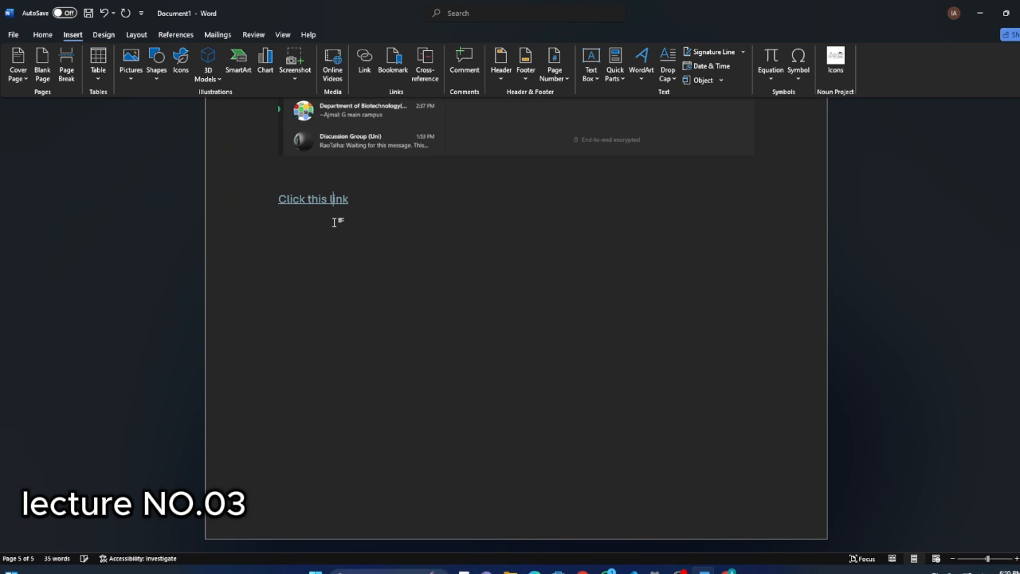
pyautogui.scroll(2, 318, 263)
pyautogui.scroll(-1, 340, 326)
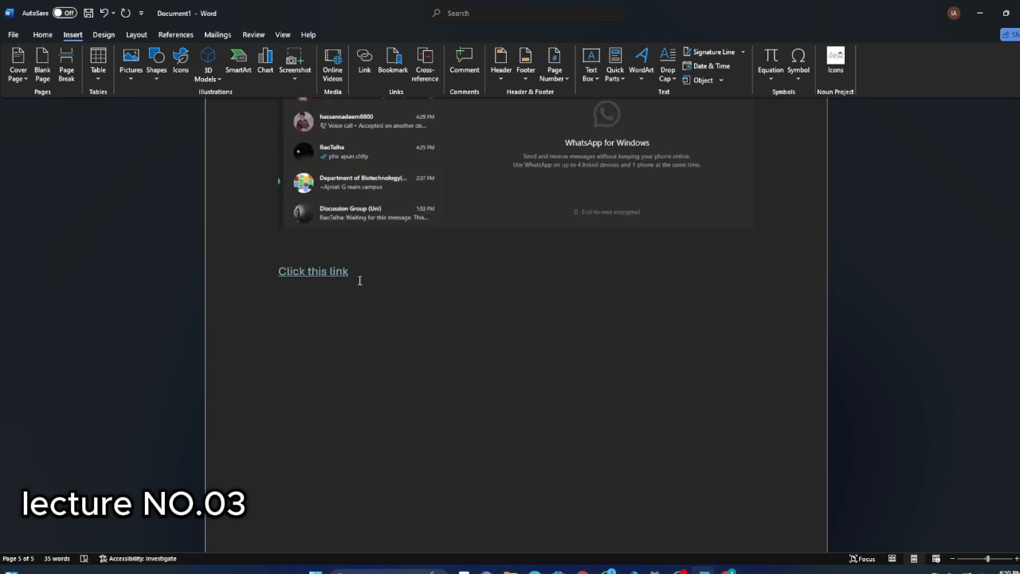
pyautogui.moveTo(287, 277)
pyautogui.scroll(-2, 363, 281)
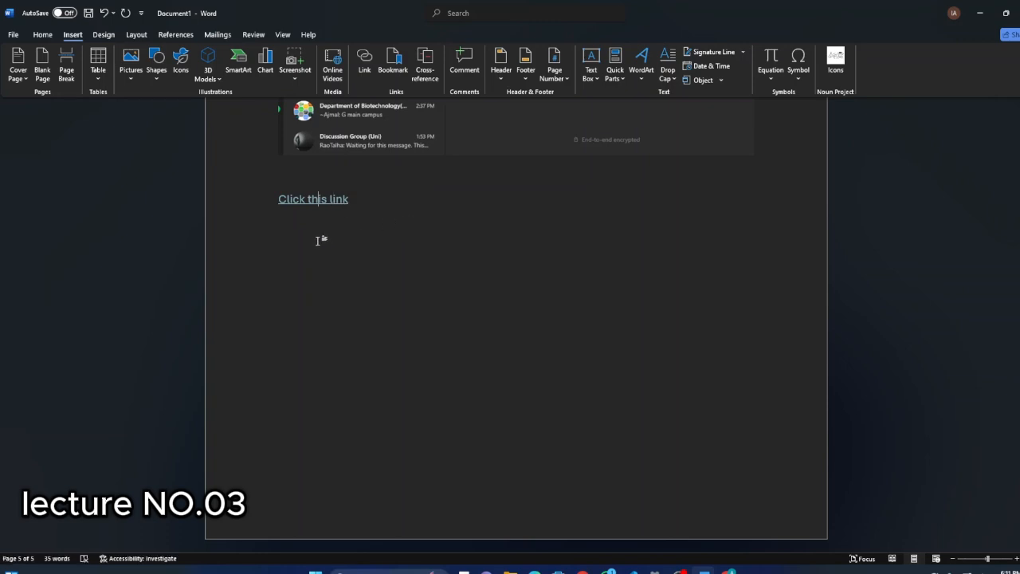
# Add an empty line below the "Click this link" hyperlink and return the cursor to the end of the link text.
pyautogui.click(357, 194)
pyautogui.press('Return')
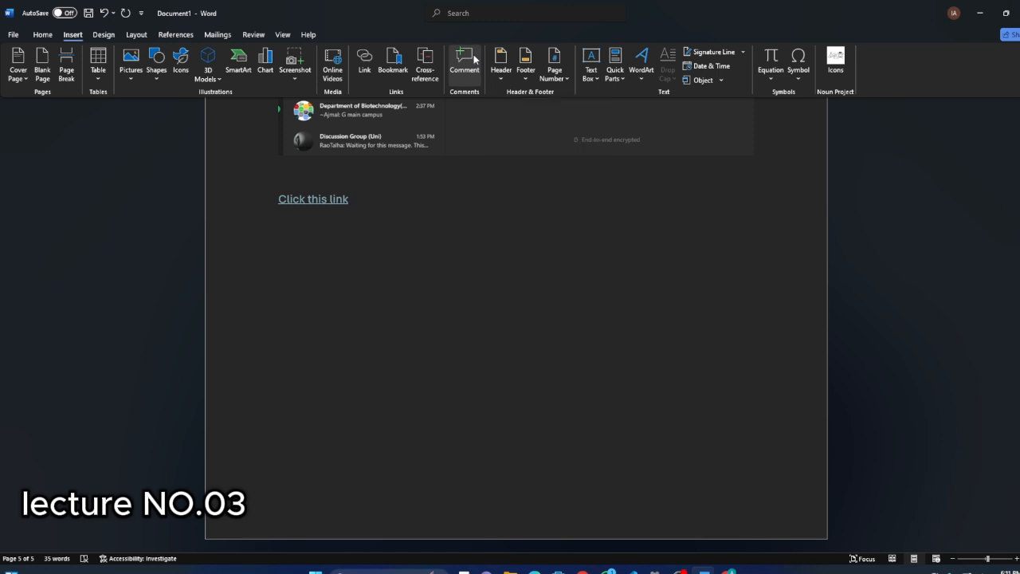
pyautogui.scroll(2, 346, 198)
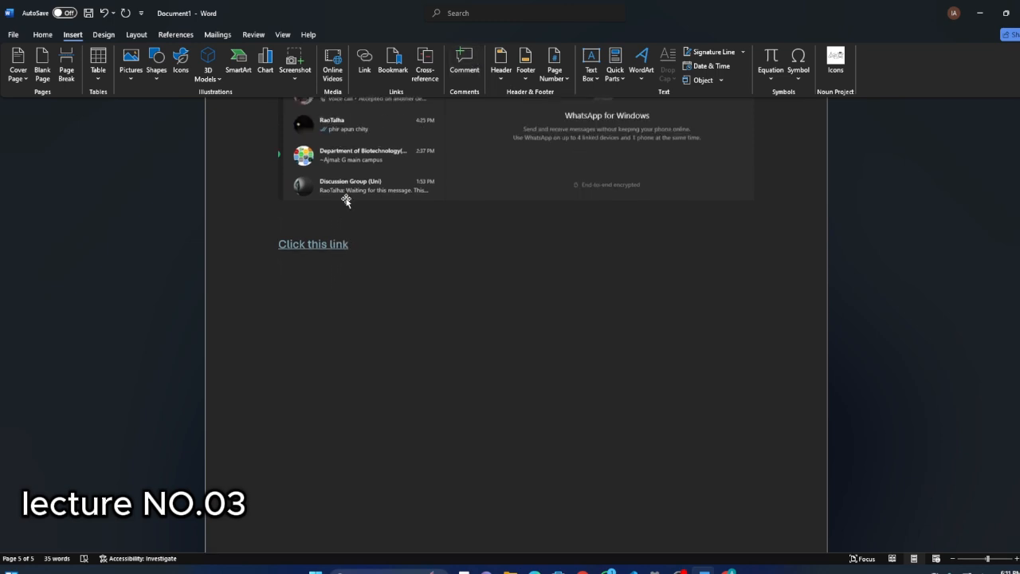
pyautogui.scroll(-1, 346, 239)
pyautogui.click(332, 236)
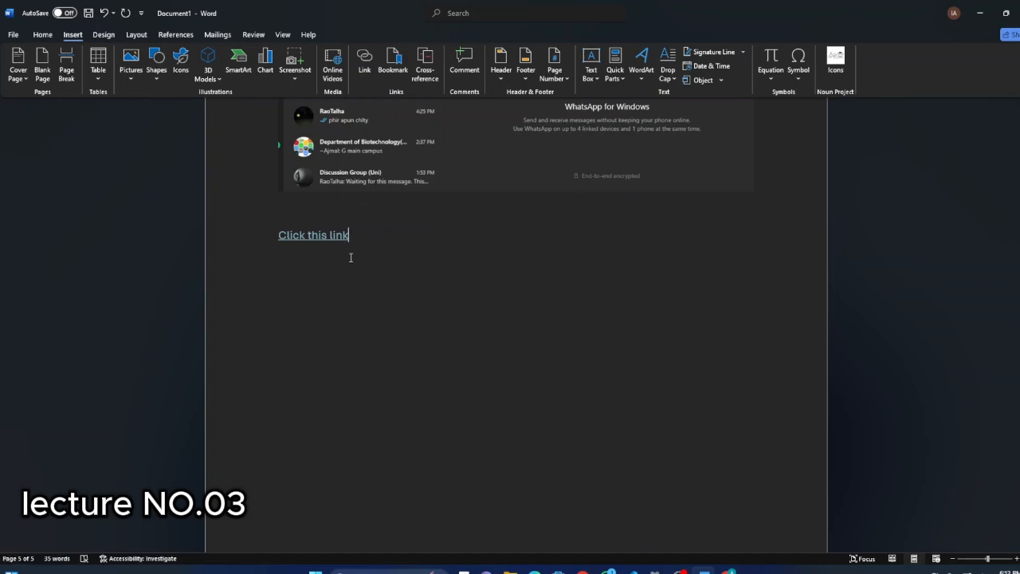
pyautogui.scroll(-1, 322, 250)
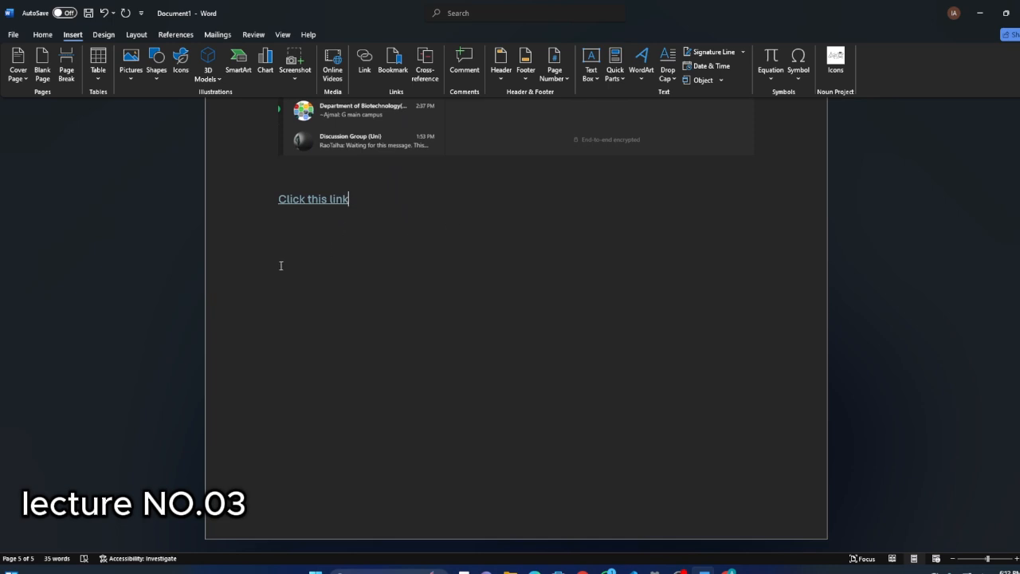
# Restore the Word window to full screen and attach a comment reading "hi" to the "Click this link" text.
pyautogui.doubleClick(310, 16)
pyautogui.click(737, 22)
pyautogui.click(464, 62)
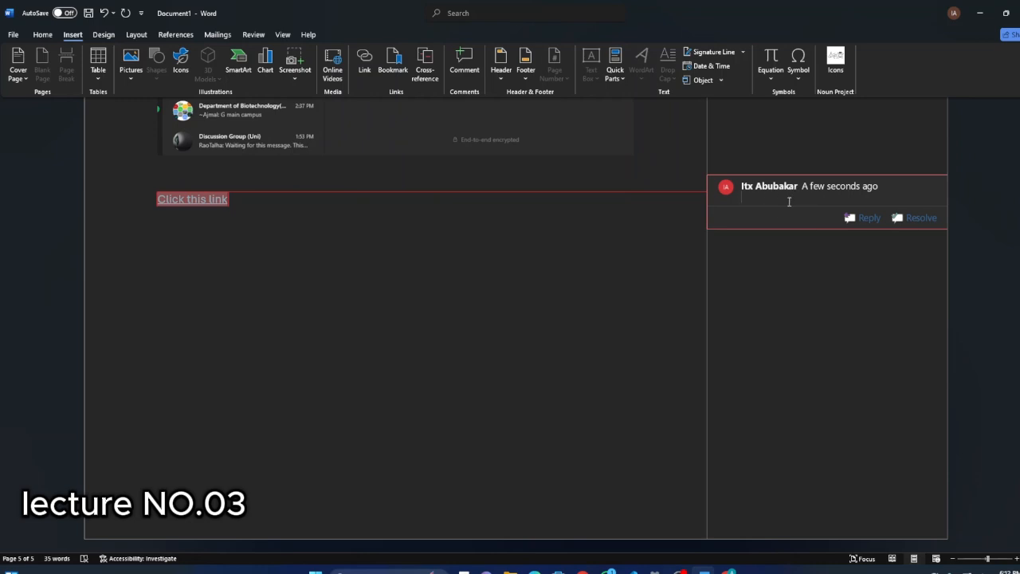
pyautogui.write('hi')
# Resolve the "hi" comment and start a reply to it, leaving the reply empty.
pyautogui.click(917, 218)
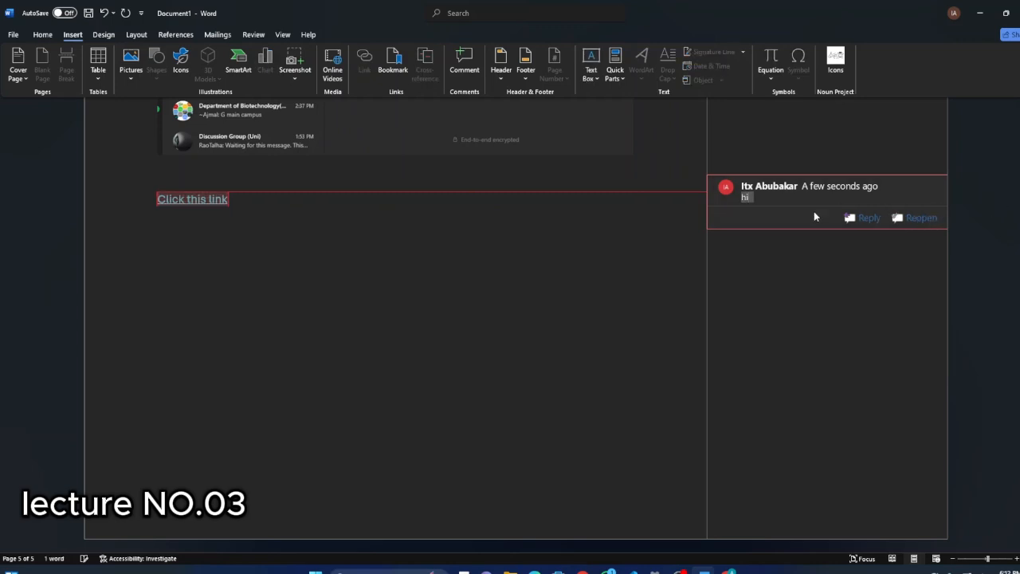
pyautogui.click(856, 222)
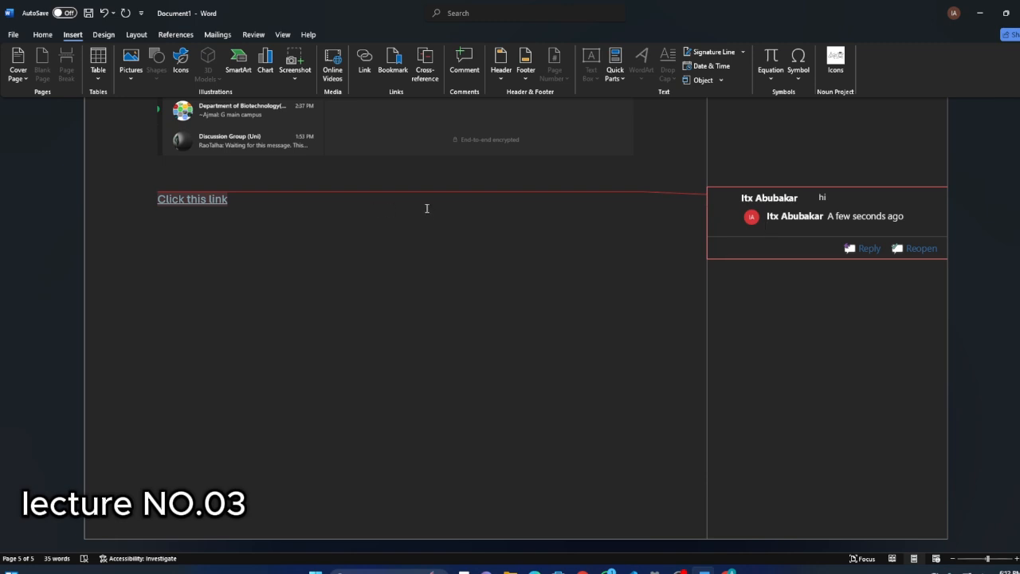
pyautogui.click(306, 267)
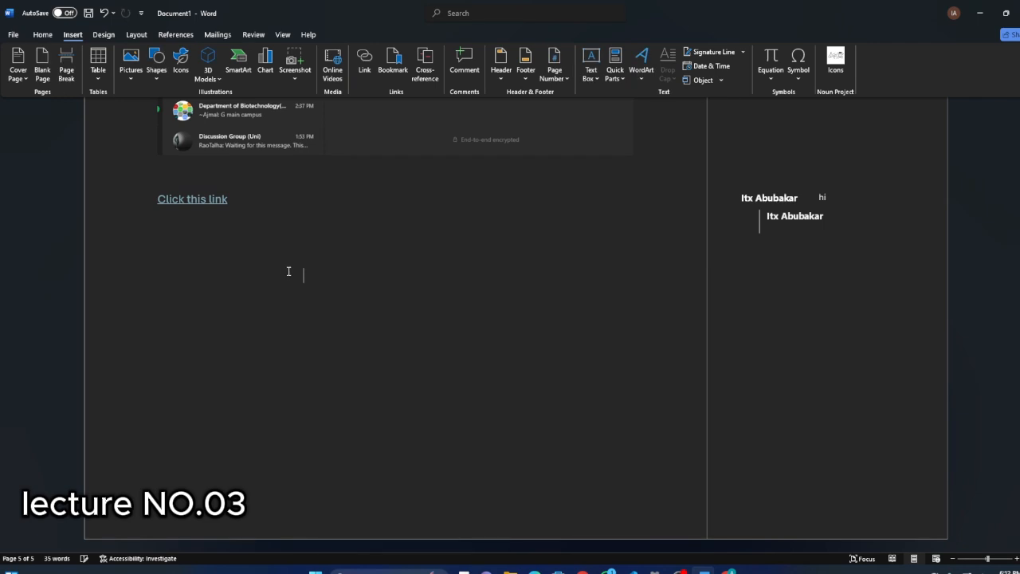
# Undo the reply, the resolution and the comment on the "Click this link" text.
pyautogui.scroll(3, 624, 217)
pyautogui.hotkey('ctrl', 'z')
pyautogui.hotkey('ctrl', 'z')
pyautogui.hotkey('ctrl', 'z')
pyautogui.hotkey('ctrl', 'z')
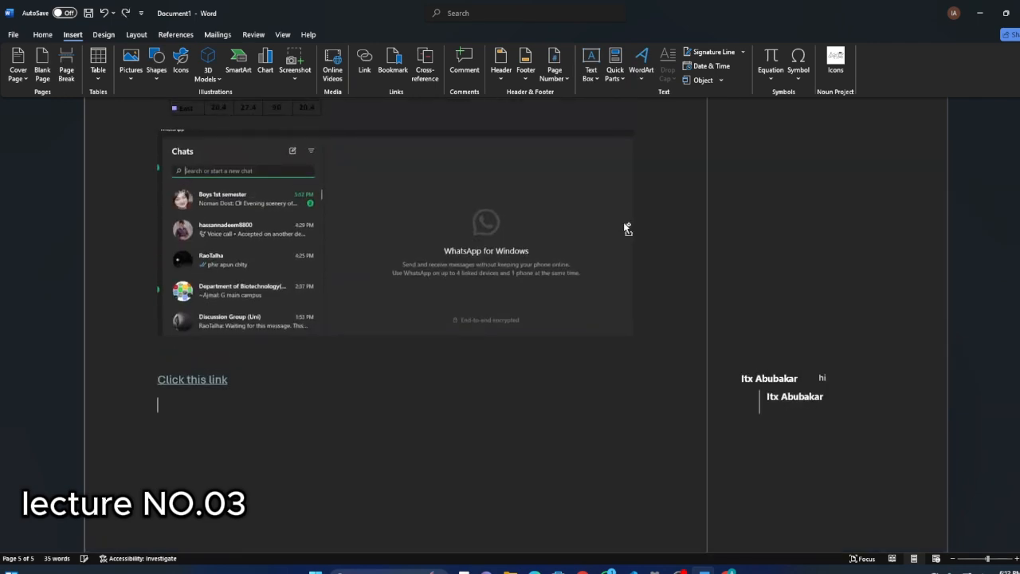
pyautogui.hotkey('ctrl', 'z')
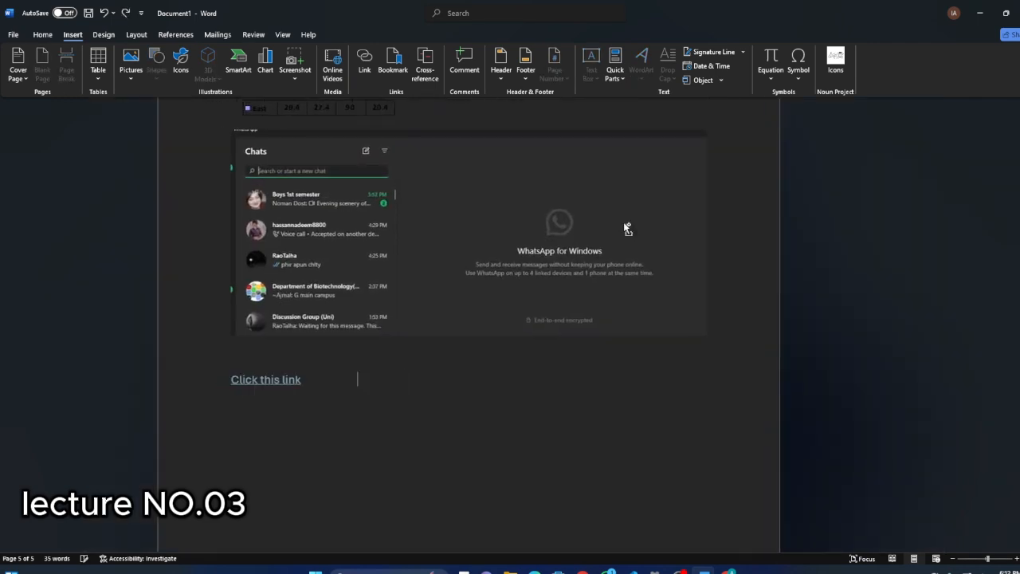
pyautogui.scroll(-3, 574, 271)
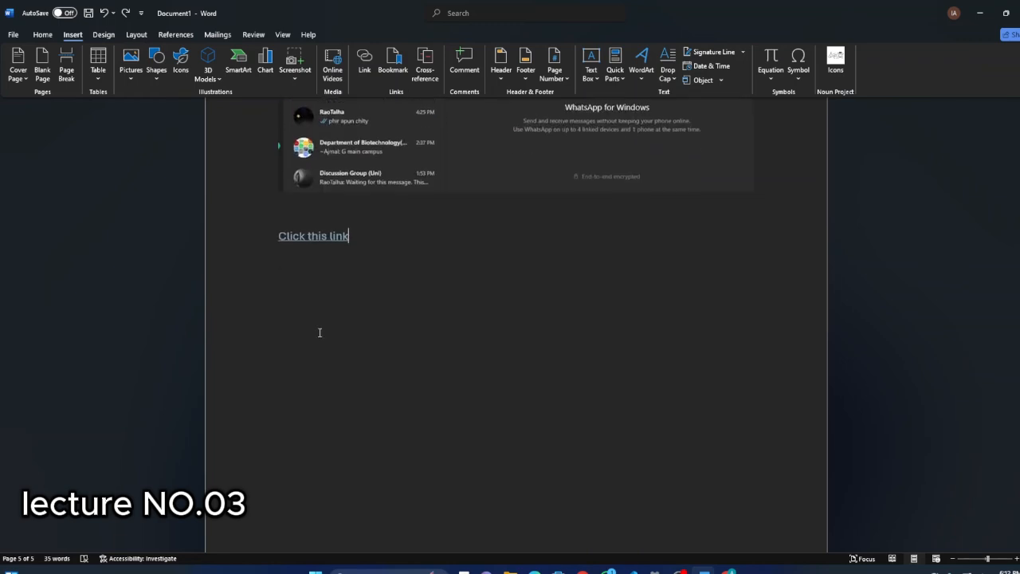
# Add blank lines below the "Click this link" hyperlink.
pyautogui.press('Return')
pyautogui.scroll(2, 293, 267)
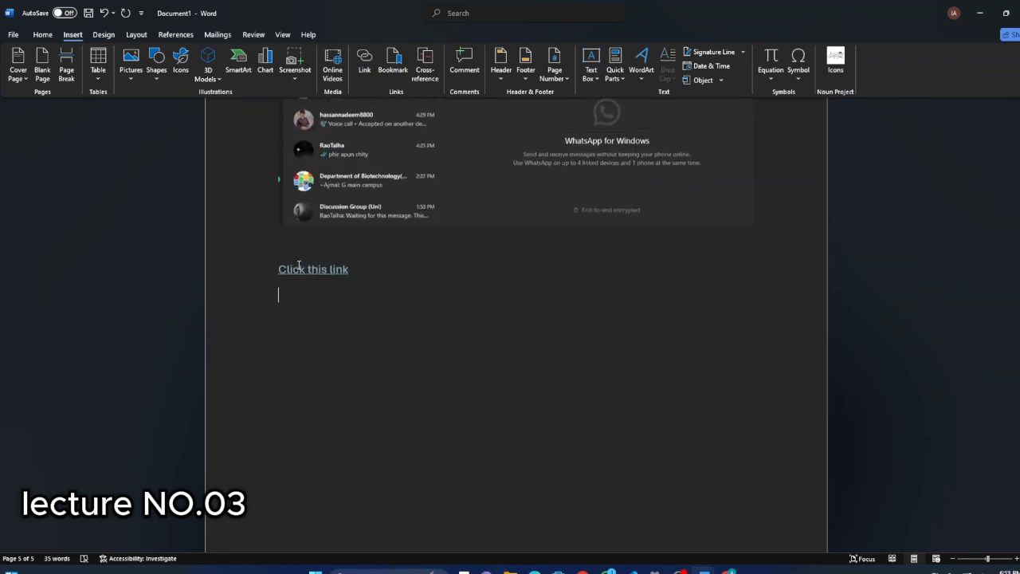
pyautogui.scroll(-3, 319, 294)
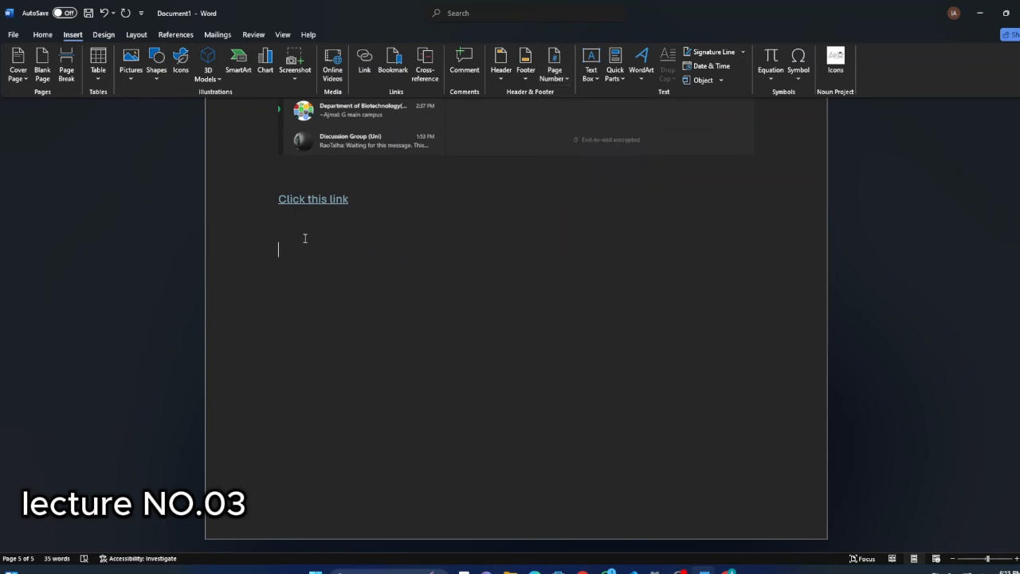
pyautogui.scroll(5, 283, 228)
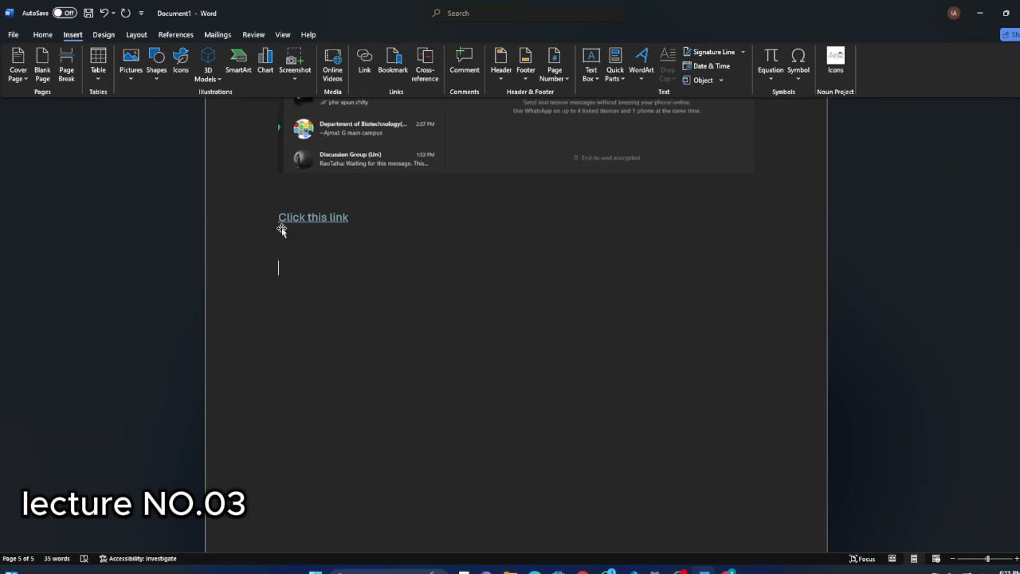
pyautogui.scroll(-5, 351, 211)
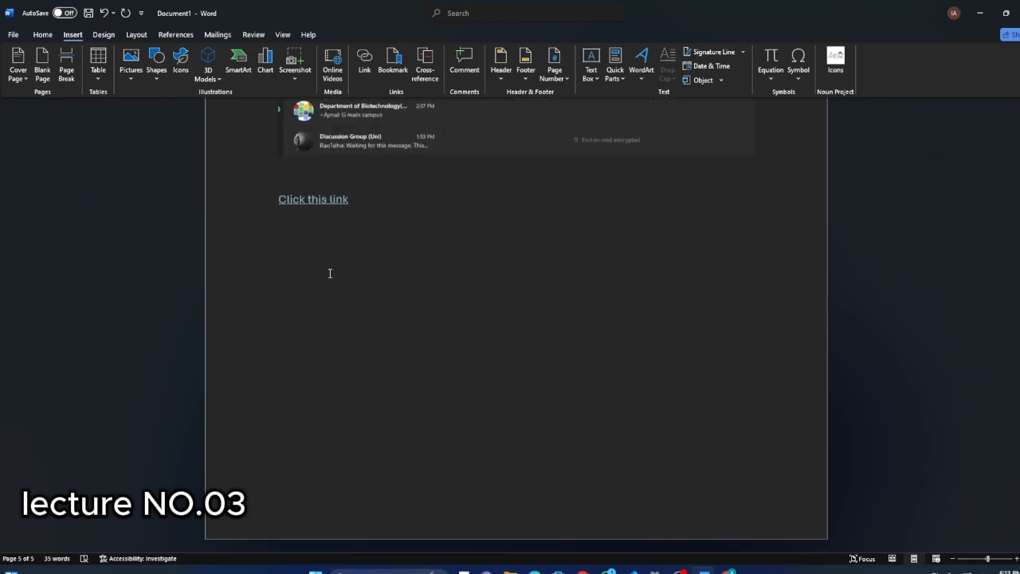
# Preview how the document pages will print and return to the document without printing.
pyautogui.scroll(10, 267, 267)
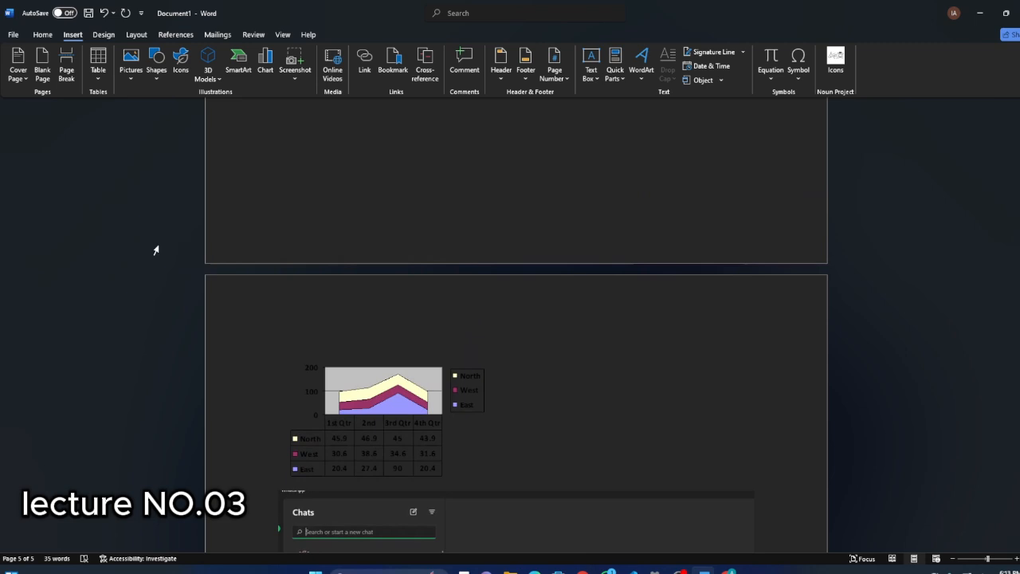
pyautogui.hotkey('ctrl', 'p')
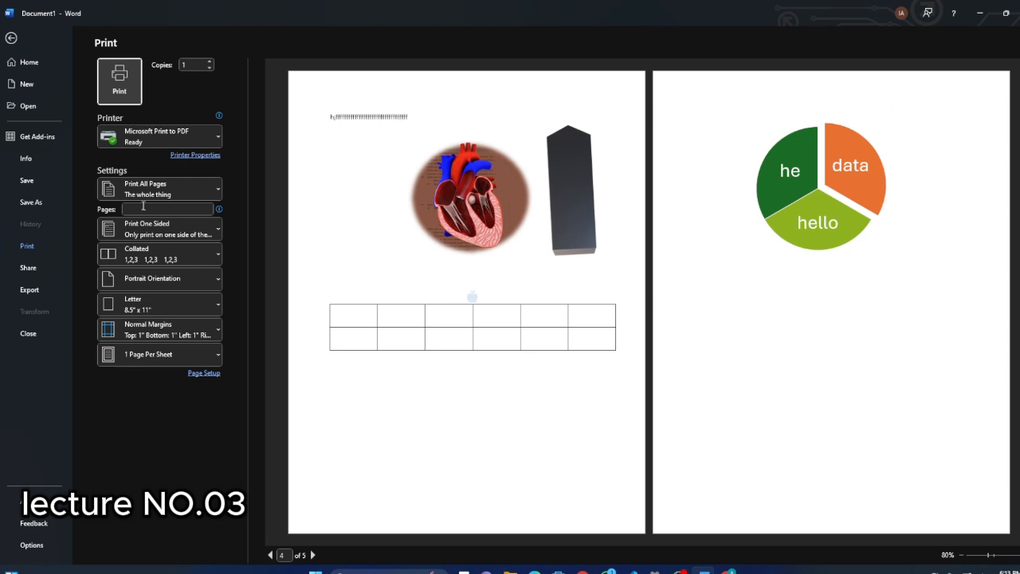
pyautogui.click(11, 37)
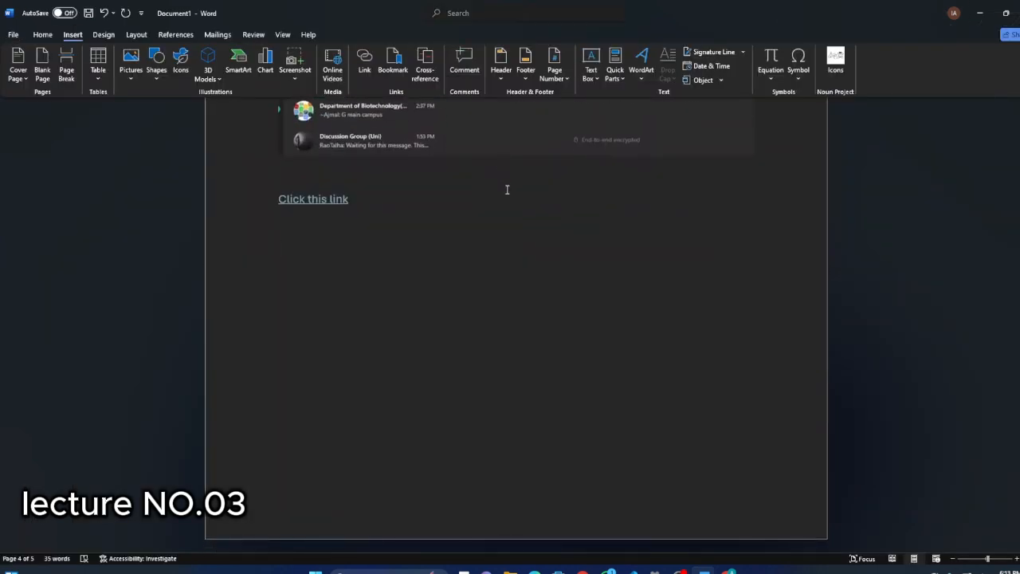
# Open the header on the page with the area chart and write "Hello world" in it.
pyautogui.scroll(10, 465, 303)
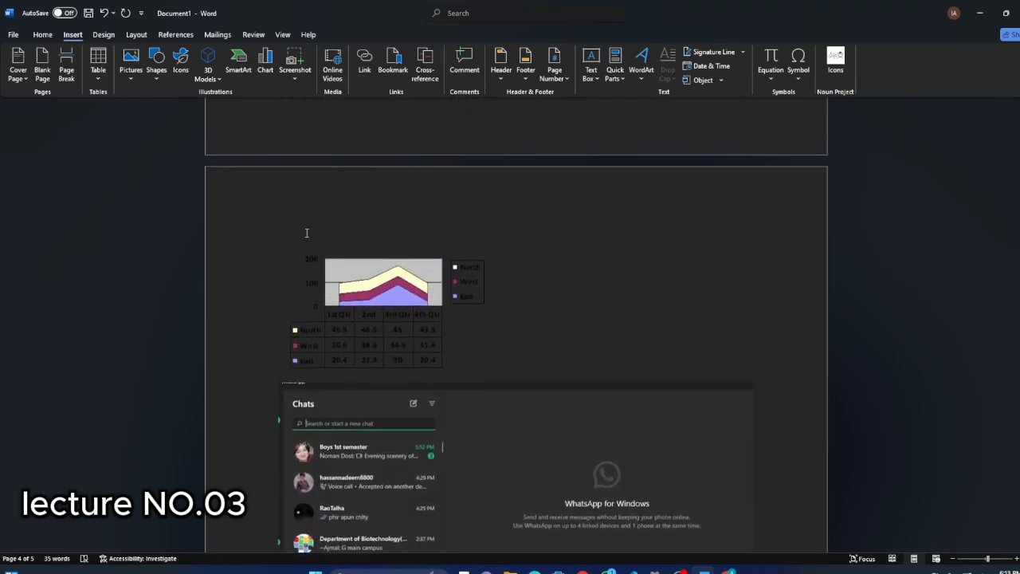
pyautogui.scroll(1, 307, 232)
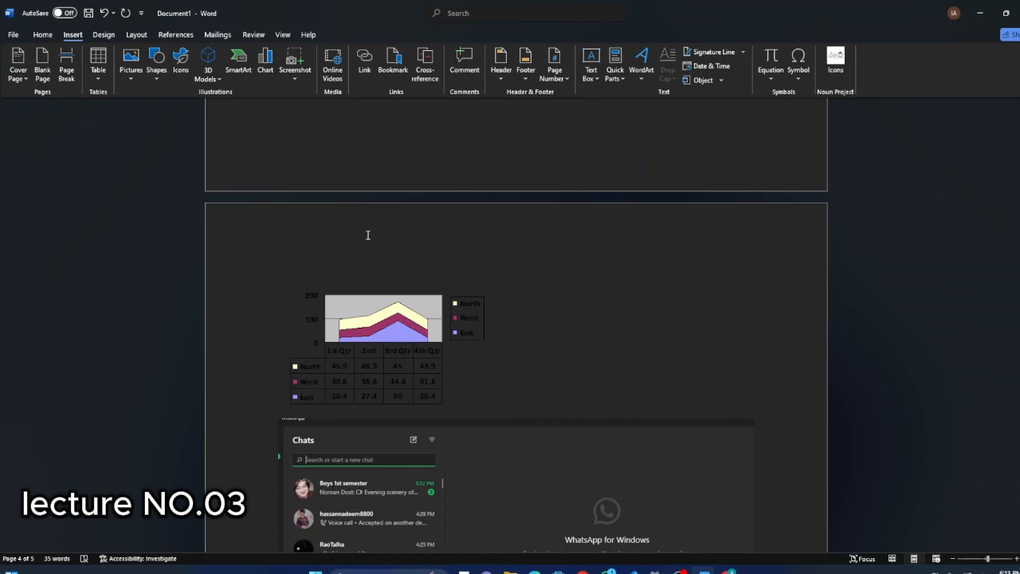
pyautogui.doubleClick(307, 248)
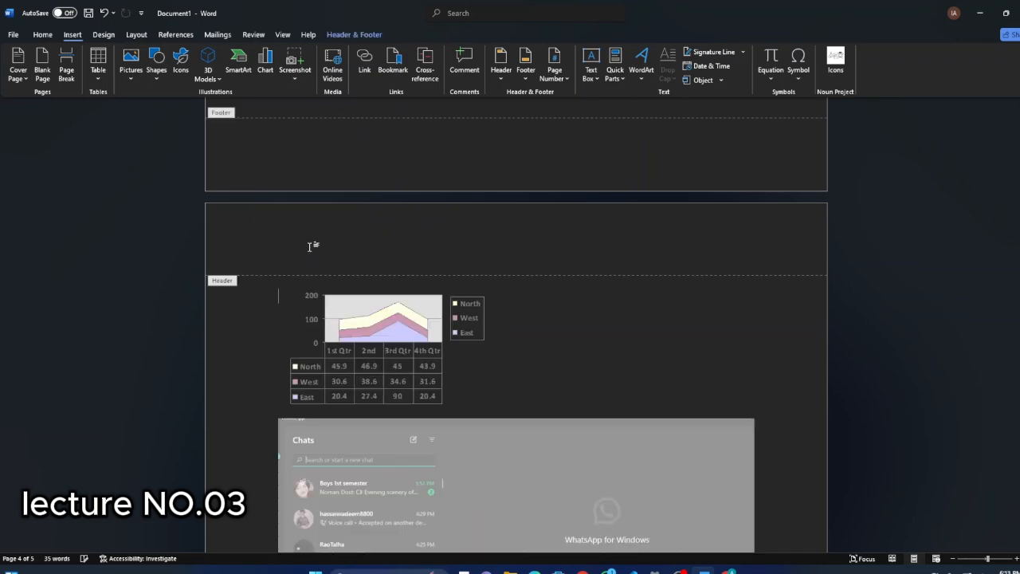
pyautogui.doubleClick(256, 165)
pyautogui.click(304, 161)
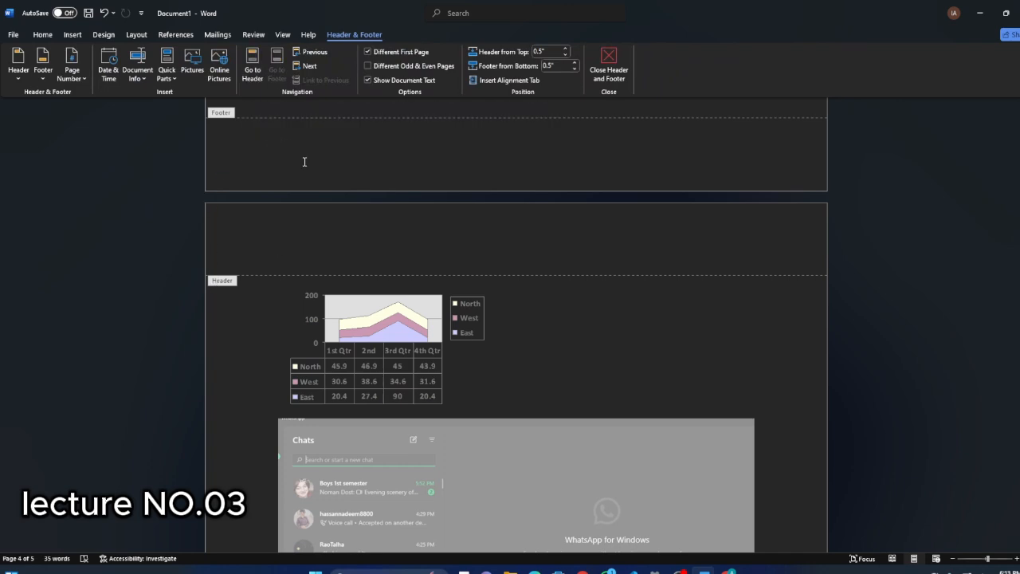
pyautogui.click(275, 240)
pyautogui.write('Hello ')
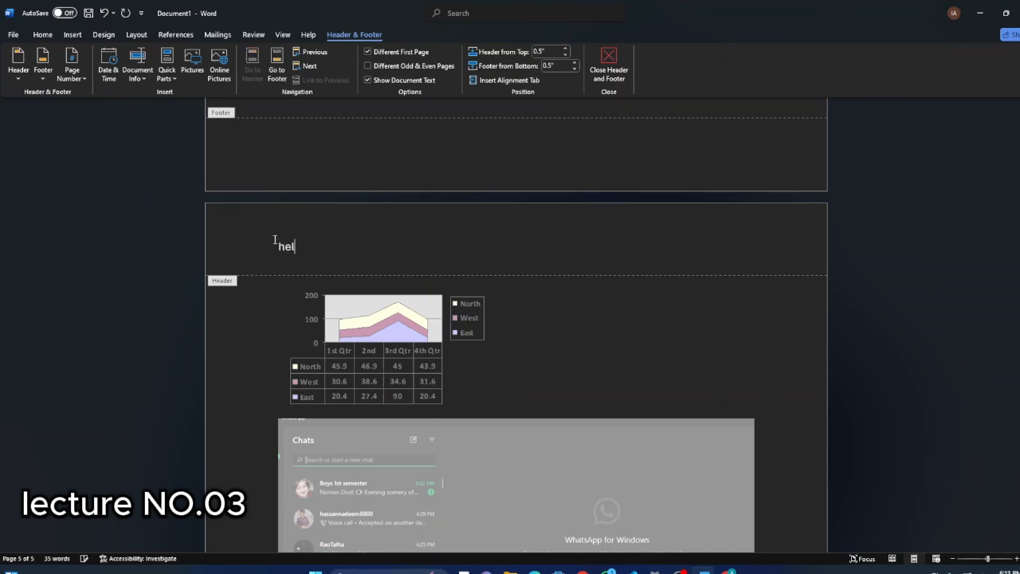
pyautogui.write('world')
# Write "Pg bypass" in the footer of the preceding page.
pyautogui.click(321, 158)
pyautogui.write('pg ')
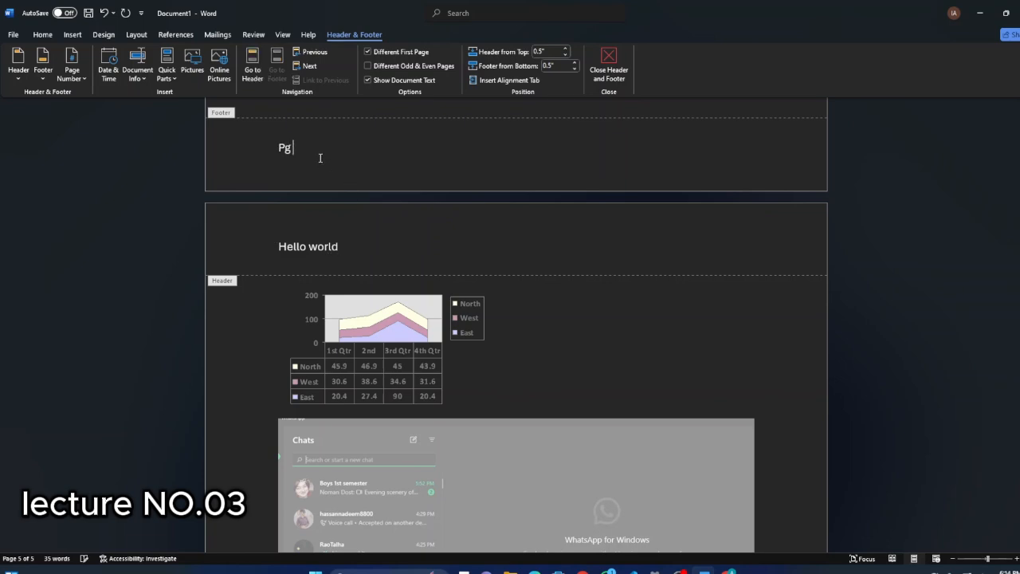
pyautogui.write('bypass')
# Check the header and footer across the pages in the print preview, then return to the document without printing.
pyautogui.hotkey('ctrl', 'p')
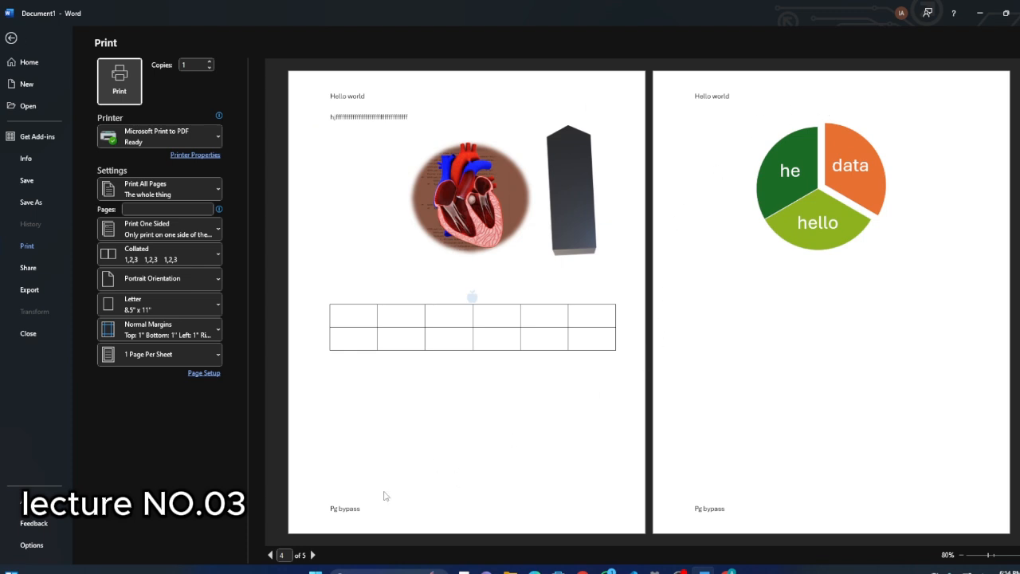
pyautogui.scroll(3, 377, 506)
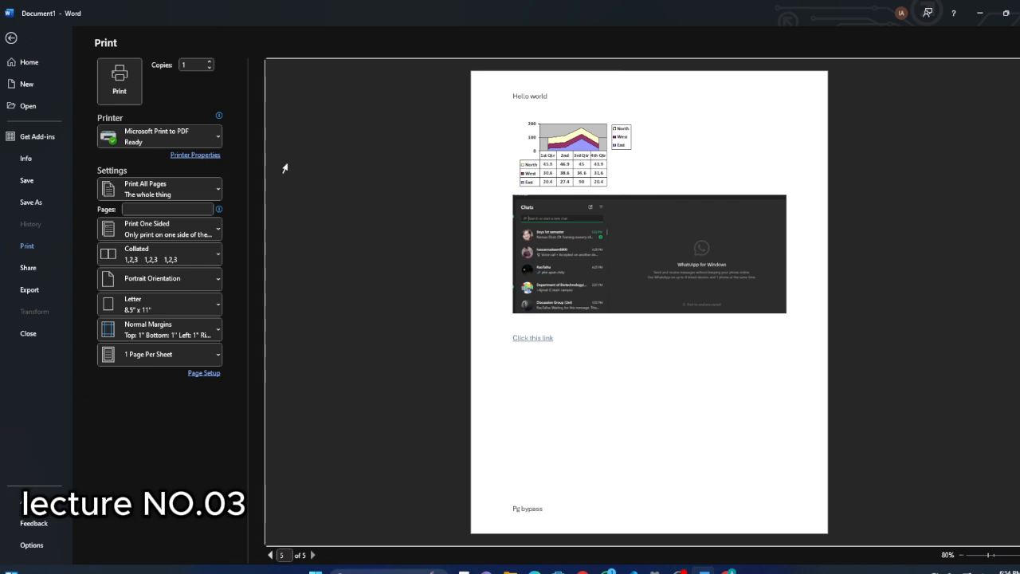
pyautogui.click(10, 39)
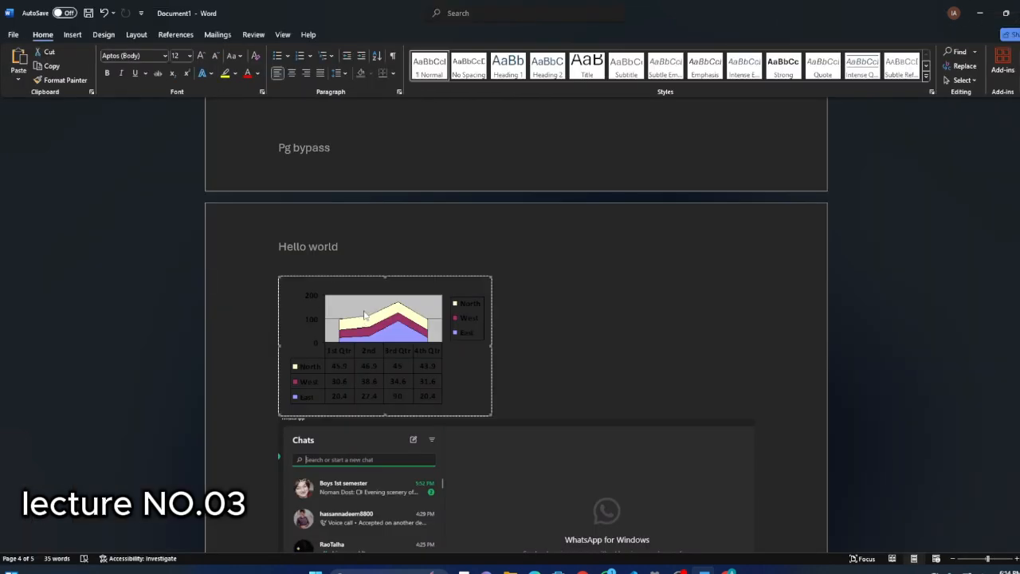
# Format the "Hello world" header text at 28 pt, centered and in red.
pyautogui.doubleClick(353, 243)
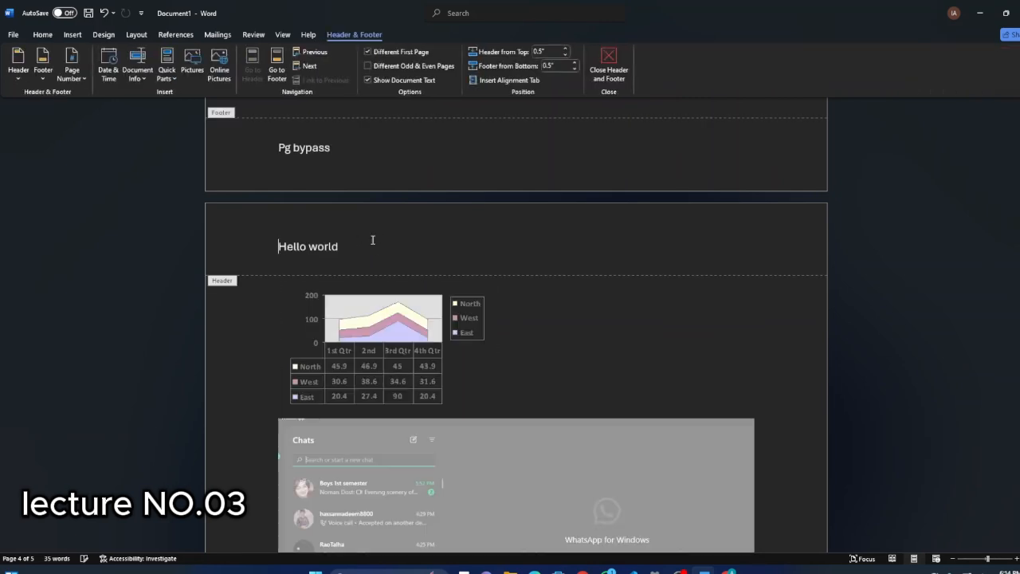
pyautogui.moveTo(353, 245); pyautogui.dragTo(255, 240)
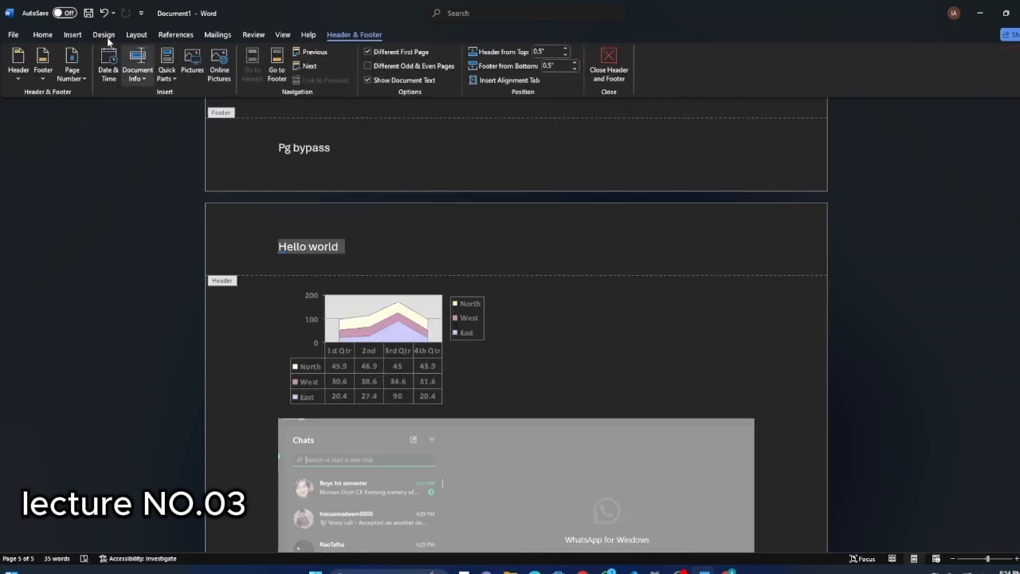
pyautogui.click(42, 34)
pyautogui.click(201, 55)
pyautogui.click(200, 56)
pyautogui.click(200, 56)
pyautogui.click(200, 56)
pyautogui.click(200, 56)
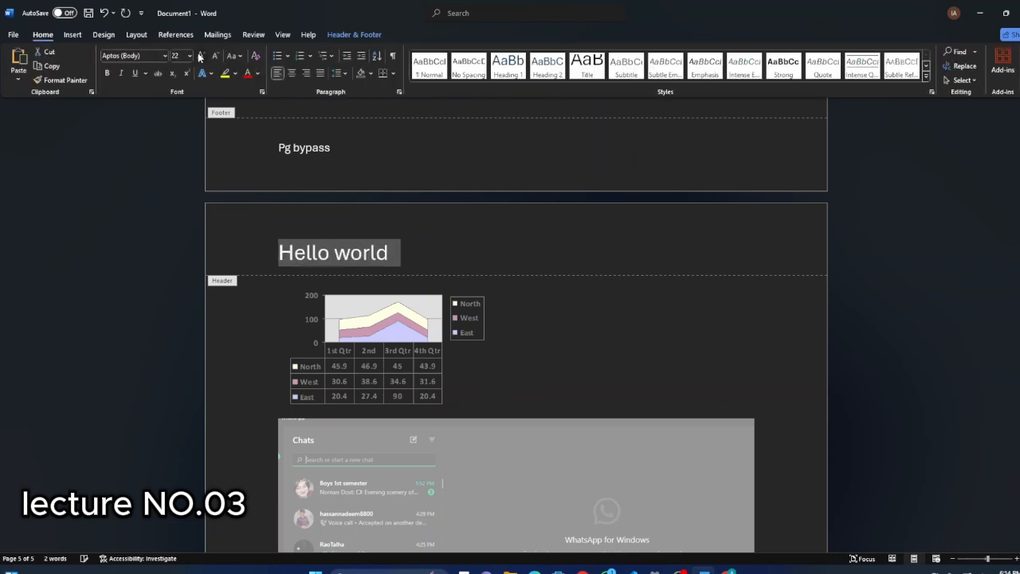
pyautogui.click(200, 56)
pyautogui.click(200, 56)
pyautogui.click(200, 56)
pyautogui.click(292, 72)
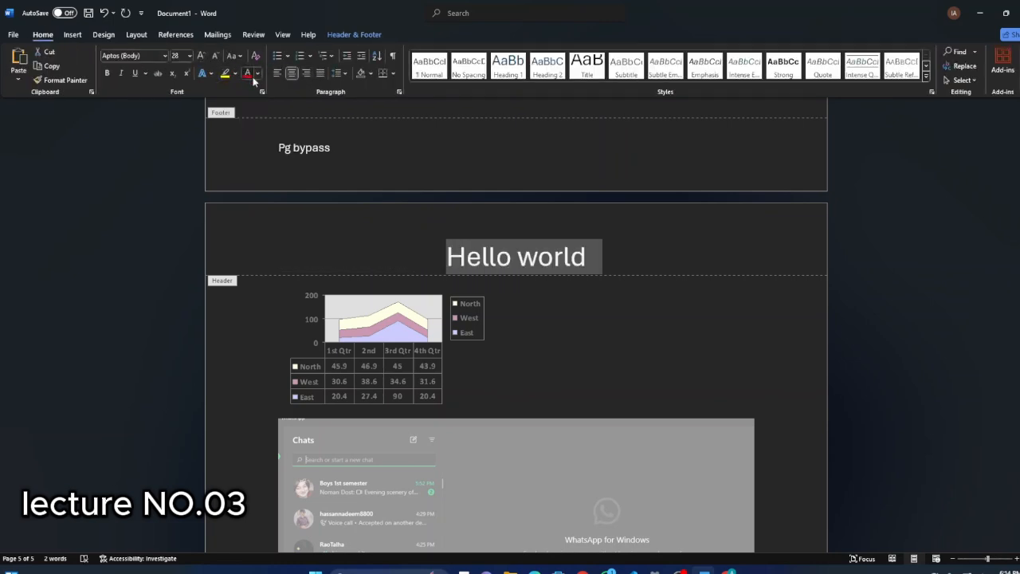
pyautogui.click(248, 74)
pyautogui.click(439, 266)
pyautogui.scroll(-1, 477, 256)
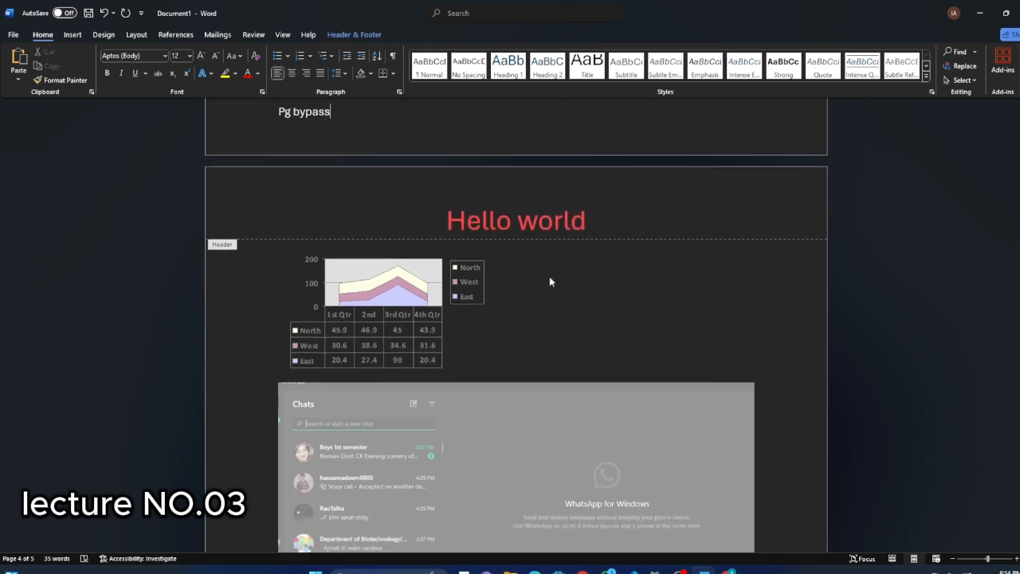
# Insert the built-in Banded header and replace its document title placeholder with "KYLER".
pyautogui.click(72, 34)
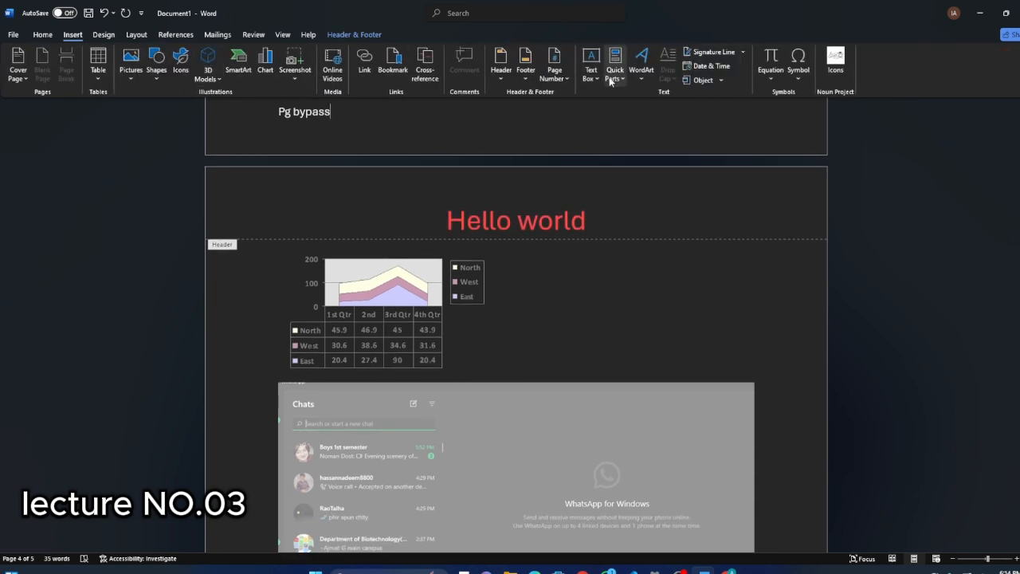
pyautogui.click(501, 79)
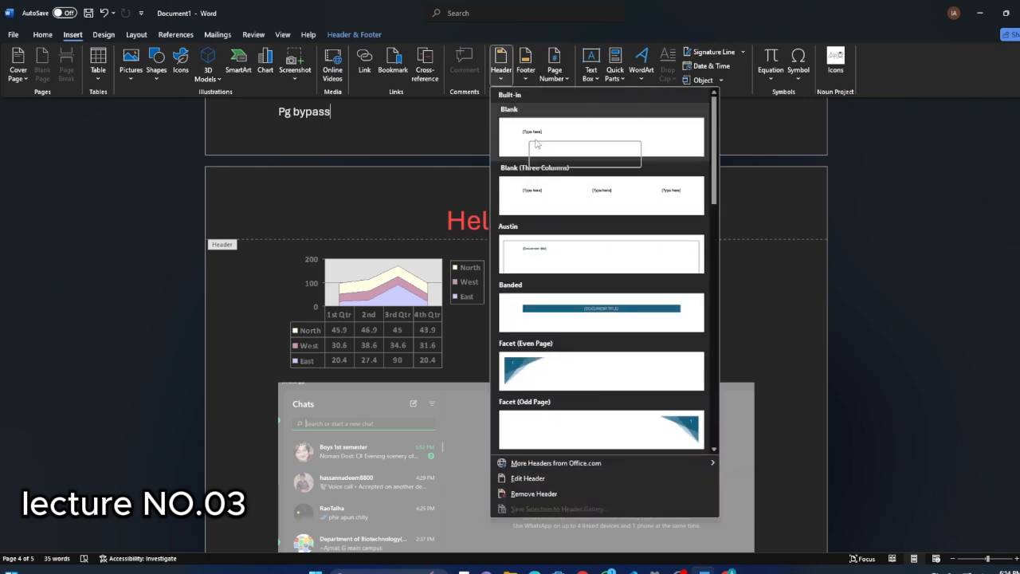
pyautogui.click(571, 306)
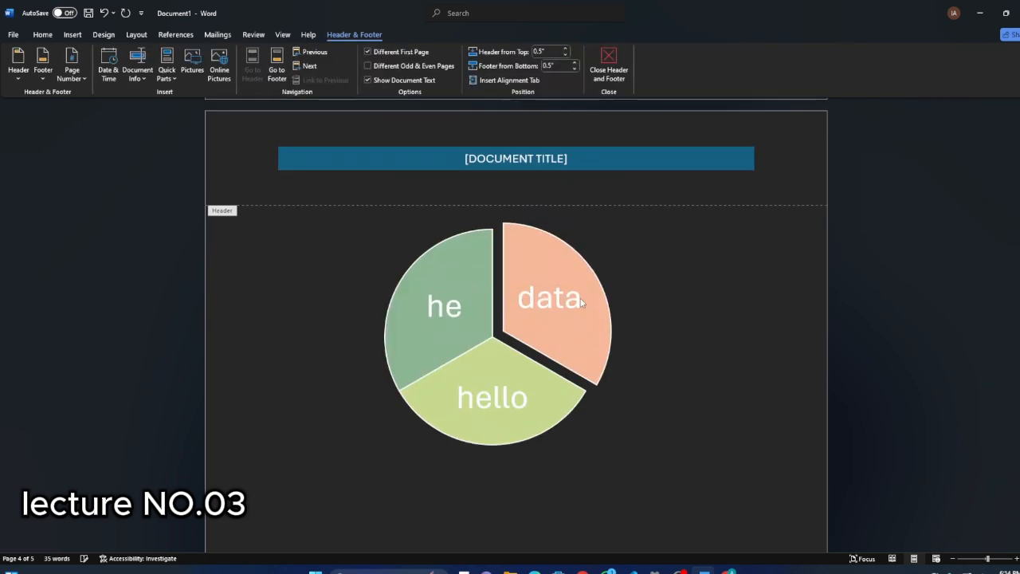
pyautogui.click(444, 160)
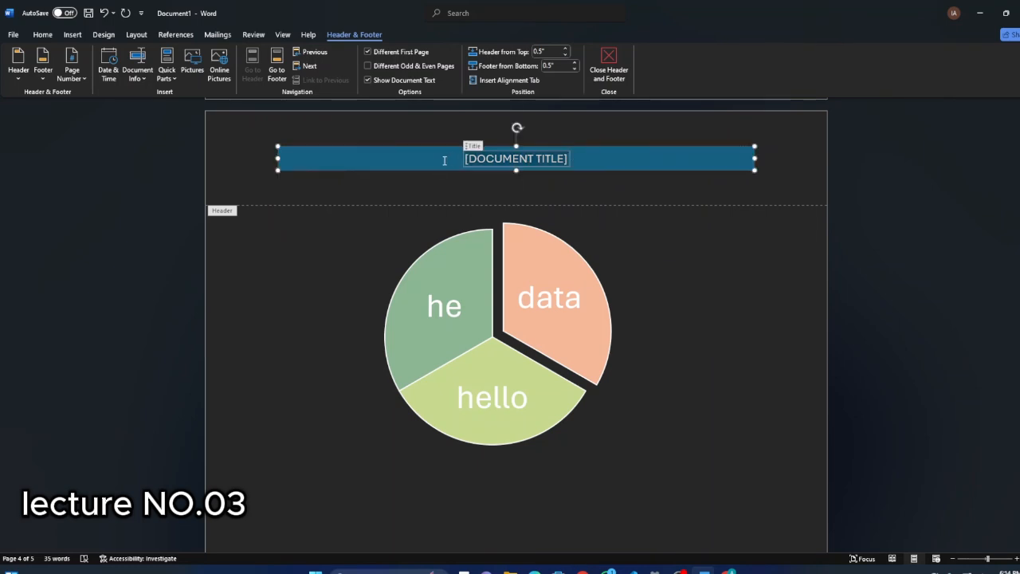
pyautogui.press('BackSpace')
pyautogui.write('KYLER')
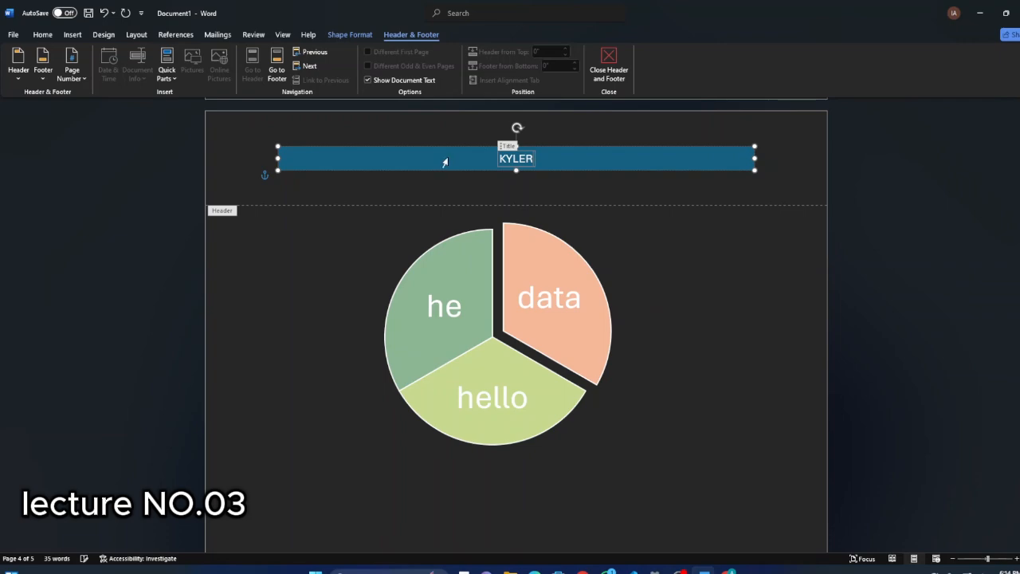
# Check the banded header and the footer in the print preview, then return to the document without printing.
pyautogui.hotkey('ctrl', 'p')
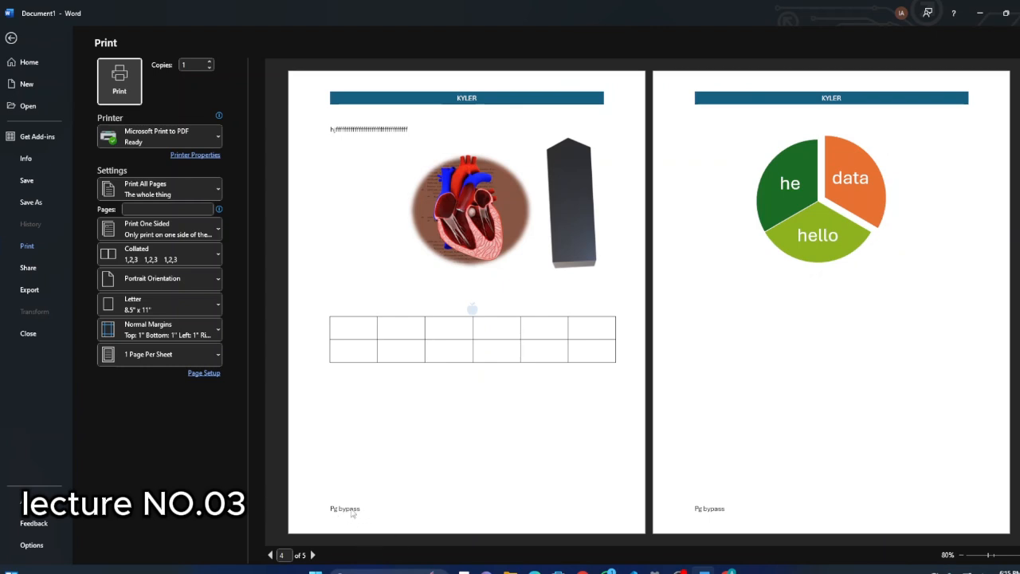
pyautogui.click(11, 39)
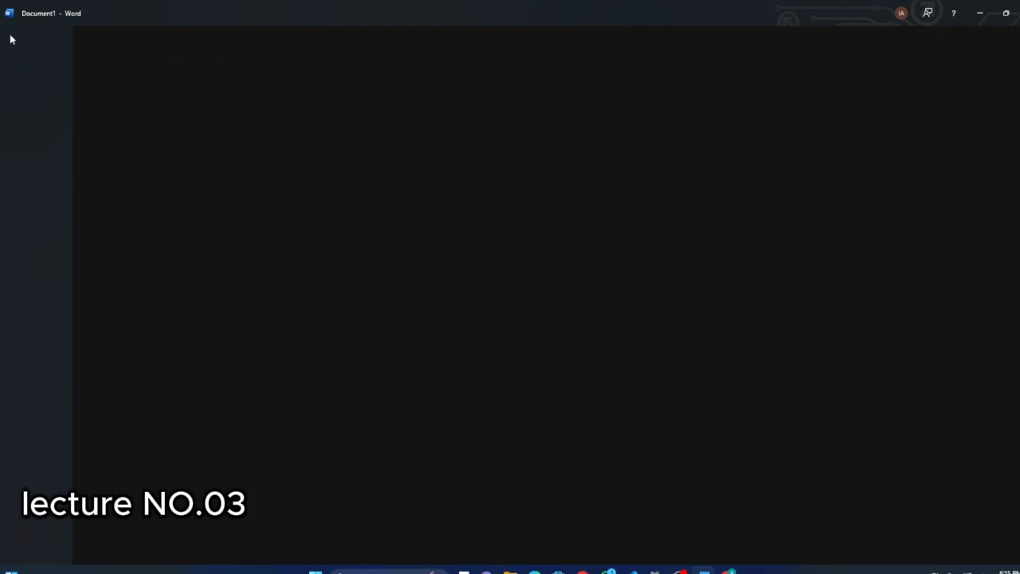
pyautogui.scroll(-1, 318, 228)
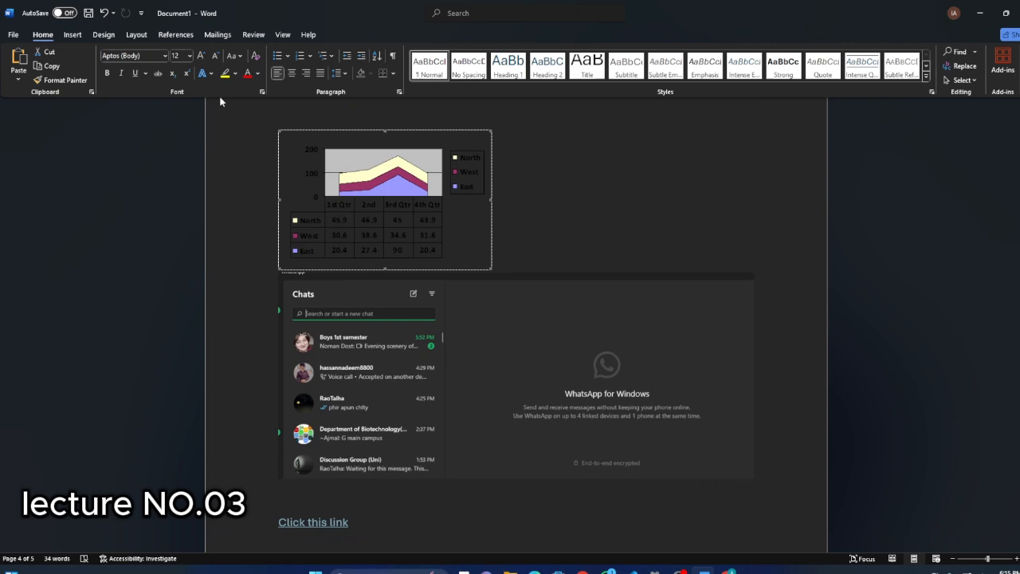
# Look through the built-in header and footer designs and insert the Sideline footer.
pyautogui.click(80, 35)
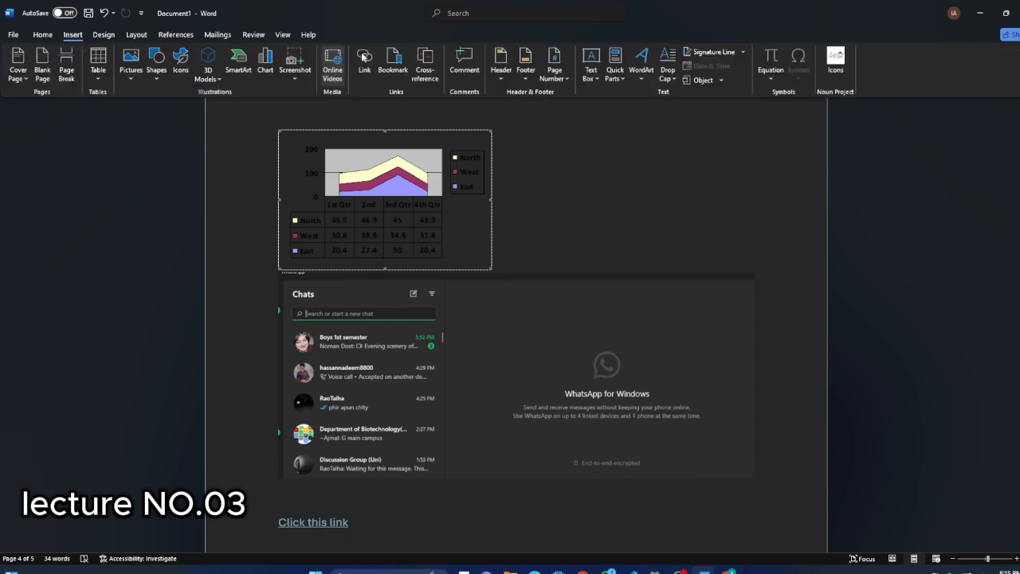
pyautogui.click(506, 79)
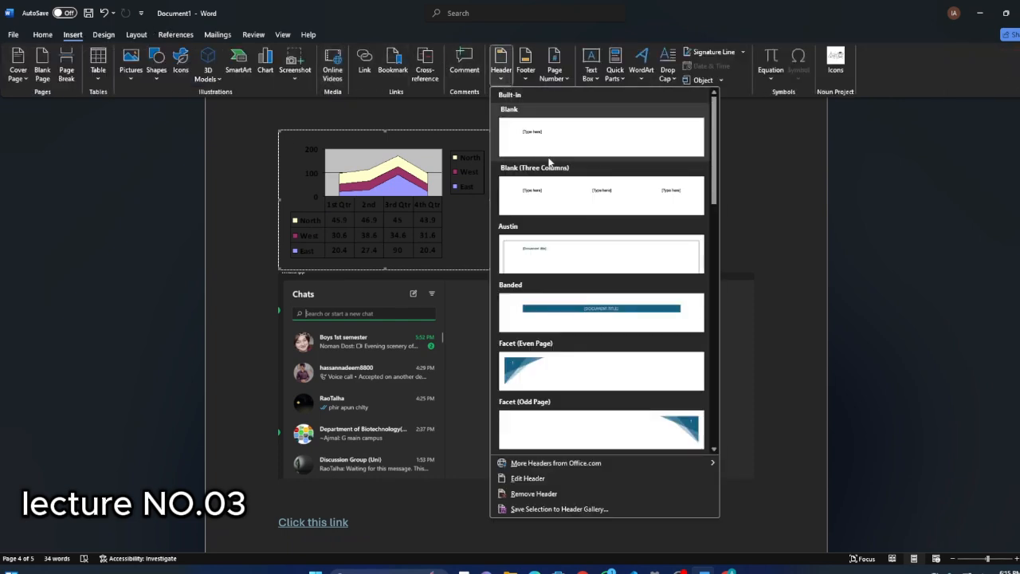
pyautogui.scroll(-10, 574, 239)
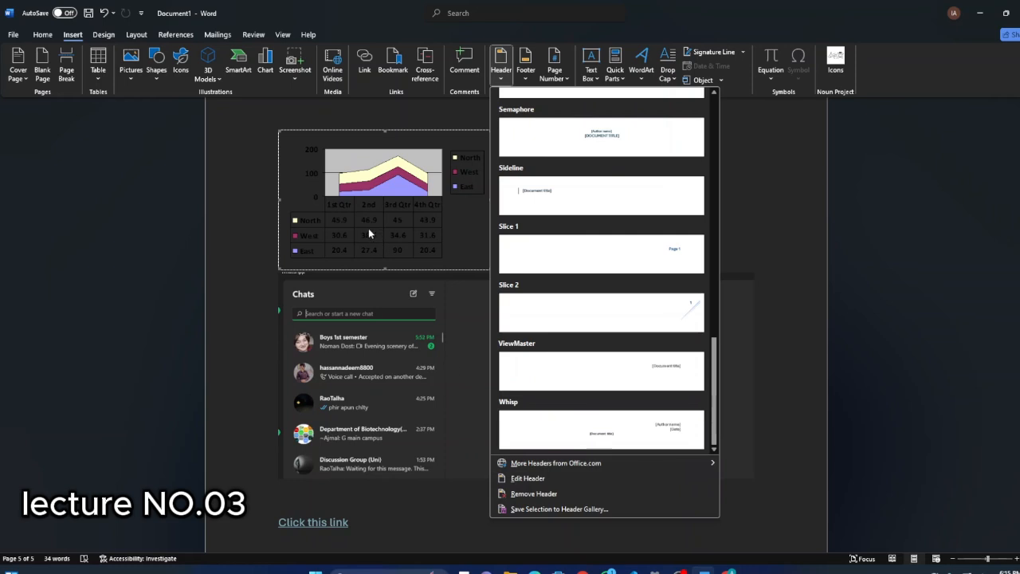
pyautogui.click(525, 83)
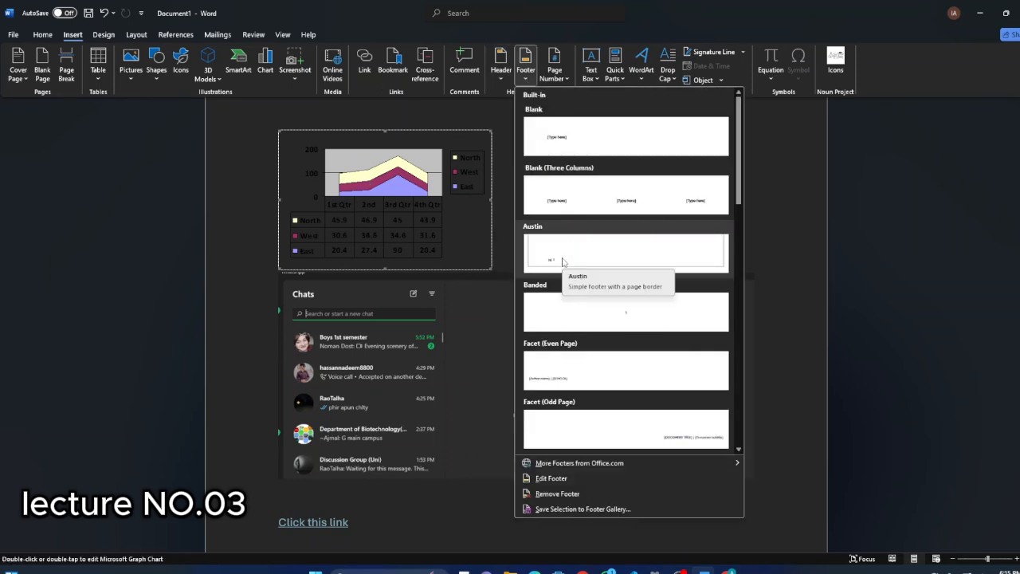
pyautogui.scroll(-3, 564, 264)
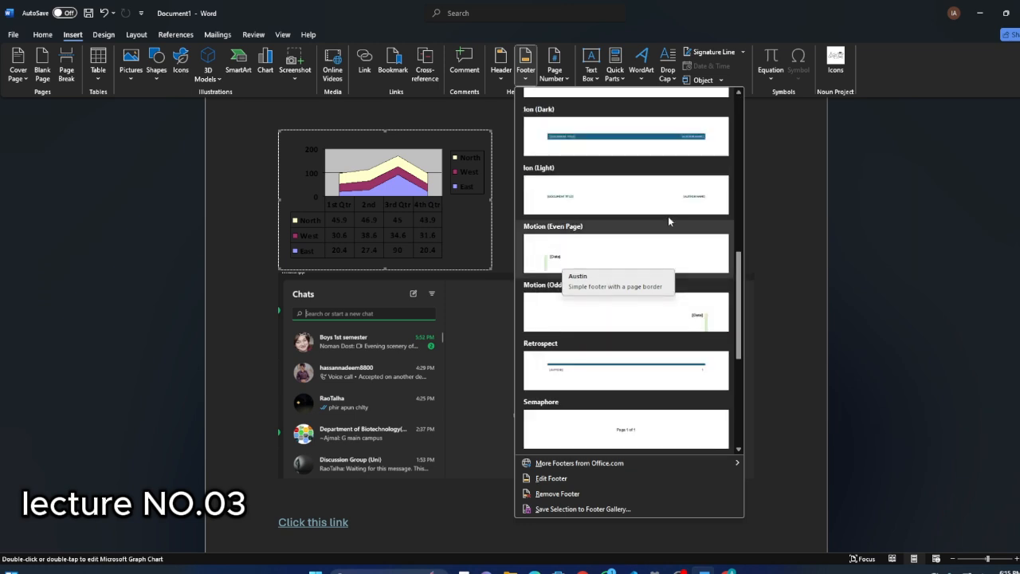
pyautogui.scroll(-3, 653, 347)
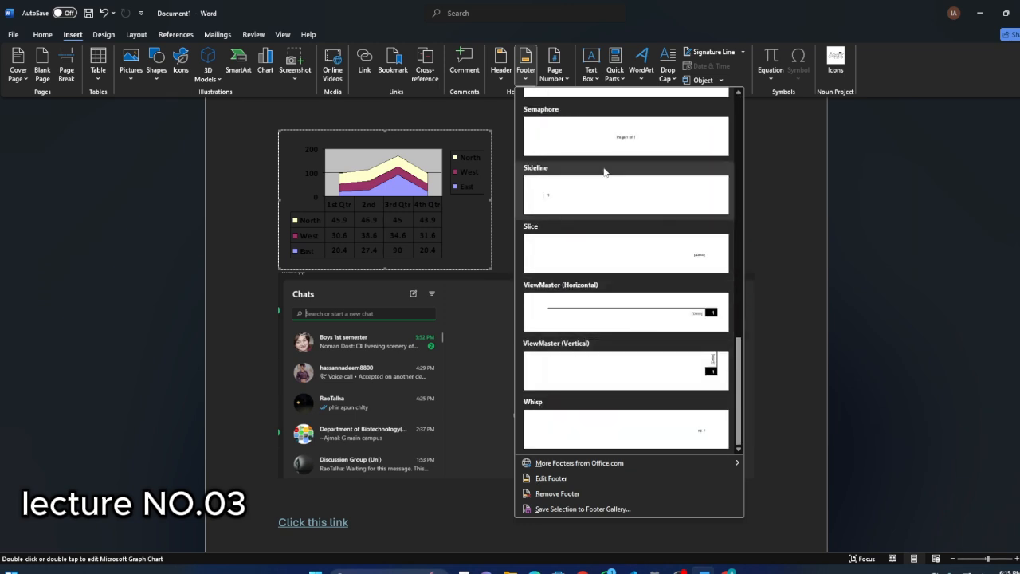
pyautogui.click(558, 195)
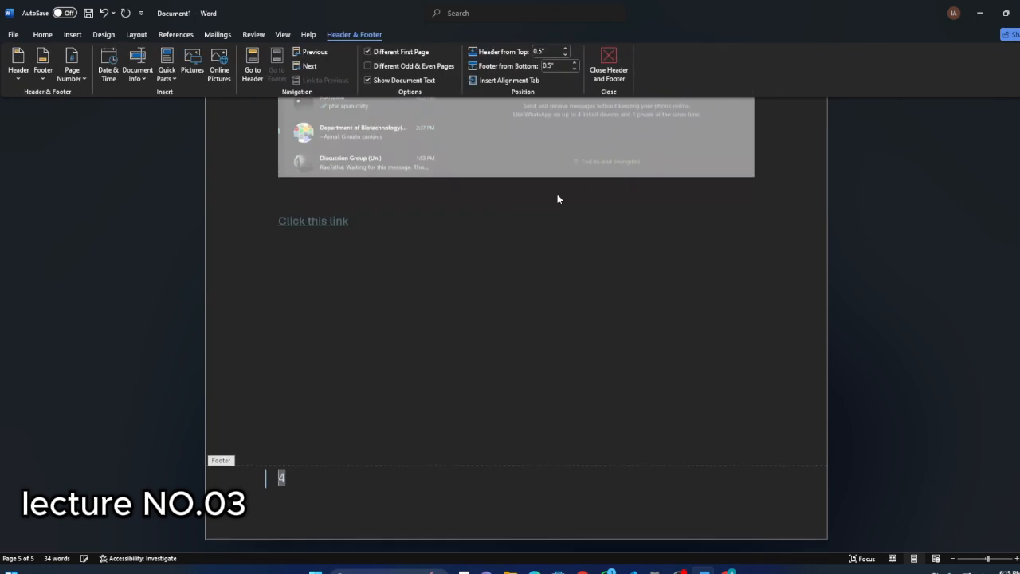
# Check the Sideline footer on the page with the area chart in the print preview, then return to the document.
pyautogui.hotkey('ctrl', 'p')
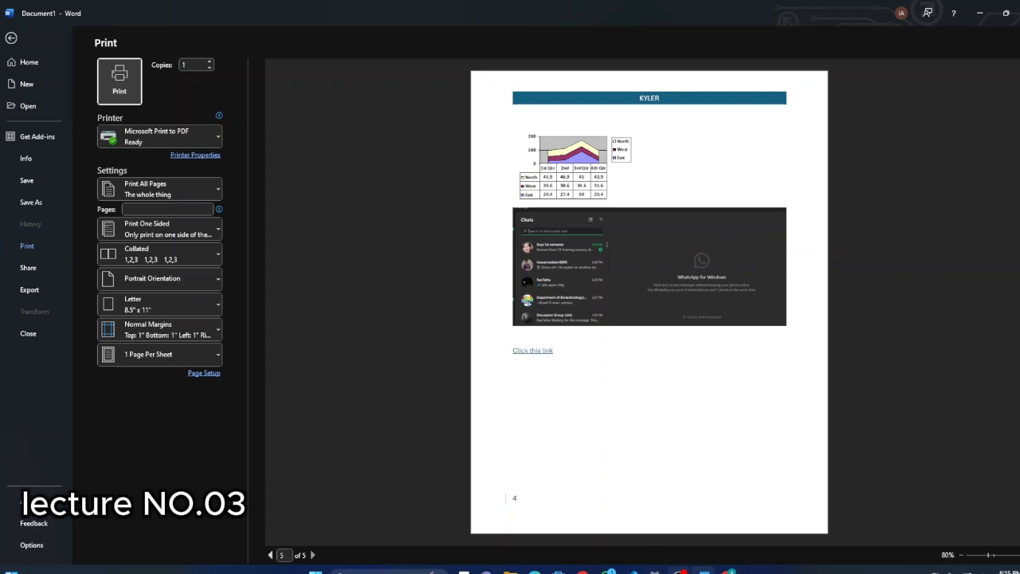
pyautogui.click(703, 570)
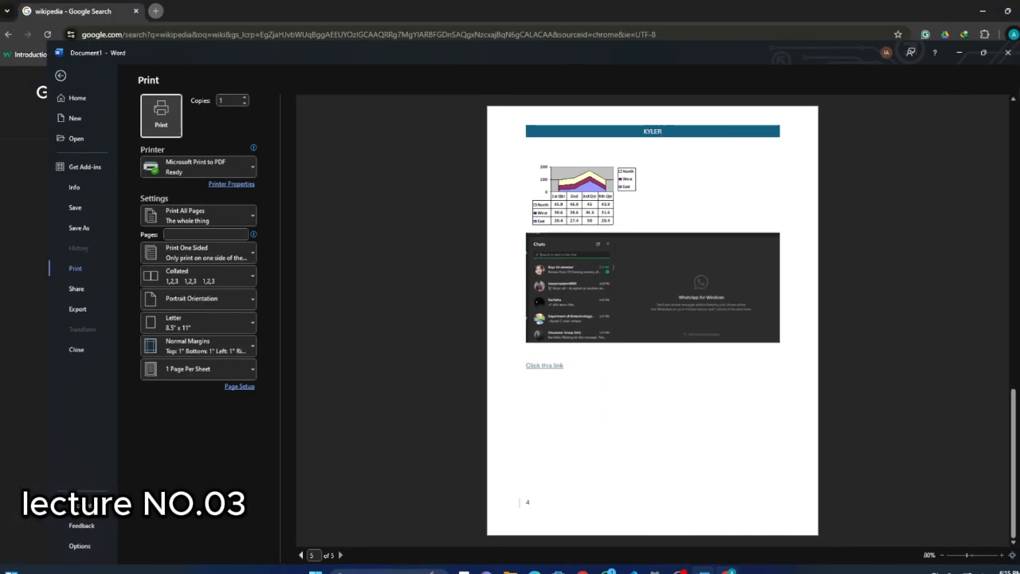
pyautogui.click(703, 570)
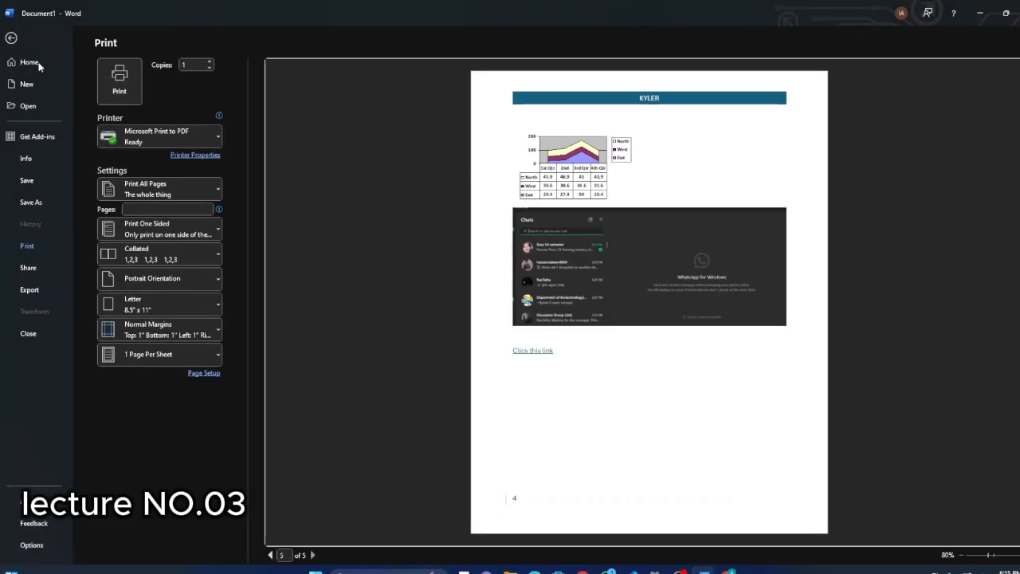
pyautogui.click(14, 38)
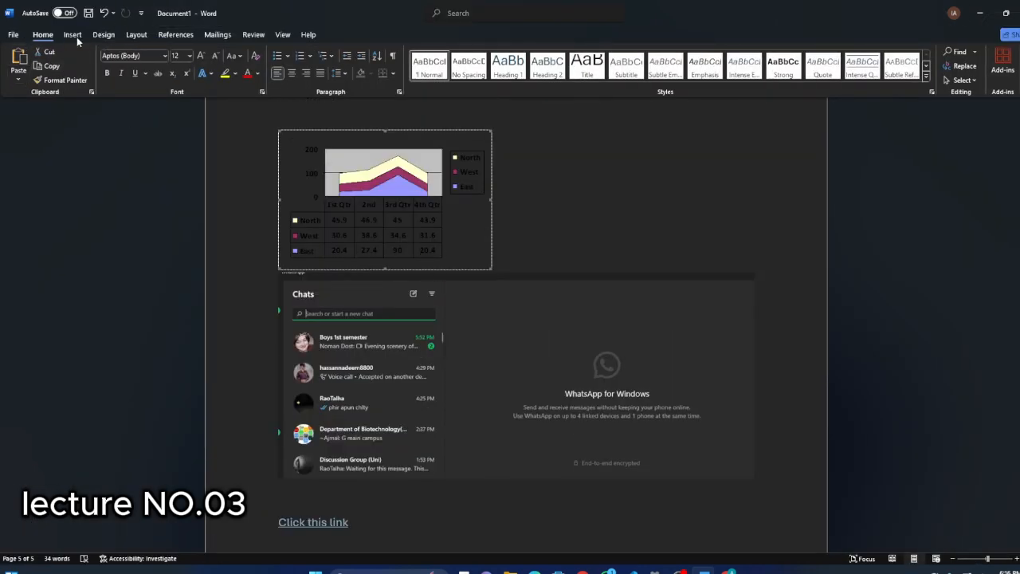
# Browse the footer designs again, then insert page numbers at the bottom of the page in the Plain Number 3 style.
pyautogui.click(72, 36)
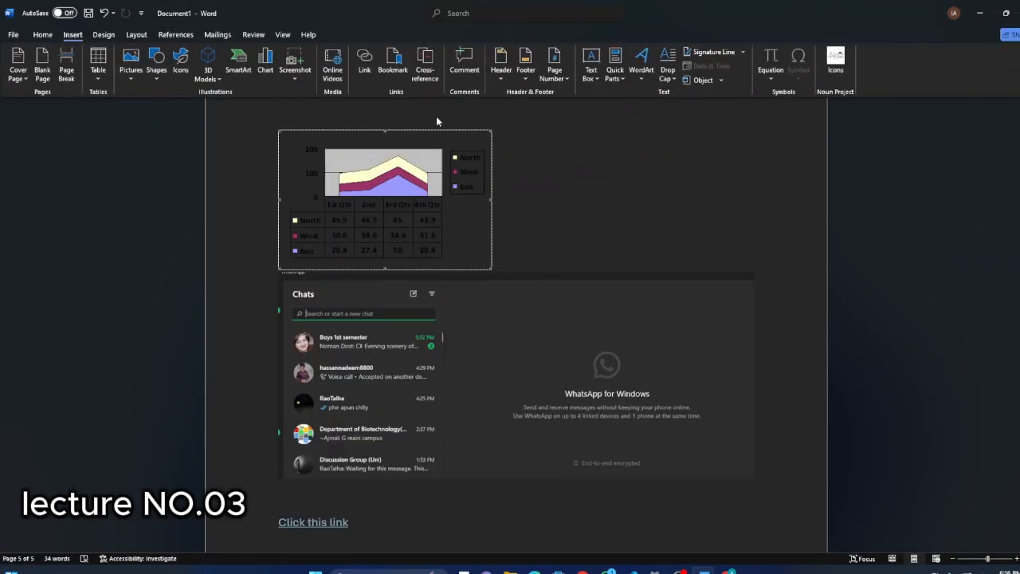
pyautogui.click(526, 80)
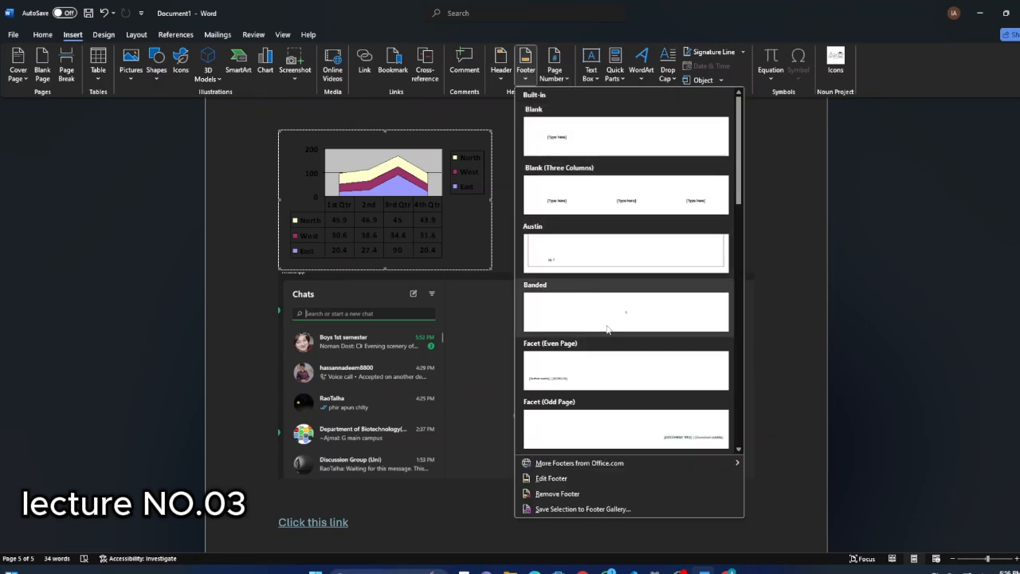
pyautogui.scroll(-5, 611, 313)
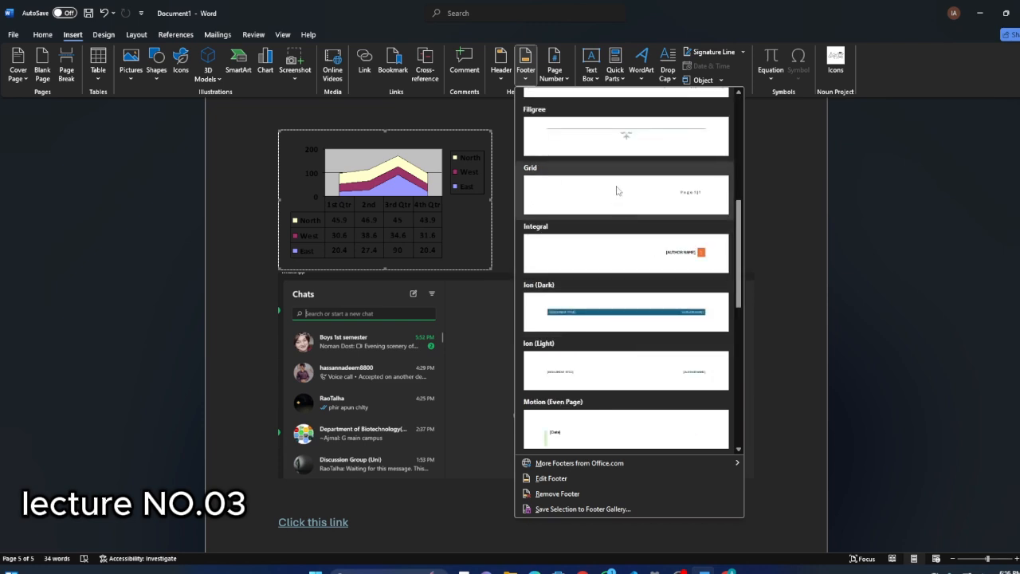
pyautogui.scroll(5, 612, 191)
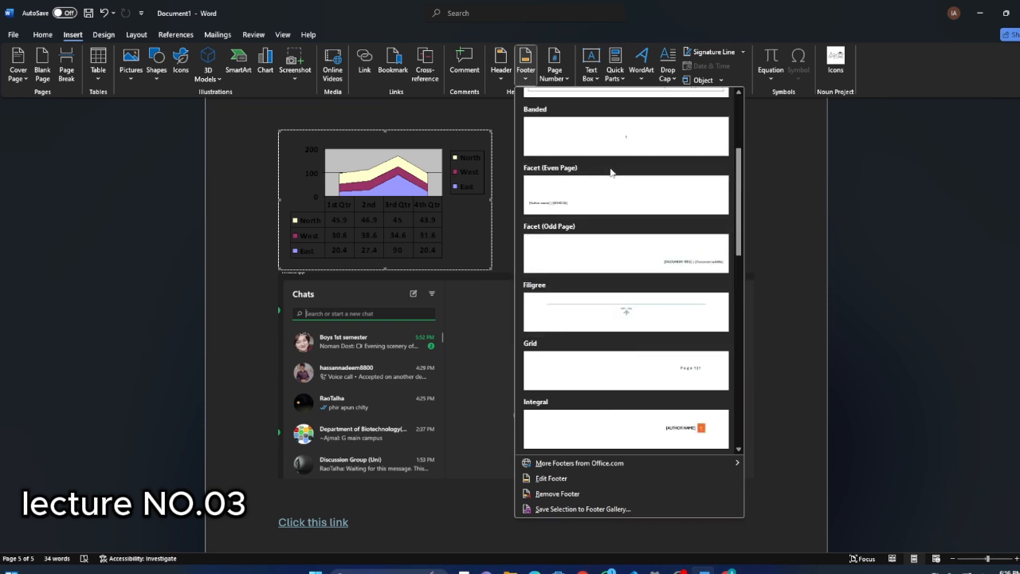
pyautogui.click(555, 67)
pyautogui.moveTo(578, 102)
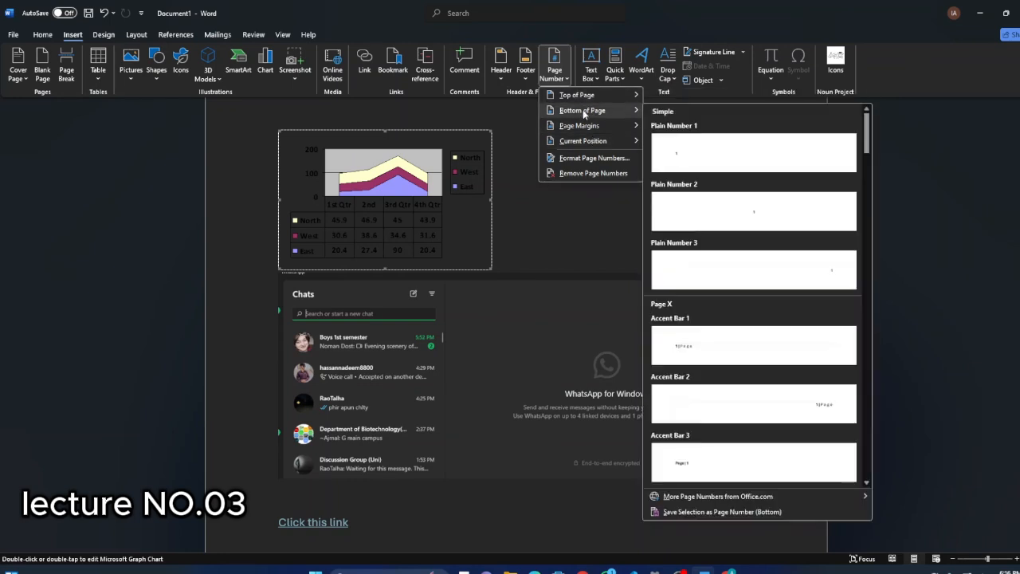
pyautogui.moveTo(584, 127)
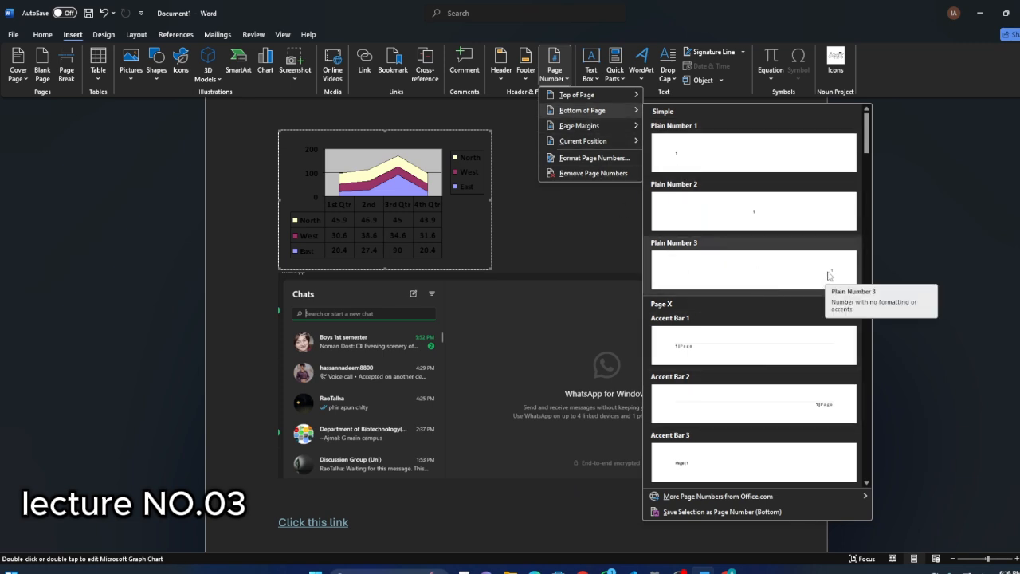
pyautogui.click(829, 275)
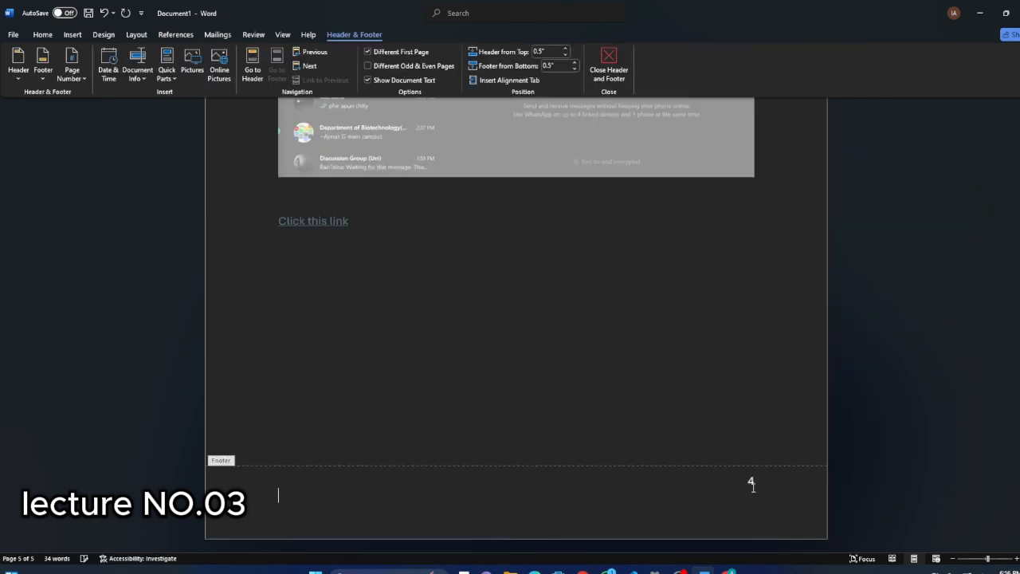
# Review the page numbers on the document's pages and the available page number placement options without choosing one.
pyautogui.scroll(5, 707, 487)
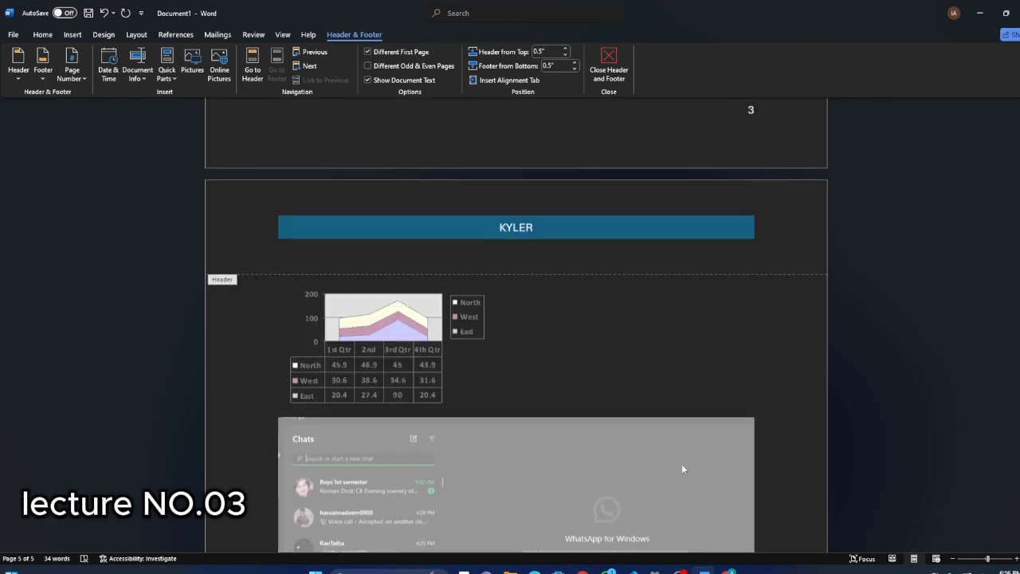
pyautogui.scroll(2, 567, 359)
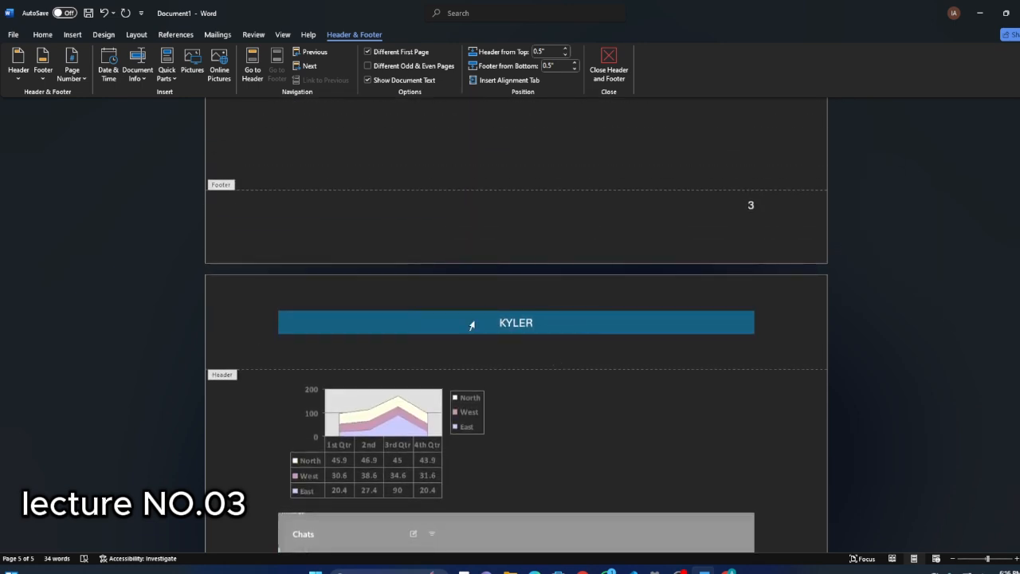
pyautogui.scroll(-2, 524, 338)
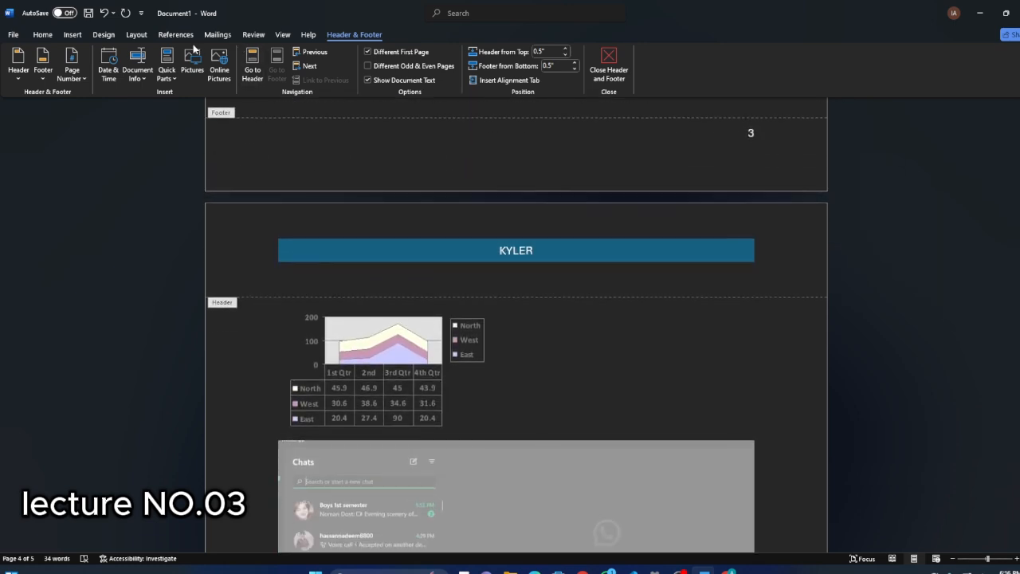
pyautogui.click(74, 36)
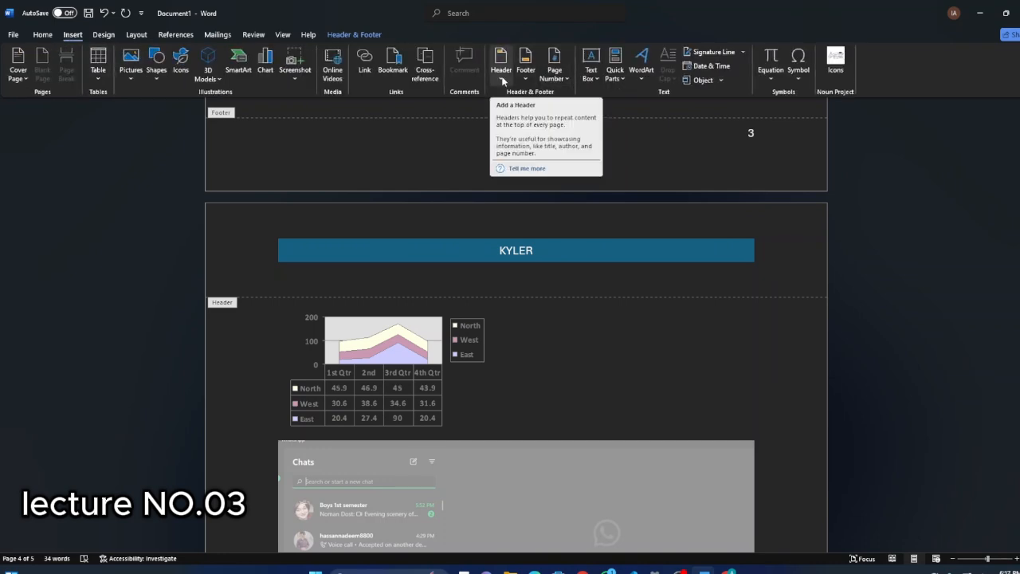
pyautogui.click(555, 68)
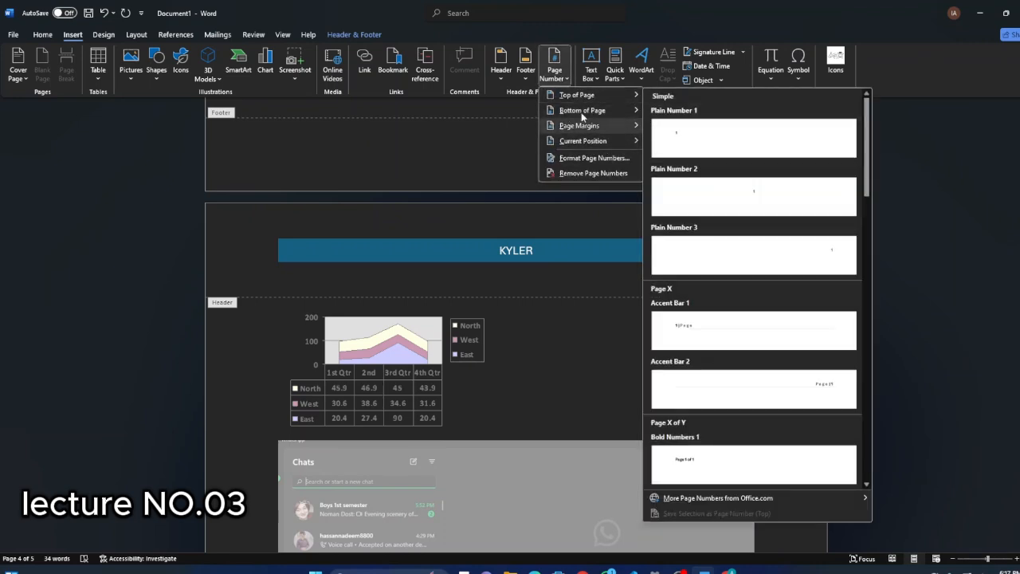
pyautogui.click(502, 92)
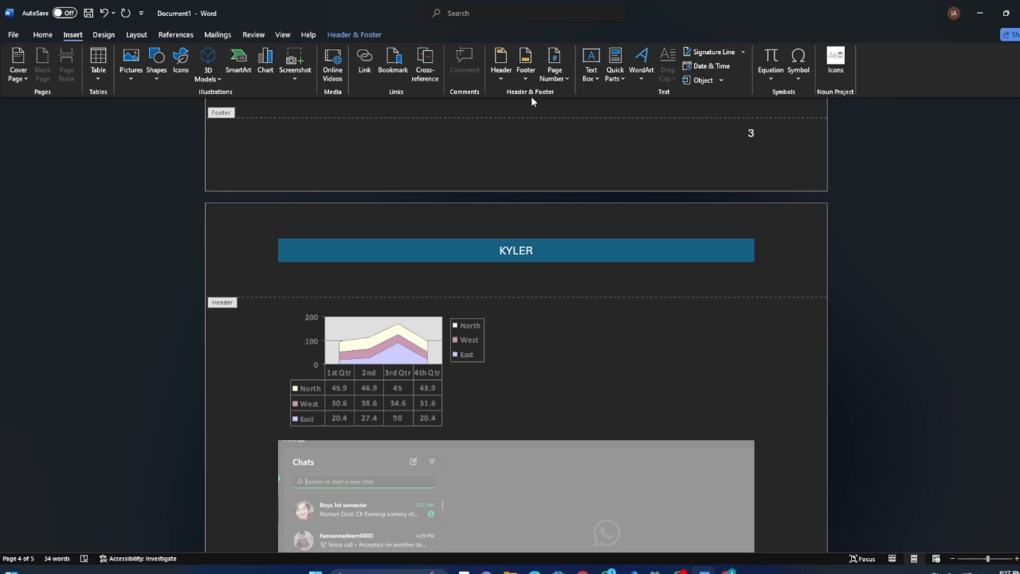
pyautogui.click(555, 70)
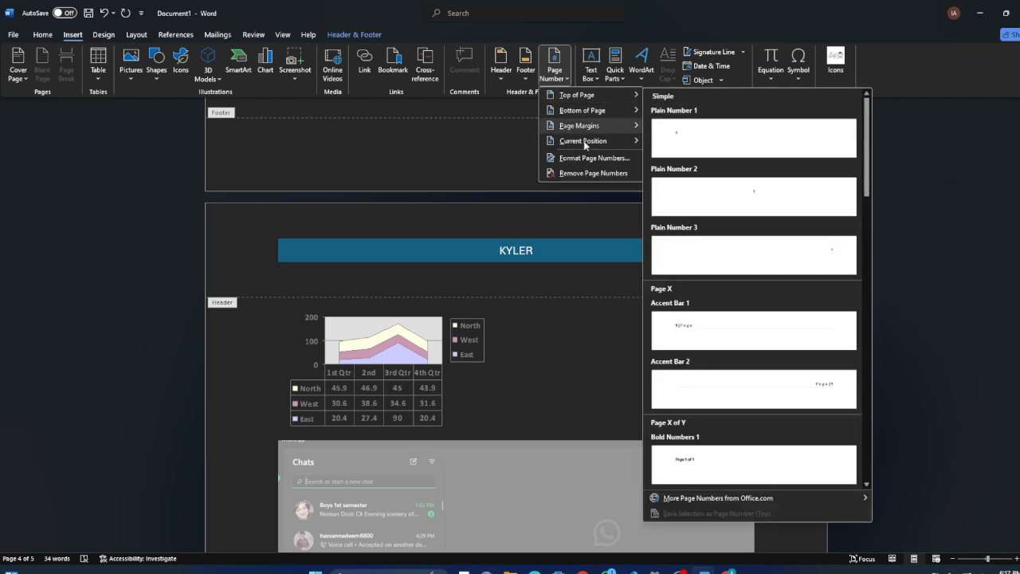
pyautogui.click(451, 165)
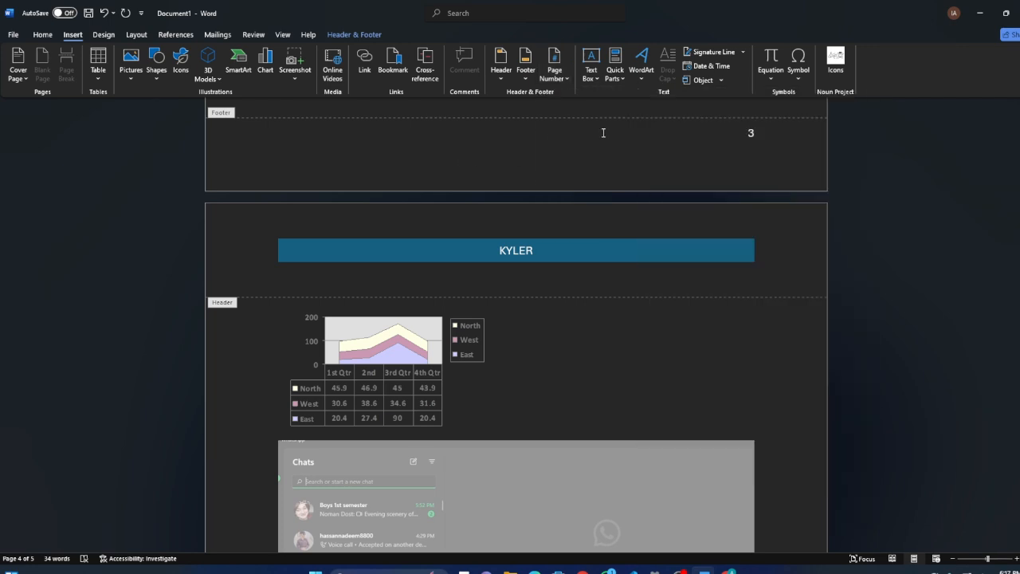
# Check the page numbers across the pages in the print preview, then return to the document without printing.
pyautogui.hotkey('ctrl', 'p')
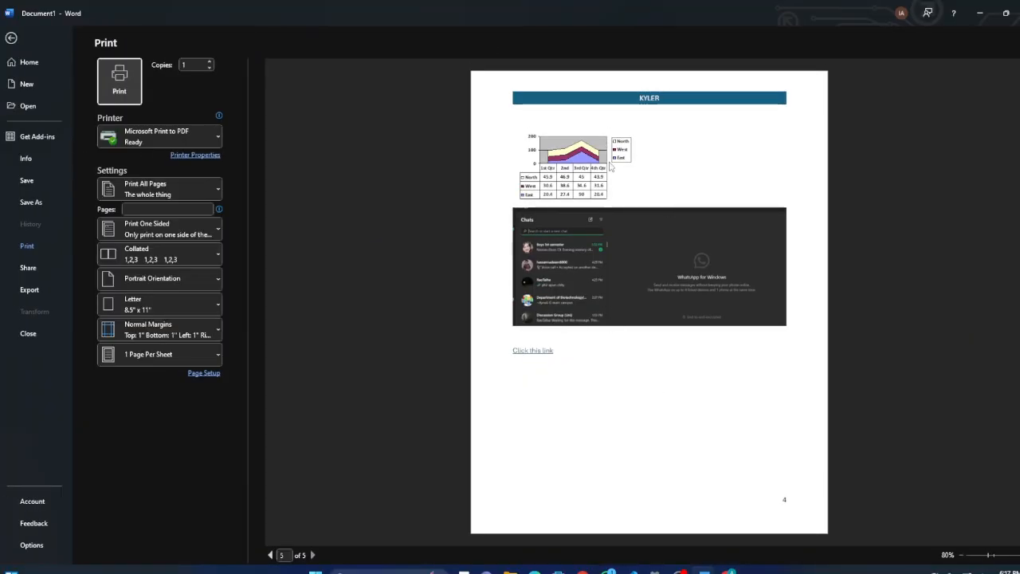
pyautogui.scroll(4, 610, 166)
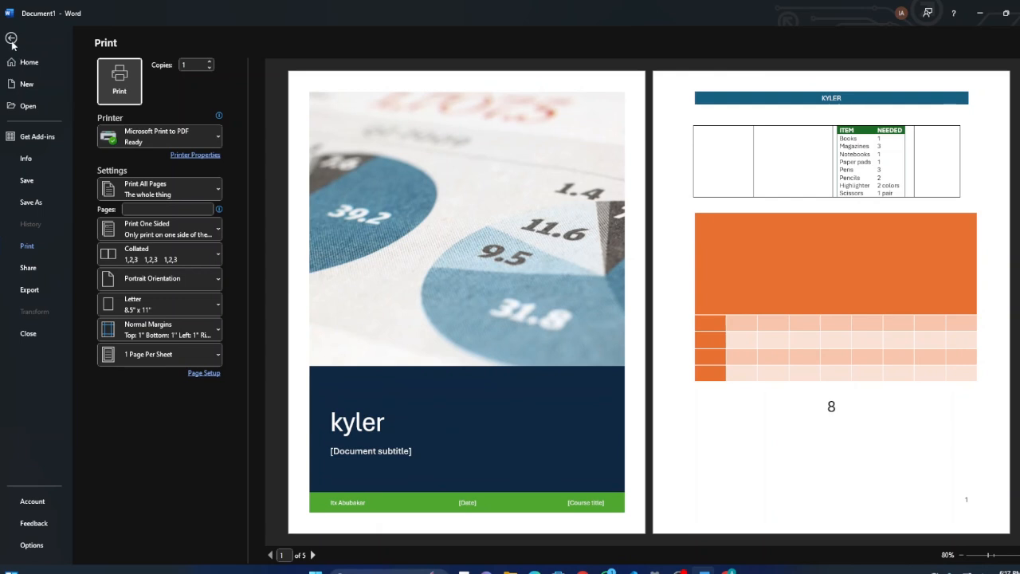
pyautogui.click(11, 39)
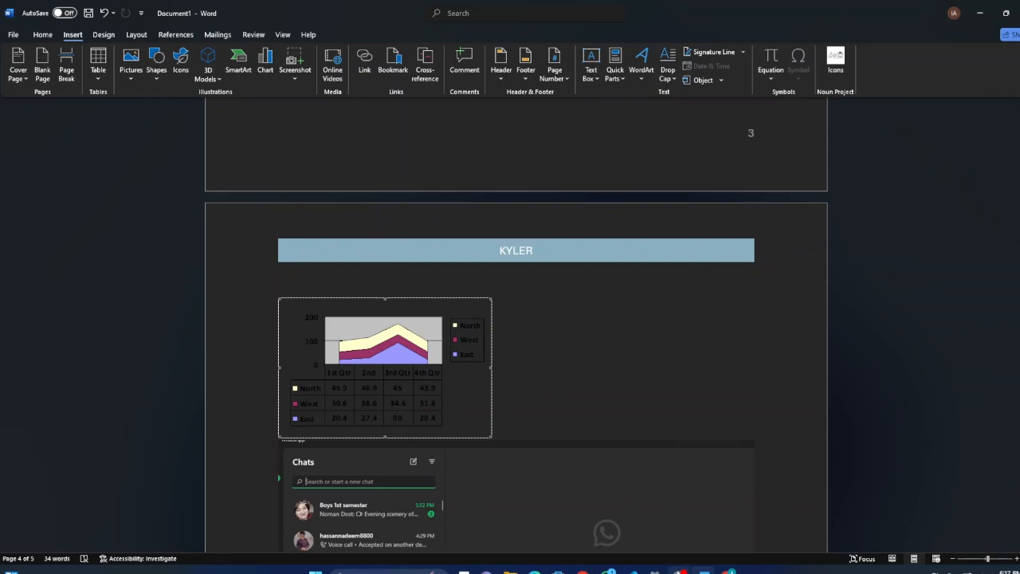
pyautogui.click(677, 568)
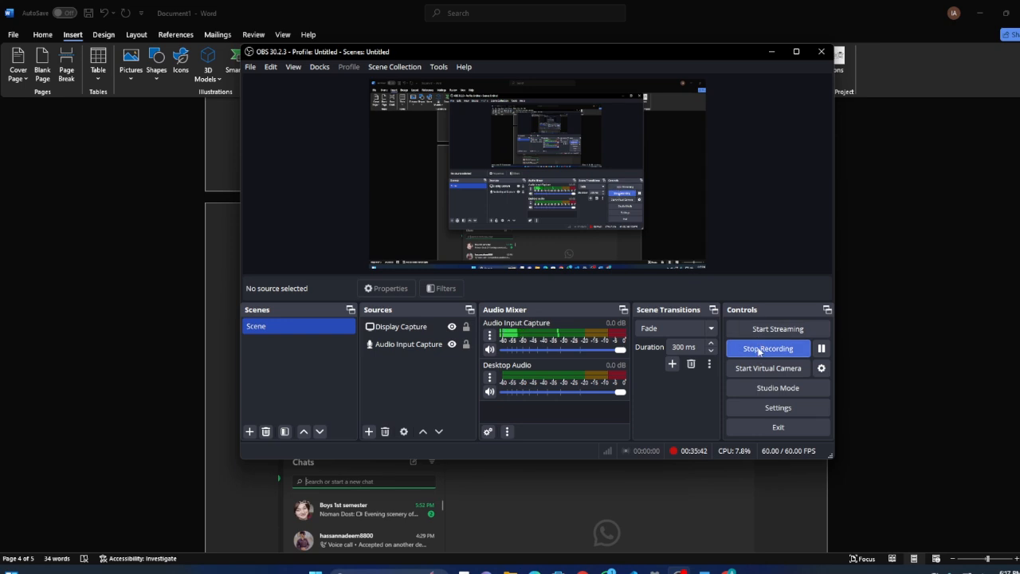
pyautogui.click(761, 349)
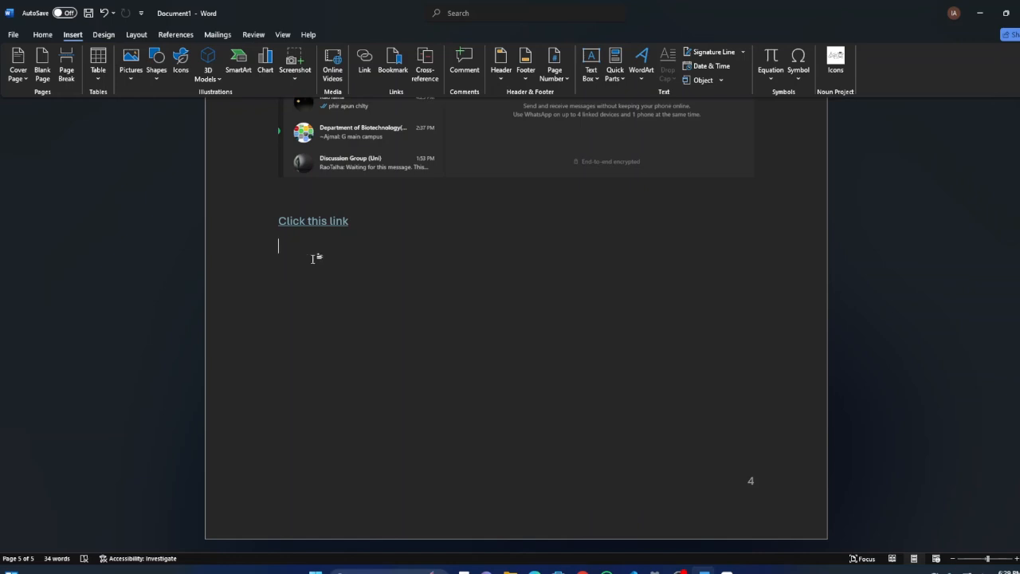
# Enter the sample text "hhhhh" on the empty line below the "Click this link" hyperlink.
pyautogui.scroll(2, 350, 253)
pyautogui.scroll(-2, 350, 252)
pyautogui.write('hhhh')
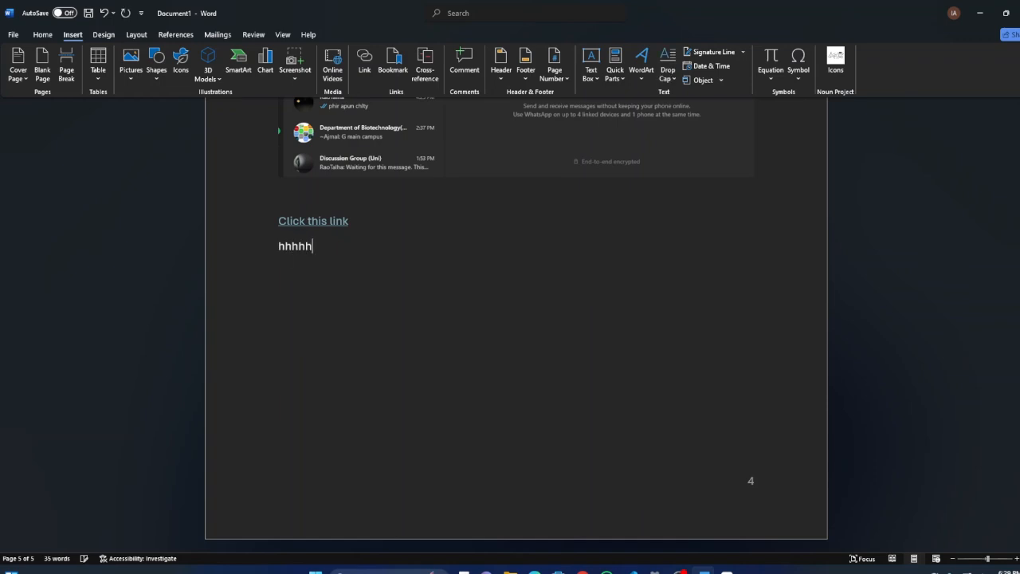
pyautogui.write('h')
# Align the "hhhhh" text to the right and enlarge it to 18 pt.
pyautogui.moveTo(312, 249); pyautogui.dragTo(279, 248)
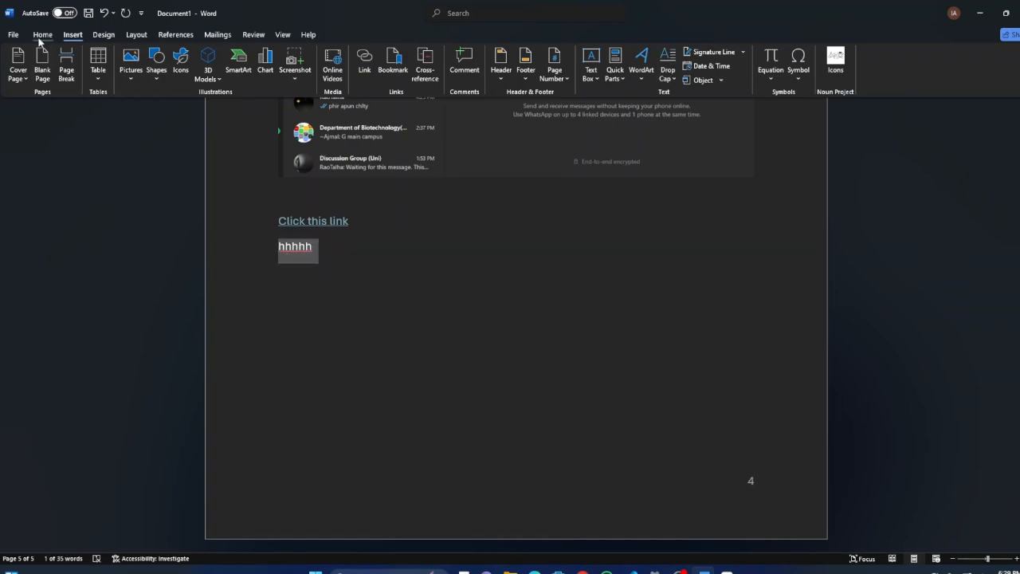
pyautogui.click(42, 36)
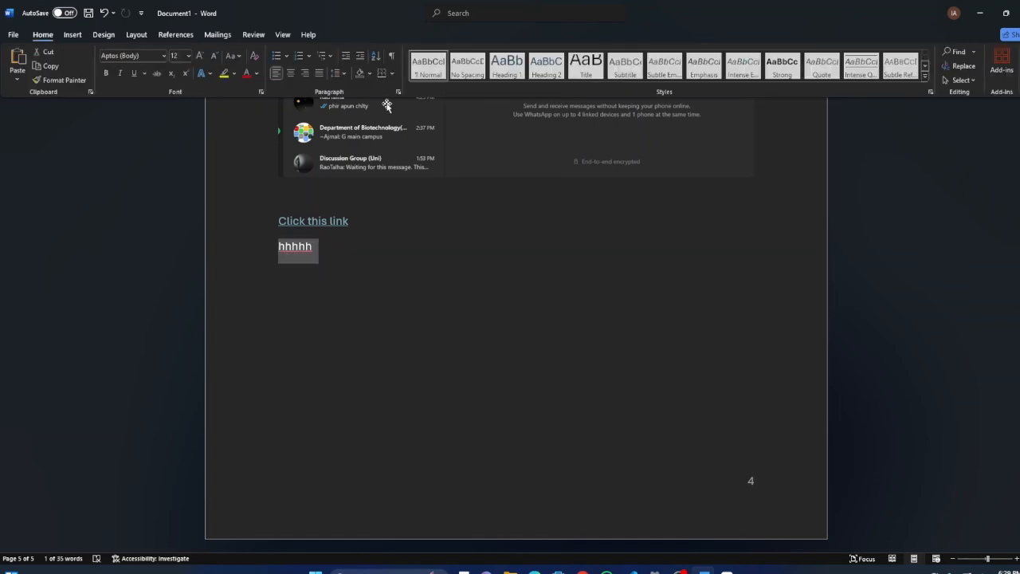
pyautogui.click(306, 73)
pyautogui.click(200, 55)
pyautogui.click(200, 55)
pyautogui.click(200, 55)
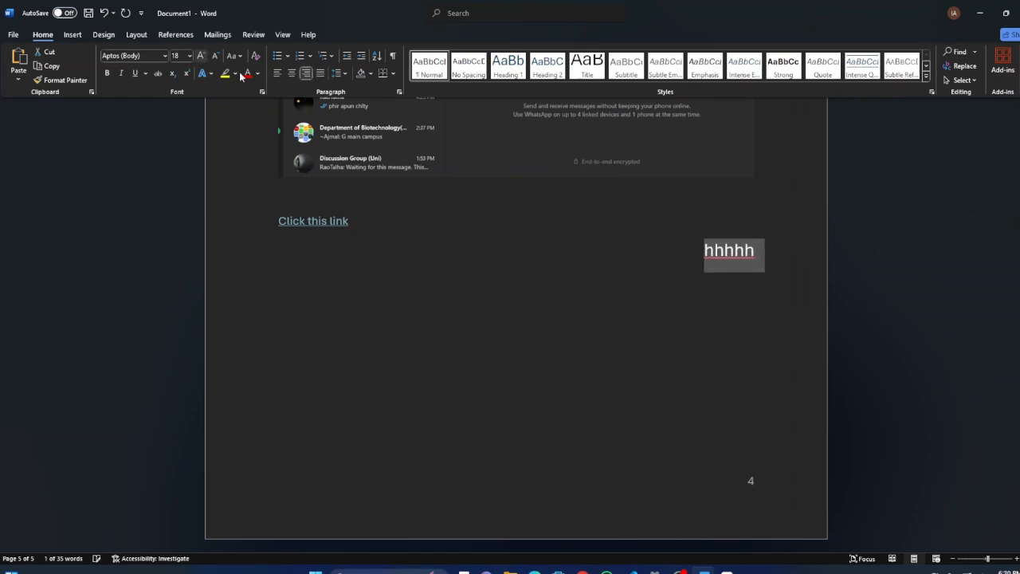
# Put a box border around the "hhhhh" paragraph and place the cursor in the empty paragraph below it.
pyautogui.click(393, 73)
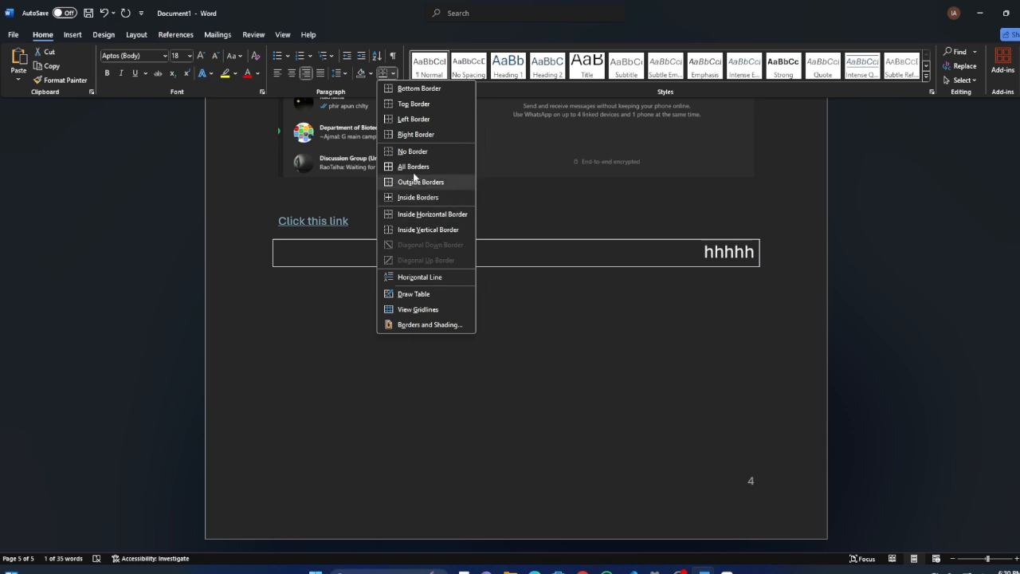
pyautogui.click(447, 275)
pyautogui.click(624, 305)
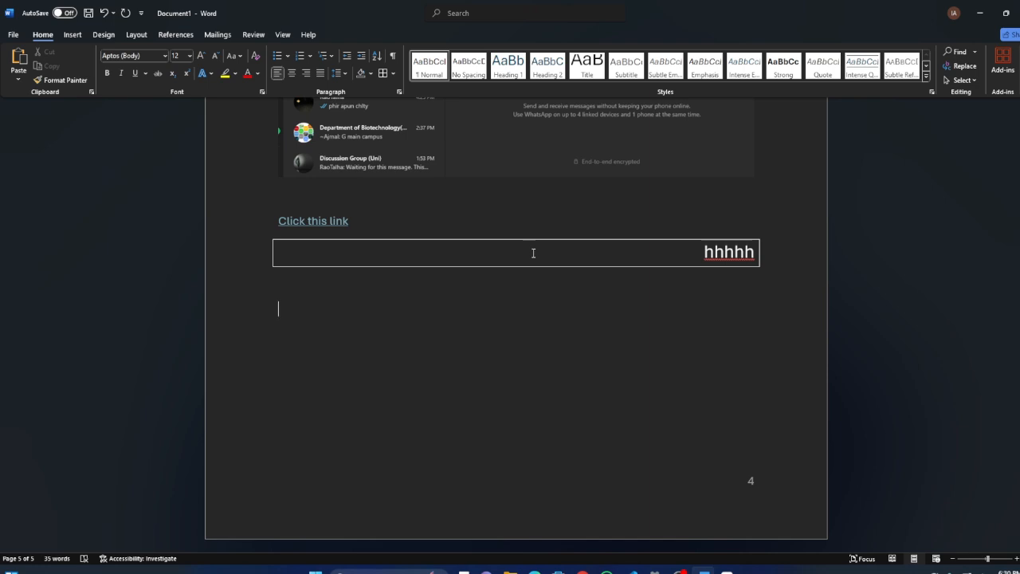
pyautogui.click(273, 254)
pyautogui.click(299, 304)
# Look through the built-in text box designs, insert the Whisp Sidebar, and deselect it by placing the cursor on the page.
pyautogui.click(67, 36)
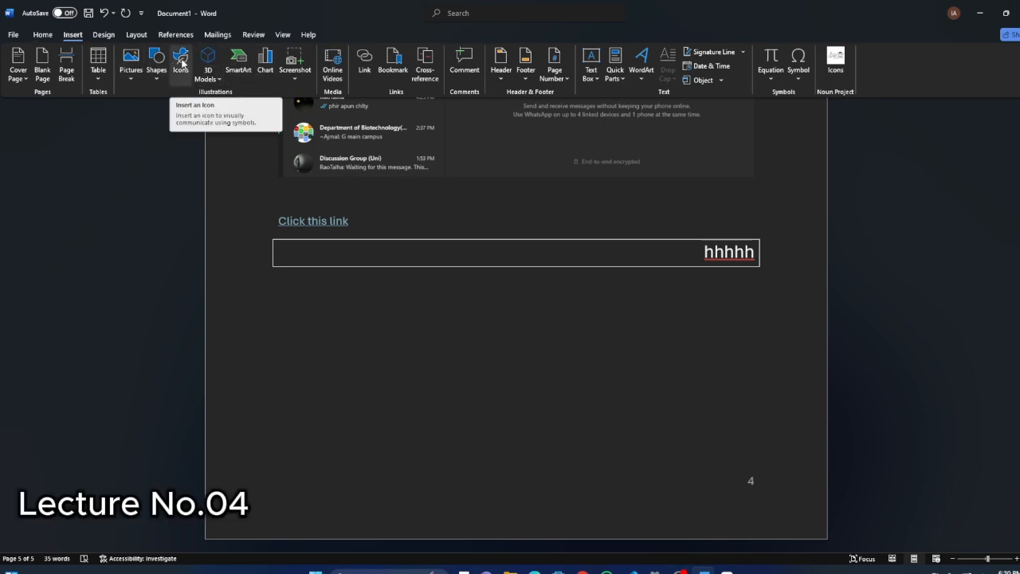
pyautogui.click(591, 73)
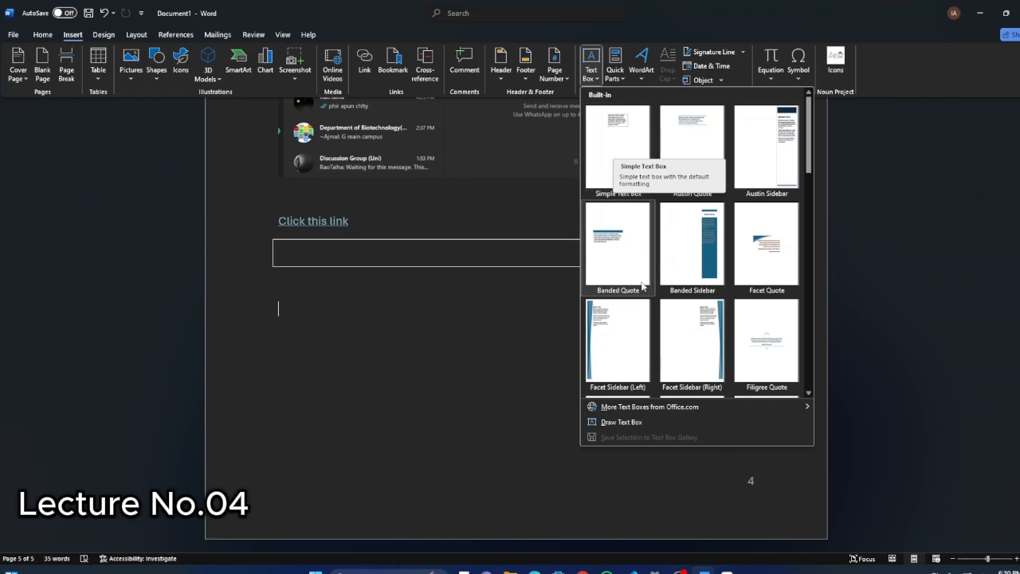
pyautogui.scroll(-5, 677, 232)
pyautogui.scroll(5, 651, 237)
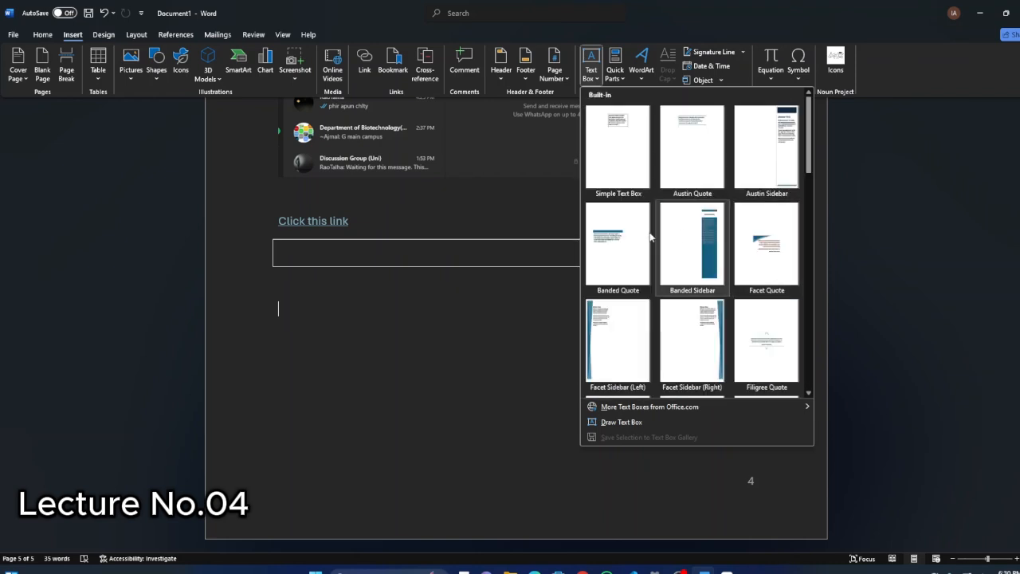
pyautogui.scroll(-5, 787, 257)
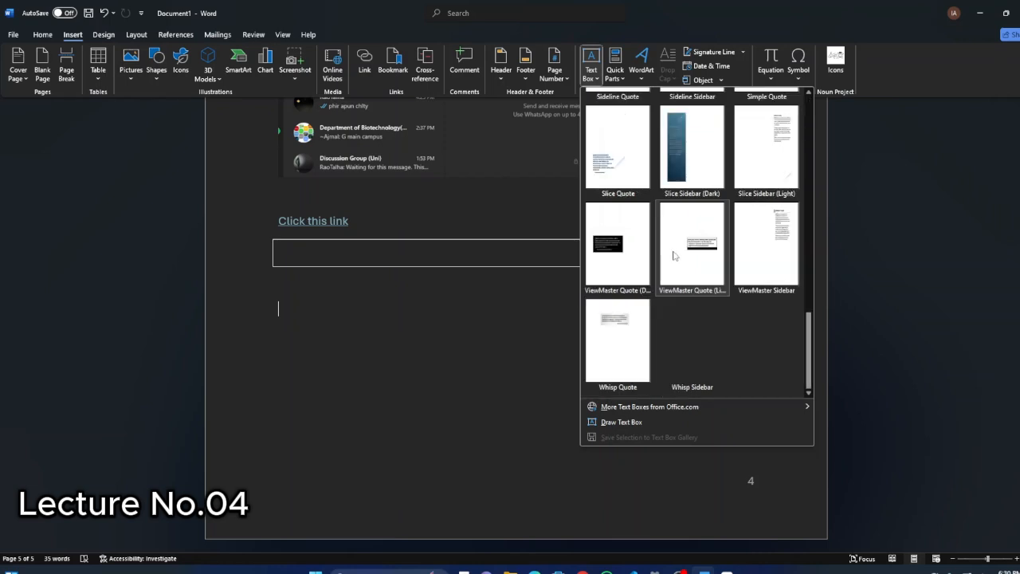
pyautogui.click(686, 350)
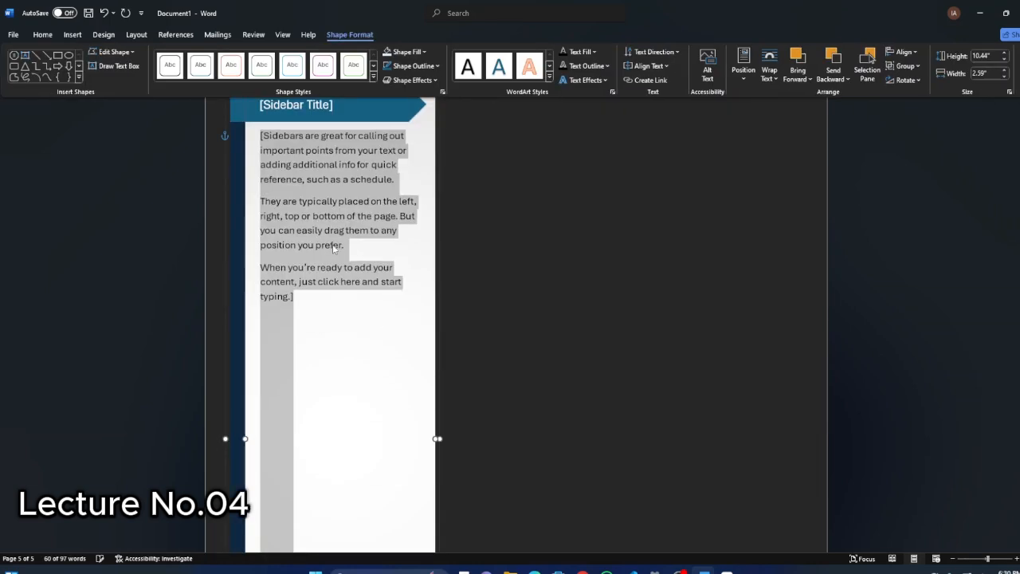
pyautogui.scroll(-6, 437, 256)
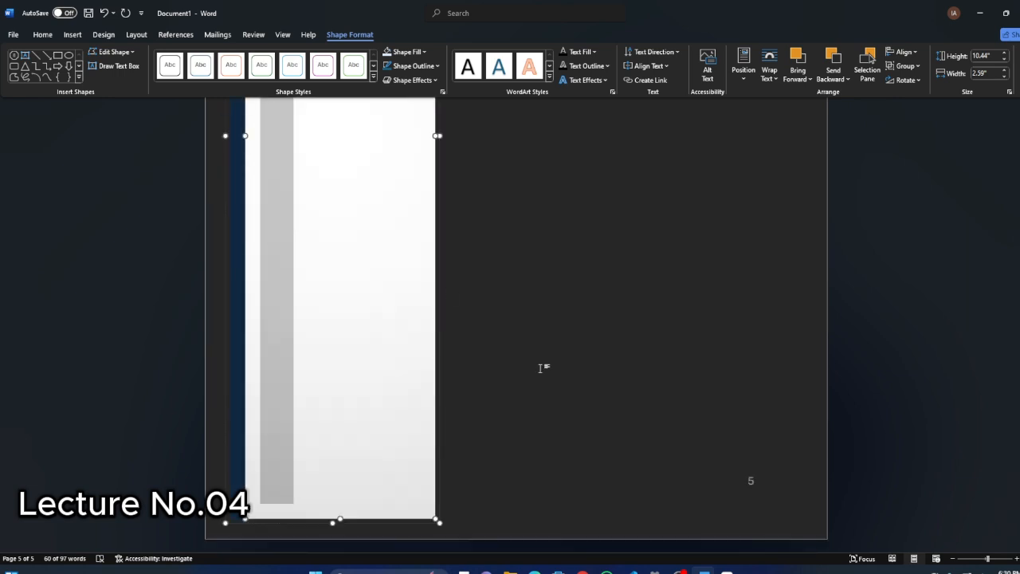
pyautogui.click(455, 481)
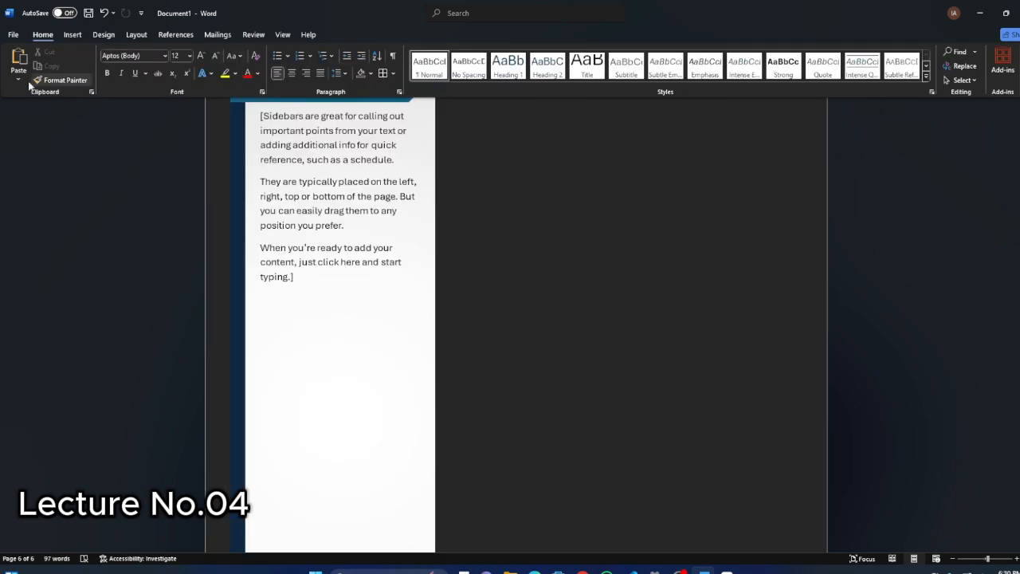
# Insert a blank page at the cursor on the sidebar page and go to the empty page.
pyautogui.click(72, 34)
pyautogui.click(39, 72)
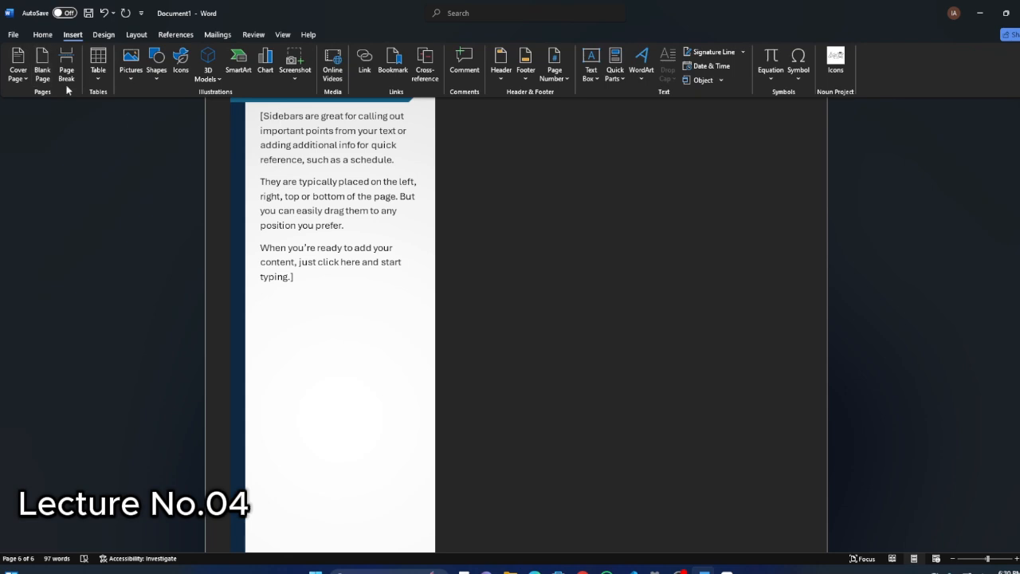
pyautogui.scroll(10, 349, 259)
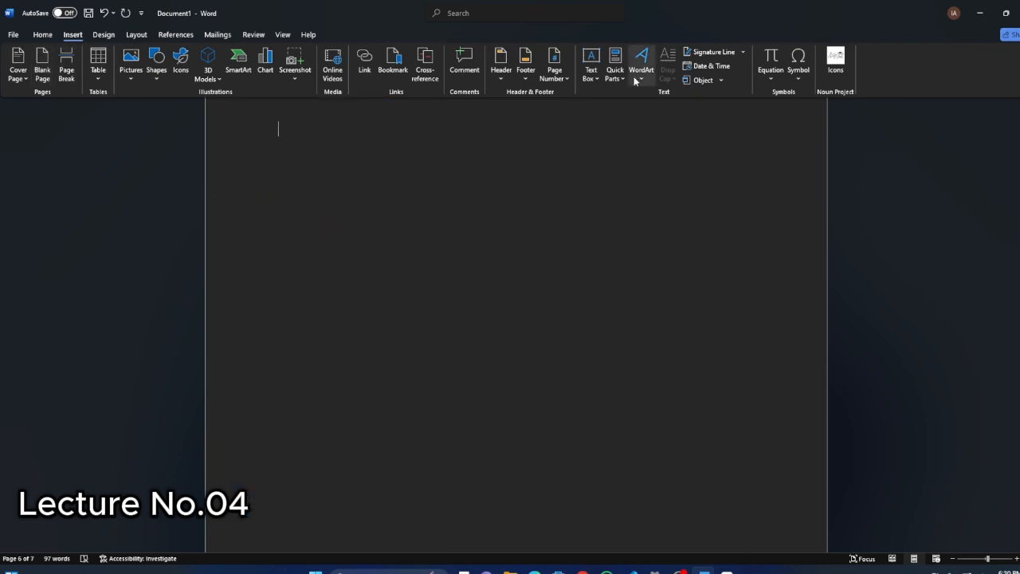
# Draw a custom text box about 2.68" high and 1.45" wide in the upper right area of the blank page.
pyautogui.click(591, 71)
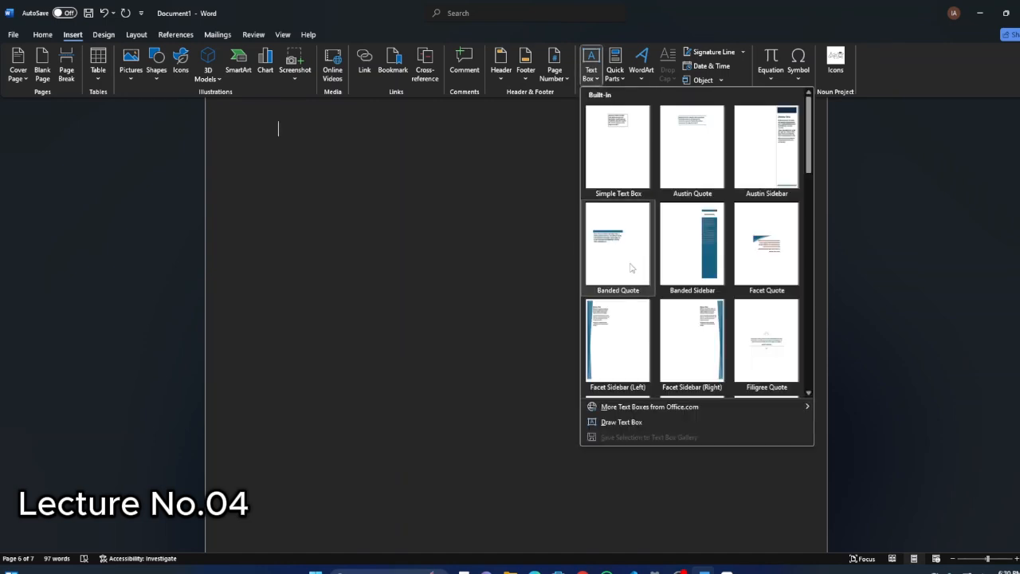
pyautogui.click(619, 427)
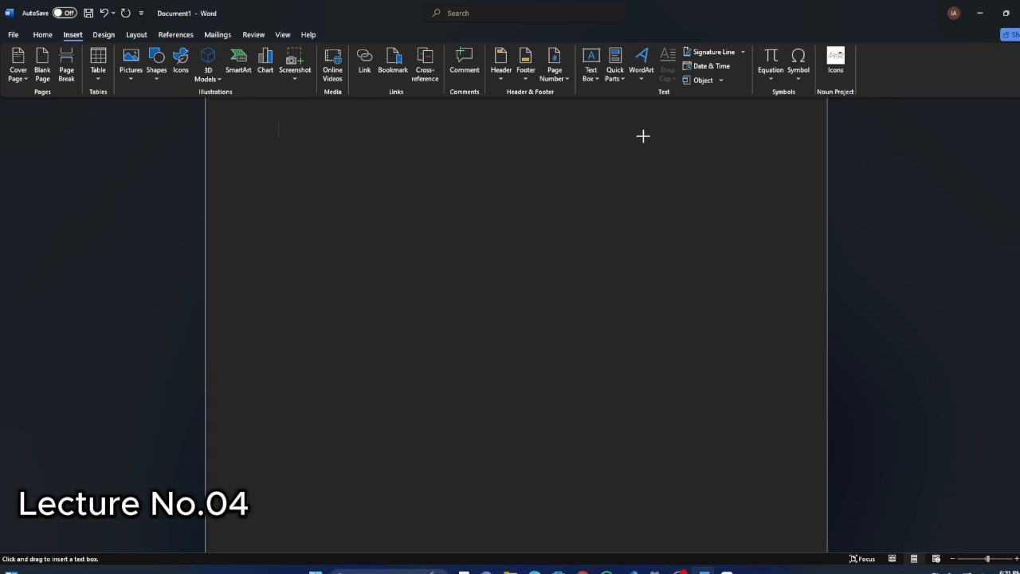
pyautogui.moveTo(655, 126); pyautogui.dragTo(760, 323)
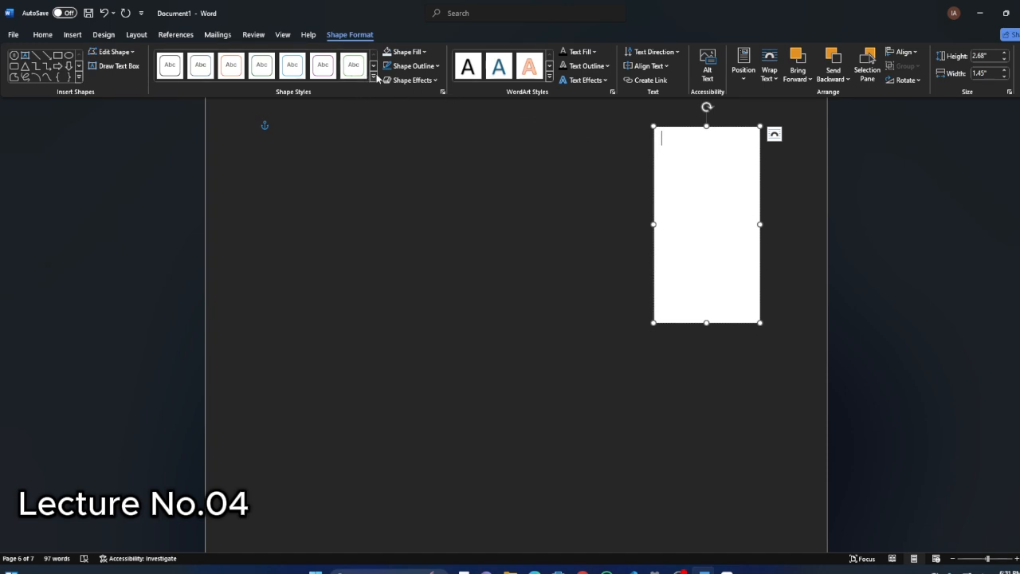
# Try the solid black theme style on the text box and replace it with the blue-grey gradient style.
pyautogui.click(112, 51)
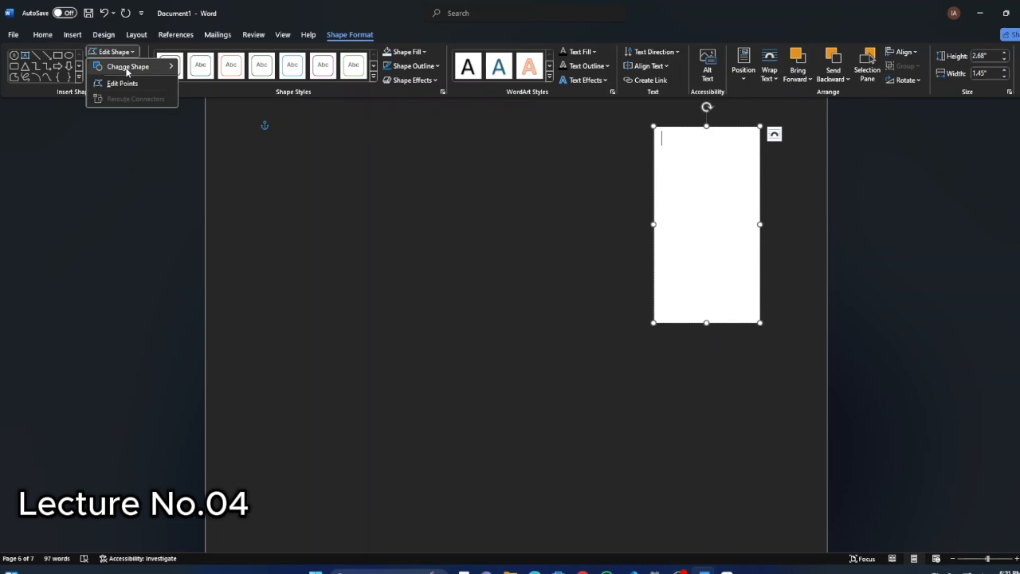
pyautogui.click(373, 76)
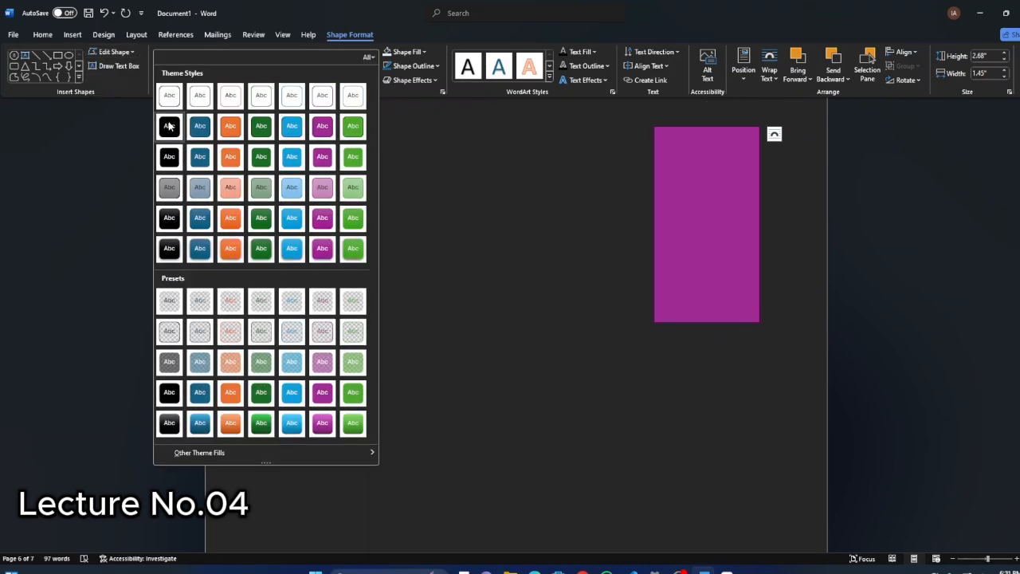
pyautogui.click(172, 126)
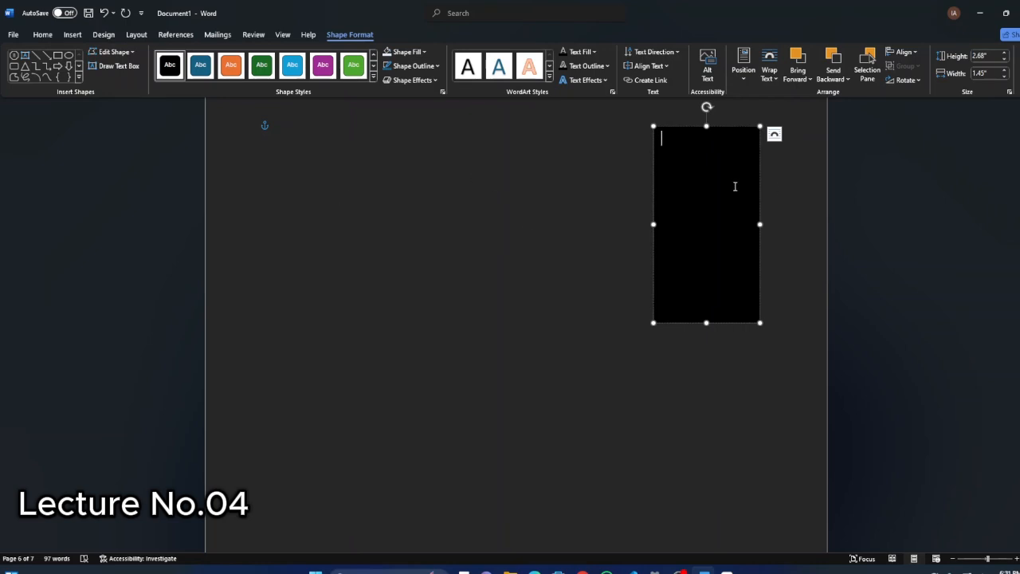
pyautogui.click(374, 77)
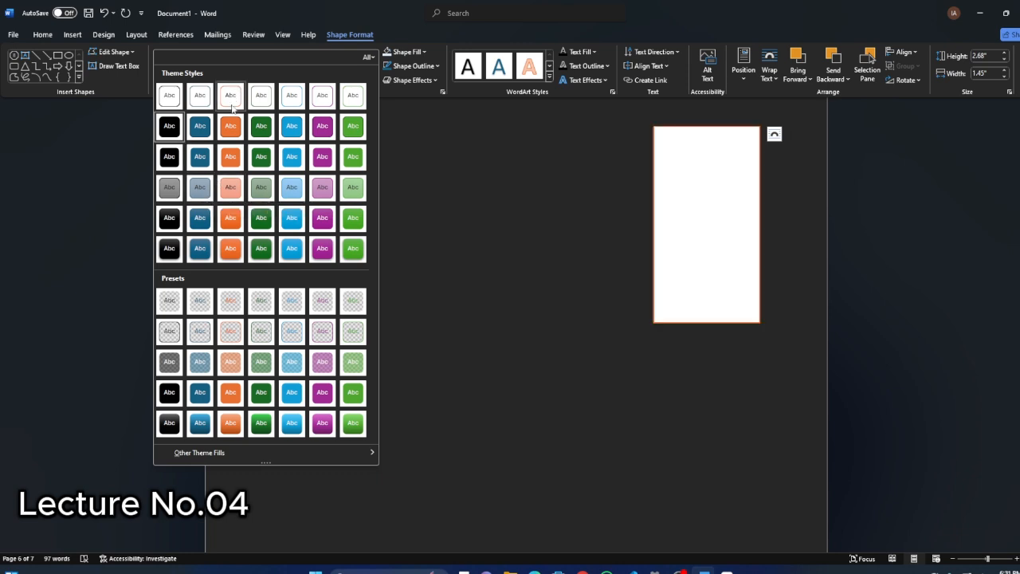
pyautogui.click(200, 188)
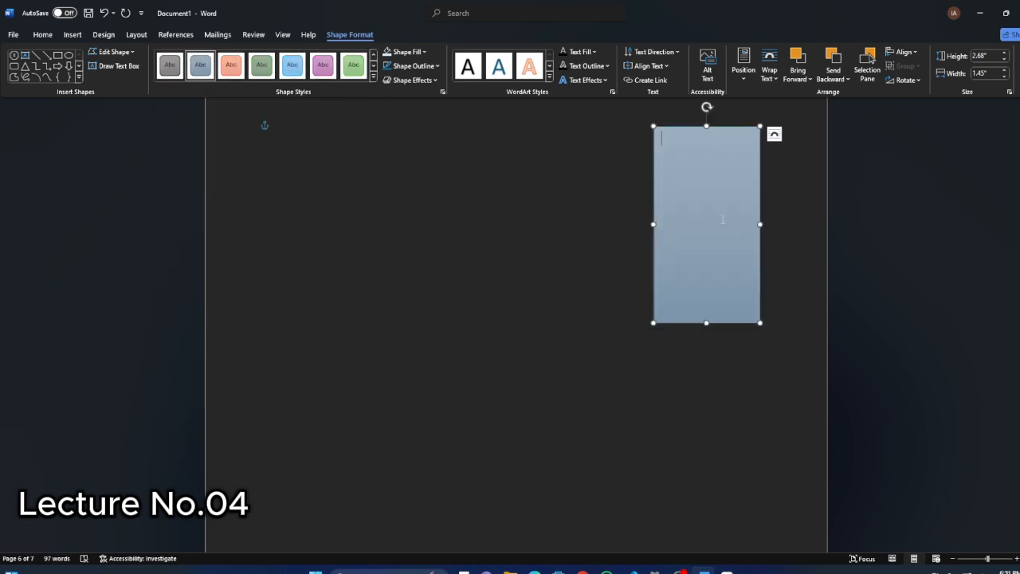
# Enter "hhhhh" in the text box and look at its font settings without changing them.
pyautogui.write('hhhhh')
pyautogui.hotkey('ctrl', 'a')
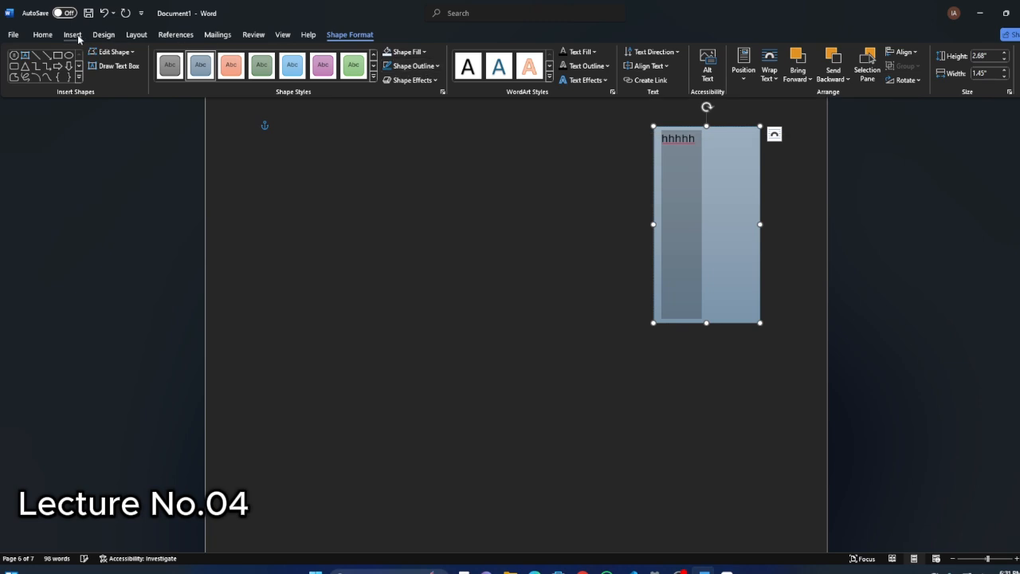
pyautogui.click(43, 35)
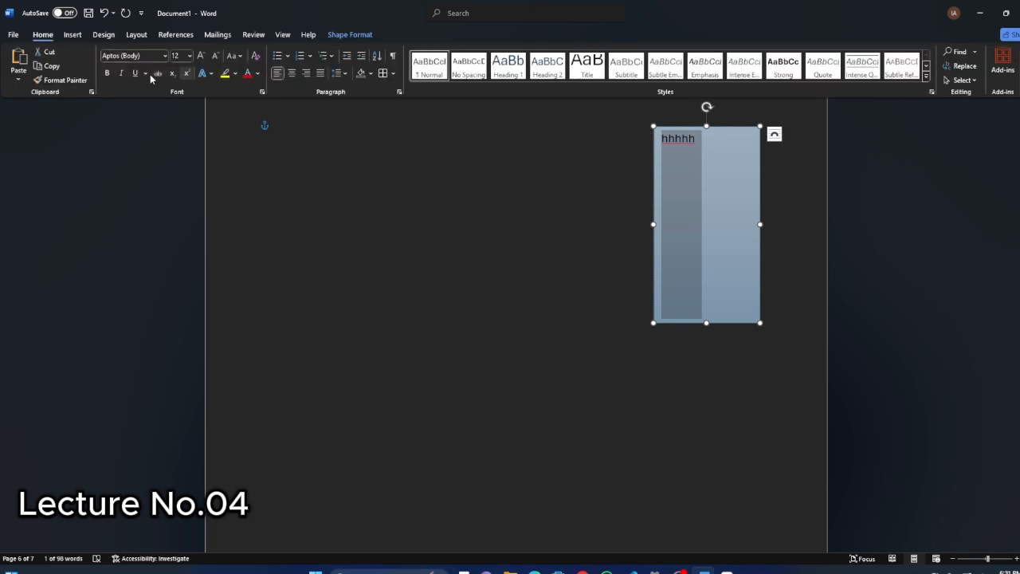
pyautogui.click(261, 94)
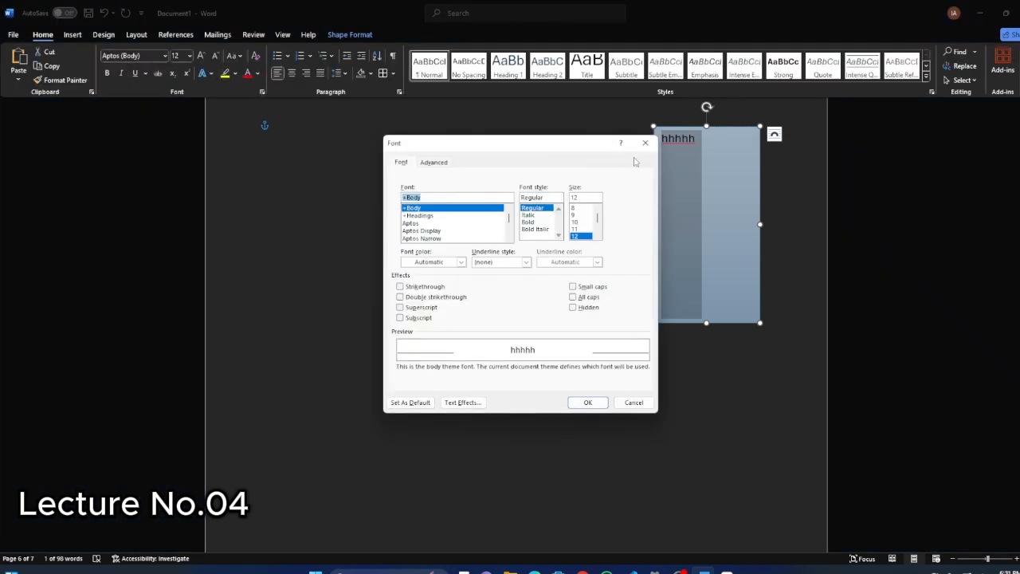
pyautogui.press('Escape')
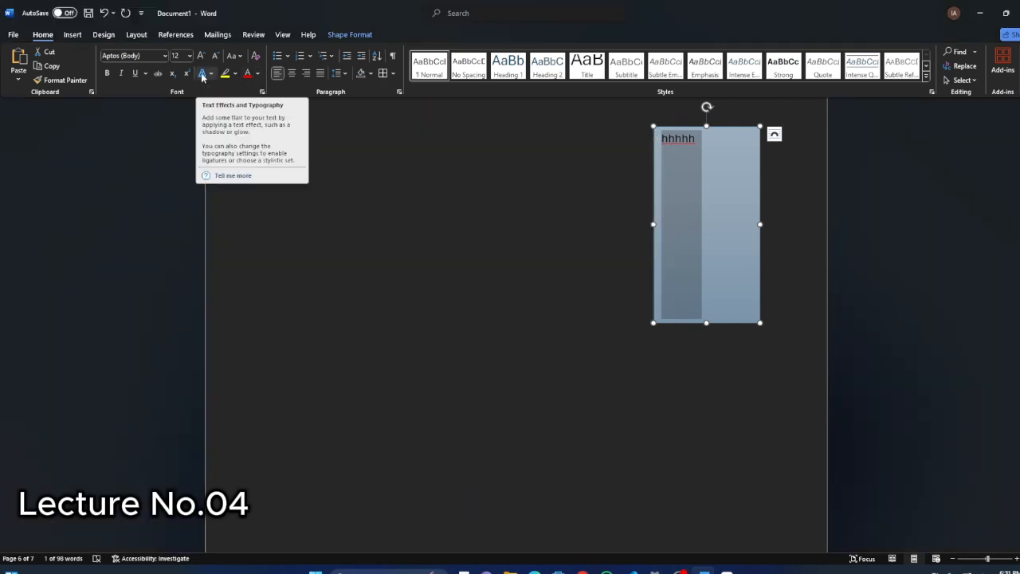
pyautogui.click(700, 195)
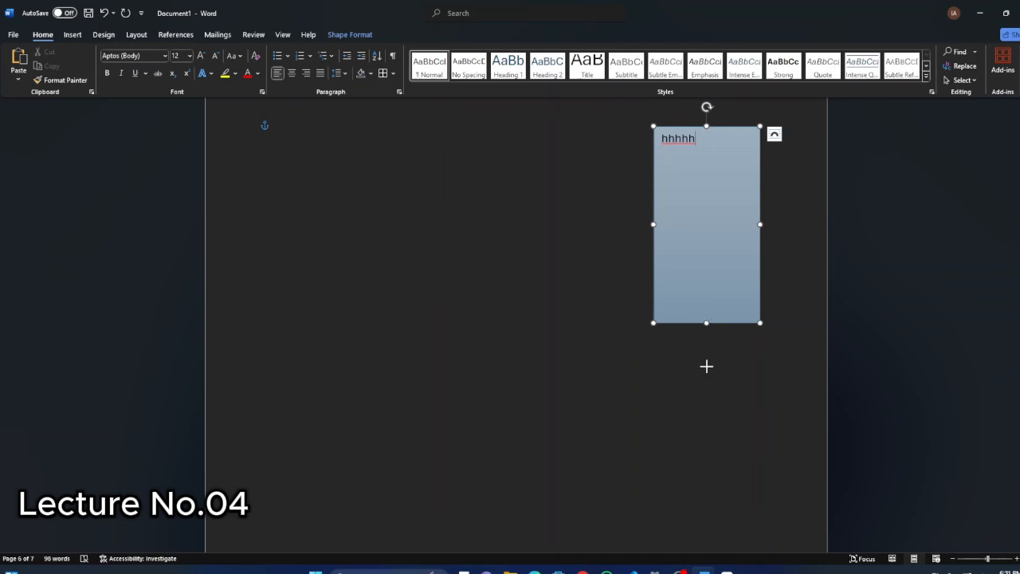
# Shrink the text box to a small one-line box around "hhhhh" and set its text wrapping to Square.
pyautogui.moveTo(706, 366); pyautogui.dragTo(722, 129)
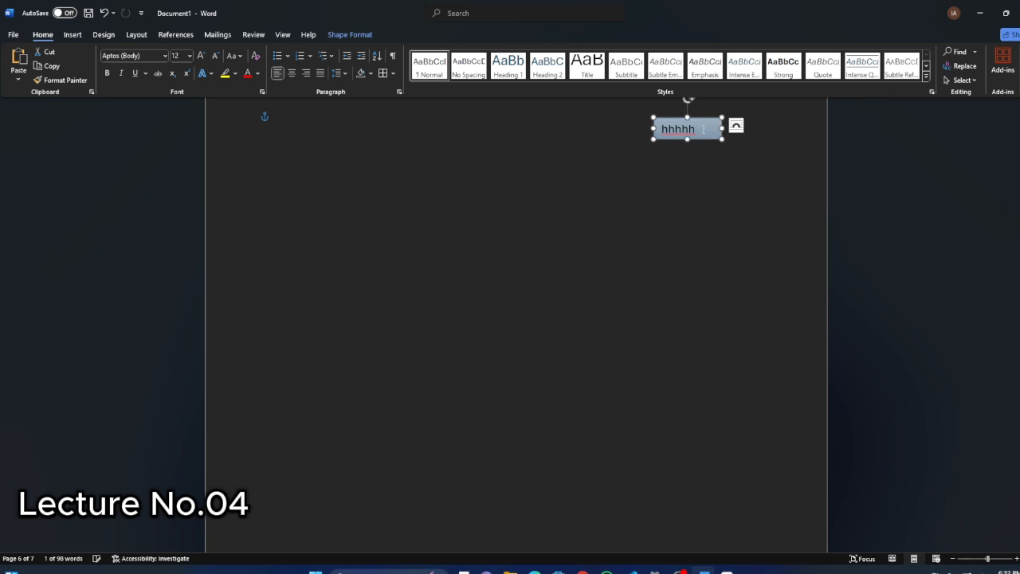
pyautogui.click(736, 126)
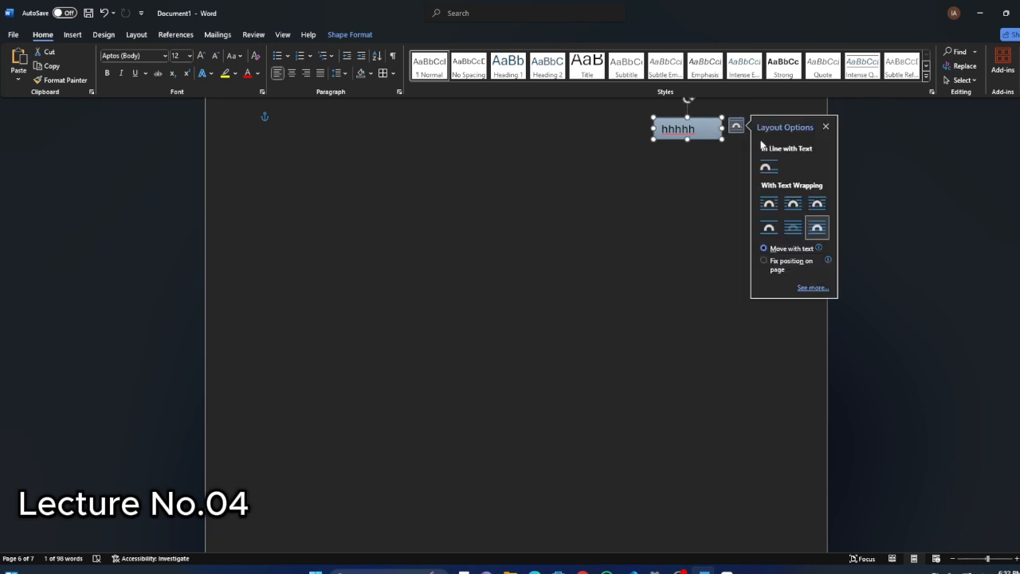
pyautogui.click(769, 204)
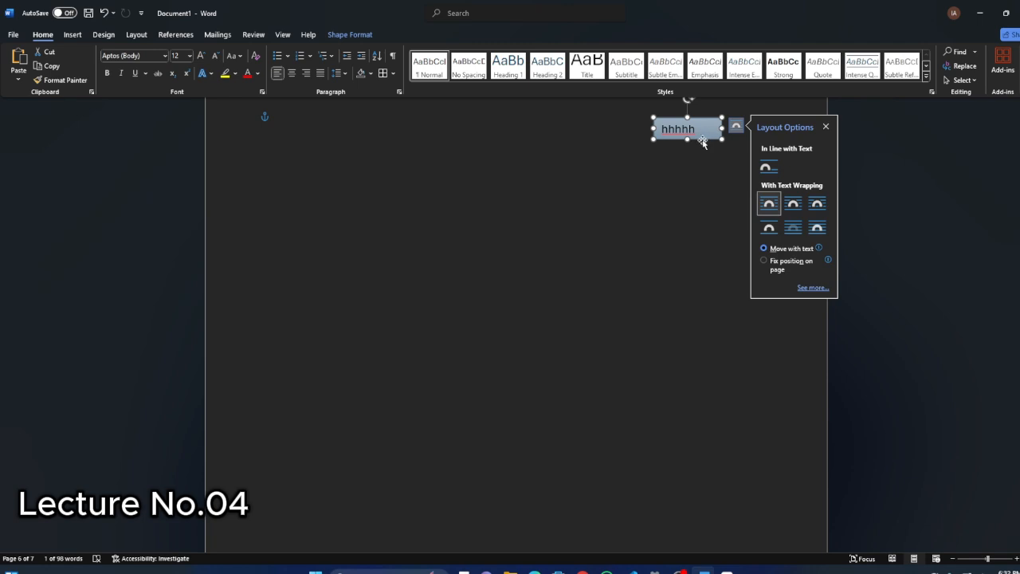
# Move the small text box to the upper middle of the page and deselect it by placing the cursor on the page.
pyautogui.moveTo(703, 137); pyautogui.dragTo(511, 213)
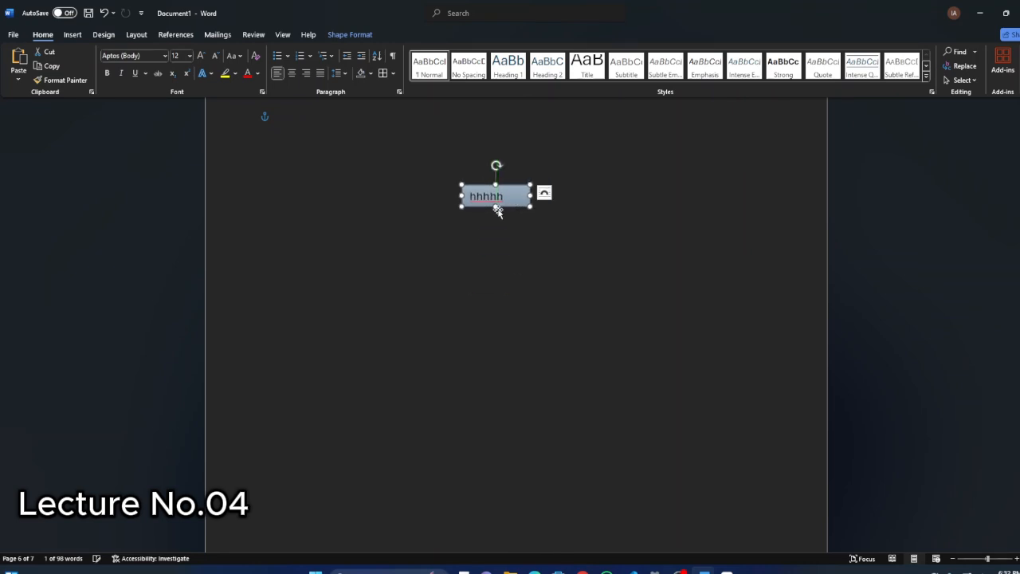
pyautogui.click(71, 34)
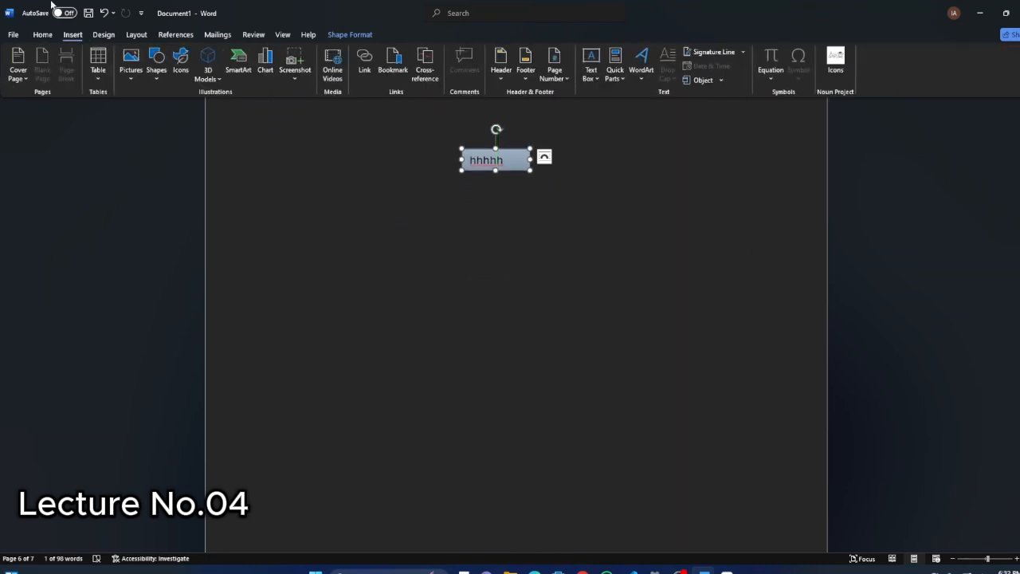
pyautogui.click(266, 220)
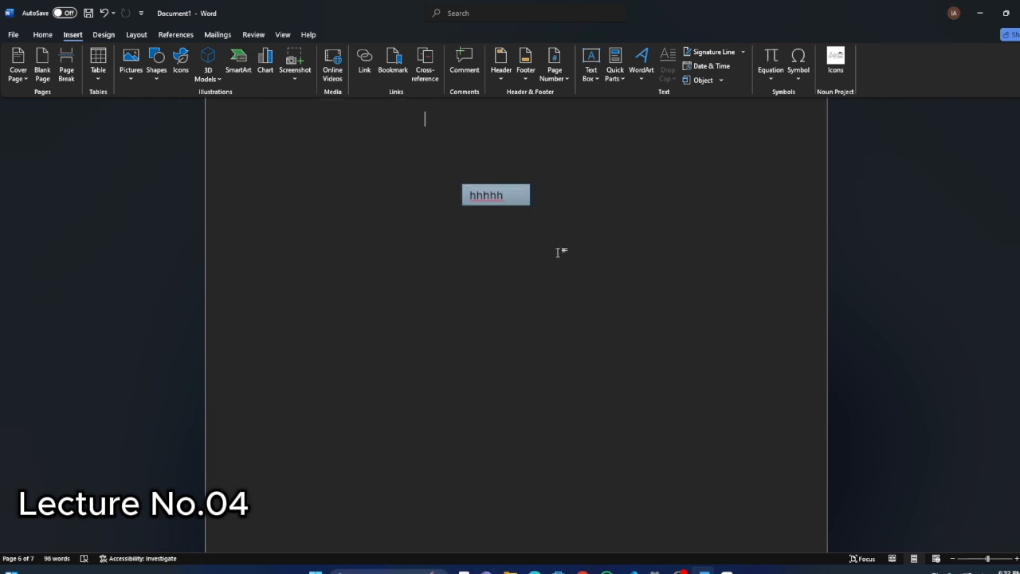
pyautogui.scroll(3, 333, 212)
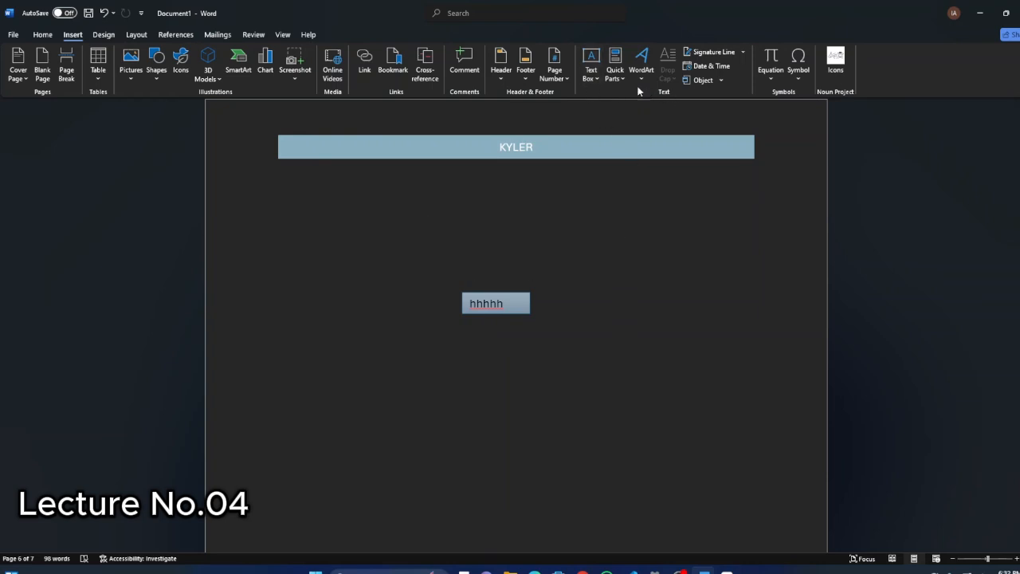
# Look through the Quick Parts document properties and the WordArt styles.
pyautogui.click(618, 76)
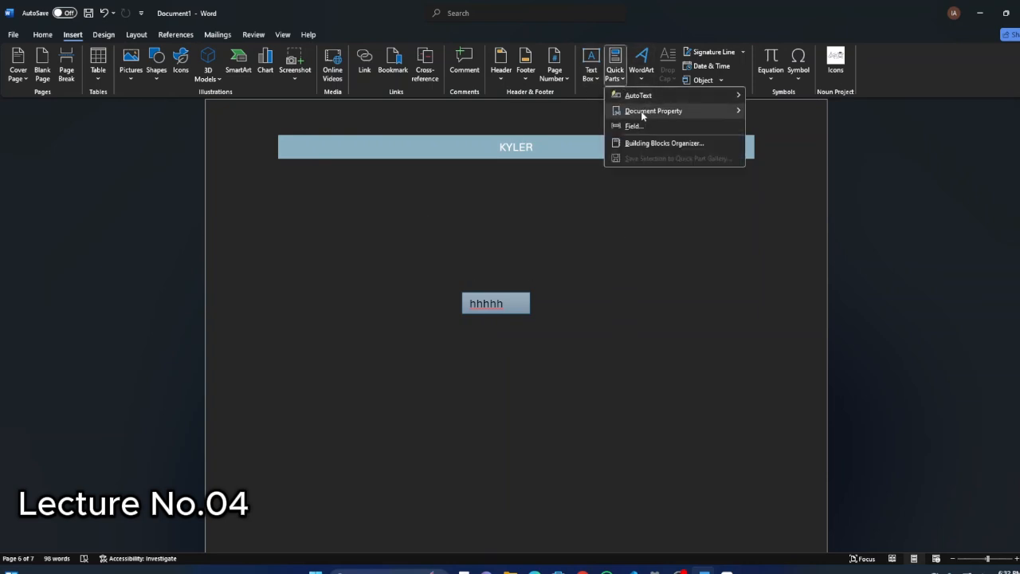
pyautogui.moveTo(641, 111)
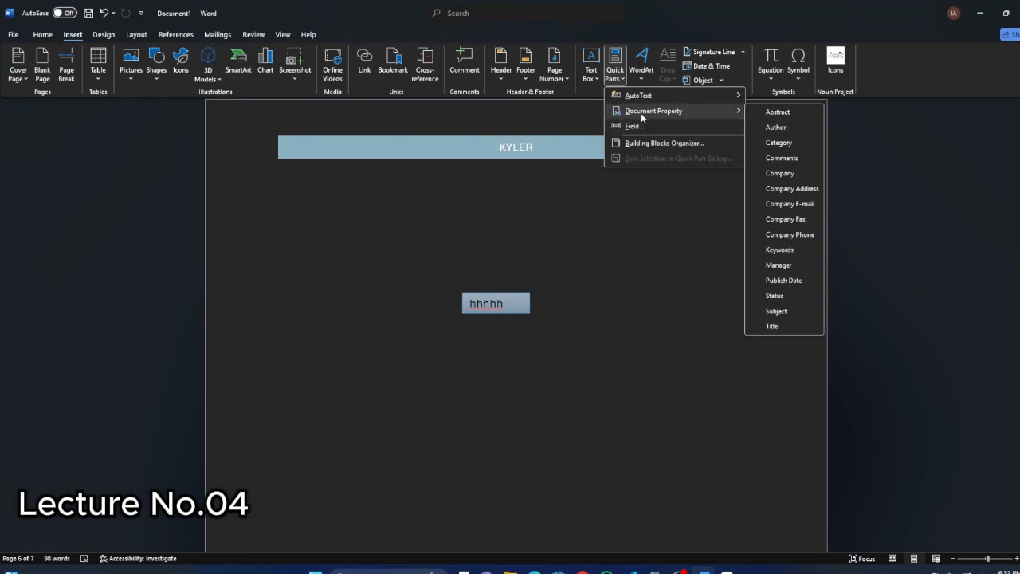
pyautogui.click(620, 77)
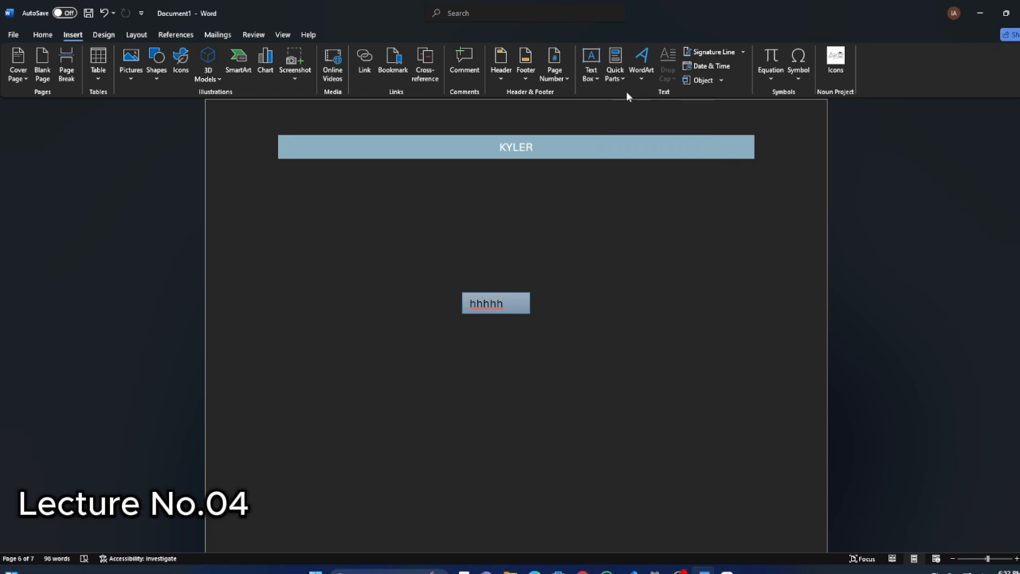
pyautogui.click(641, 73)
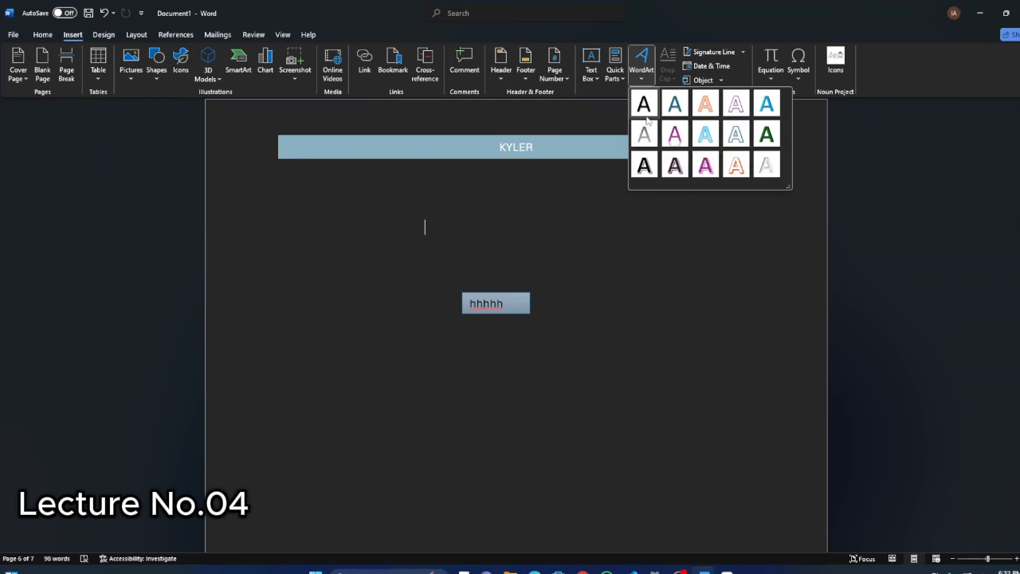
# Close the WordArt gallery and enter "hhhh" as body text at the cursor.
pyautogui.click(430, 230)
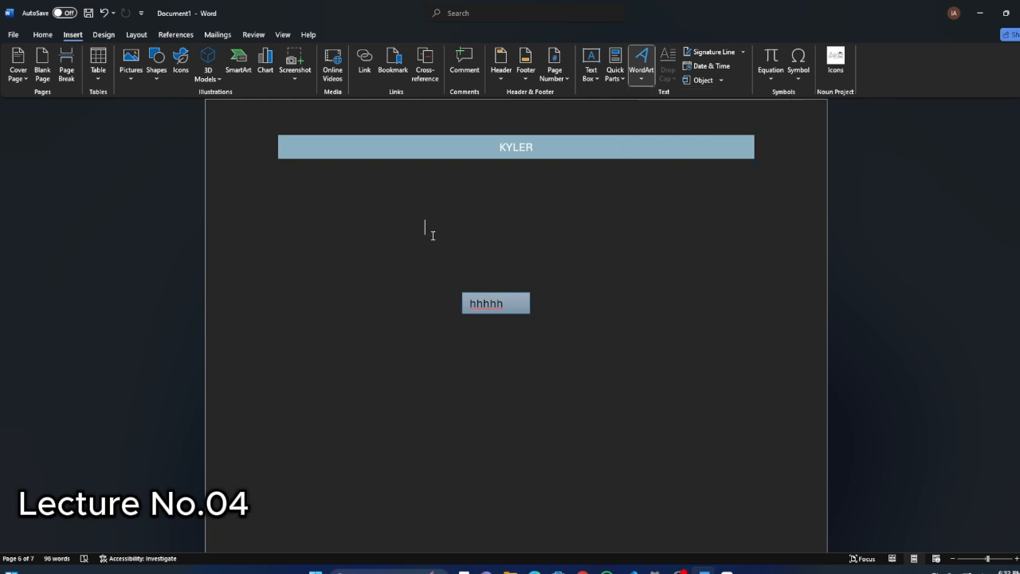
pyautogui.scroll(5, 422, 220)
pyautogui.write('hhhh')
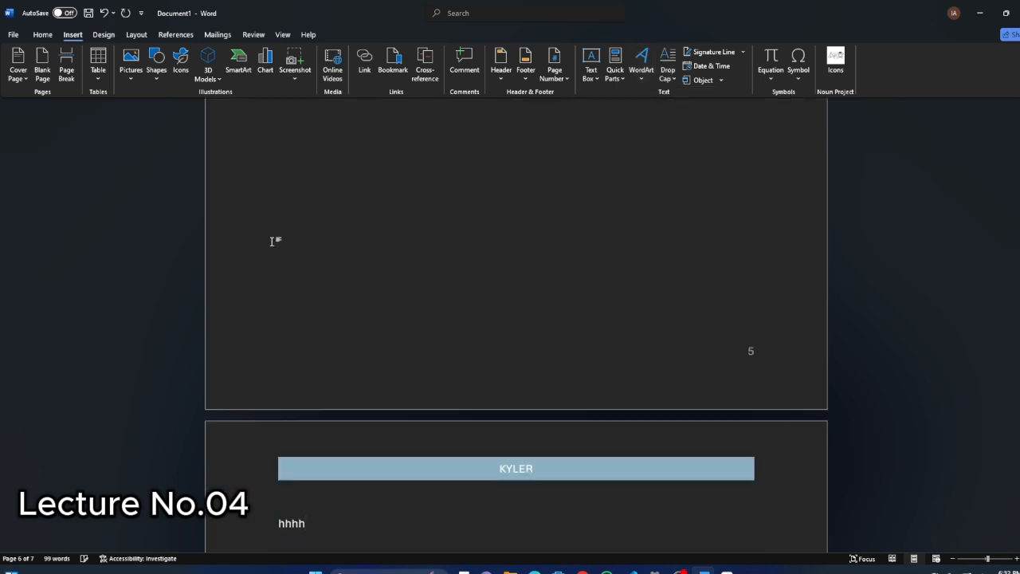
# Apply a light blue text effect to the "hhhh" body text and place the cursor at its end.
pyautogui.scroll(-4, 257, 277)
pyautogui.moveTo(314, 236); pyautogui.dragTo(253, 236)
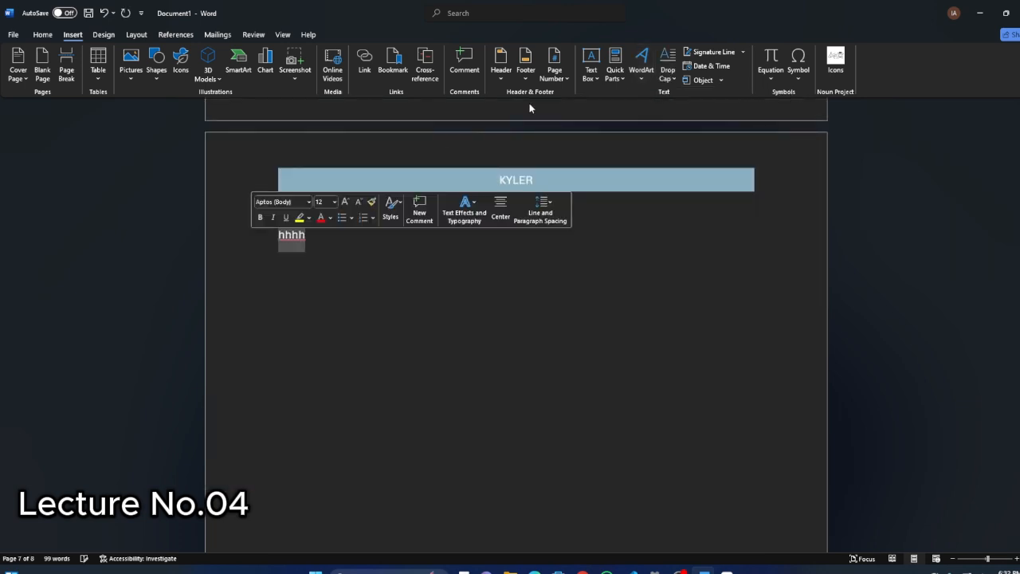
pyautogui.click(647, 76)
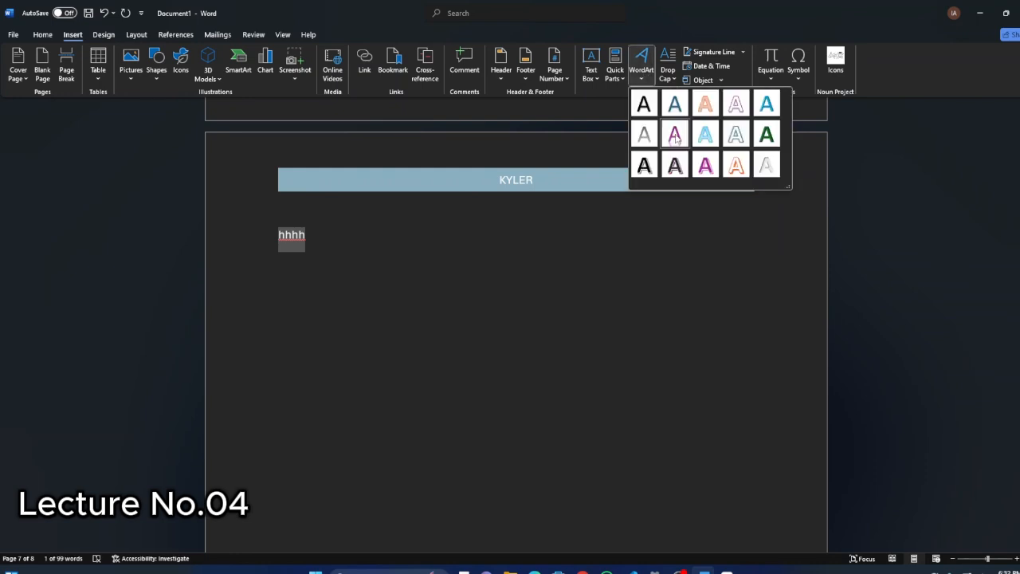
pyautogui.click(45, 36)
pyautogui.click(43, 35)
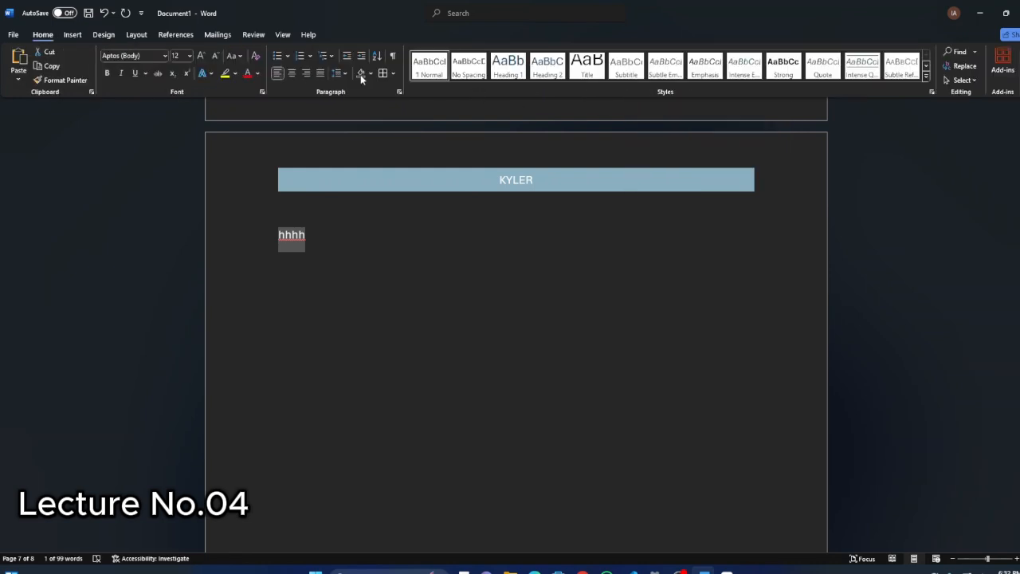
pyautogui.click(212, 73)
pyautogui.click(270, 133)
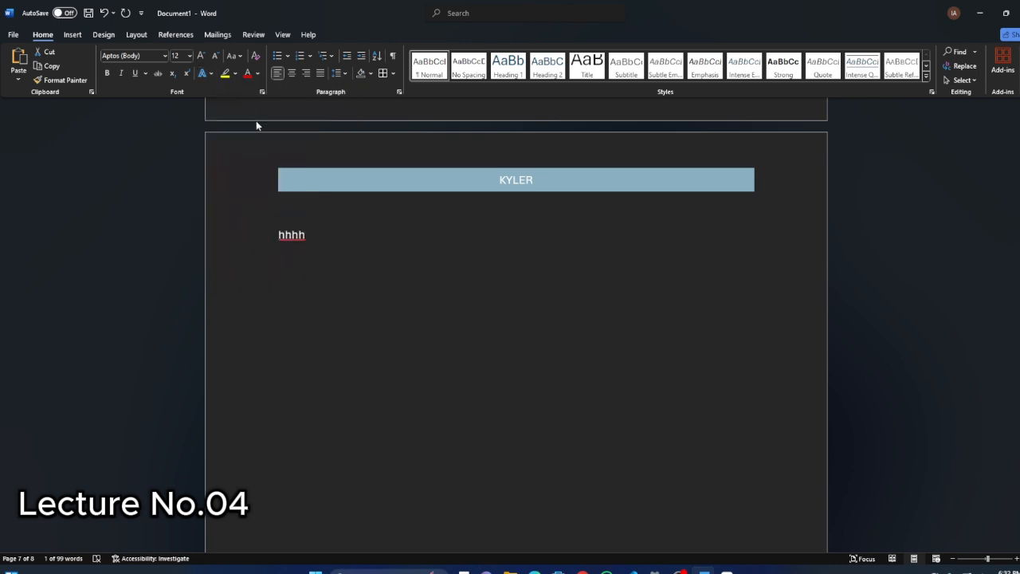
pyautogui.click(335, 241)
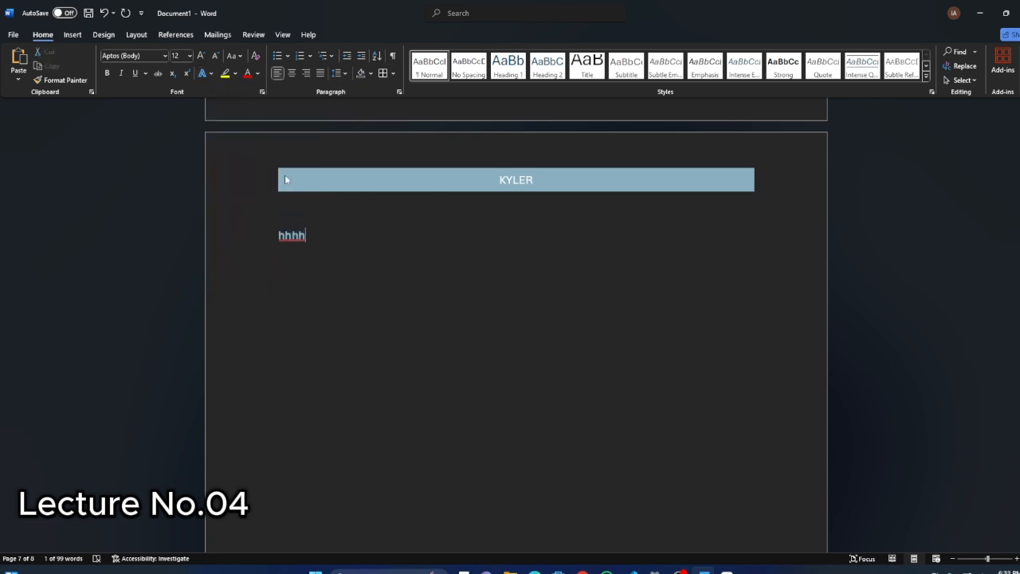
# Look over the WordArt styles and apply the Dropped drop cap to the light blue "h" above the text box.
pyautogui.click(76, 34)
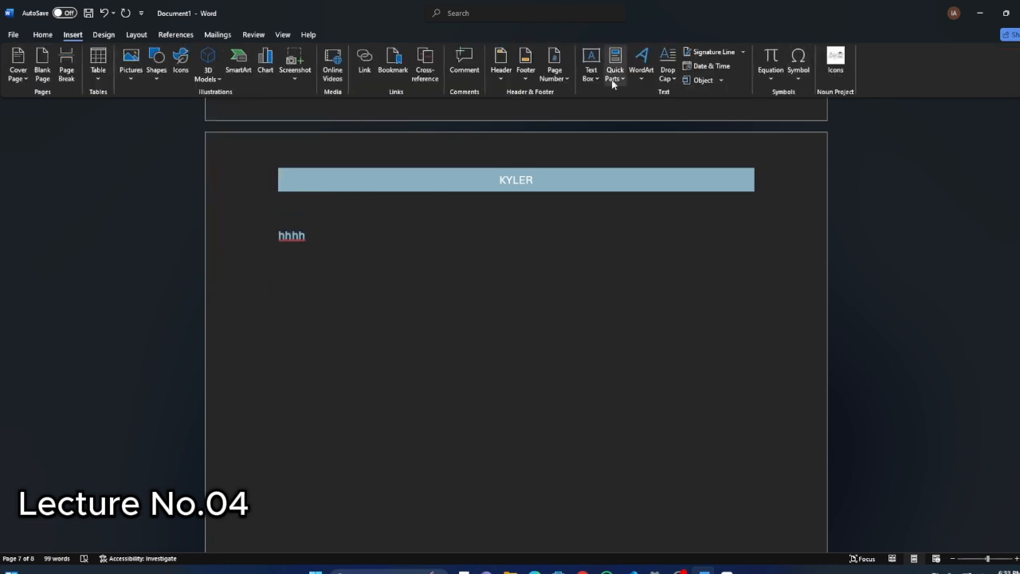
pyautogui.click(644, 77)
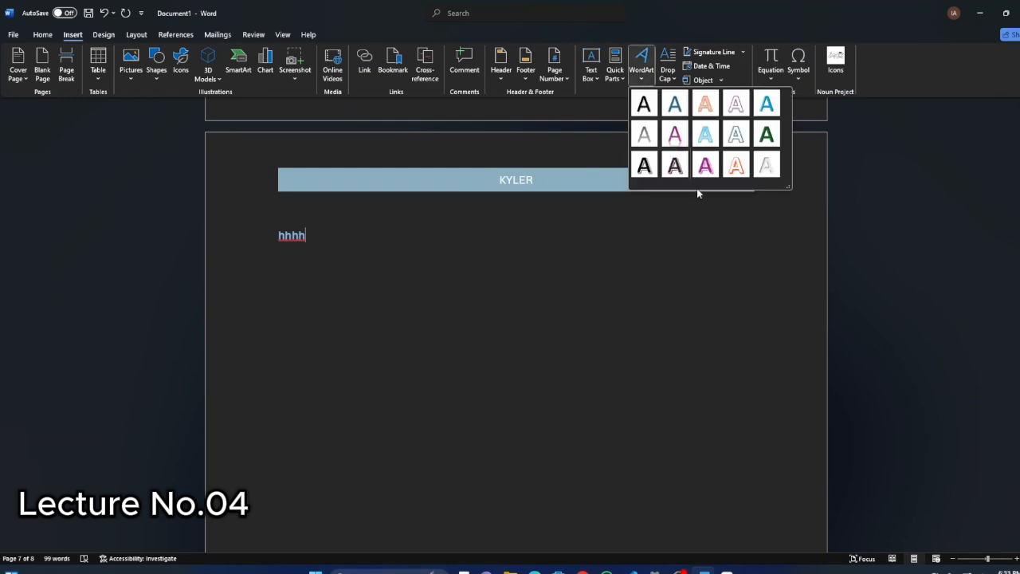
pyautogui.click(703, 213)
pyautogui.click(644, 77)
pyautogui.click(673, 80)
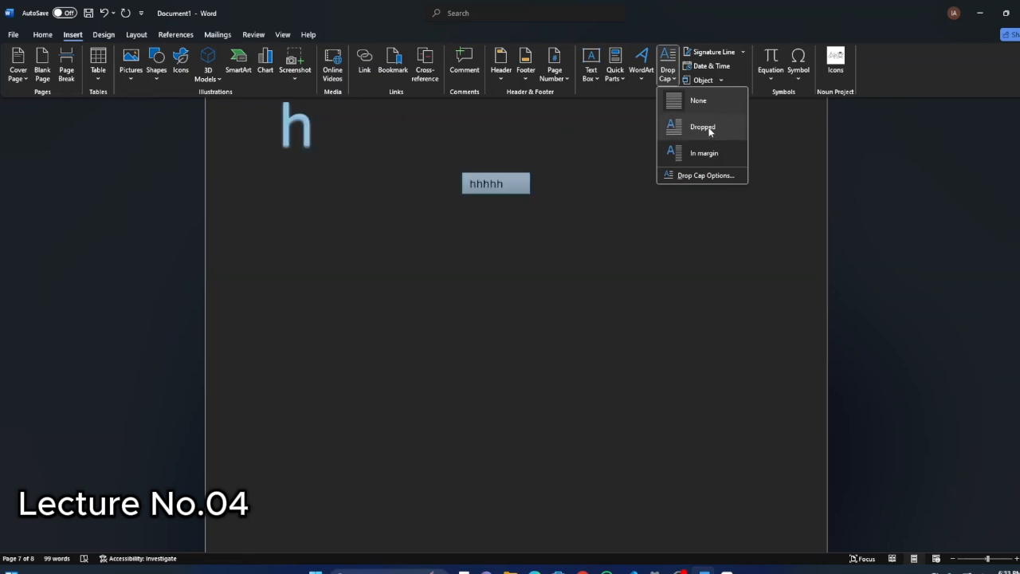
pyautogui.click(706, 131)
# Select the drop cap "h" and move its frame slightly to the right.
pyautogui.scroll(3, 325, 301)
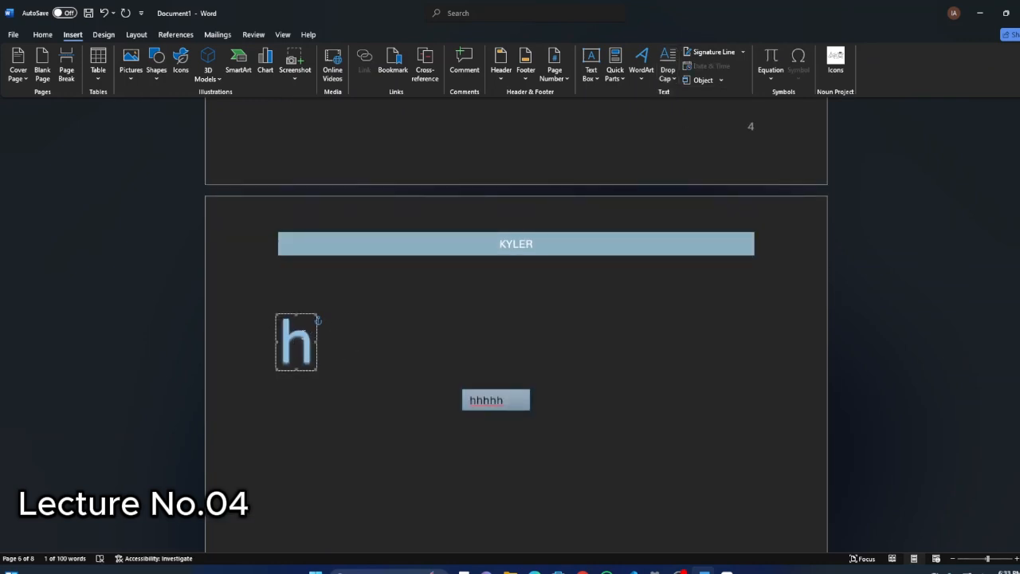
pyautogui.click(303, 335)
pyautogui.moveTo(317, 328); pyautogui.dragTo(337, 342)
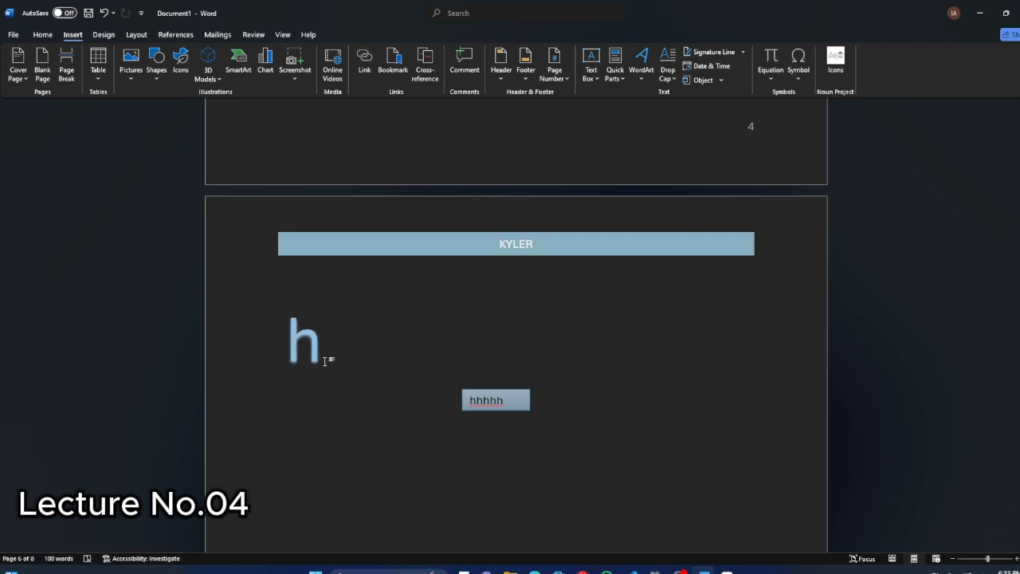
# Enter "hhhhh" as text beside the drop cap.
pyautogui.click(325, 361)
pyautogui.click(330, 358)
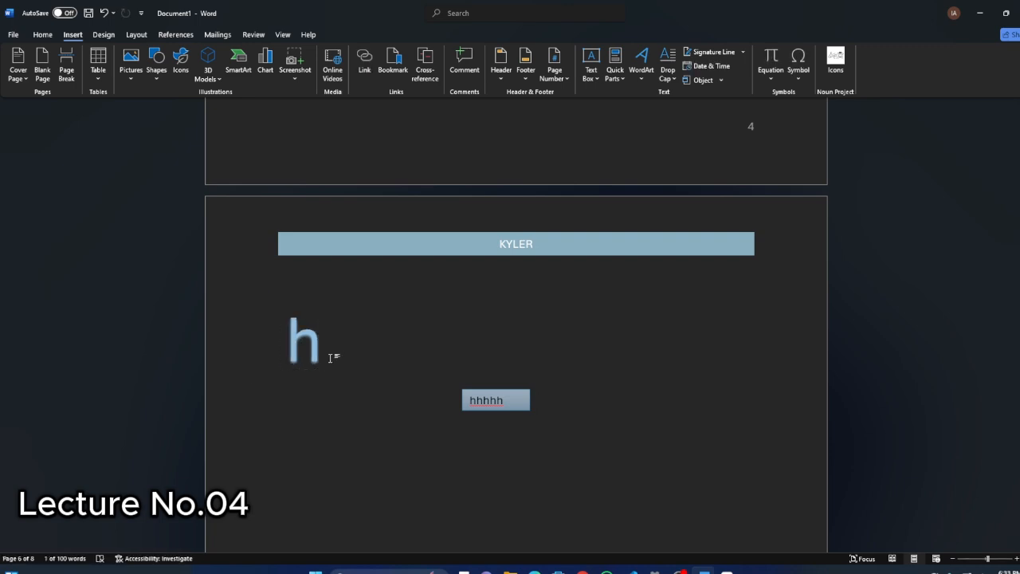
pyautogui.write('hhhhh')
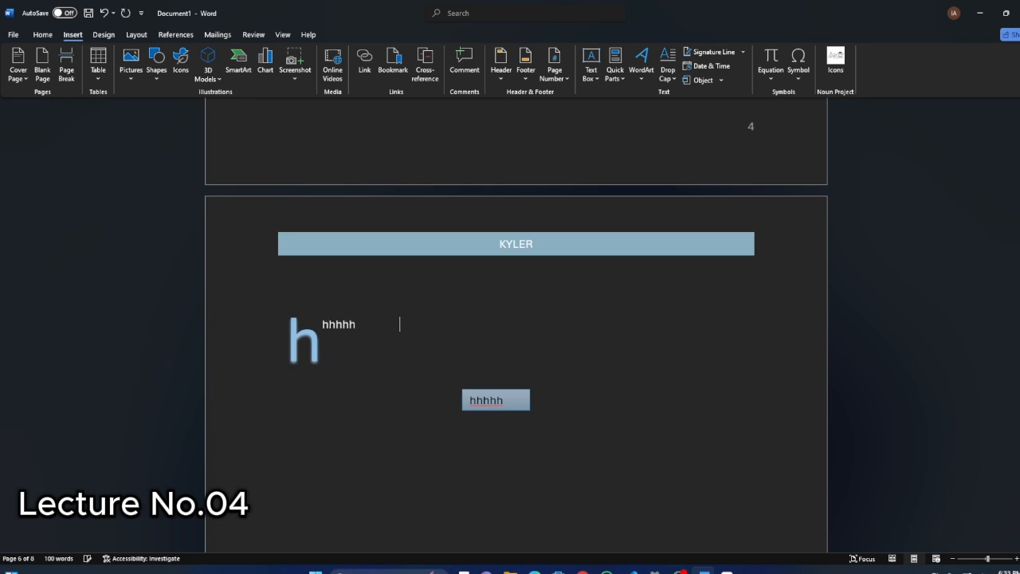
# Delete the "hhhhh" text beside the drop cap and replace the drop cap letter with "P".
pyautogui.press('BackSpace')
pyautogui.press('BackSpace')
pyautogui.press('BackSpace')
pyautogui.press('BackSpace')
pyautogui.press('BackSpace')
pyautogui.click(305, 341)
pyautogui.write('p')
pyautogui.press('BackSpace')
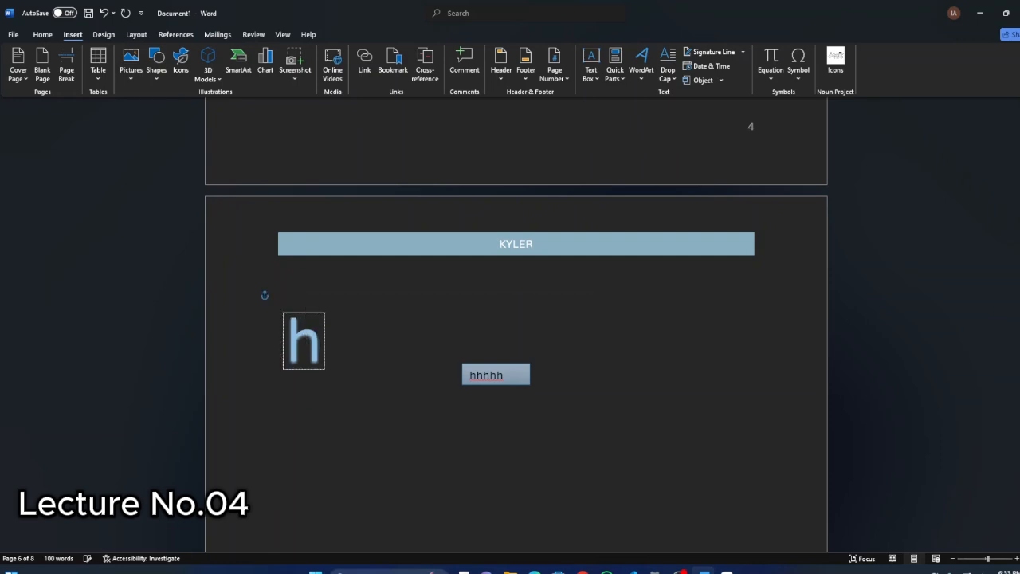
pyautogui.press('BackSpace')
pyautogui.write('P')
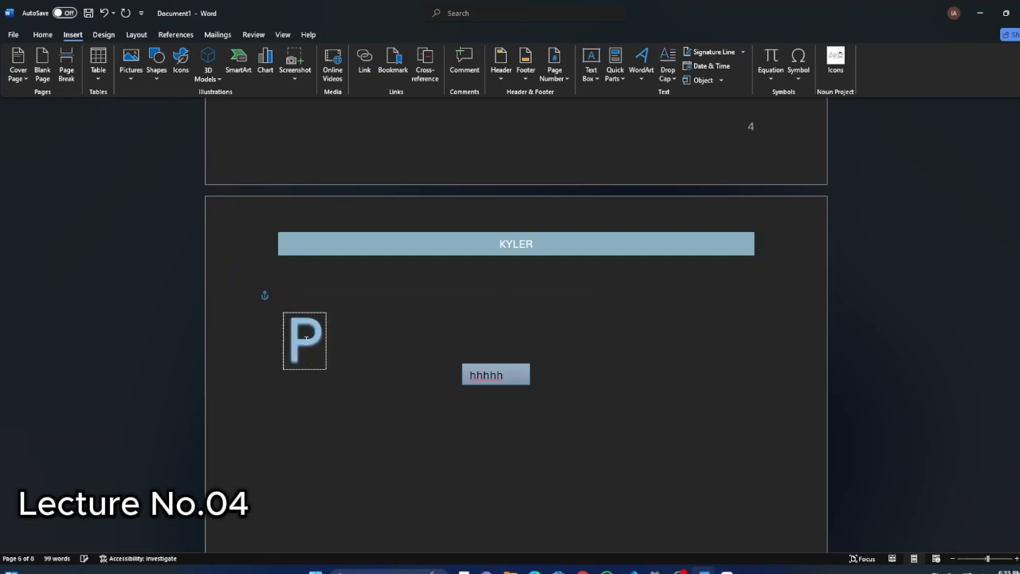
# Enter "akistan" beside the drop cap "P" to complete the word.
pyautogui.click(336, 343)
pyautogui.write('a')
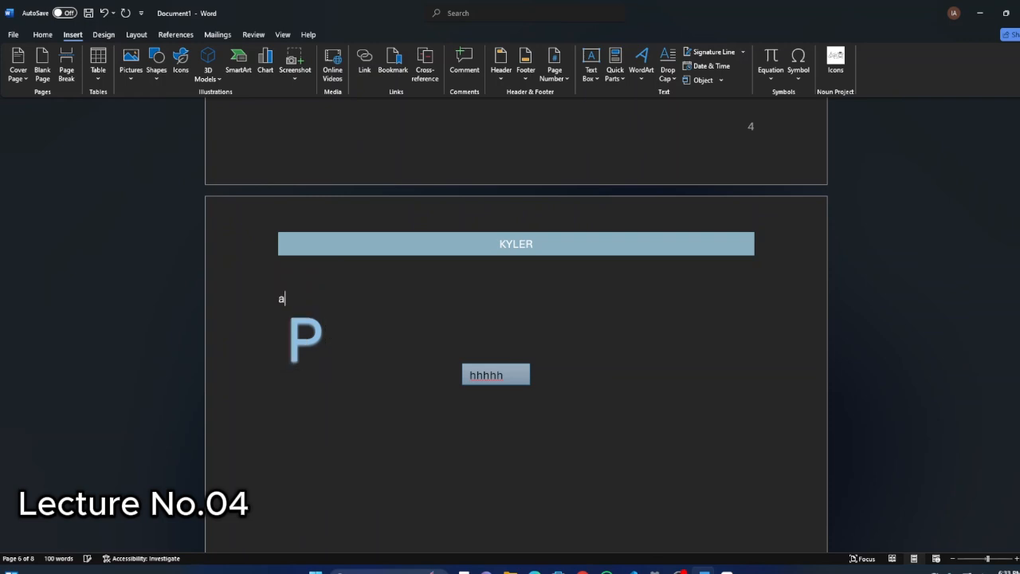
pyautogui.click(339, 328)
pyautogui.write('akistan')
# Enlarge the text "akistan" to size 16 and ignore all spelling flags for that word.
pyautogui.moveTo(363, 323); pyautogui.dragTo(324, 325)
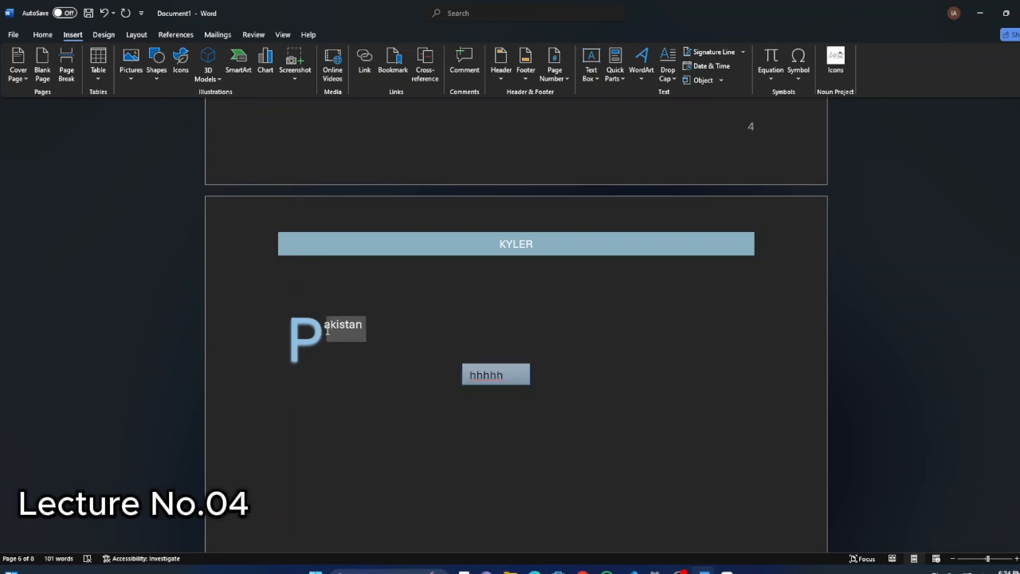
pyautogui.click(42, 35)
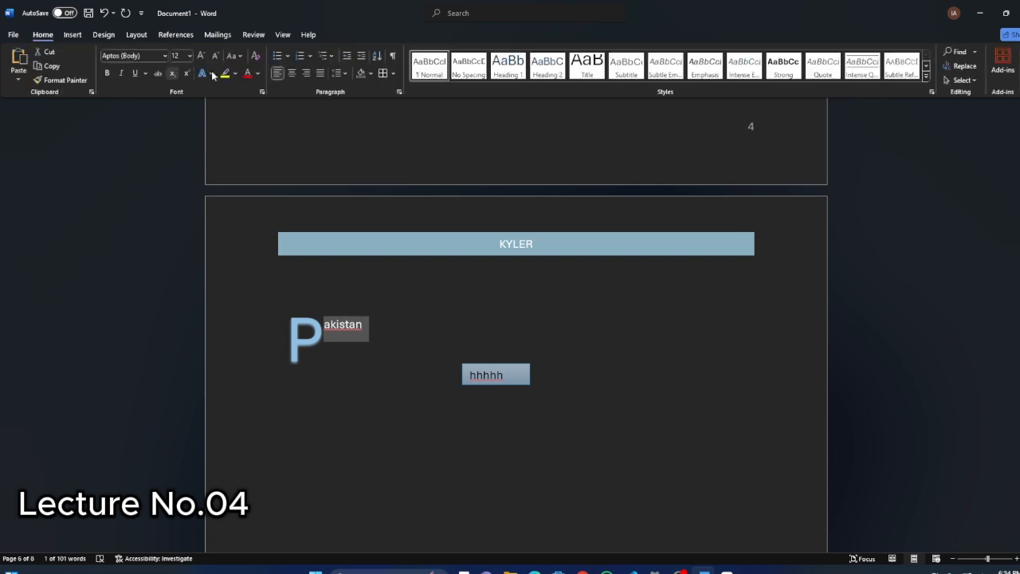
pyautogui.click(200, 55)
pyautogui.click(201, 55)
pyautogui.click(419, 394)
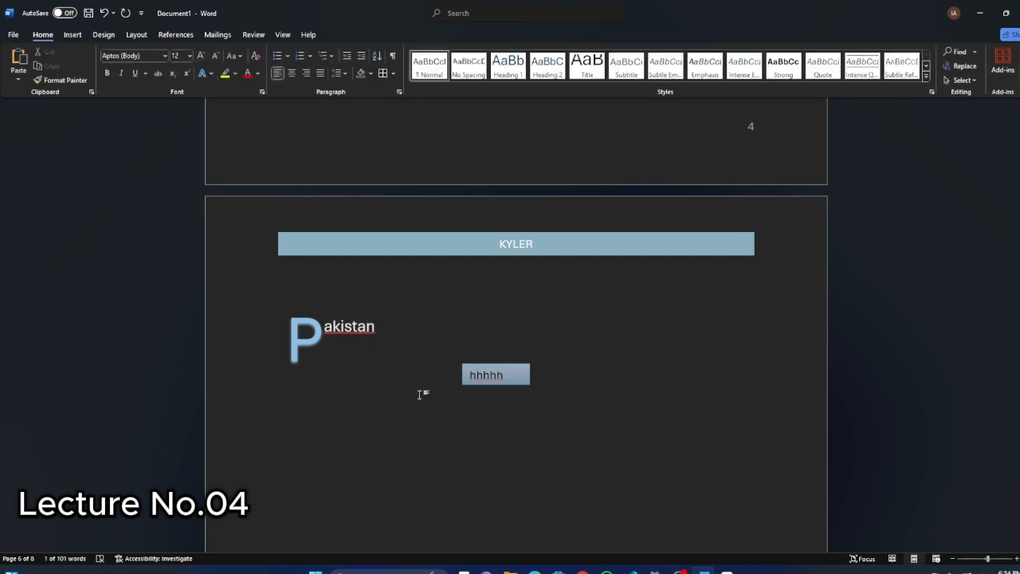
pyautogui.rightClick(354, 331)
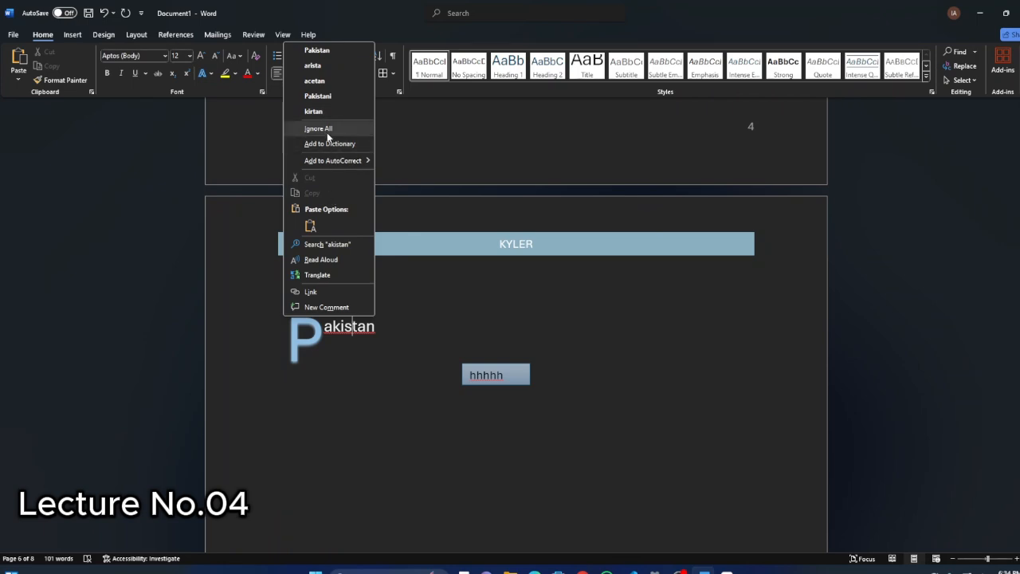
pyautogui.click(319, 128)
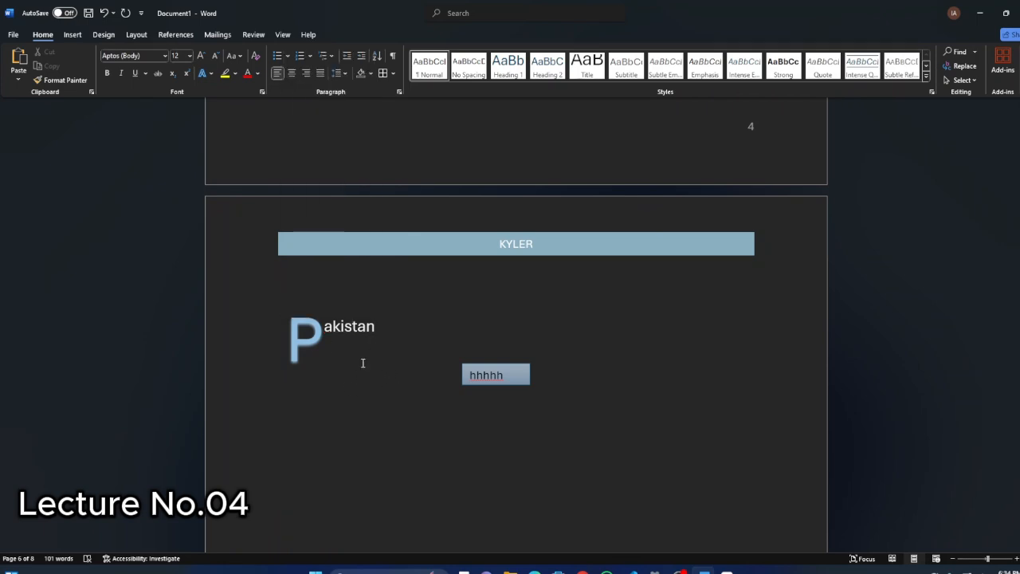
# Look over the available drop cap styles without applying one.
pyautogui.click(72, 34)
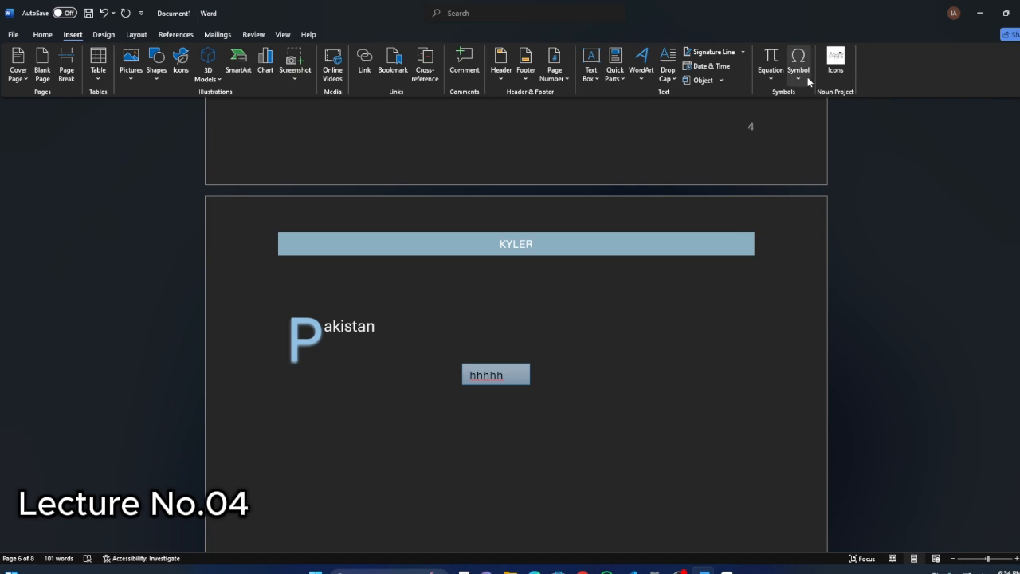
pyautogui.click(666, 79)
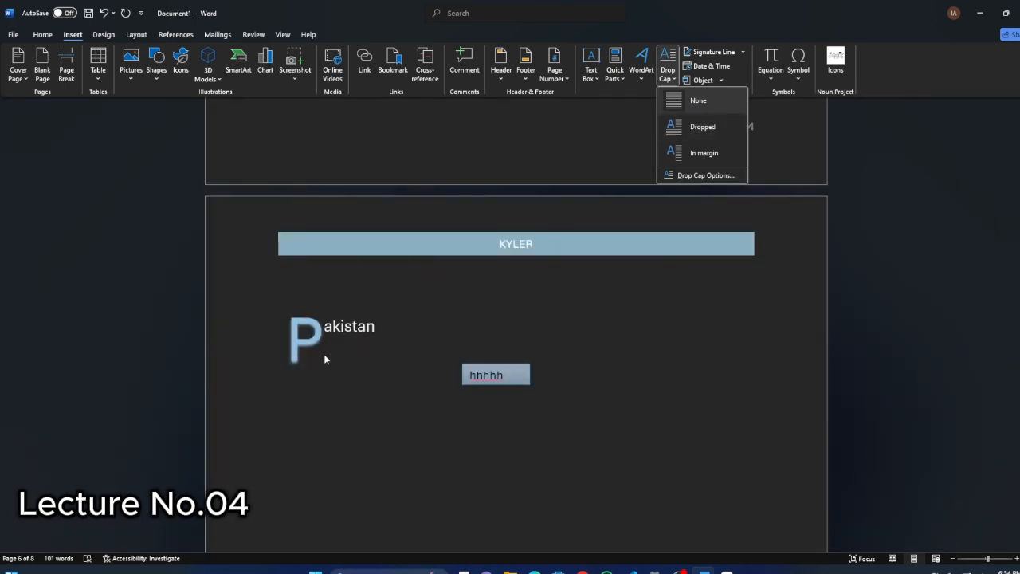
pyautogui.click(341, 370)
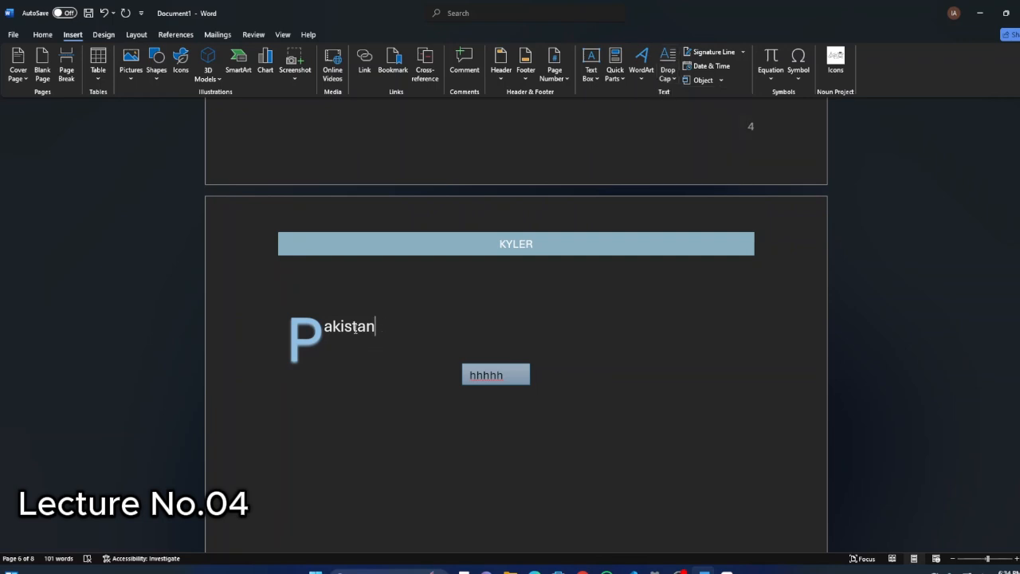
# Enlarge the letters "kistan" beside the drop cap to size 36.
pyautogui.moveTo(374, 326); pyautogui.dragTo(334, 328)
pyautogui.click(43, 35)
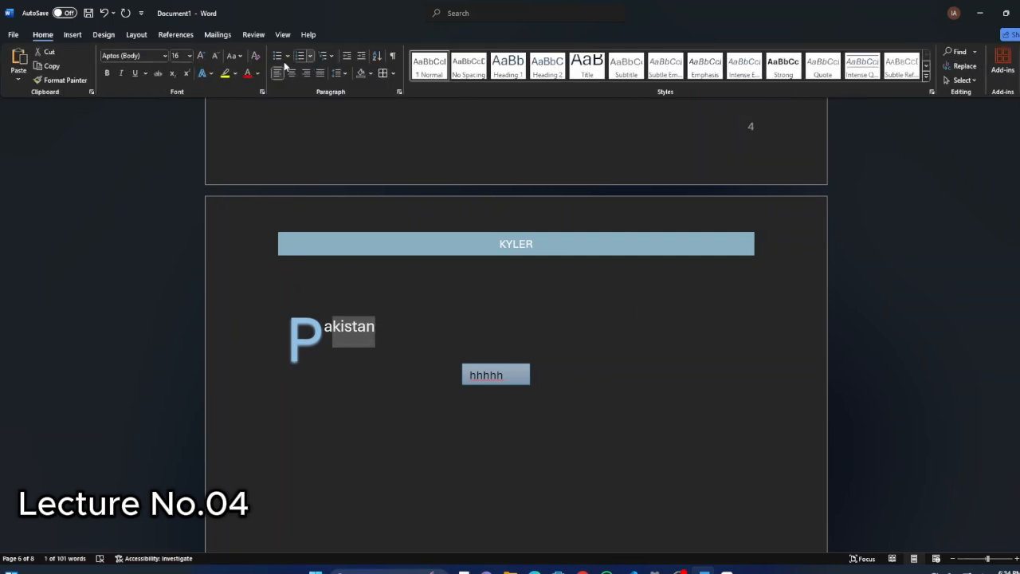
pyautogui.click(197, 58)
pyautogui.click(197, 58)
pyautogui.click(197, 57)
pyautogui.click(197, 57)
pyautogui.click(197, 58)
pyautogui.click(197, 57)
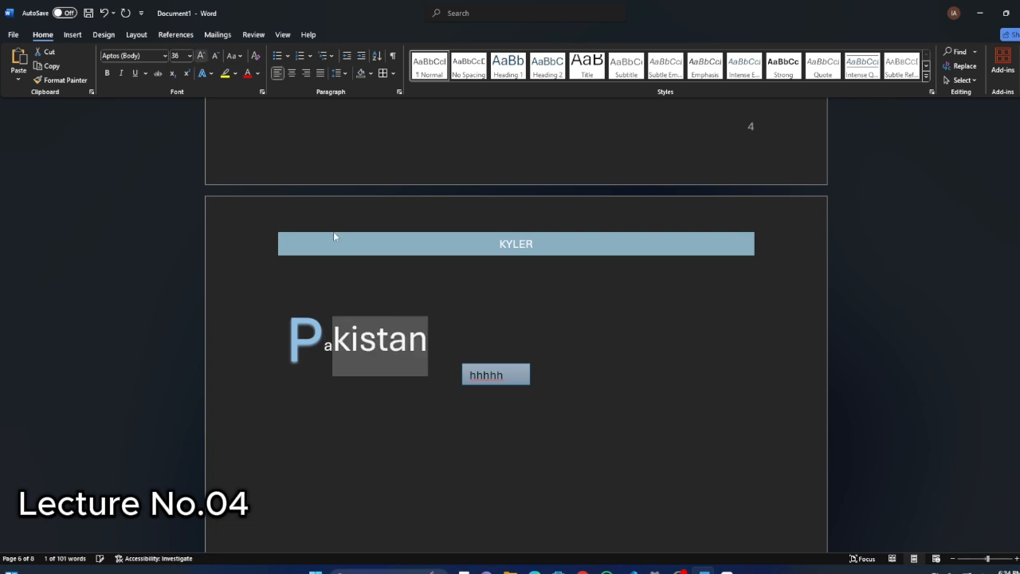
pyautogui.click(474, 338)
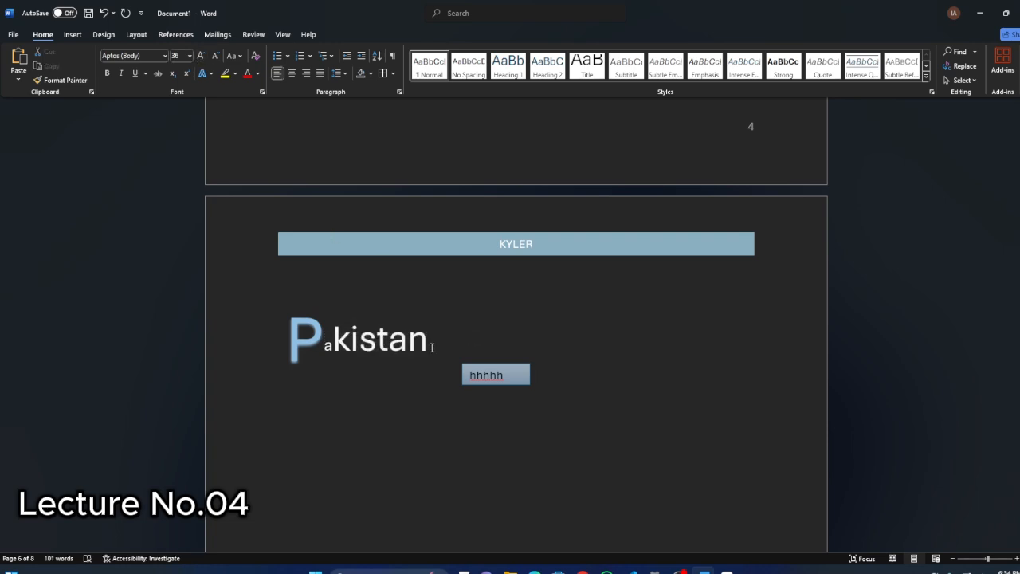
# Add "hhhh" directly after "kistan" and format it as superscript at size 36.
pyautogui.write('hhhh')
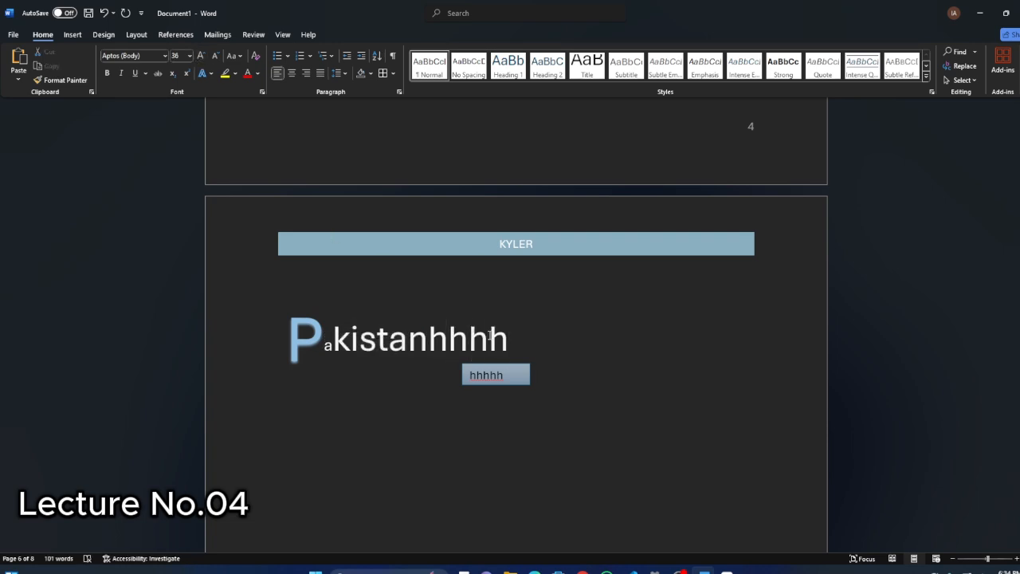
pyautogui.moveTo(515, 342); pyautogui.dragTo(431, 339)
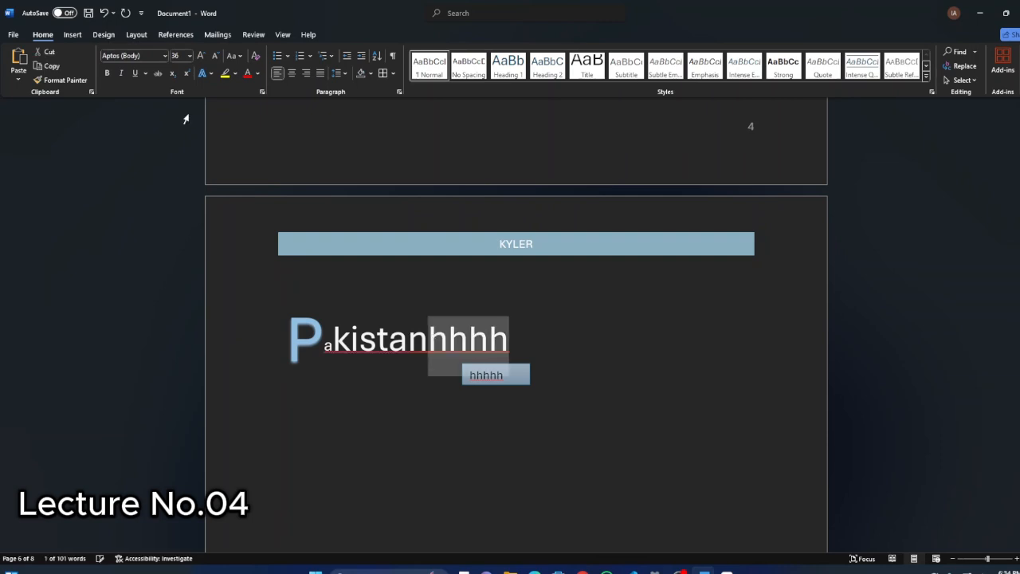
pyautogui.click(187, 72)
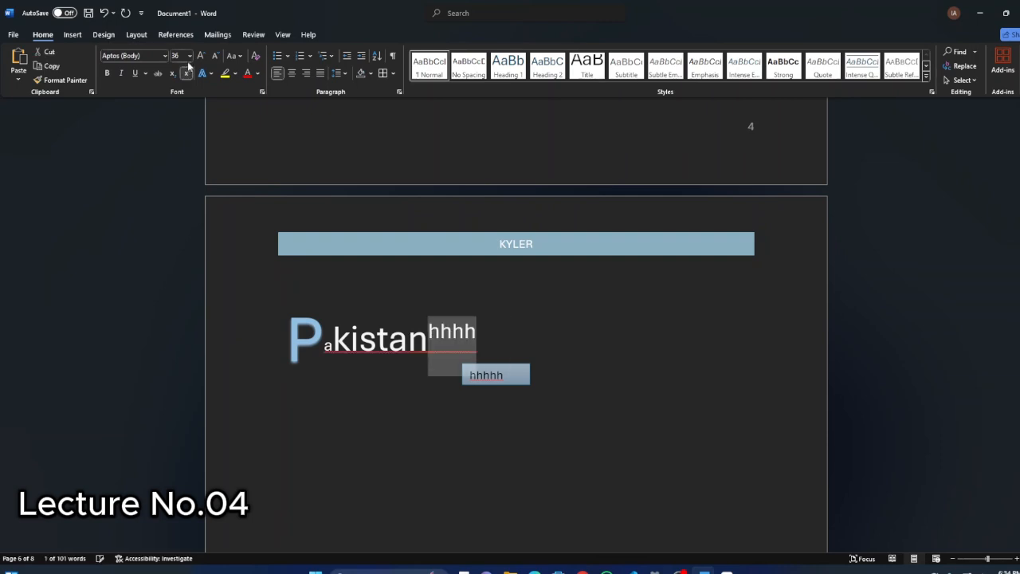
pyautogui.click(214, 55)
pyautogui.click(214, 55)
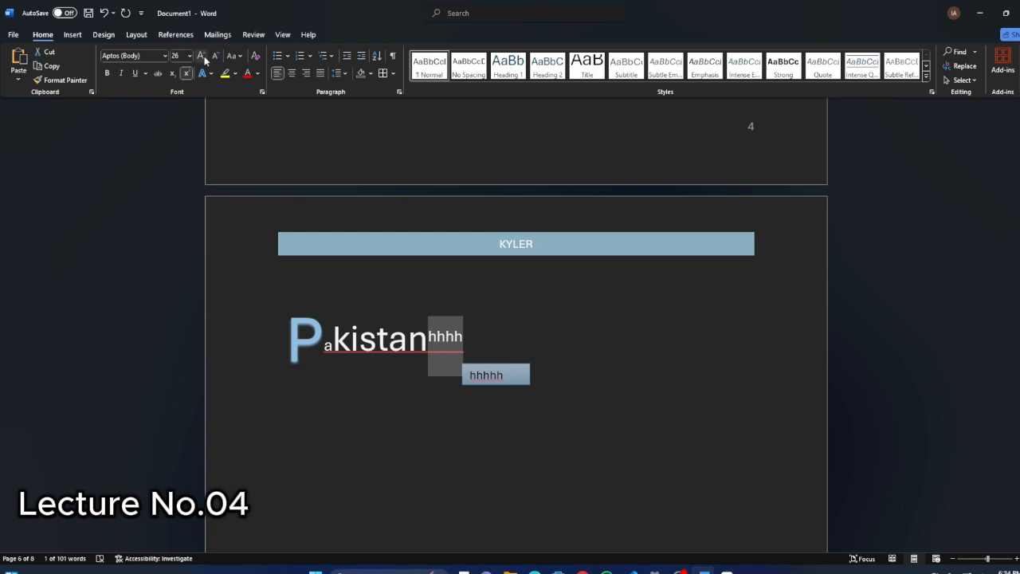
pyautogui.click(200, 55)
pyautogui.click(200, 55)
pyautogui.click(500, 348)
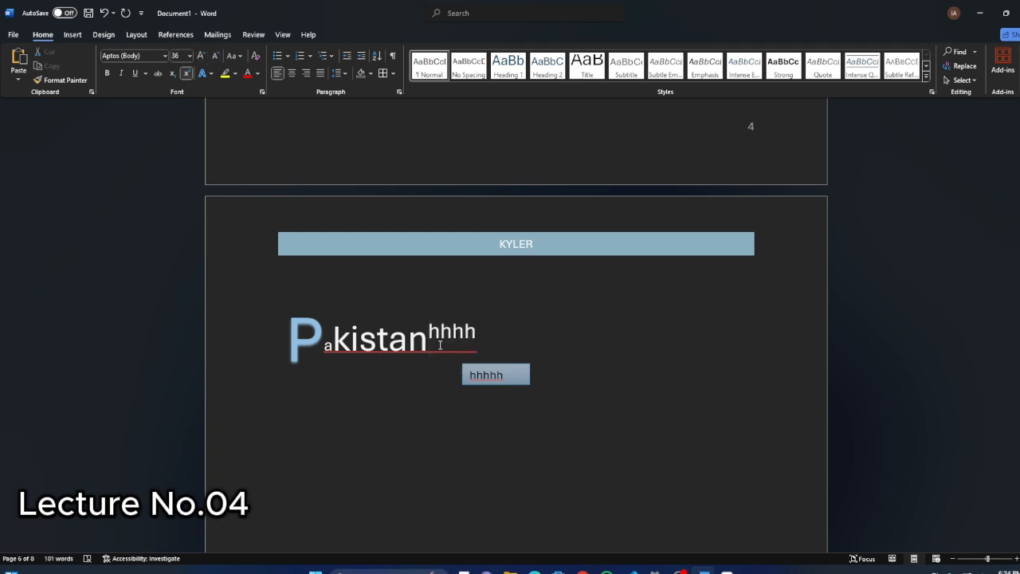
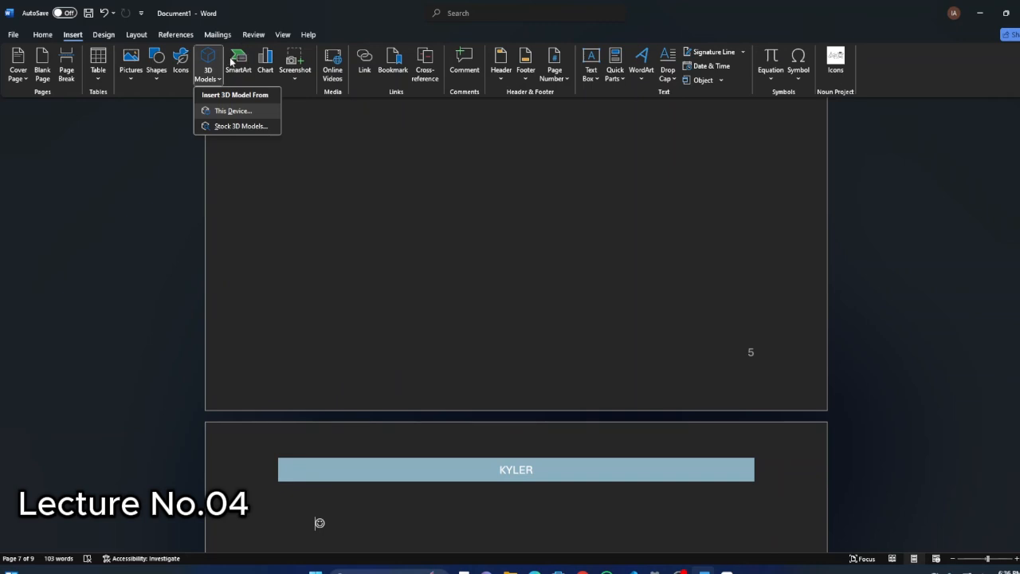
pyautogui.click(239, 63)
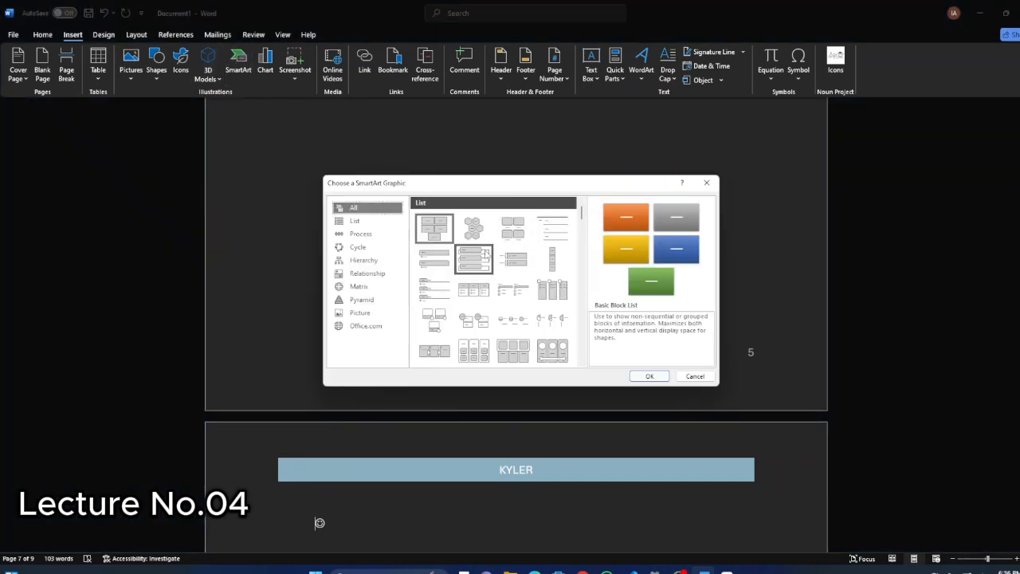
pyautogui.click(706, 183)
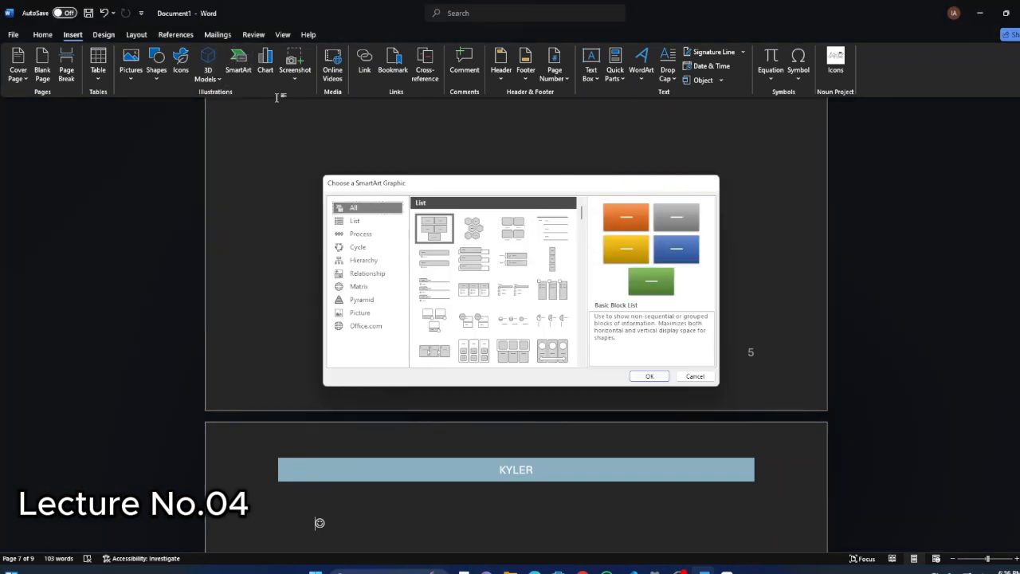
pyautogui.click(332, 76)
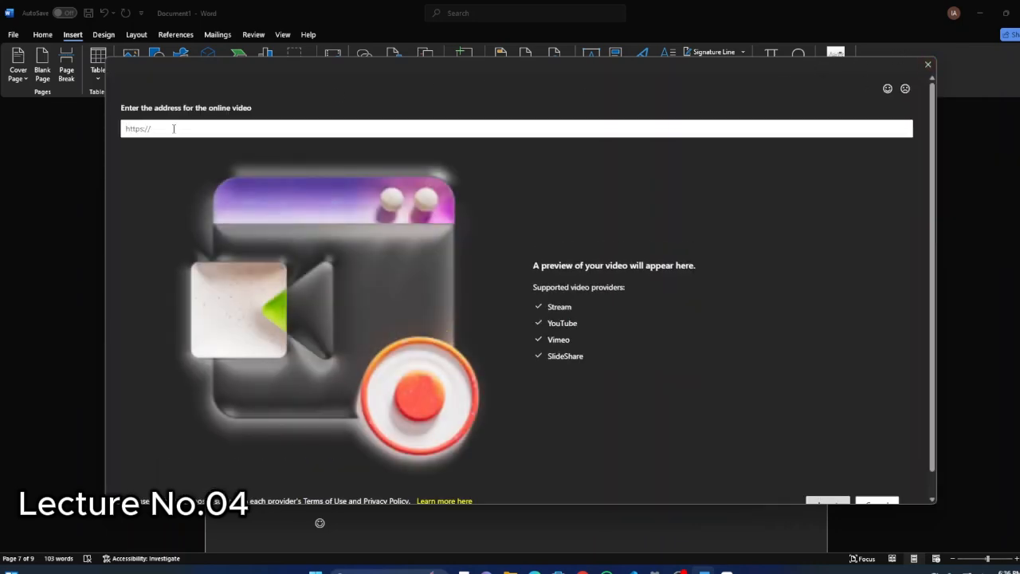
pyautogui.write('https://www.wikipedia.org/')
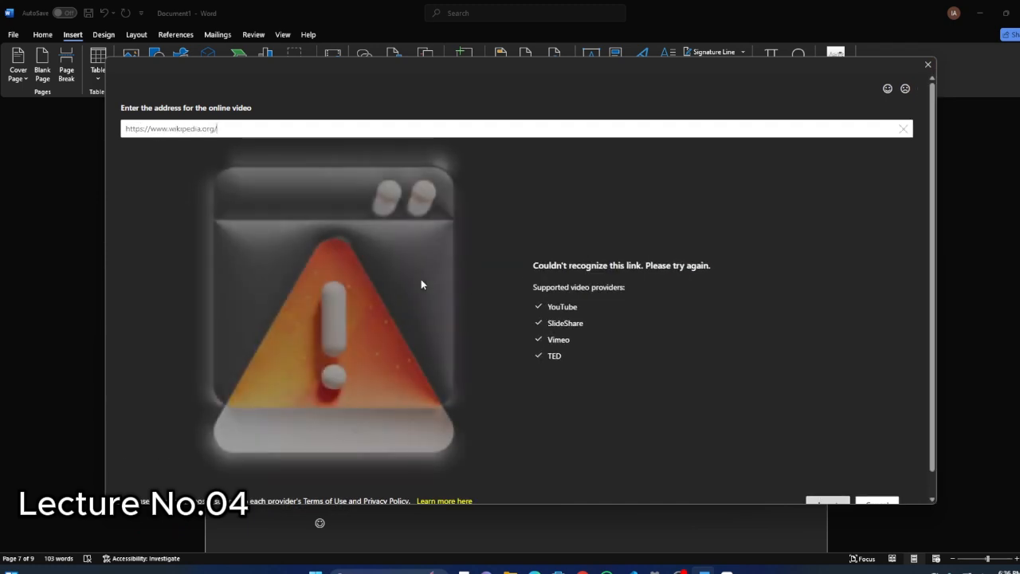
pyautogui.scroll(-1, 802, 468)
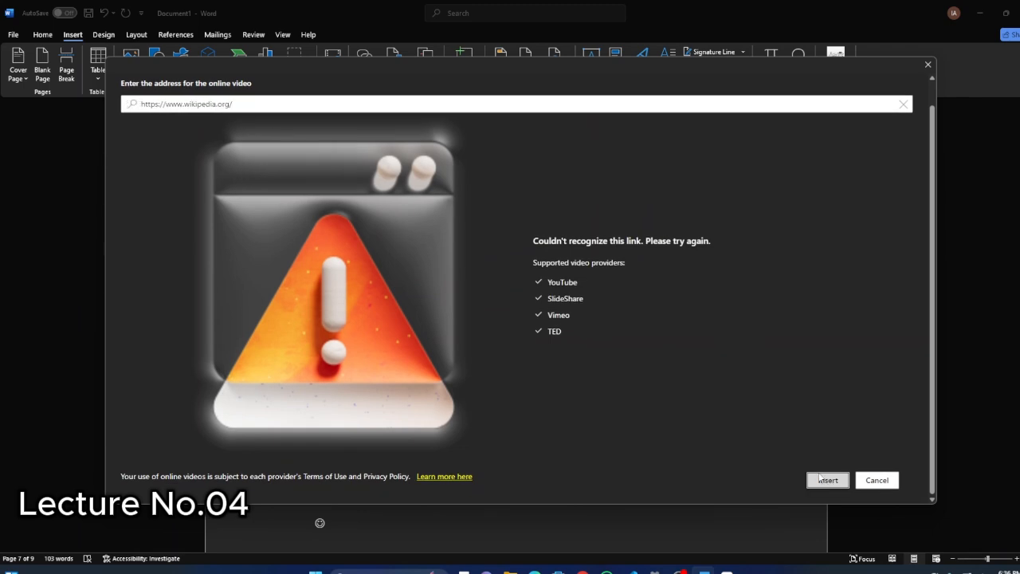
pyautogui.click(927, 64)
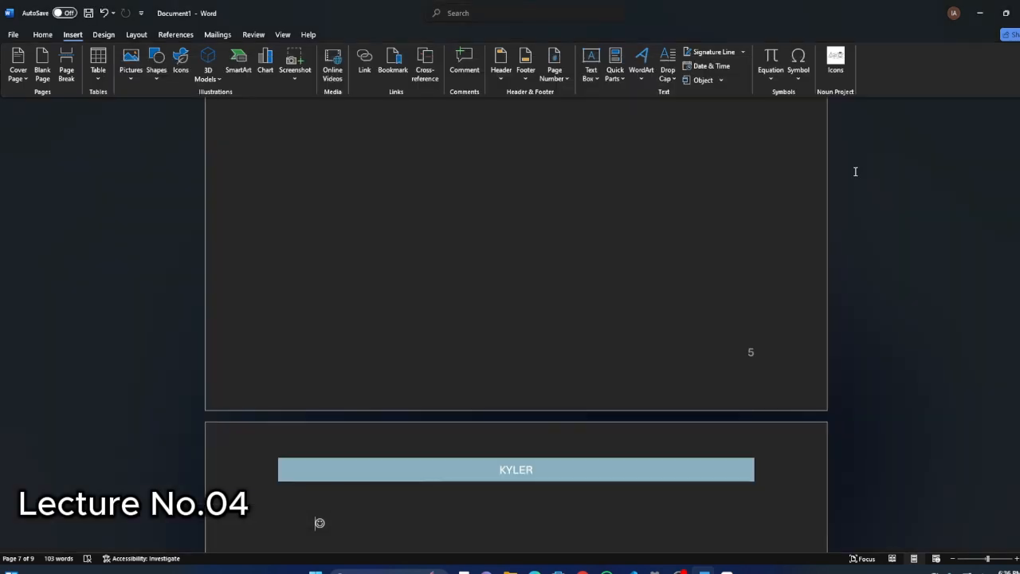
pyautogui.click(363, 74)
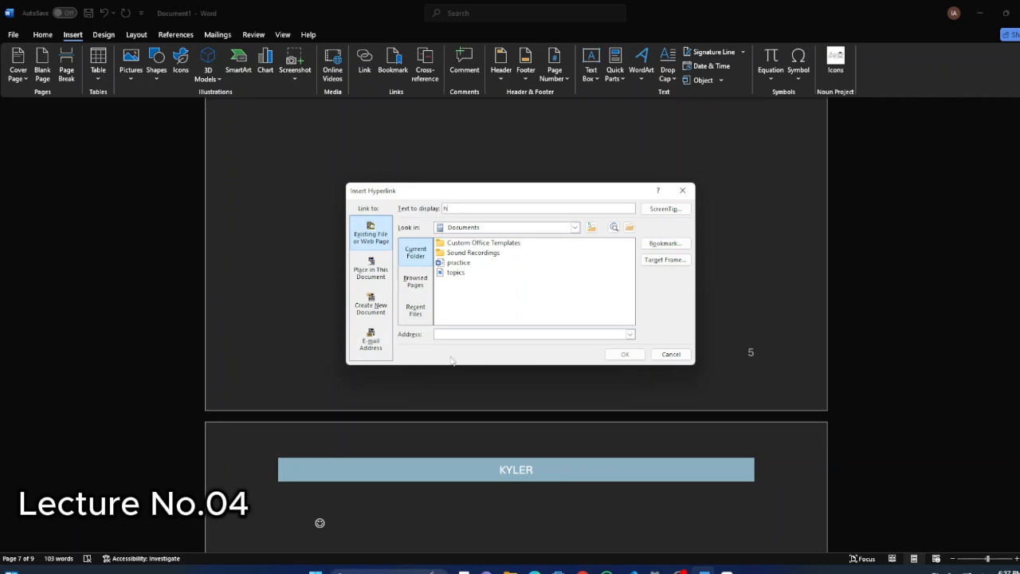
pyautogui.click(459, 333)
pyautogui.write('https://www.wikipedia.org/')
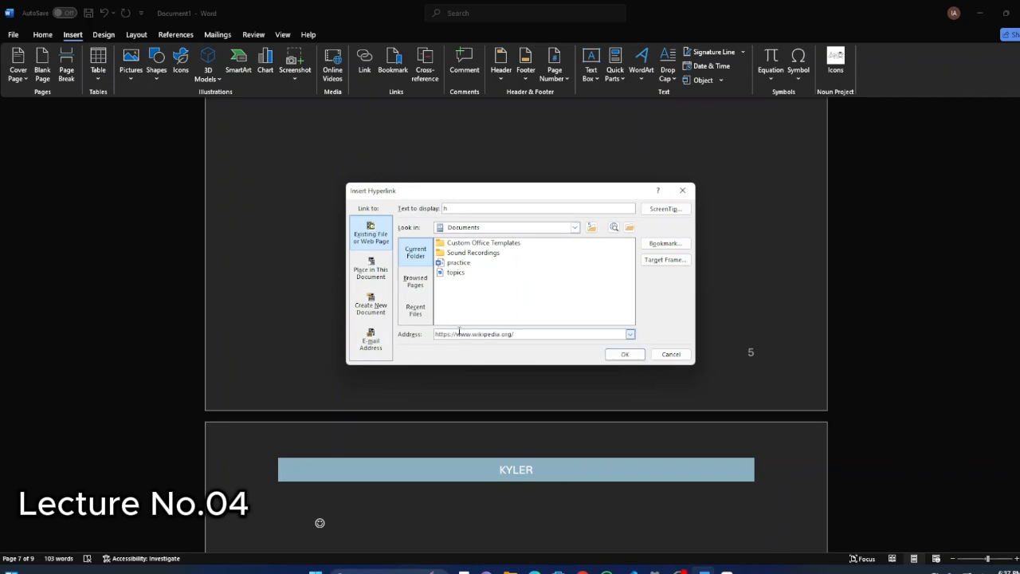
pyautogui.click(625, 354)
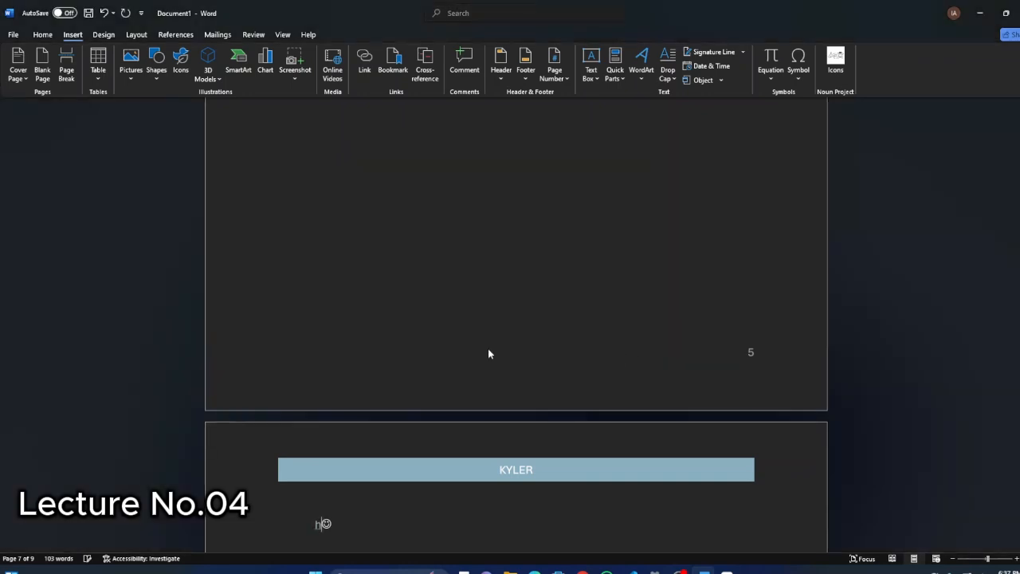
pyautogui.scroll(5, 488, 350)
pyautogui.scroll(-8, 365, 310)
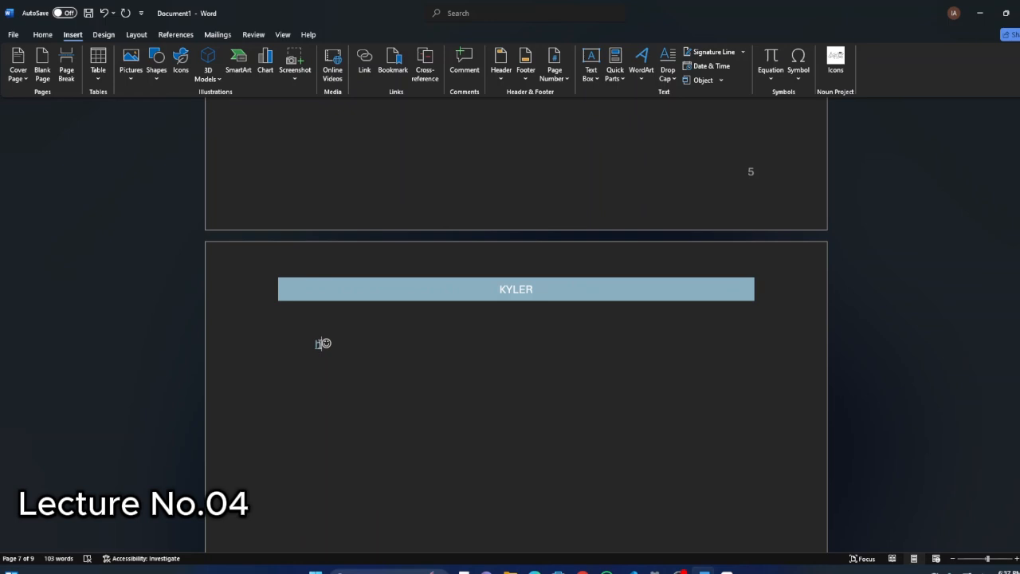
pyautogui.write('i')
pyautogui.press('BackSpace')
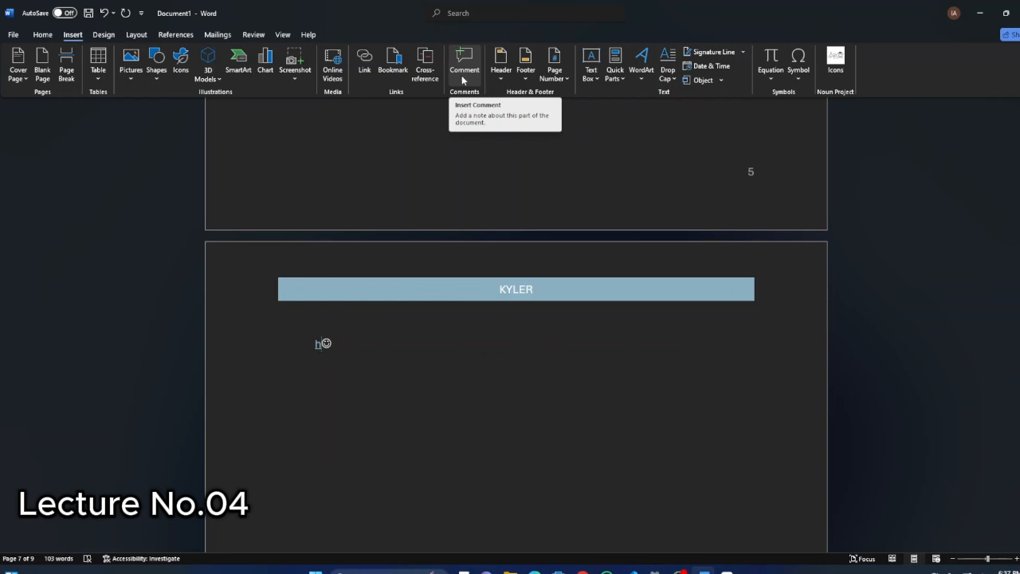
# Insert page numbers at the top of the page in the Brackets 2 style.
pyautogui.click(559, 80)
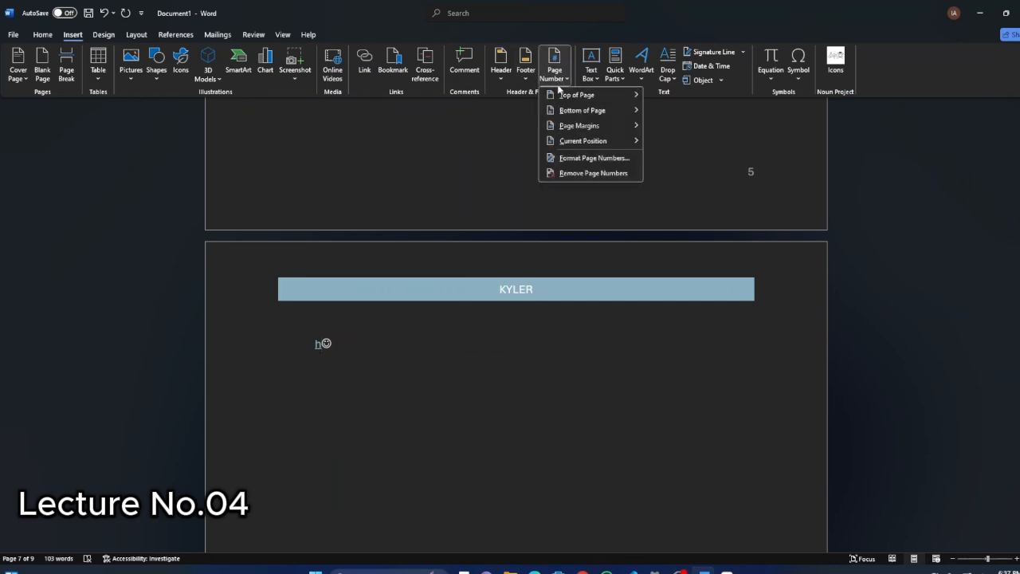
pyautogui.moveTo(566, 96)
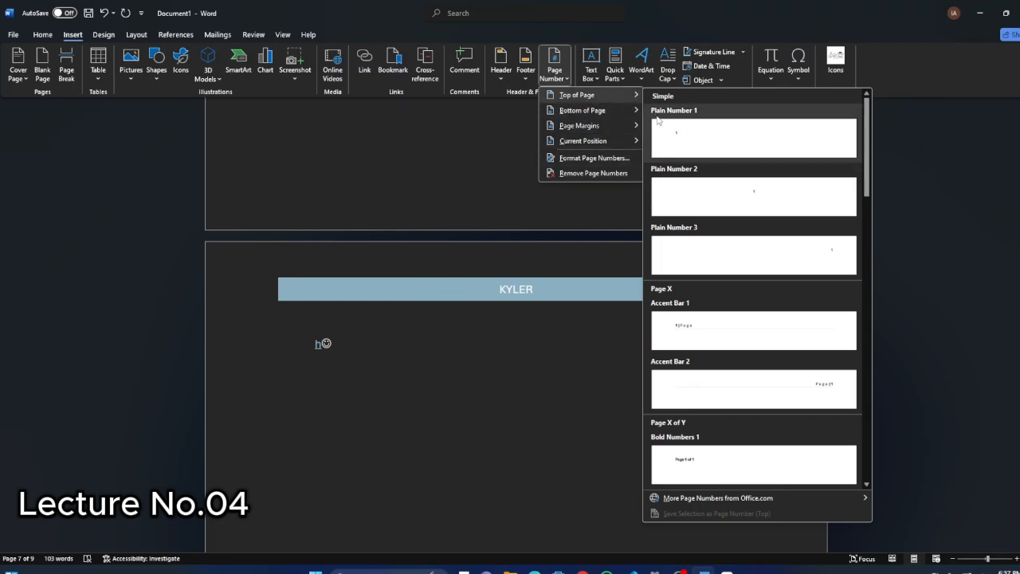
pyautogui.scroll(-3, 735, 230)
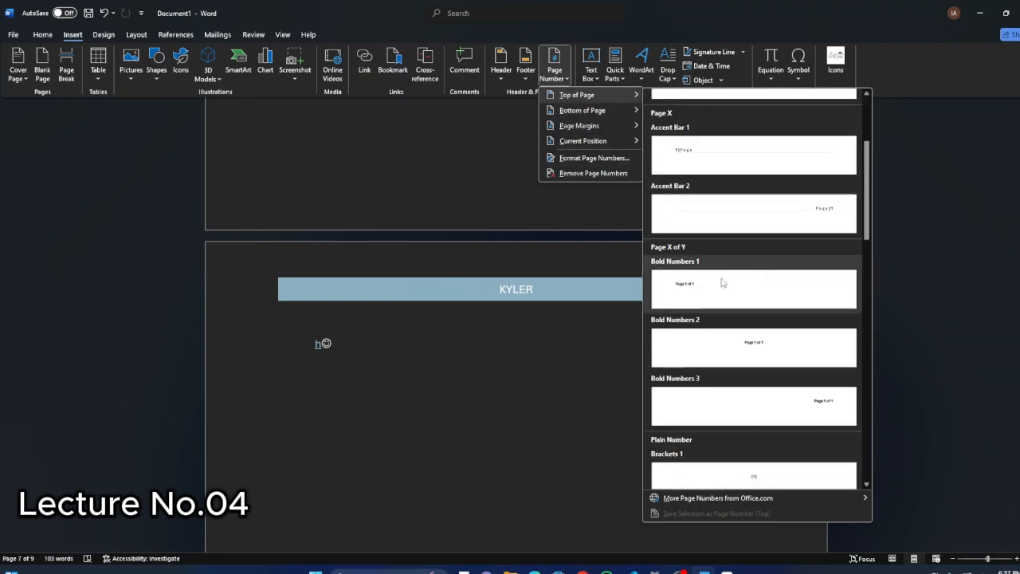
pyautogui.scroll(-6, 726, 287)
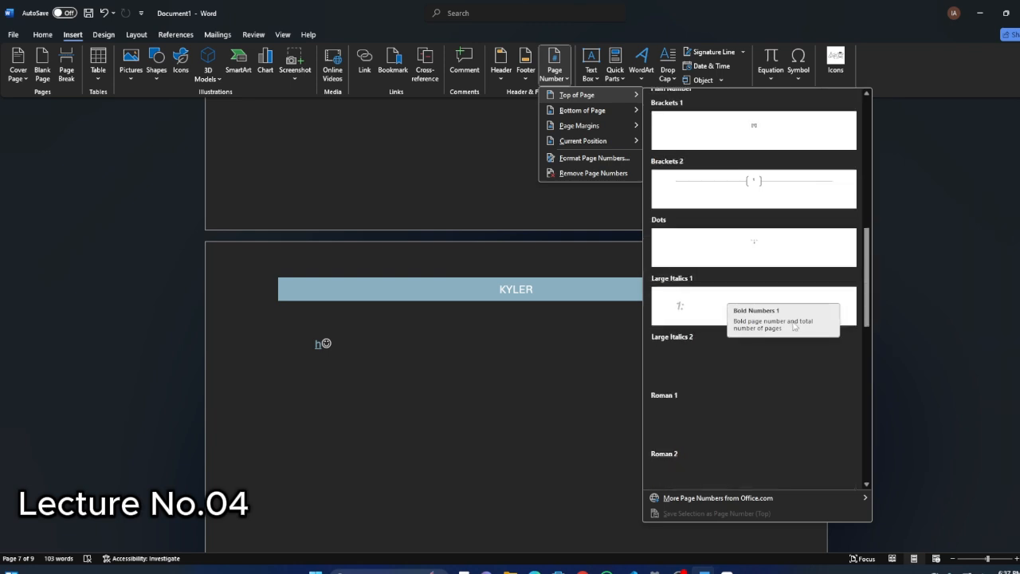
pyautogui.click(750, 195)
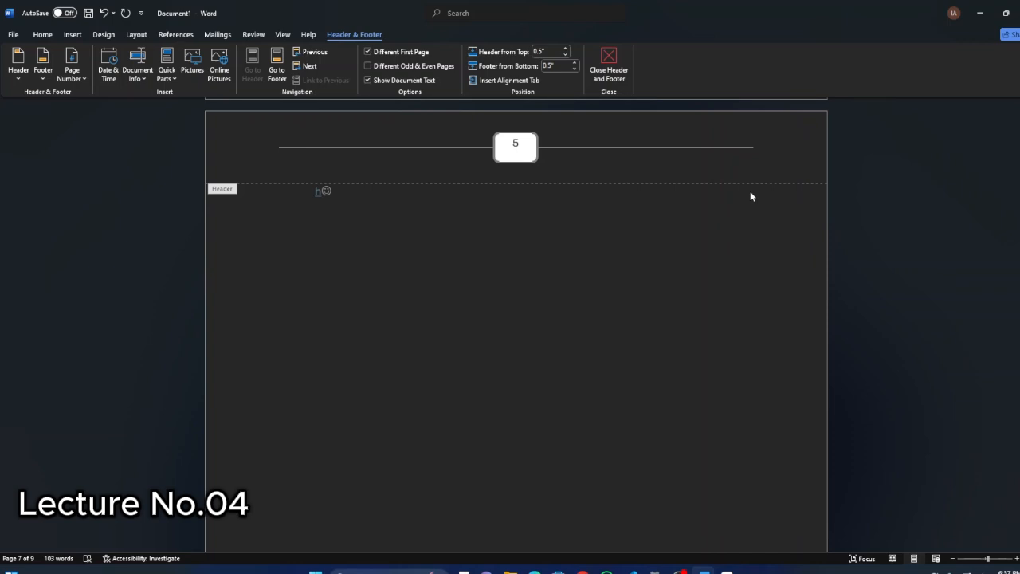
# Check the header page numbers throughout the document in the print preview and return to the document.
pyautogui.hotkey('ctrl', 'p')
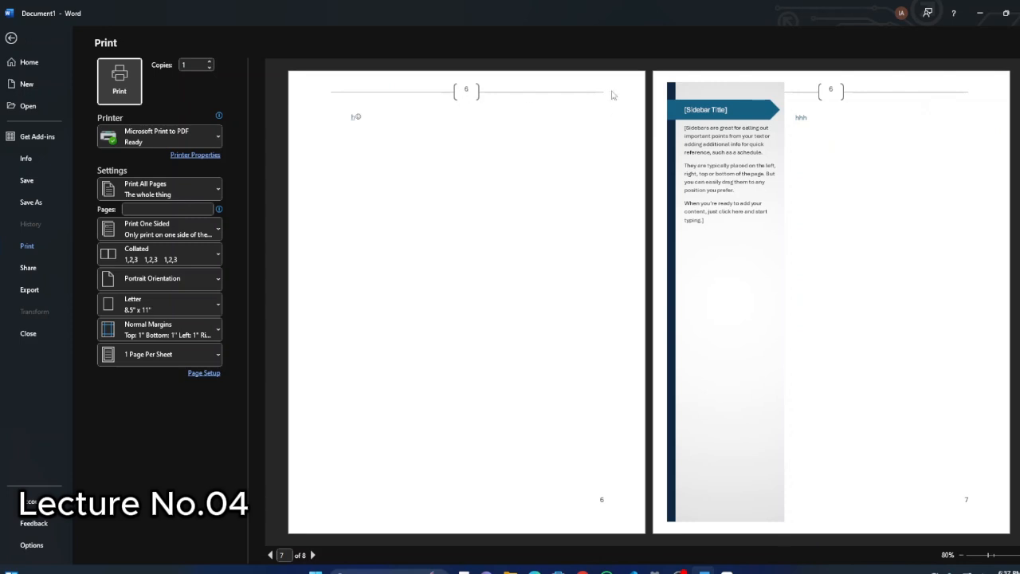
pyautogui.scroll(3, 558, 229)
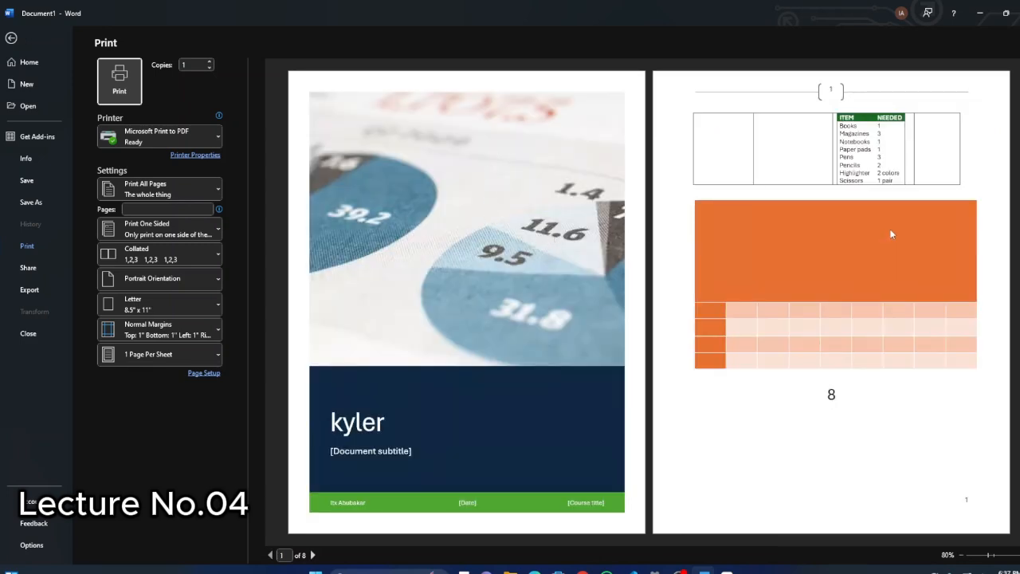
pyautogui.scroll(-2, 446, 134)
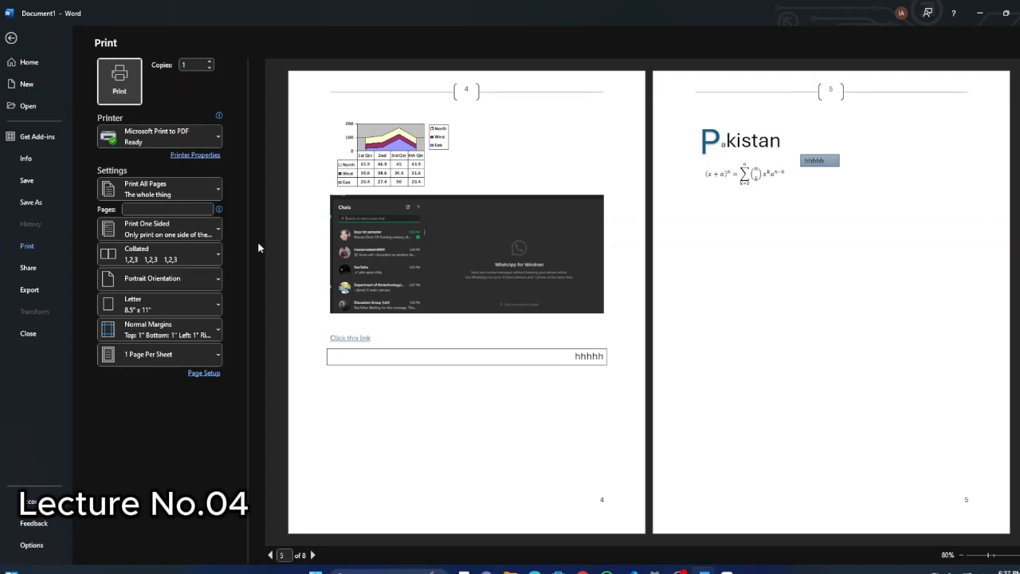
pyautogui.click(10, 38)
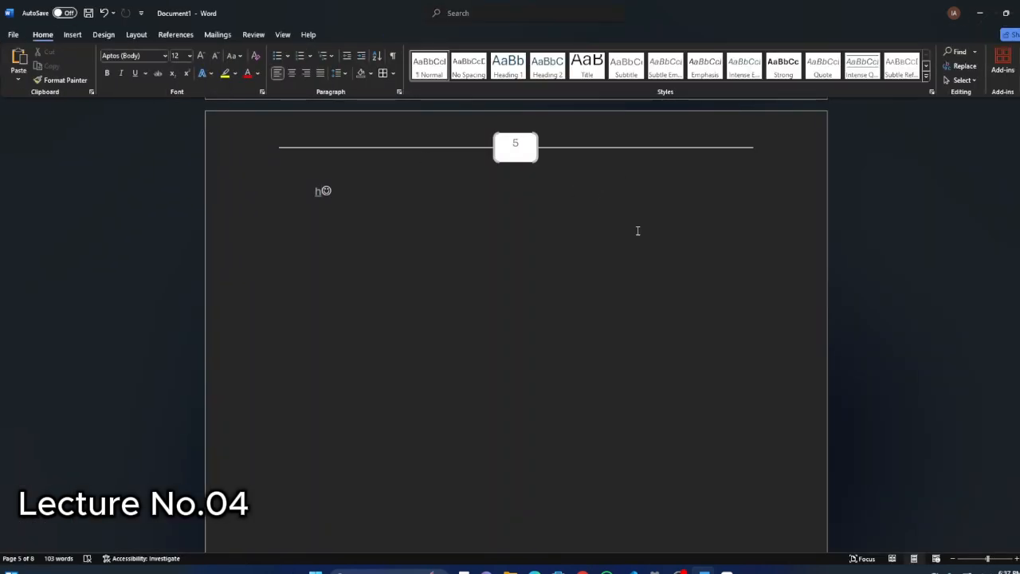
# Preview the Dropped drop cap style on the linked letter h without applying it.
pyautogui.click(75, 36)
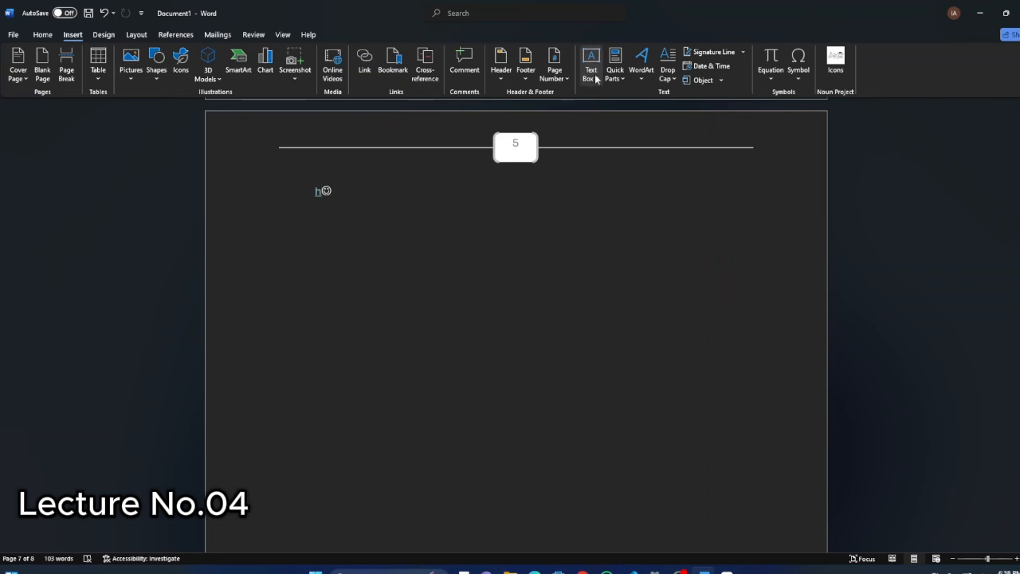
pyautogui.click(668, 80)
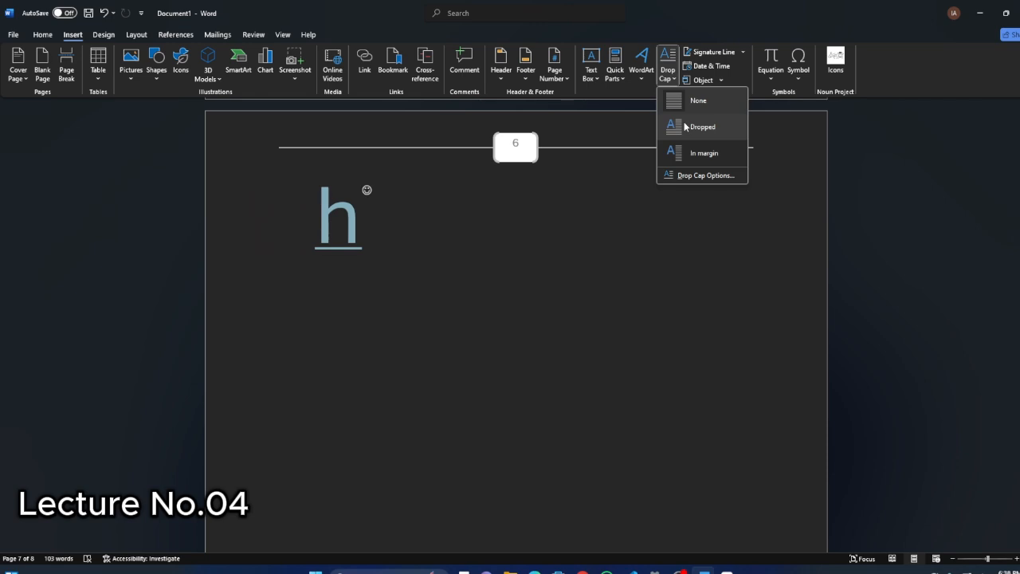
pyautogui.click(610, 266)
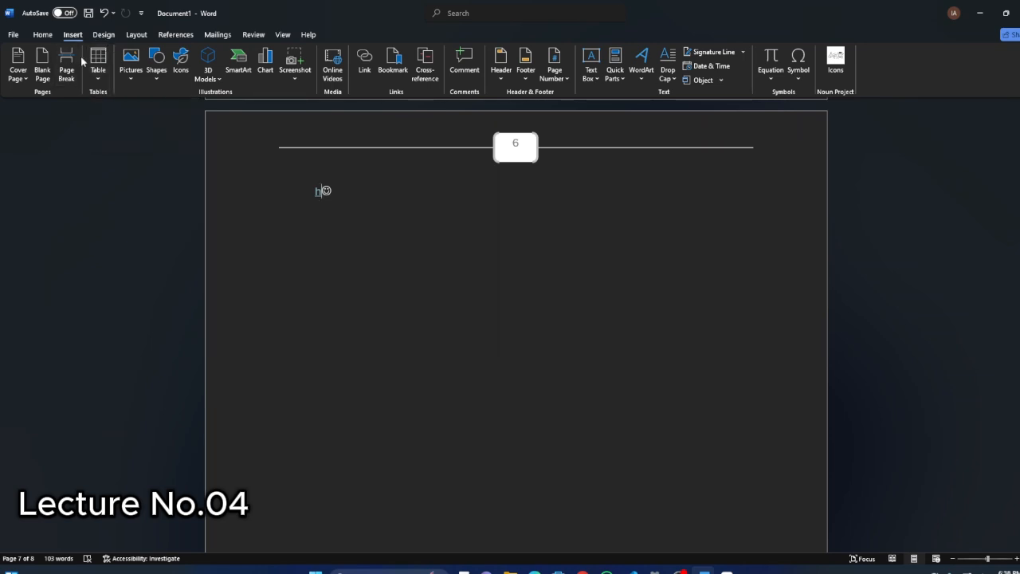
pyautogui.click(45, 35)
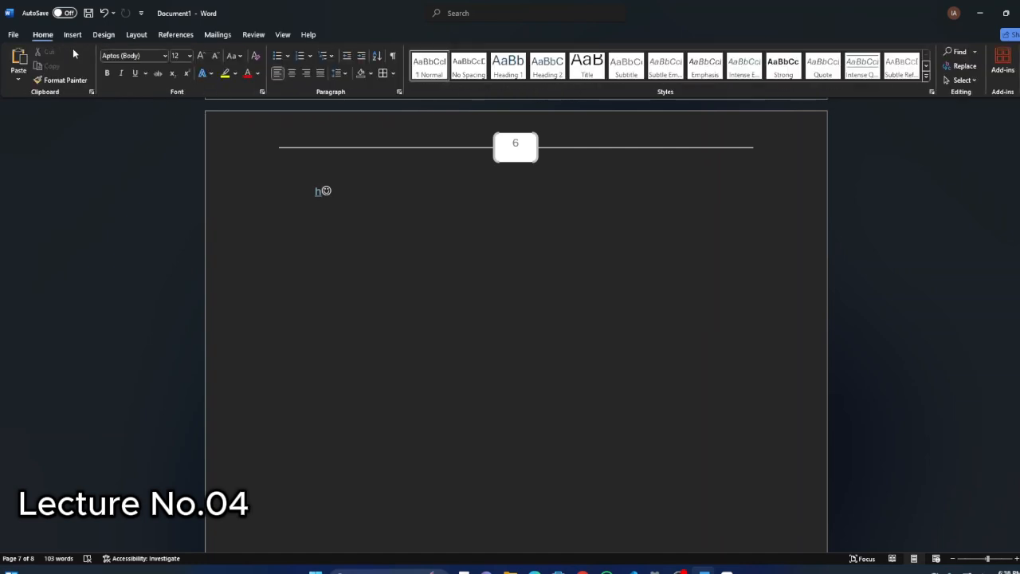
pyautogui.click(73, 35)
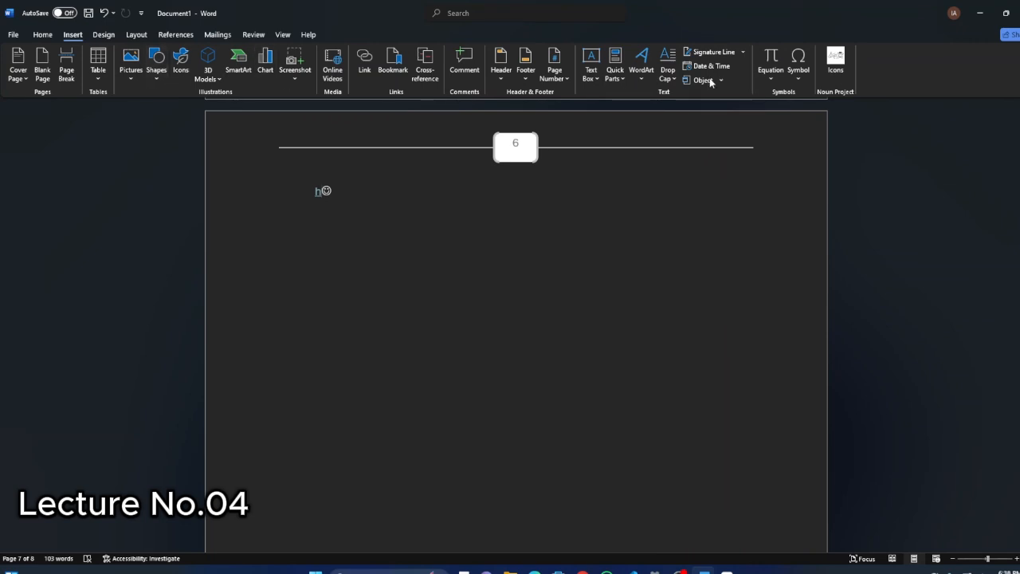
pyautogui.click(45, 35)
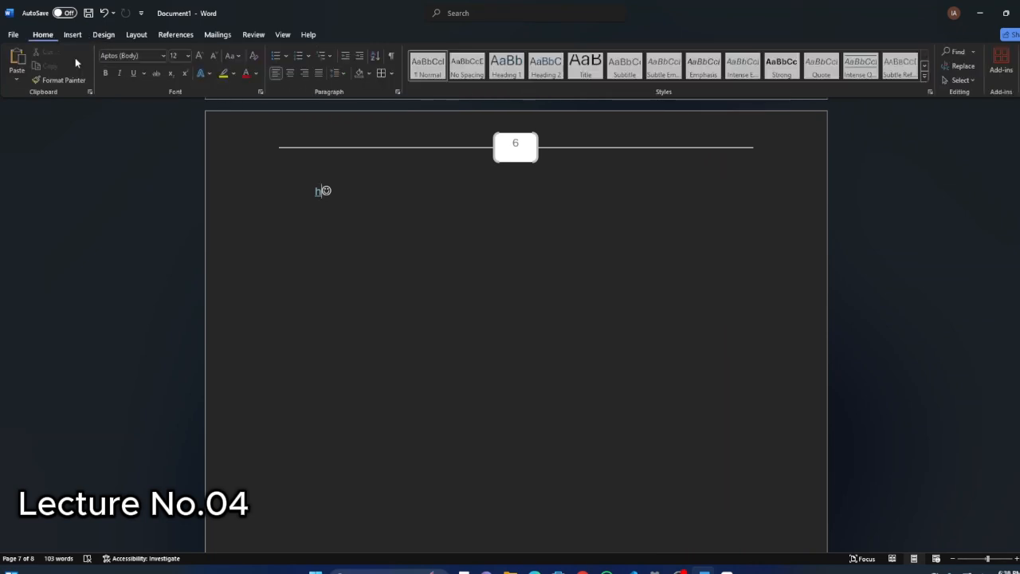
pyautogui.click(70, 35)
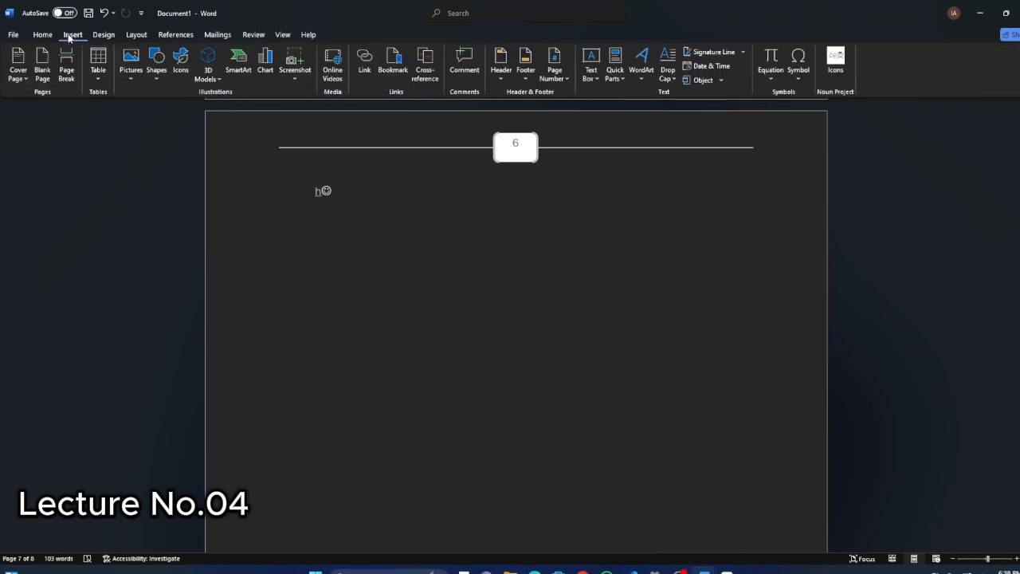
pyautogui.click(309, 35)
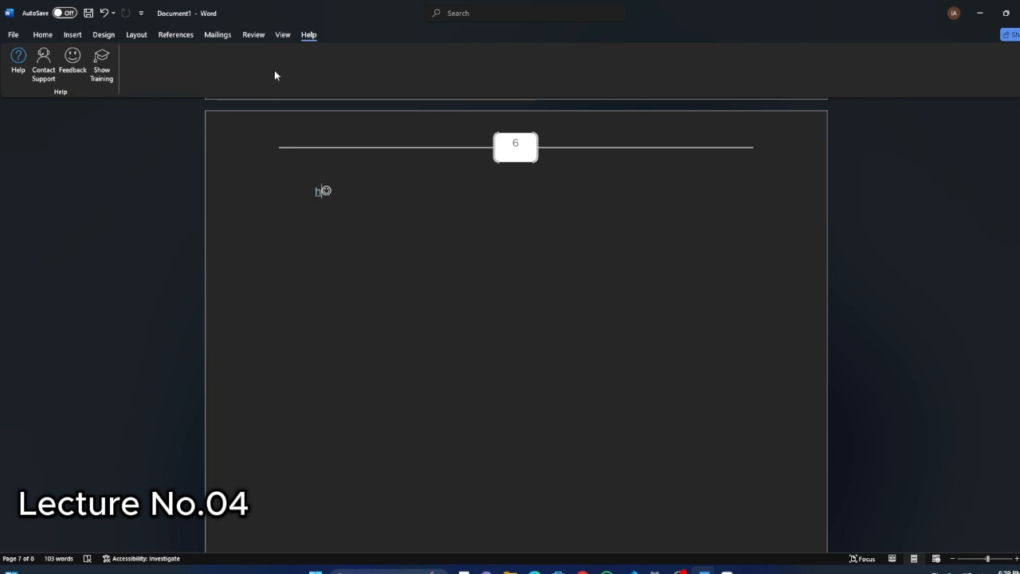
# Page through the document in Read Mode, and display it in Web Layout view after leaving that mode.
pyautogui.click(283, 35)
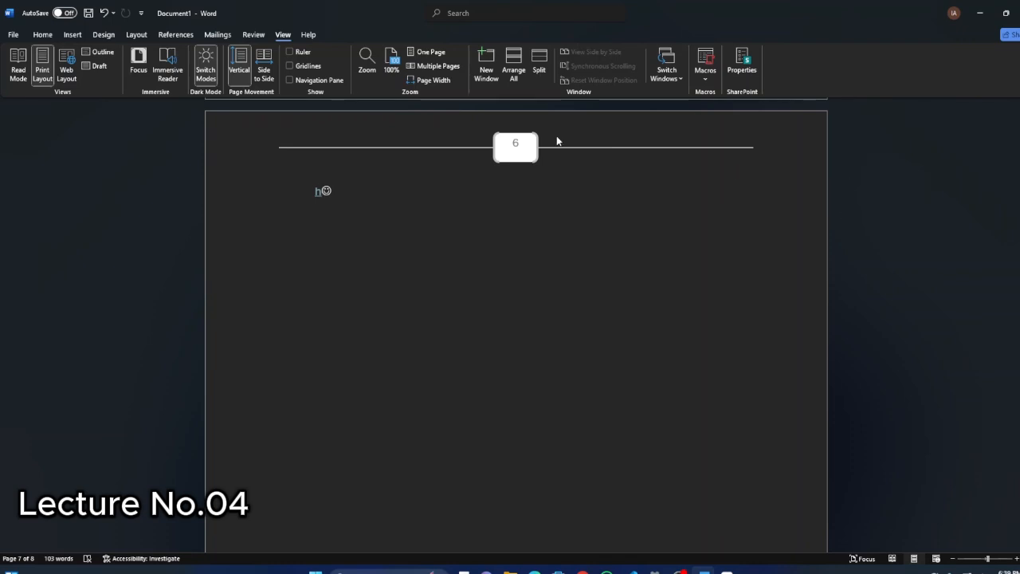
pyautogui.click(23, 77)
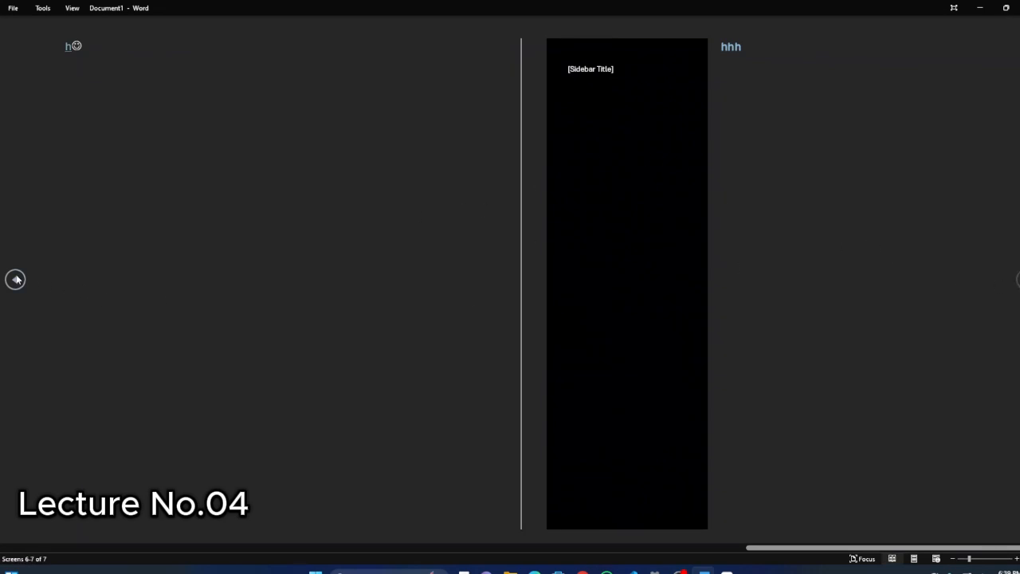
pyautogui.scroll(5, 500, 256)
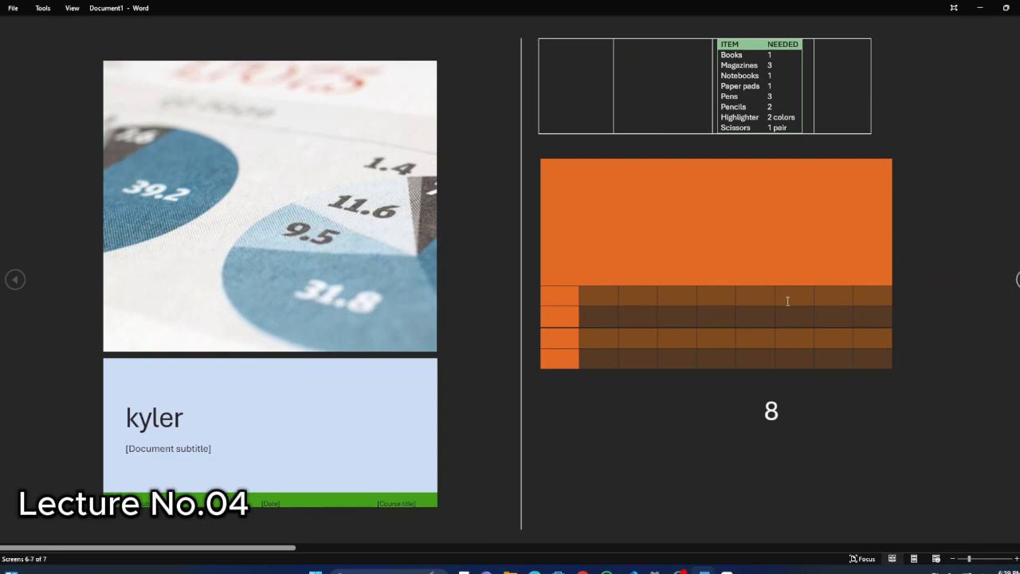
pyautogui.scroll(-4, 418, 207)
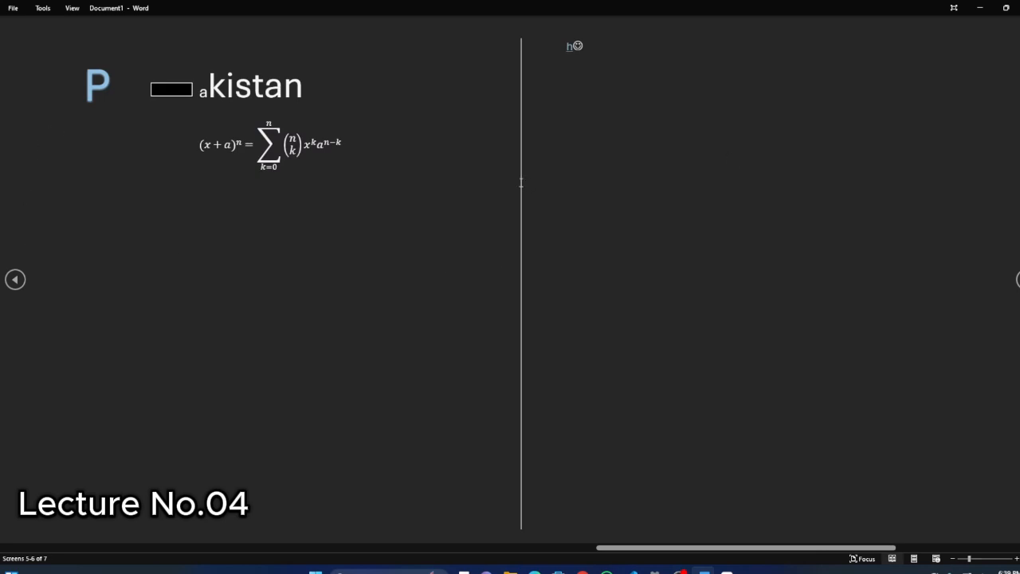
pyautogui.press('Escape')
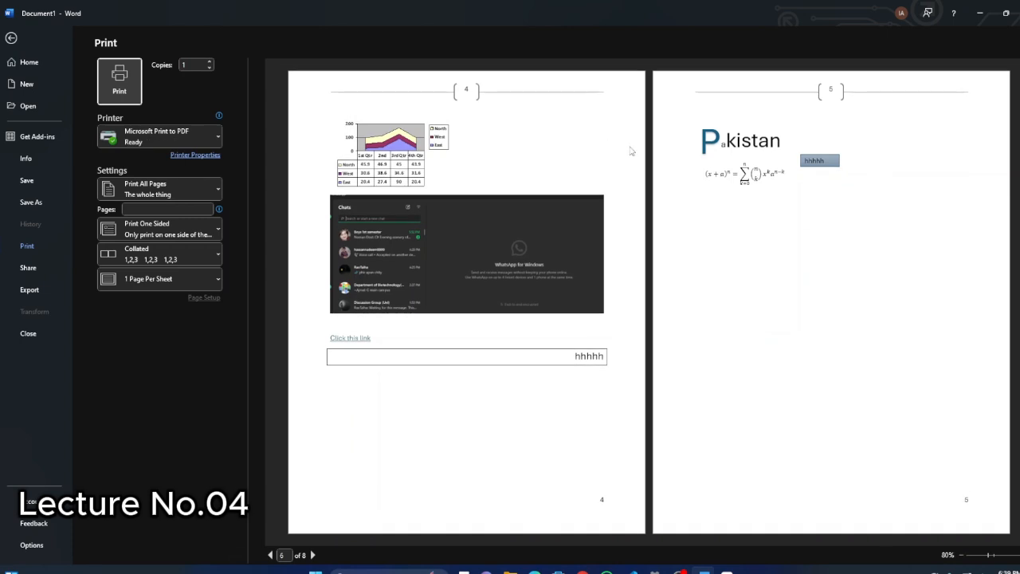
pyautogui.click(11, 38)
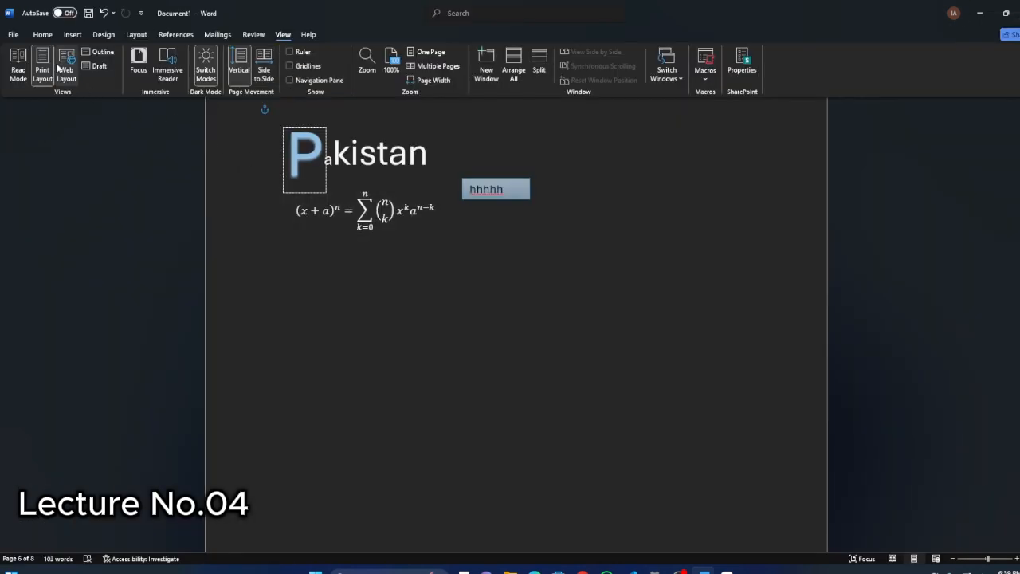
pyautogui.click(66, 63)
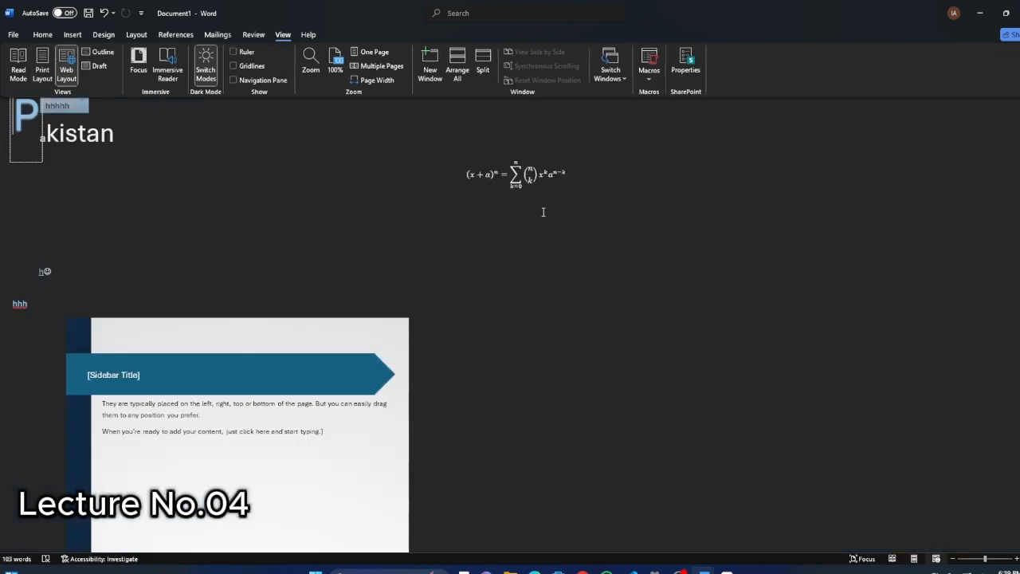
# Undo the last edit in the document.
pyautogui.scroll(3, 210, 202)
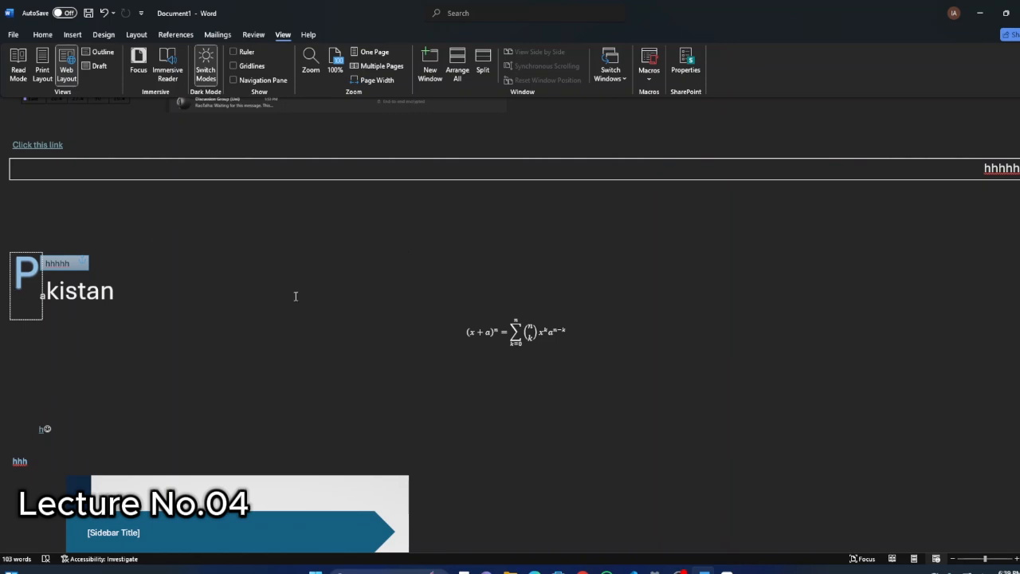
pyautogui.scroll(3, 308, 282)
pyautogui.scroll(3, 168, 137)
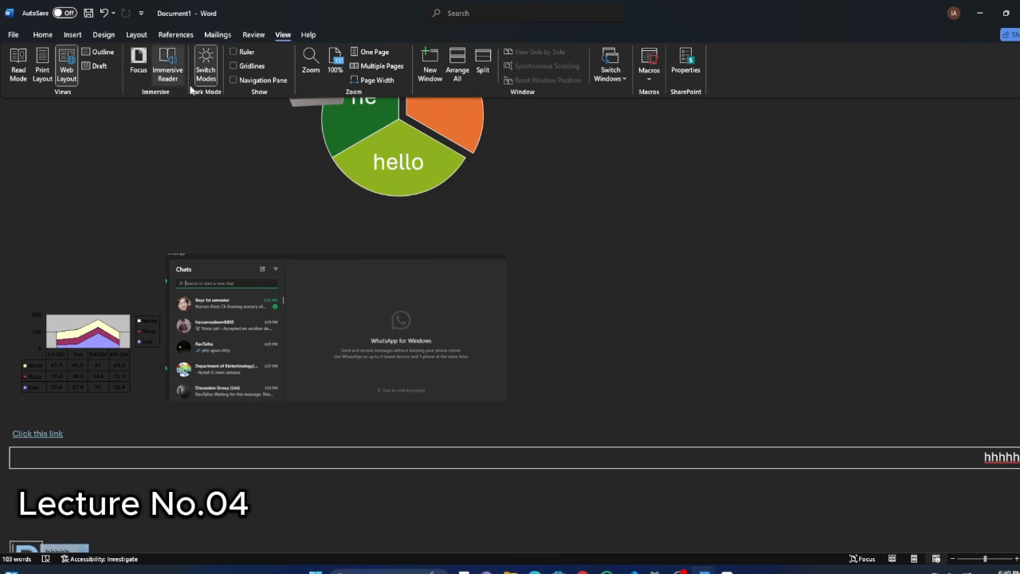
pyautogui.click(44, 35)
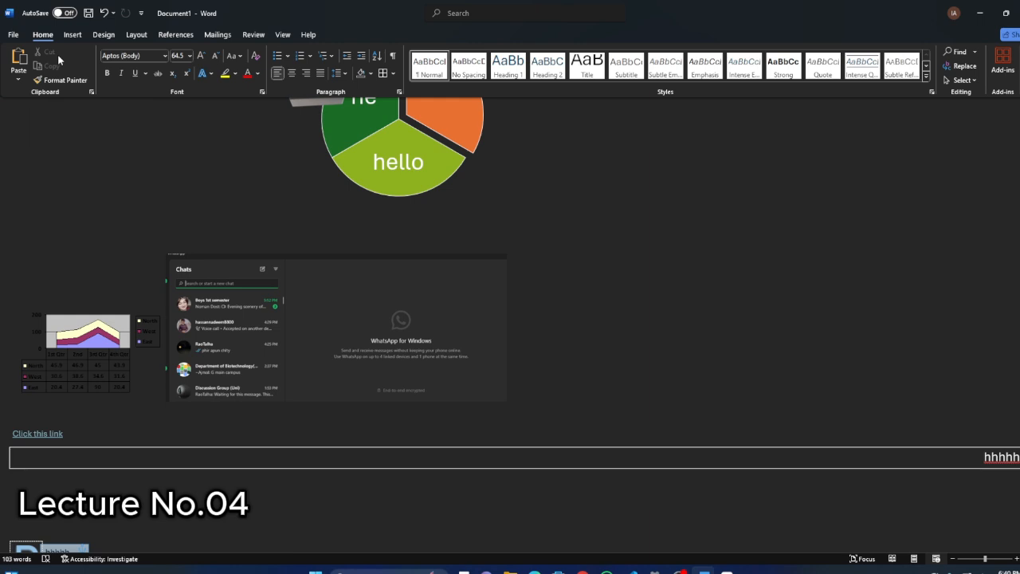
pyautogui.hotkey('ctrl', 'z')
pyautogui.write('i☺')
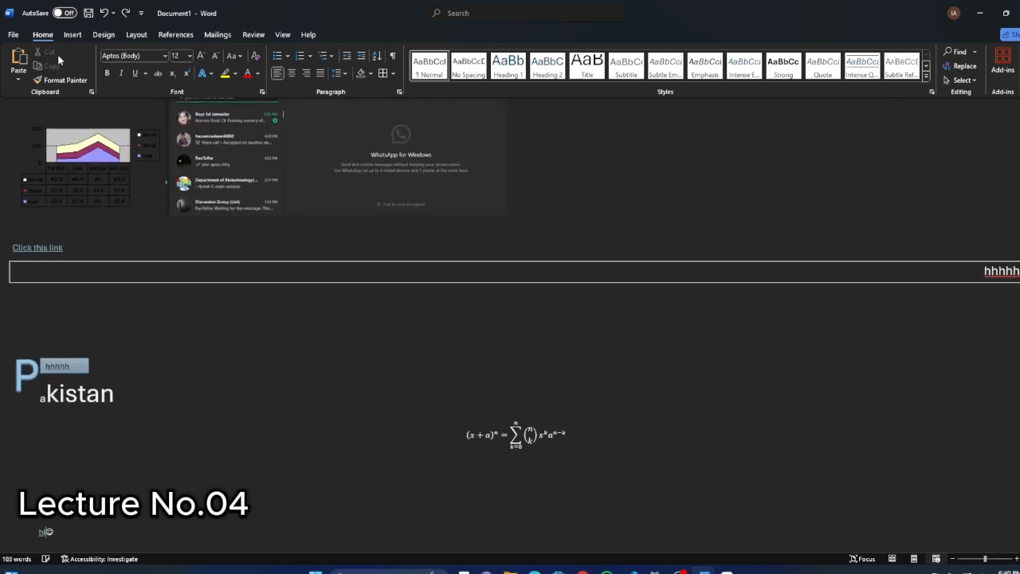
# Display the document in Read Mode and leave that mode to return to Print Layout.
pyautogui.click(280, 34)
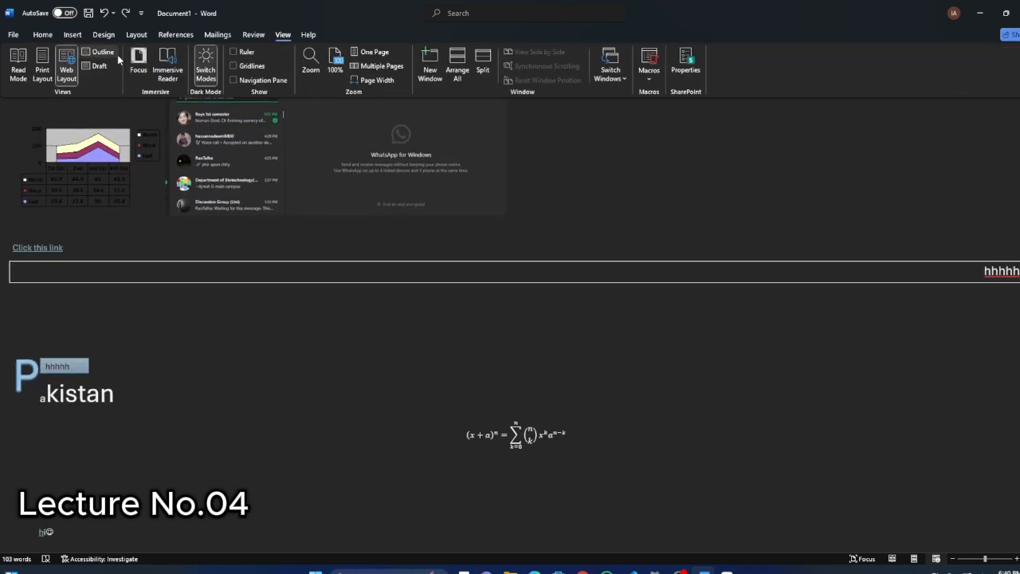
pyautogui.click(19, 72)
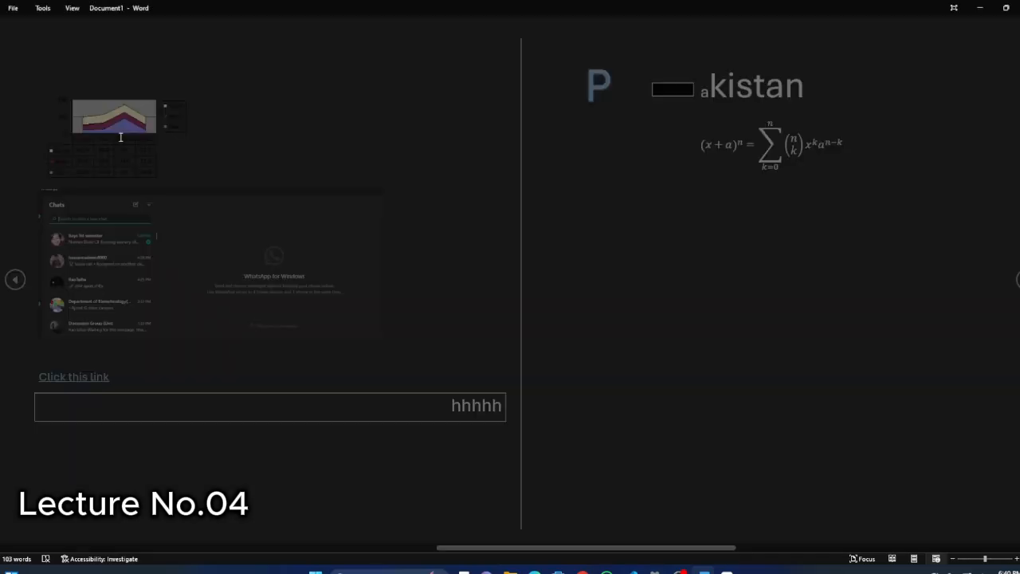
pyautogui.press('Escape')
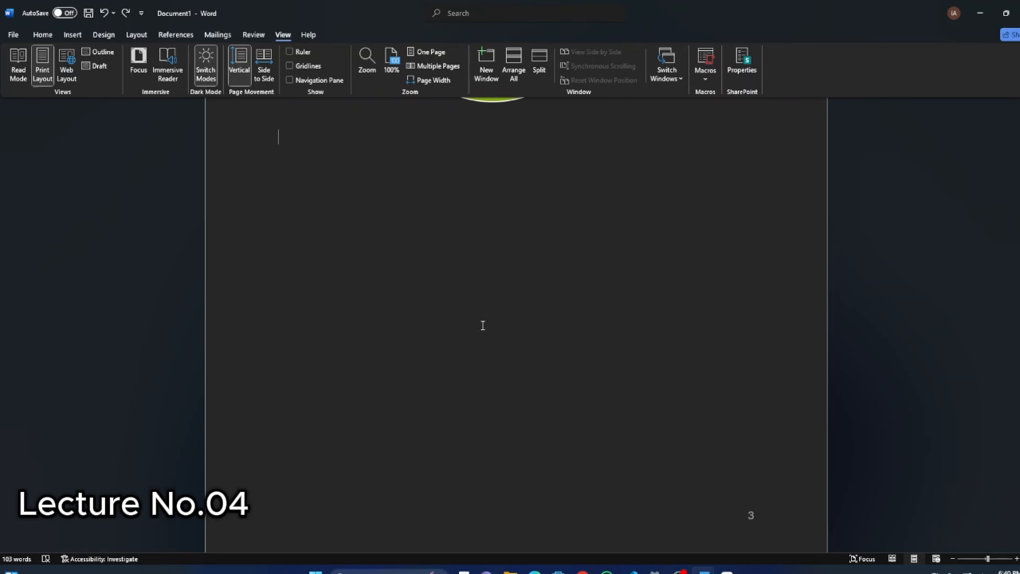
# Show the document in Immersive Reader and close the reader again.
pyautogui.scroll(5, 483, 326)
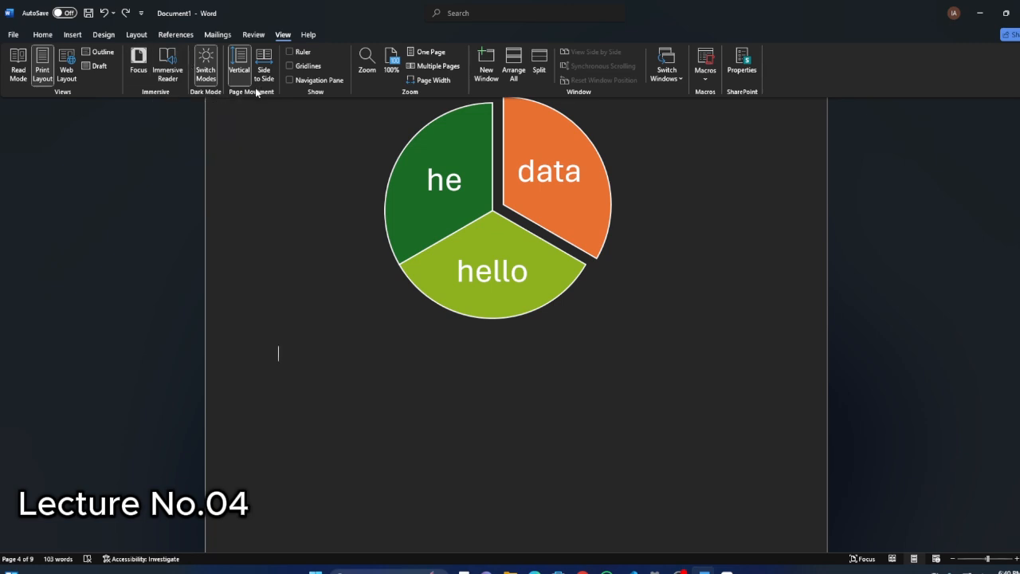
pyautogui.scroll(3, 314, 178)
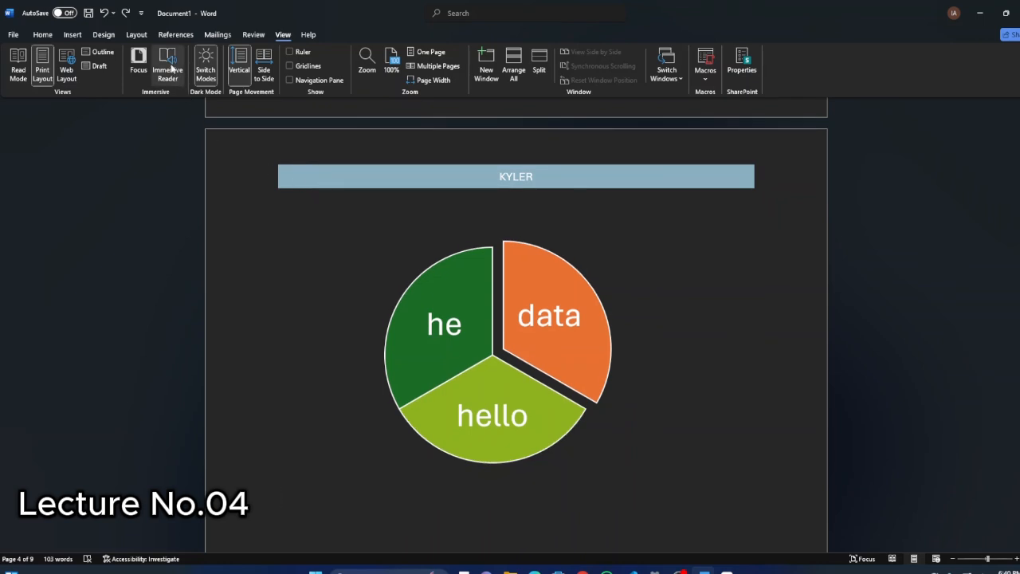
pyautogui.scroll(15, 433, 258)
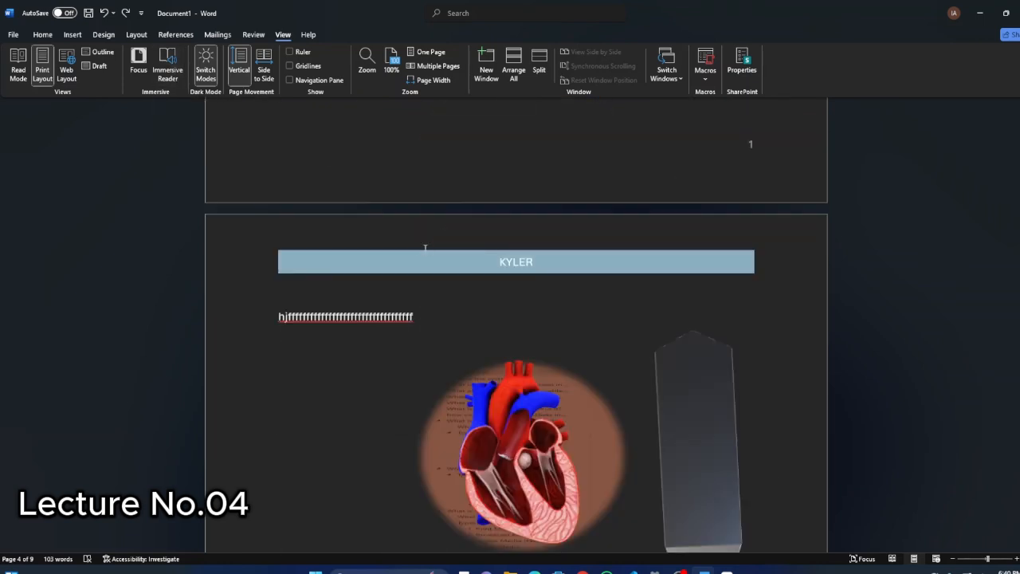
pyautogui.scroll(-15, 446, 259)
pyautogui.scroll(1, 493, 271)
pyautogui.scroll(15, 493, 272)
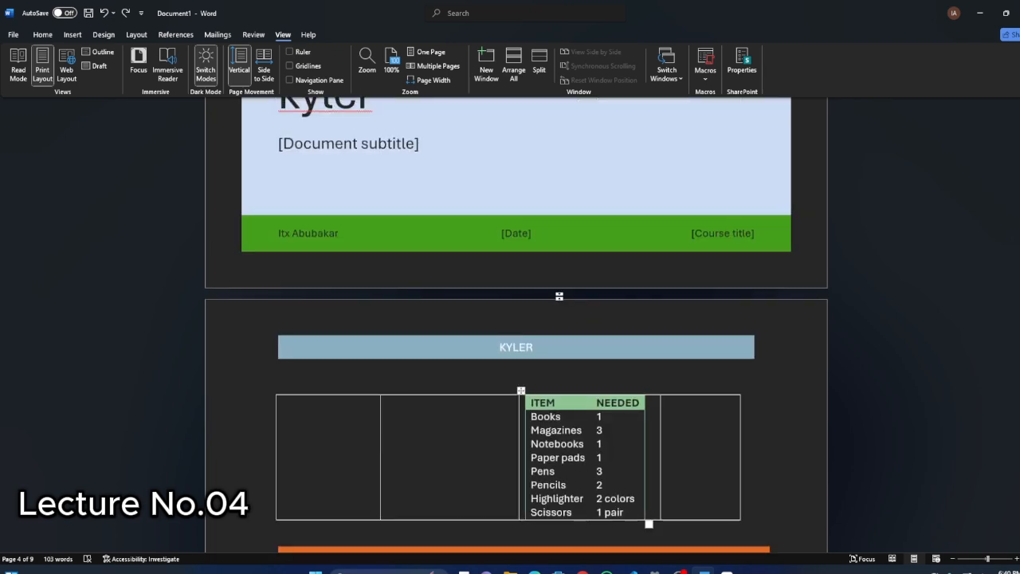
pyautogui.click(169, 64)
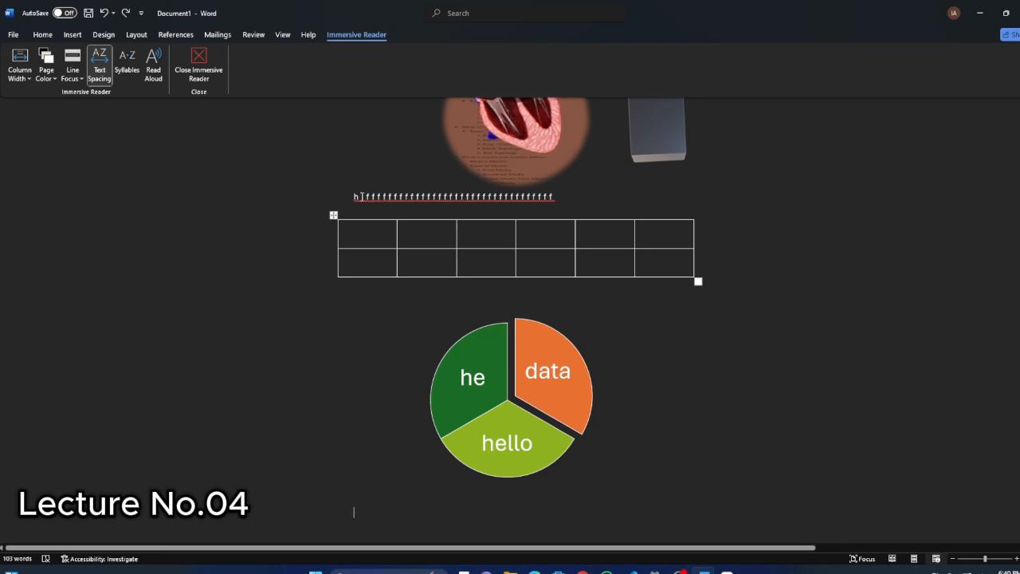
pyautogui.click(177, 70)
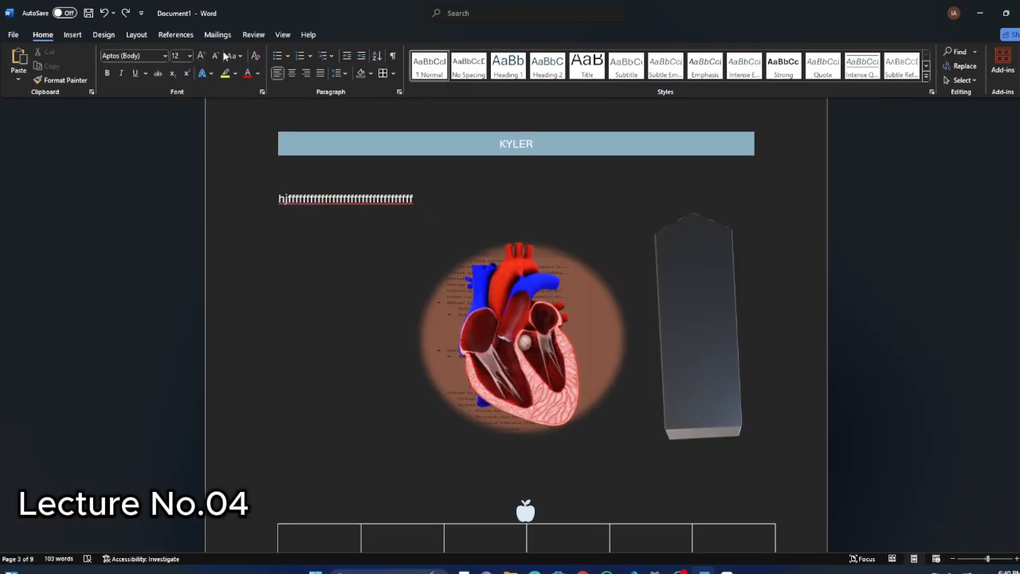
# Add an empty line in the blank area below the empty two-row table.
pyautogui.click(286, 36)
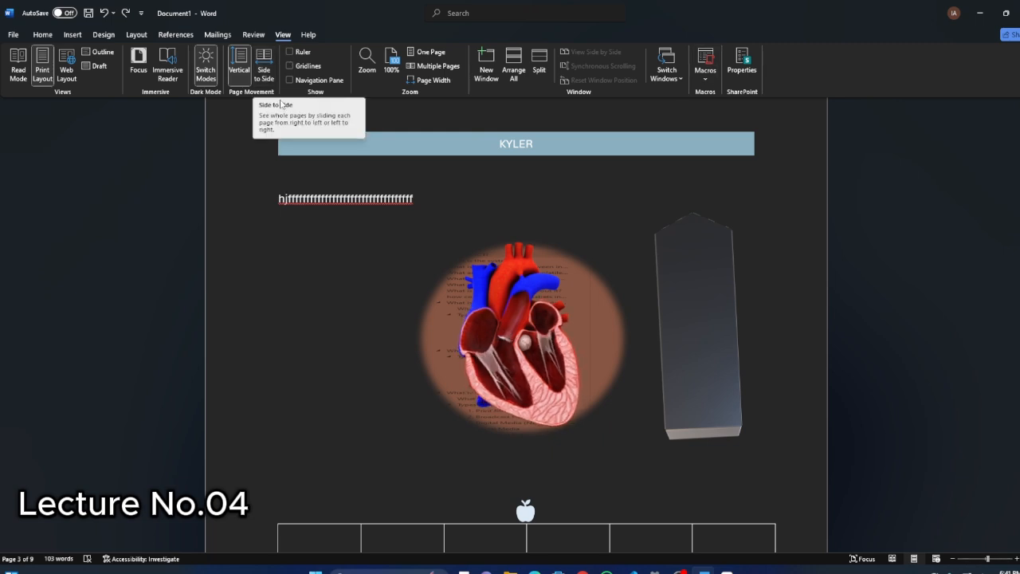
pyautogui.scroll(-3, 387, 216)
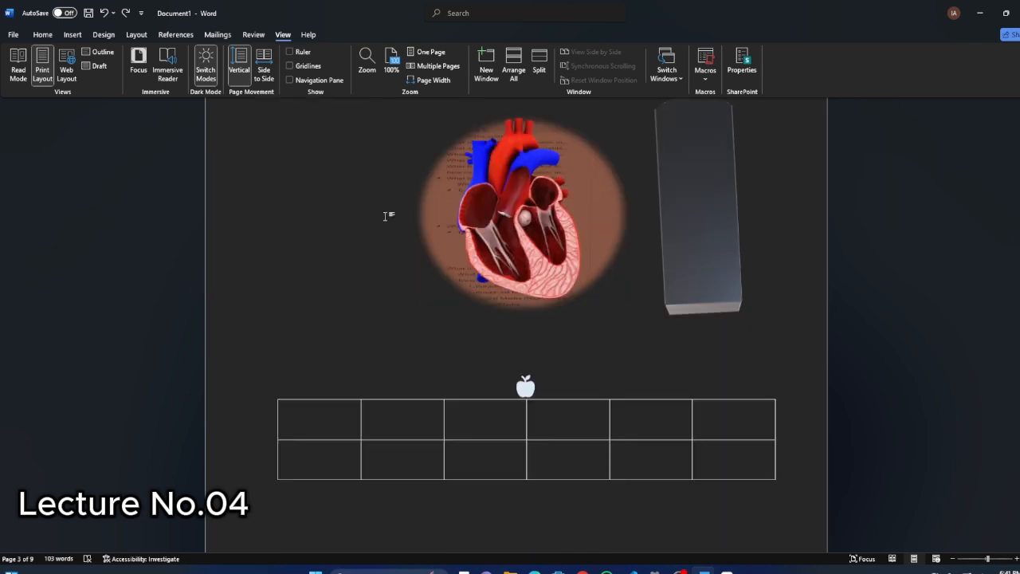
pyautogui.scroll(-5, 387, 216)
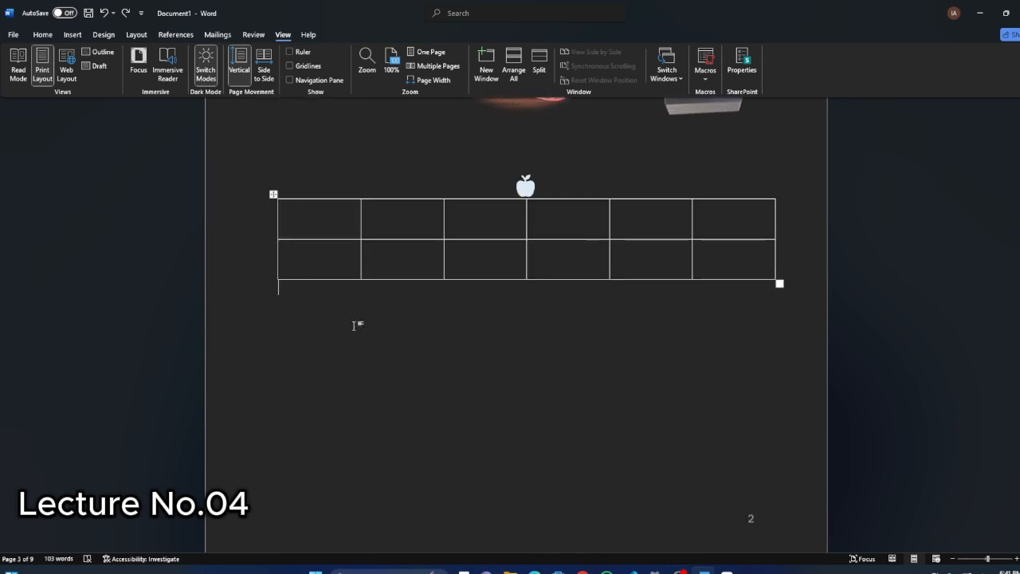
pyautogui.click(353, 325)
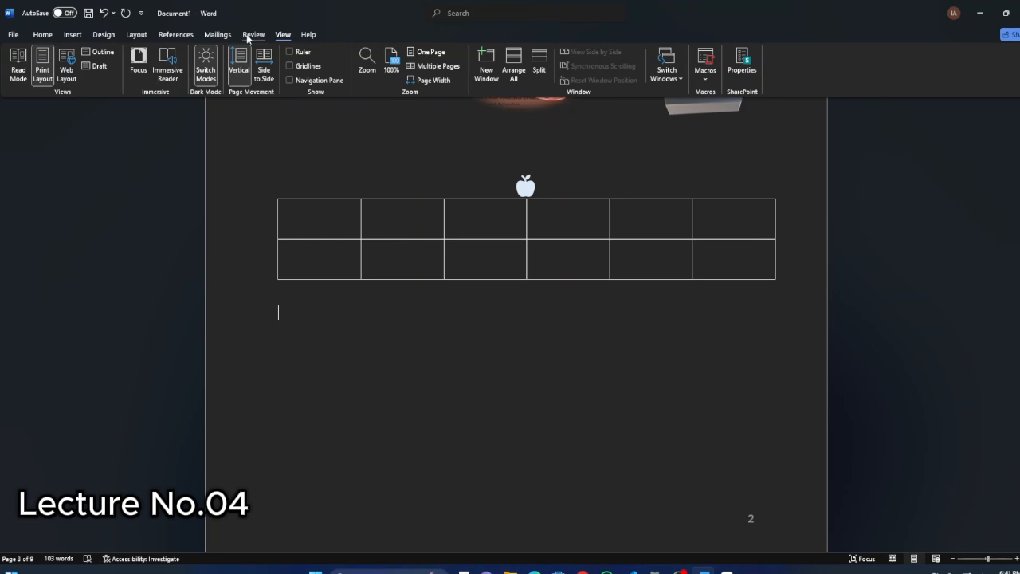
# Run a spelling and grammar check on the document.
pyautogui.click(252, 35)
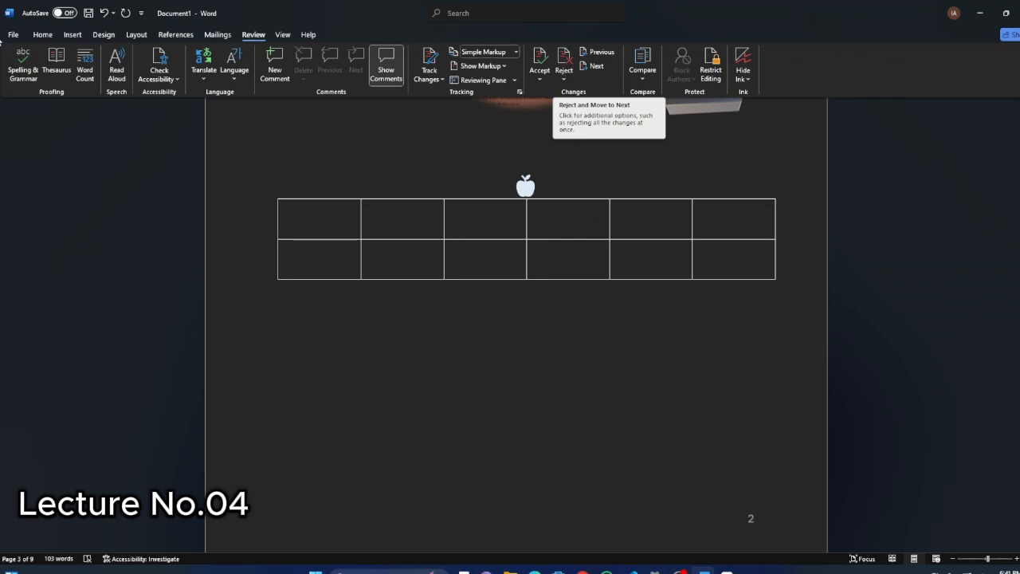
pyautogui.press('F7')
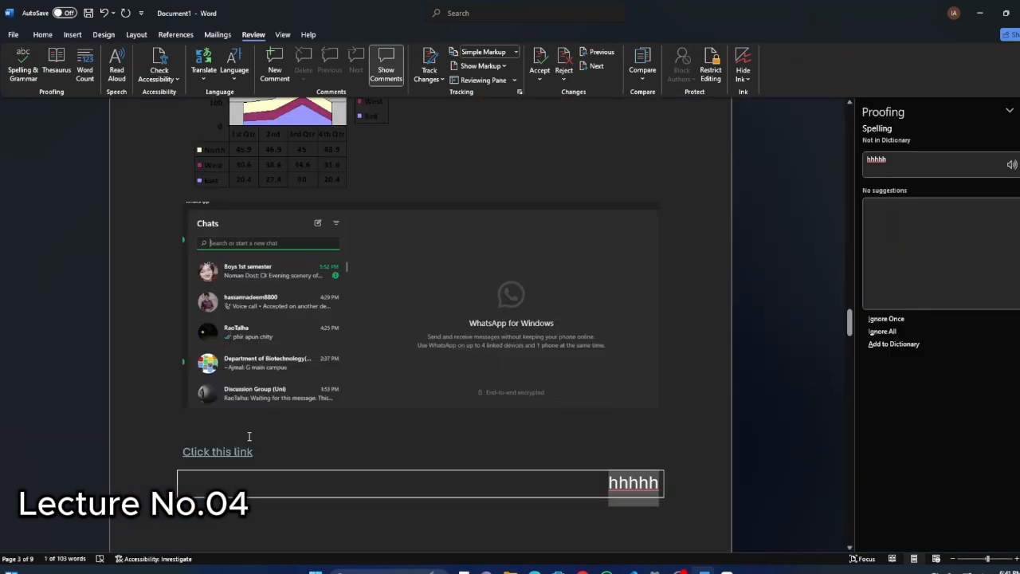
# Enter hyyyh on the empty line below the bordered hhhhh text and correct the word to high.
pyautogui.scroll(-3, 248, 436)
pyautogui.click(200, 390)
pyautogui.write('hyyy')
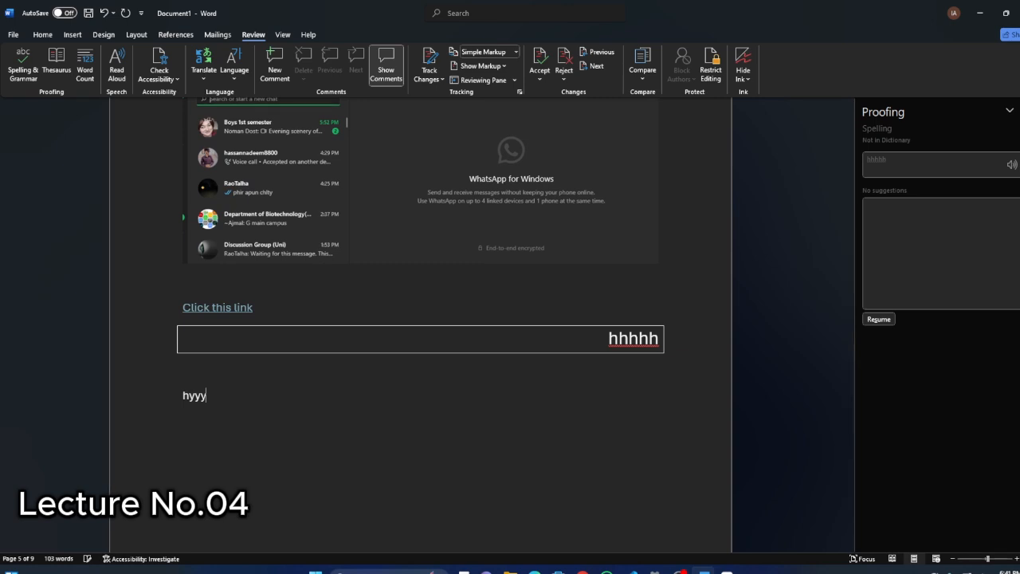
pyautogui.write('h')
pyautogui.press('Return')
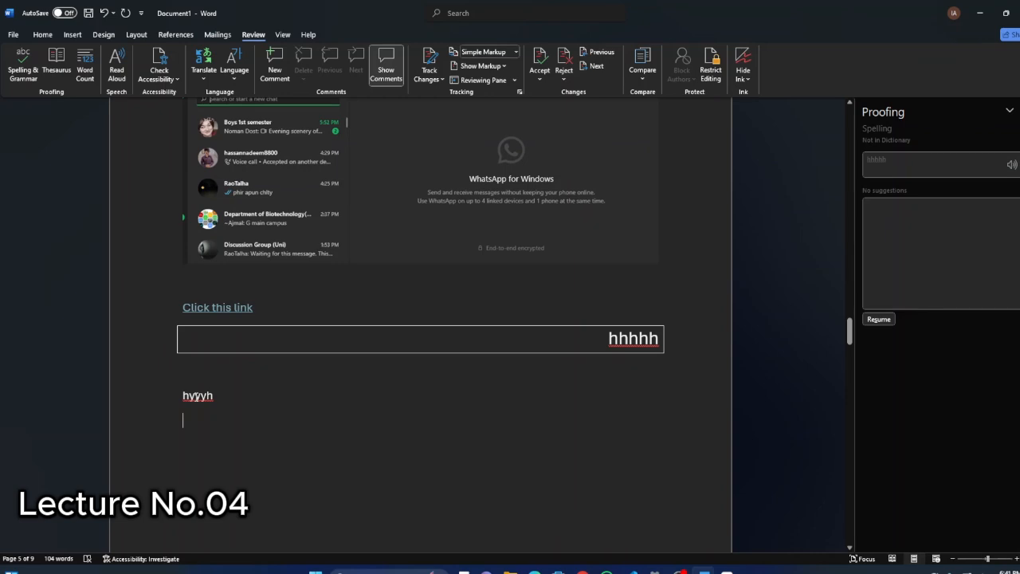
pyautogui.press('BackSpace')
pyautogui.press('BackSpace')
pyautogui.press('BackSpace')
pyautogui.press('BackSpace')
pyautogui.press('BackSpace')
pyautogui.write('igh')
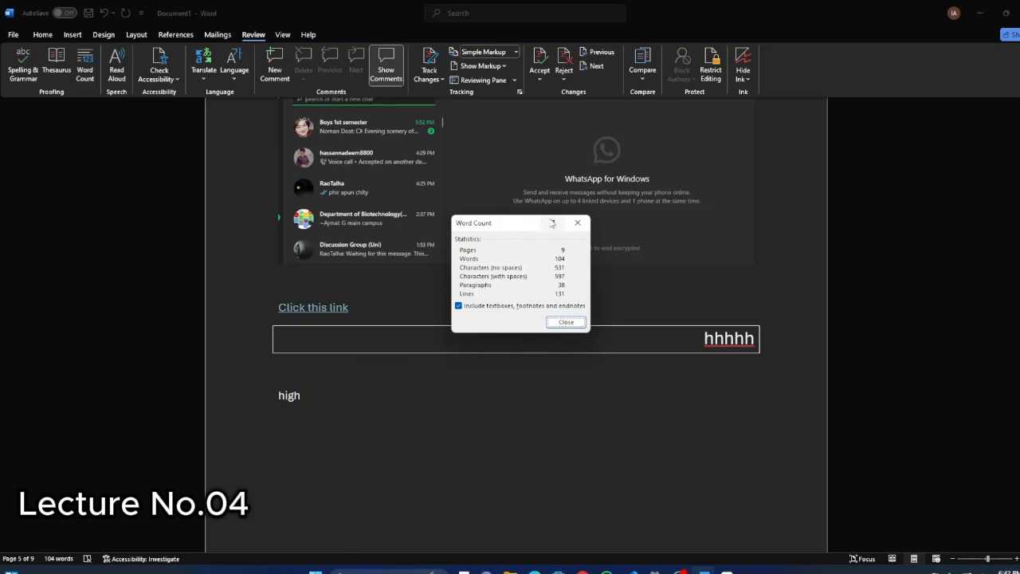
# Close the word count statistics and view the available translation options without translating anything.
pyautogui.click(577, 223)
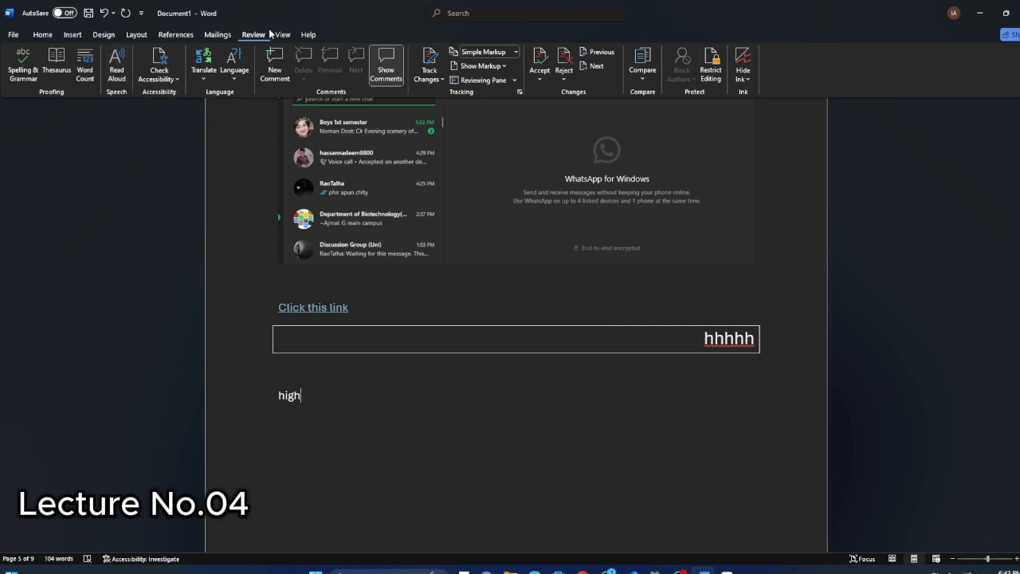
pyautogui.click(227, 35)
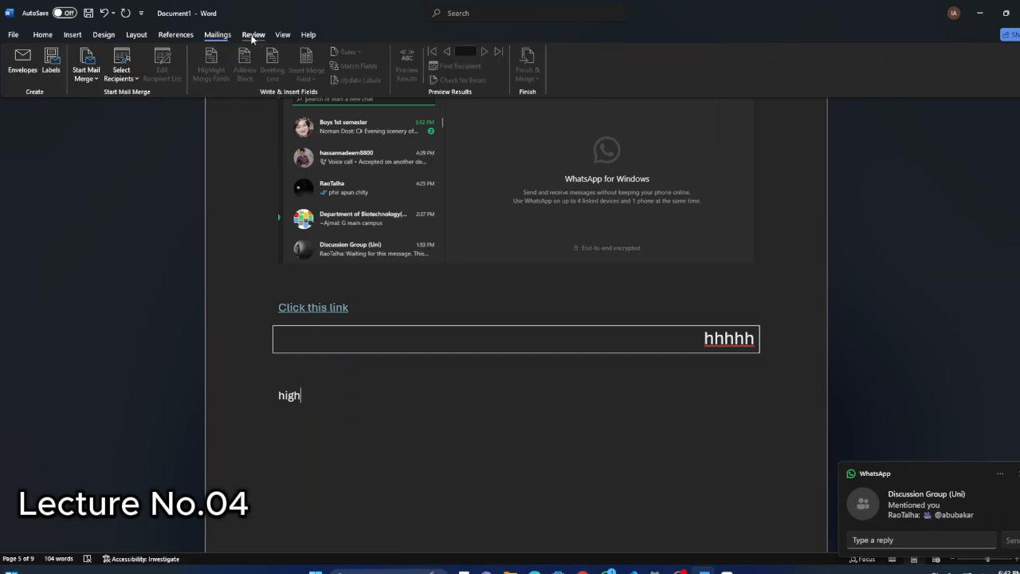
pyautogui.click(254, 34)
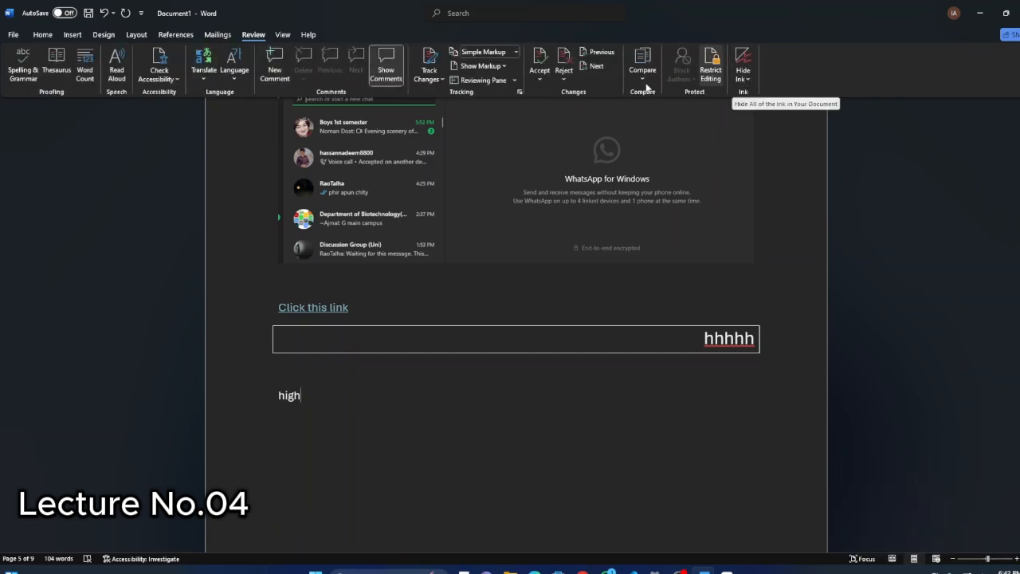
pyautogui.click(202, 82)
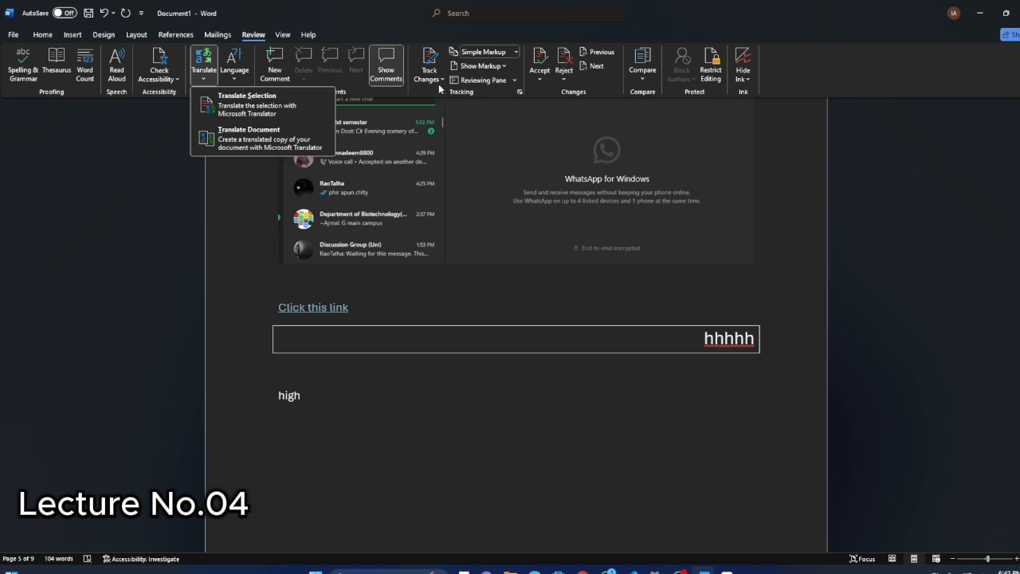
pyautogui.click(78, 37)
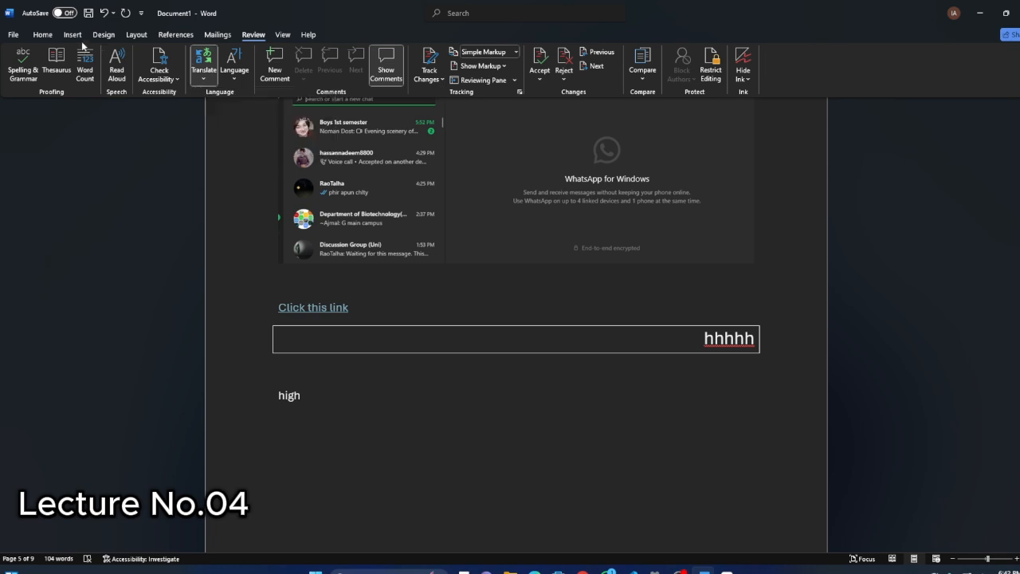
pyautogui.click(40, 35)
pyautogui.click(255, 35)
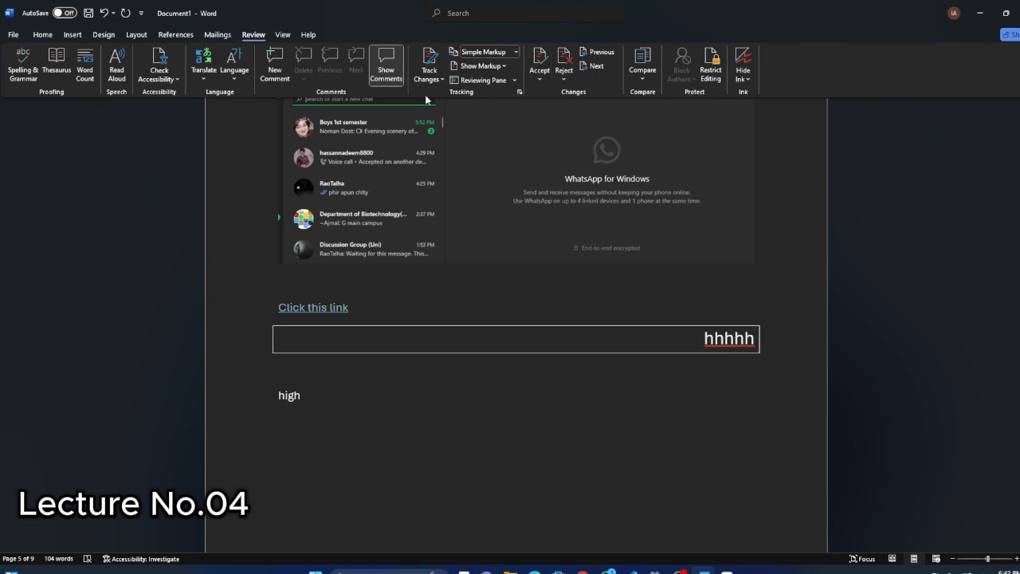
pyautogui.click(217, 35)
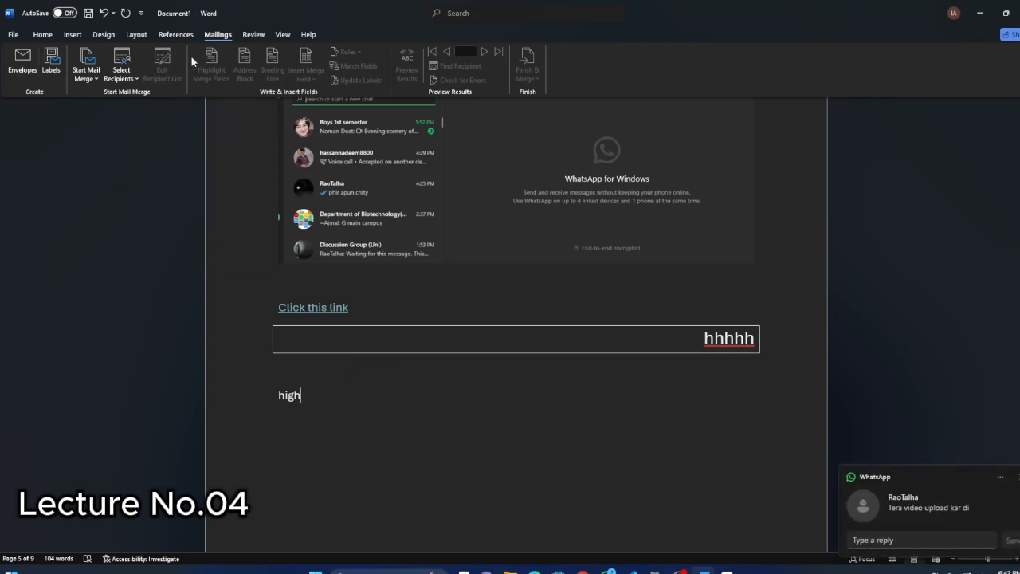
pyautogui.click(179, 31)
pyautogui.click(217, 34)
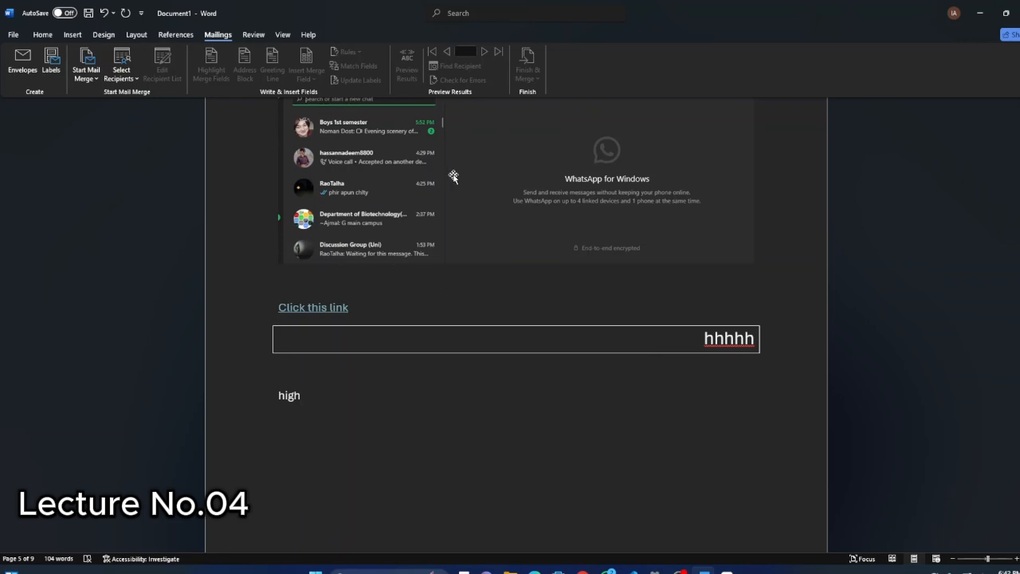
pyautogui.click(176, 35)
pyautogui.click(217, 35)
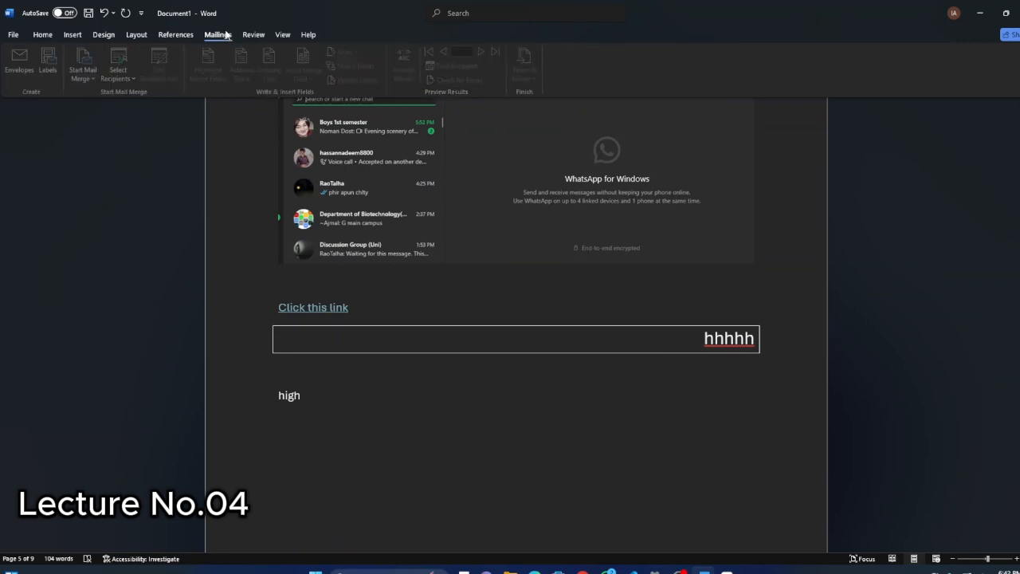
pyautogui.click(175, 38)
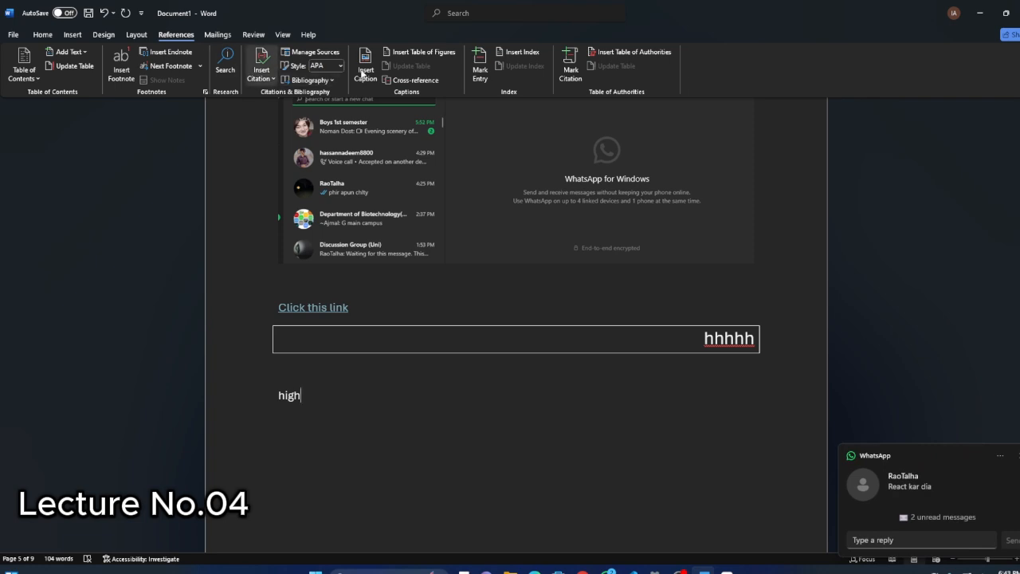
pyautogui.click(216, 36)
# View the built-in table of contents styles without inserting one.
pyautogui.click(189, 38)
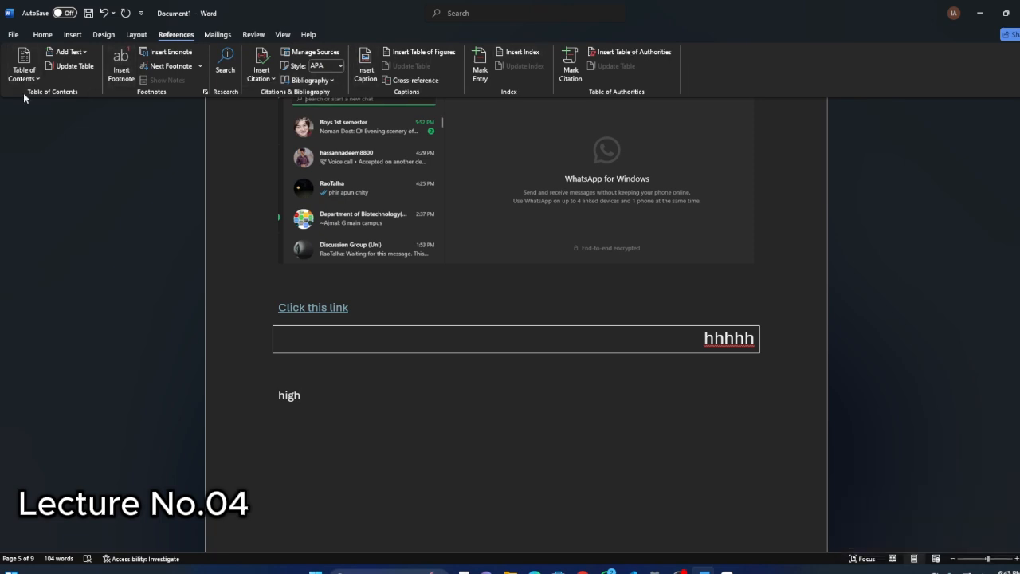
pyautogui.click(31, 79)
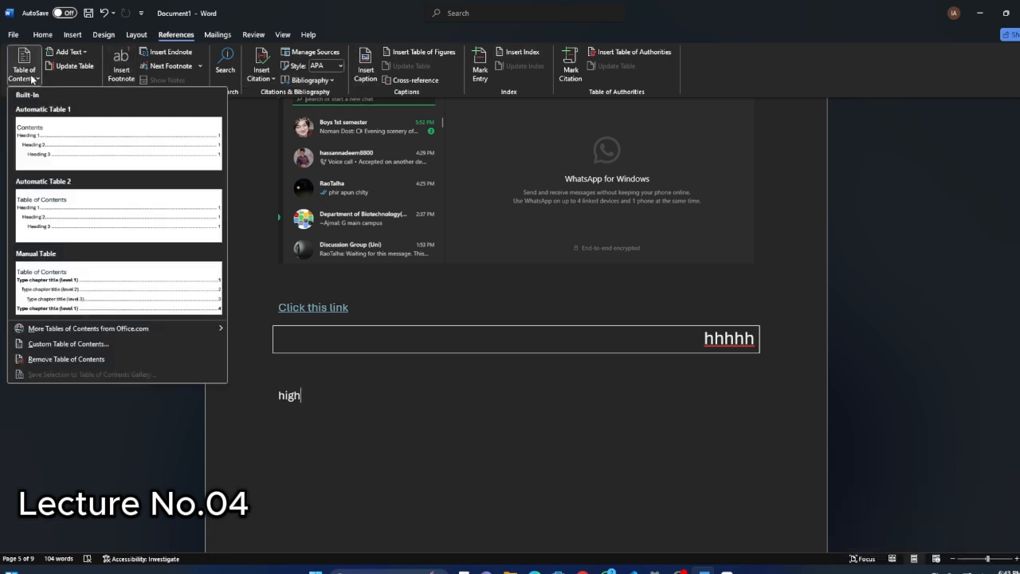
pyautogui.click(31, 79)
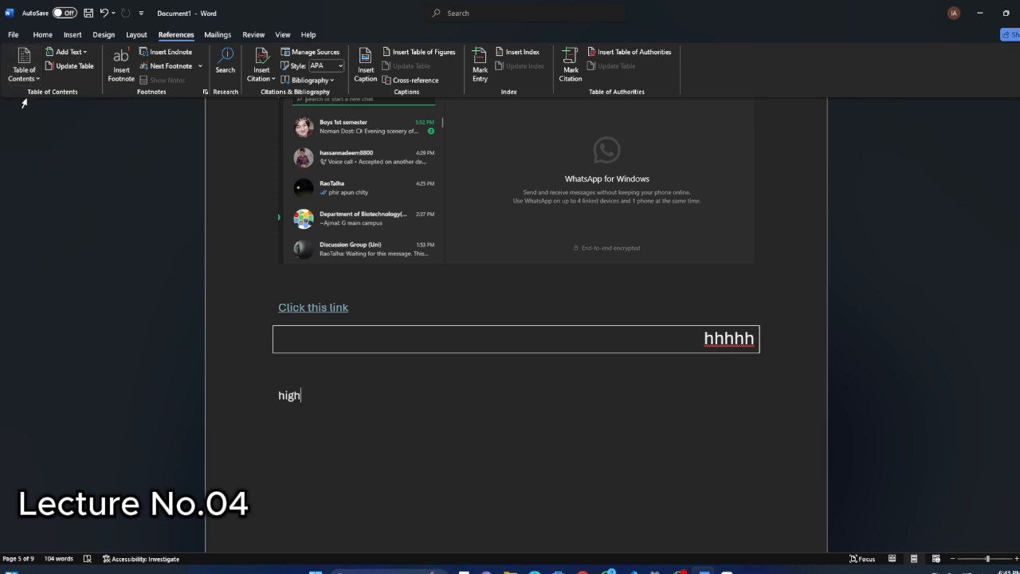
pyautogui.click(29, 80)
pyautogui.click(29, 79)
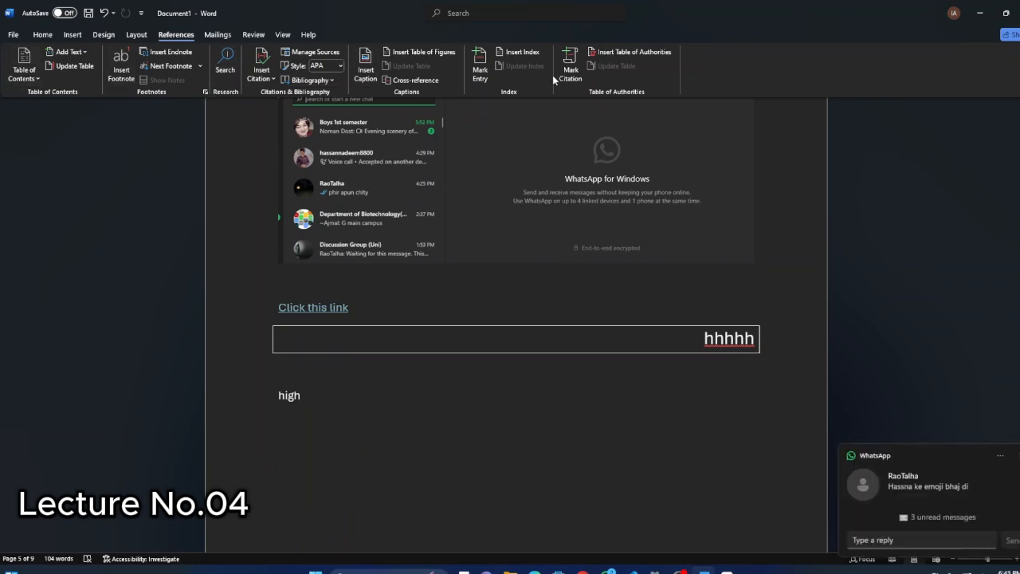
pyautogui.click(137, 35)
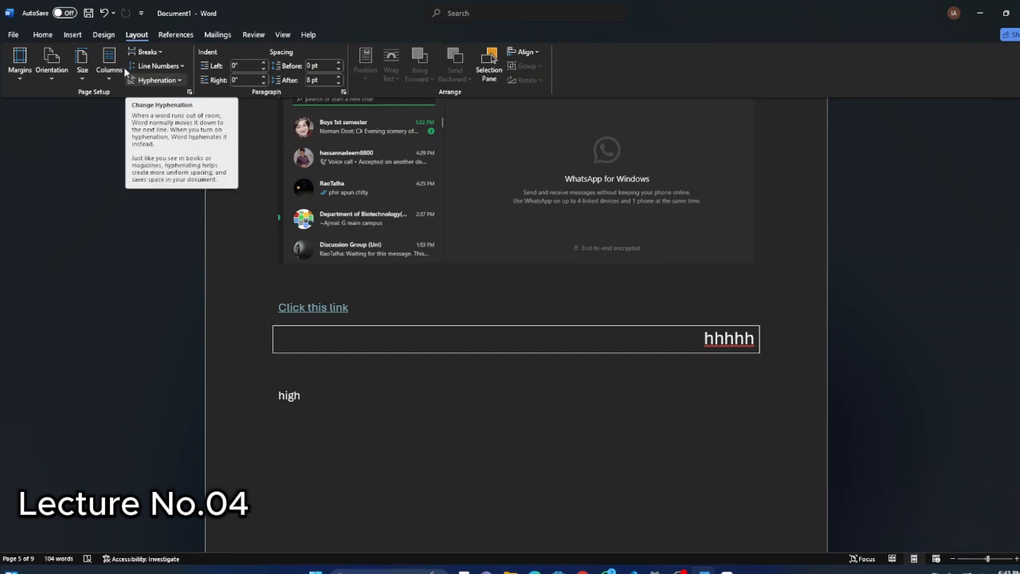
pyautogui.click(37, 38)
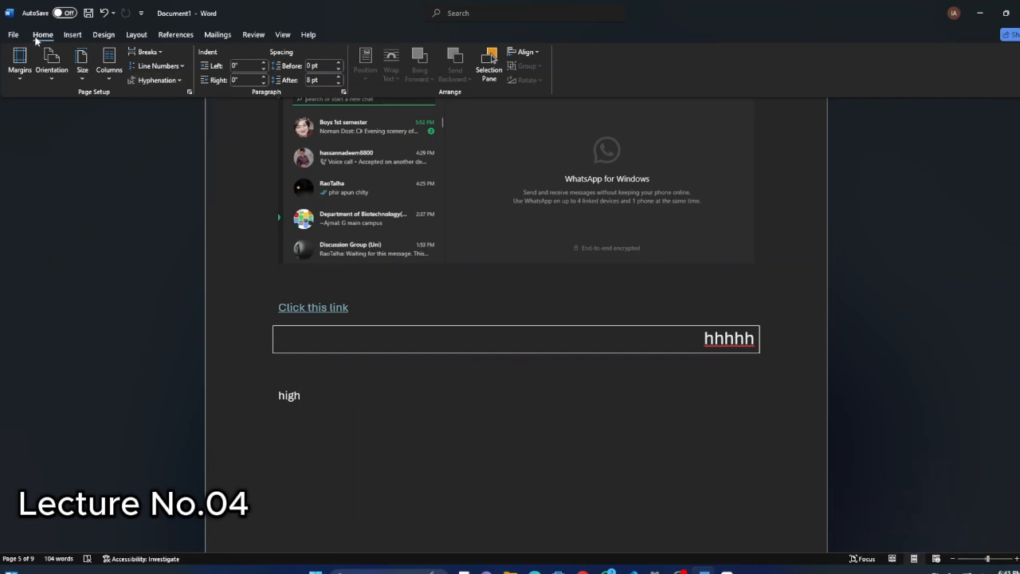
# Apply the Narrow margin preset to the document, with 0.5" margins on all four sides.
pyautogui.click(134, 37)
pyautogui.scroll(3, 338, 173)
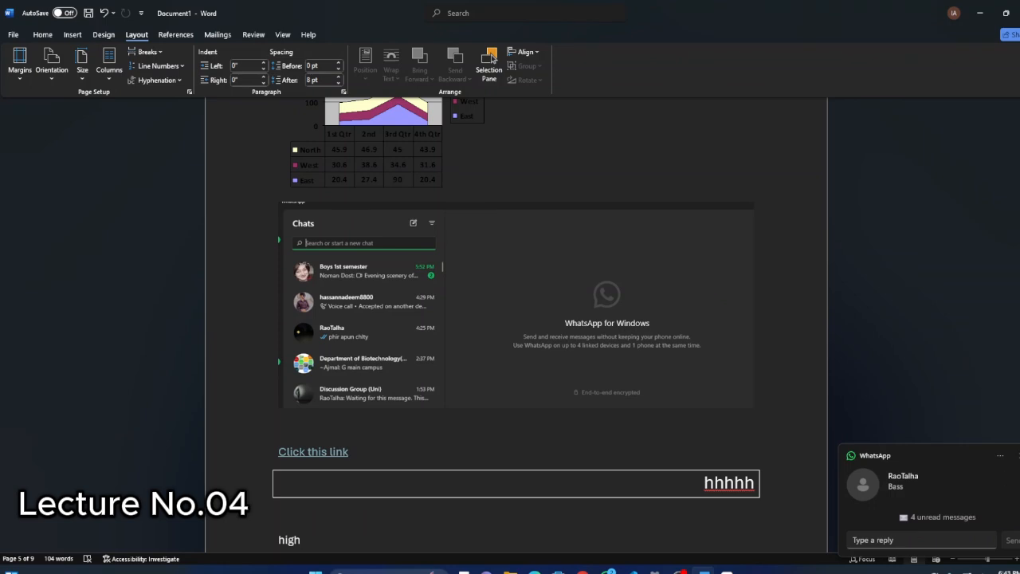
pyautogui.click(1019, 456)
pyautogui.click(119, 177)
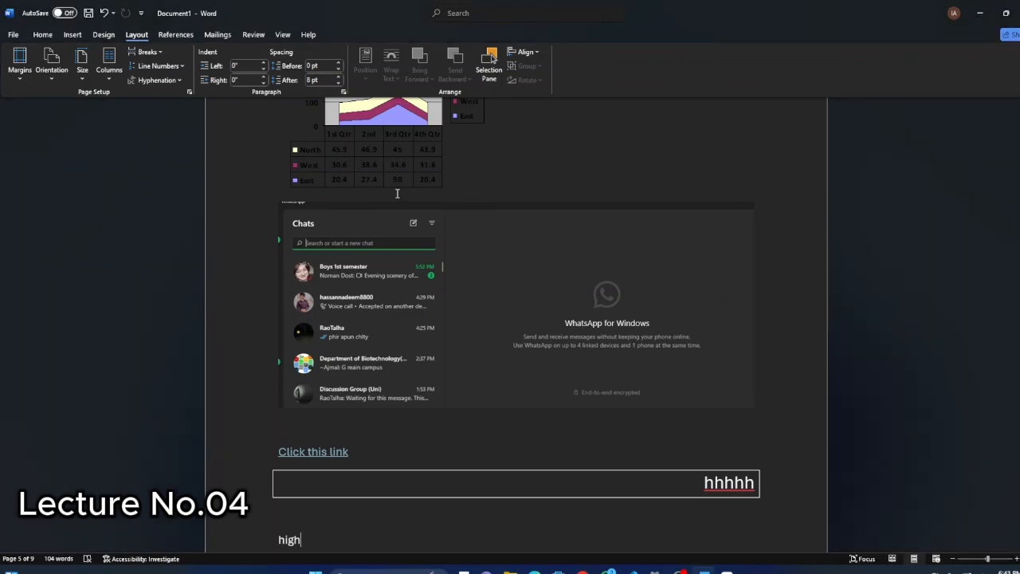
pyautogui.scroll(6, 396, 192)
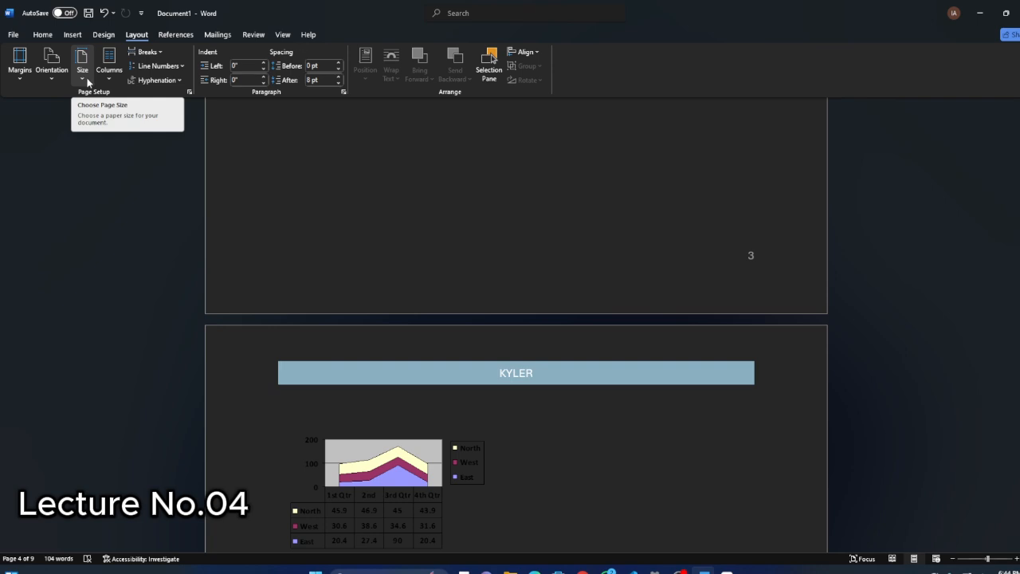
pyautogui.scroll(3, 393, 244)
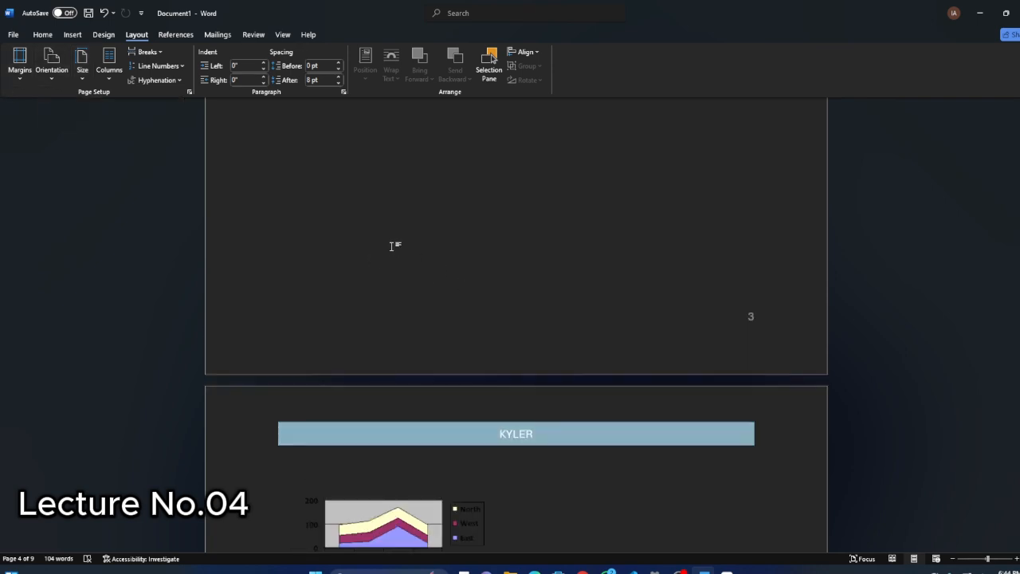
pyautogui.scroll(4, 375, 210)
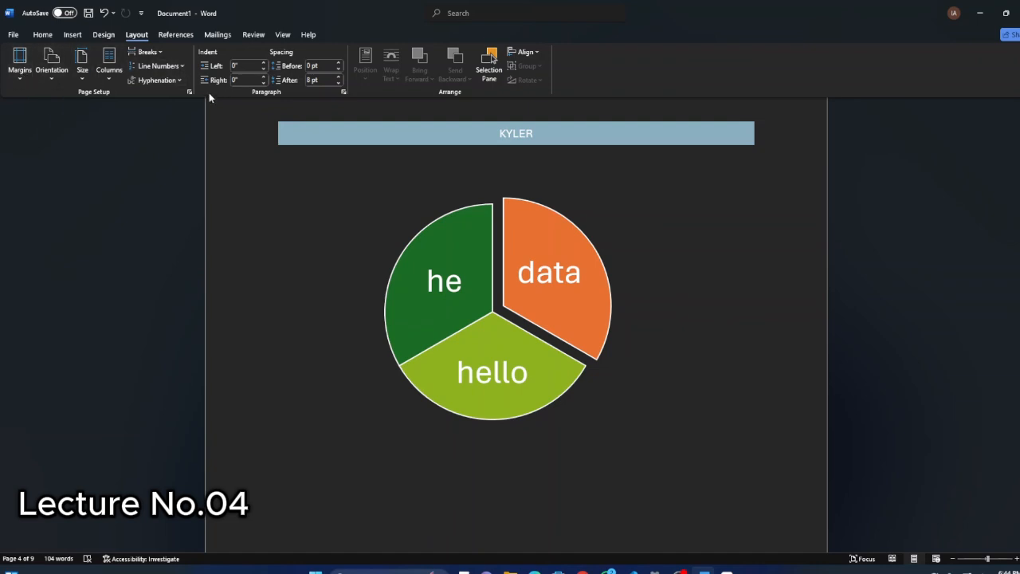
pyautogui.click(21, 73)
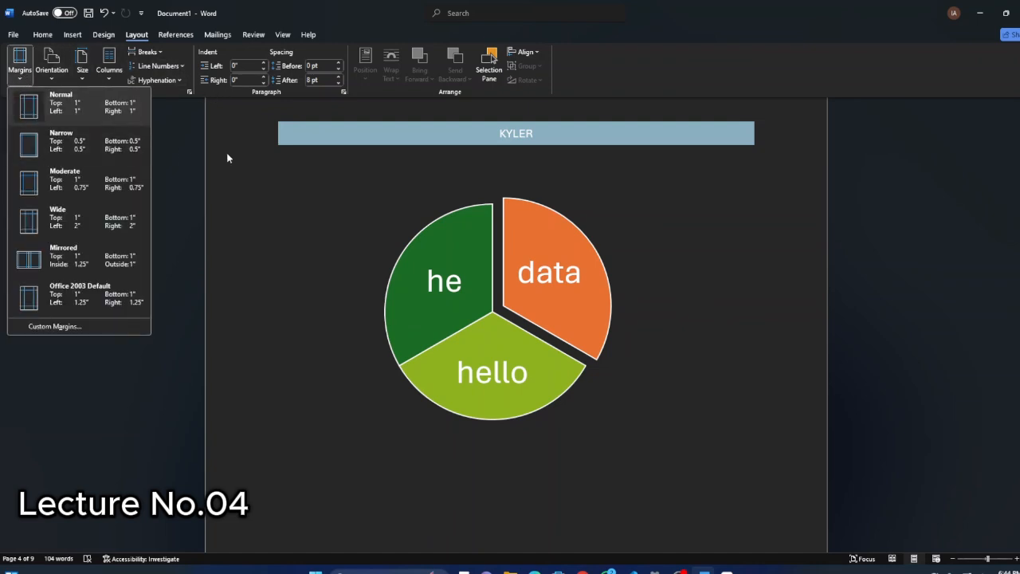
pyautogui.click(71, 146)
pyautogui.scroll(10, 502, 246)
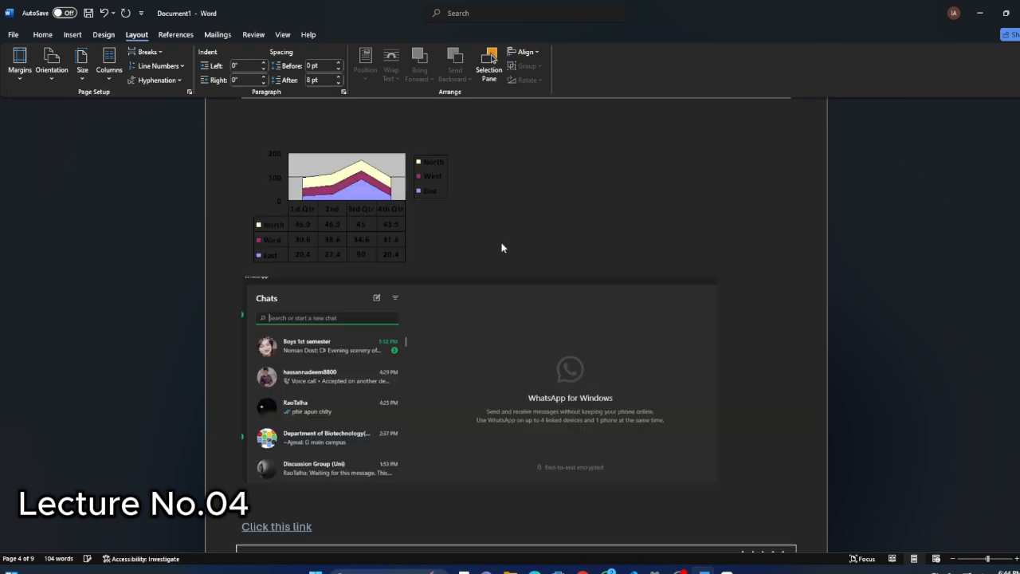
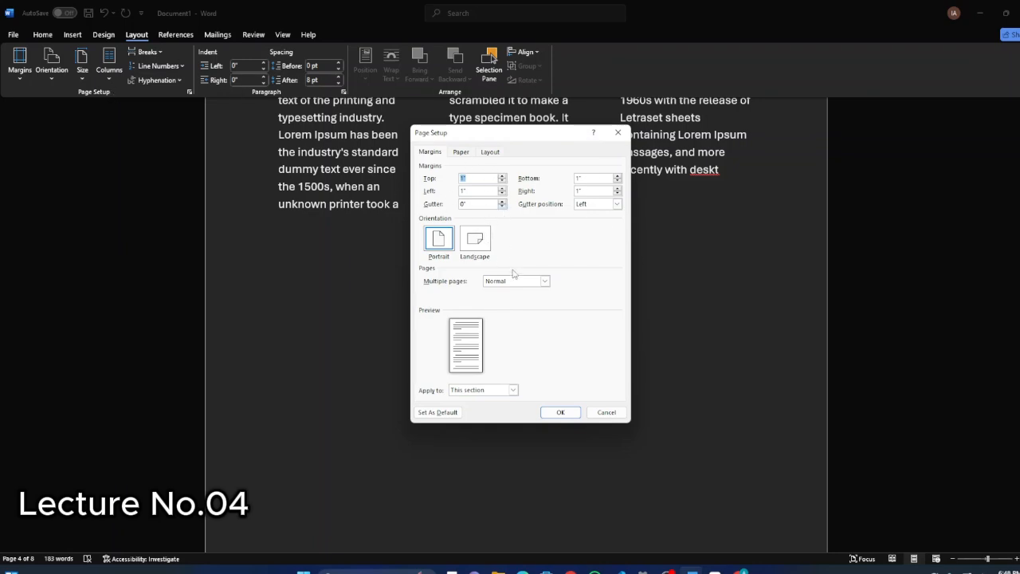
# Set the multiple pages option to Mirror margins for this section and apply the page setup.
pyautogui.click(545, 283)
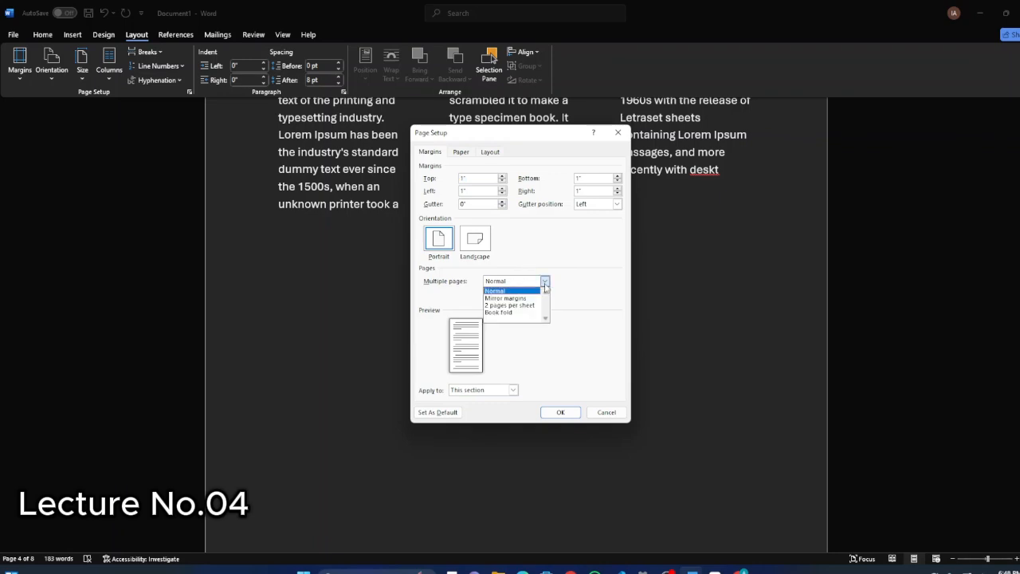
pyautogui.click(543, 259)
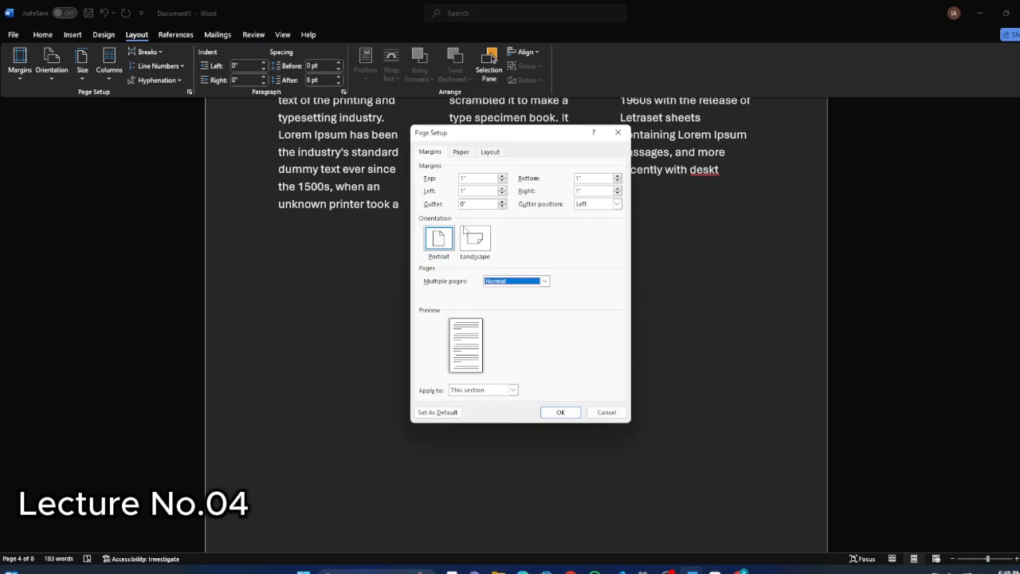
pyautogui.click(514, 281)
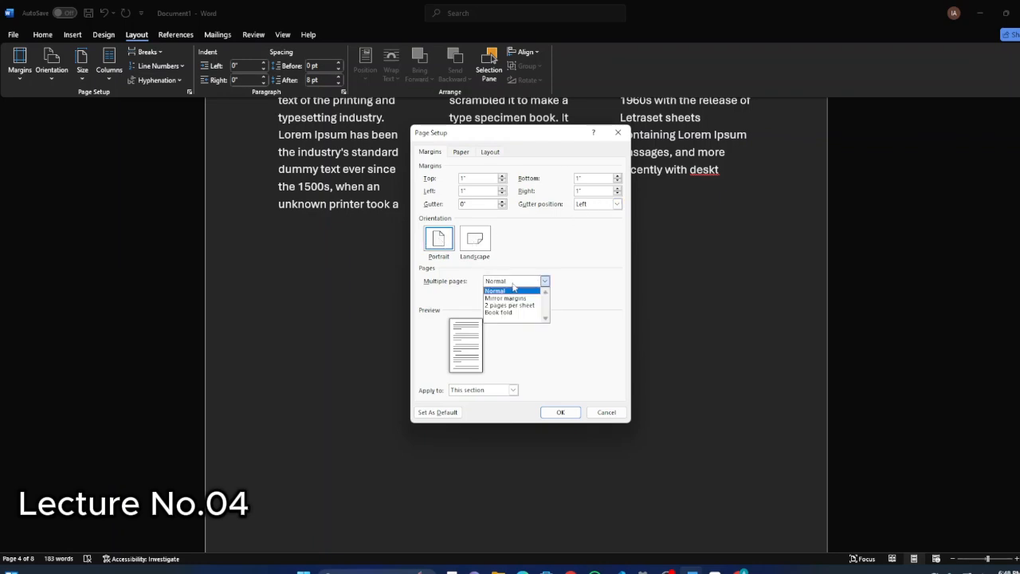
pyautogui.click(511, 298)
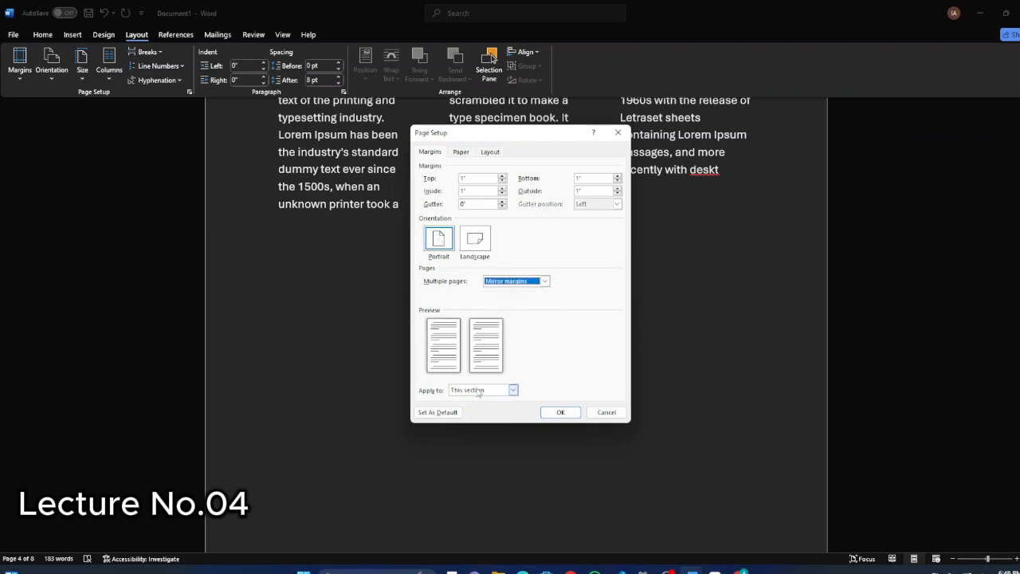
pyautogui.click(463, 154)
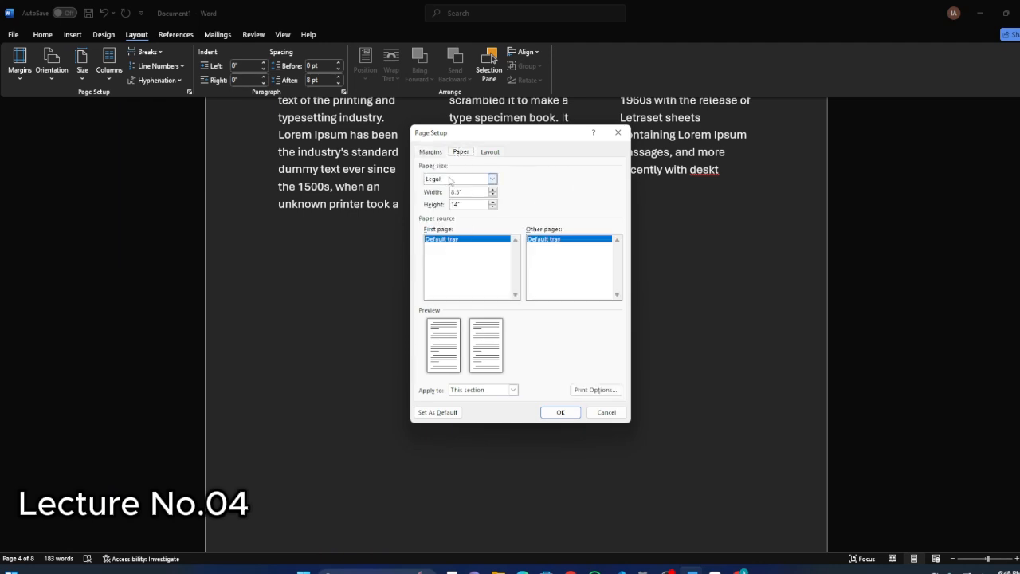
pyautogui.click(560, 412)
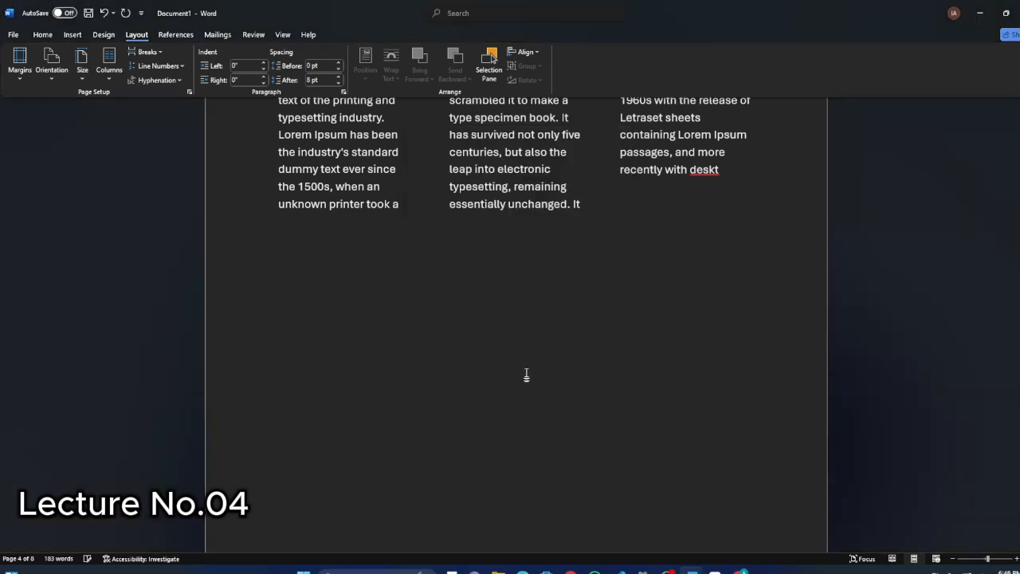
pyautogui.scroll(4, 391, 298)
pyautogui.scroll(5, 401, 296)
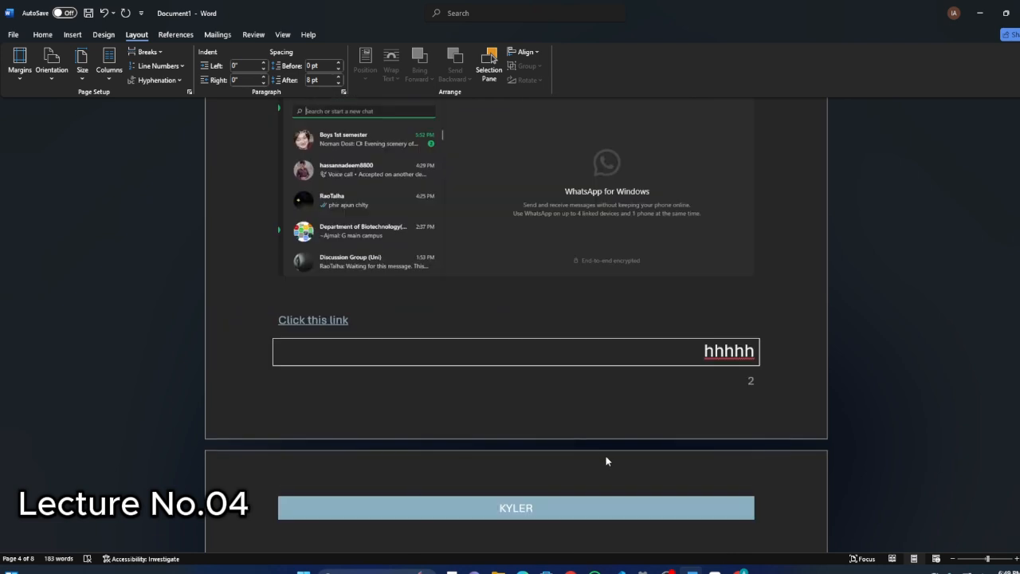
pyautogui.scroll(-1, 214, 305)
pyautogui.scroll(-8, 509, 268)
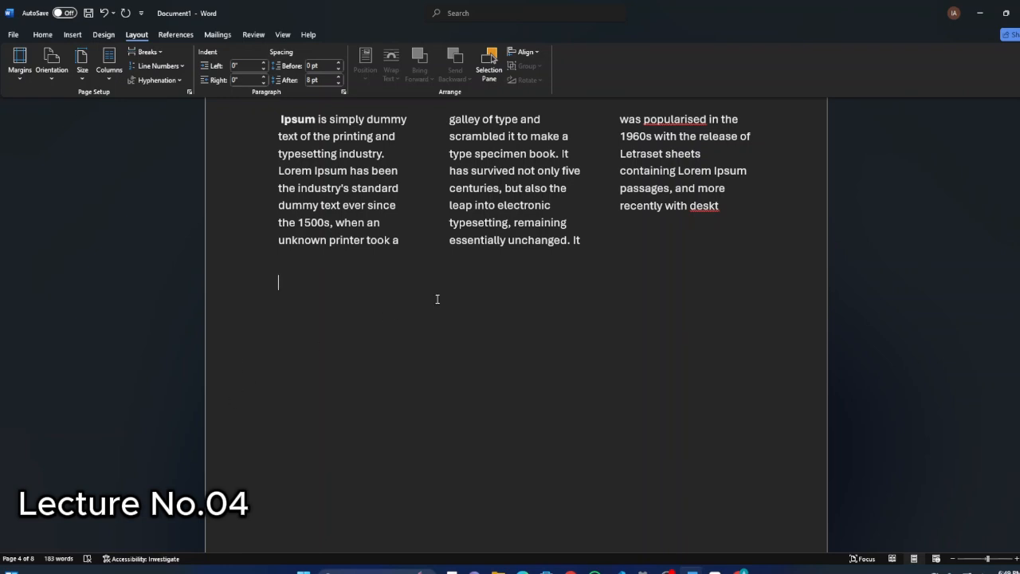
pyautogui.scroll(-1, 415, 288)
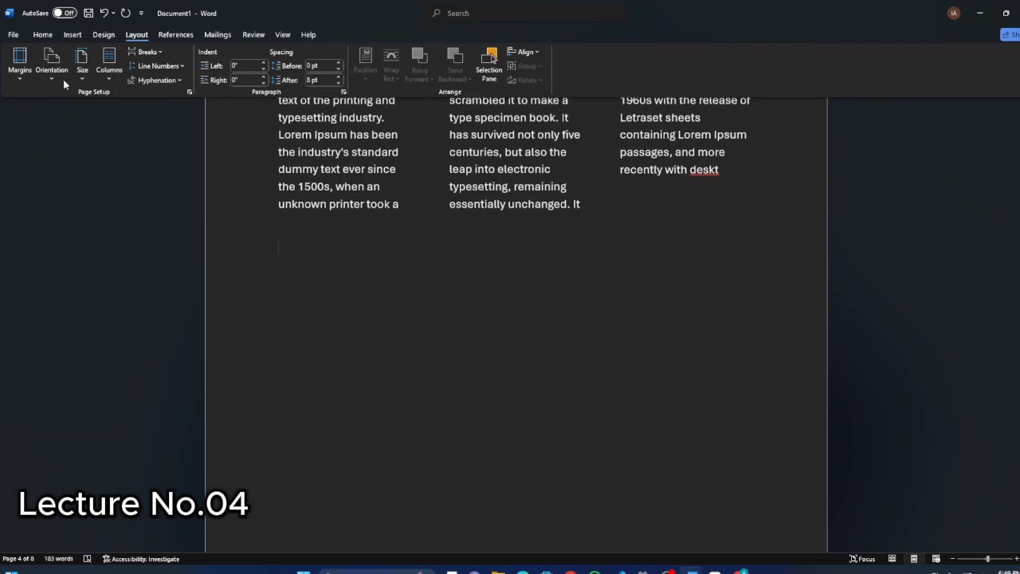
pyautogui.click(44, 35)
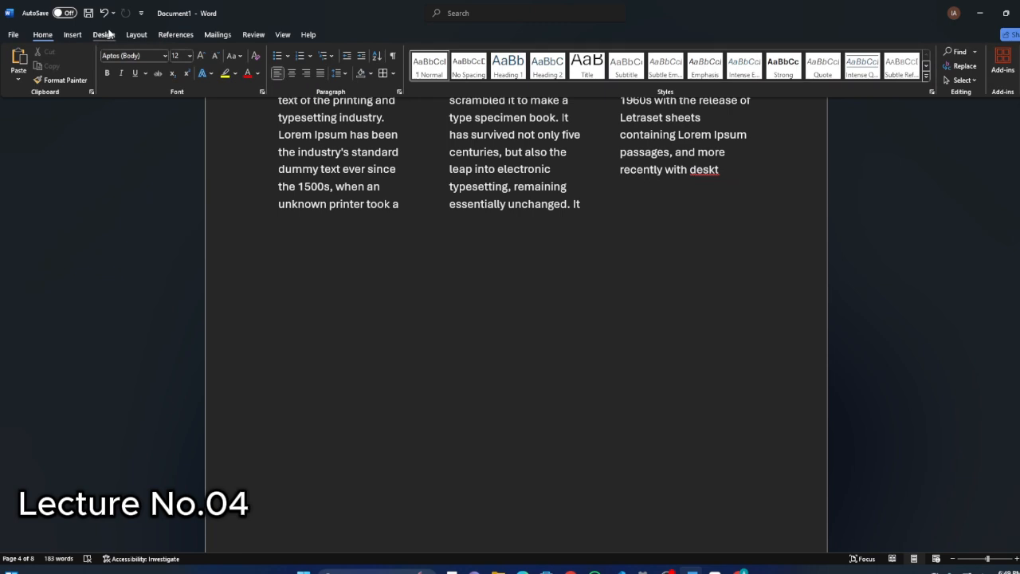
pyautogui.click(103, 34)
pyautogui.click(42, 35)
pyautogui.click(136, 35)
# Apply the Facet theme to the document and replace it with the Berlin theme.
pyautogui.click(104, 35)
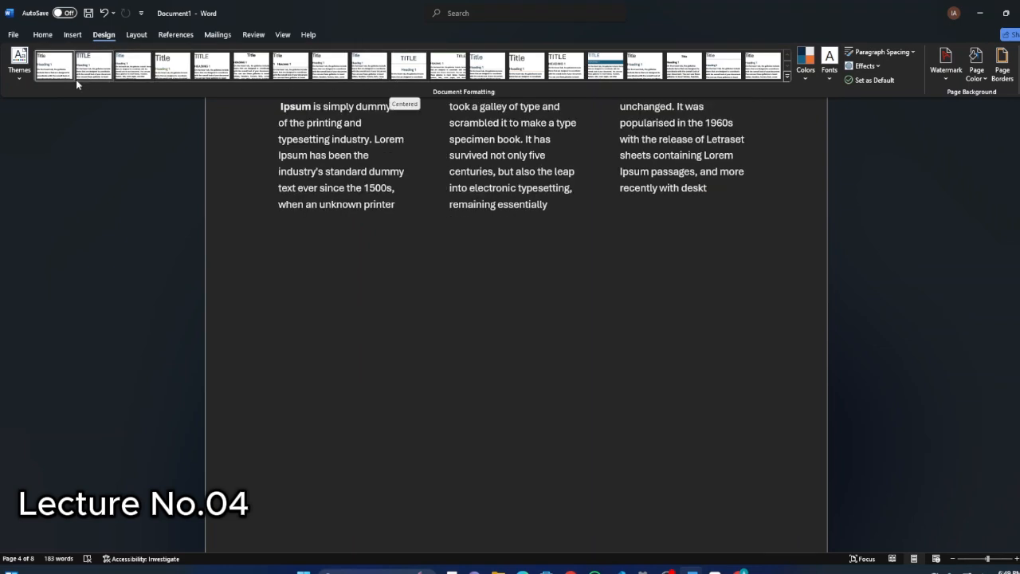
pyautogui.click(17, 68)
pyautogui.click(116, 121)
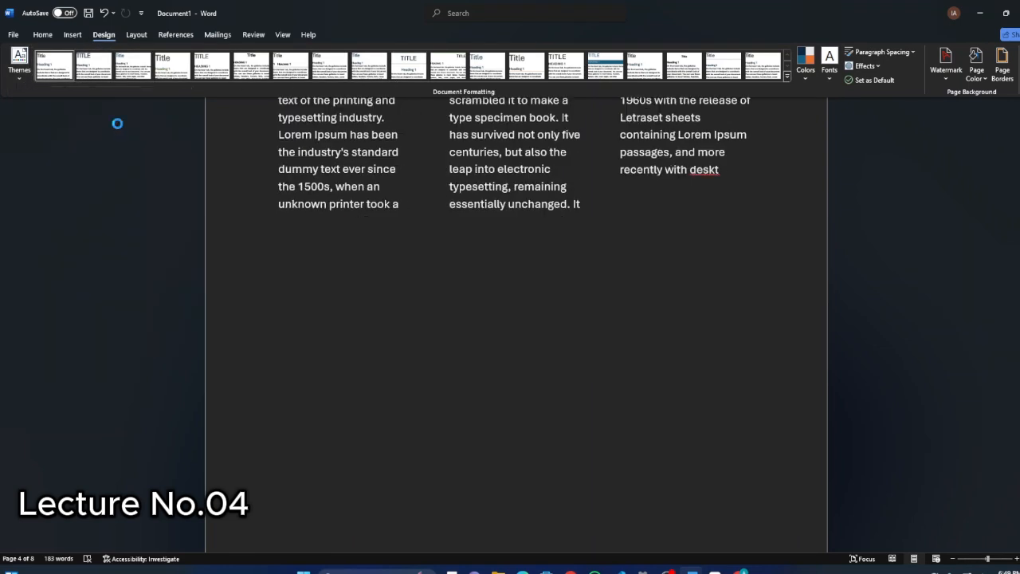
pyautogui.click(19, 72)
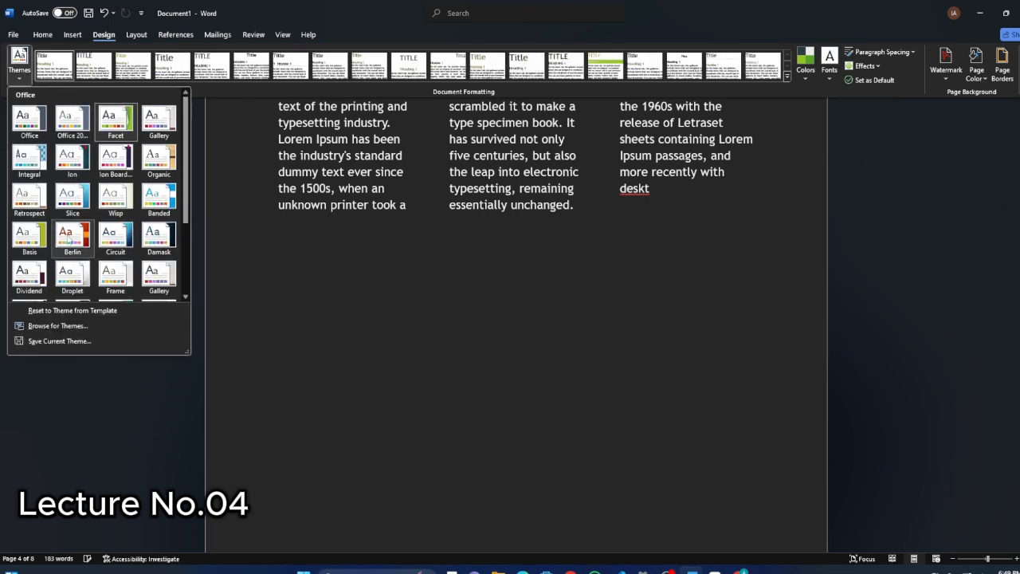
pyautogui.click(372, 239)
pyautogui.scroll(3, 444, 260)
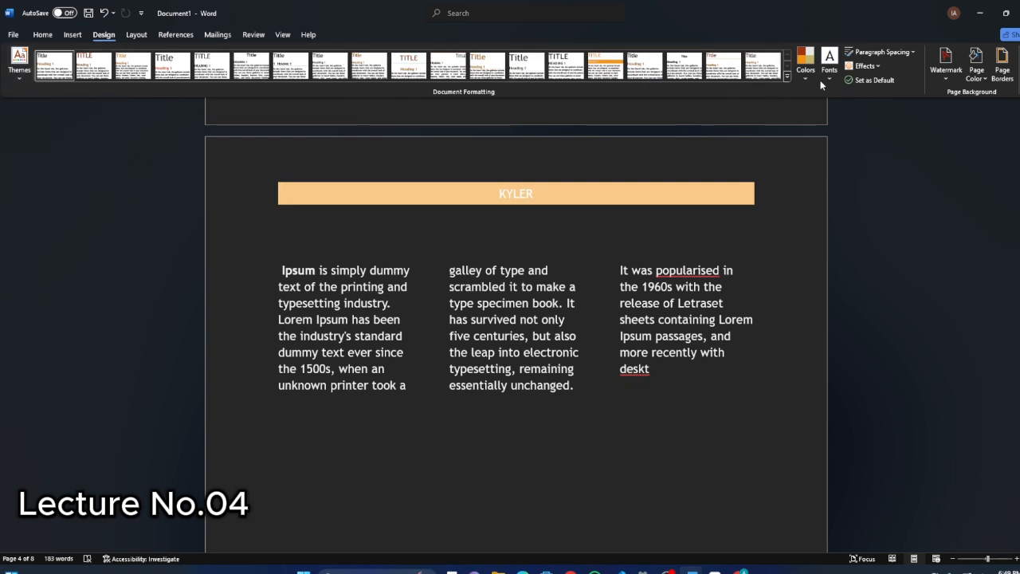
# View the preset watermarks and the page color choices without applying any of them.
pyautogui.click(946, 62)
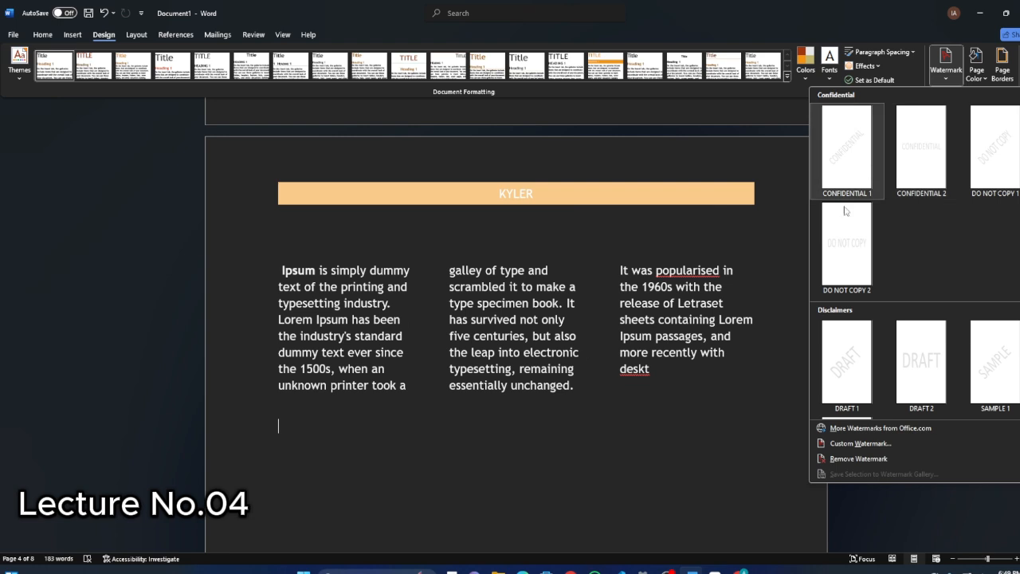
pyautogui.click(947, 74)
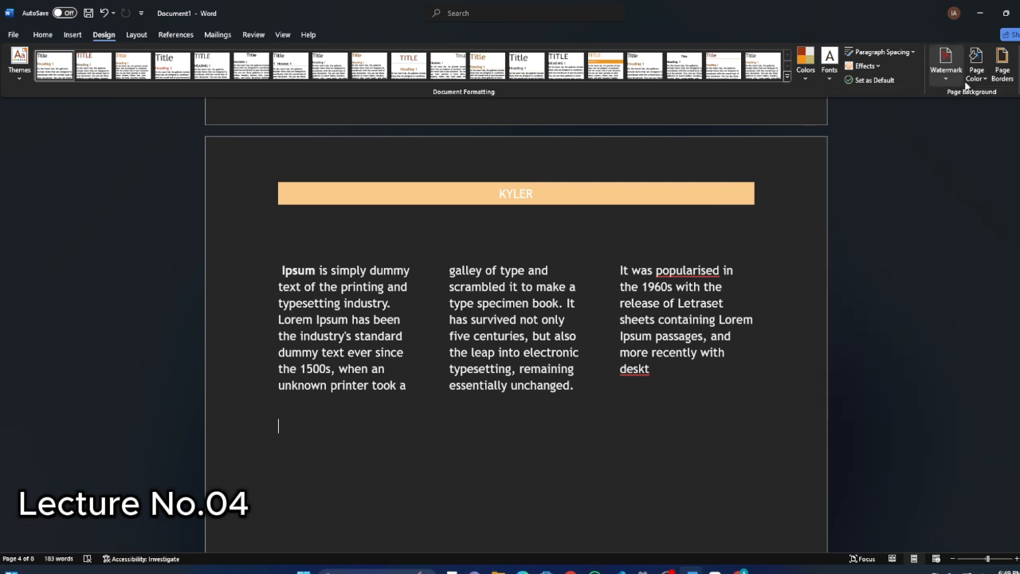
pyautogui.click(978, 78)
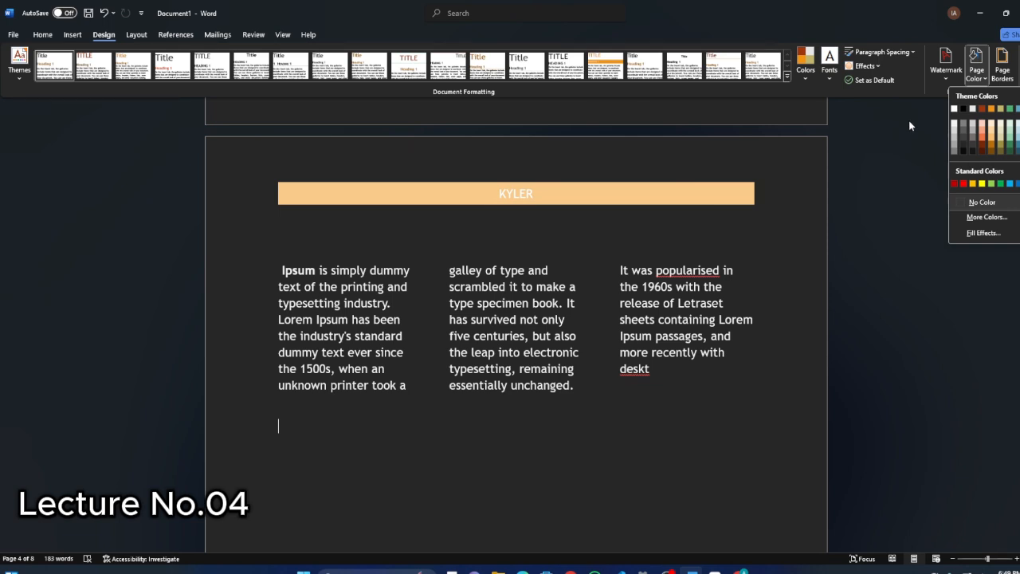
pyautogui.click(909, 120)
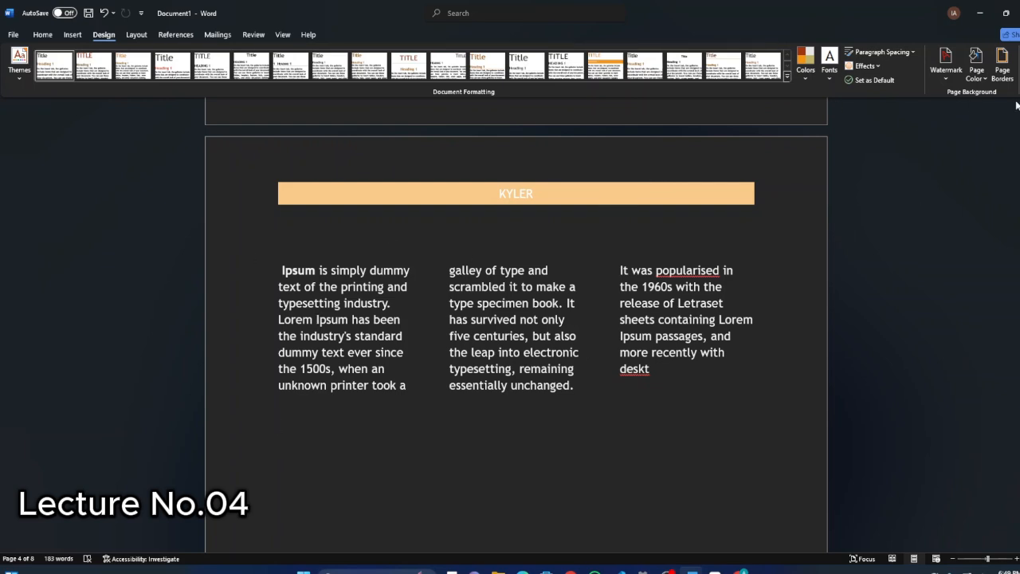
pyautogui.click(74, 35)
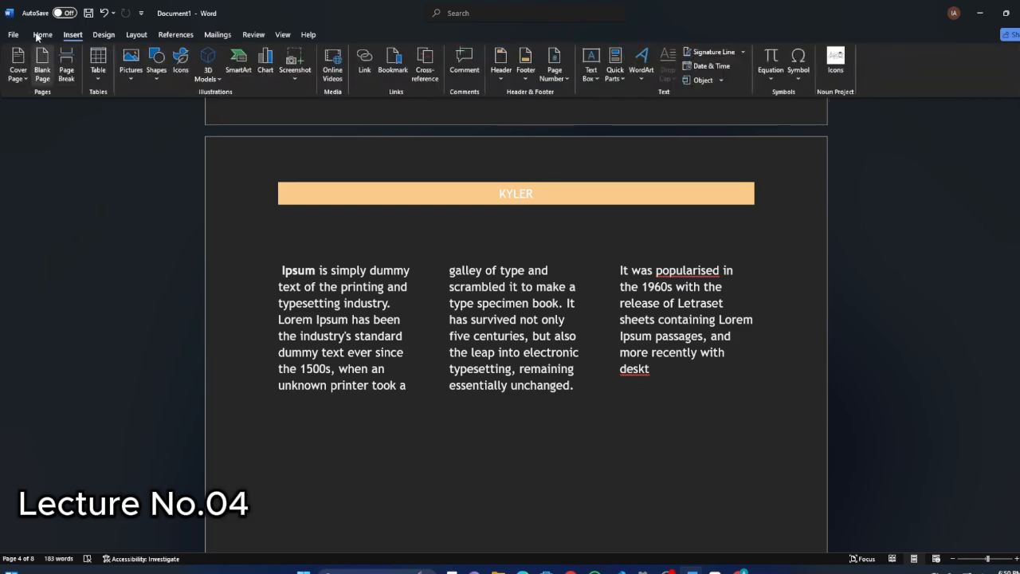
pyautogui.click(12, 35)
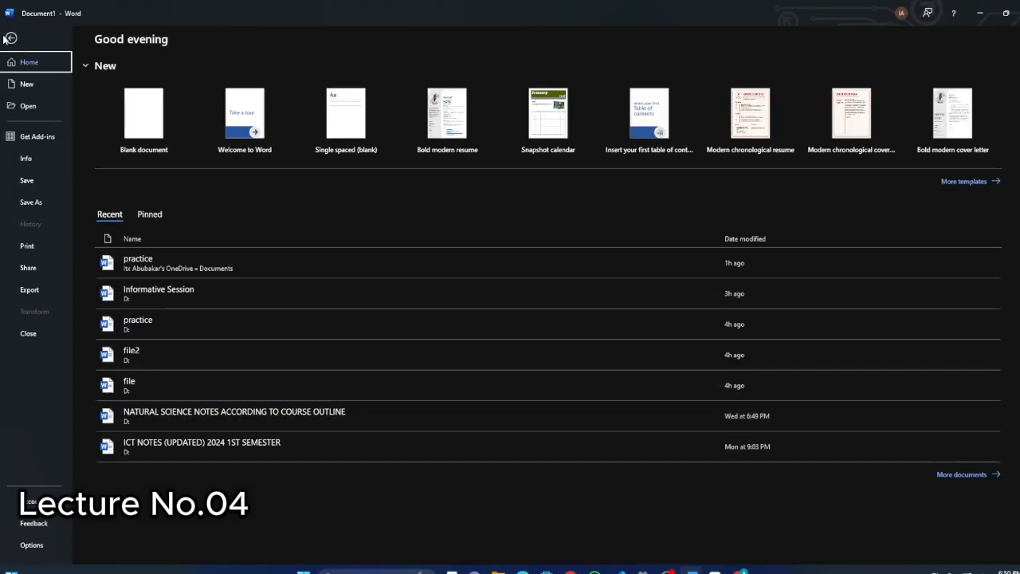
pyautogui.click(9, 38)
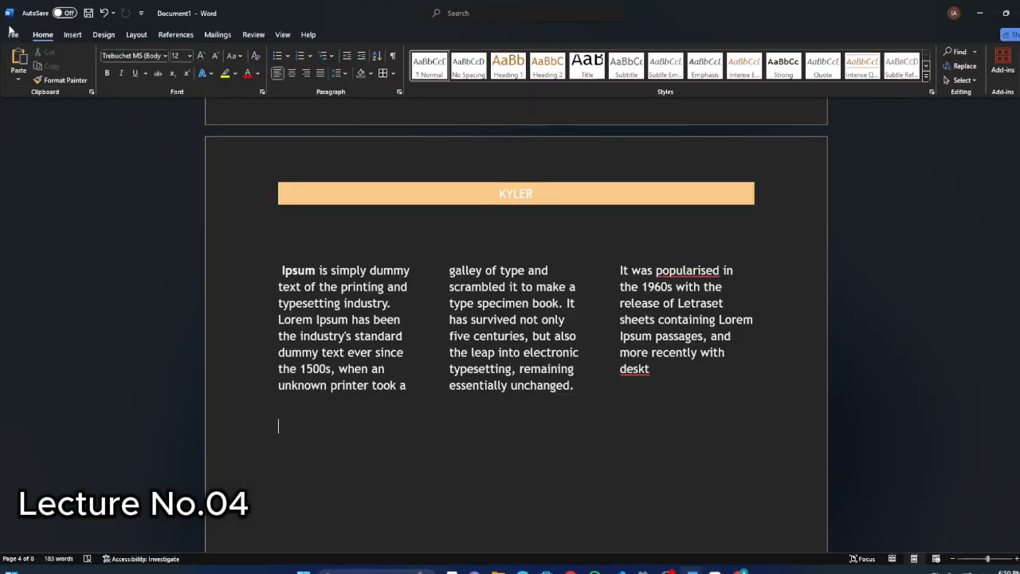
# Create a new document from the Bold modern resume template and review its sections.
pyautogui.click(11, 34)
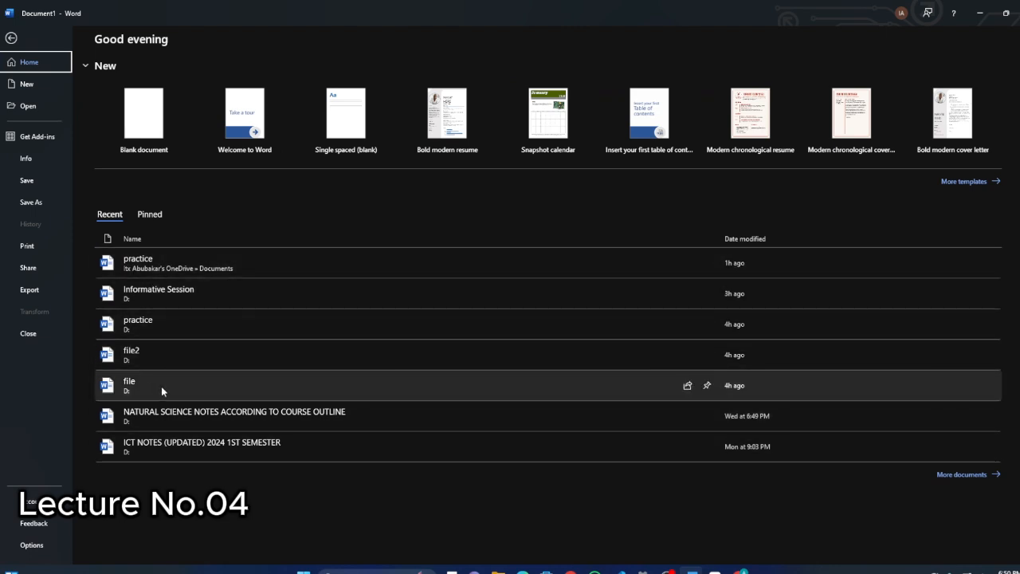
pyautogui.click(27, 85)
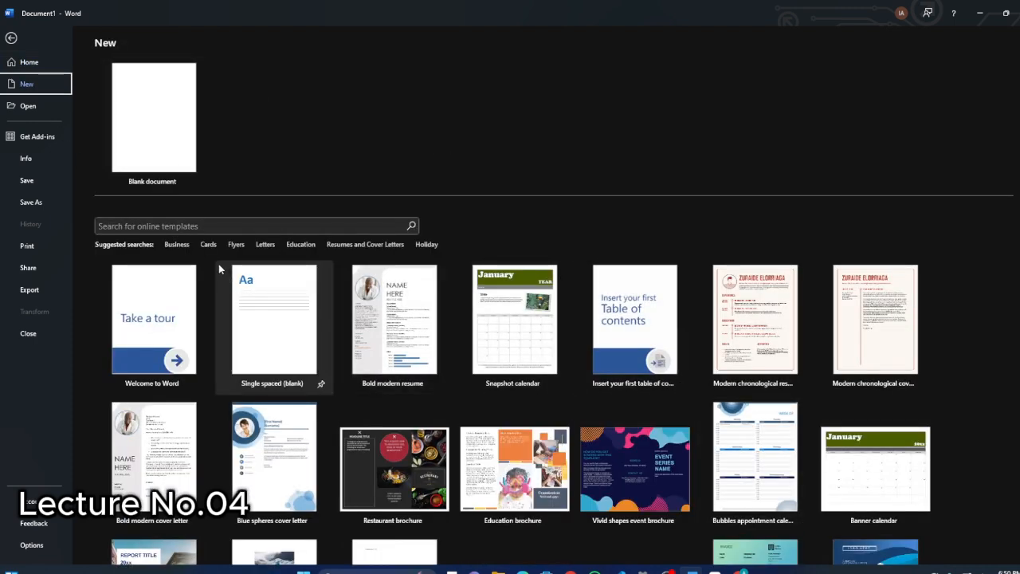
pyautogui.scroll(-1, 199, 256)
pyautogui.scroll(1, 243, 259)
pyautogui.scroll(-1, 243, 275)
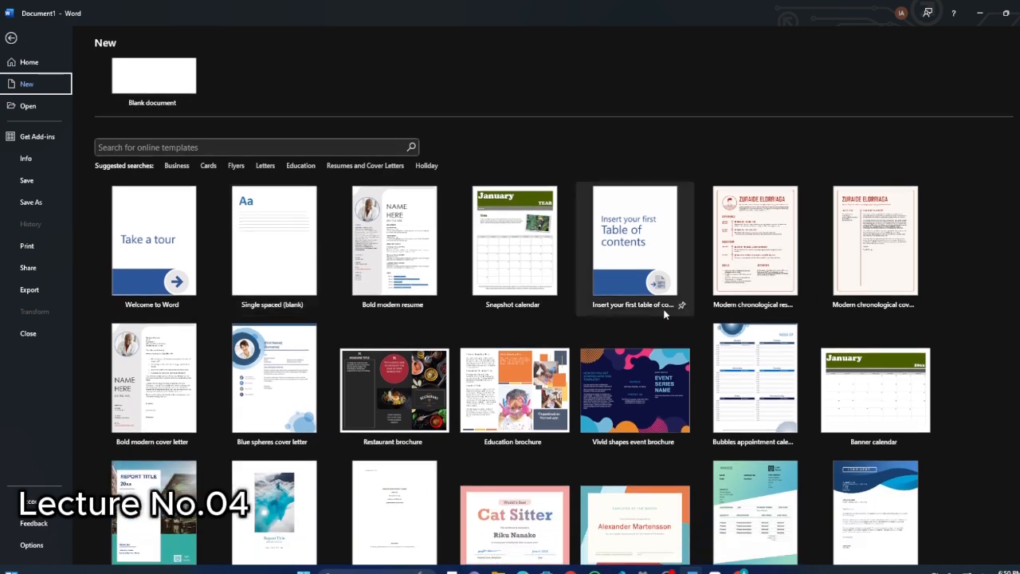
pyautogui.click(382, 262)
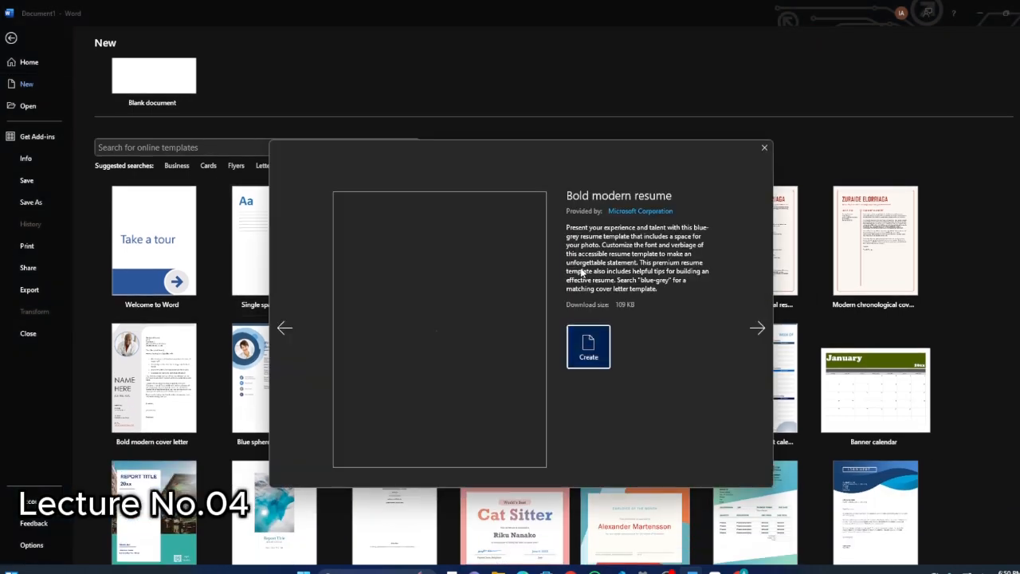
pyautogui.click(581, 342)
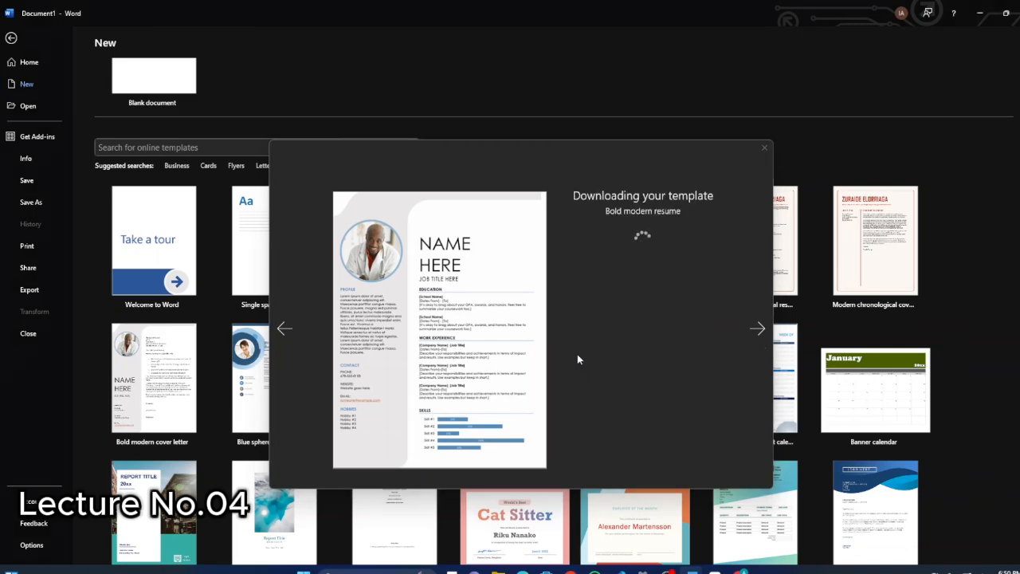
pyautogui.scroll(-5, 435, 292)
pyautogui.scroll(2, 479, 292)
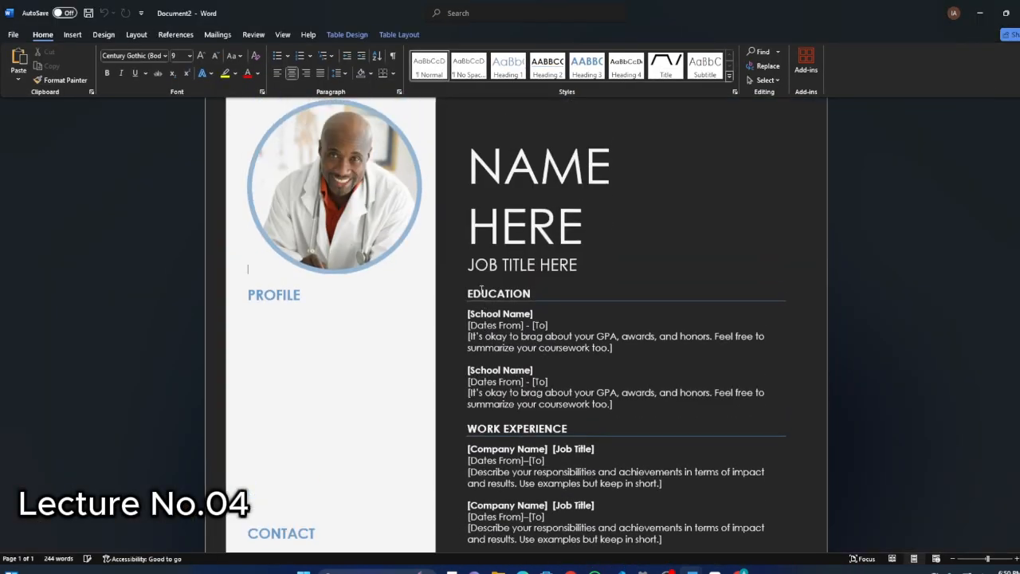
pyautogui.scroll(3, 481, 291)
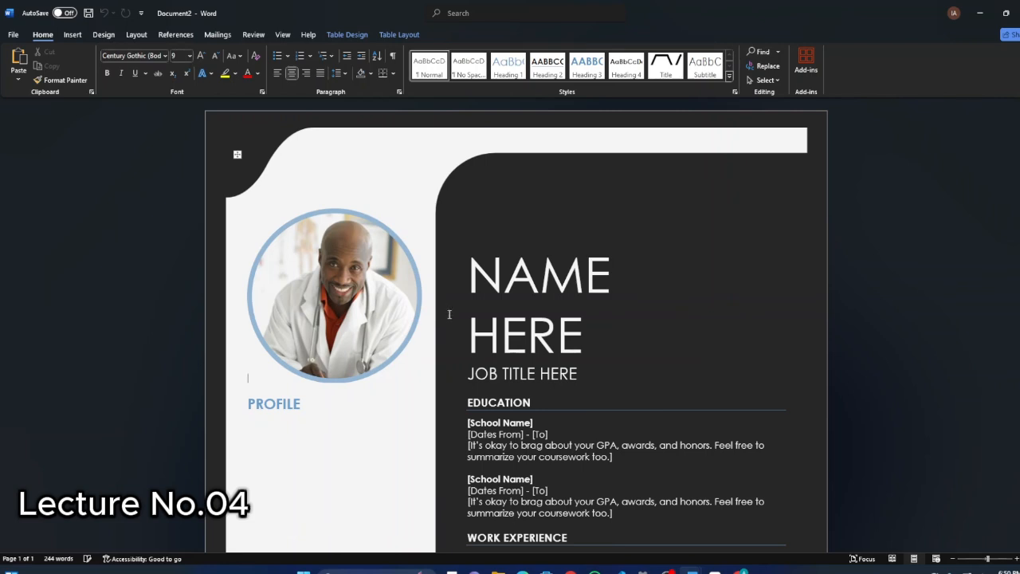
pyautogui.scroll(-9, 448, 314)
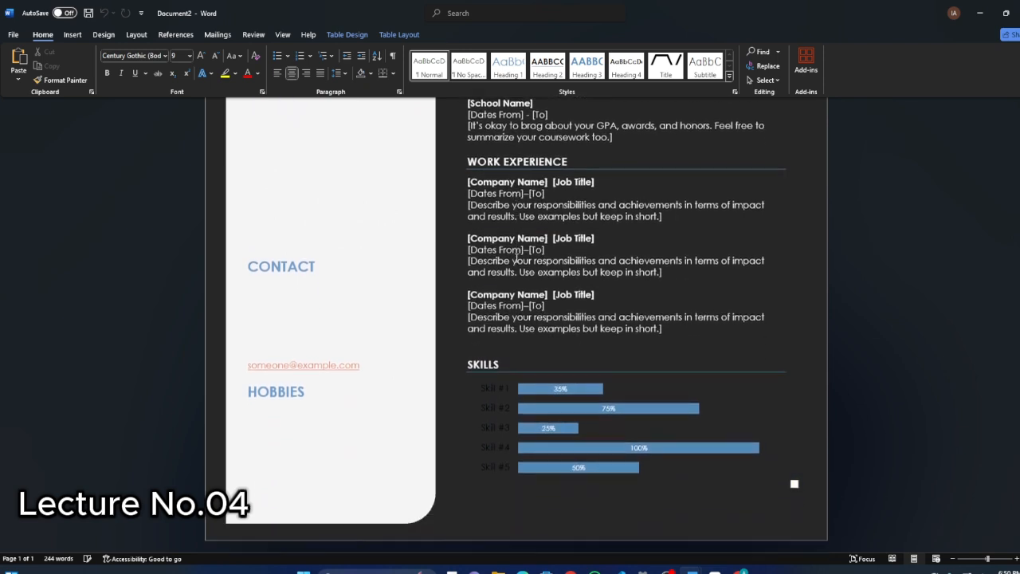
pyautogui.scroll(10, 411, 293)
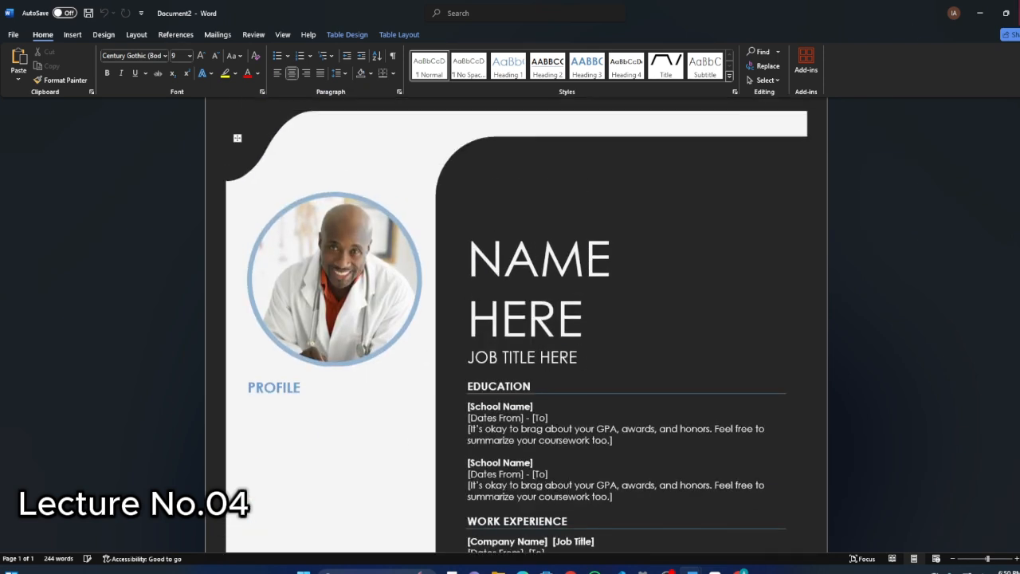
# Close the resume document and the original Document1 without saving either one.
pyautogui.click(13, 34)
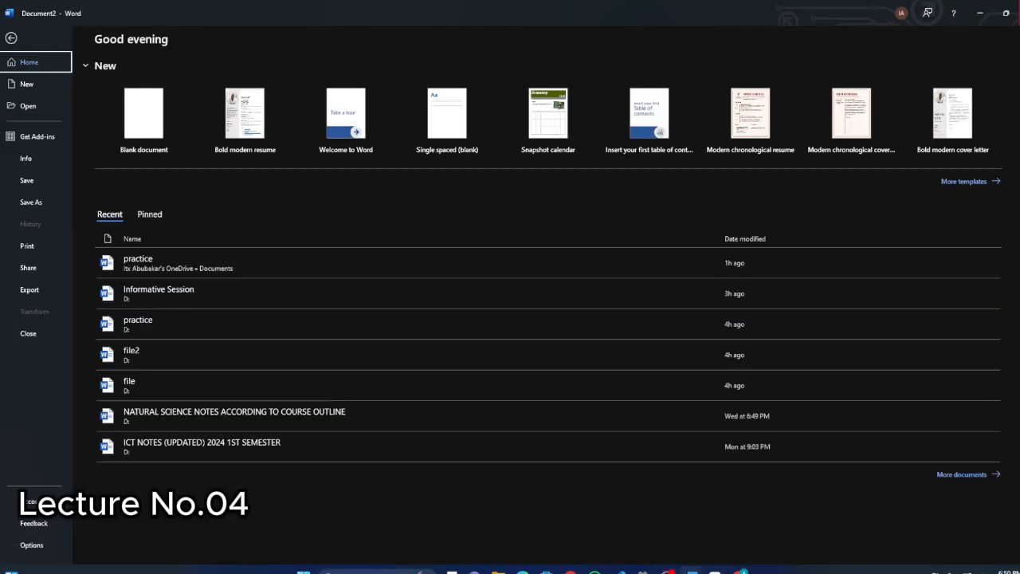
pyautogui.click(1019, 13)
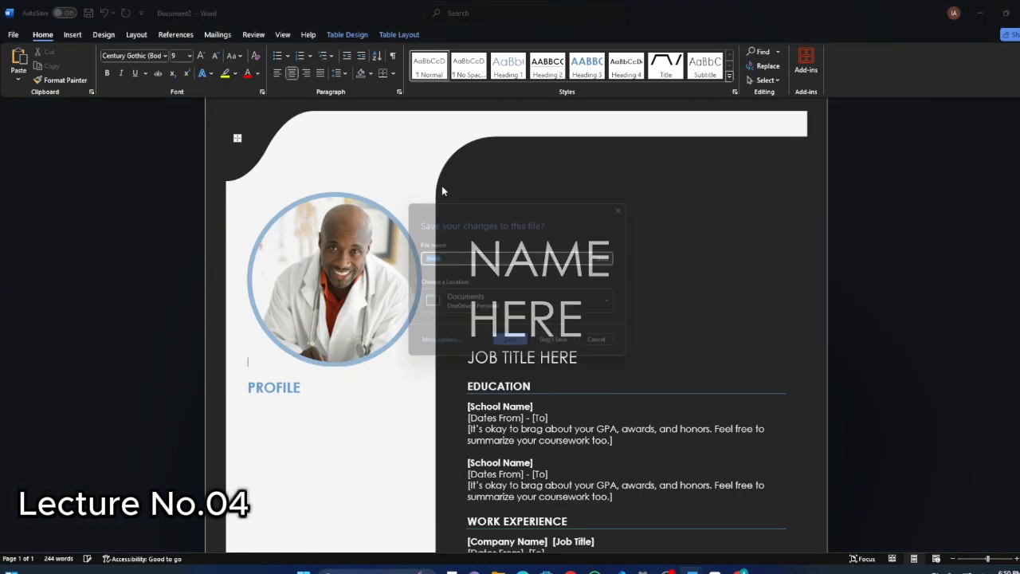
pyautogui.click(569, 345)
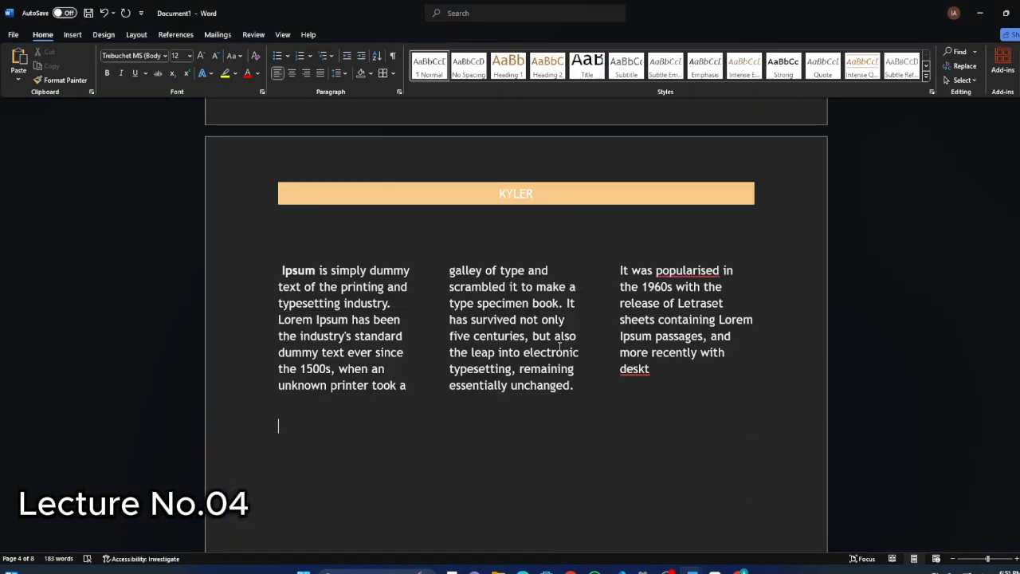
pyautogui.click(1019, 13)
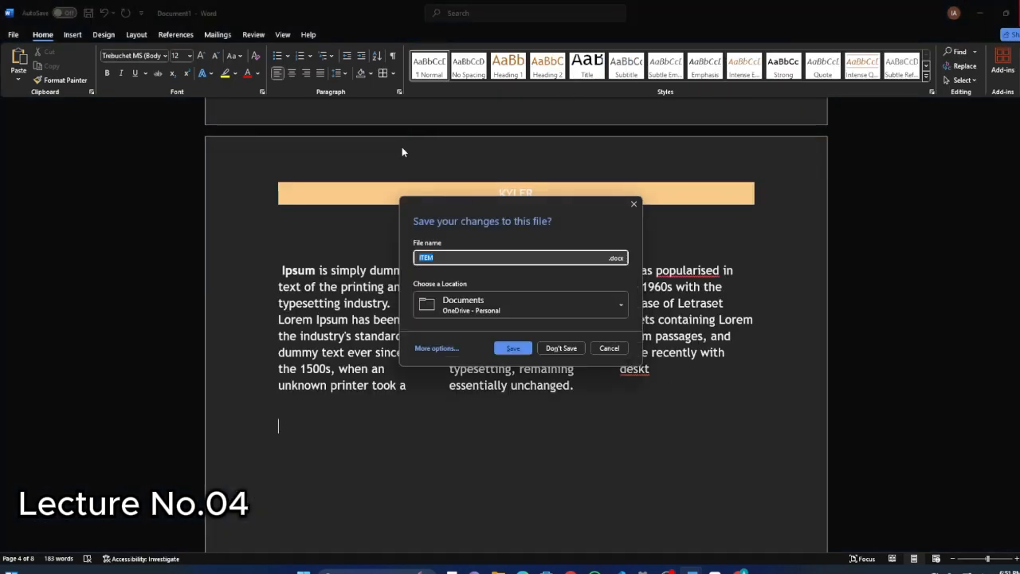
pyautogui.click(569, 349)
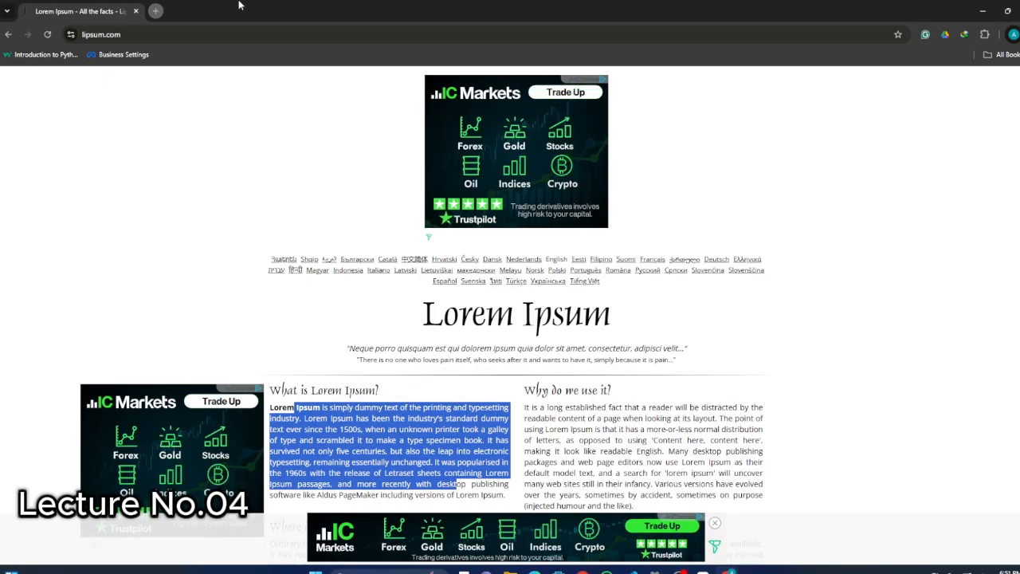
# Open ChatGPT in a new browser tab and enter the prompt "ms word ky assignment question do mujhy".
pyautogui.click(160, 11)
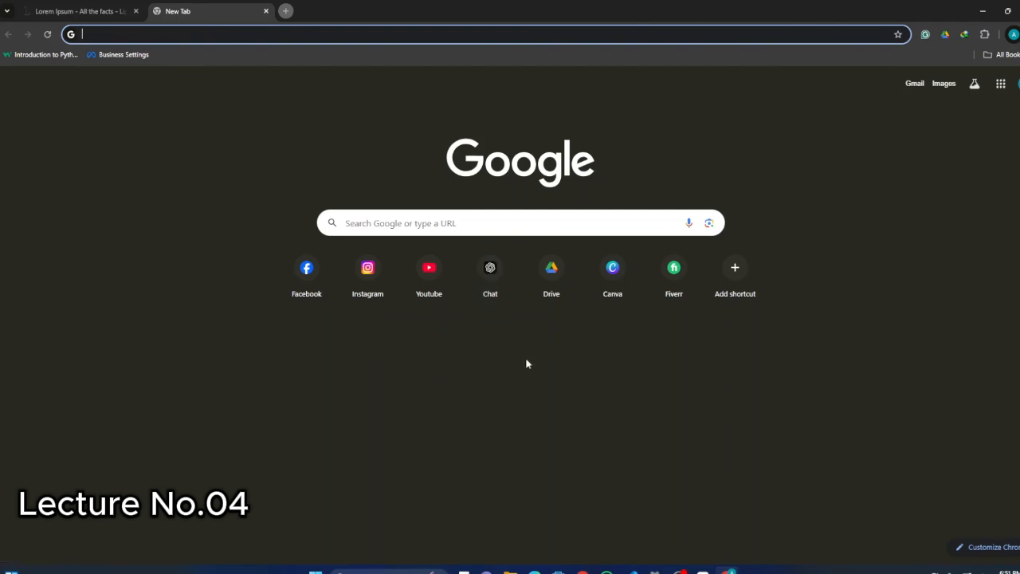
pyautogui.click(489, 281)
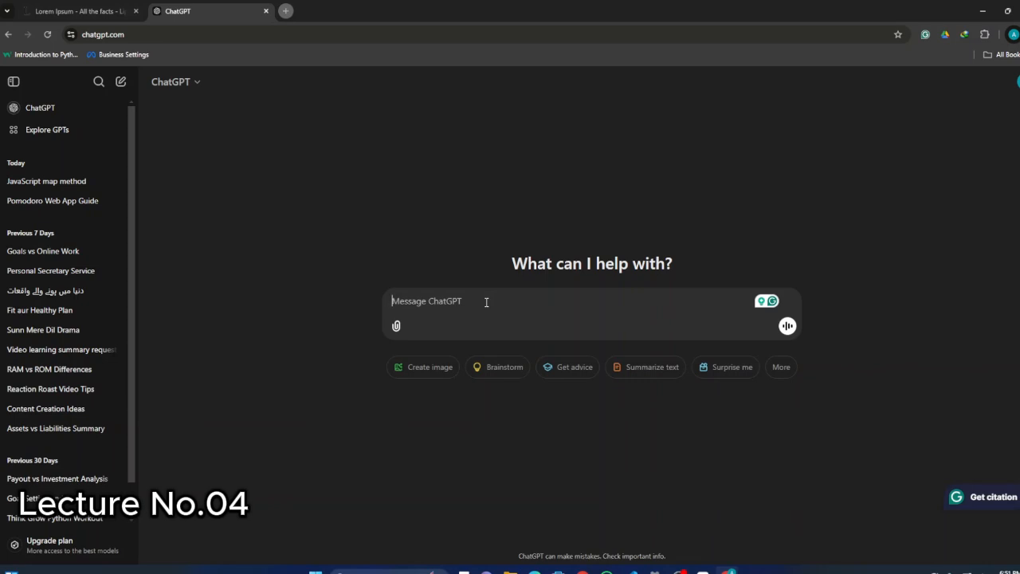
pyautogui.write('ms wo')
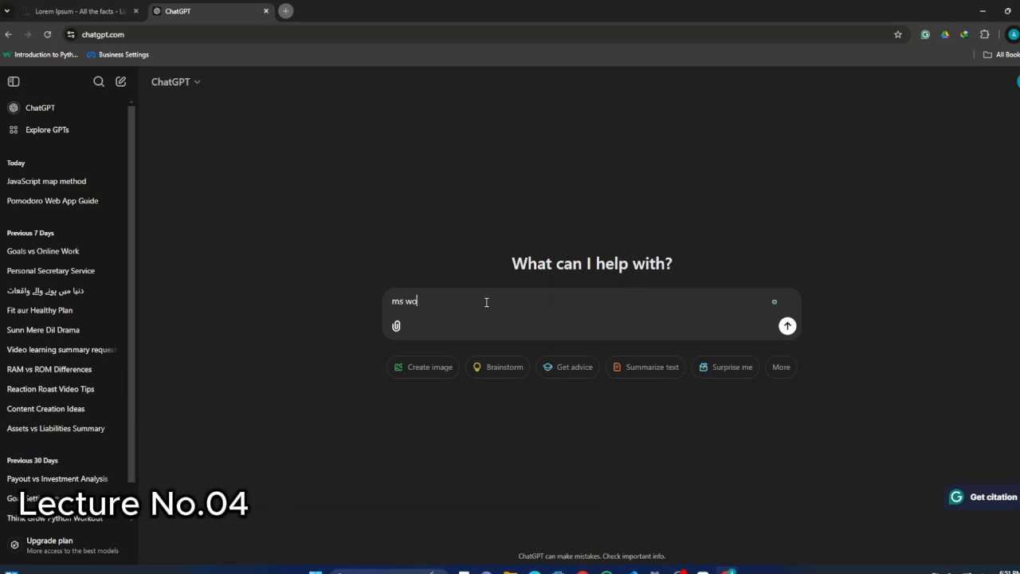
pyautogui.write('rds')
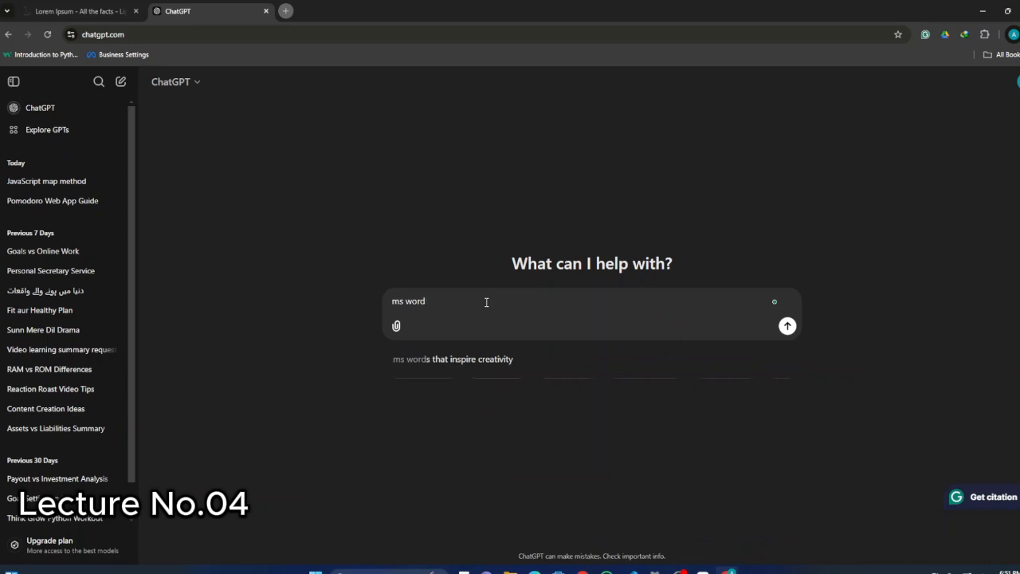
pyautogui.write('ky a')
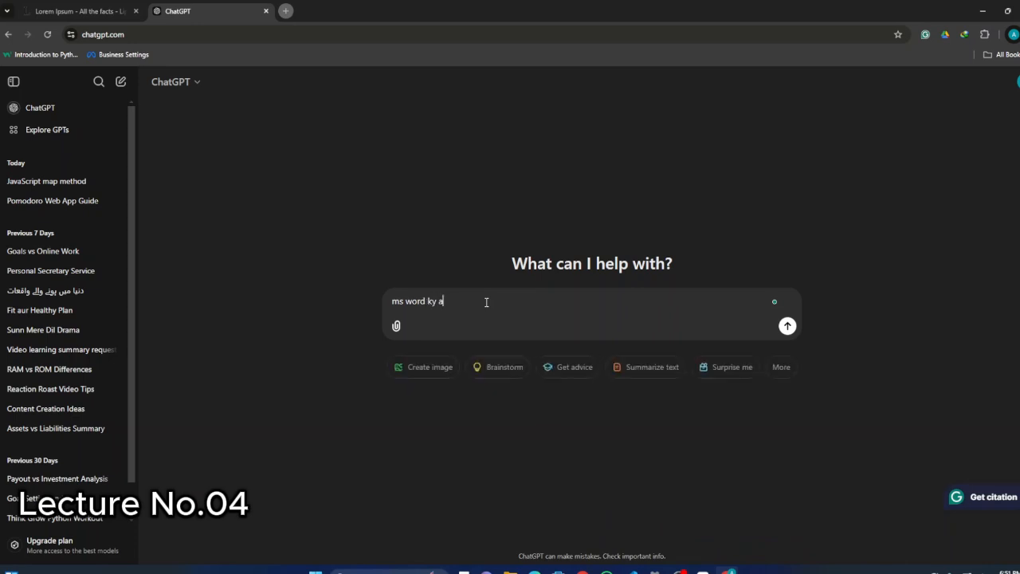
pyautogui.write('ssig')
pyautogui.write('nmen')
pyautogui.write('t ')
pyautogui.write('ques')
pyautogui.write('tion ')
pyautogui.write('doi')
pyautogui.write('muj')
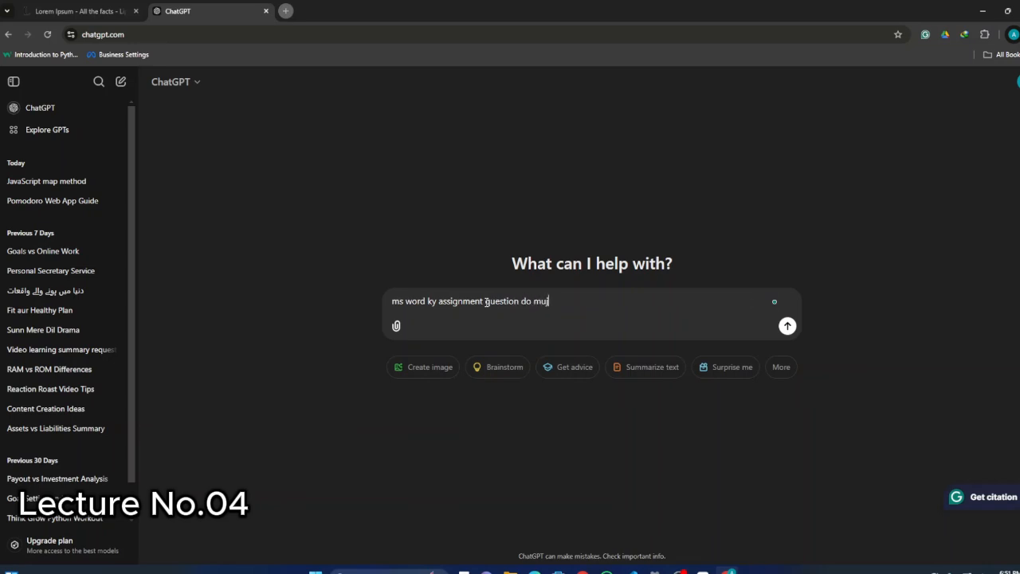
pyautogui.write('hy ,')
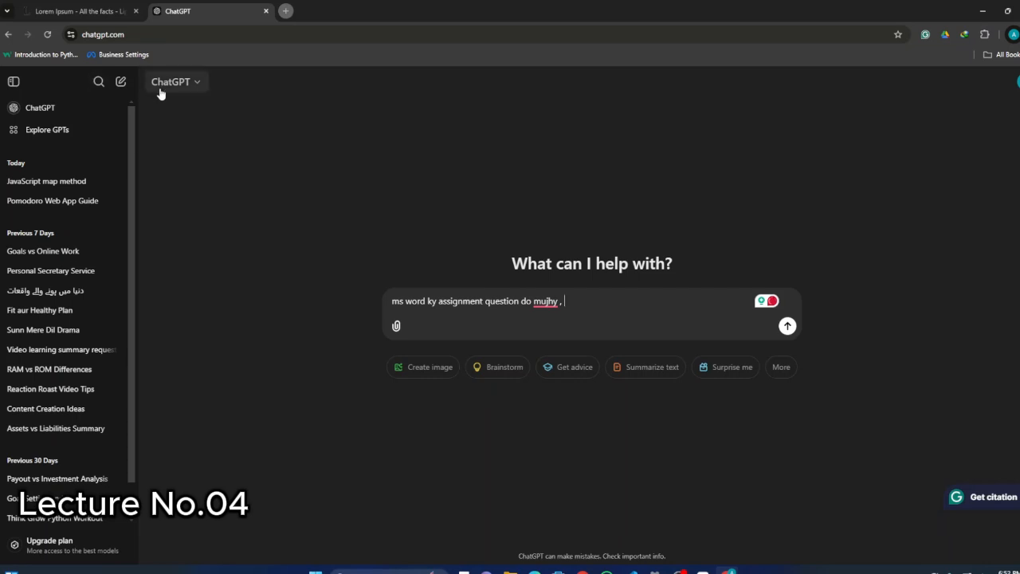
# View the available ChatGPT models without changing the selection, remove the prompt's trailing comma and submit it.
pyautogui.click(189, 85)
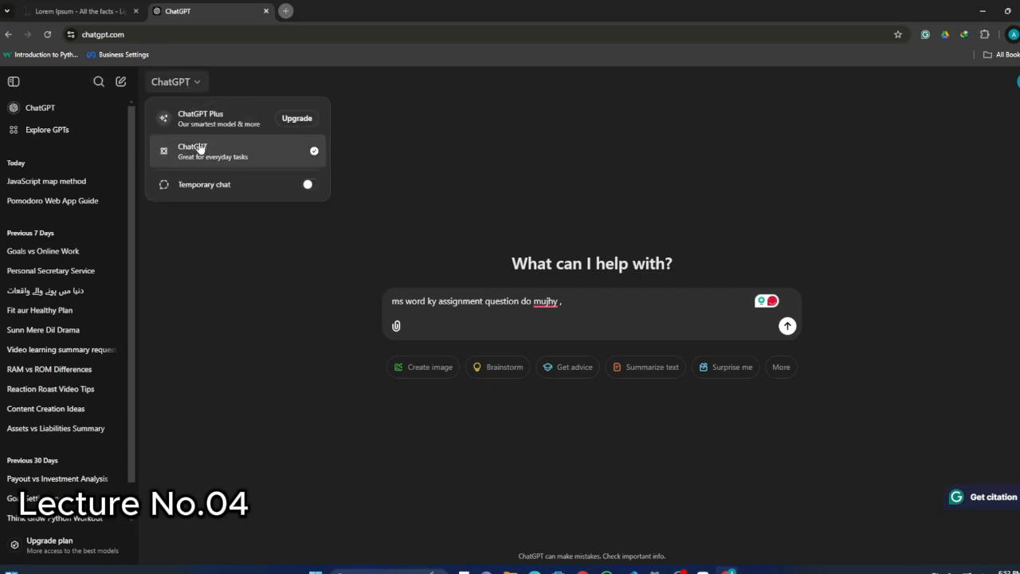
pyautogui.click(368, 127)
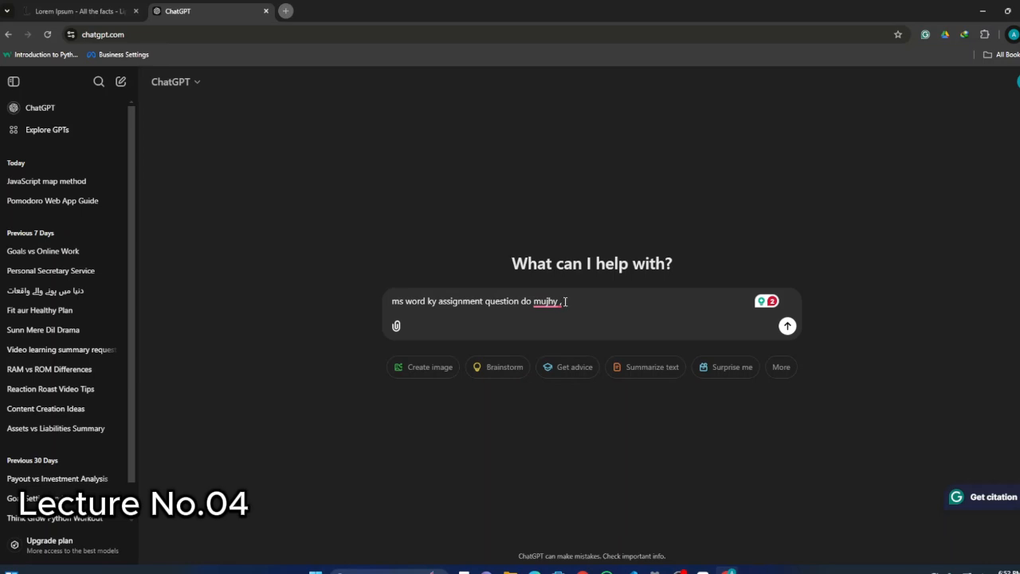
pyautogui.moveTo(564, 302)
pyautogui.press('BackSpace')
pyautogui.press('Return')
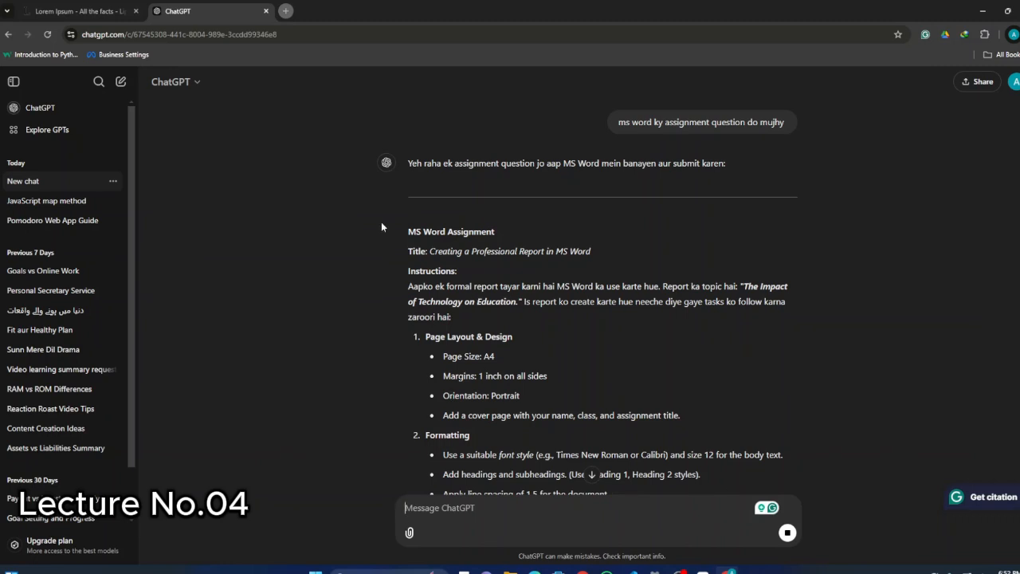
# Search Google in a new browser tab for "assignment questions on ms word" and open the Studocu result "Ms Word Practical Assignment Pdf".
pyautogui.click(285, 10)
pyautogui.click(225, 16)
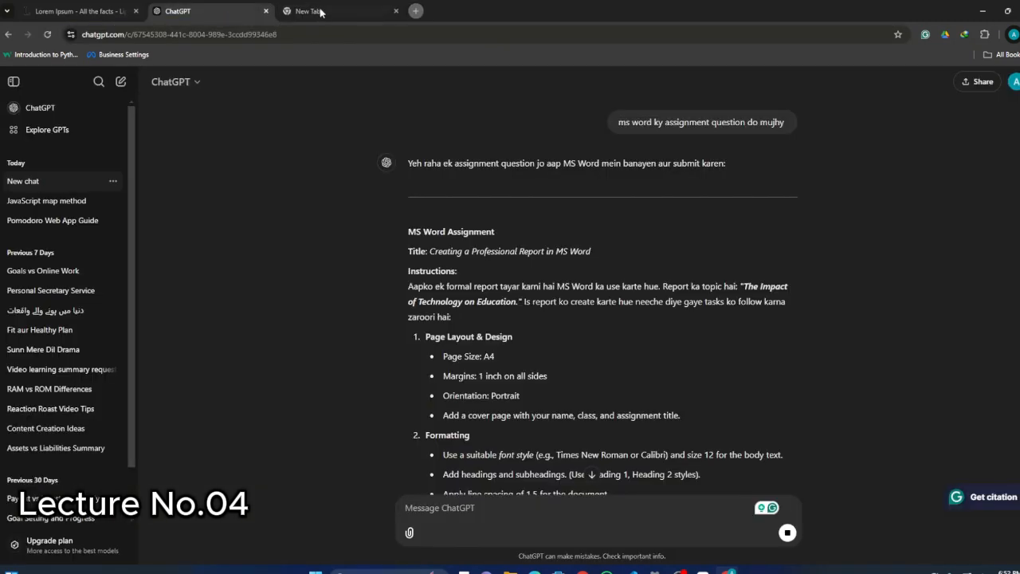
pyautogui.click(360, 8)
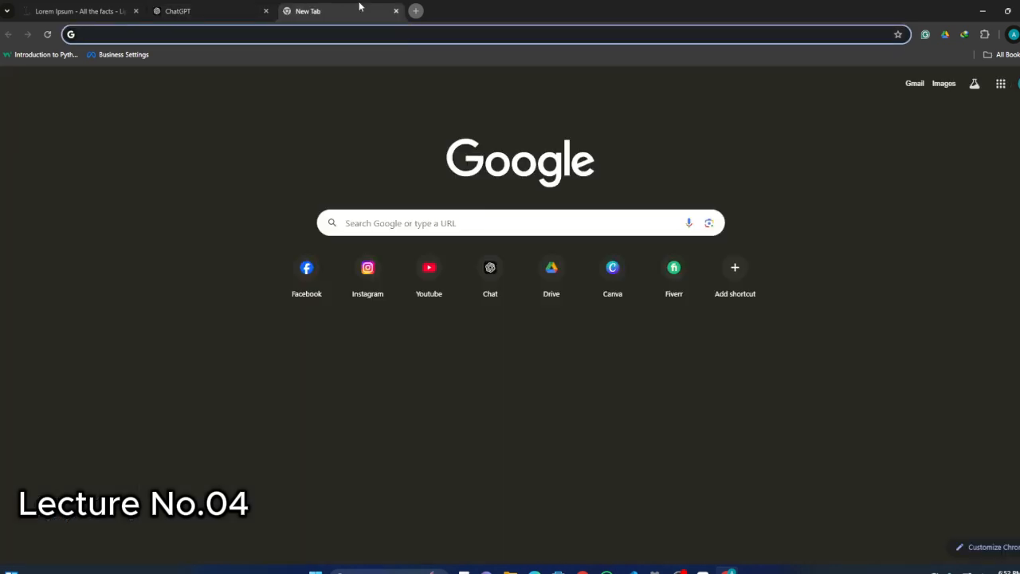
pyautogui.write('assign')
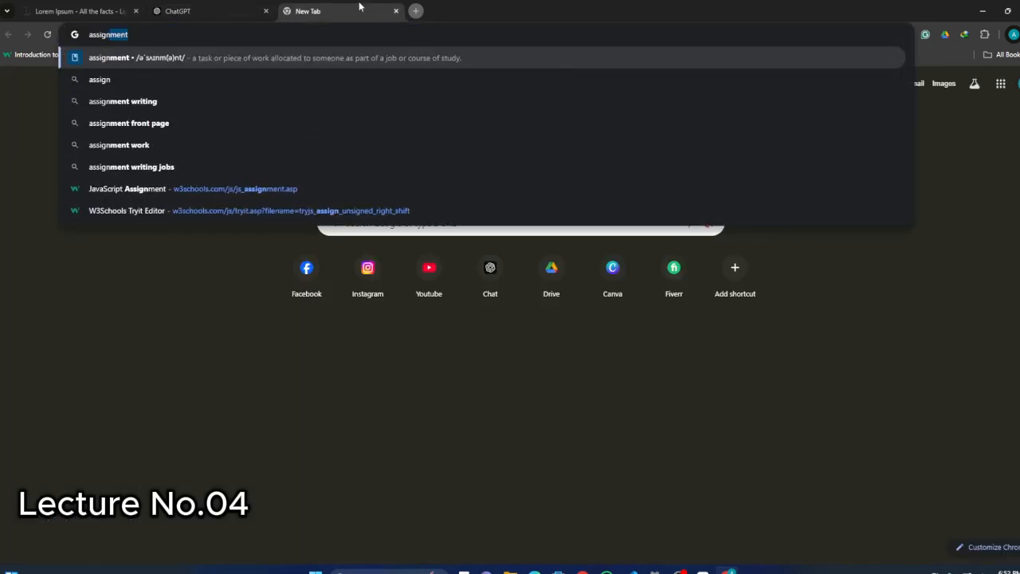
pyautogui.write('ment ')
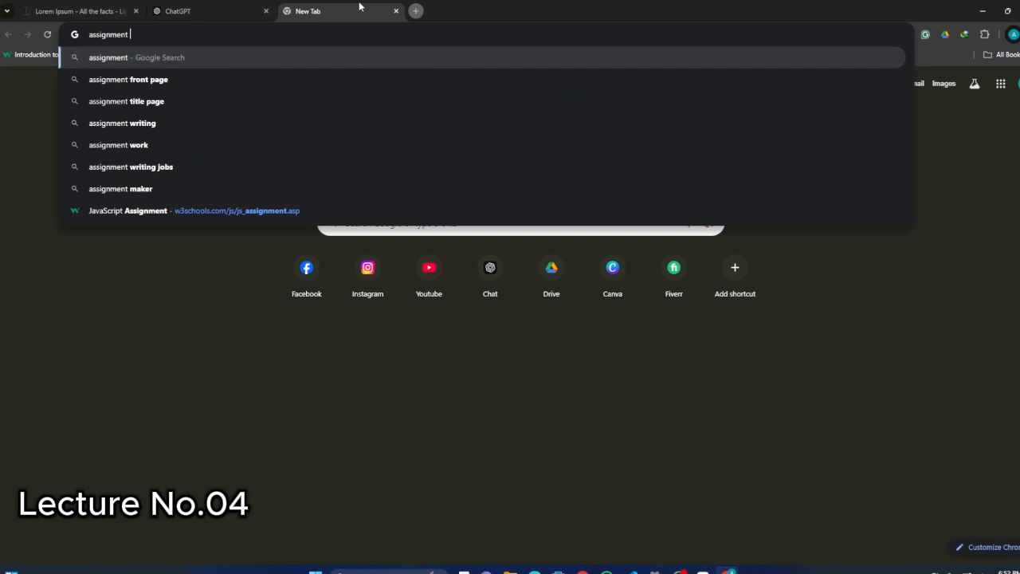
pyautogui.write('questi')
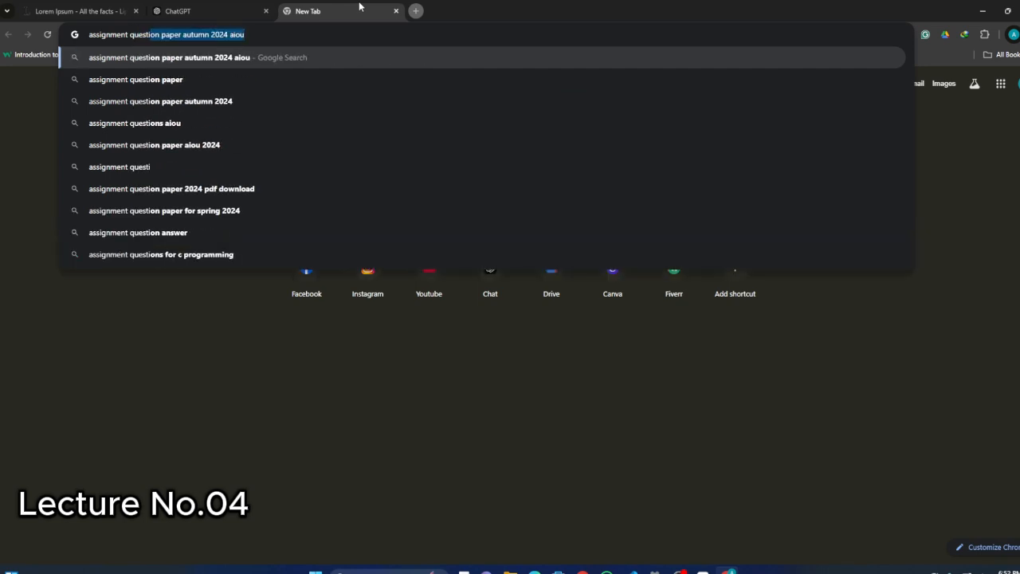
pyautogui.write('on ms')
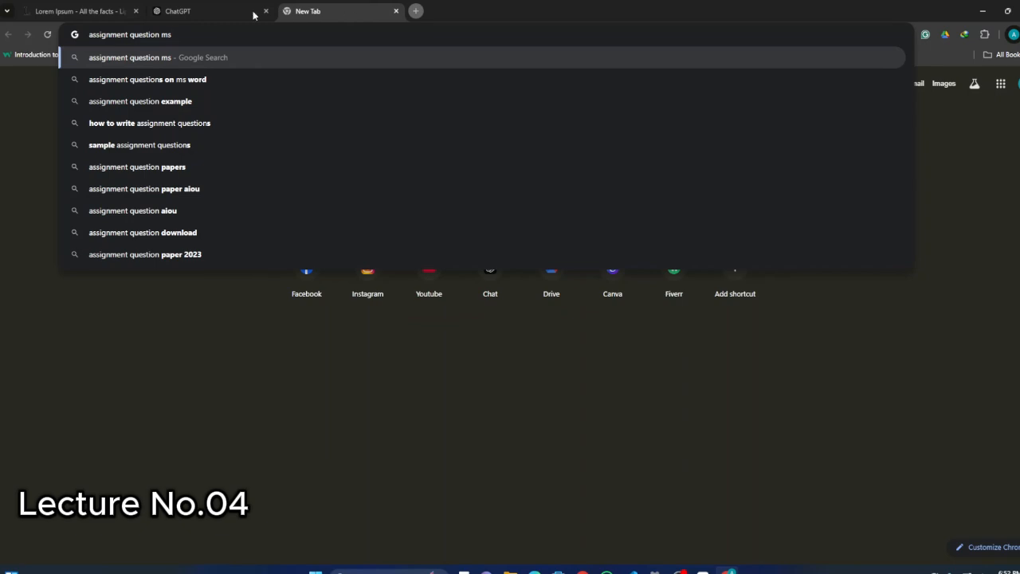
pyautogui.click(169, 79)
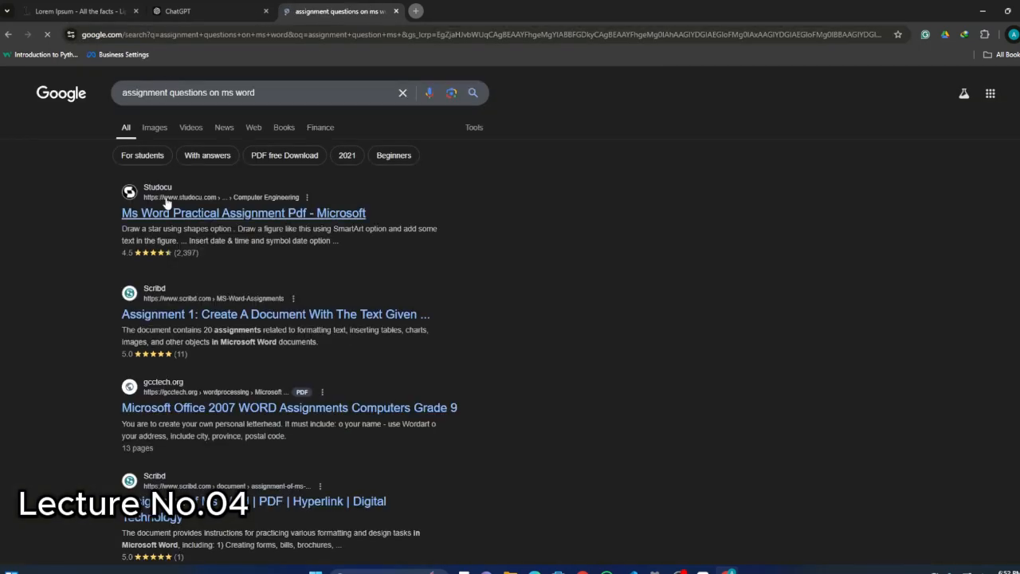
# Examine the PRACTICAL -1 tasks in the Studocu document and the layout, formatting and section requirements in the ChatGPT assignment.
pyautogui.click(209, 7)
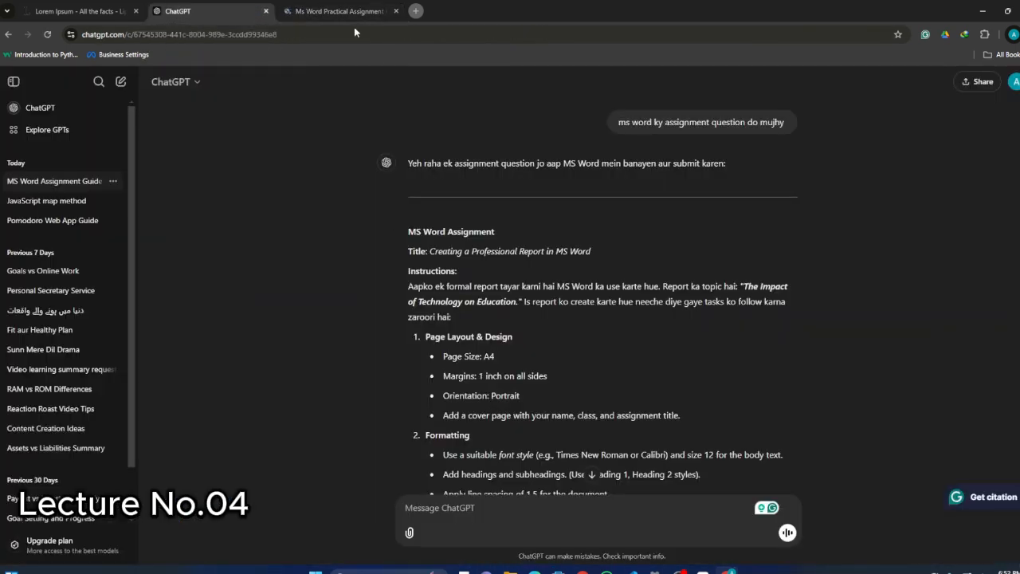
pyautogui.click(348, 7)
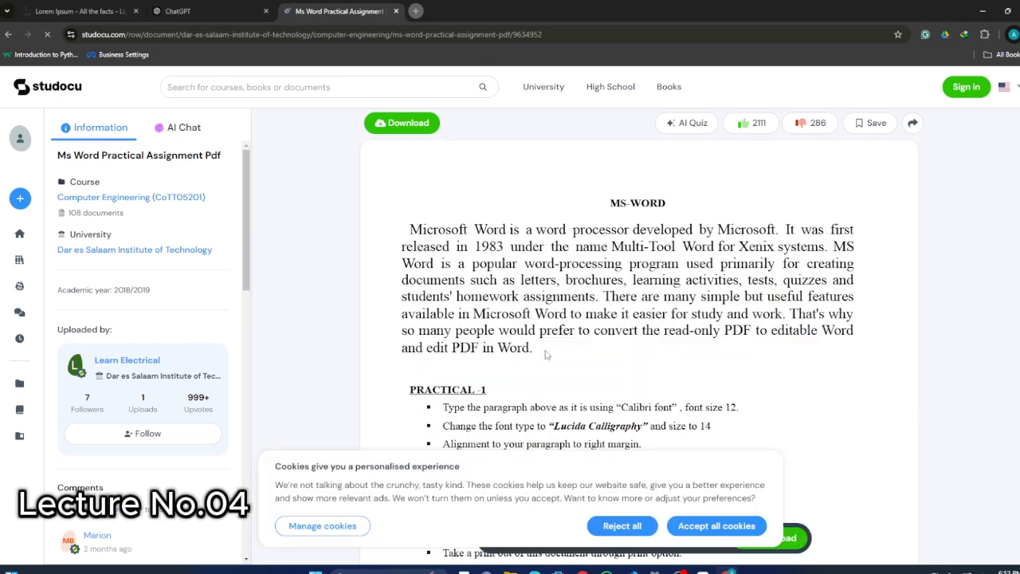
pyautogui.scroll(-1, 649, 343)
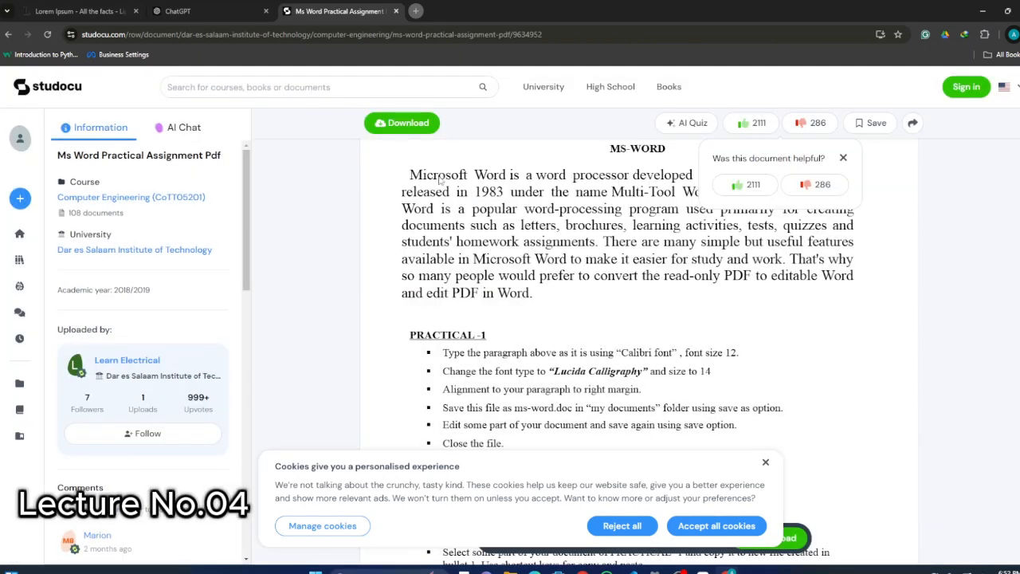
pyautogui.scroll(-1, 440, 181)
pyautogui.scroll(-2, 595, 333)
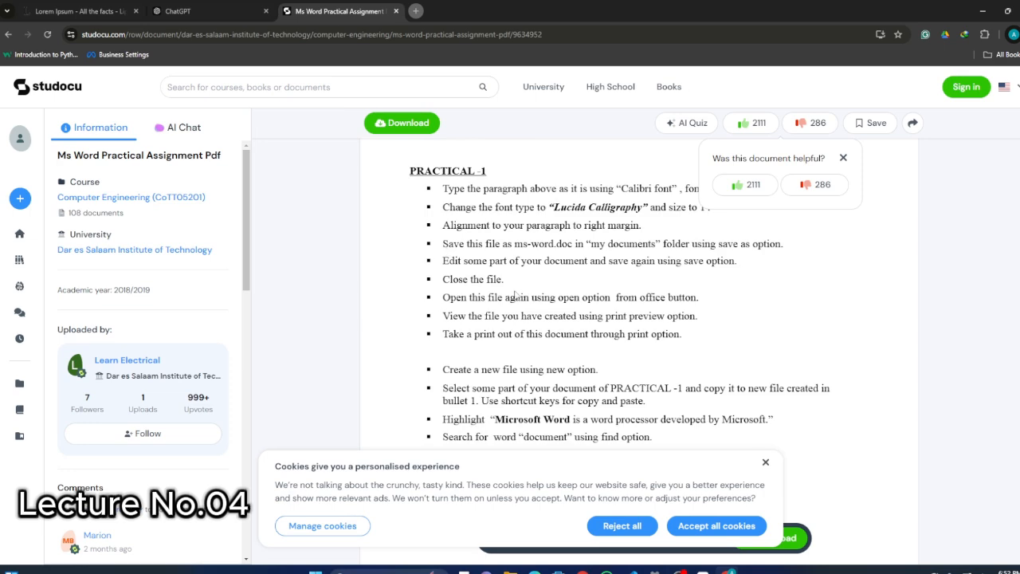
pyautogui.hotkey('ctrl', 'shift', 'Tab')
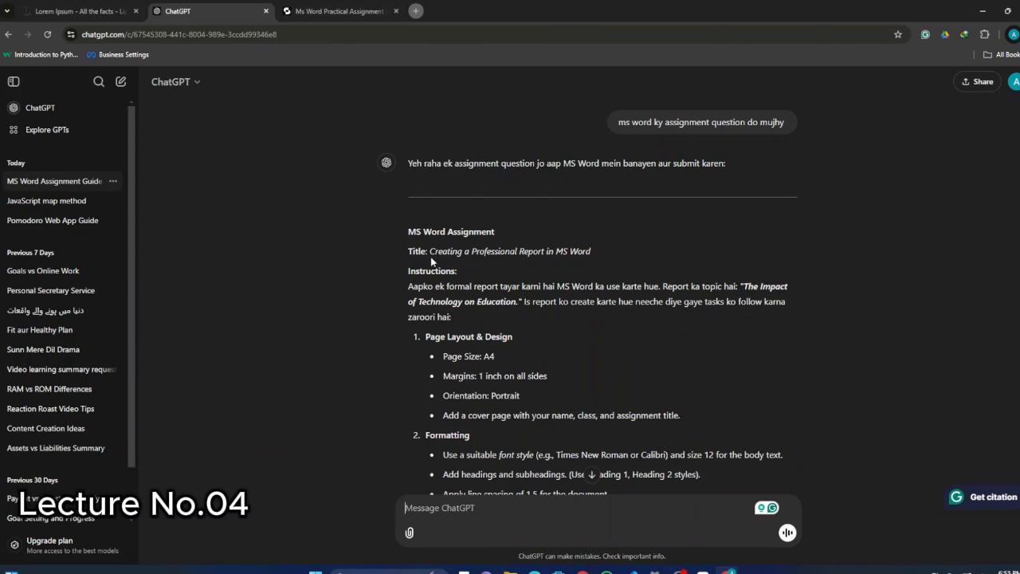
pyautogui.scroll(-2, 432, 326)
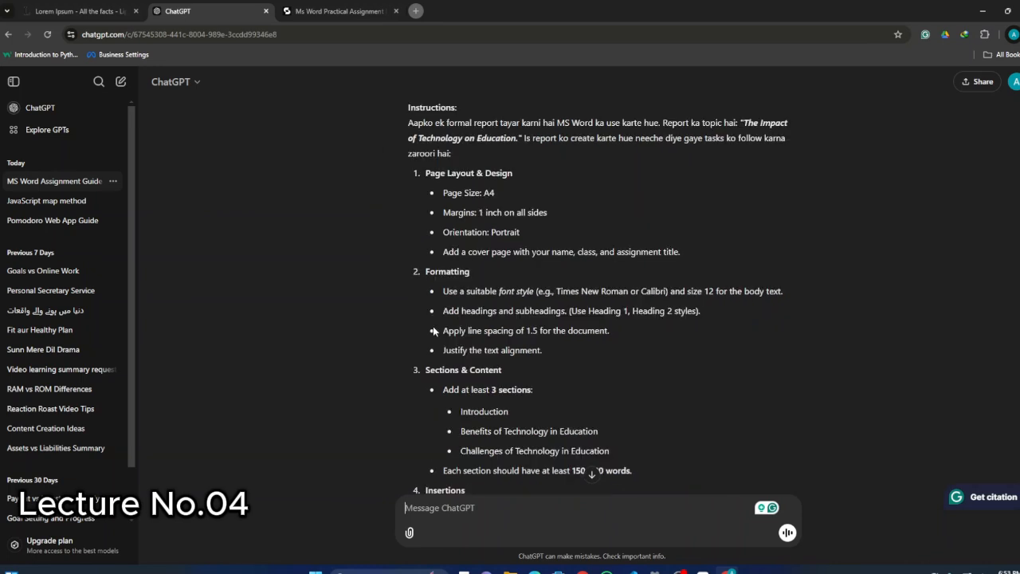
pyautogui.scroll(1, 433, 326)
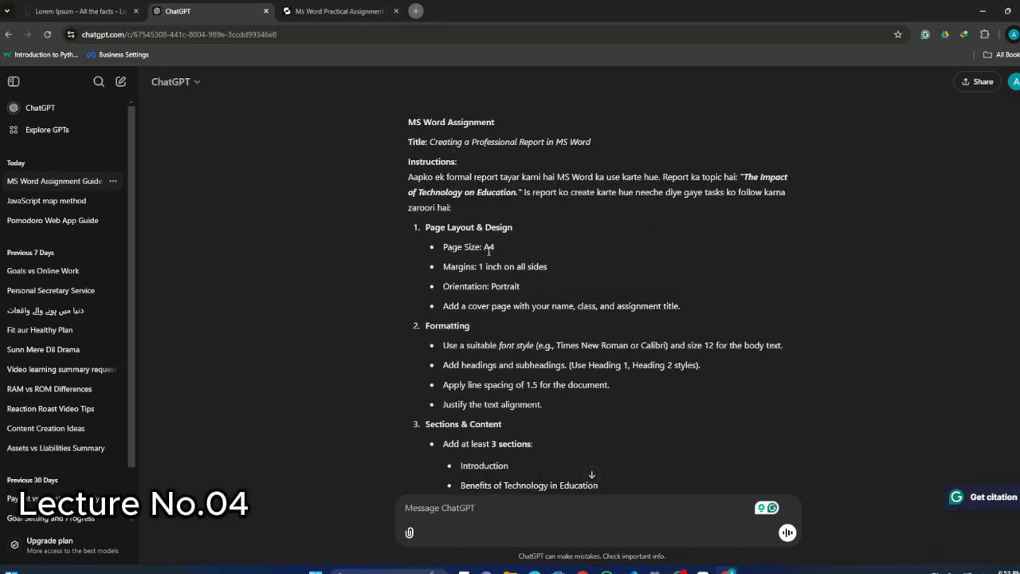
# Switch to Word, open the recent document Informative Session and review its numbered headings and bulleted lessons.
pyautogui.press('super')
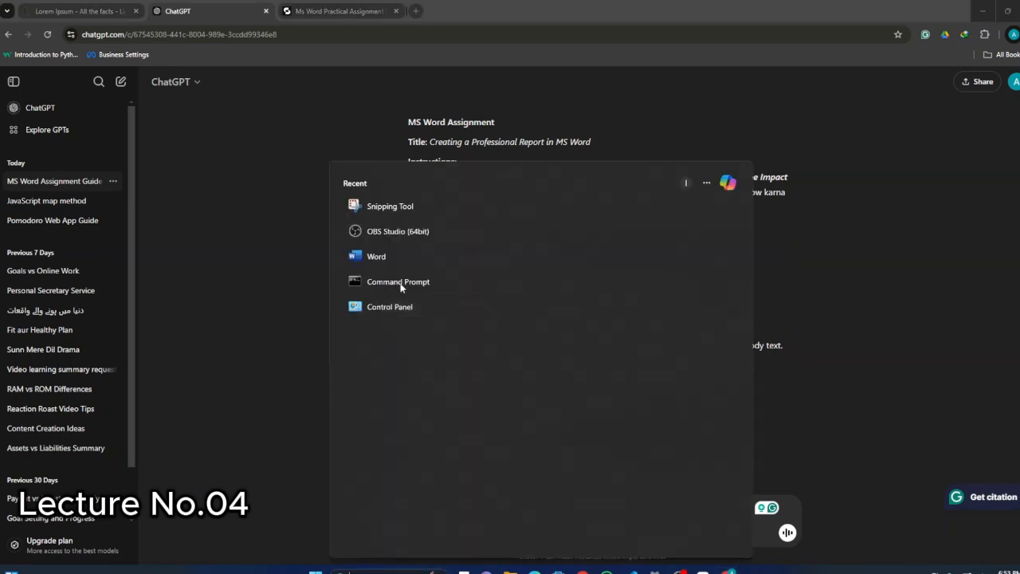
pyautogui.click(381, 257)
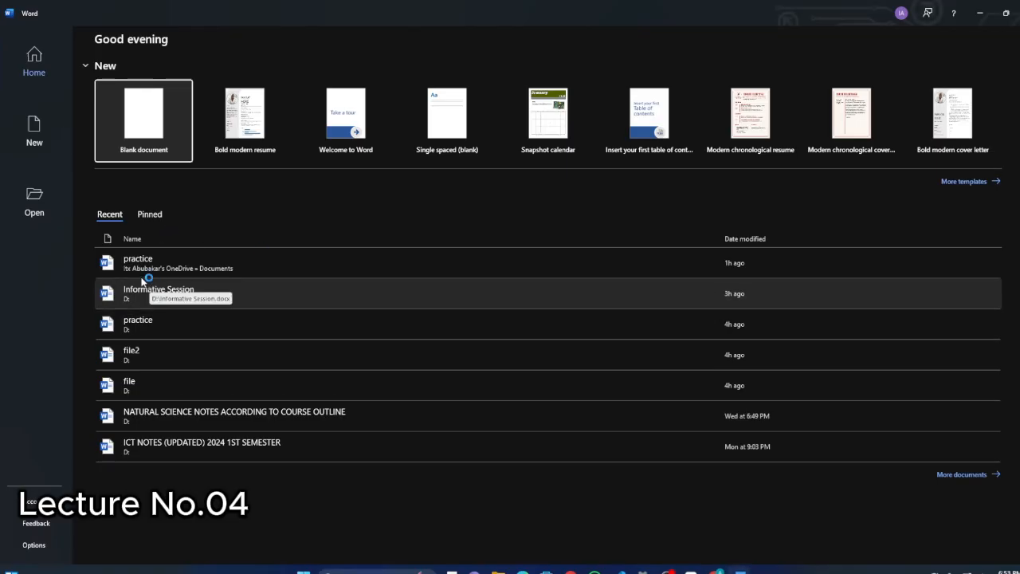
pyautogui.click(156, 288)
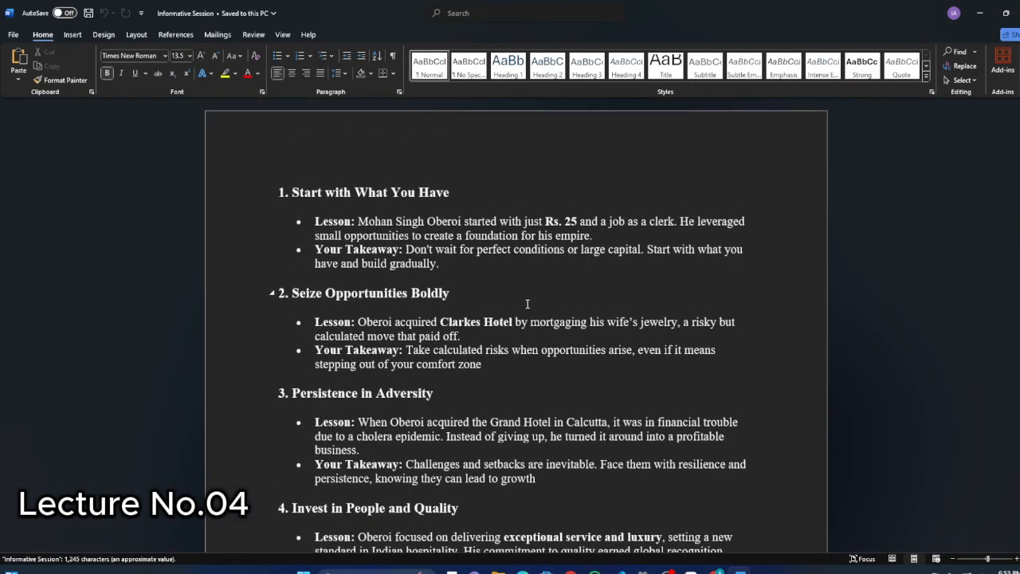
pyautogui.scroll(-5, 527, 309)
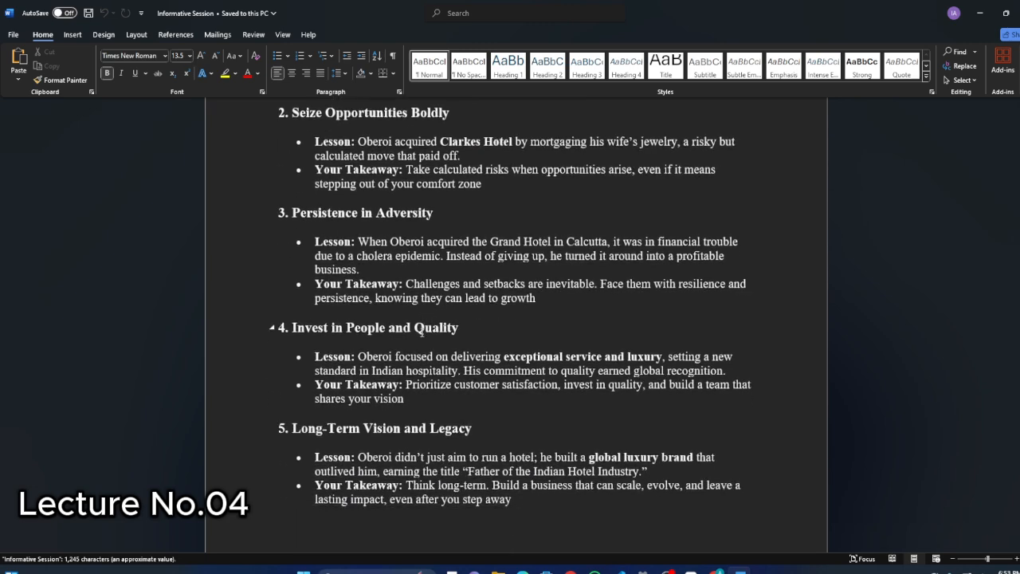
pyautogui.scroll(2, 330, 255)
pyautogui.click(330, 255)
pyautogui.scroll(3, 330, 255)
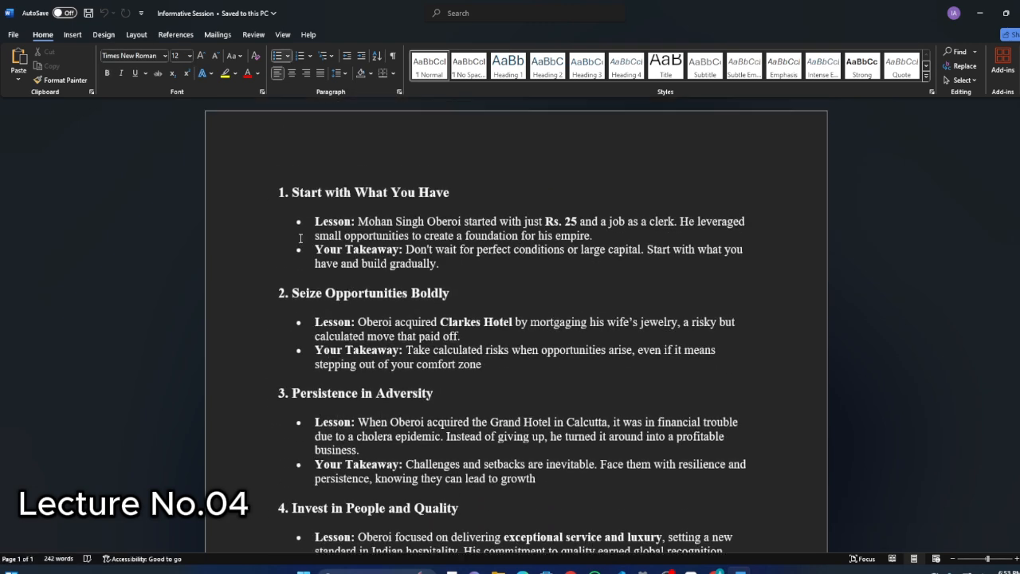
# Return to the browser and highlight the opening text of the ChatGPT assignment and of the Studocu document's MS-WORD paragraph.
pyautogui.hotkey('alt', 'Tab')
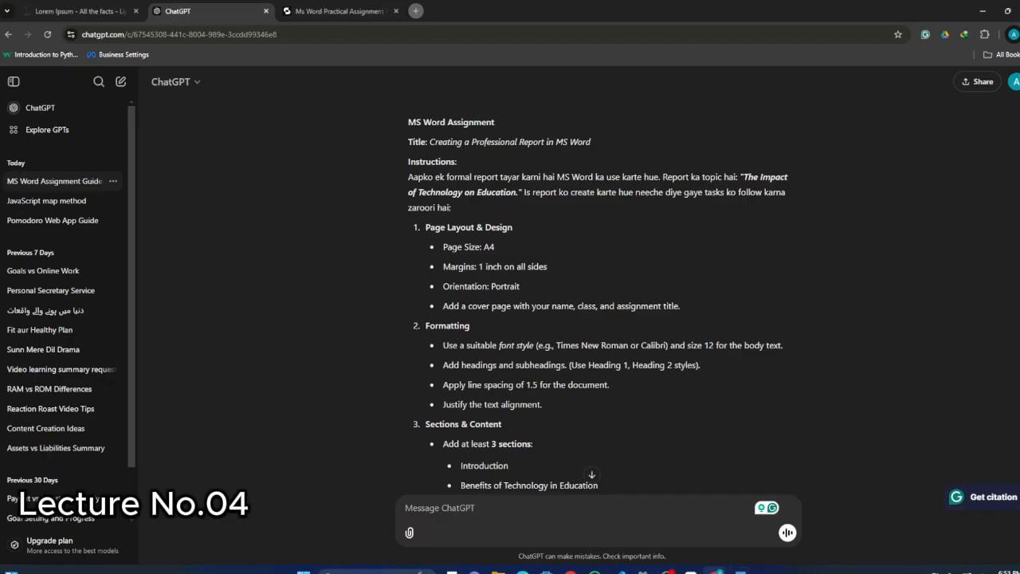
pyautogui.moveTo(408, 122); pyautogui.dragTo(497, 193)
pyautogui.click(305, 10)
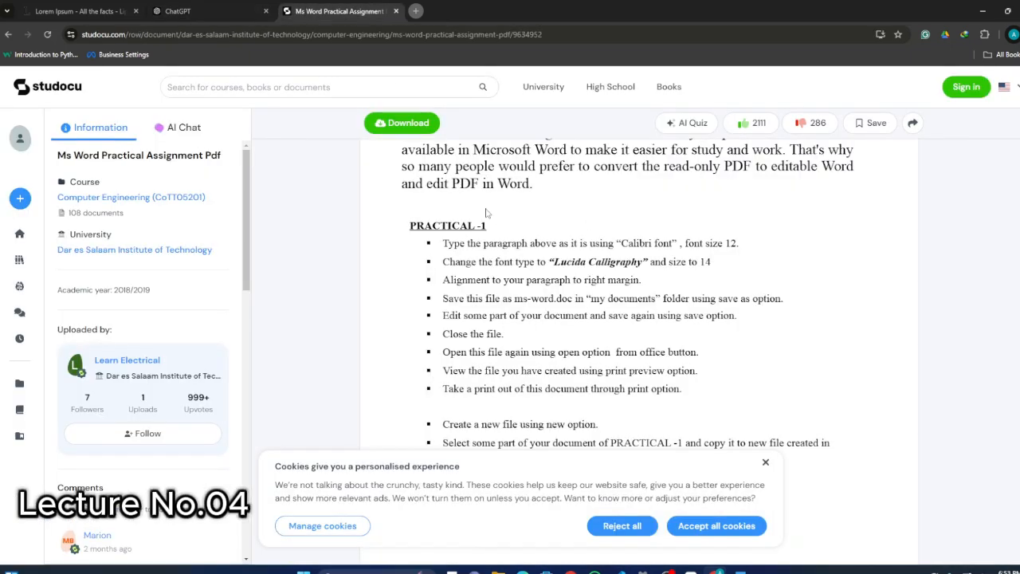
pyautogui.scroll(2, 590, 236)
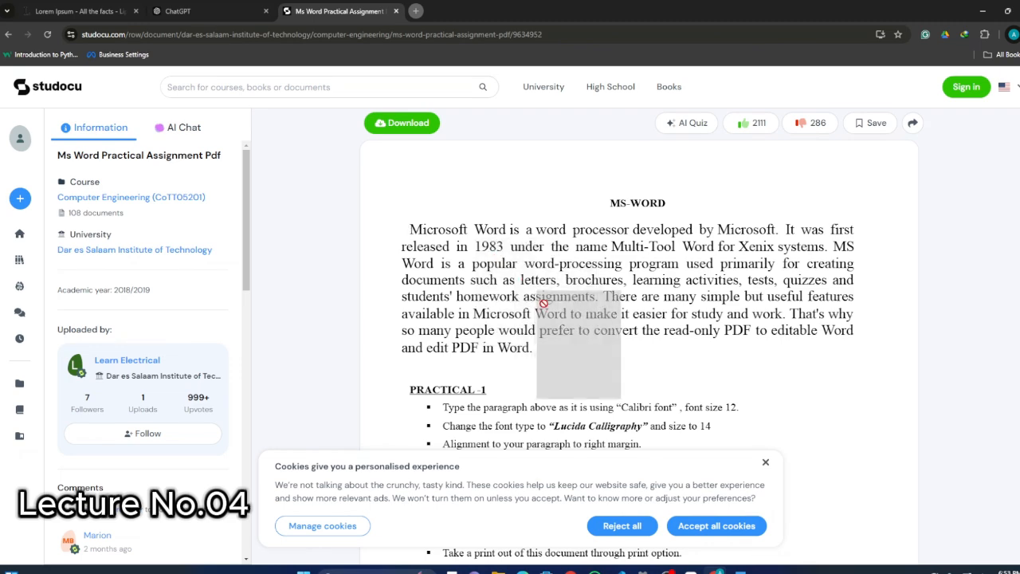
pyautogui.moveTo(410, 230); pyautogui.dragTo(459, 247)
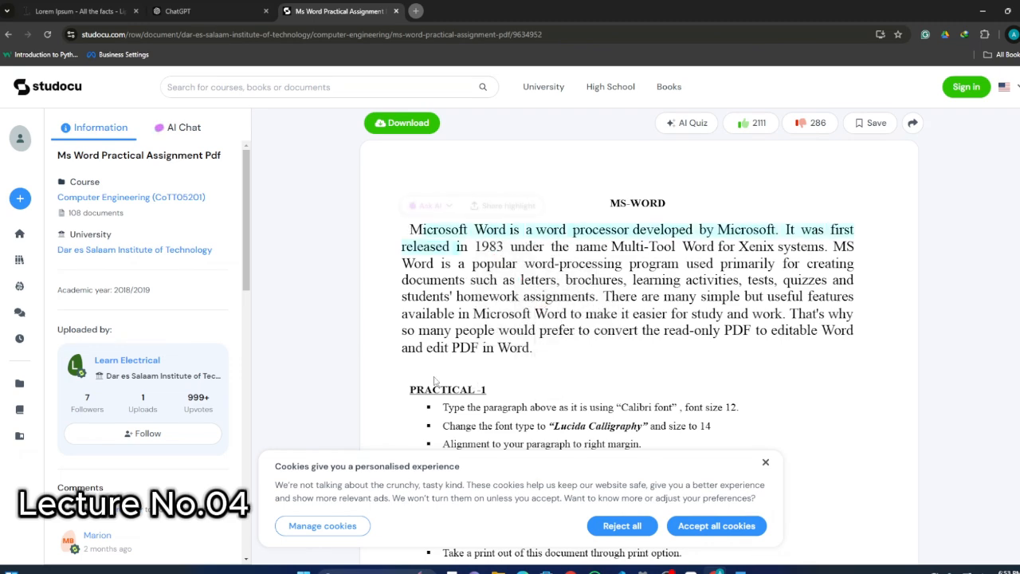
pyautogui.click(257, 7)
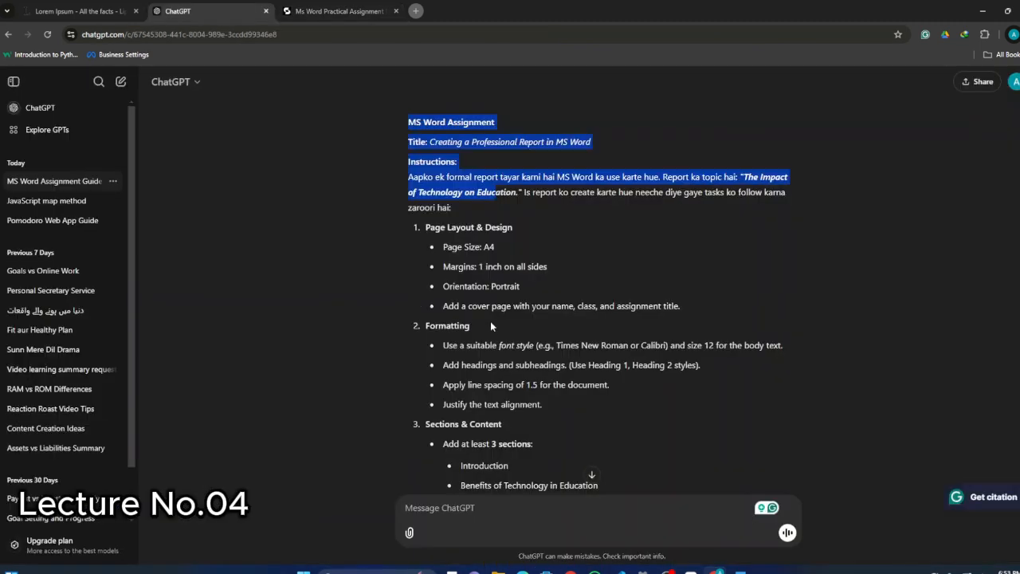
pyautogui.scroll(2, 490, 322)
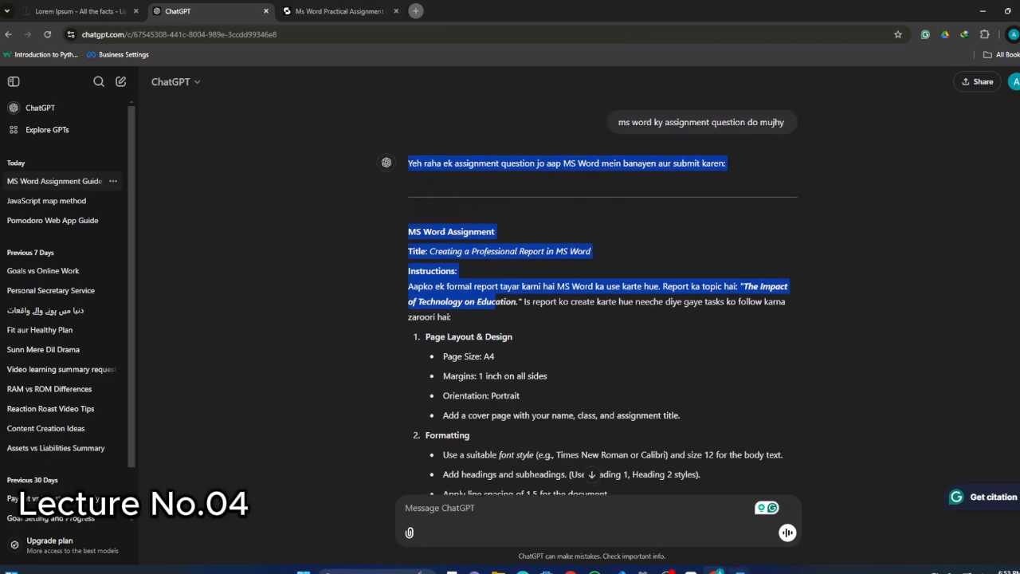
# Switch to Word, highlight the text of the first section, and return to the ChatGPT assignment.
pyautogui.click(740, 572)
pyautogui.moveTo(293, 193); pyautogui.dragTo(476, 250)
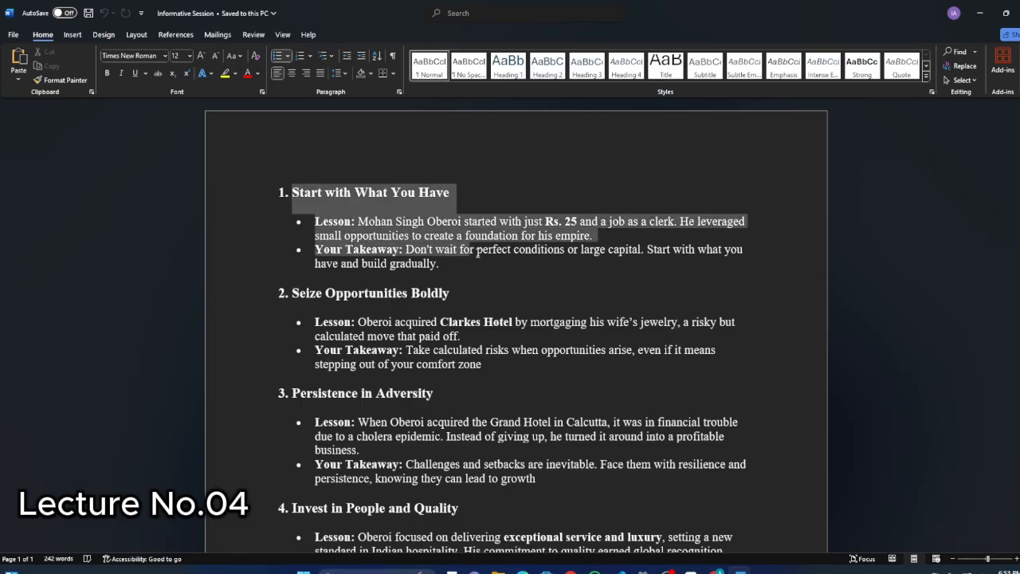
pyautogui.click(538, 325)
pyautogui.click(715, 571)
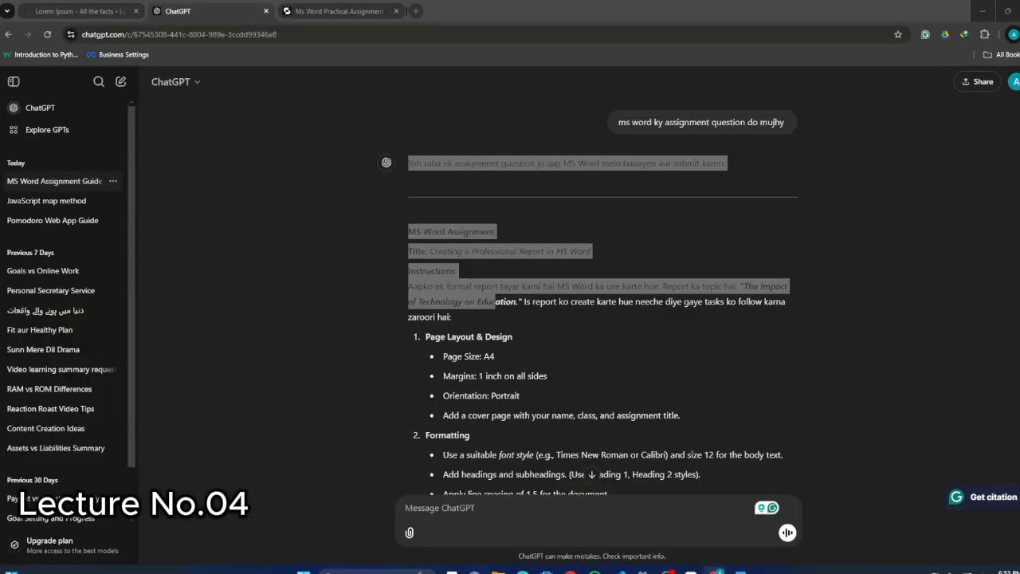
pyautogui.click(482, 241)
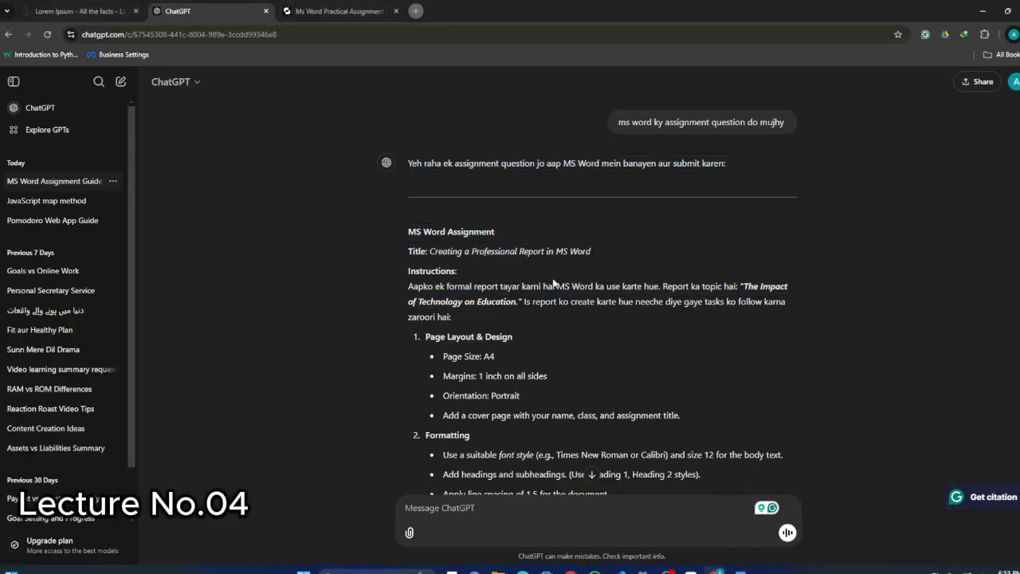
# Consult the assignment's page layout requirements and set the Informative Session document's paper size to A4 in Word.
pyautogui.scroll(-1, 550, 283)
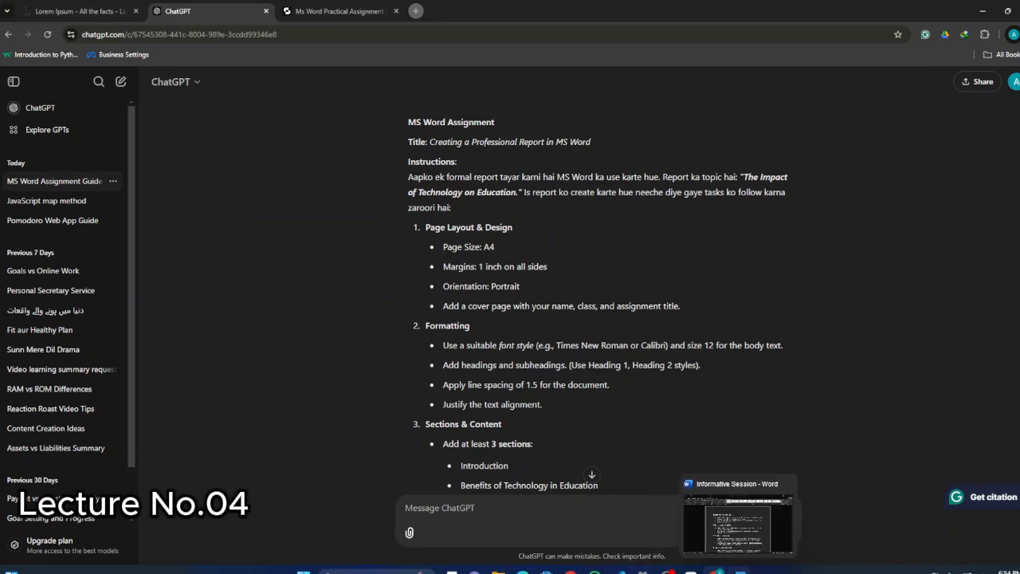
pyautogui.click(725, 571)
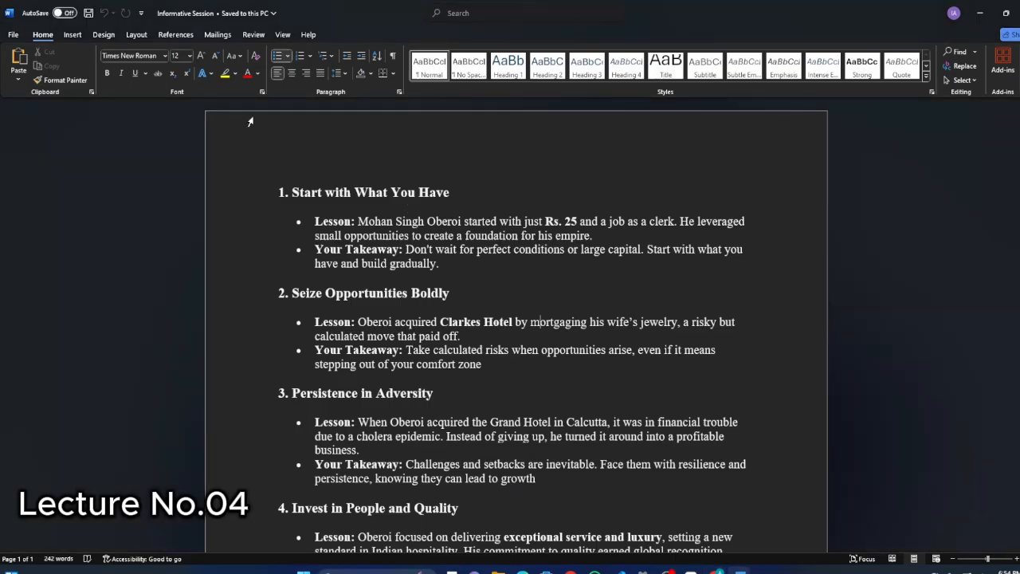
pyautogui.click(136, 34)
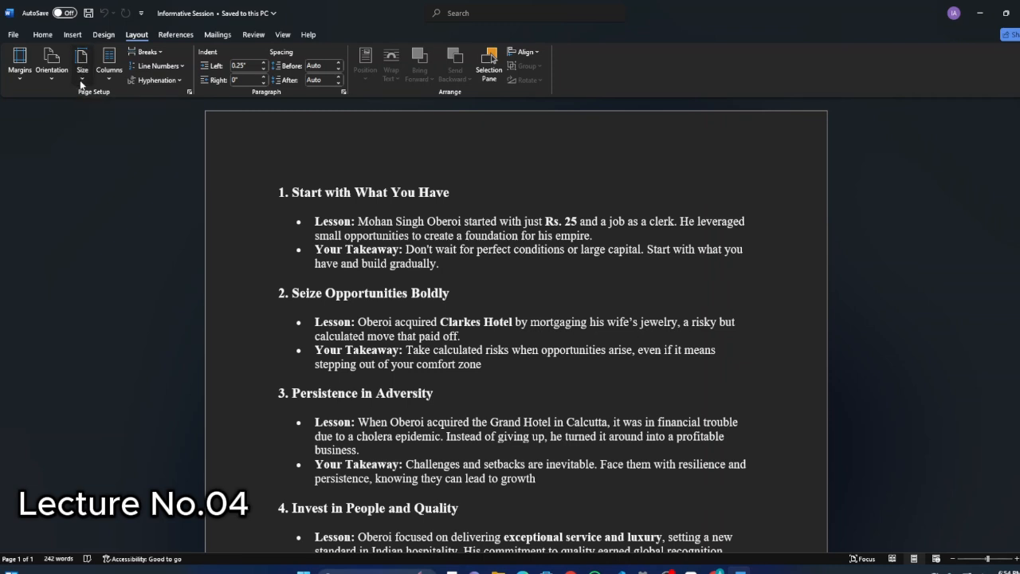
pyautogui.click(81, 82)
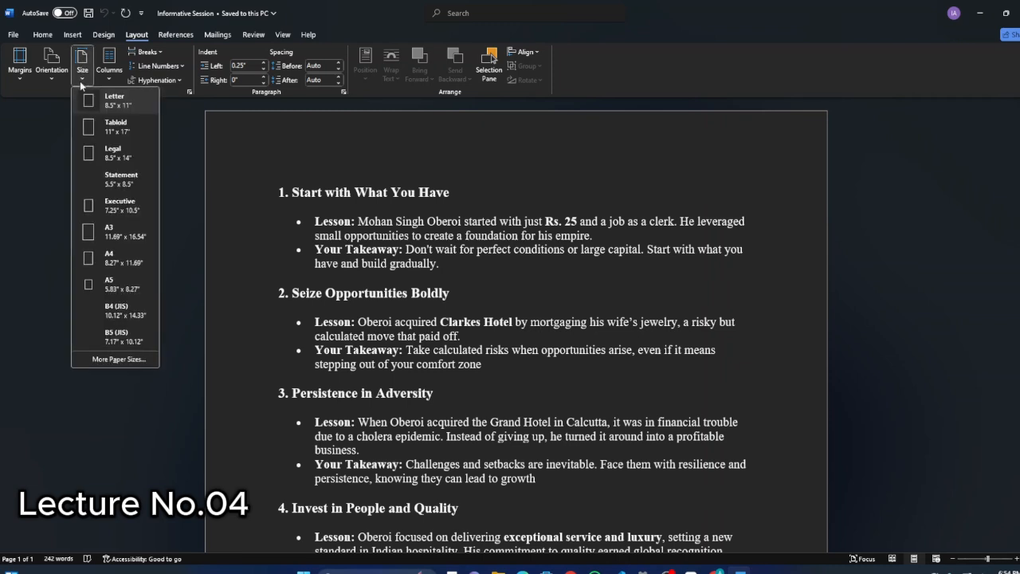
pyautogui.click(116, 260)
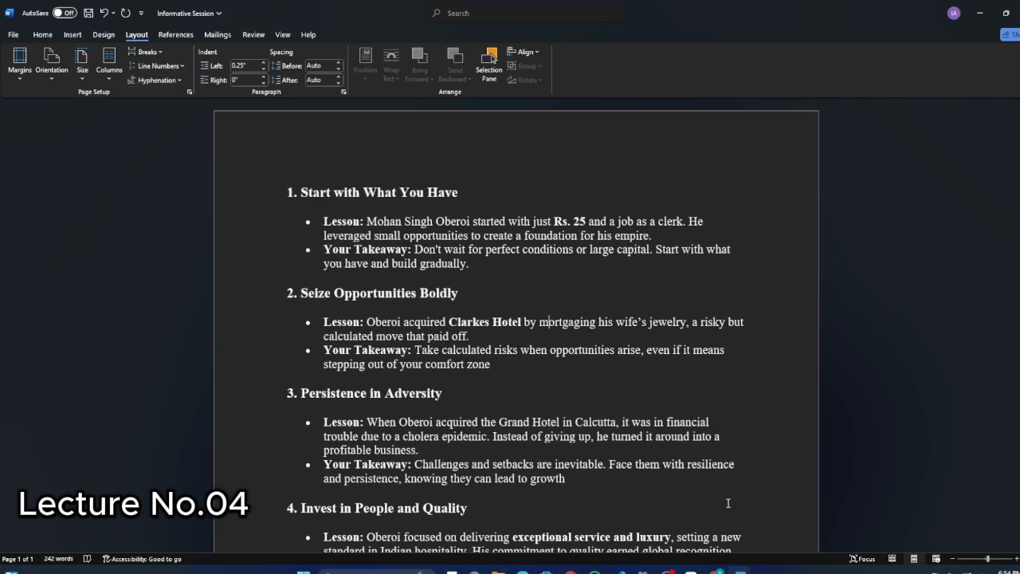
# Check the assignment's margin requirement in the browser and apply 1-inch margins on all sides of the Word document in Page Setup.
pyautogui.click(717, 570)
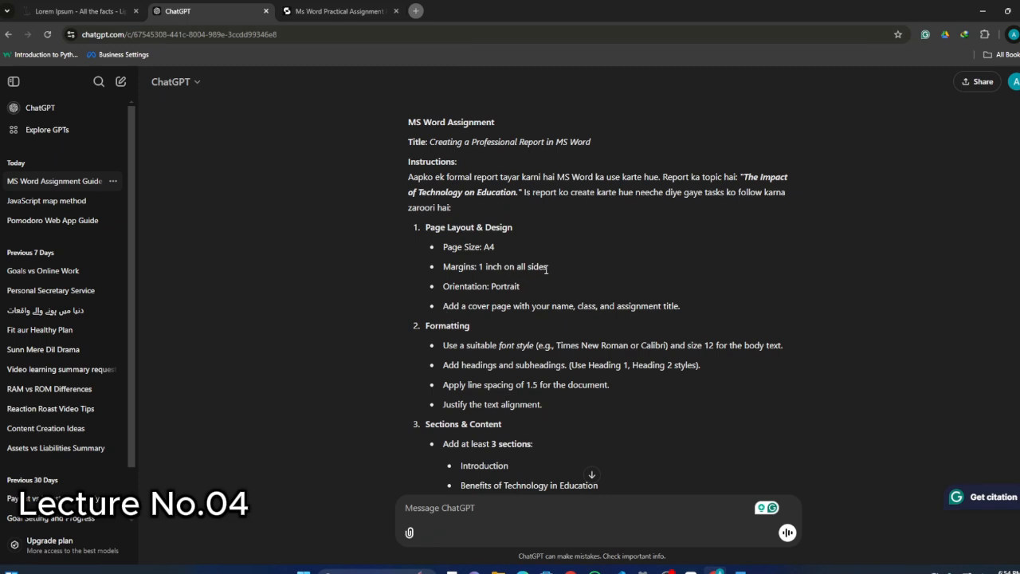
pyautogui.click(741, 571)
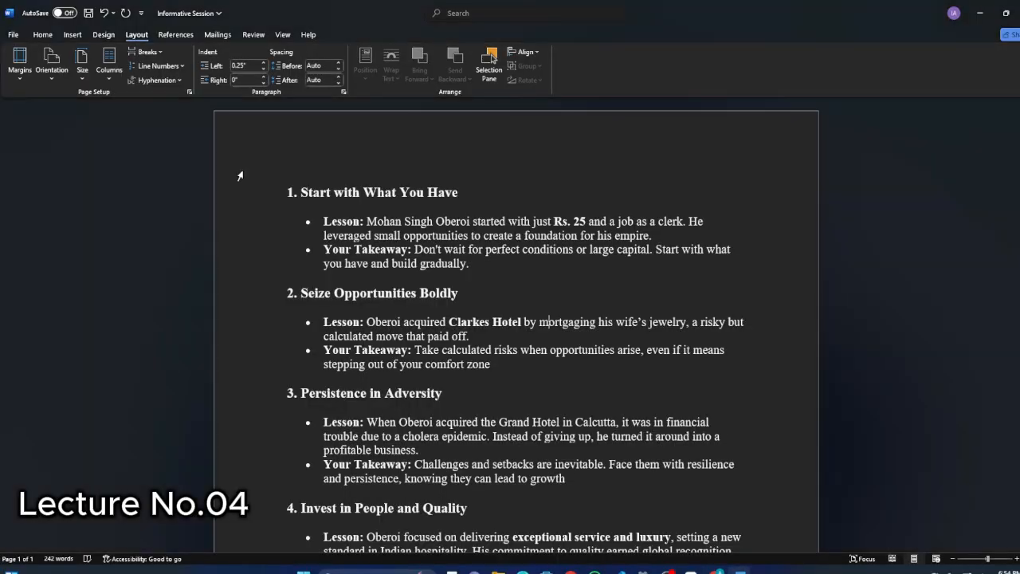
pyautogui.click(190, 92)
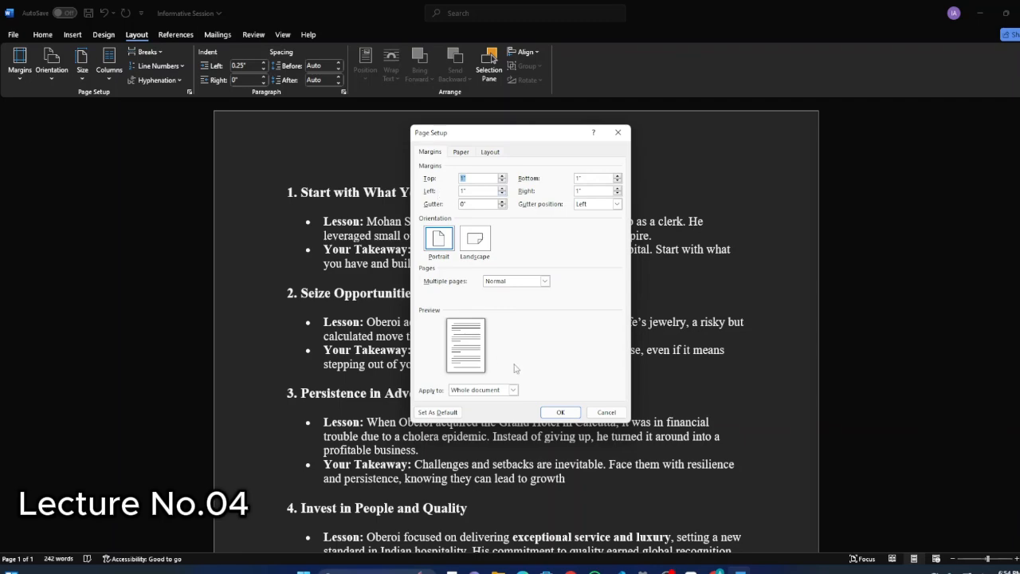
pyautogui.click(562, 413)
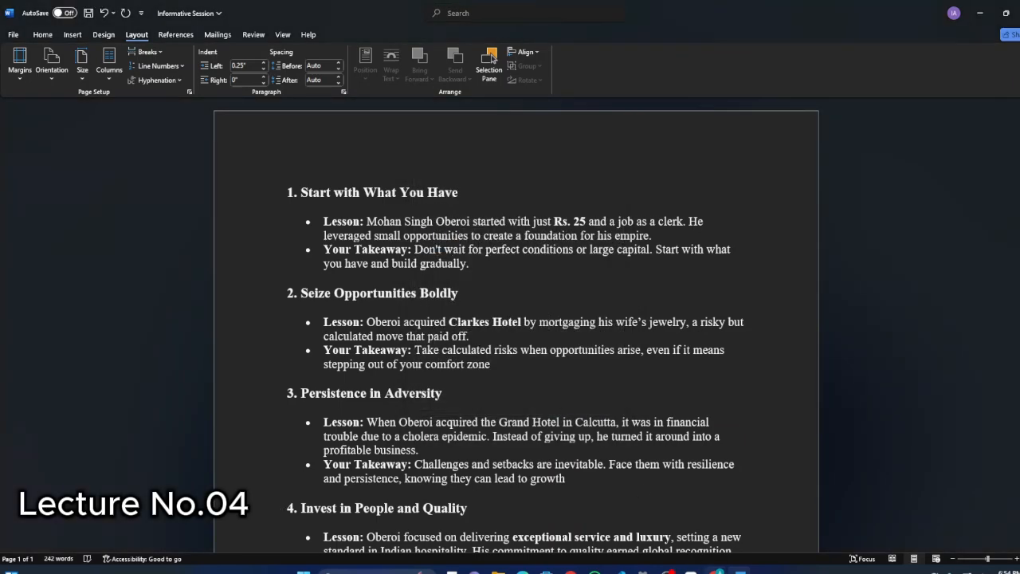
# Highlight the margins and orientation requirements in the ChatGPT assignment and set the Word document's orientation to Portrait.
pyautogui.hotkey('alt', 'Tab')
pyautogui.moveTo(442, 267); pyautogui.dragTo(548, 267)
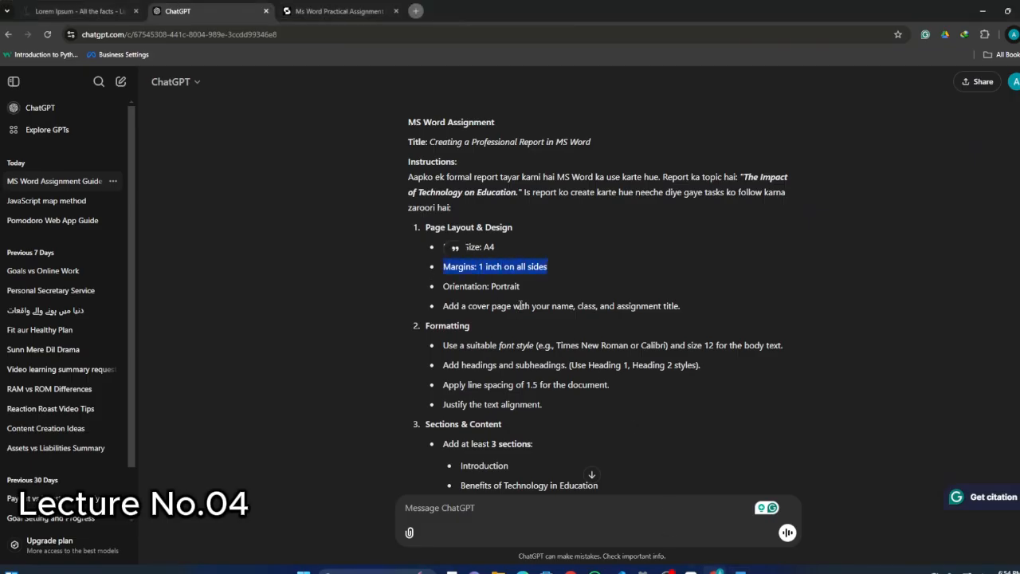
pyautogui.click(499, 305)
pyautogui.moveTo(444, 287); pyautogui.dragTo(523, 290)
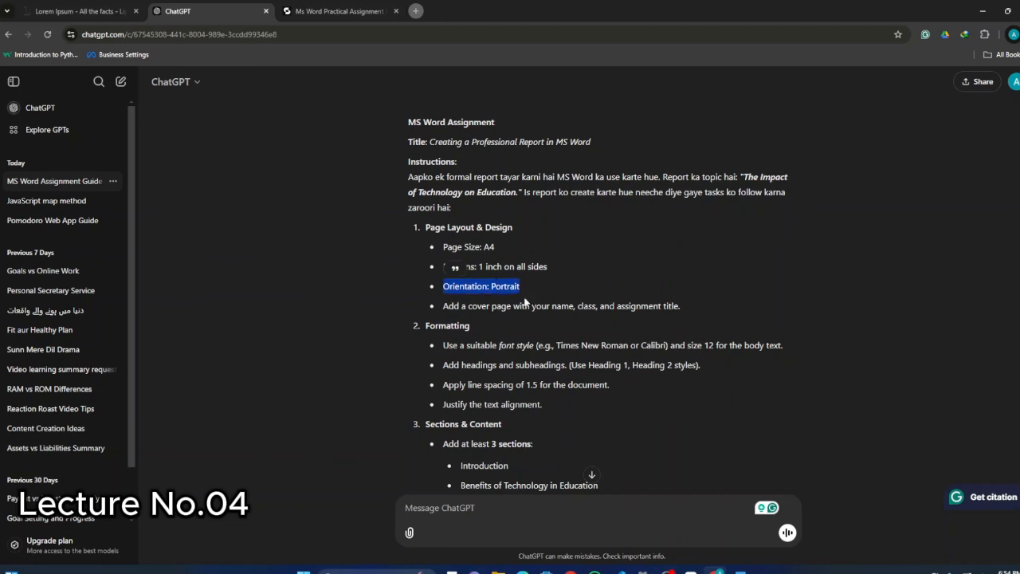
pyautogui.click(511, 307)
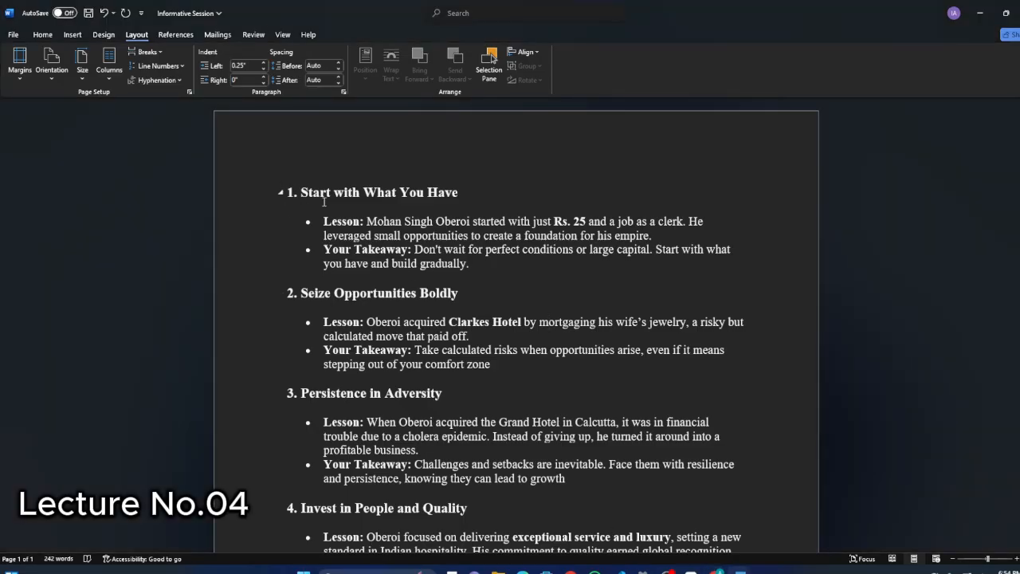
pyautogui.click(54, 73)
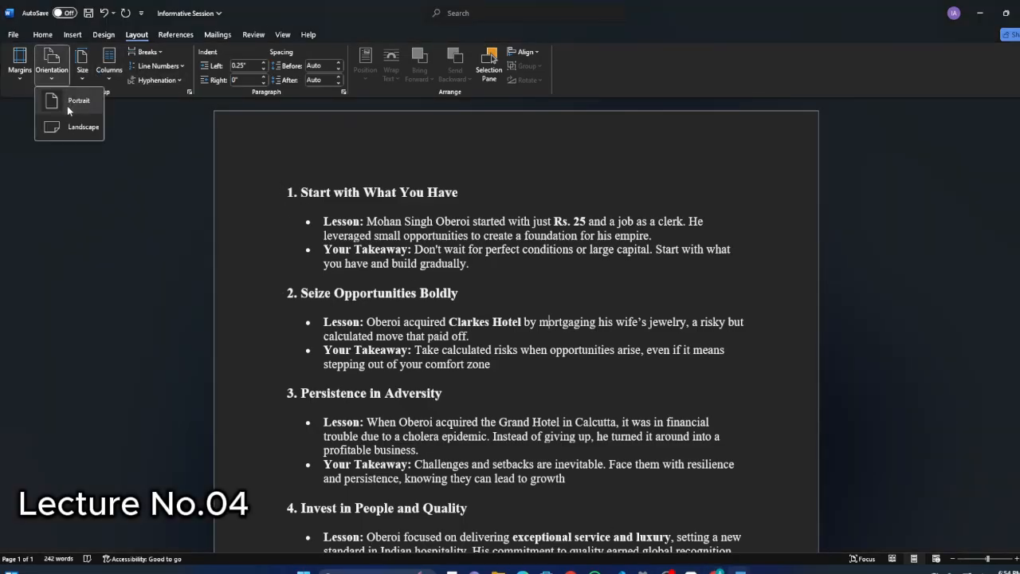
pyautogui.click(67, 106)
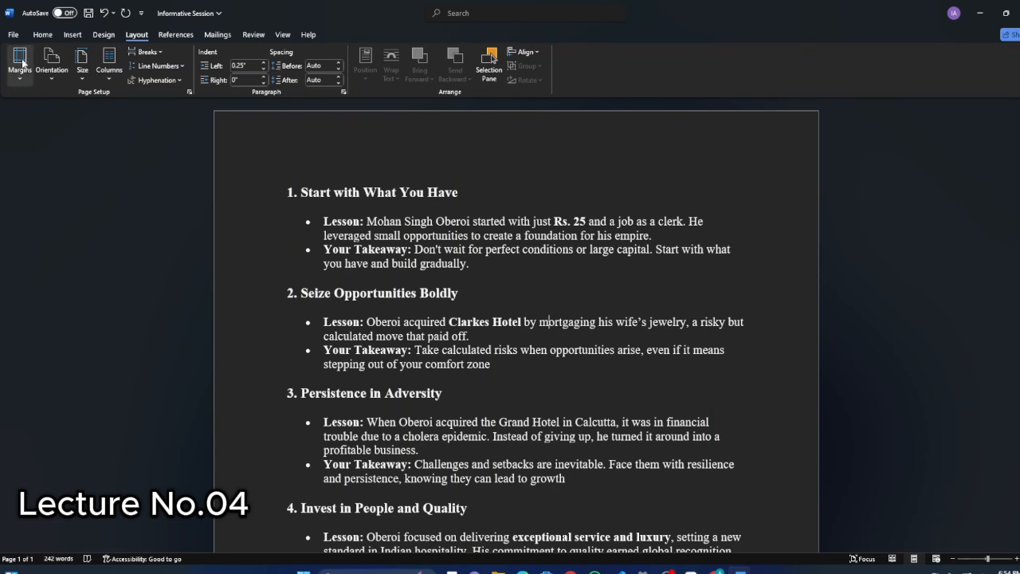
# Insert the built-in Grid cover page into the Word document and look over its layout.
pyautogui.click(71, 36)
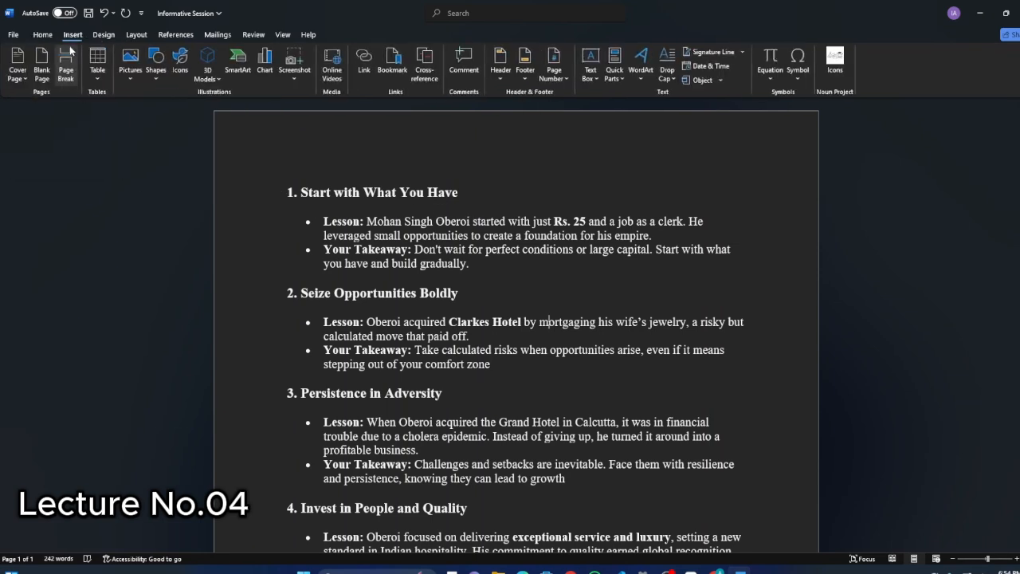
pyautogui.click(14, 74)
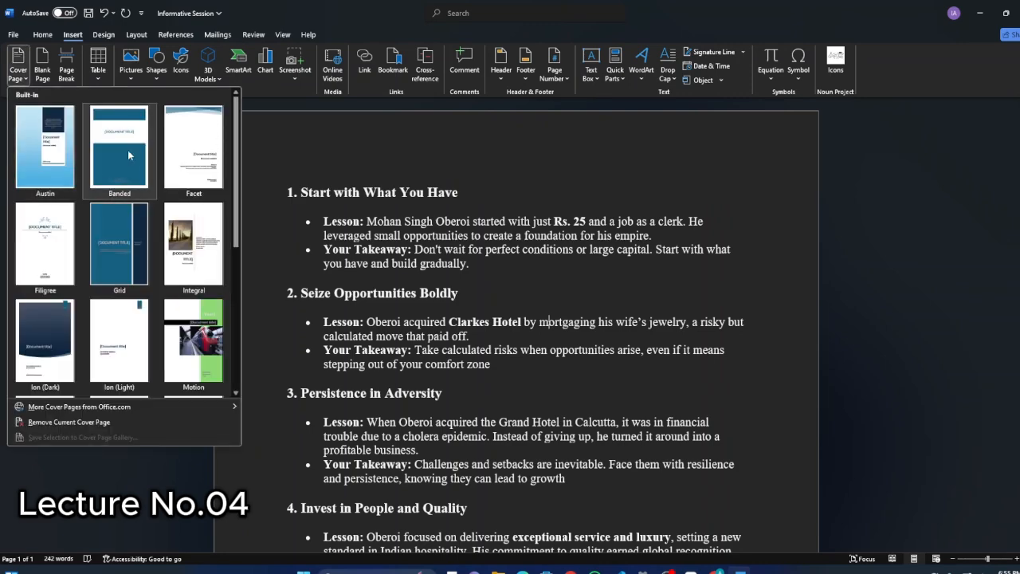
pyautogui.click(131, 224)
pyautogui.scroll(-3, 594, 371)
pyautogui.scroll(-3, 558, 335)
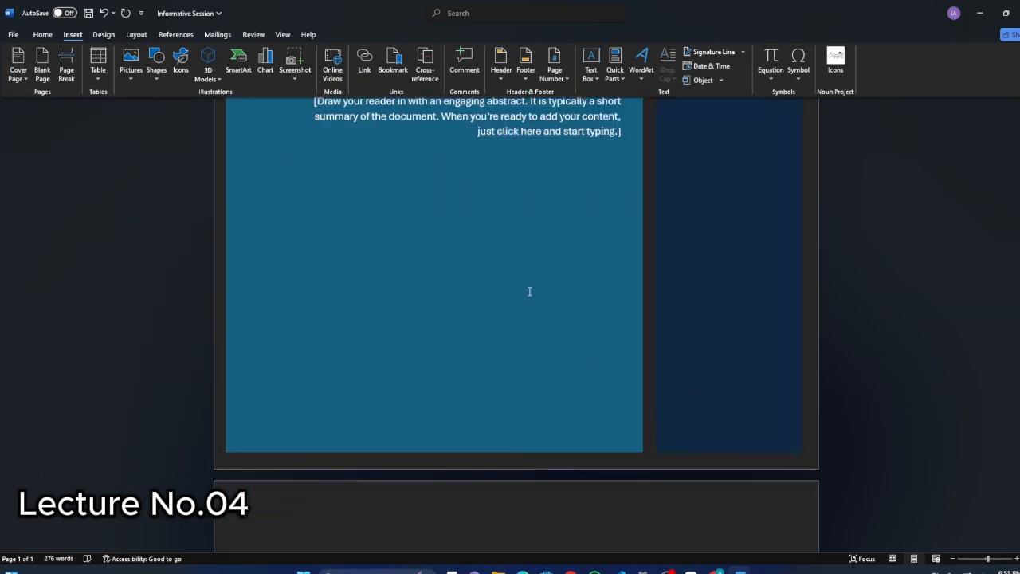
pyautogui.scroll(3, 510, 239)
pyautogui.scroll(-2, 458, 270)
pyautogui.scroll(-10, 458, 270)
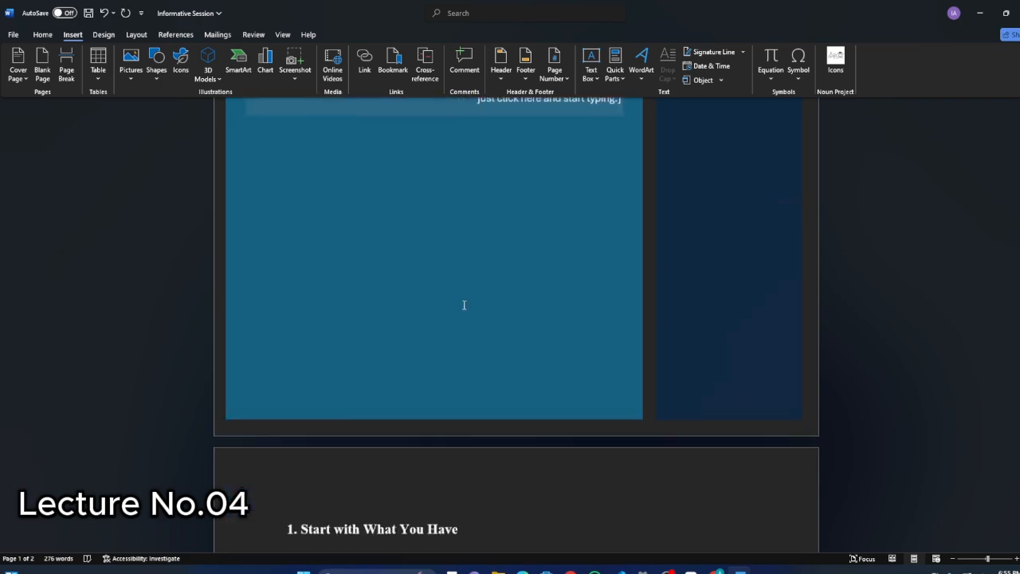
# Review the assignment's formatting requirements in ChatGPT, return to the Word document and set the font to Times New Roman.
pyautogui.hotkey('alt', 'Tab')
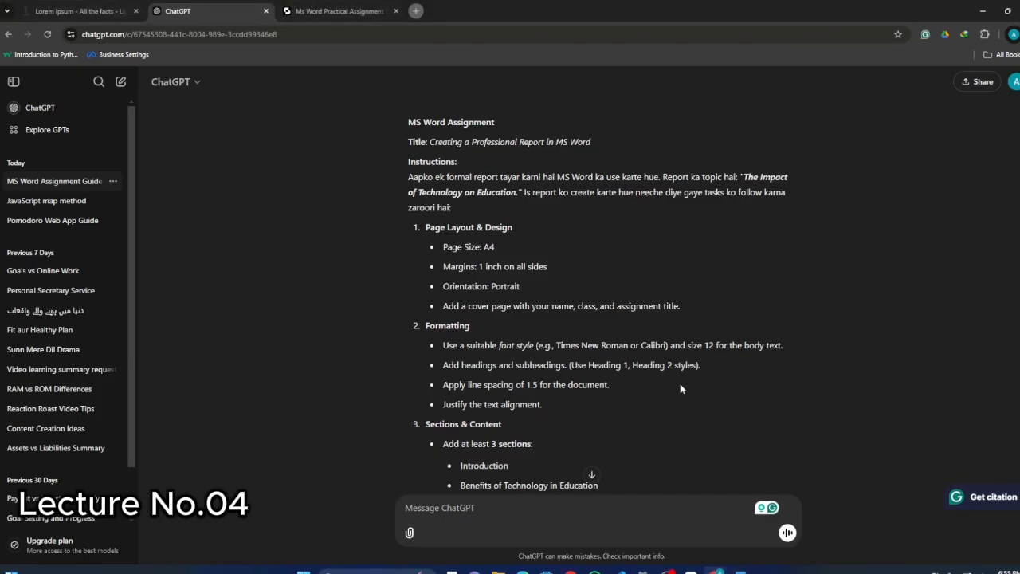
pyautogui.scroll(-3, 540, 329)
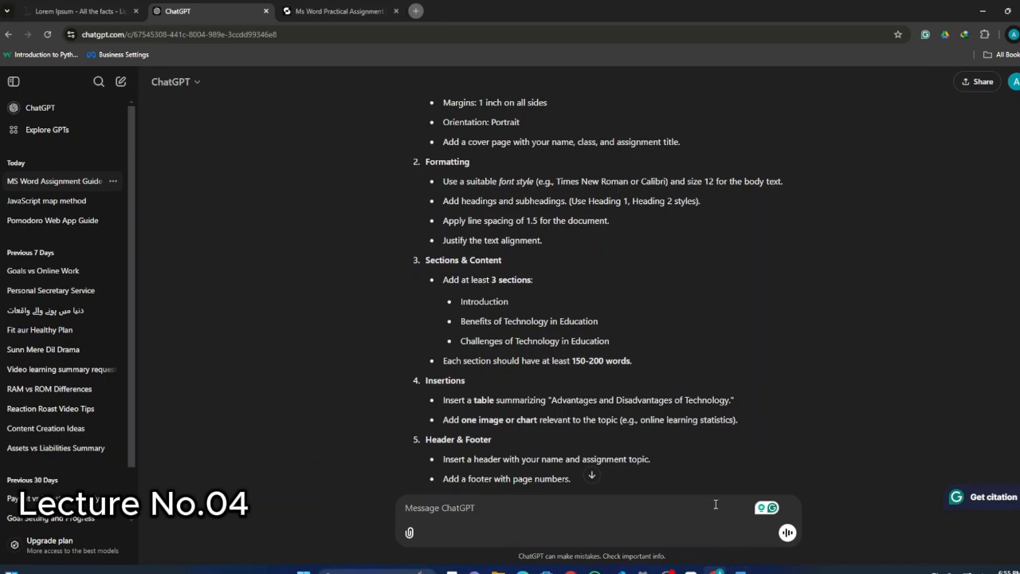
pyautogui.click(738, 568)
pyautogui.click(47, 36)
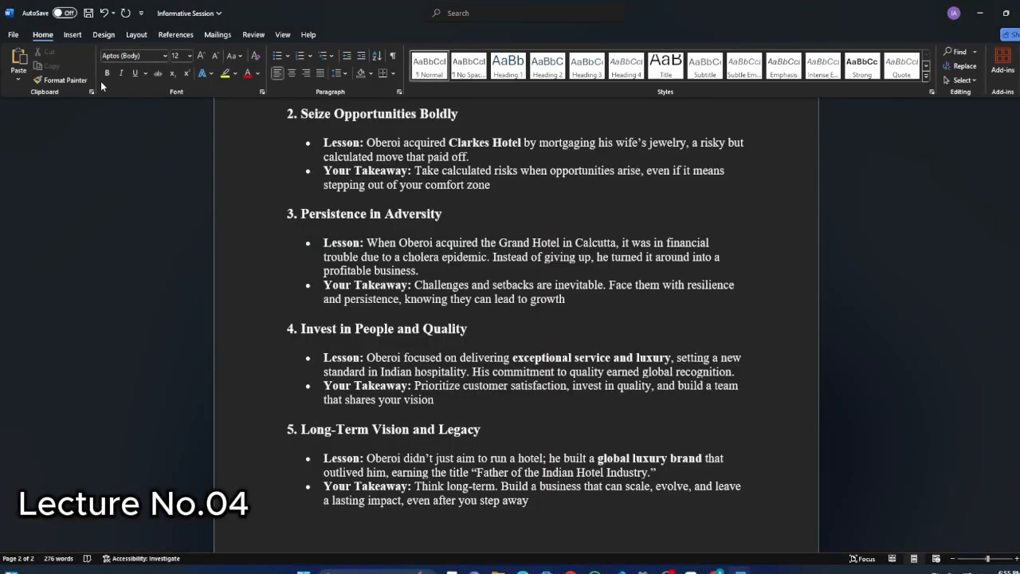
pyautogui.click(136, 55)
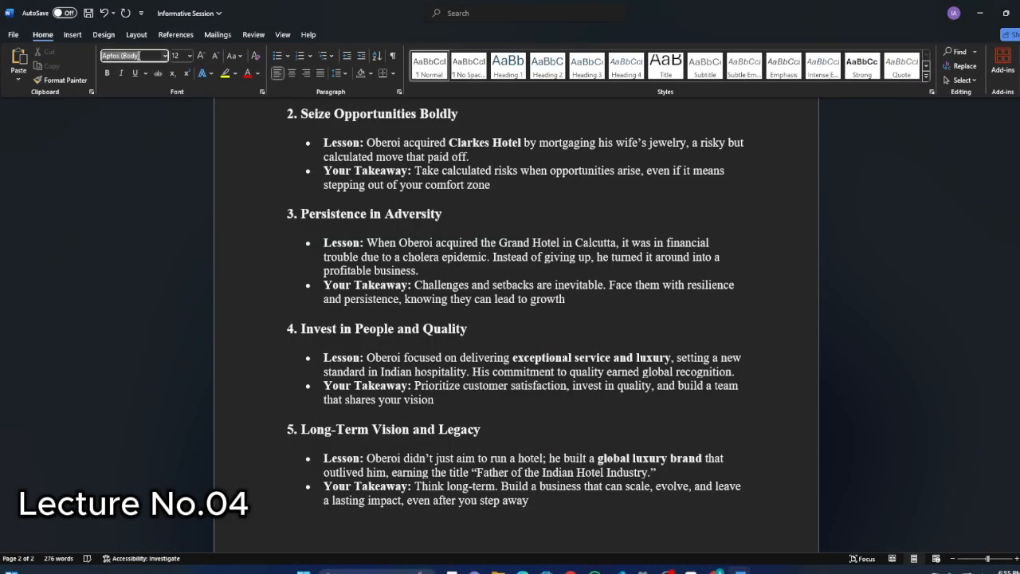
pyautogui.write('Ti')
pyautogui.press('Return')
# Select the text from the "Seize Opportunities Boldly" heading through "Persistence in Adversity" and apply Times New Roman to it.
pyautogui.hotkey('shift', 'Down')
pyautogui.hotkey('shift', 'Down')
pyautogui.hotkey('shift', 'Down')
pyautogui.hotkey('shift', 'Down')
pyautogui.hotkey('shift', 'Down')
pyautogui.hotkey('shift', 'Down')
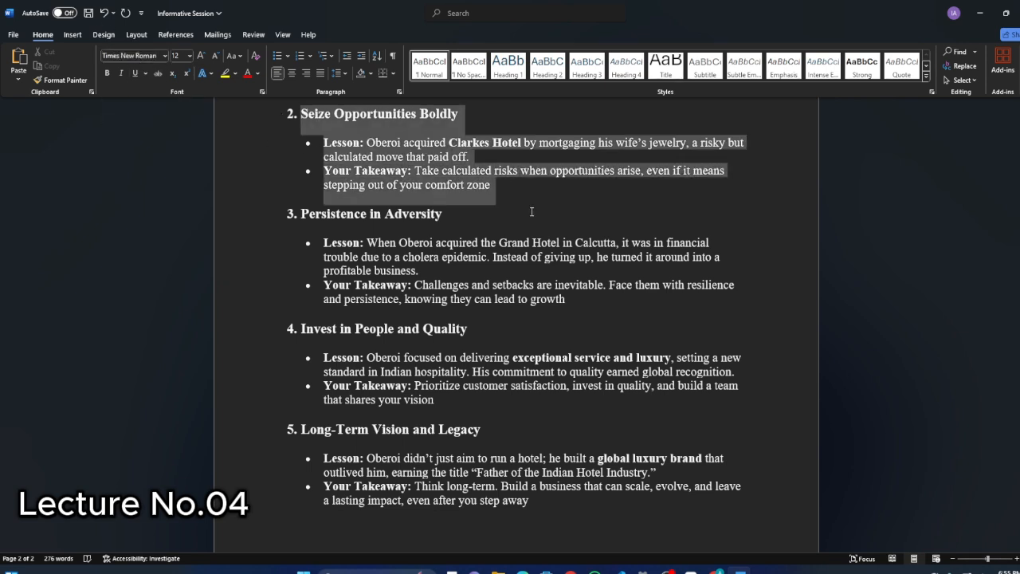
pyautogui.click(166, 58)
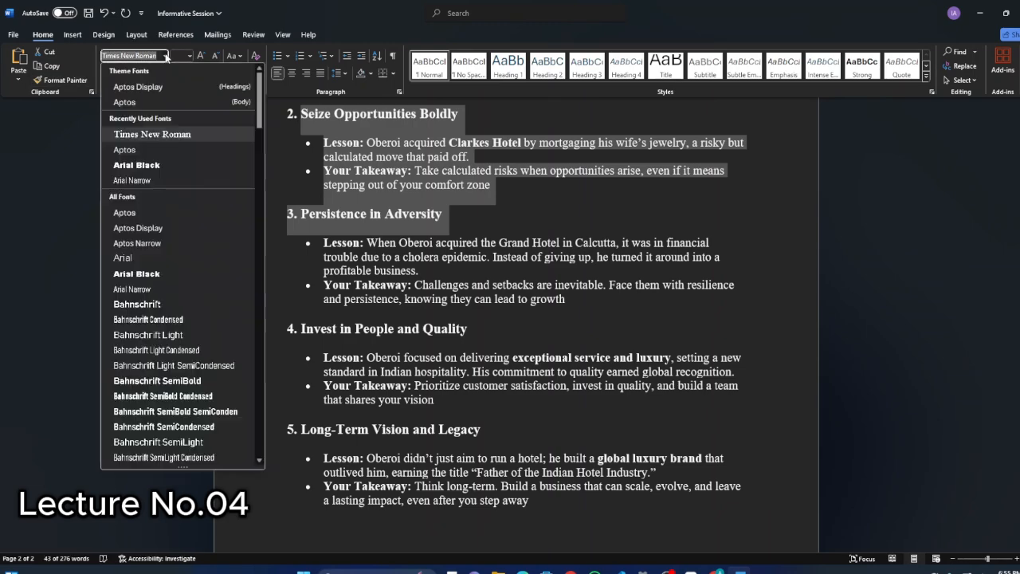
pyautogui.click(155, 134)
pyautogui.scroll(3, 372, 188)
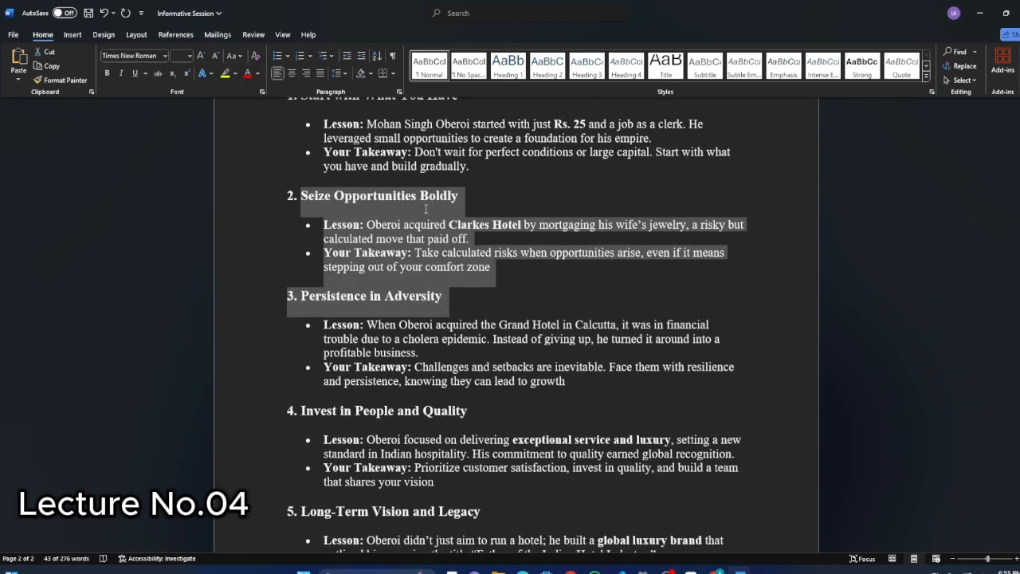
pyautogui.click(526, 228)
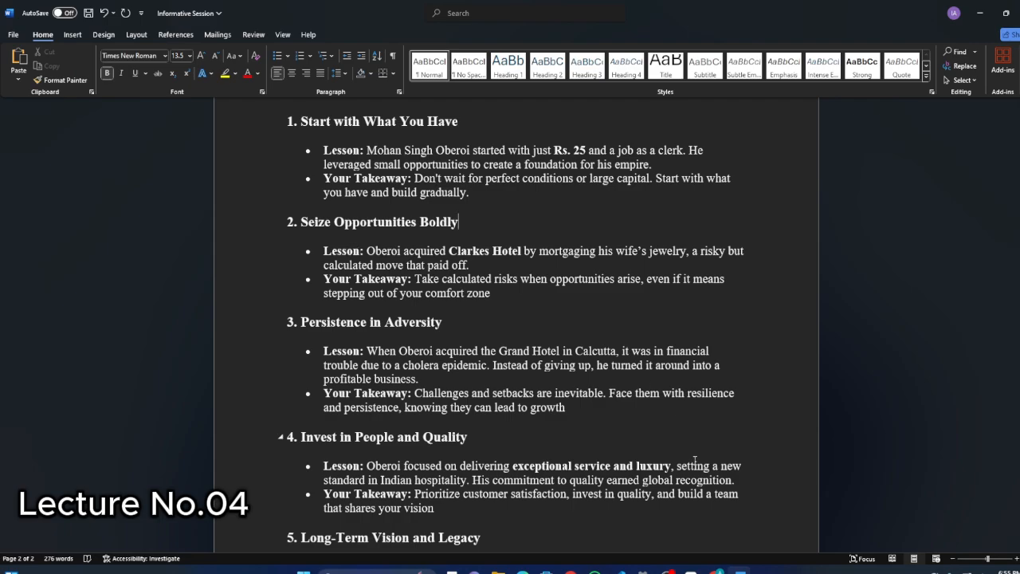
# Recheck the heading requirements in ChatGPT and highlight the "Start with What You Have" heading and its bullets in Word.
pyautogui.click(718, 570)
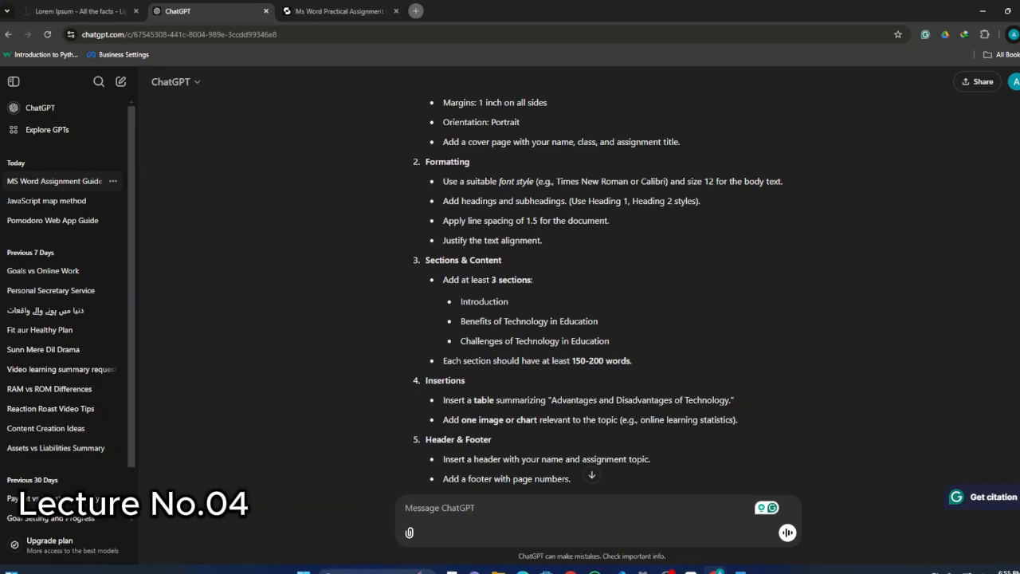
pyautogui.hotkey('alt', 'Tab')
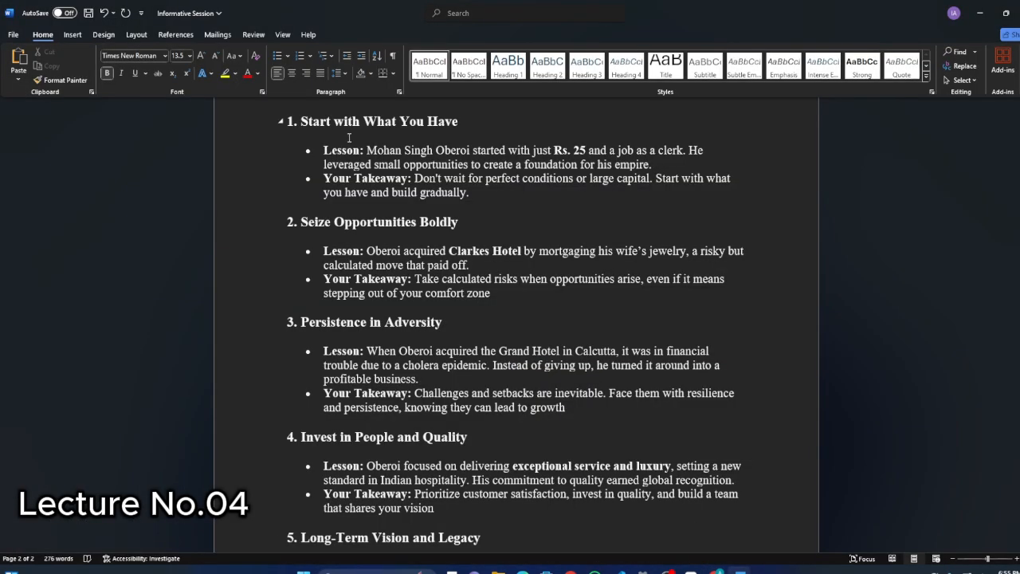
pyautogui.moveTo(475, 125); pyautogui.dragTo(297, 104)
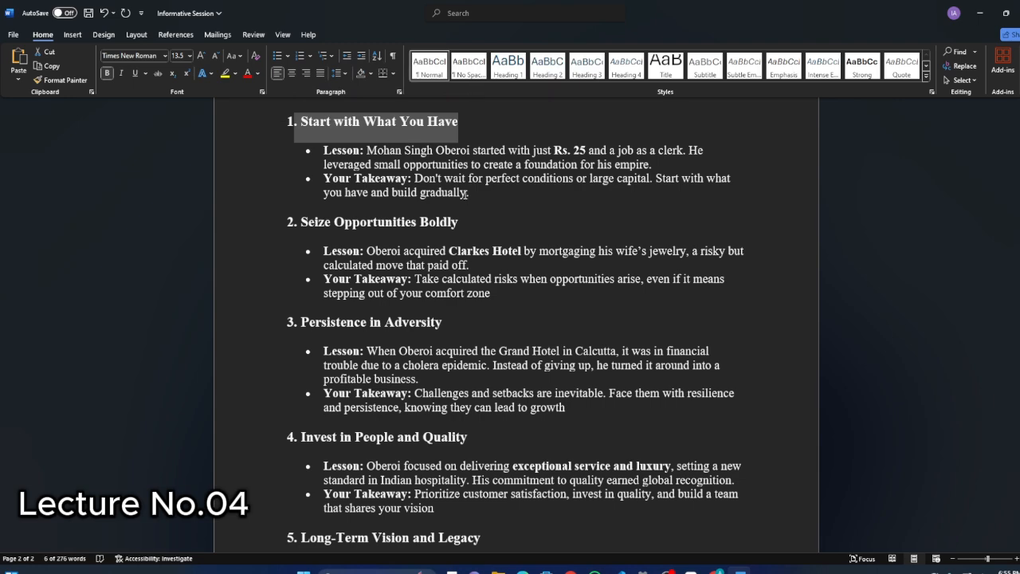
pyautogui.moveTo(466, 194); pyautogui.dragTo(295, 105)
pyautogui.click(492, 285)
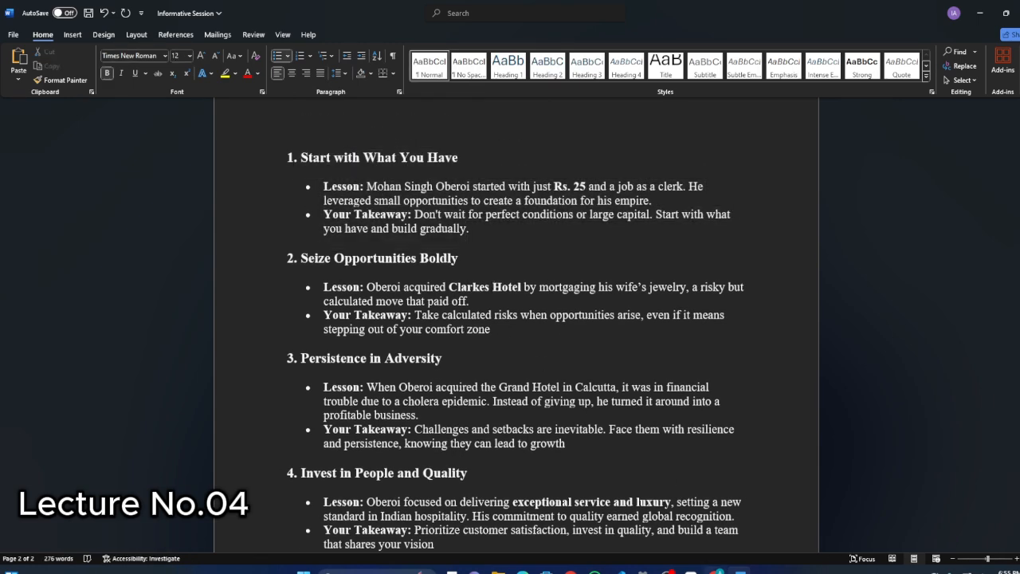
# Return to the ChatGPT assignment and highlight the "Justify the text alignment" requirement under Formatting.
pyautogui.hotkey('alt', 'Tab')
pyautogui.scroll(-1, 569, 312)
pyautogui.scroll(1, 524, 284)
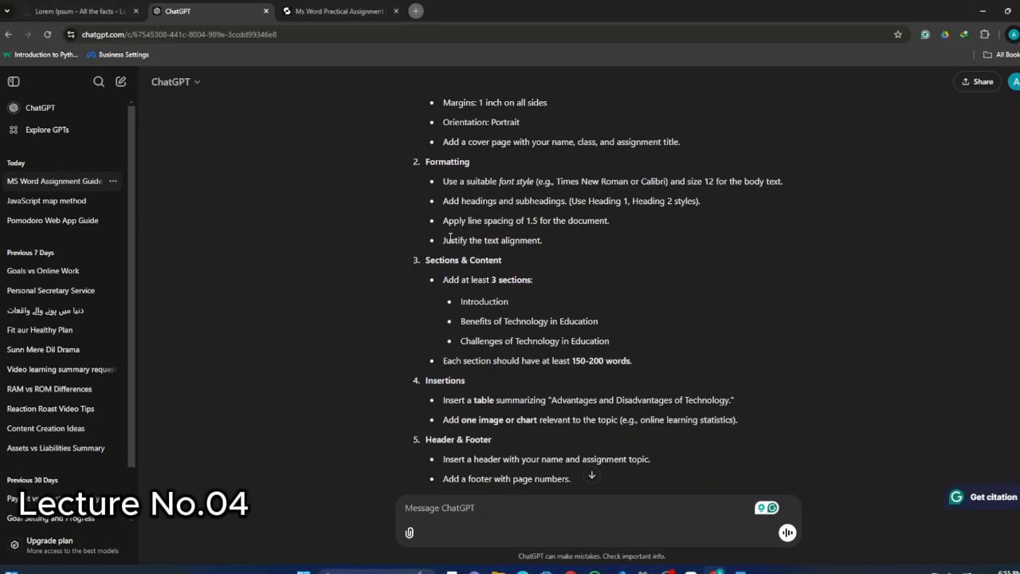
pyautogui.moveTo(444, 240); pyautogui.dragTo(543, 240)
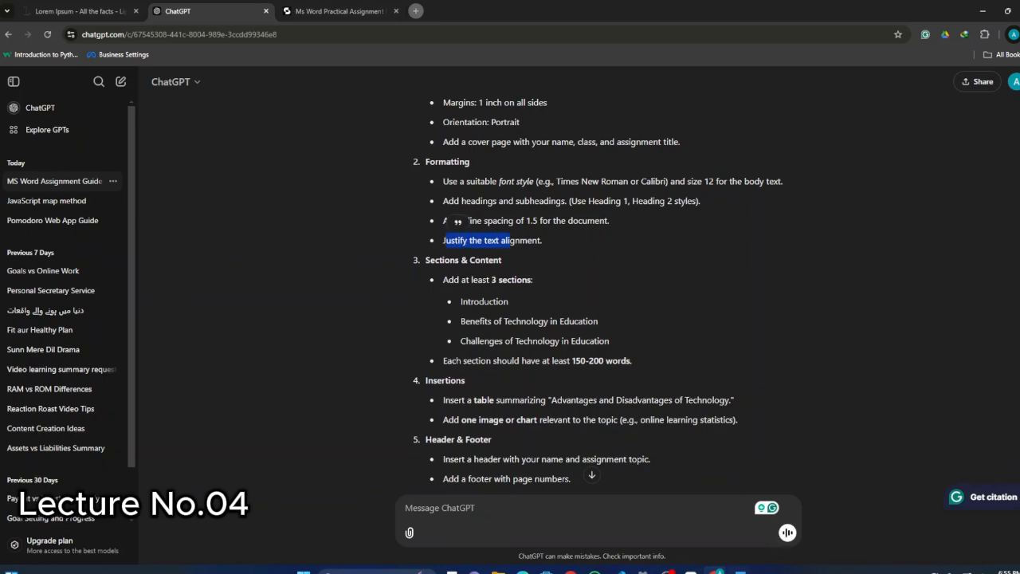
# Return to the Word document and justify the bullet paragraphs under the "Start with What You Have" heading.
pyautogui.hotkey('alt', 'Tab')
pyautogui.moveTo(346, 194); pyautogui.dragTo(517, 215)
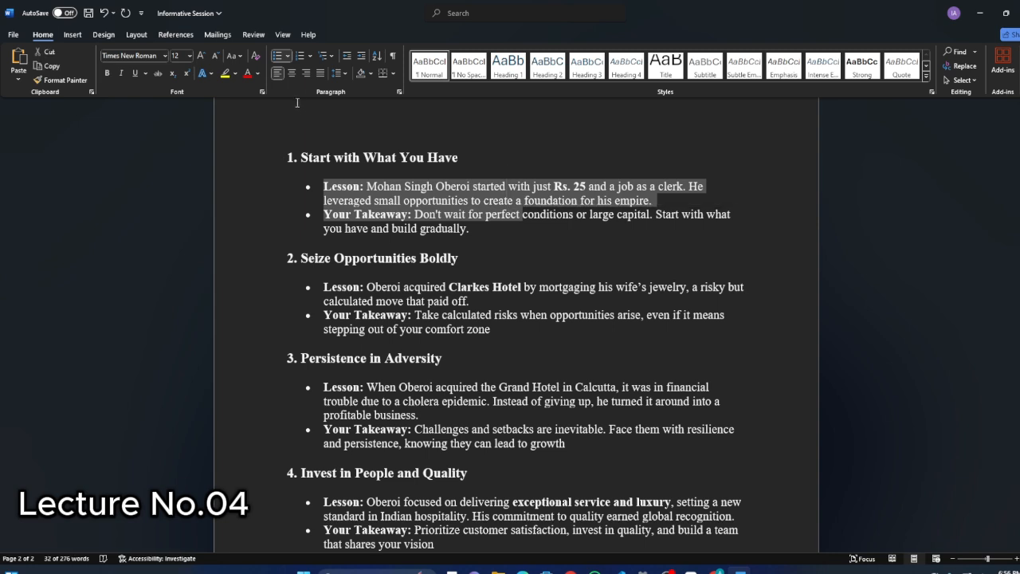
pyautogui.click(320, 72)
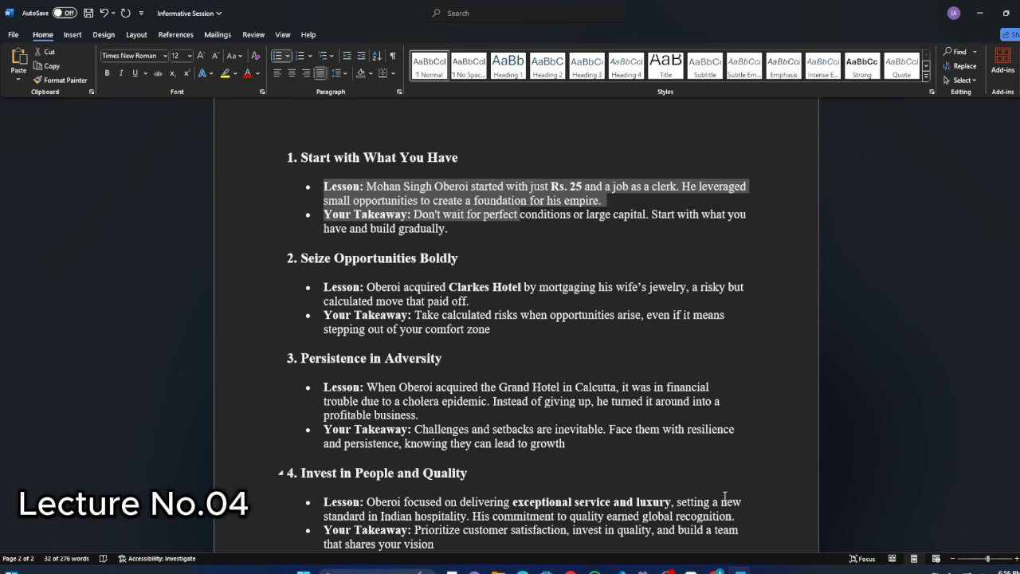
# Switch to ChatGPT and ask for a short practice task with the prompt "mujhy aek choty sy quick assignment do".
pyautogui.click(720, 569)
pyautogui.click(557, 270)
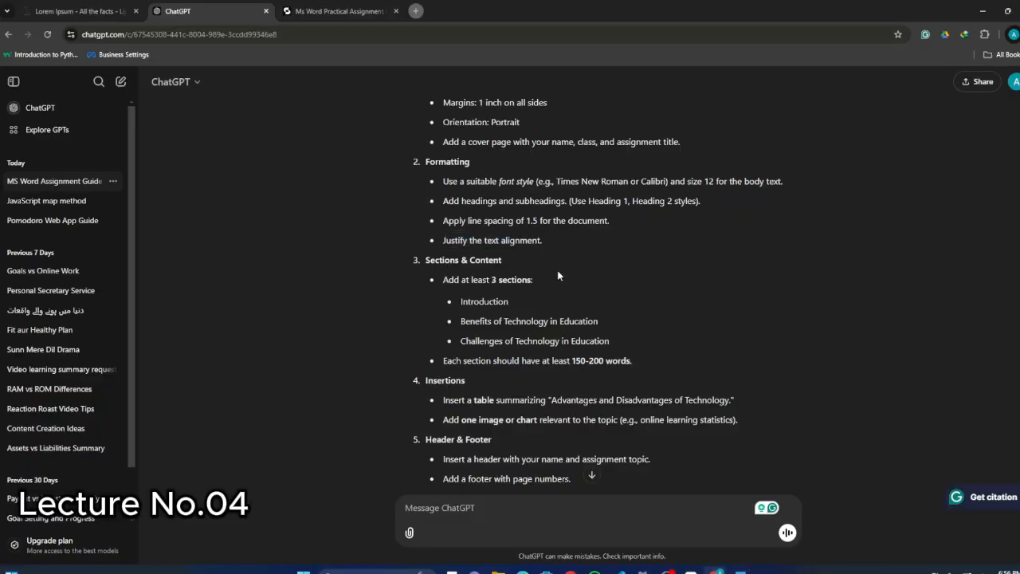
pyautogui.scroll(-1, 526, 271)
pyautogui.scroll(-2, 464, 241)
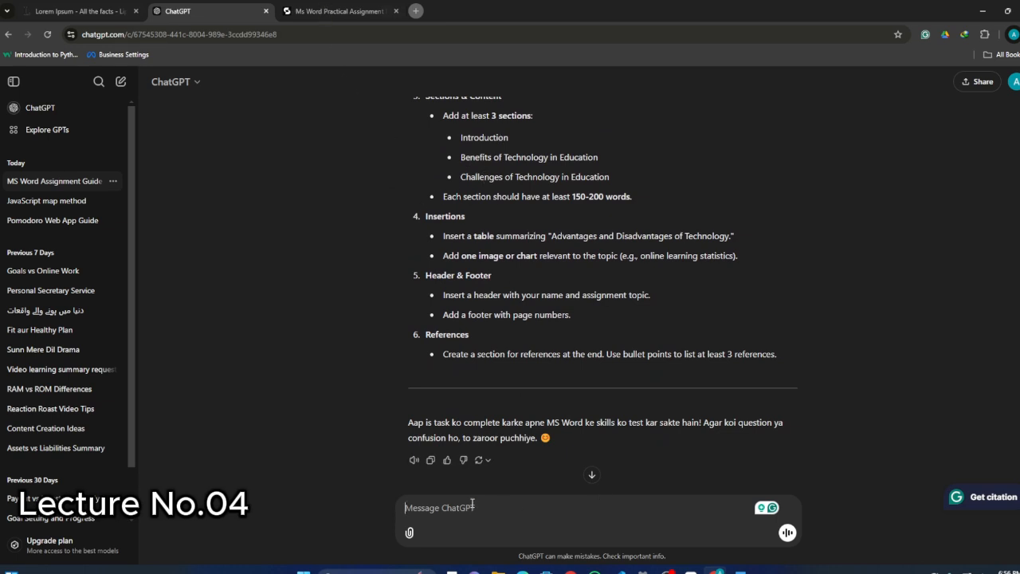
pyautogui.write('mujhy')
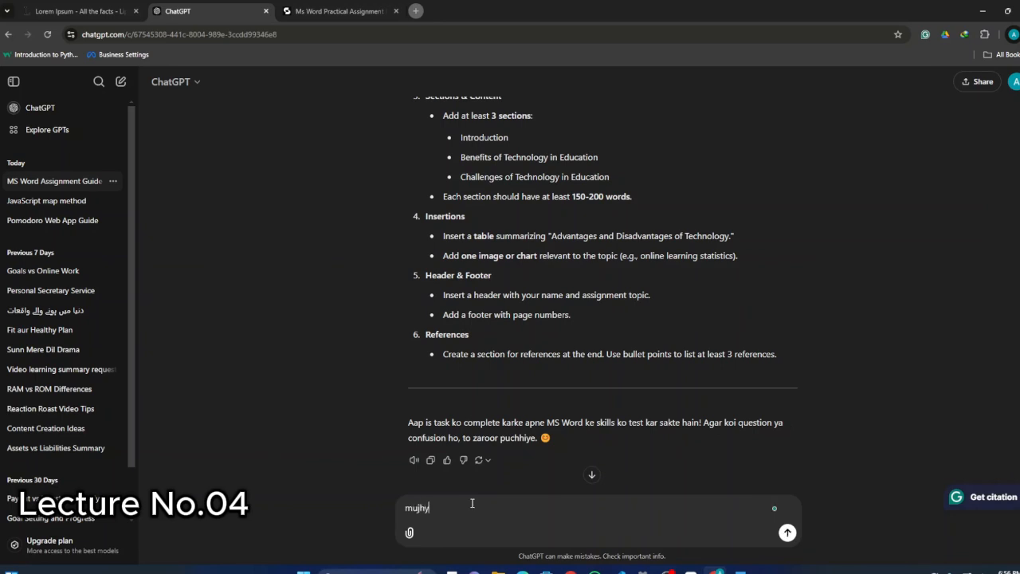
pyautogui.write(' aek choty sy quick assignment do')
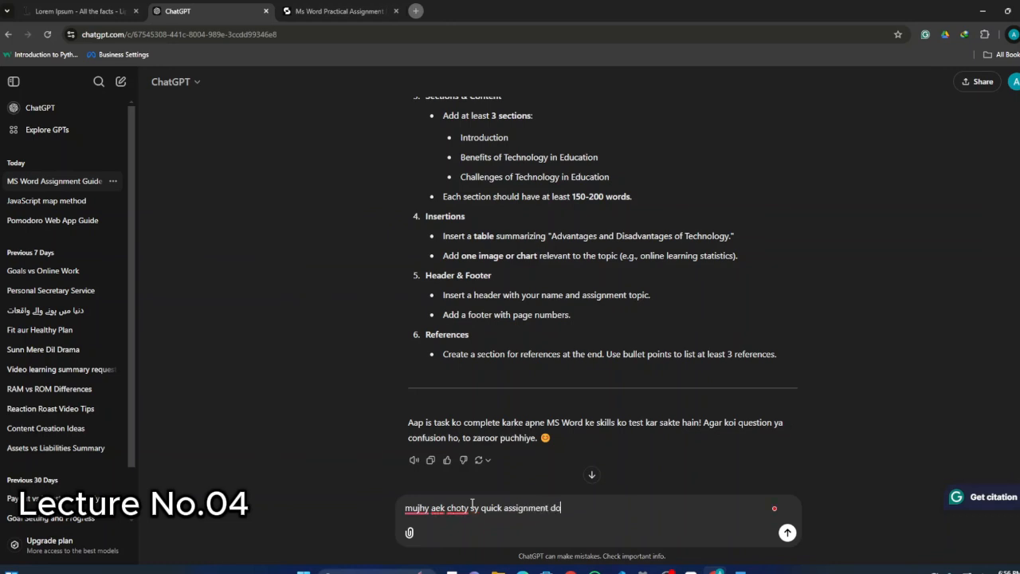
pyautogui.press('Return')
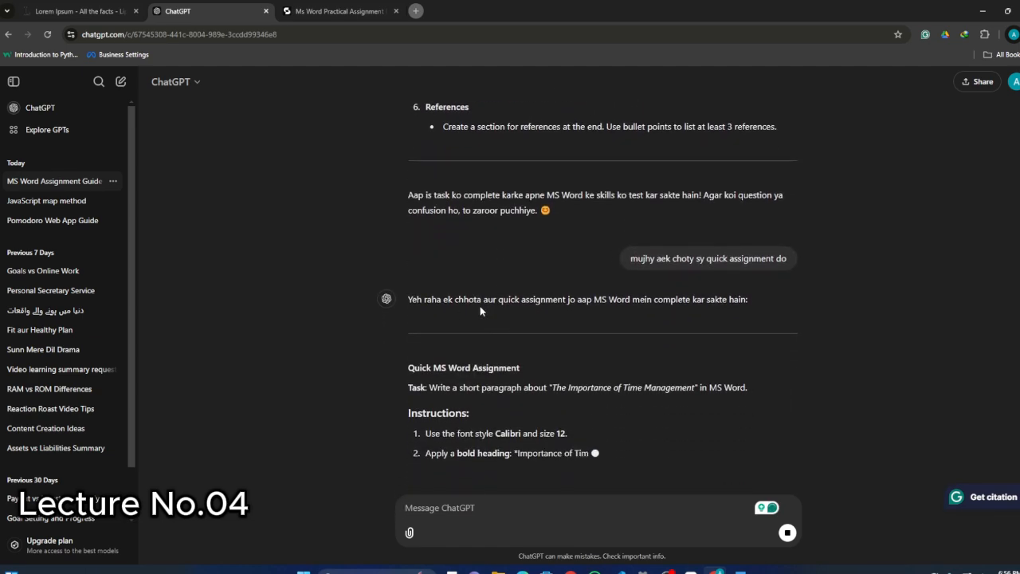
# Read the quick assignment's instructions, return to Word and set the selected bullet text's font to Aptos.
pyautogui.scroll(1, 481, 379)
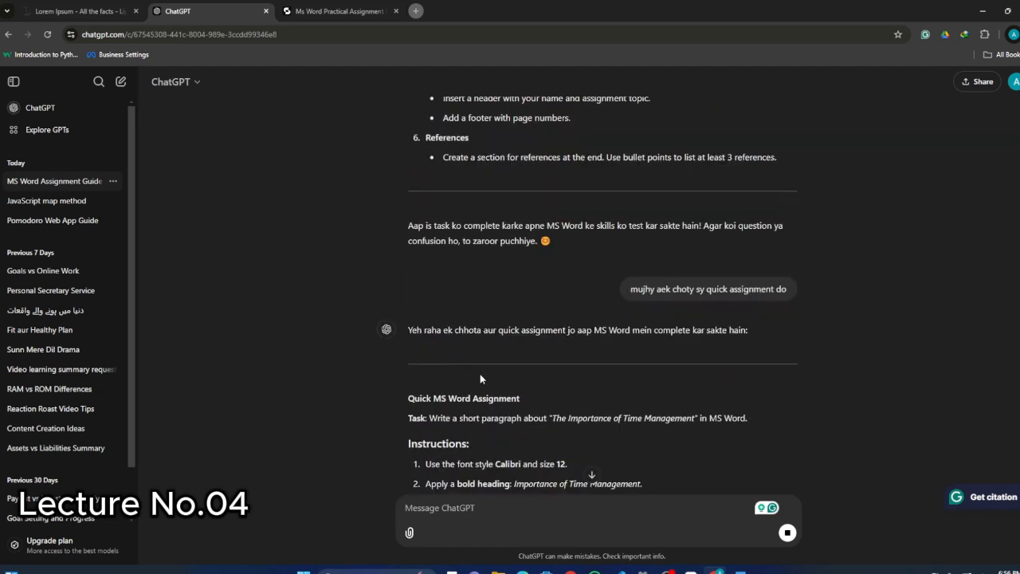
pyautogui.scroll(-2, 481, 378)
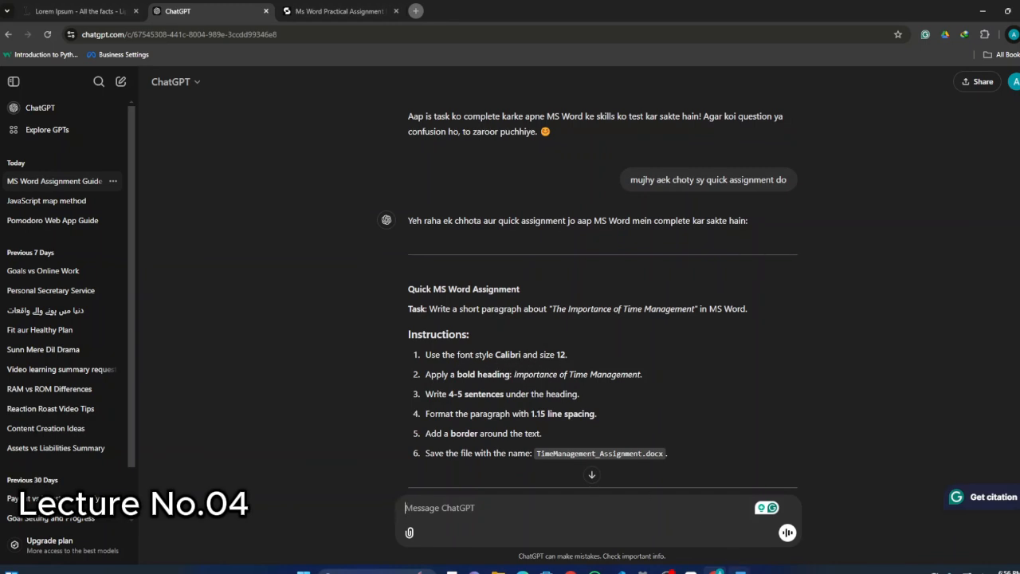
pyautogui.click(740, 570)
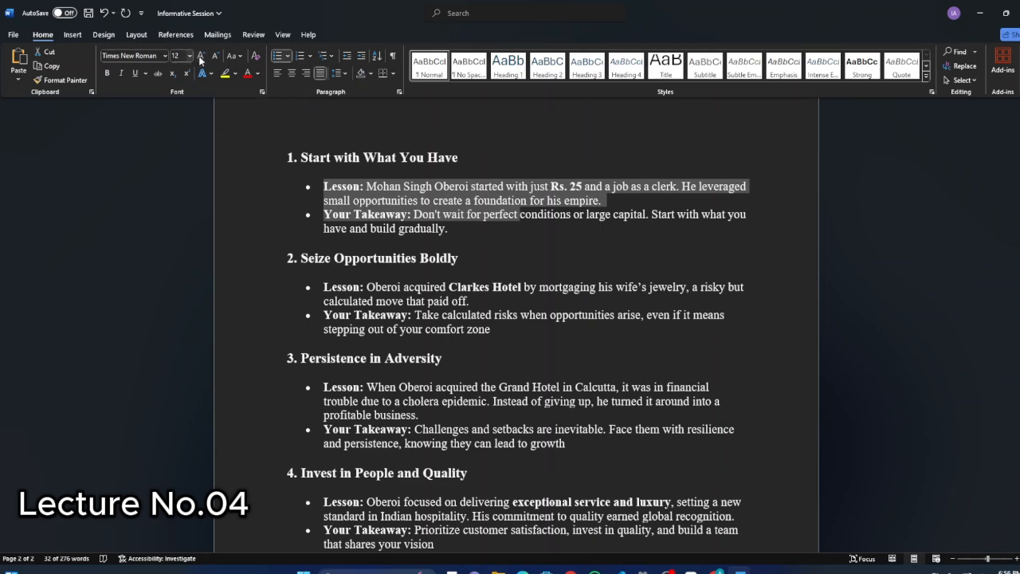
pyautogui.click(165, 56)
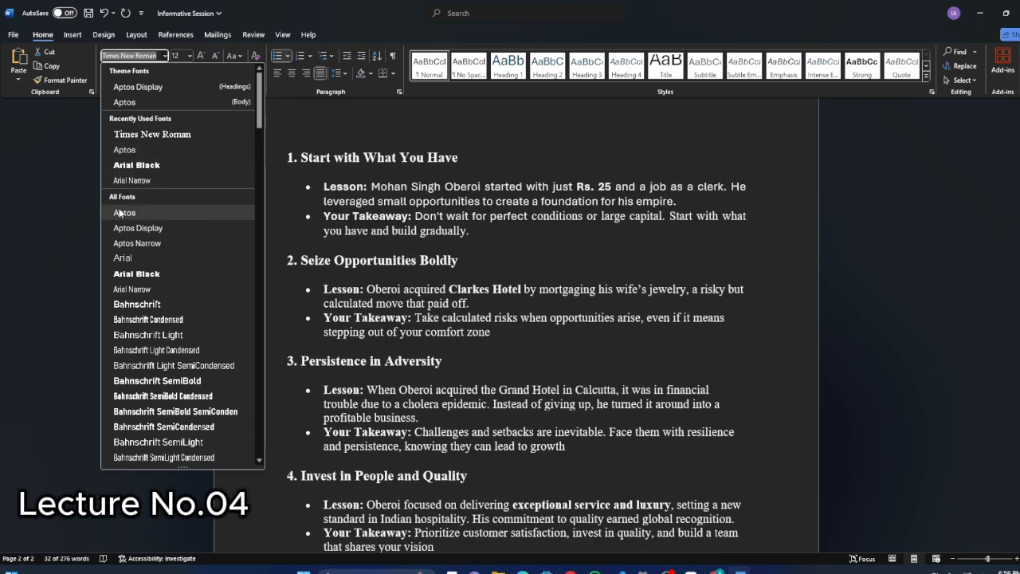
pyautogui.click(125, 212)
# Check the line spacing requirement in ChatGPT and apply 1.15 line spacing to the bullets under "Seize Opportunities Boldly" in Word.
pyautogui.click(716, 571)
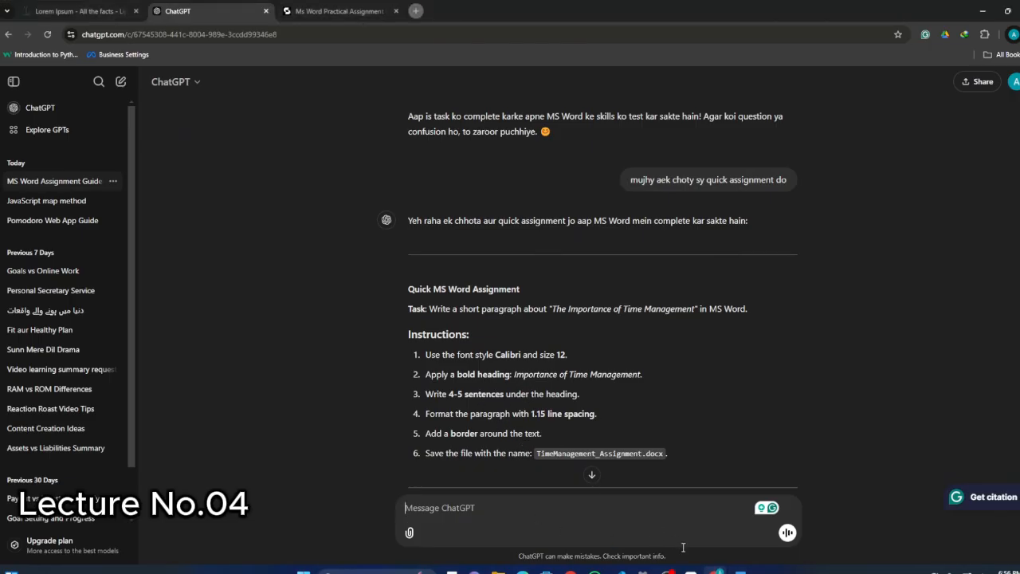
pyautogui.scroll(-2, 483, 396)
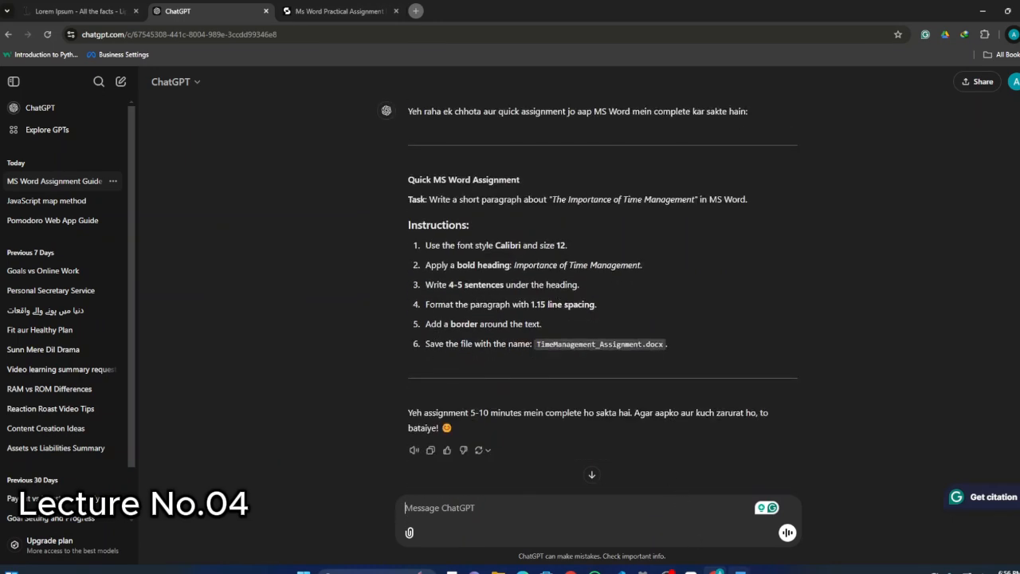
pyautogui.click(738, 572)
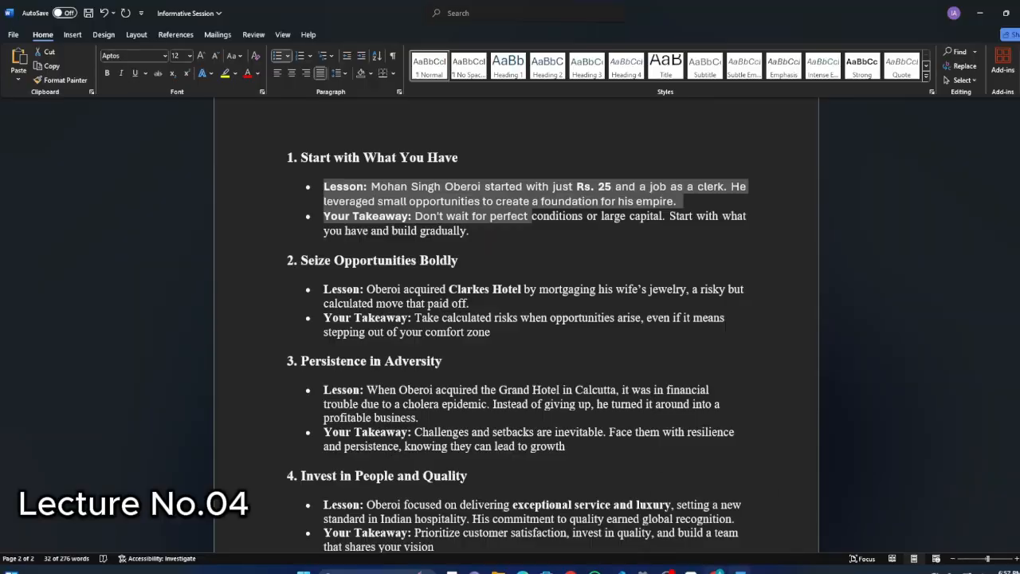
pyautogui.click(717, 572)
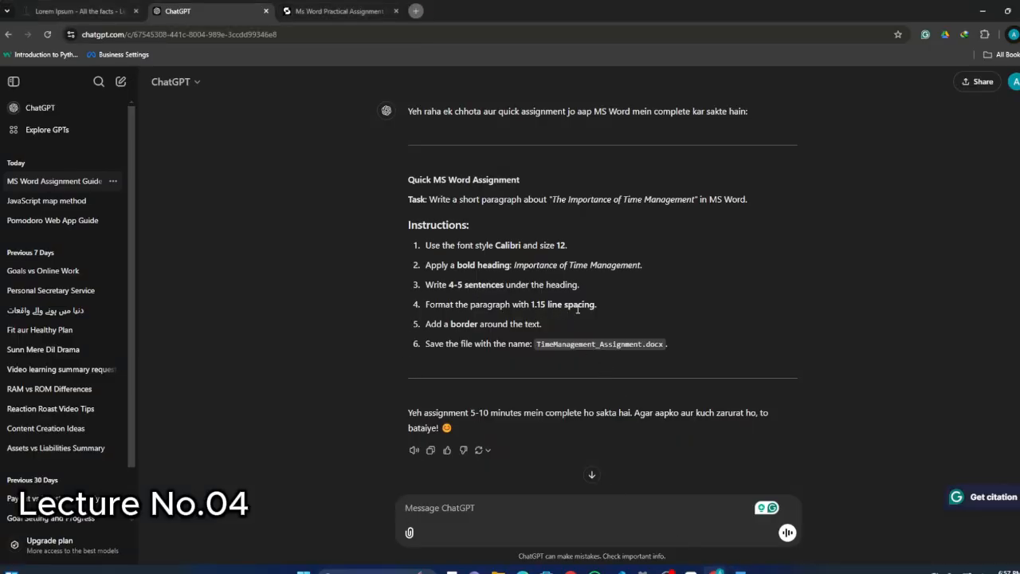
pyautogui.hotkey('alt', 'Tab')
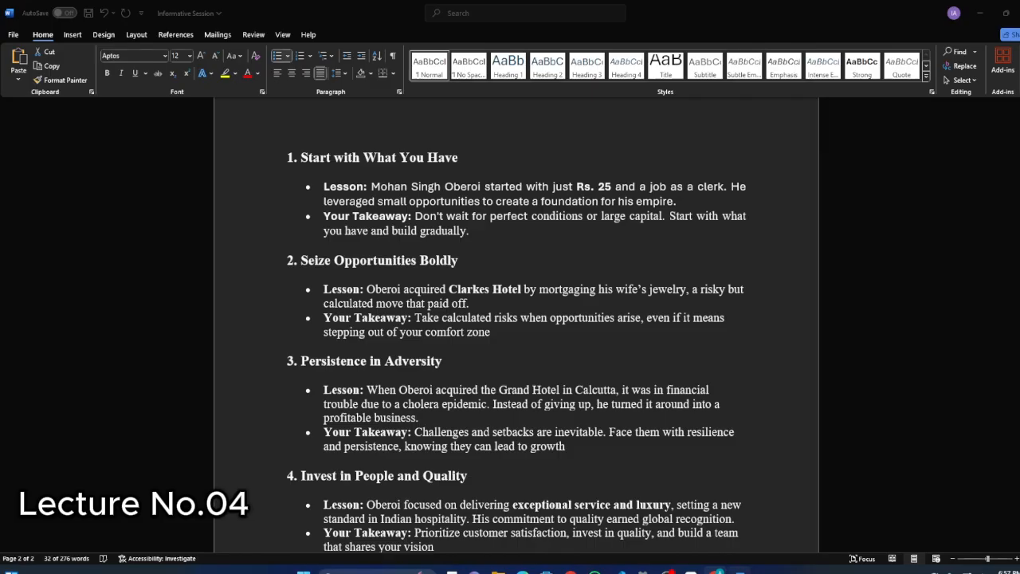
pyautogui.moveTo(389, 278); pyautogui.dragTo(494, 332)
pyautogui.click(337, 73)
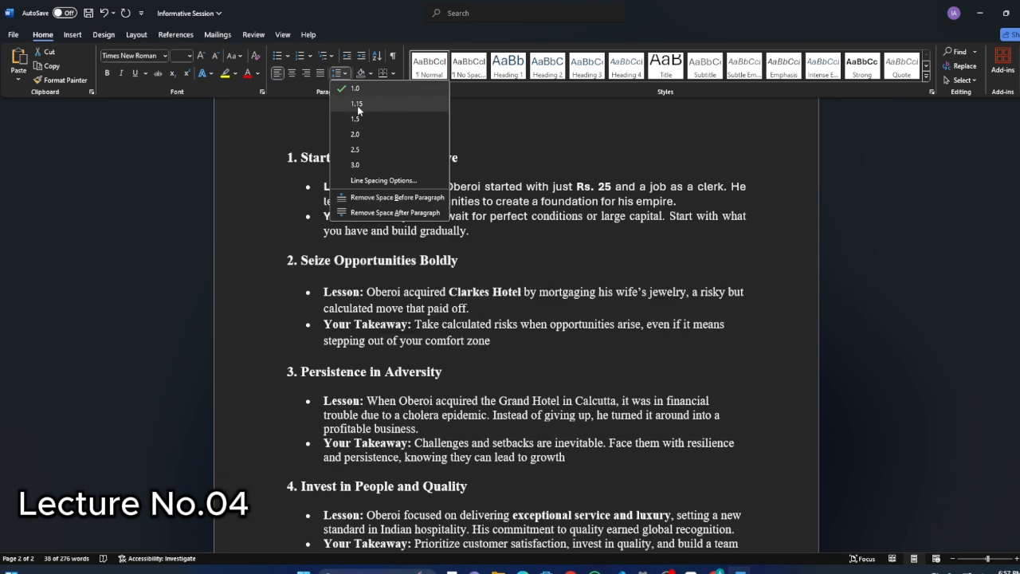
pyautogui.click(357, 104)
pyautogui.click(502, 267)
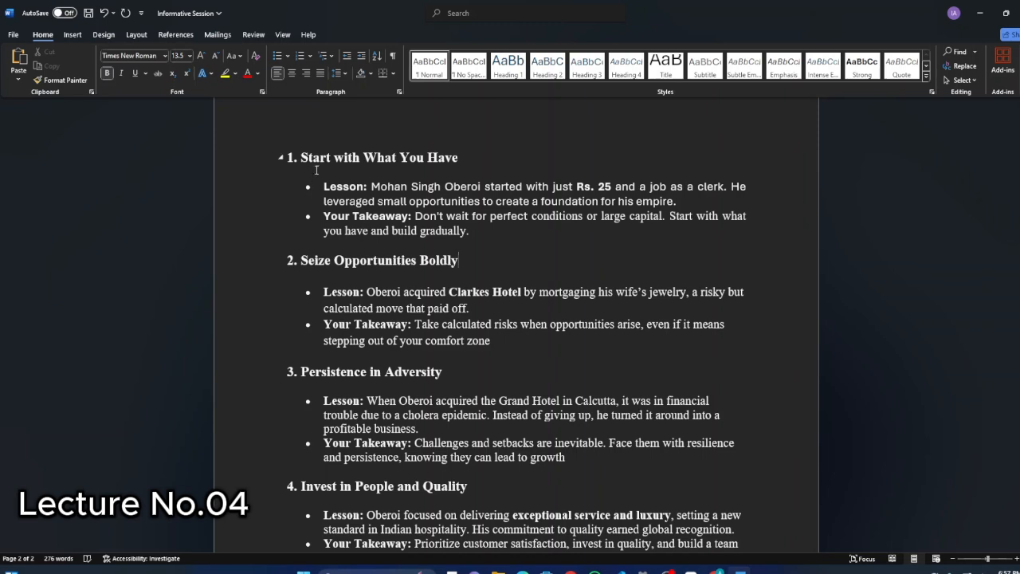
# Try All Borders on the "Start with What You Have" heading and its bullets, and undo the borders.
pyautogui.click(73, 35)
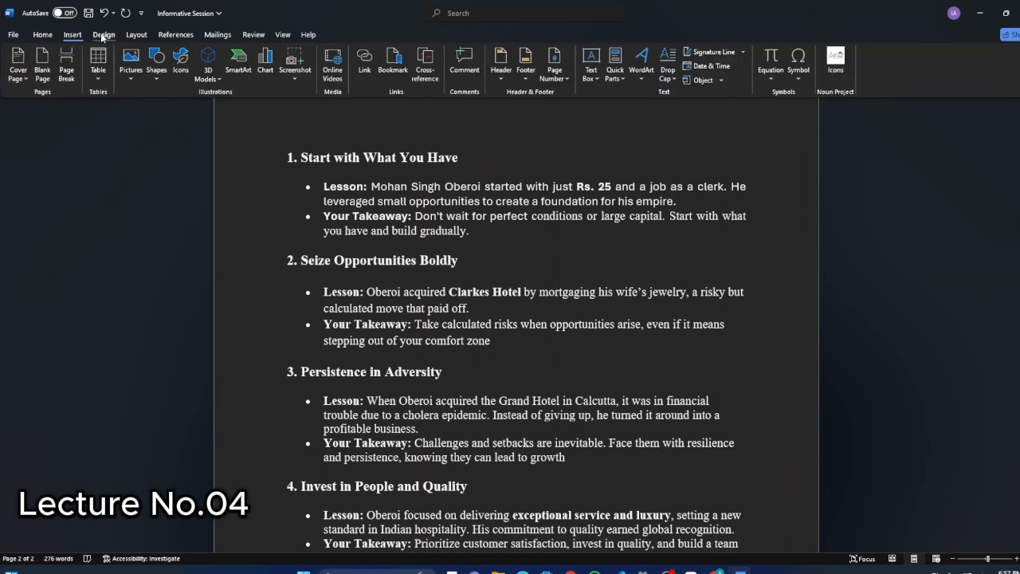
pyautogui.click(101, 34)
pyautogui.click(42, 34)
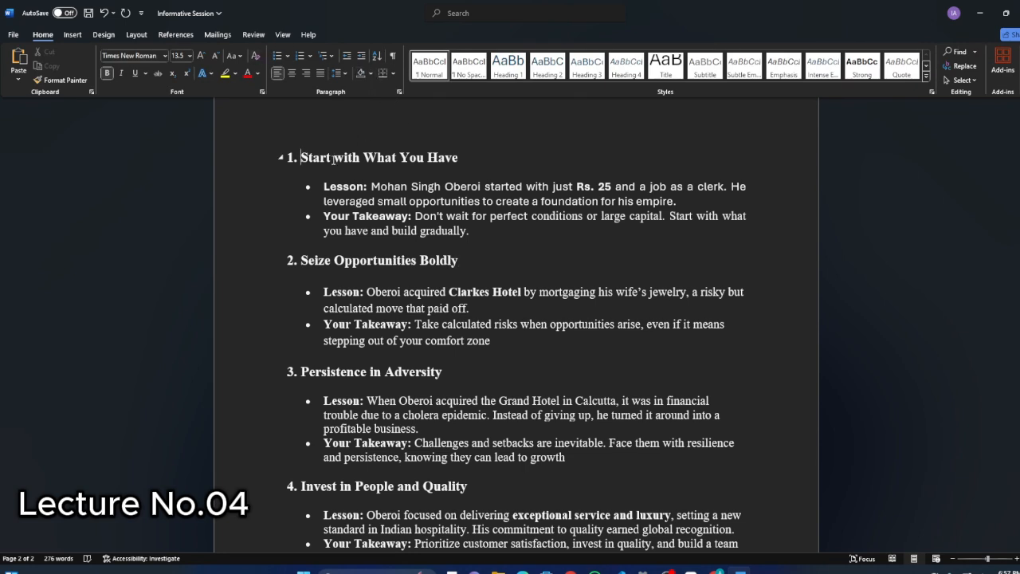
pyautogui.moveTo(333, 160); pyautogui.dragTo(485, 235)
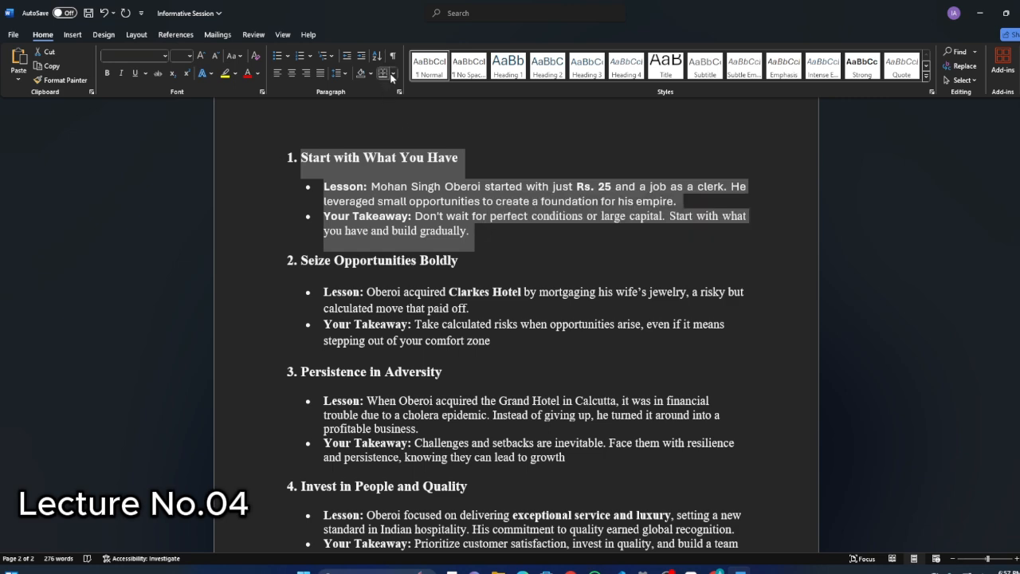
pyautogui.click(392, 75)
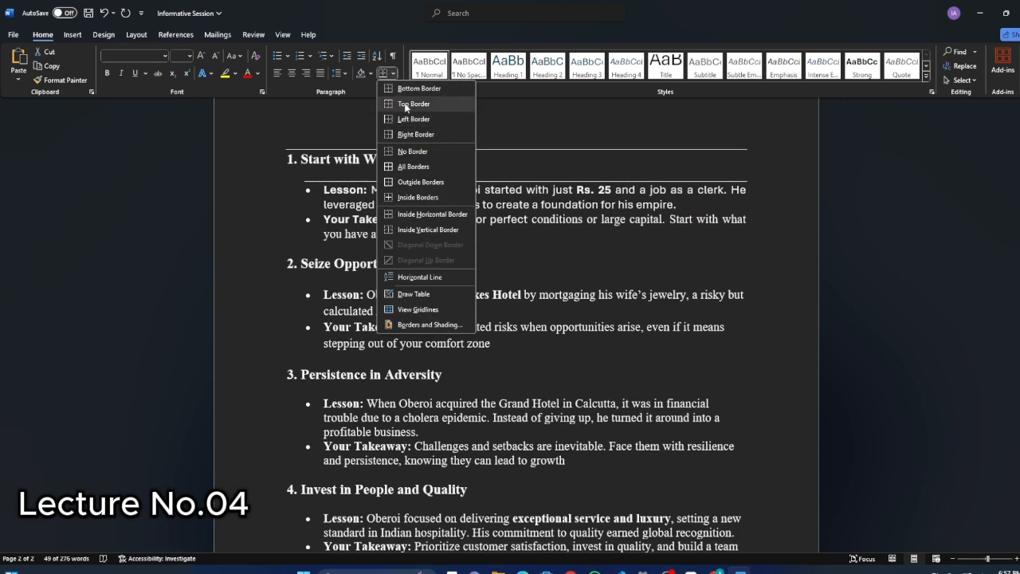
pyautogui.click(405, 166)
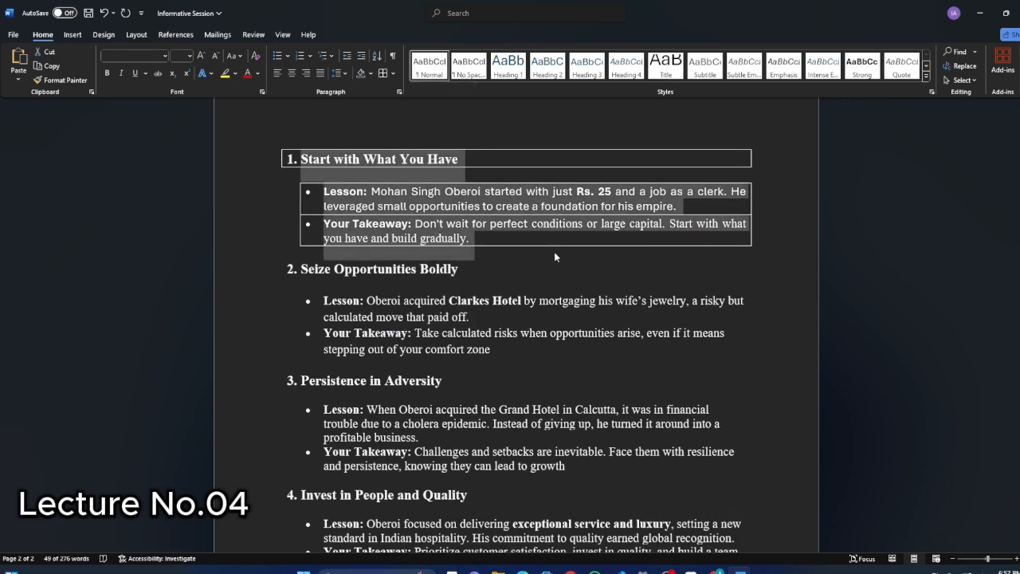
pyautogui.hotkey('ctrl', 'z')
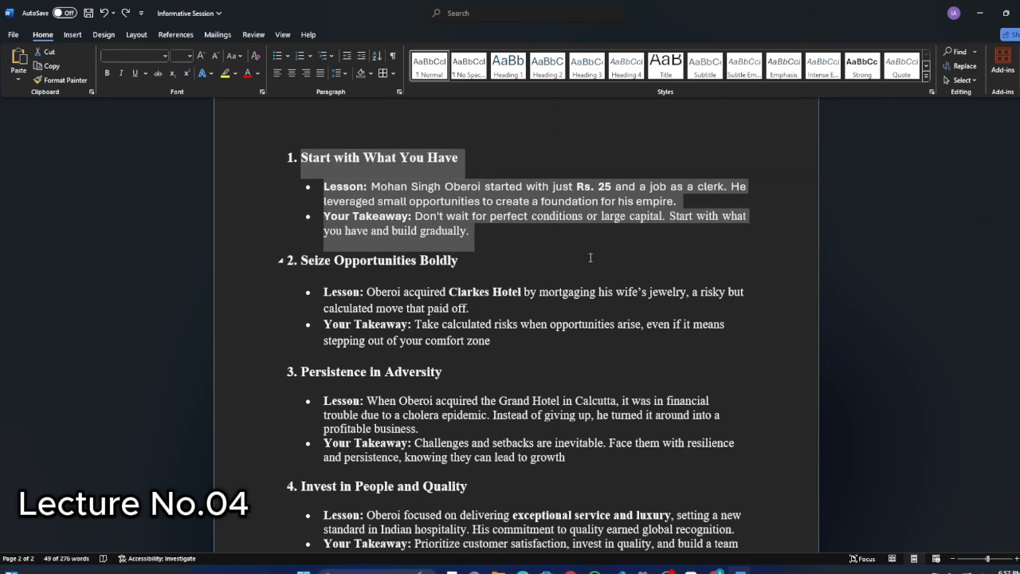
pyautogui.click(579, 255)
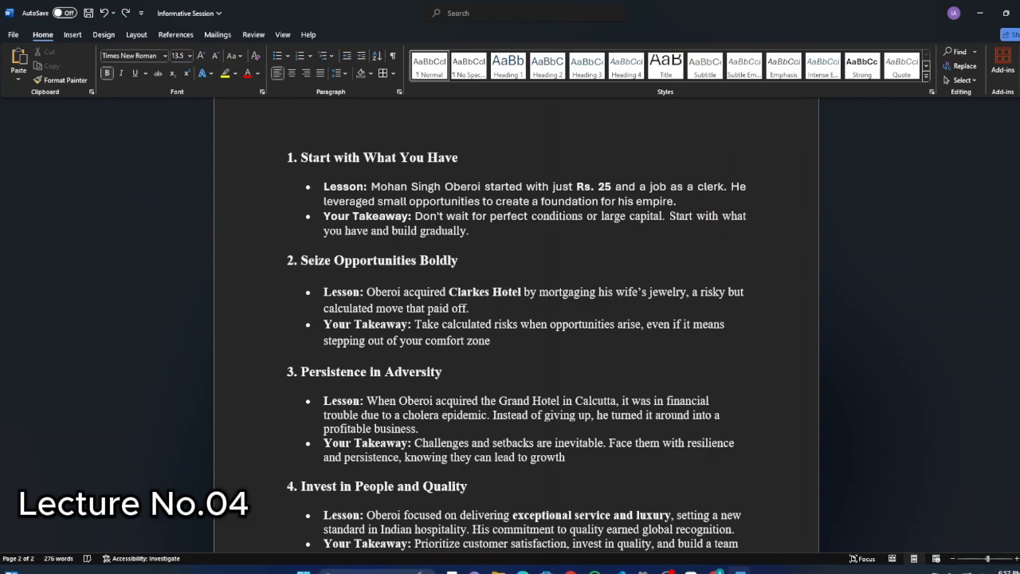
# Recheck the assignment in ChatGPT and draw a text box about 3.49" by 1.69" over the "Seize Opportunities Boldly" section in Word, containing "hhh".
pyautogui.click(715, 572)
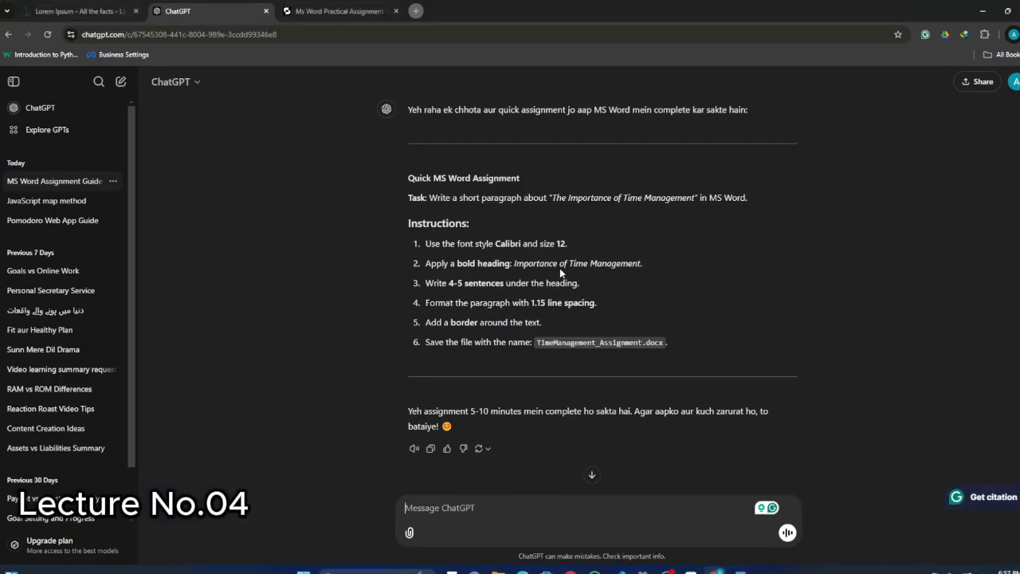
pyautogui.click(741, 572)
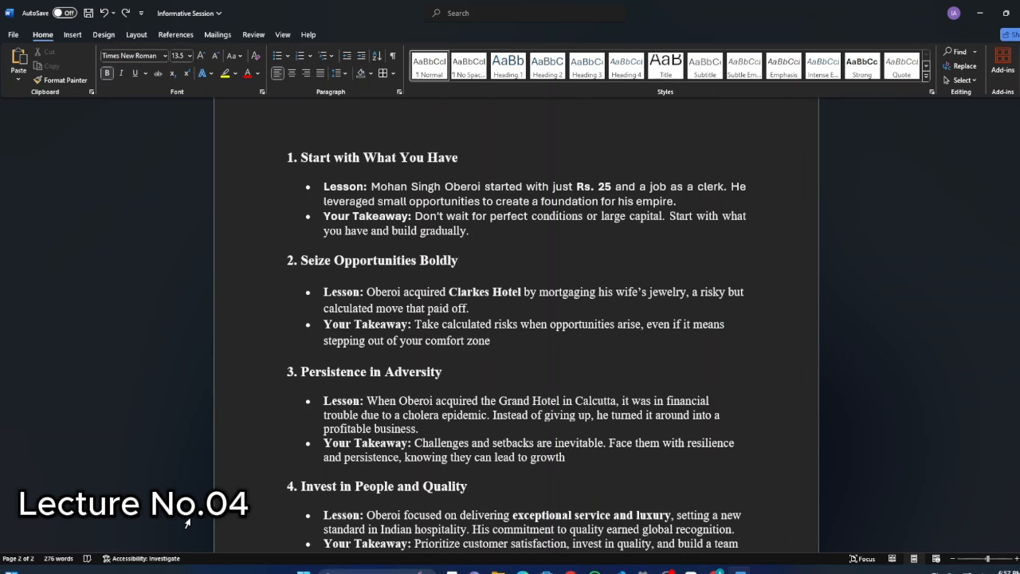
pyautogui.click(73, 35)
pyautogui.click(43, 35)
pyautogui.click(78, 37)
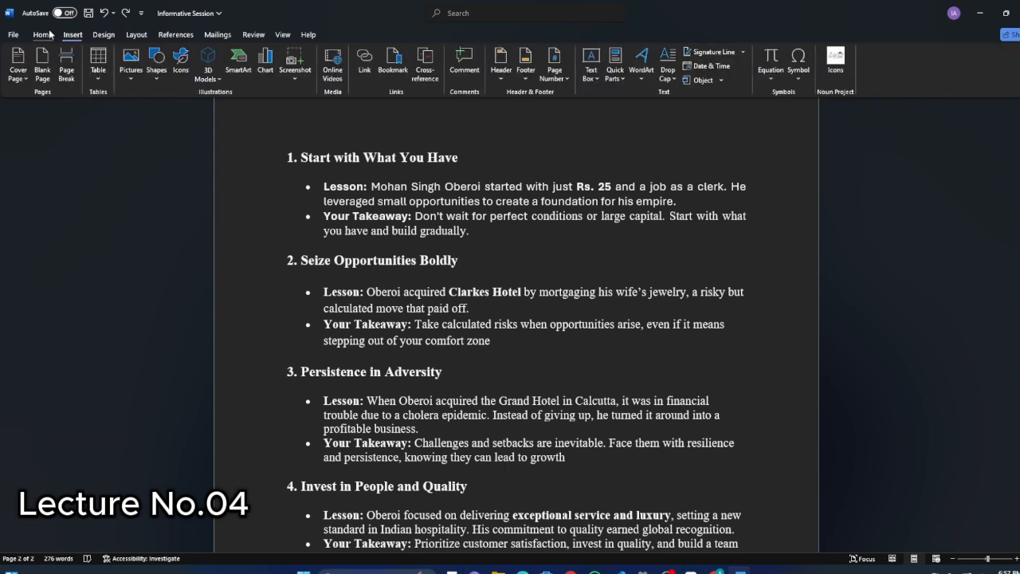
pyautogui.click(593, 70)
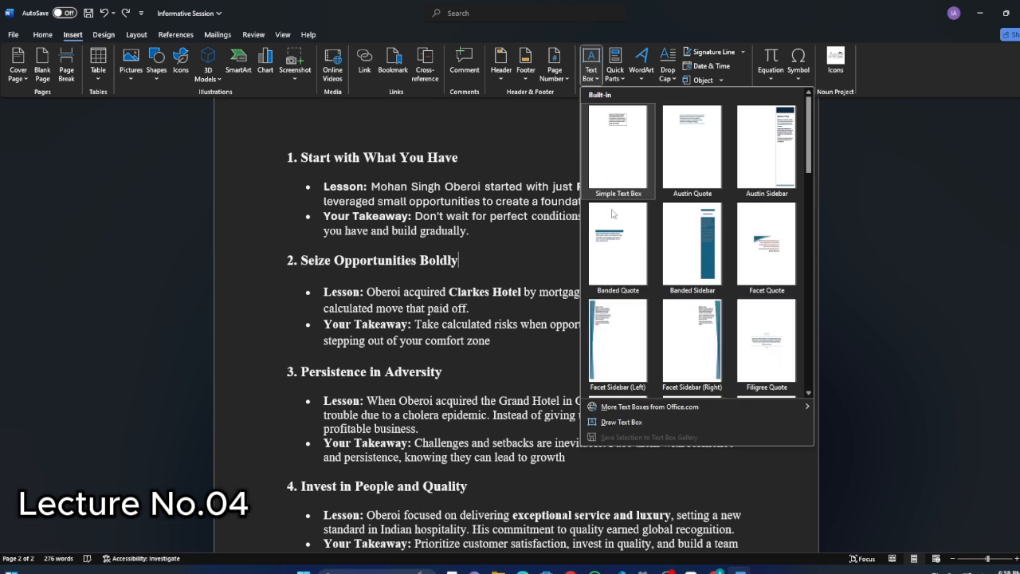
pyautogui.click(639, 418)
pyautogui.moveTo(447, 235); pyautogui.dragTo(701, 359)
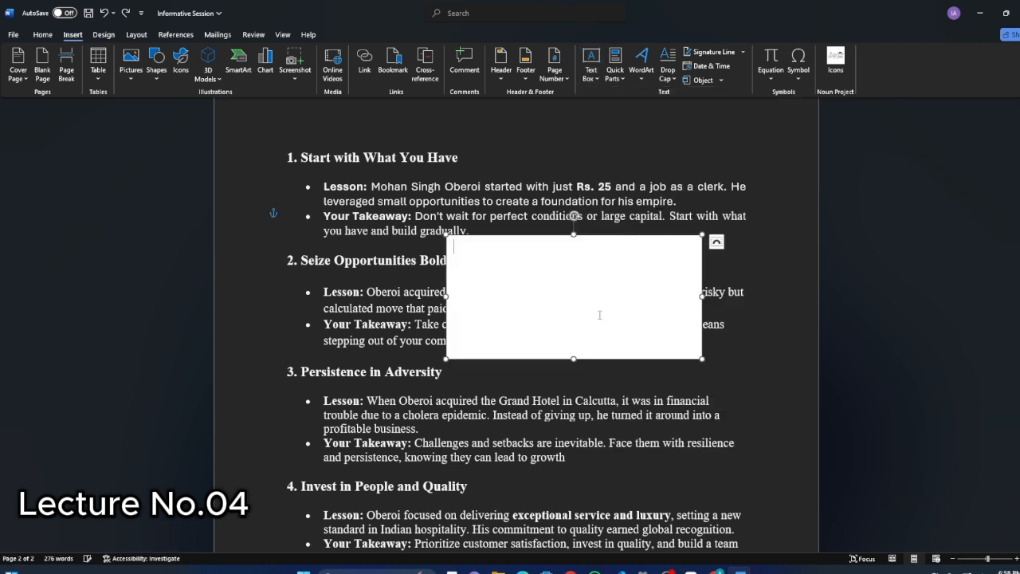
pyautogui.write('hhh')
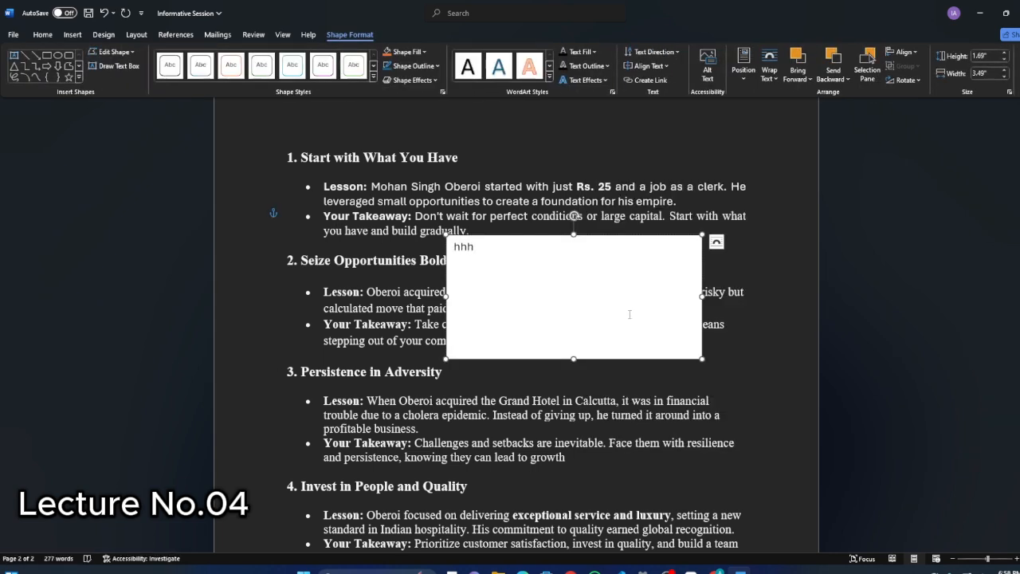
# Clear the text box's contents and delete the box from the "Seize Opportunities Boldly" section.
pyautogui.press('BackSpace')
pyautogui.press('BackSpace')
pyautogui.press('BackSpace')
pyautogui.press('Escape')
pyautogui.press('Delete')
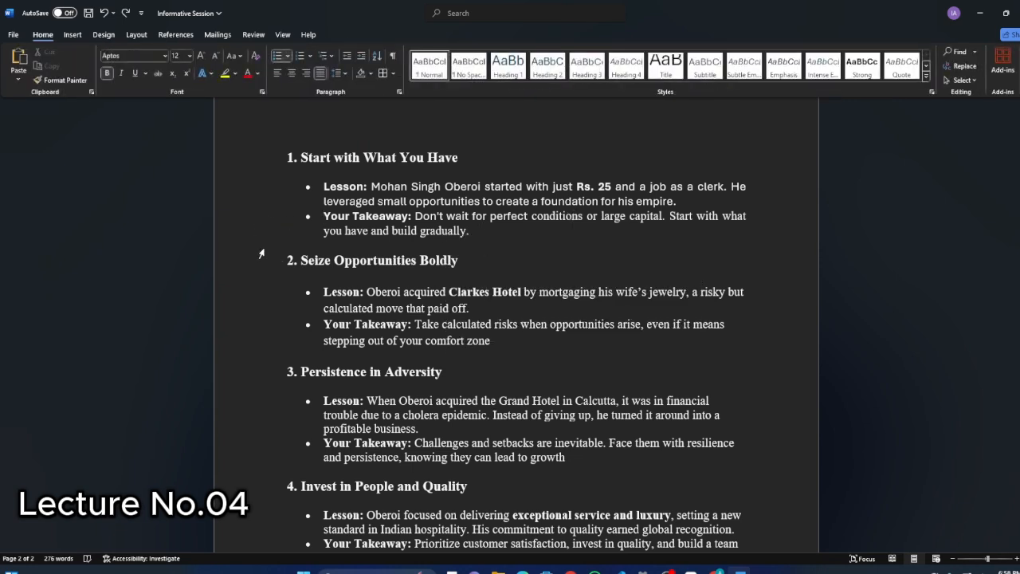
pyautogui.click(72, 34)
pyautogui.click(102, 36)
pyautogui.click(42, 34)
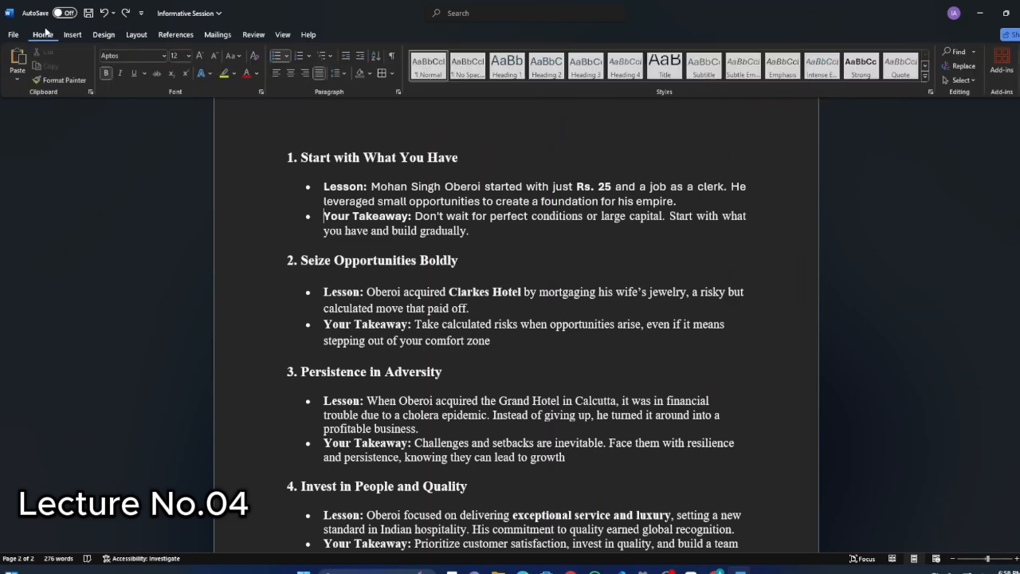
pyautogui.click(215, 35)
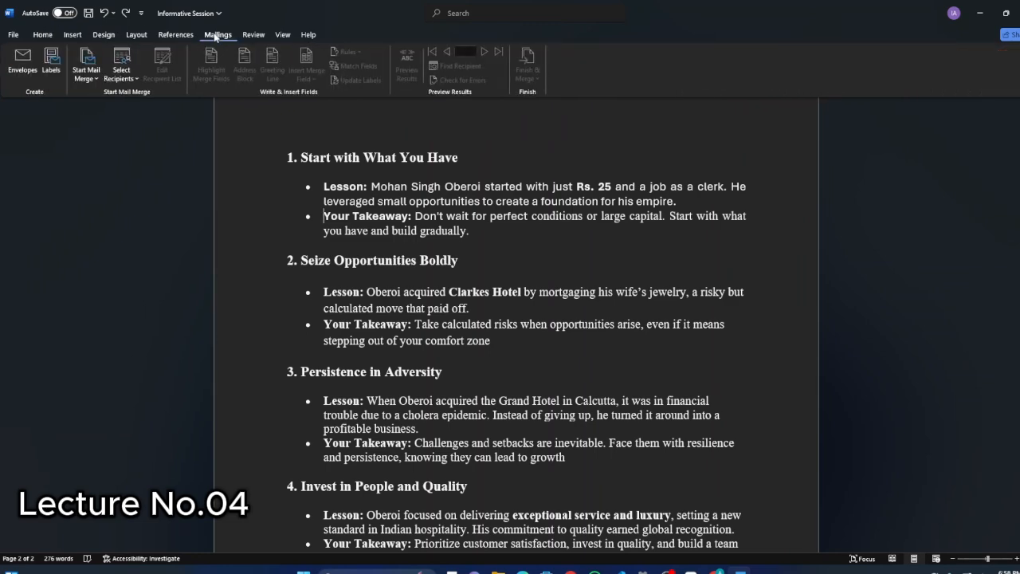
pyautogui.click(14, 34)
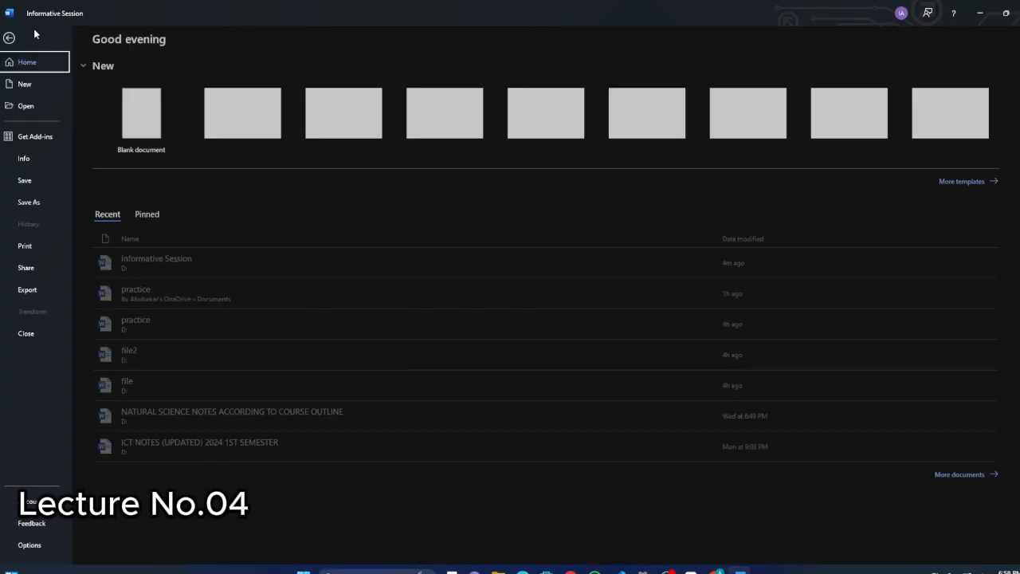
pyautogui.click(14, 39)
pyautogui.click(39, 35)
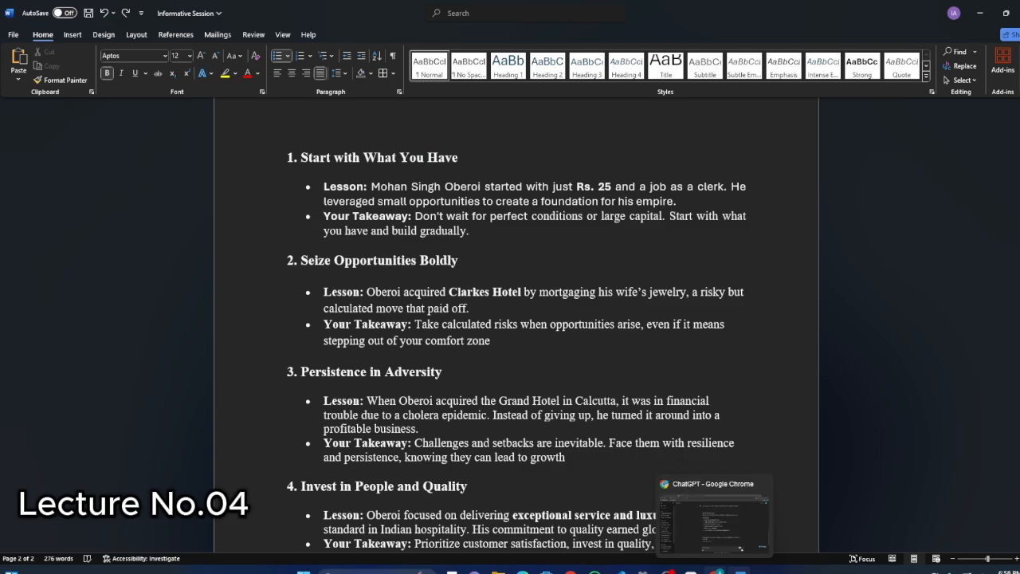
# Switch to Chrome and view the Studocu "Ms Word Practical Assignment" page and the Lorem Ipsum site.
pyautogui.click(716, 571)
pyautogui.click(319, 9)
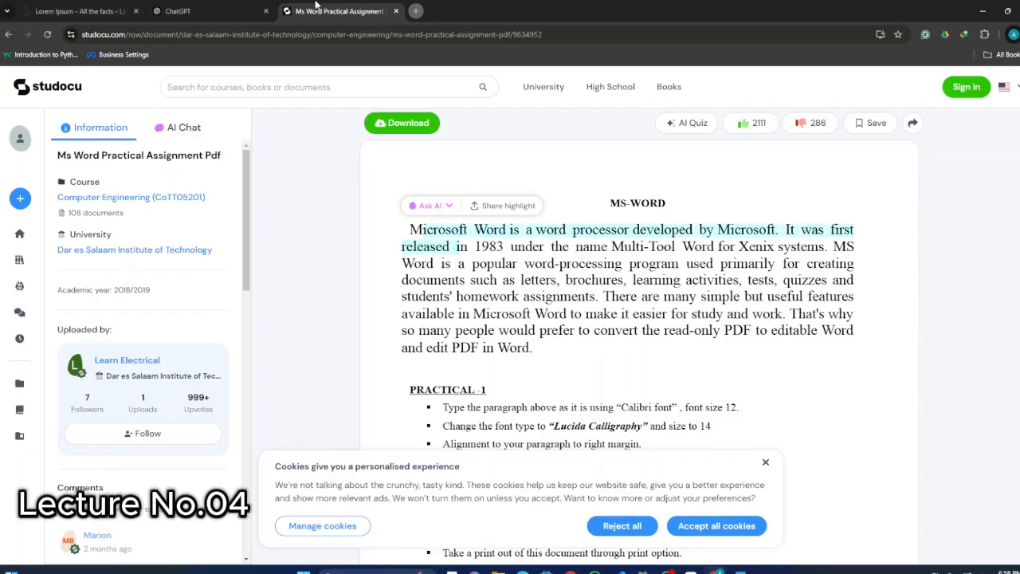
pyautogui.click(91, 8)
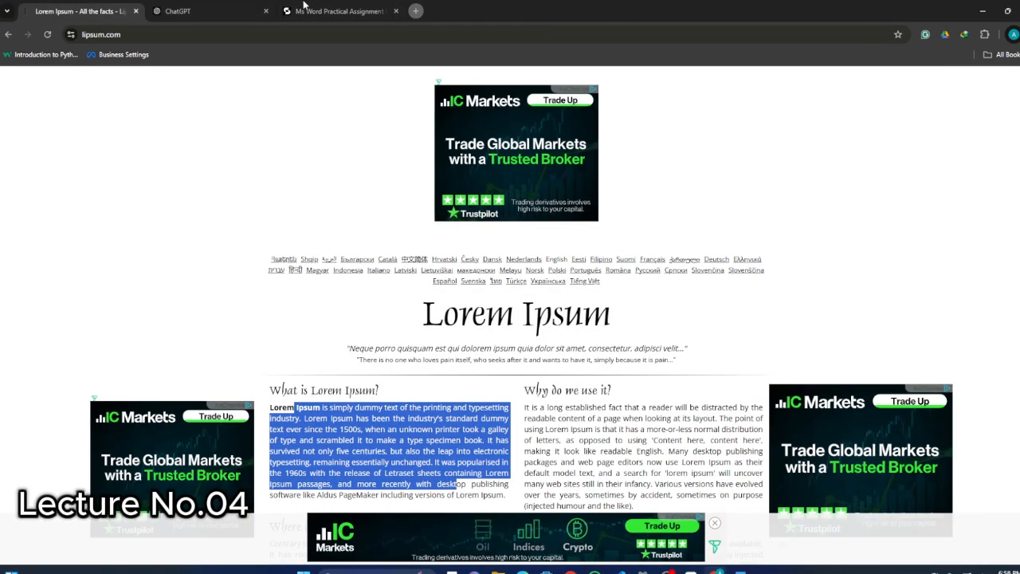
# Return to Word and close the "Informative Session" document without saving its changes.
pyautogui.hotkey('alt', 'Tab')
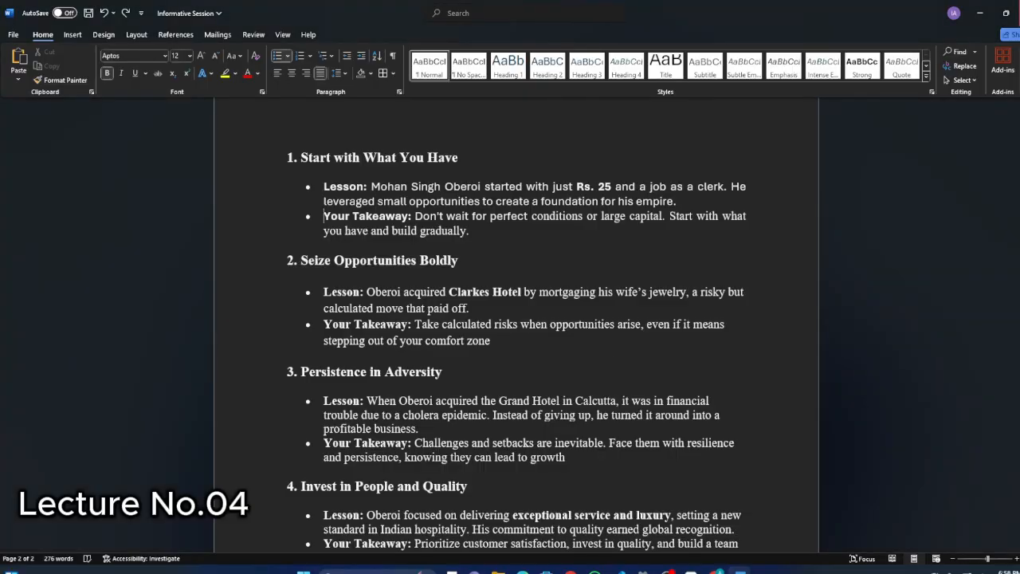
pyautogui.hotkey('alt', 'F4')
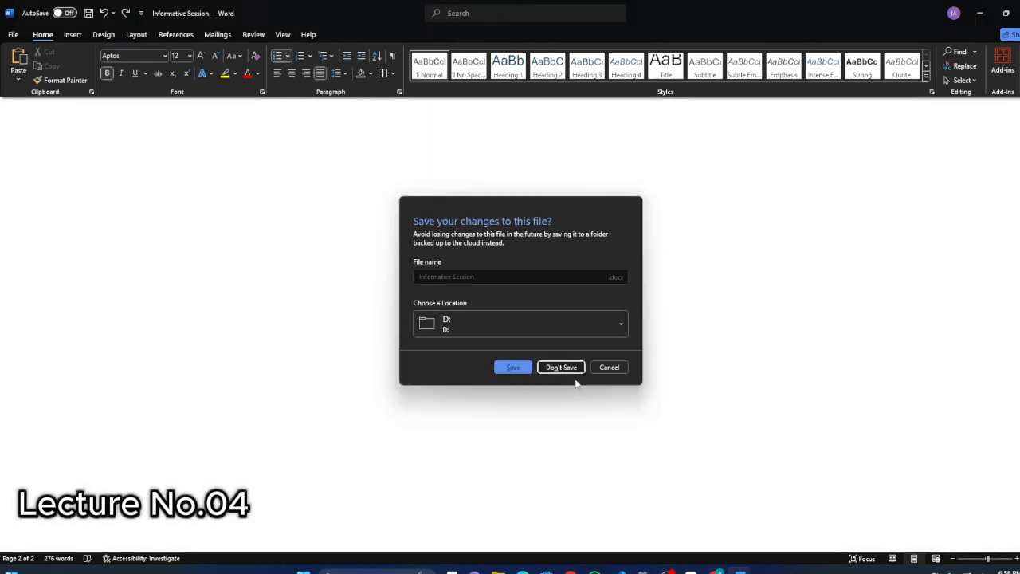
pyautogui.click(571, 373)
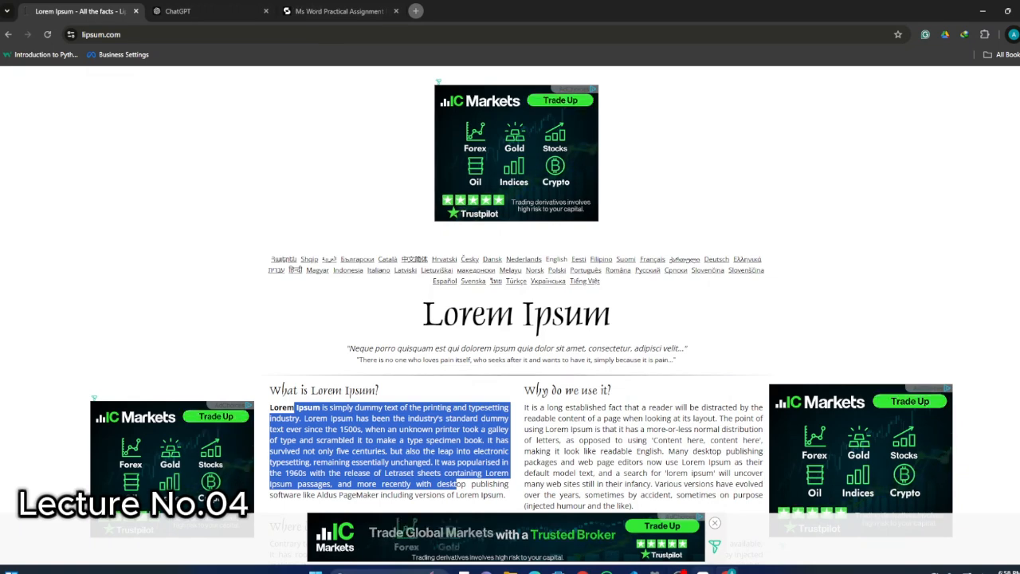
pyautogui.click(679, 572)
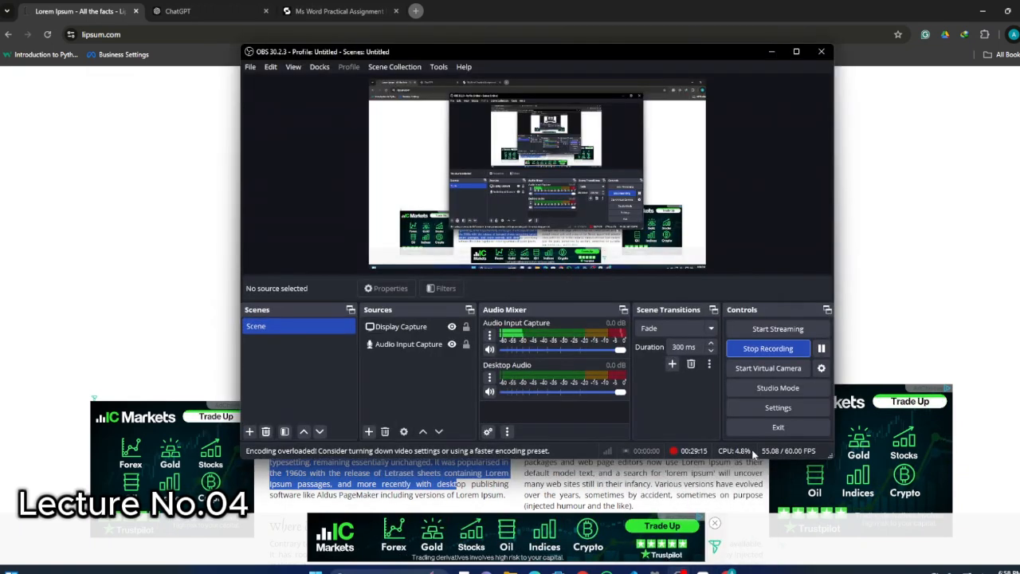